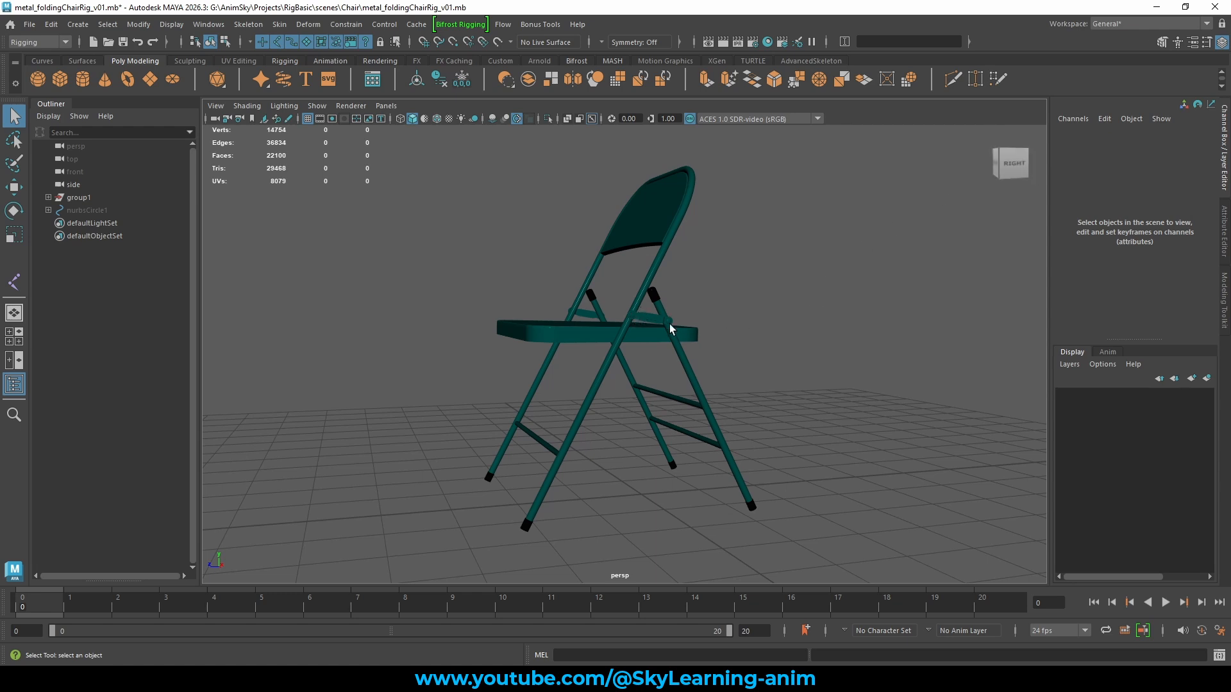
# Play and scrub the chair's folding animation, and return the timeline to frame 0
pyautogui.keyDown('alt'); pyautogui.moveTo(667, 327); pyautogui.dragTo(693, 353); pyautogui.keyUp('alt')
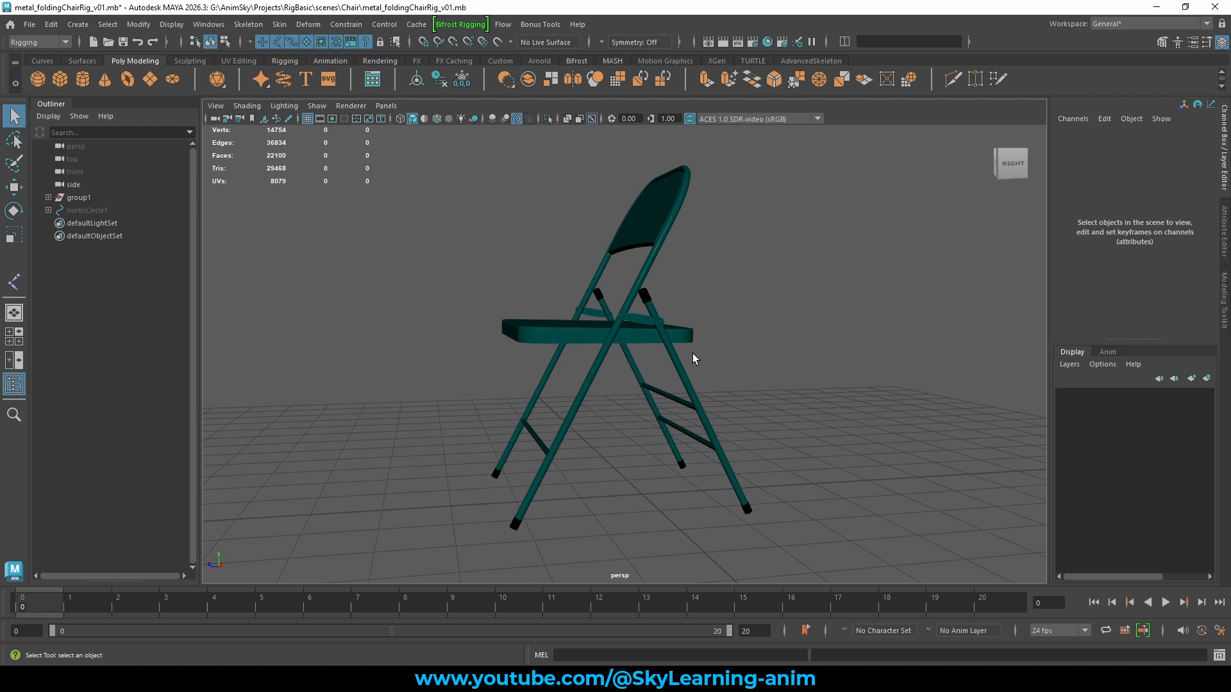
pyautogui.click(1165, 602)
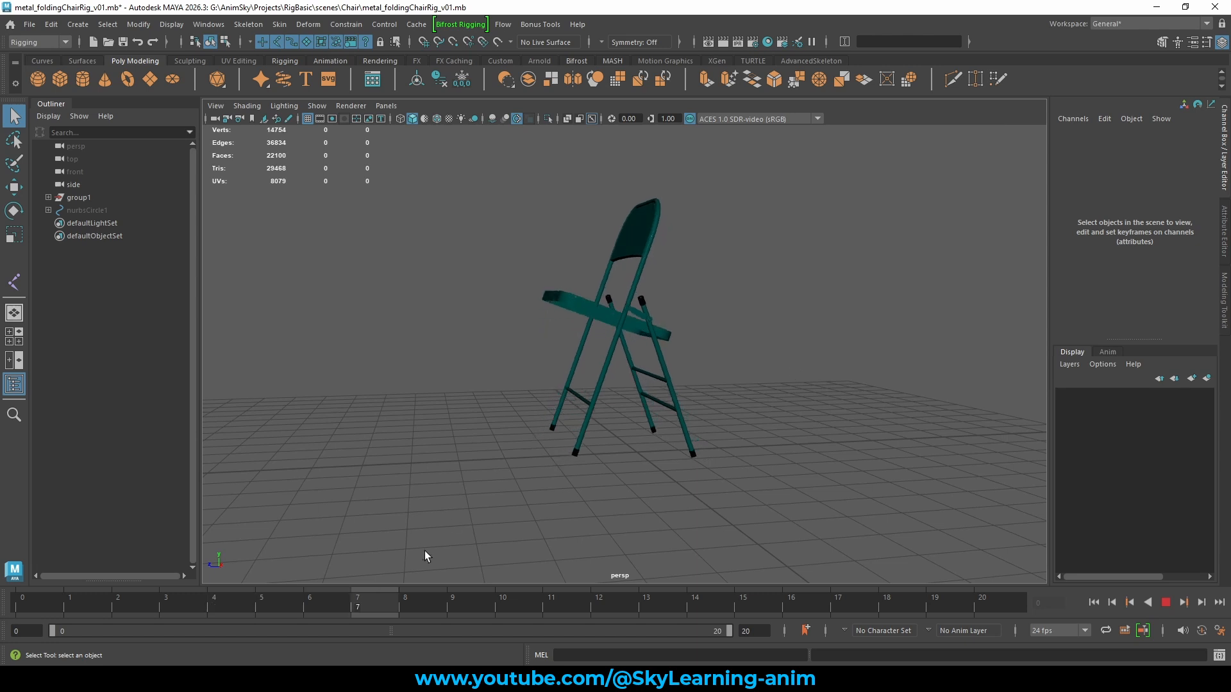
pyautogui.click(1165, 602)
pyautogui.hotkey('alt', 'v')
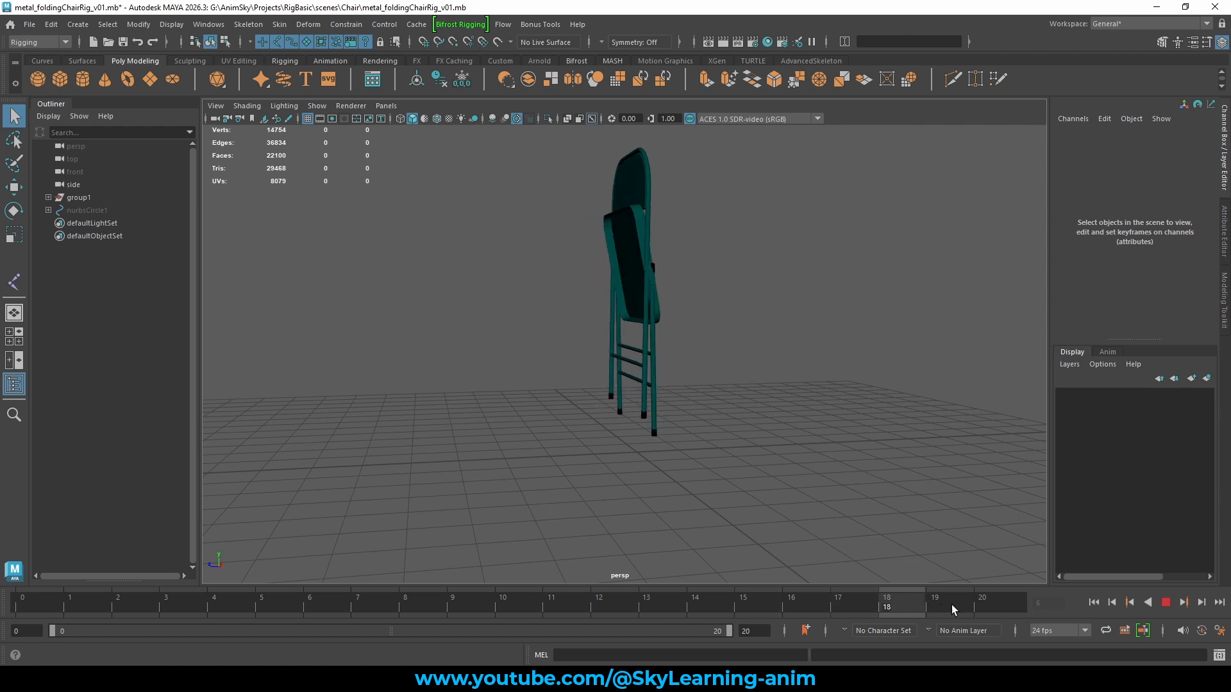
pyautogui.moveTo(637, 598); pyautogui.dragTo(13, 586)
pyautogui.keyDown('alt'); pyautogui.moveTo(436, 286); pyautogui.dragTo(432, 285); pyautogui.keyUp('alt')
pyautogui.keyDown('alt'); pyautogui.moveTo(431, 286); pyautogui.dragTo(467, 293, button='right'); pyautogui.keyUp('alt')
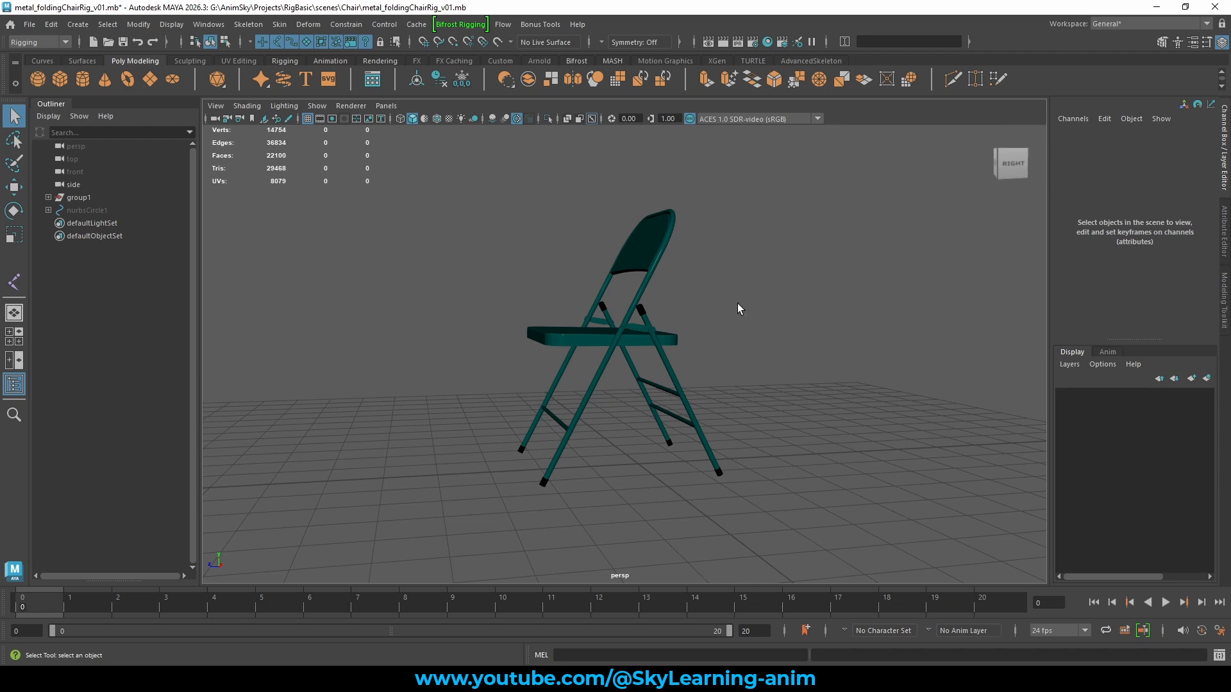
# Unhide nurbsCircle1 to examine the existing control curve and joints, and hide it again
pyautogui.moveTo(737, 307)
pyautogui.keyDown('alt'); pyautogui.mouseDown()
pyautogui.moveTo(824, 302)
pyautogui.moveTo(774, 302)
pyautogui.moveTo(741, 320)
pyautogui.mouseUp(); pyautogui.keyUp('alt')
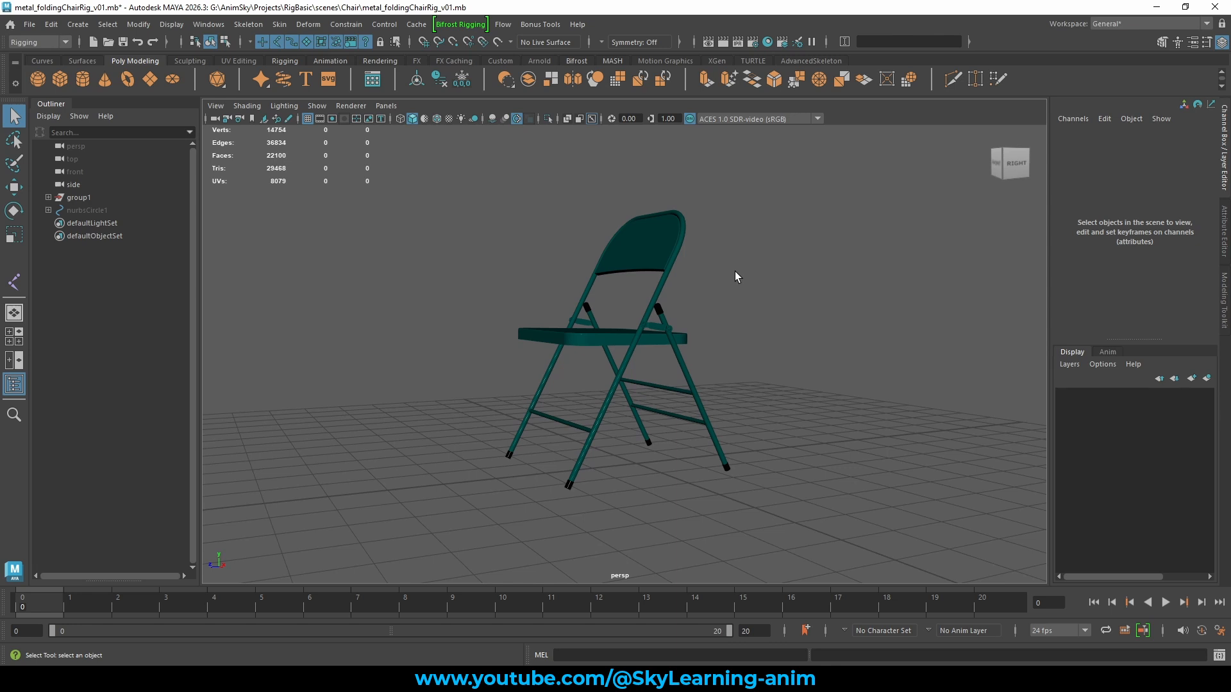
pyautogui.keyDown('alt'); pyautogui.moveTo(817, 297); pyautogui.dragTo(814, 307); pyautogui.keyUp('alt')
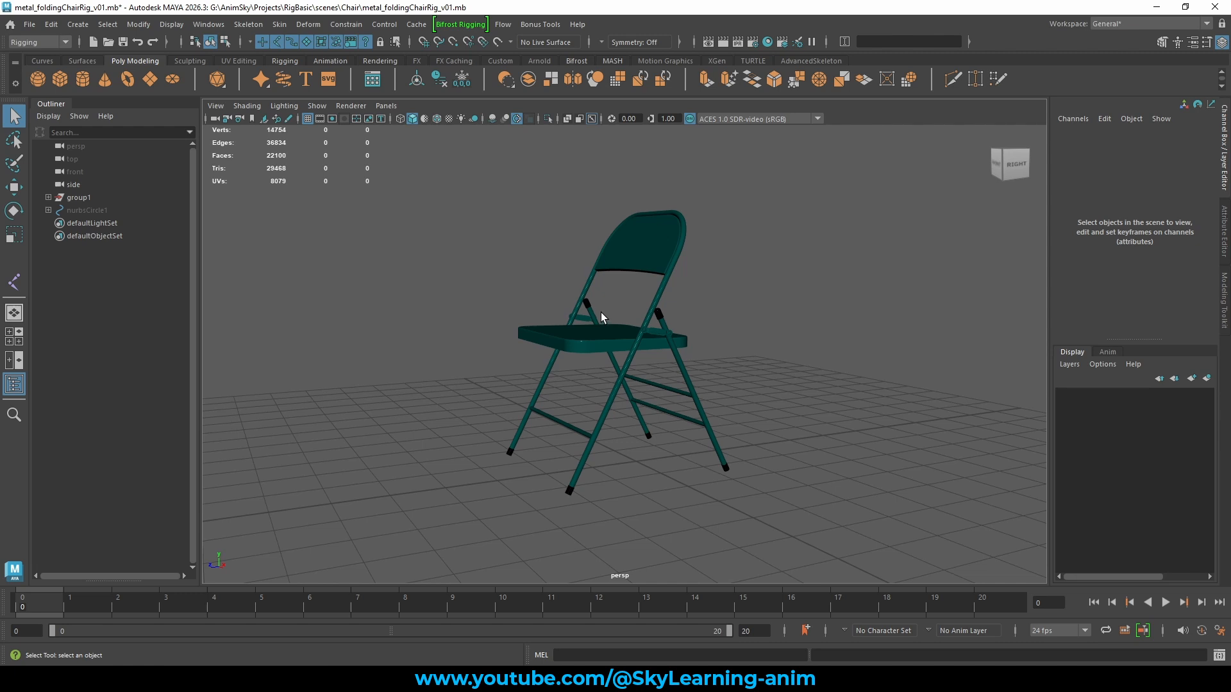
pyautogui.keyDown('alt'); pyautogui.moveTo(705, 325); pyautogui.dragTo(707, 325); pyautogui.keyUp('alt')
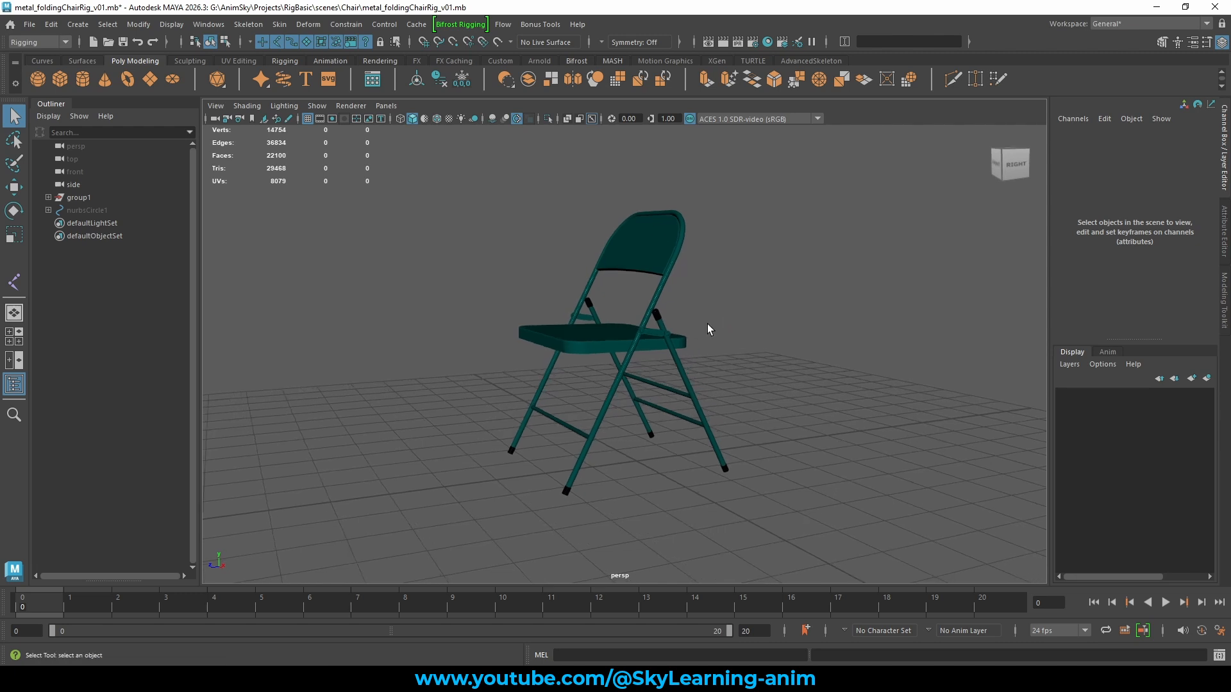
pyautogui.click(87, 211)
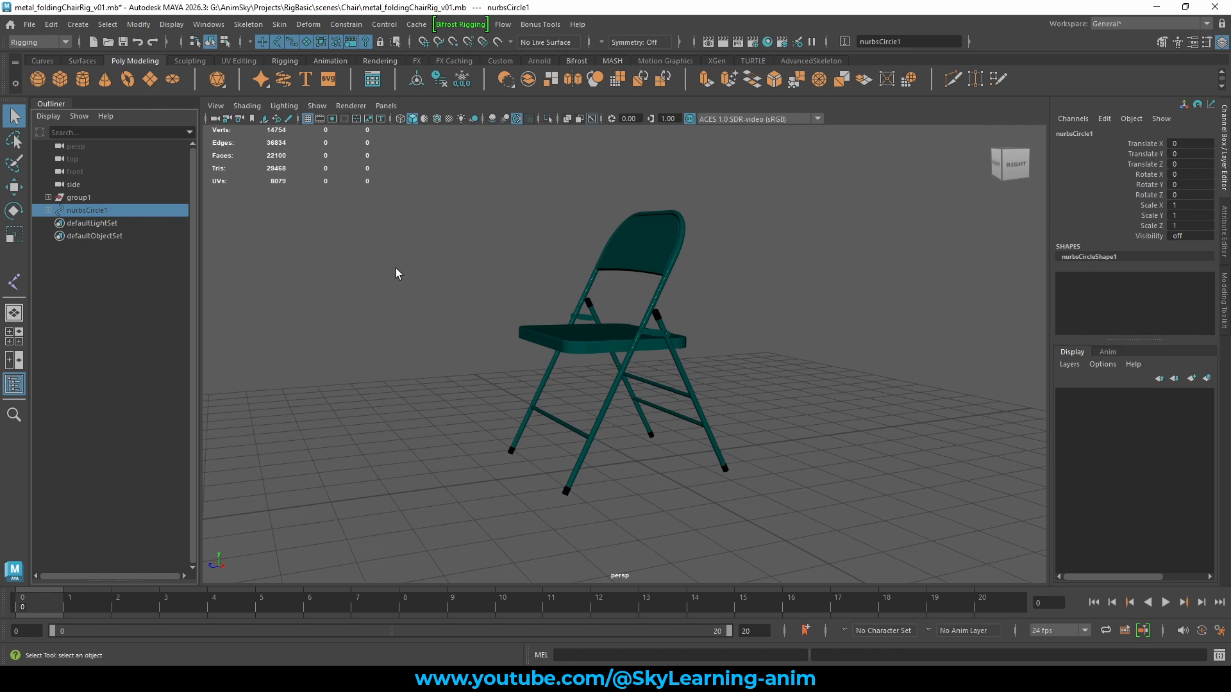
pyautogui.hotkey('ctrl', 'h')
pyautogui.keyDown('alt'); pyautogui.moveTo(644, 287); pyautogui.dragTo(765, 311); pyautogui.keyUp('alt')
pyautogui.click(694, 283)
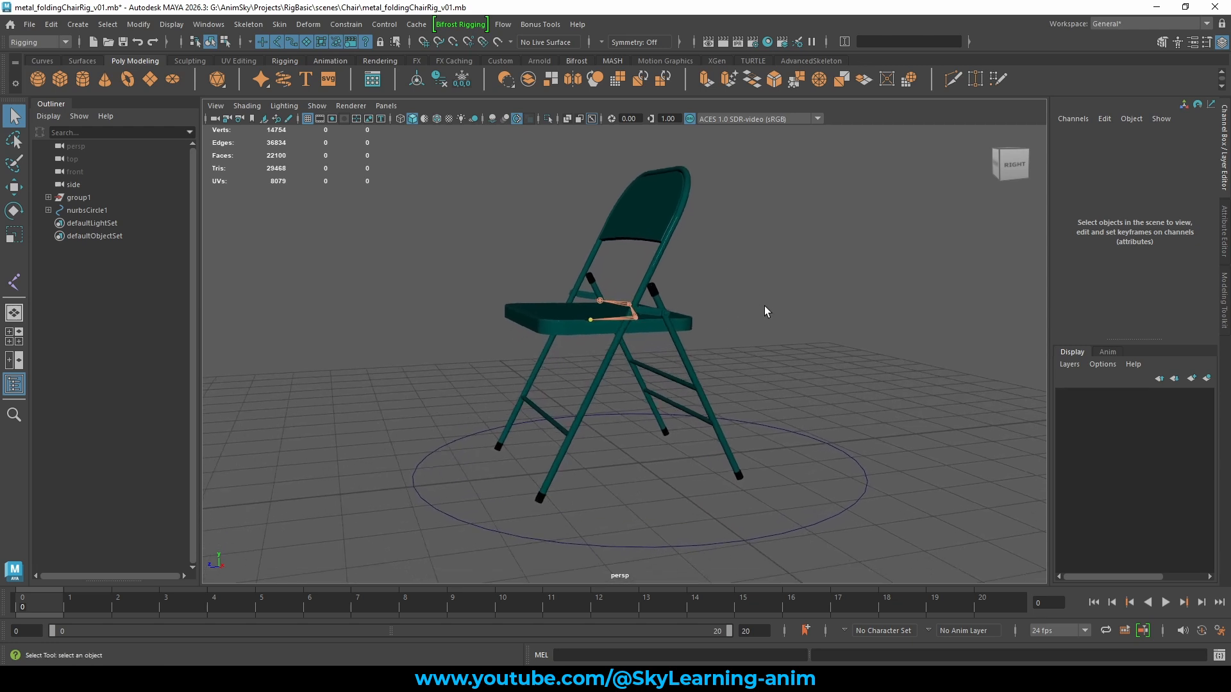
pyautogui.click(116, 214)
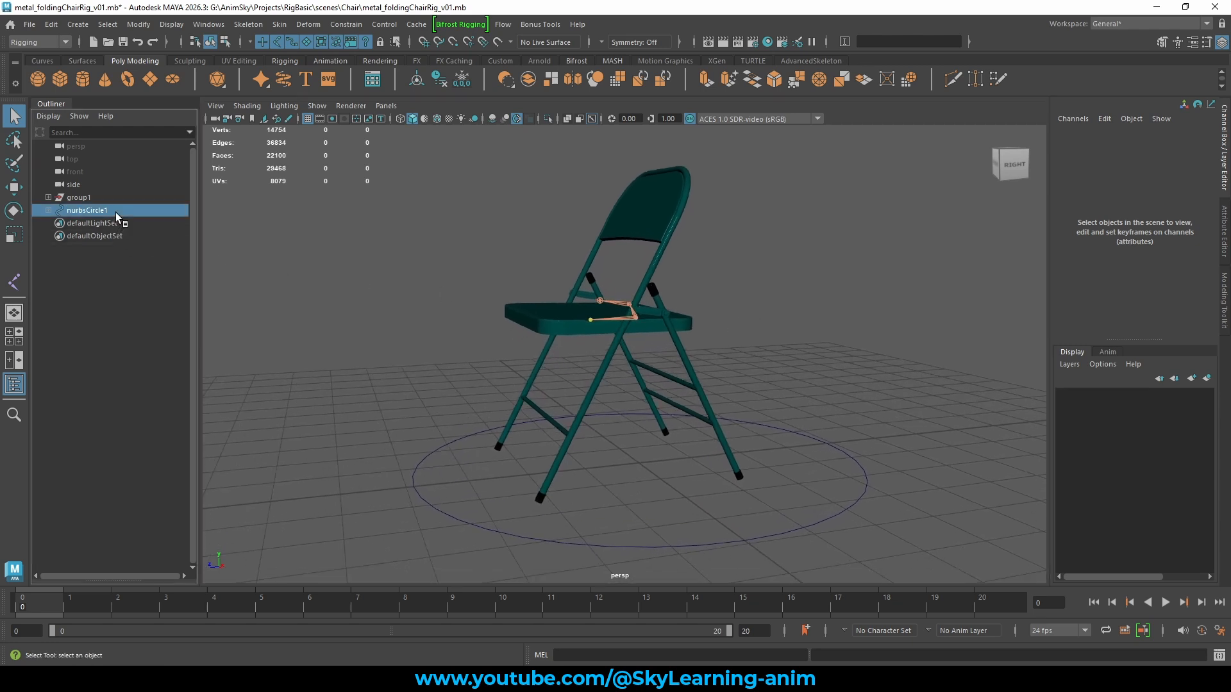
pyautogui.hotkey('ctrl', 'h')
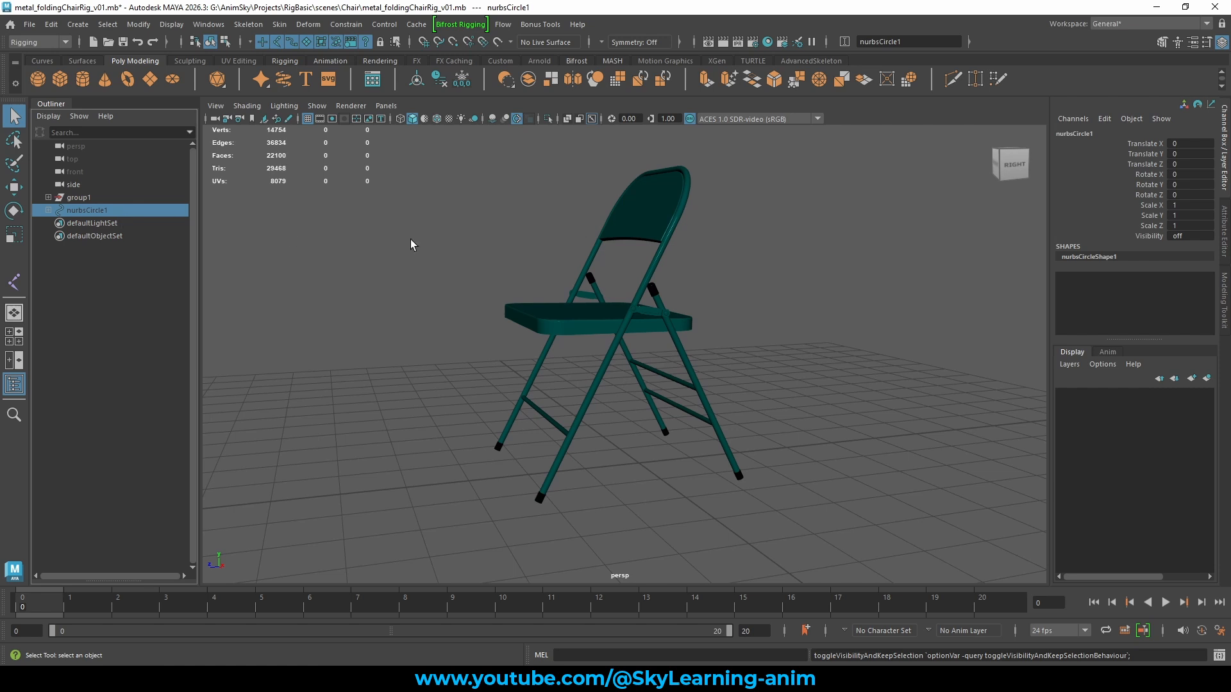
pyautogui.click(430, 250)
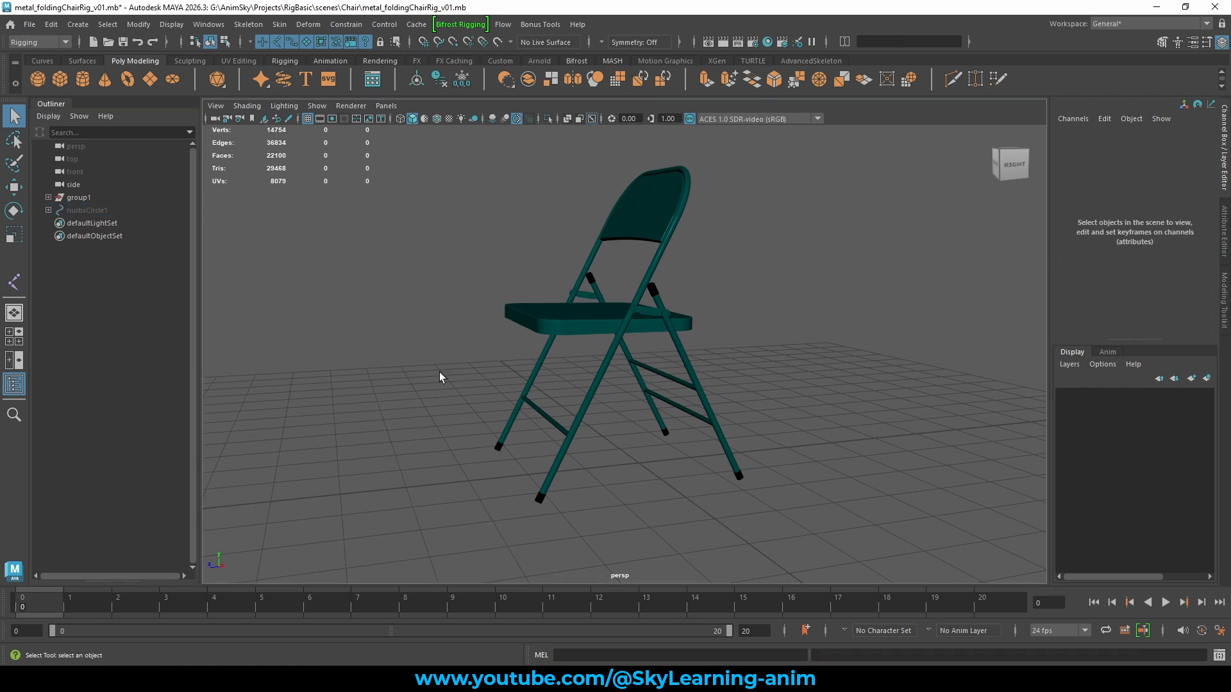
pyautogui.keyDown('alt'); pyautogui.moveTo(451, 406); pyautogui.dragTo(432, 337); pyautogui.keyUp('alt')
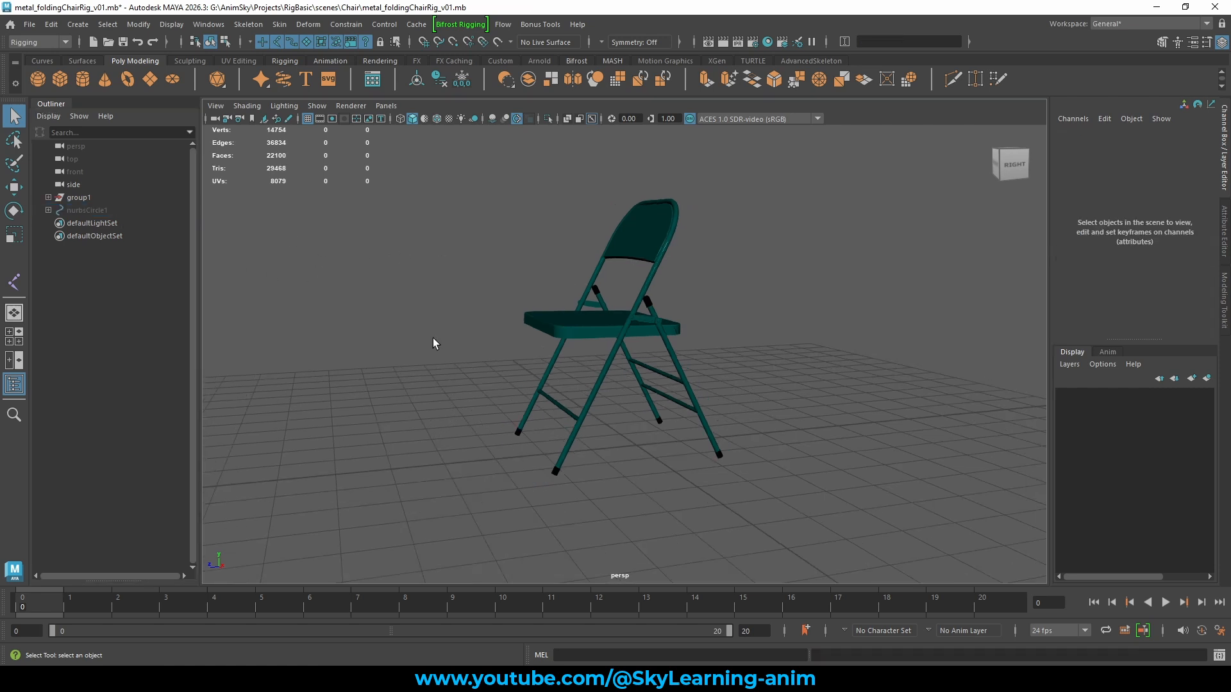
pyautogui.click(48, 26)
pyautogui.moveTo(181, 179)
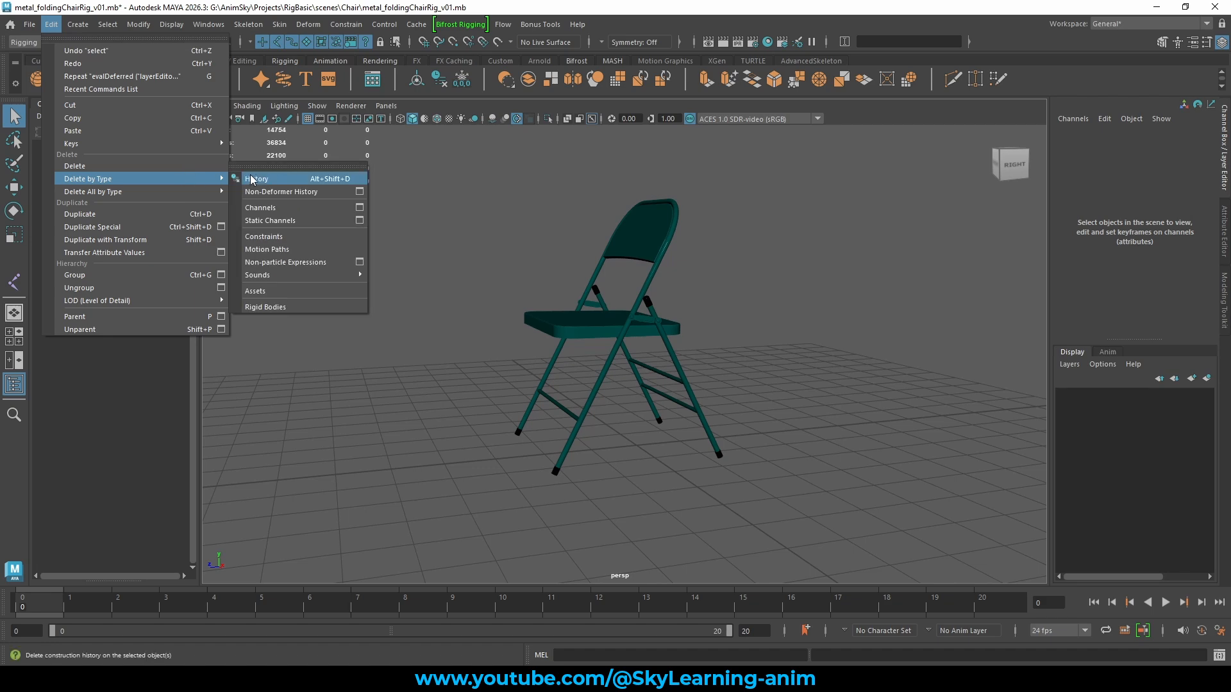
pyautogui.click(255, 181)
# Select all the chair meshes and delete their construction history
pyautogui.moveTo(402, 225); pyautogui.dragTo(835, 552)
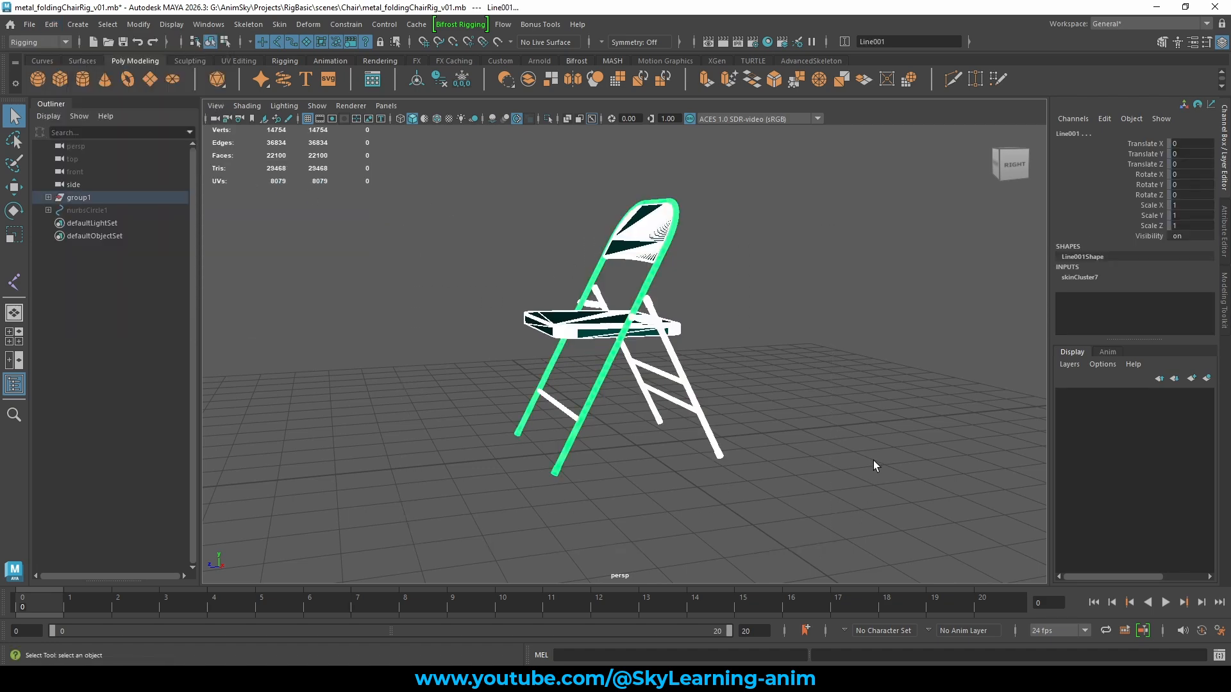
pyautogui.keyDown('alt'); pyautogui.moveTo(873, 460); pyautogui.dragTo(843, 454); pyautogui.keyUp('alt')
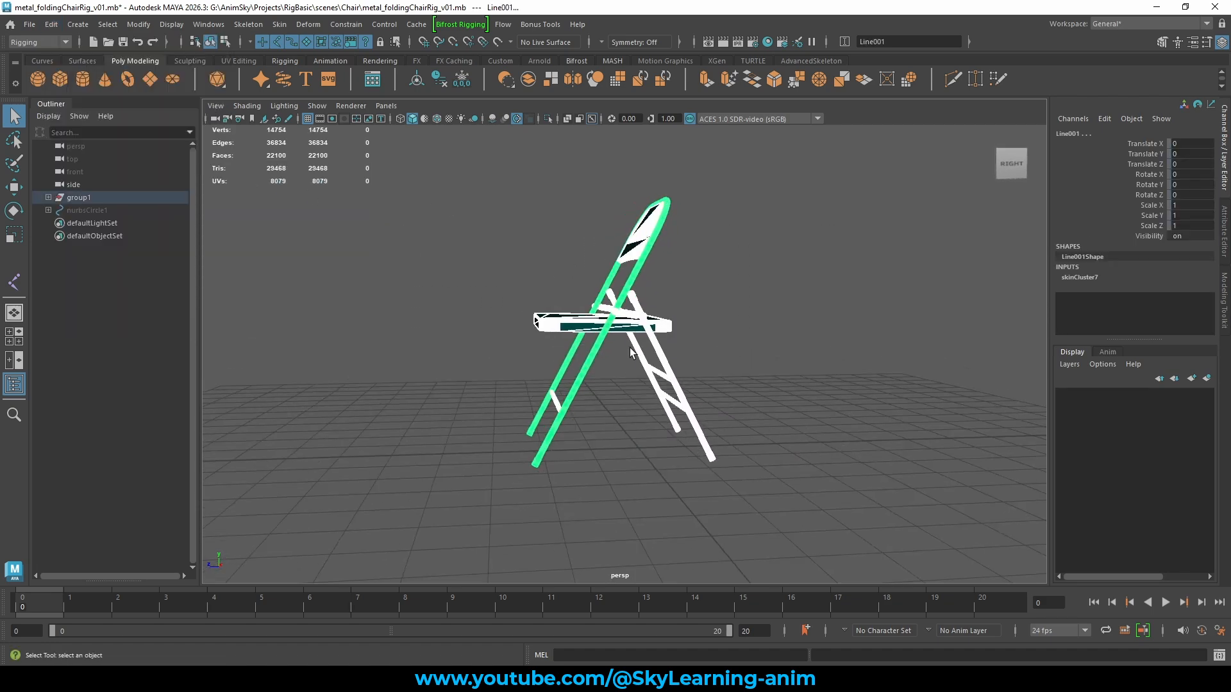
pyautogui.click(447, 198)
pyautogui.moveTo(446, 198); pyautogui.dragTo(877, 533)
pyautogui.keyDown('alt'); pyautogui.moveTo(824, 454); pyautogui.dragTo(905, 449); pyautogui.keyUp('alt')
pyautogui.click(50, 25)
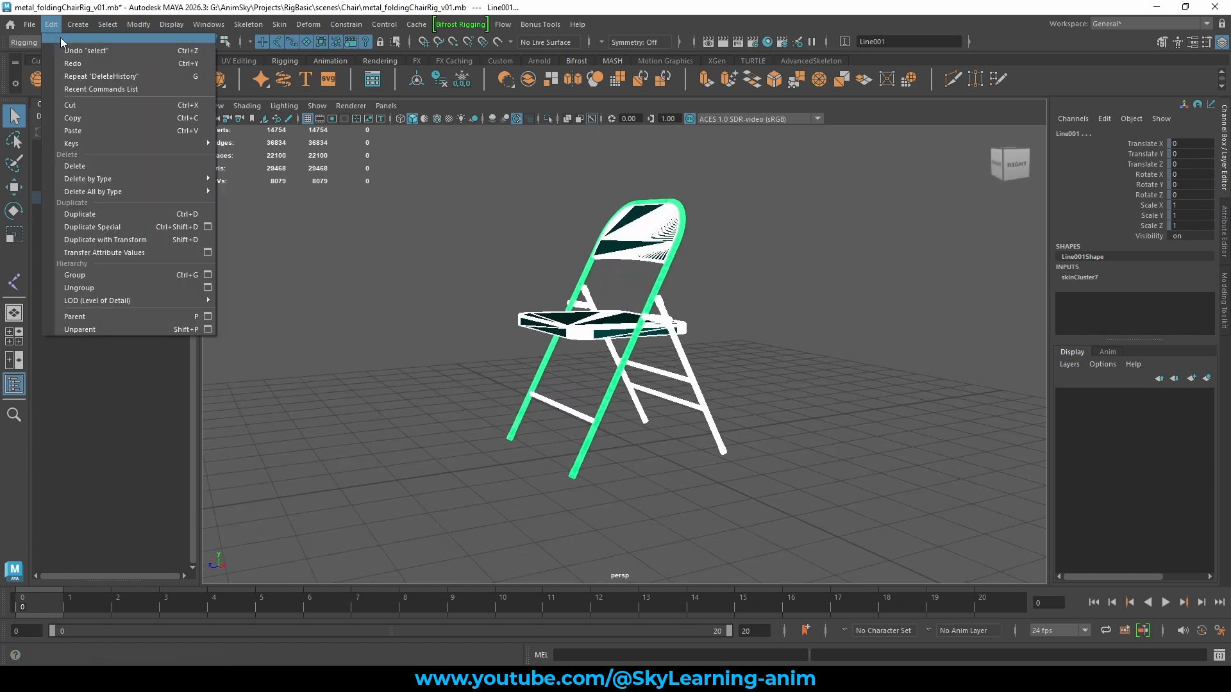
pyautogui.moveTo(113, 178)
pyautogui.click(238, 179)
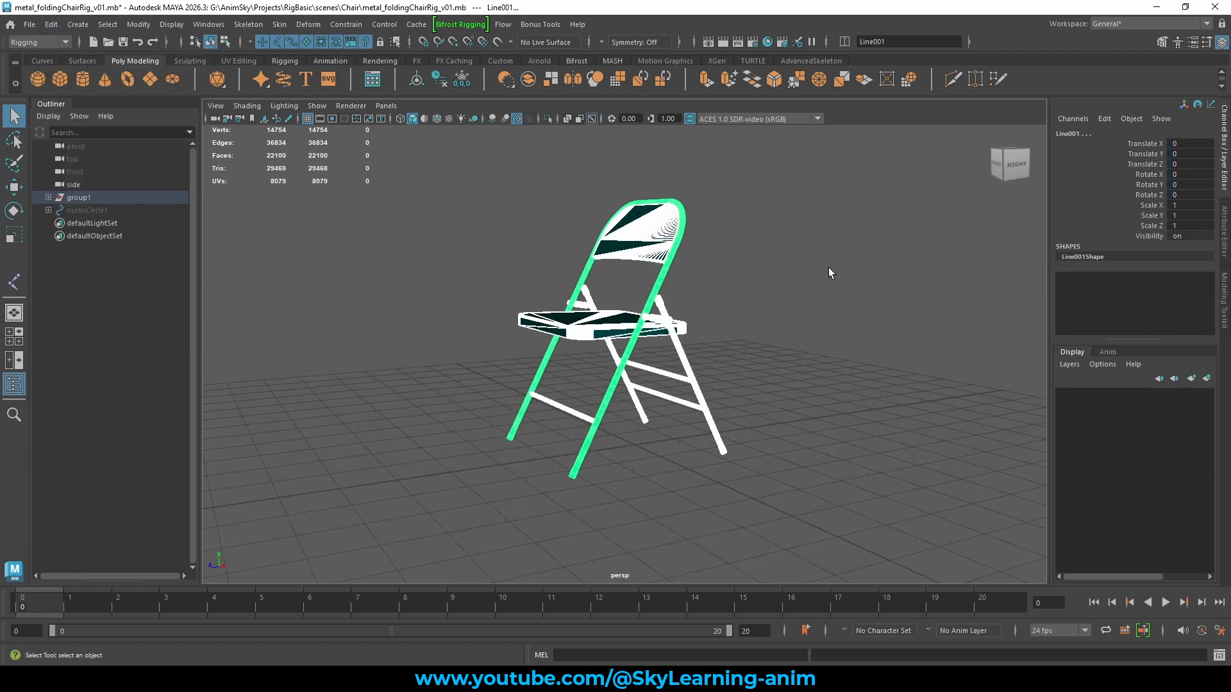
pyautogui.moveTo(1145, 148); pyautogui.dragTo(1120, 237)
pyautogui.click(766, 275)
# Combine the backrest panel, the long tubular frame and the single crossbar between its legs into one mesh
pyautogui.click(598, 257)
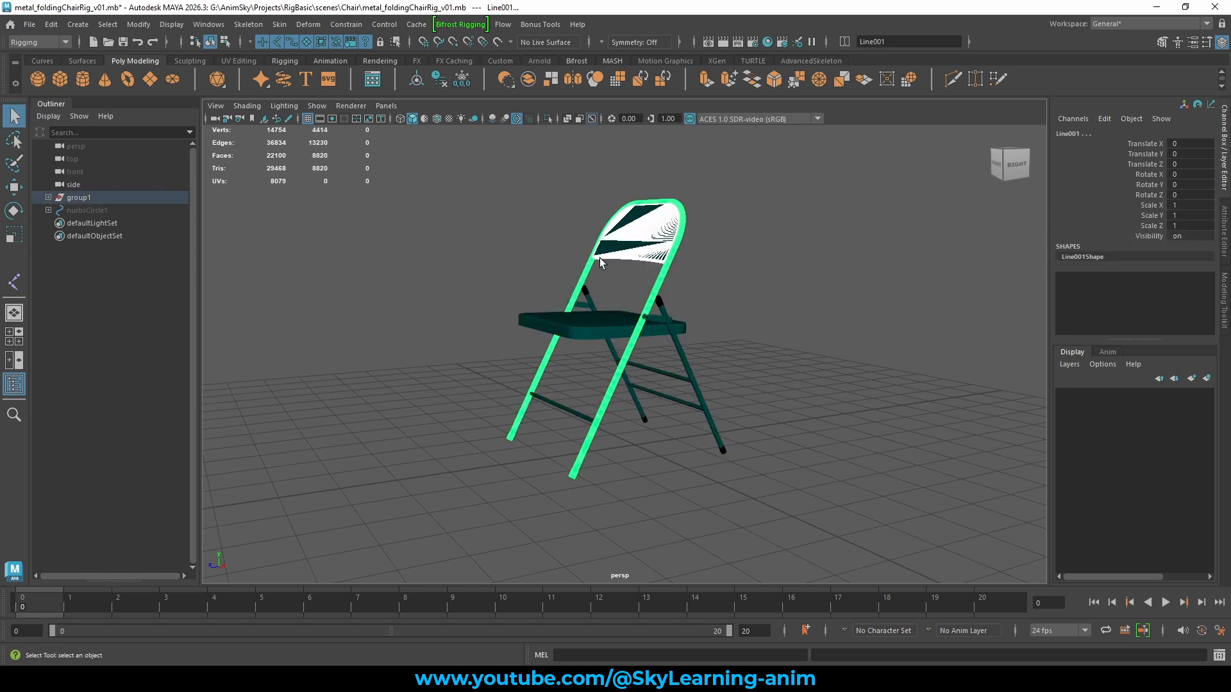
pyautogui.keyDown('alt'); pyautogui.moveTo(782, 292); pyautogui.dragTo(849, 329); pyautogui.keyUp('alt')
pyautogui.scroll(1, 848, 329)
pyautogui.scroll(2, 849, 329)
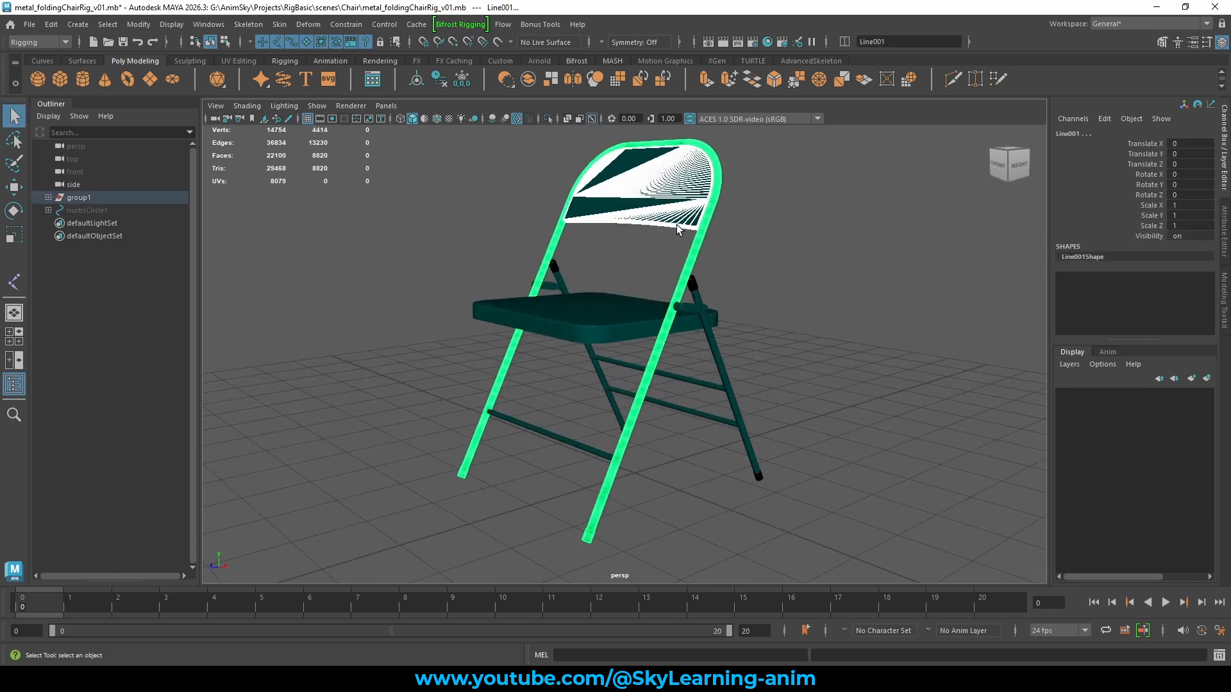
pyautogui.moveTo(744, 280)
pyautogui.keyDown('alt'); pyautogui.mouseDown()
pyautogui.moveTo(729, 280)
pyautogui.moveTo(741, 276)
pyautogui.mouseUp(); pyautogui.keyUp('alt')
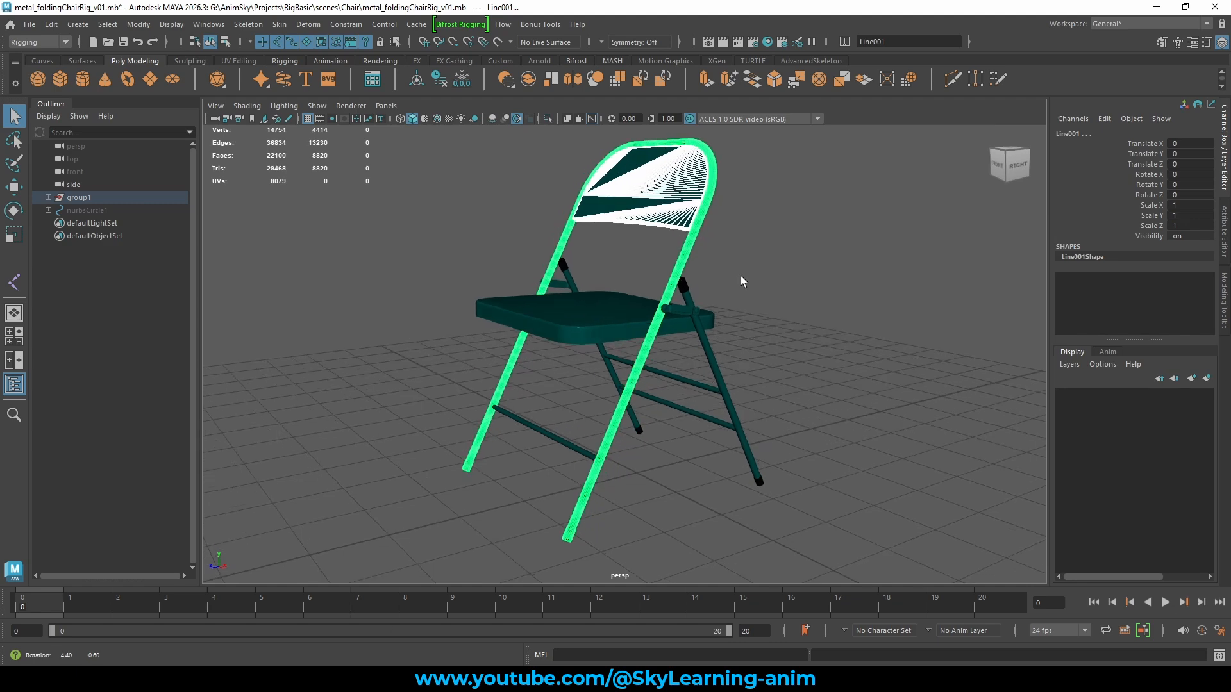
pyautogui.click(741, 275)
pyautogui.click(632, 215)
pyautogui.keyDown('shift'); pyautogui.click(712, 179); pyautogui.keyUp('shift')
pyautogui.keyDown('shift'); pyautogui.click(548, 425); pyautogui.keyUp('shift')
pyautogui.keyDown('alt'); pyautogui.moveTo(637, 426); pyautogui.dragTo(792, 378); pyautogui.keyUp('alt')
pyautogui.keyDown('shift'); pyautogui.moveTo(646, 177); pyautogui.dragTo(637, 456, button='right'); pyautogui.keyUp('shift')
pyautogui.press('w')
pyautogui.click(783, 331)
# Combine the two small hinge brackets on either side of the seat into one mesh
pyautogui.keyDown('alt'); pyautogui.moveTo(742, 323); pyautogui.dragTo(699, 311); pyautogui.keyUp('alt')
pyautogui.click(637, 303)
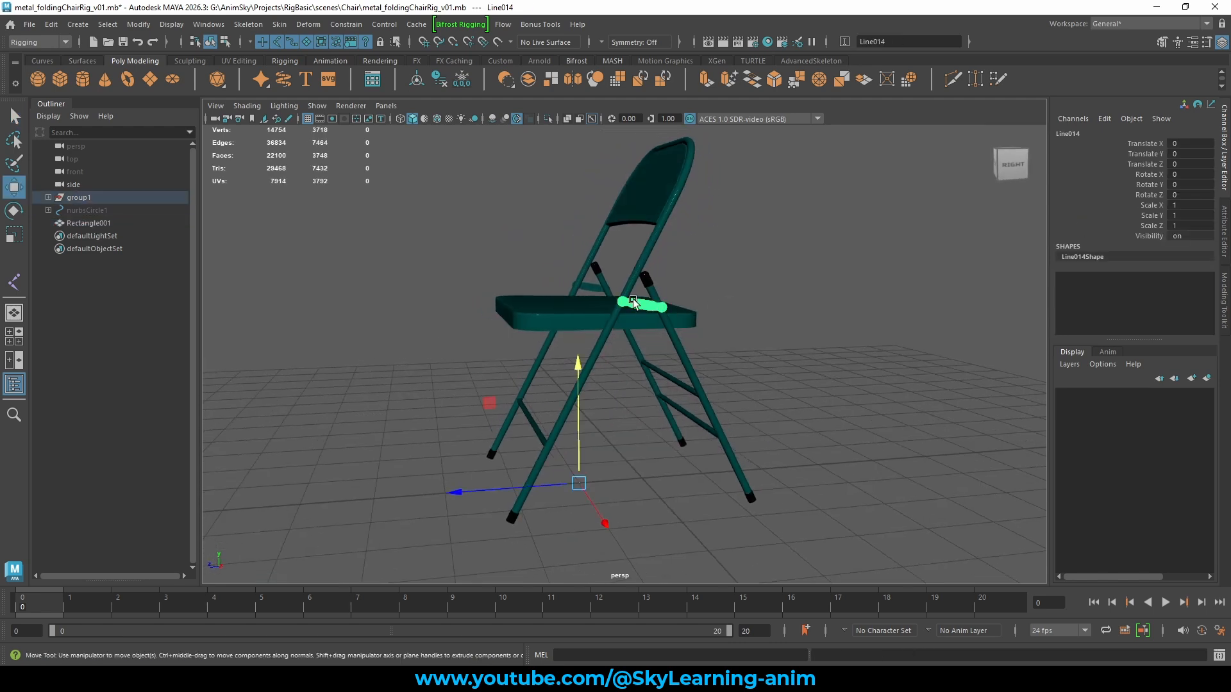
pyautogui.keyDown('shift'); pyautogui.click(588, 290); pyautogui.keyUp('shift')
pyautogui.keyDown('shift'); pyautogui.moveTo(757, 219); pyautogui.dragTo(747, 502, button='right'); pyautogui.keyUp('shift')
pyautogui.click(767, 352)
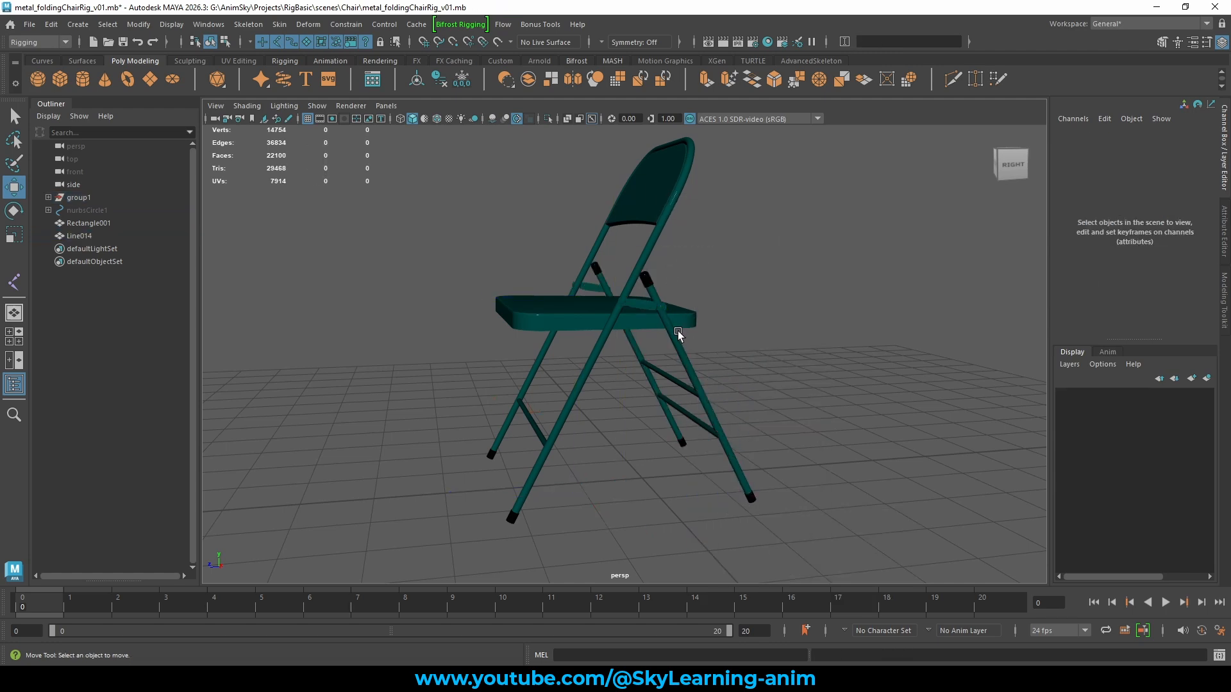
# Combine the rear legs with their two crossbars into one mesh
pyautogui.keyDown('alt'); pyautogui.moveTo(677, 354); pyautogui.dragTo(607, 354); pyautogui.keyUp('alt')
pyautogui.click(606, 354)
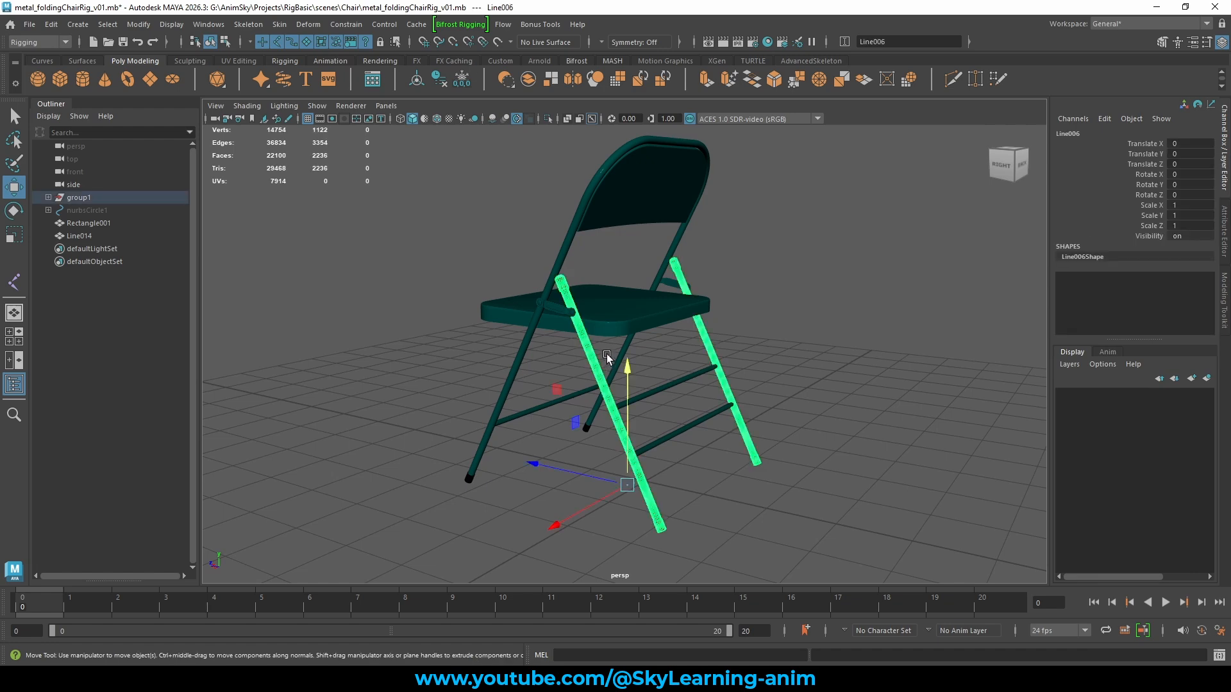
pyautogui.keyDown('shift'); pyautogui.click(698, 372); pyautogui.keyUp('shift')
pyautogui.keyDown('shift'); pyautogui.click(705, 418); pyautogui.keyUp('shift')
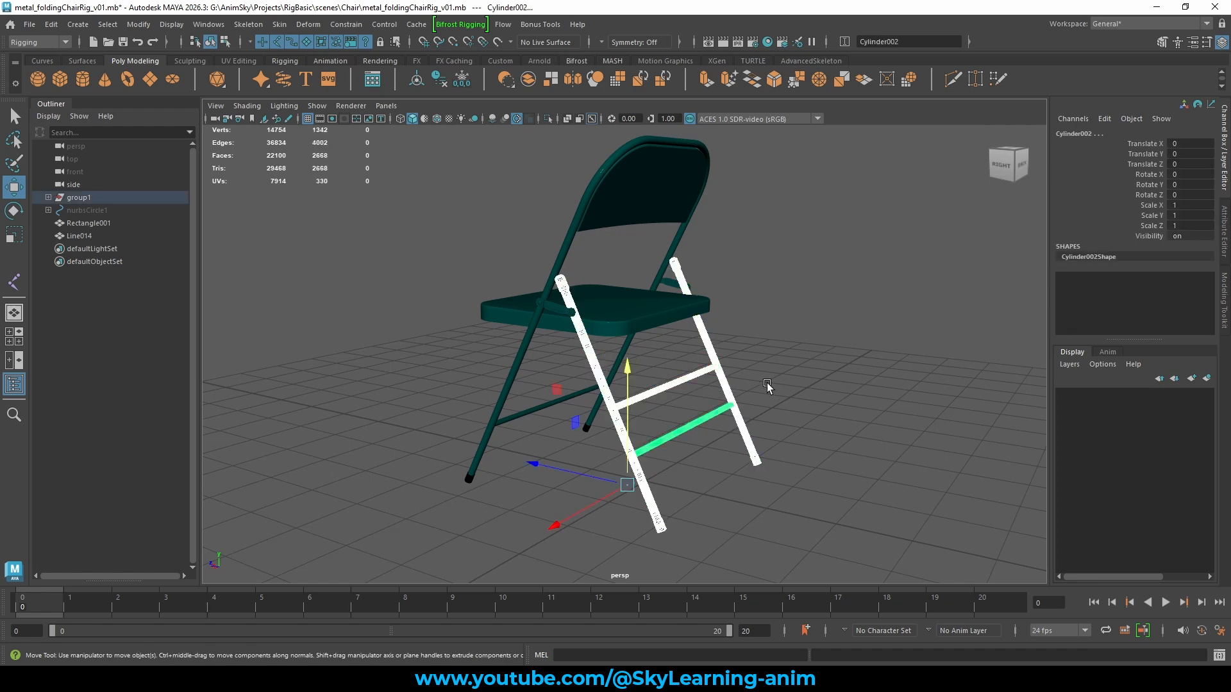
pyautogui.keyDown('alt'); pyautogui.moveTo(767, 383); pyautogui.dragTo(785, 252); pyautogui.keyUp('alt')
pyautogui.keyDown('shift'); pyautogui.moveTo(785, 252); pyautogui.dragTo(759, 535, button='right'); pyautogui.keyUp('shift')
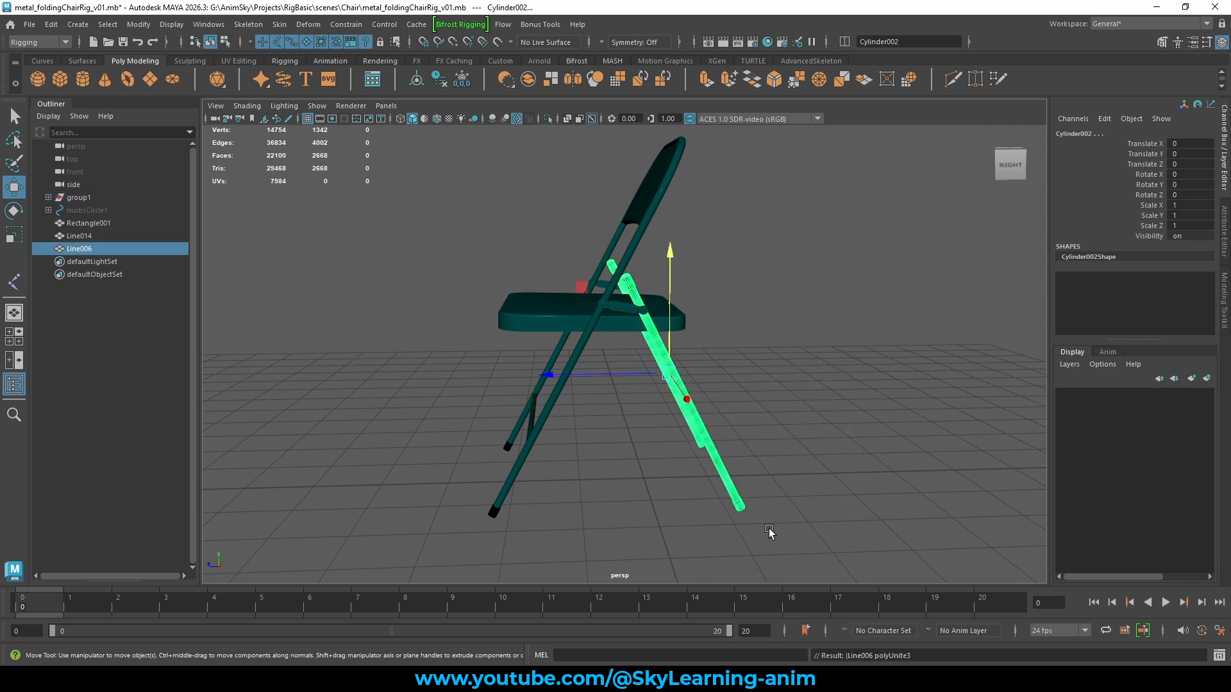
pyautogui.click(781, 346)
pyautogui.scroll(-3, 789, 344)
pyautogui.keyDown('alt'); pyautogui.moveTo(791, 344); pyautogui.dragTo(837, 344); pyautogui.keyUp('alt')
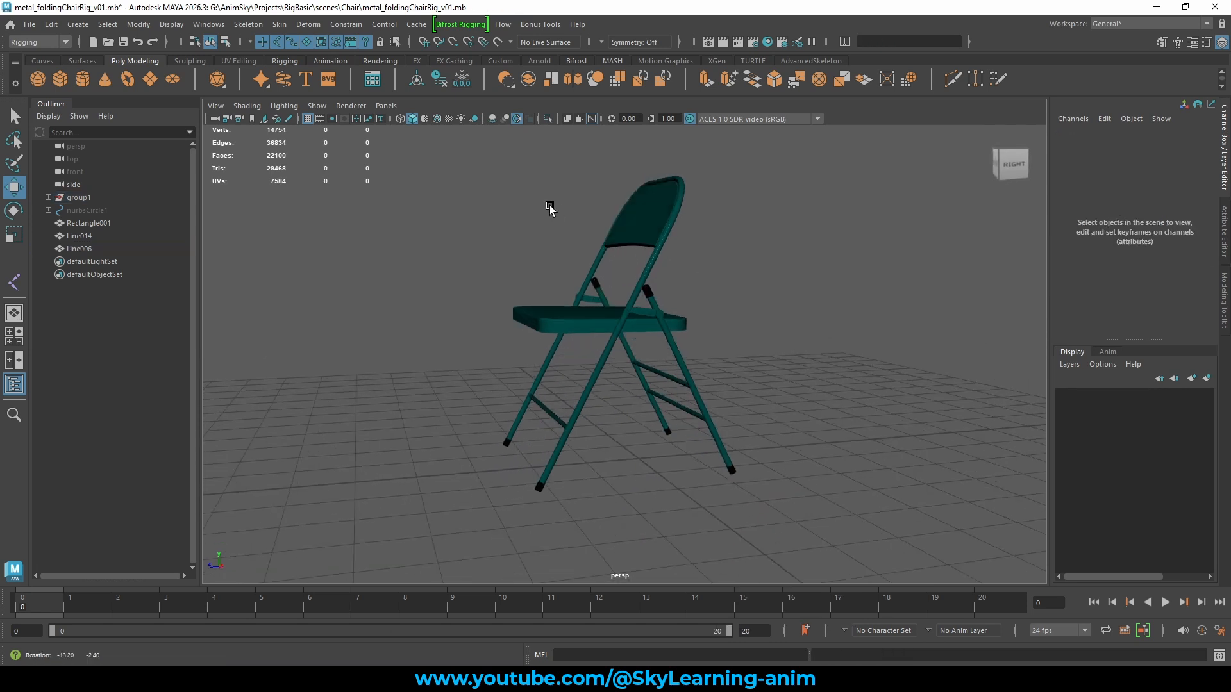
# Delete the construction history of the whole chair, including the newly combined meshes
pyautogui.moveTo(461, 162); pyautogui.dragTo(856, 527)
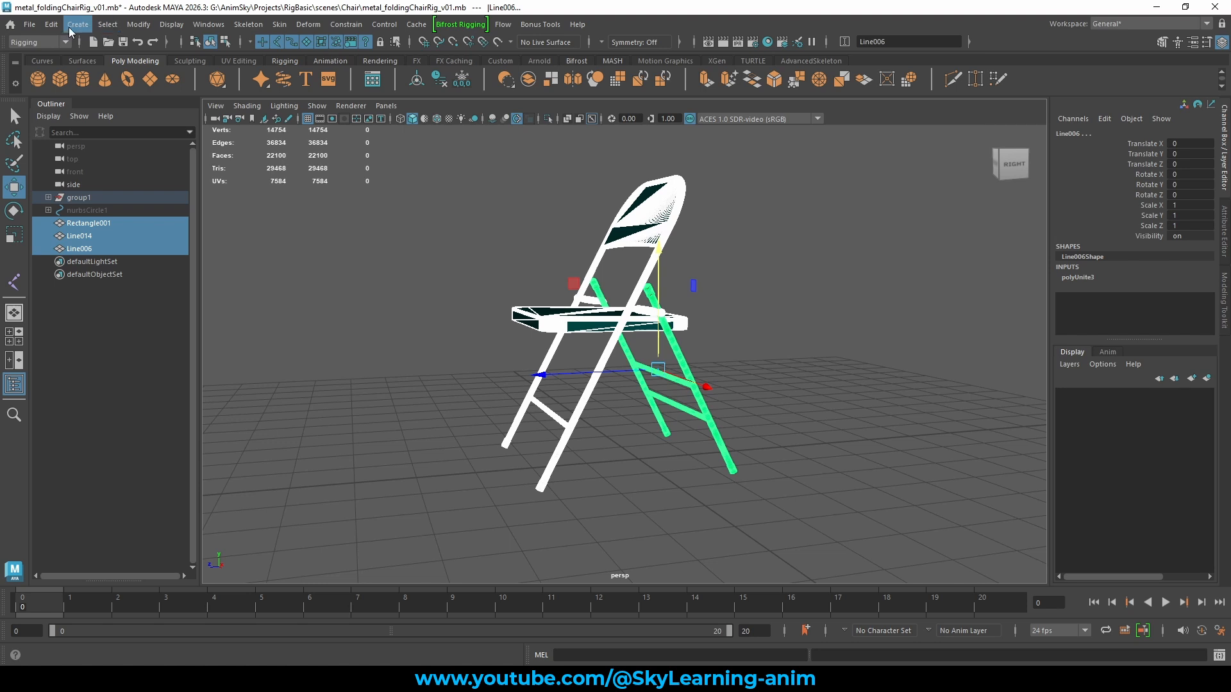
pyautogui.click(53, 25)
pyautogui.moveTo(177, 181)
pyautogui.click(250, 183)
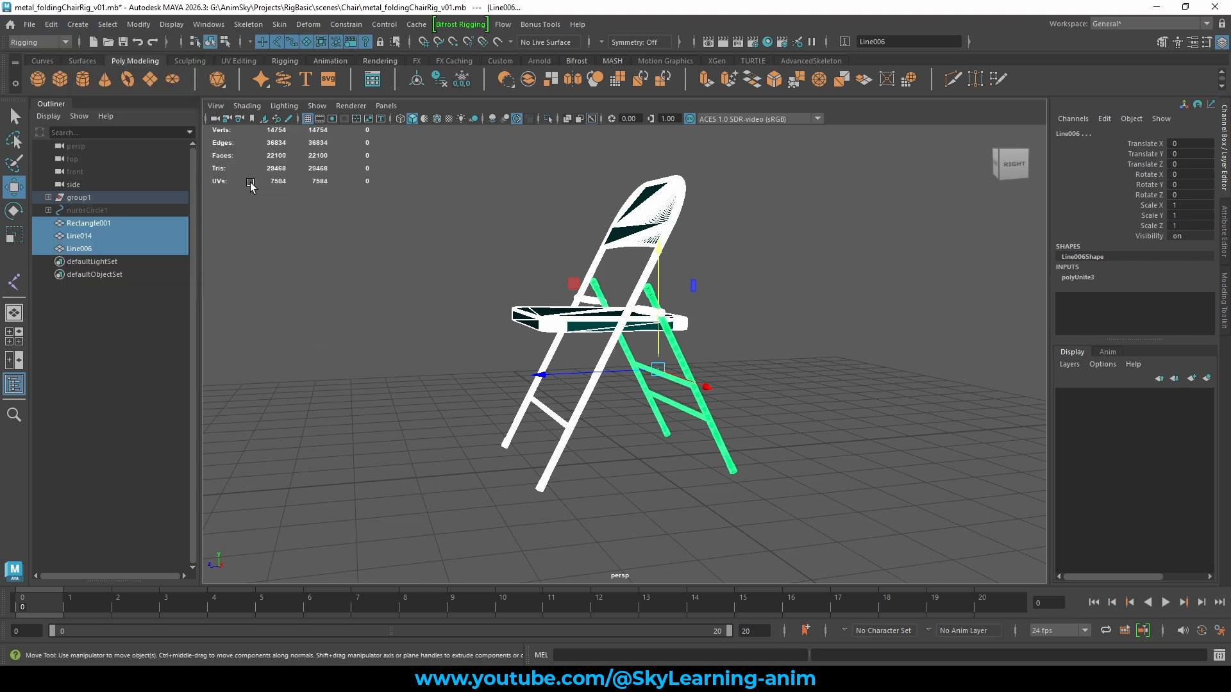
pyautogui.click(821, 311)
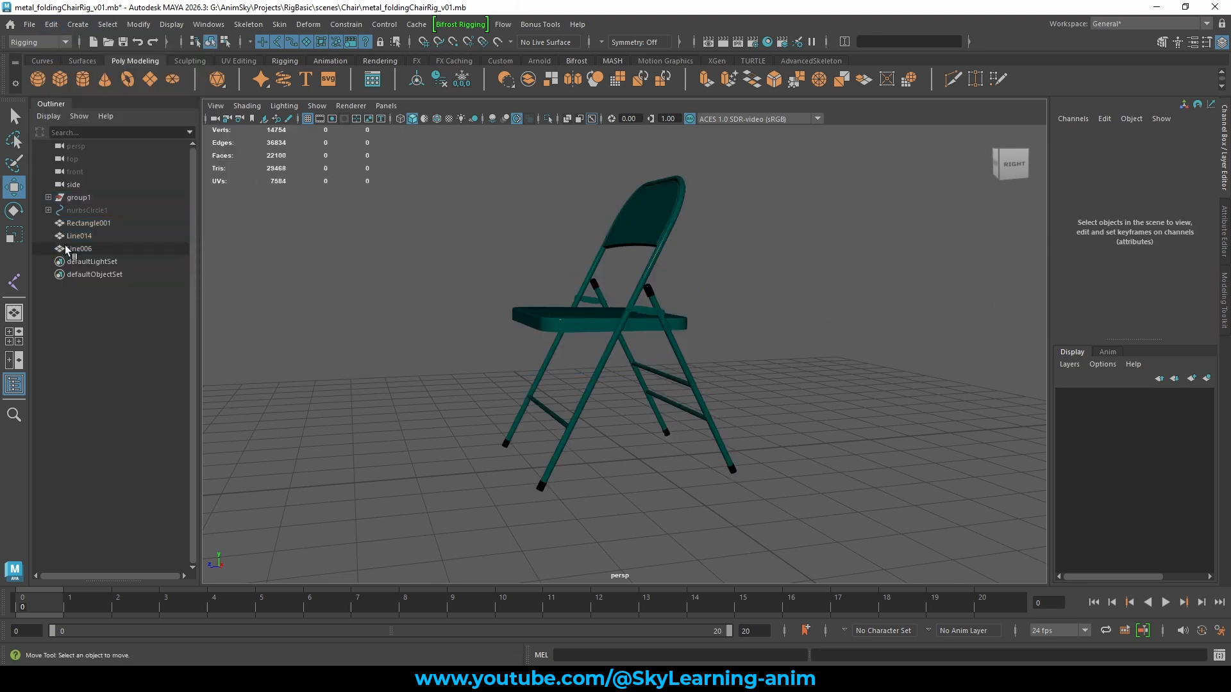
# Freeze the transformations of the seat mesh Rectangle004
pyautogui.moveTo(100, 223); pyautogui.dragTo(130, 251)
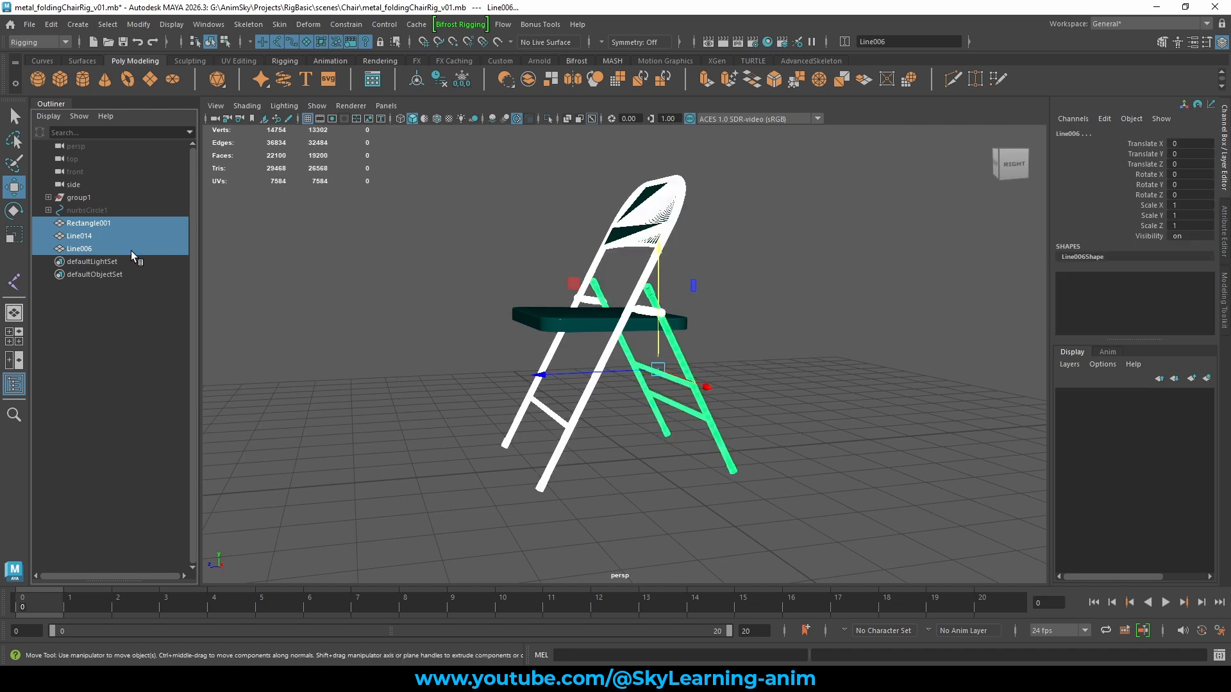
pyautogui.keyDown('alt'); pyautogui.moveTo(510, 289); pyautogui.dragTo(526, 296); pyautogui.keyUp('alt')
pyautogui.click(552, 327)
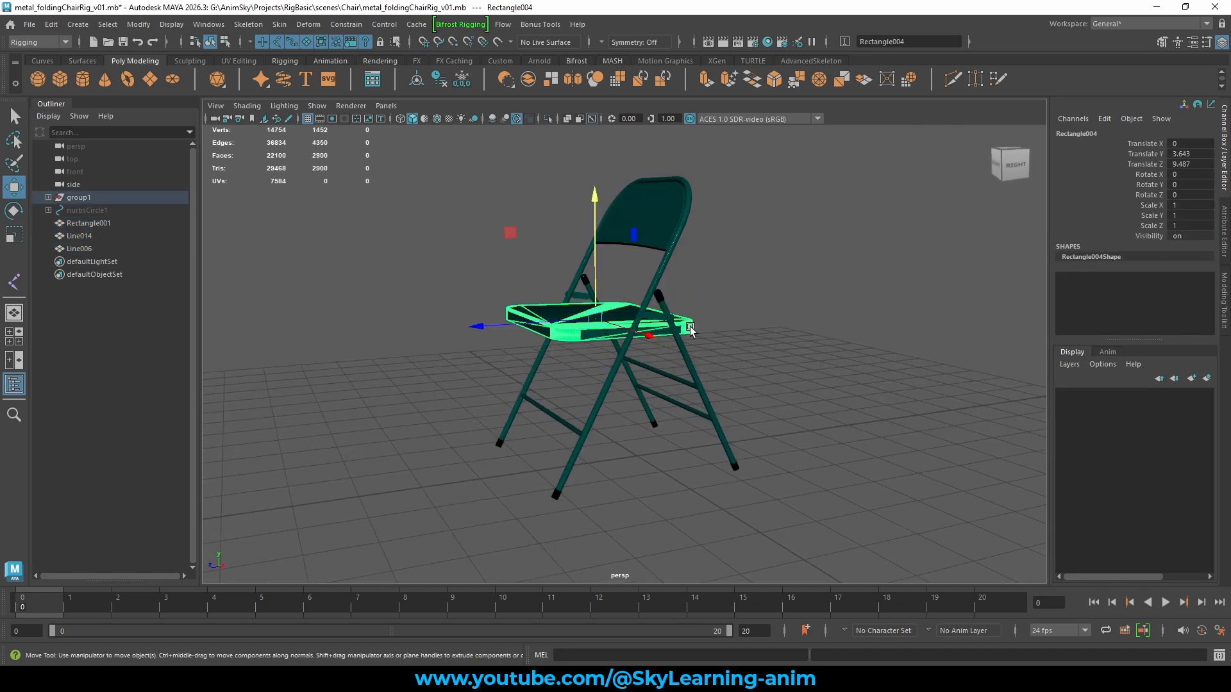
pyautogui.keyDown('alt'); pyautogui.moveTo(689, 325); pyautogui.dragTo(695, 341); pyautogui.keyUp('alt')
pyautogui.keyDown('alt'); pyautogui.moveTo(760, 337); pyautogui.dragTo(891, 351, button='right'); pyautogui.keyUp('alt')
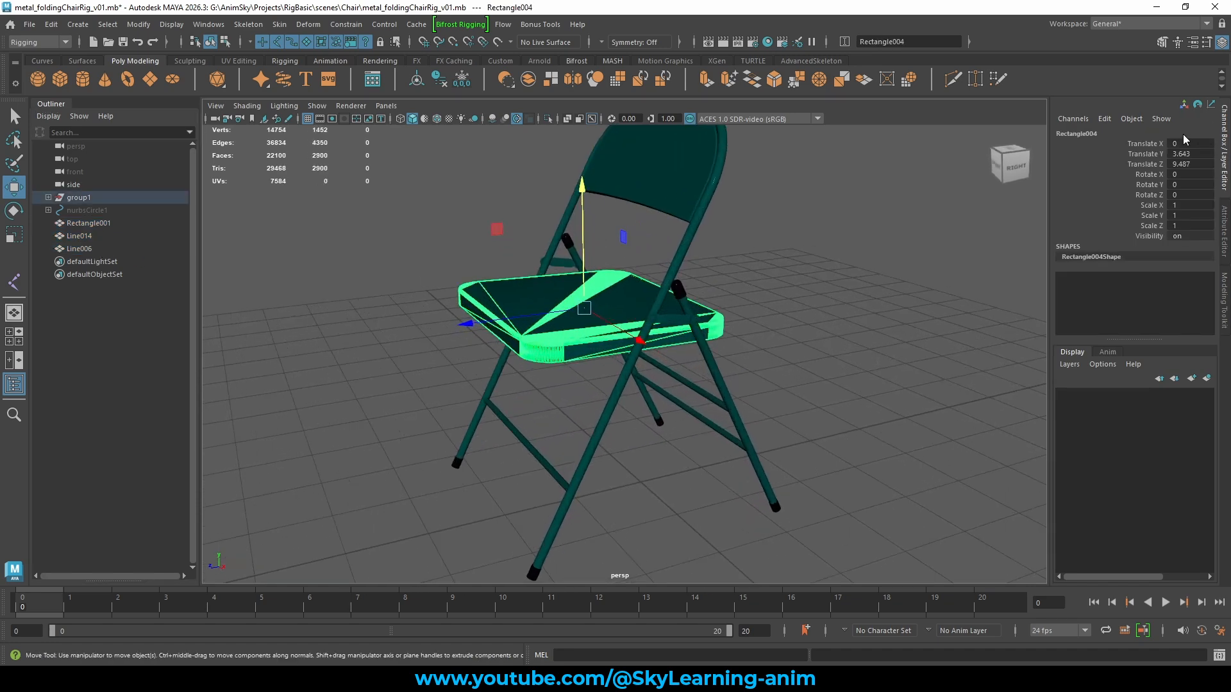
pyautogui.click(138, 24)
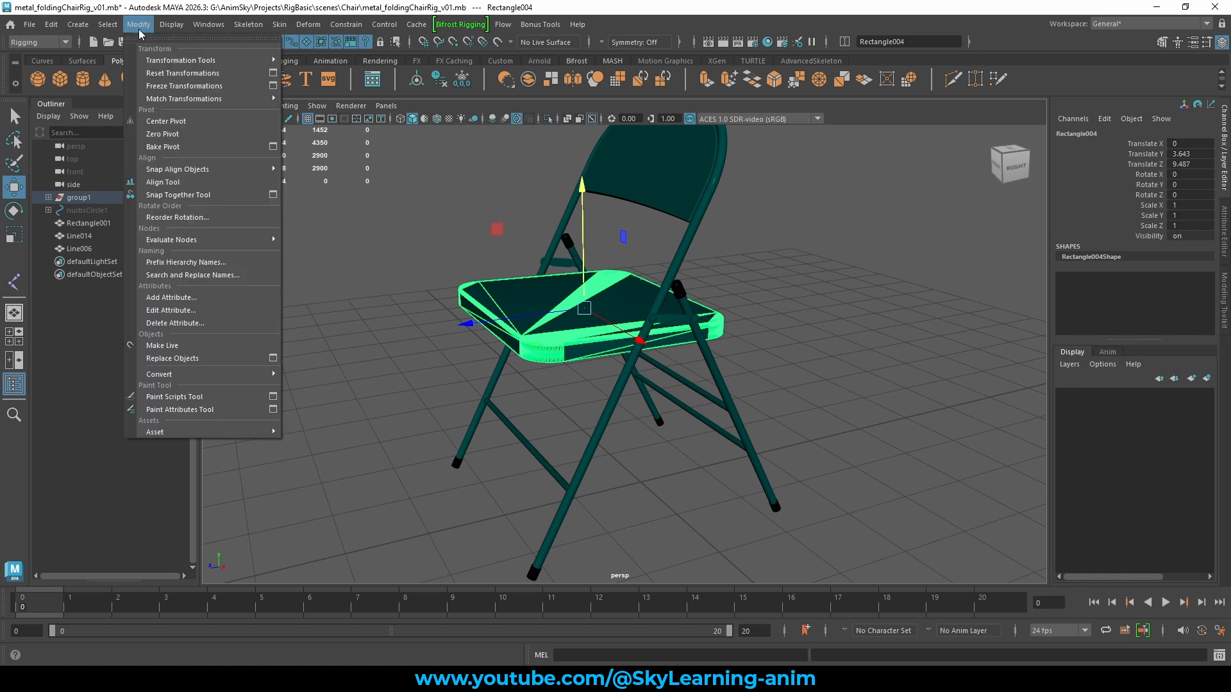
pyautogui.click(183, 85)
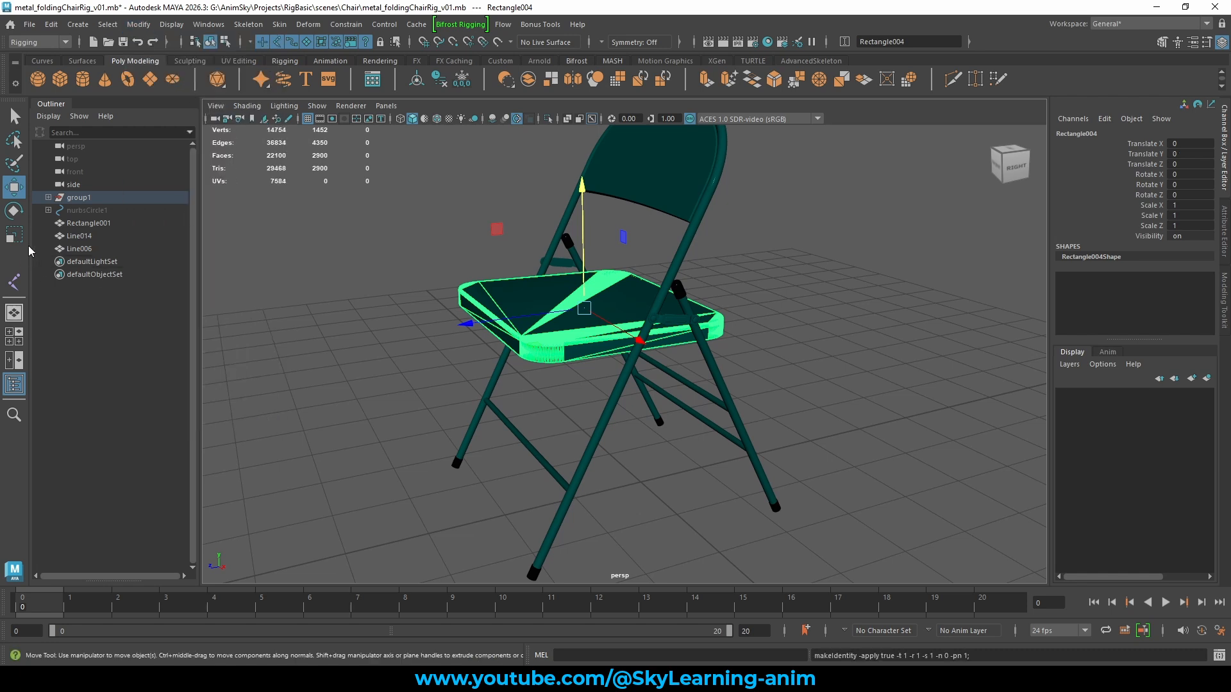
# Unparent the seat mesh Rectangle004 from group1 and group it with Rectangle001, Line014 and Line006
pyautogui.keyDown('alt'); pyautogui.moveTo(346, 229); pyautogui.dragTo(338, 233); pyautogui.keyUp('alt')
pyautogui.hotkey('shift', 'p')
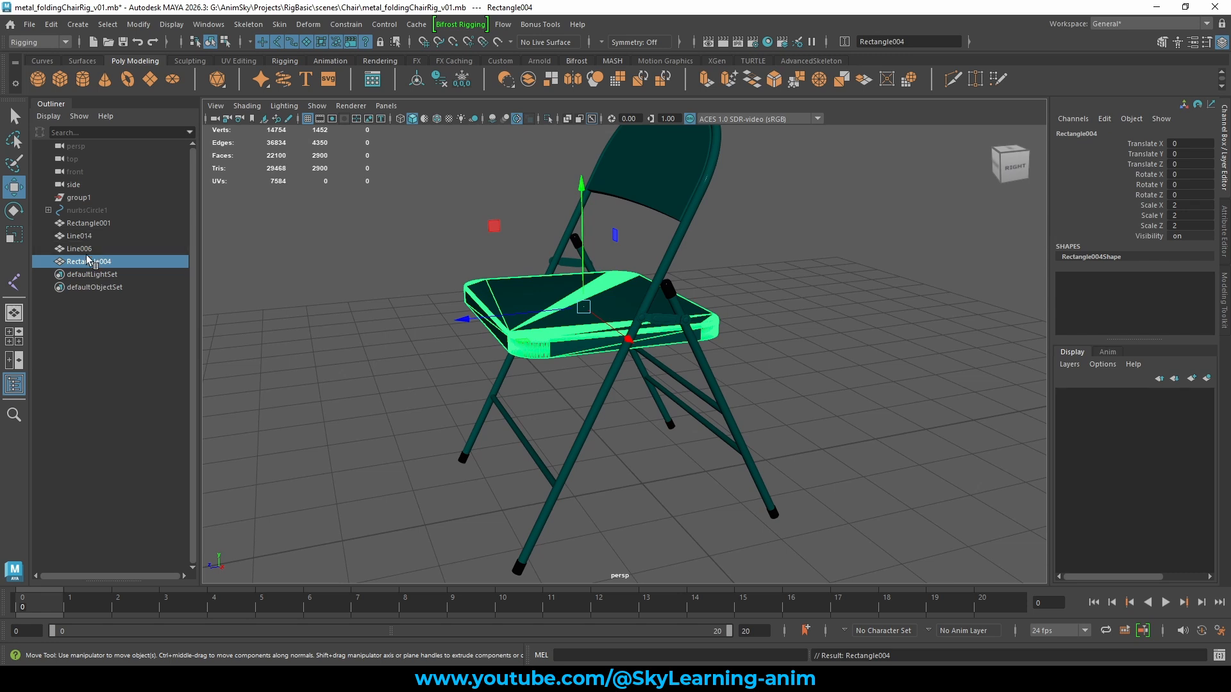
pyautogui.click(88, 223)
pyautogui.keyDown('shift'); pyautogui.click(102, 258); pyautogui.keyUp('shift')
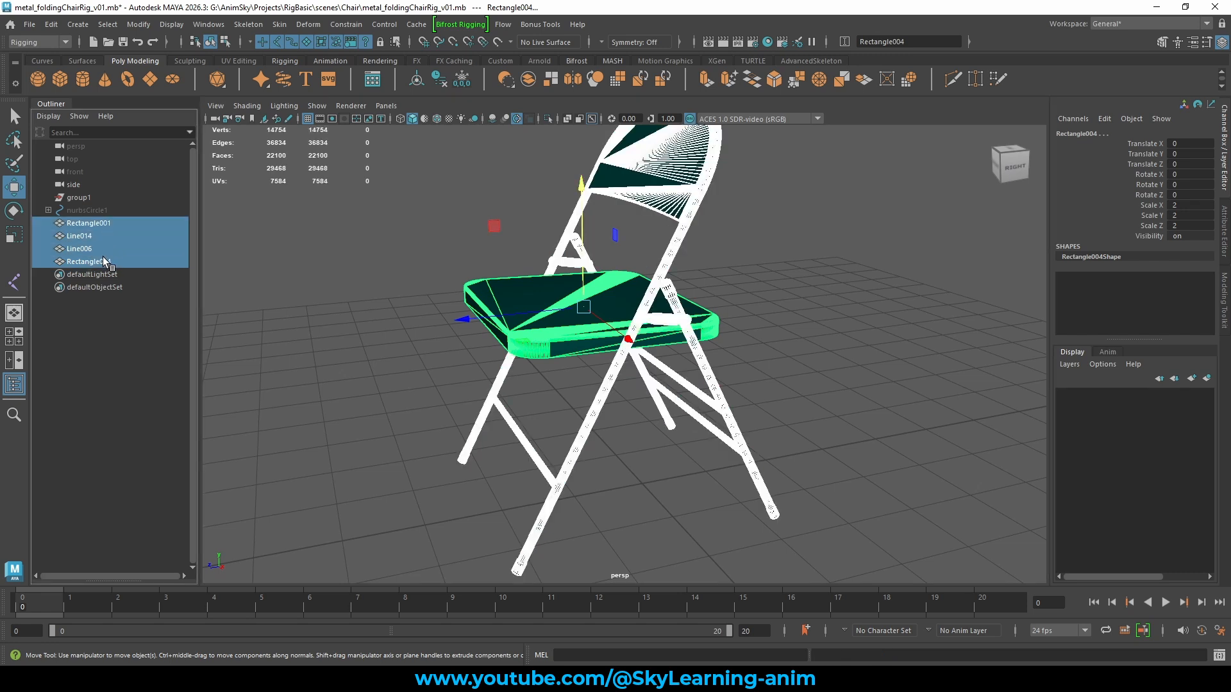
pyautogui.hotkey('ctrl', 'g')
# Rename the new group containing the four chair meshes to chairGeo_grp
pyautogui.doubleClick(104, 224)
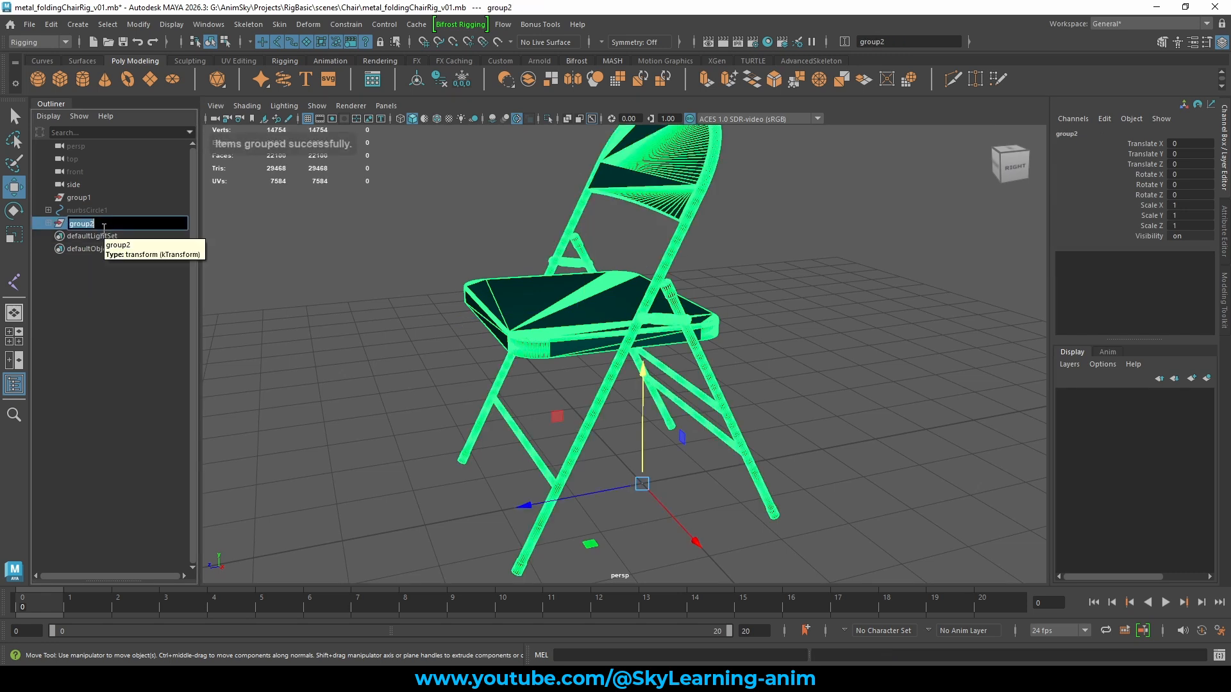
pyautogui.write('geo_h')
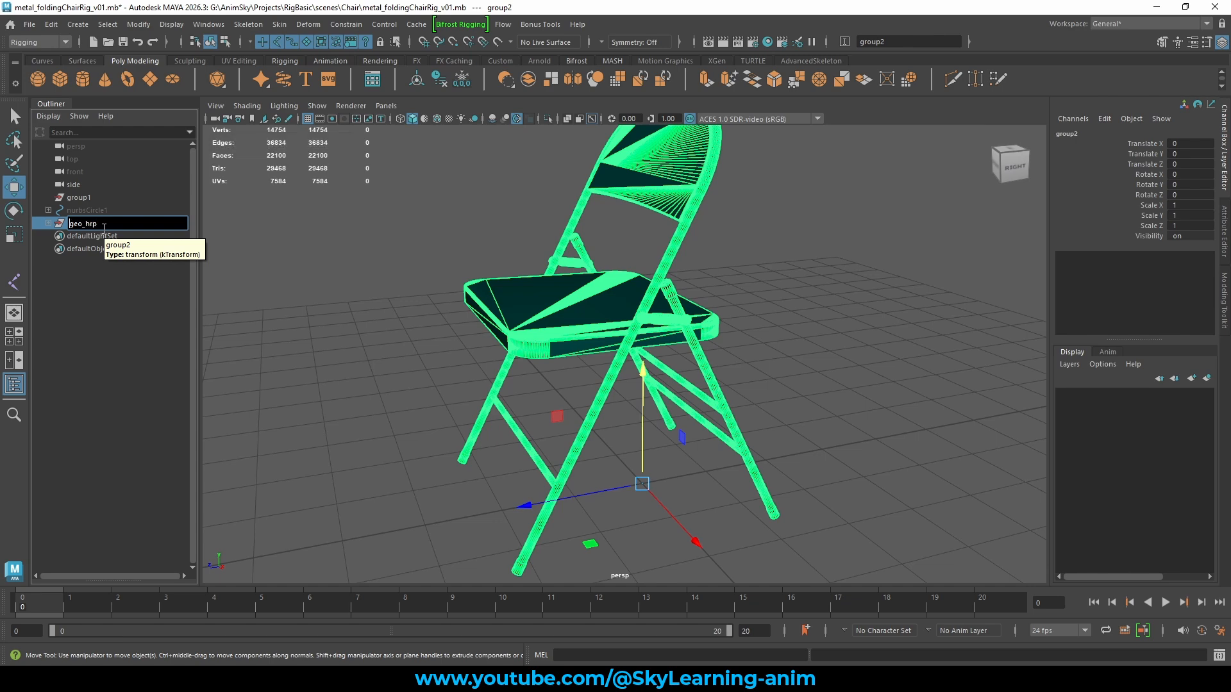
pyautogui.write('chairG')
pyautogui.press('Return')
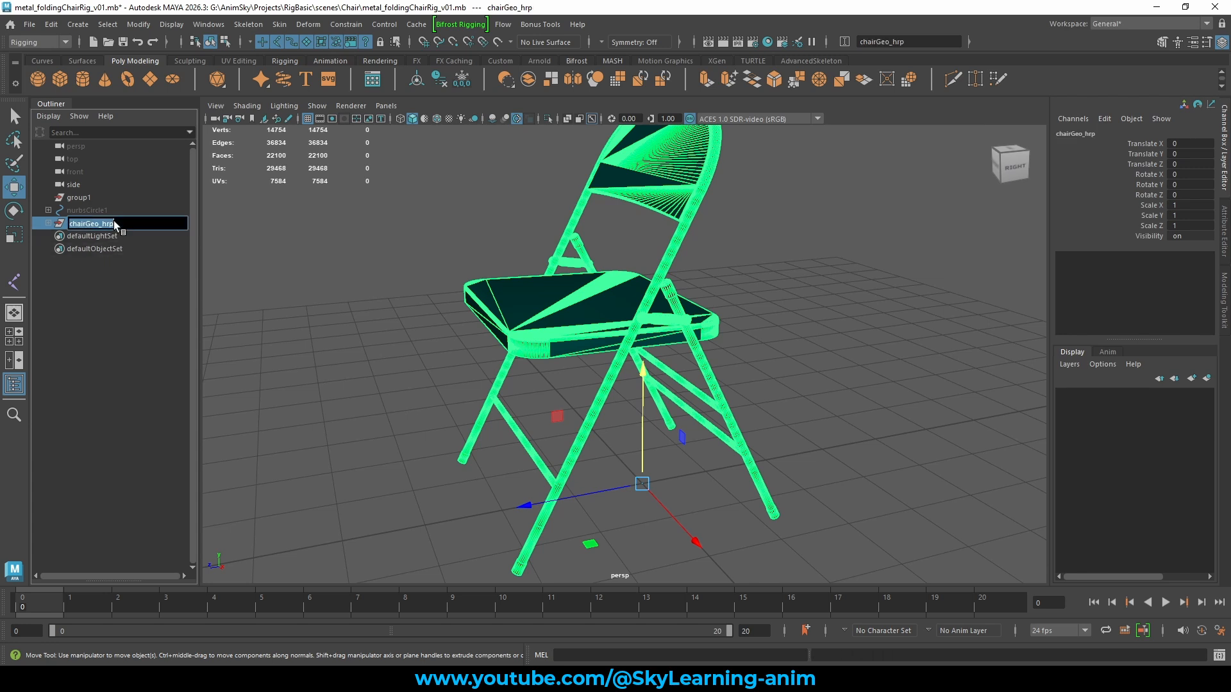
pyautogui.click(103, 224)
pyautogui.press('Return')
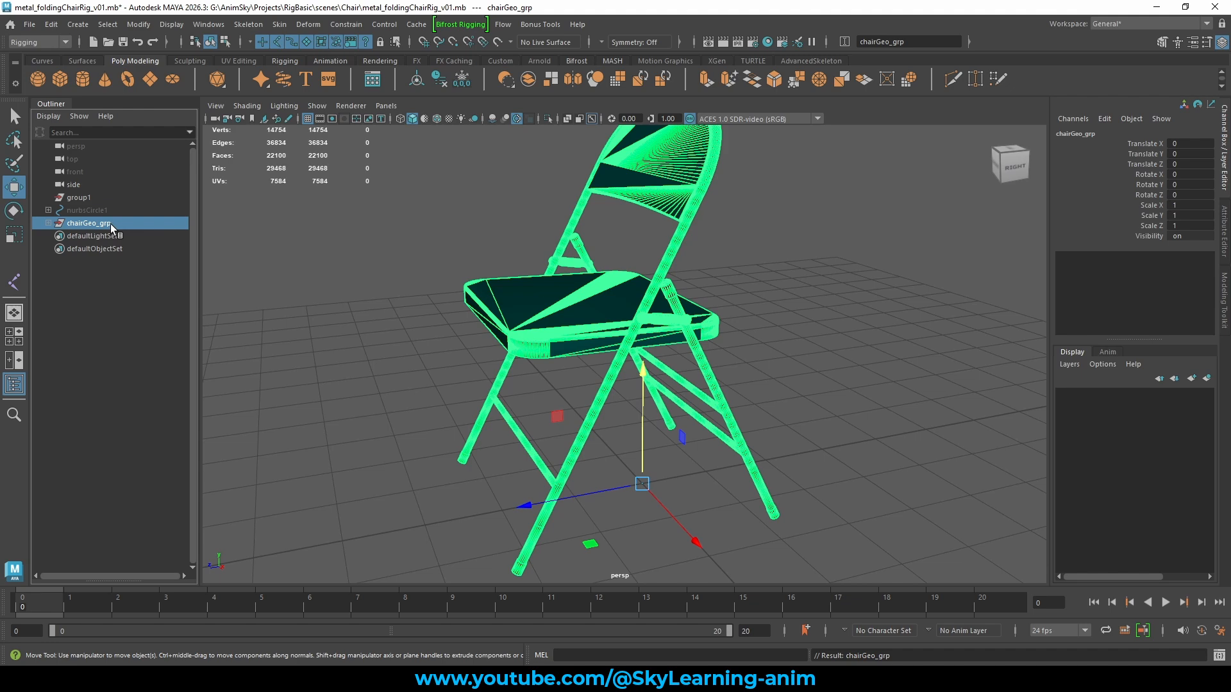
# In the side view, start a joint chain with a root joint on the rear leg at seat height
pyautogui.click(792, 324)
pyautogui.keyDown('alt'); pyautogui.moveTo(791, 324); pyautogui.dragTo(506, 282); pyautogui.keyUp('alt')
pyautogui.click(89, 223)
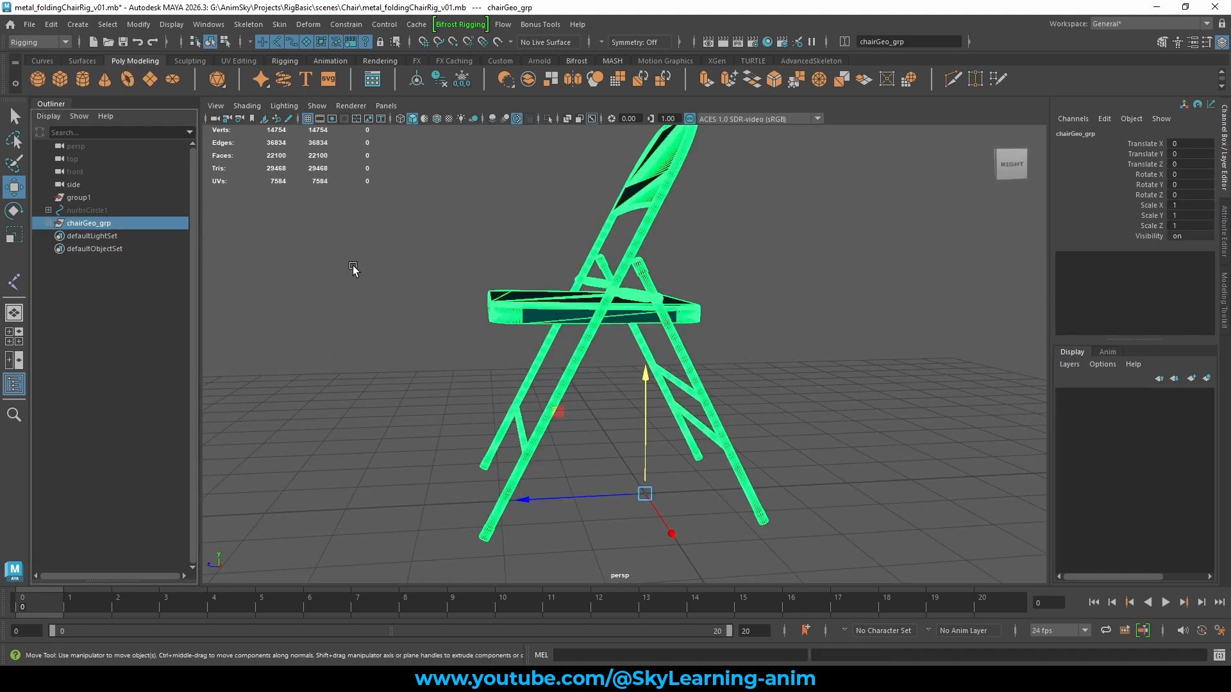
pyautogui.click(559, 337)
pyautogui.press('space')
pyautogui.press('space')
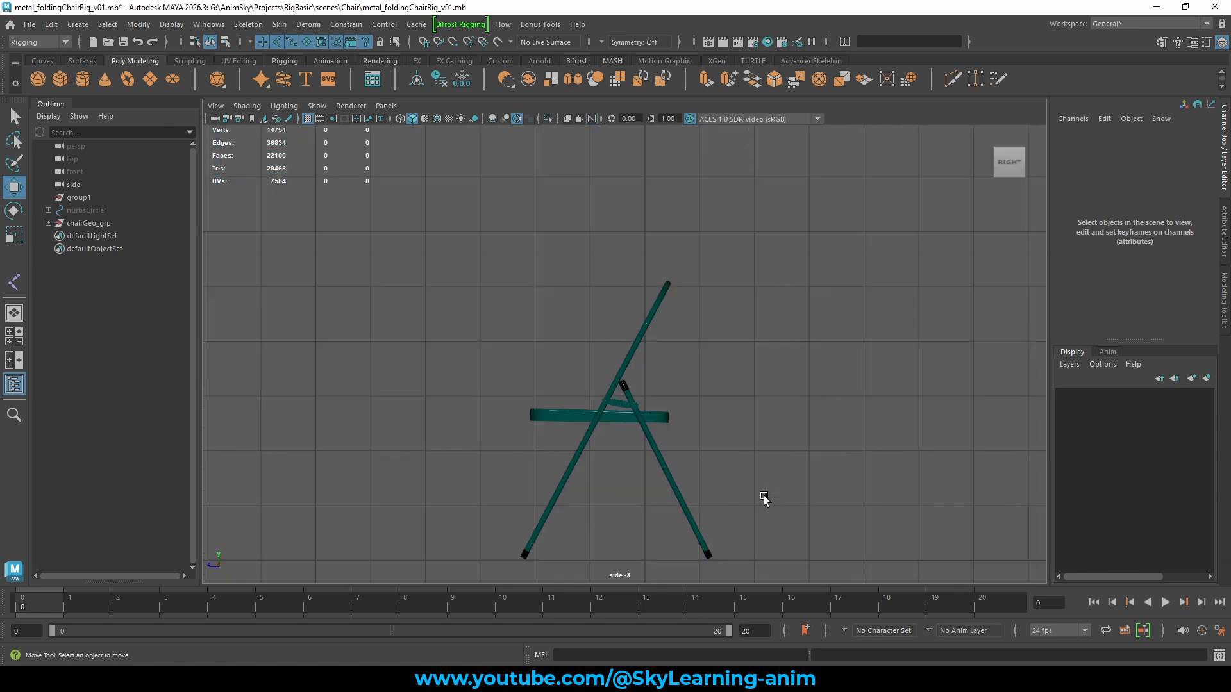
pyautogui.scroll(5, 634, 340)
pyautogui.keyDown('alt'); pyautogui.moveTo(656, 407); pyautogui.dragTo(666, 236, button='middle'); pyautogui.keyUp('alt')
pyautogui.scroll(4, 662, 308)
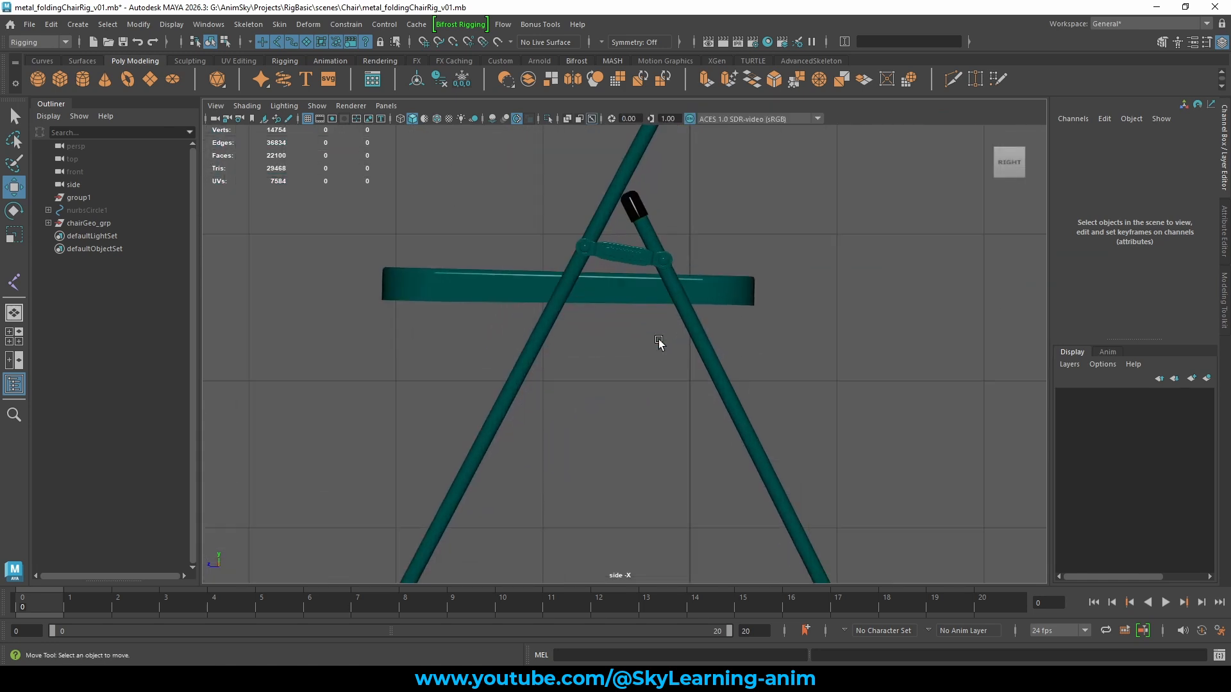
pyautogui.keyDown('alt'); pyautogui.moveTo(710, 293); pyautogui.dragTo(710, 354, button='middle'); pyautogui.keyUp('alt')
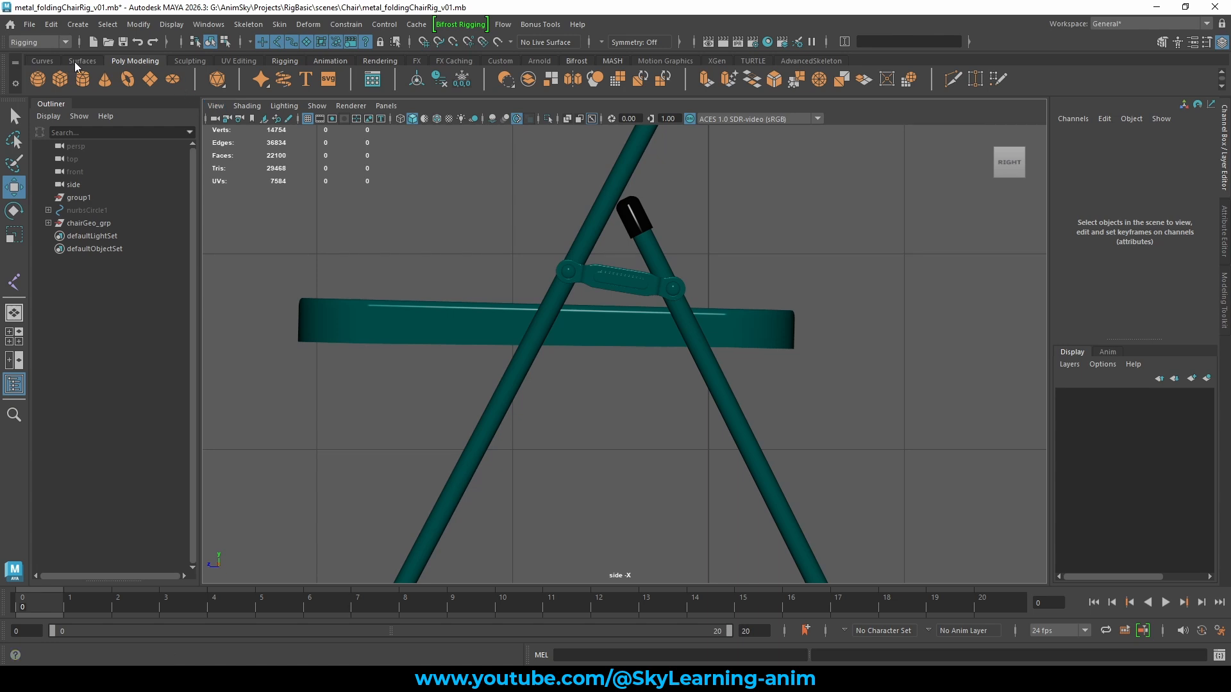
pyautogui.click(296, 62)
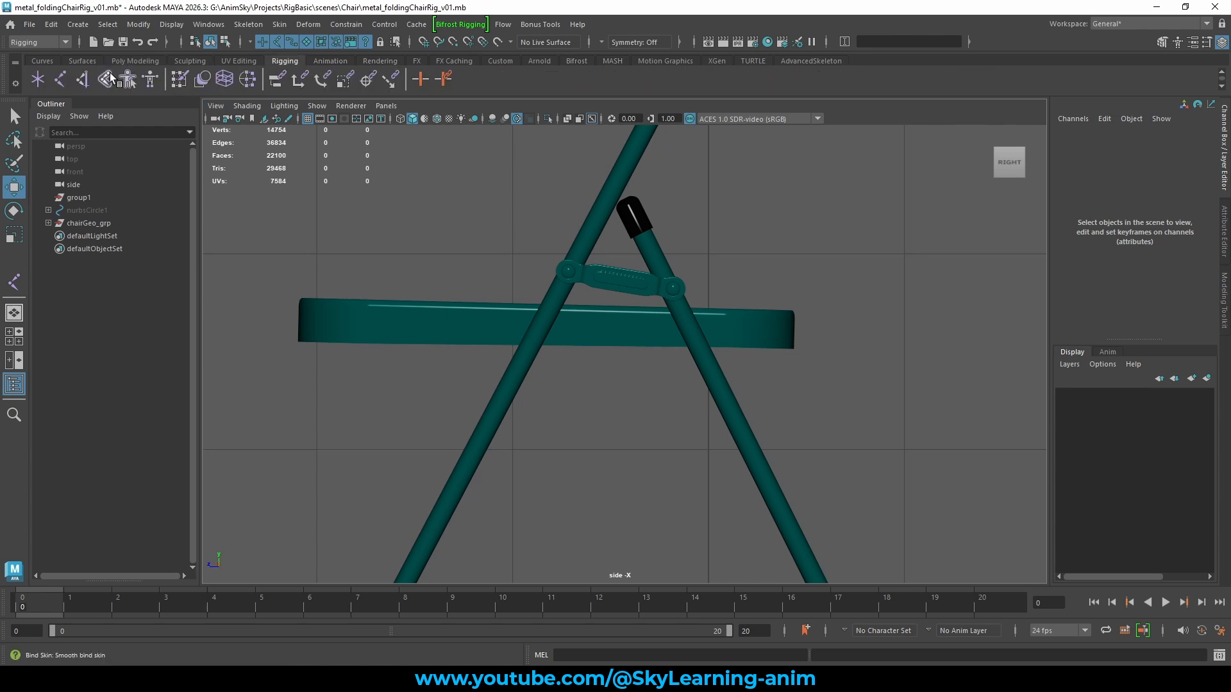
pyautogui.click(60, 79)
pyautogui.scroll(4, 393, 239)
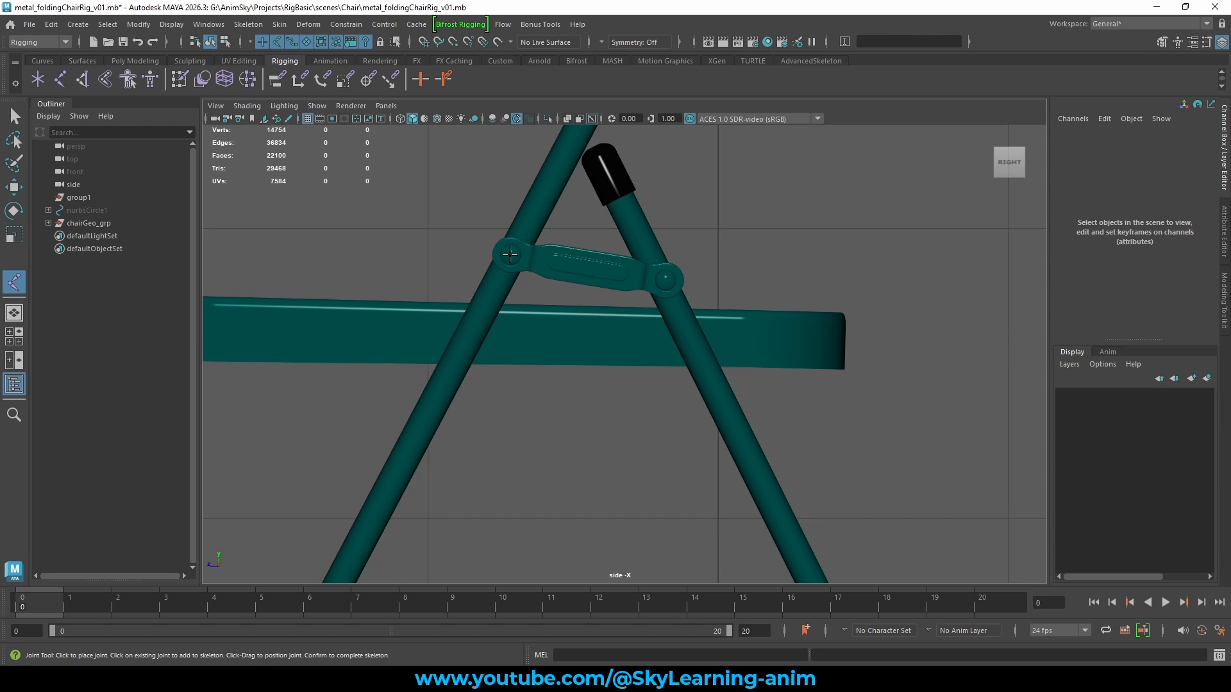
pyautogui.click(690, 340)
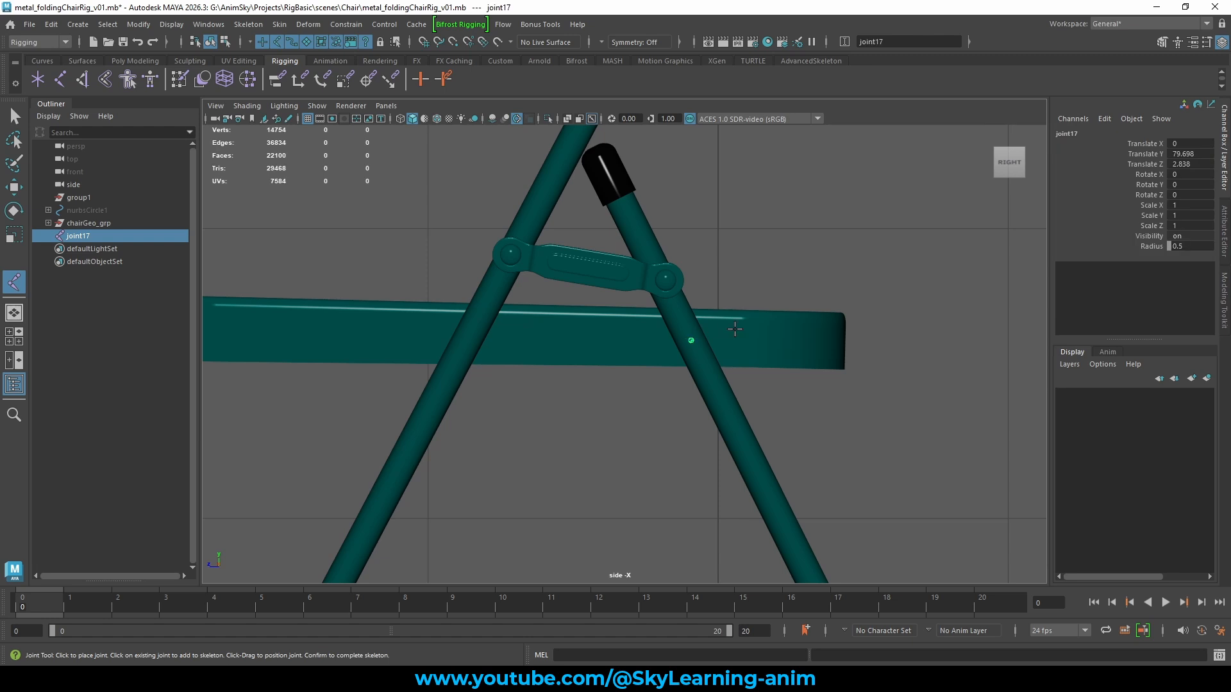
# Display wireframe on shaded and place the second joint at the centre of the hinge bracket's rear pivot
pyautogui.scroll(3, 727, 326)
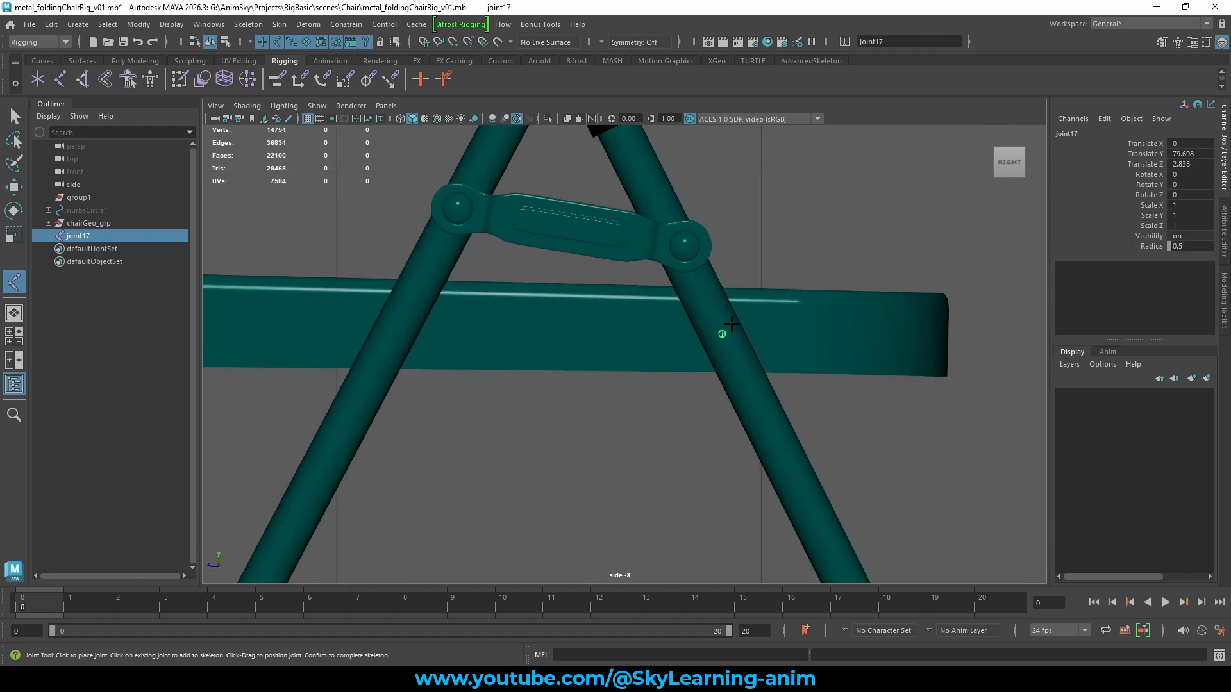
pyautogui.click(437, 119)
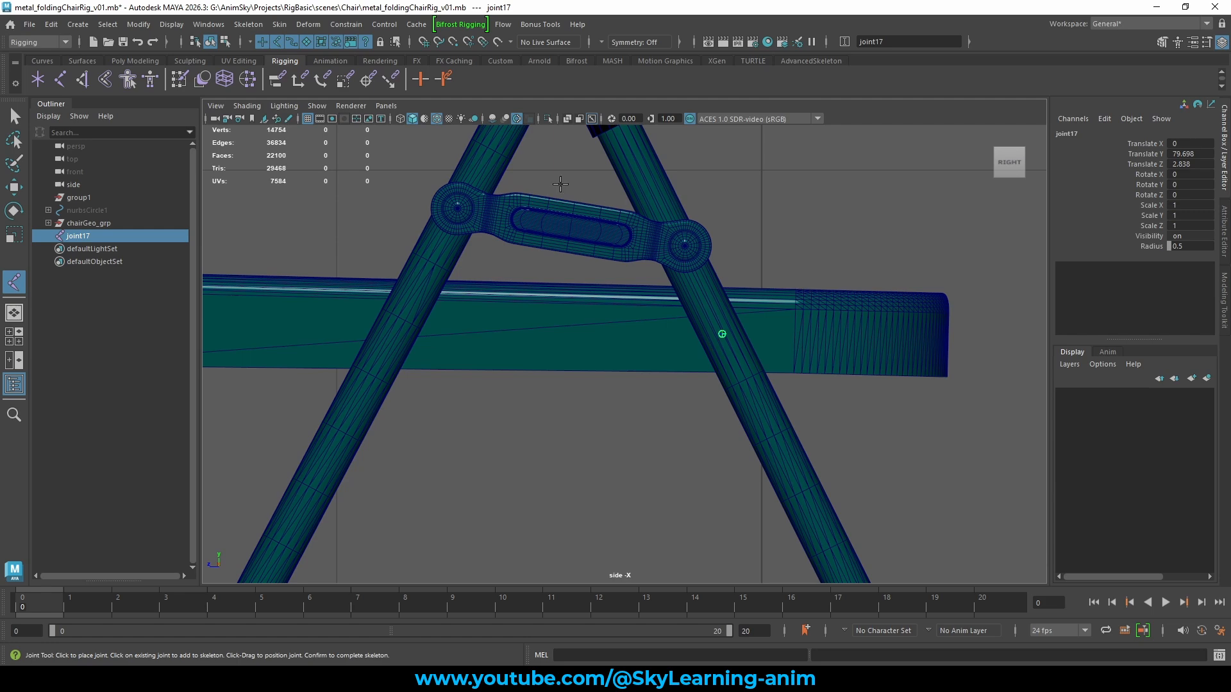
pyautogui.scroll(3, 668, 276)
pyautogui.keyDown('alt'); pyautogui.moveTo(742, 291); pyautogui.dragTo(735, 337, button='middle'); pyautogui.keyUp('alt')
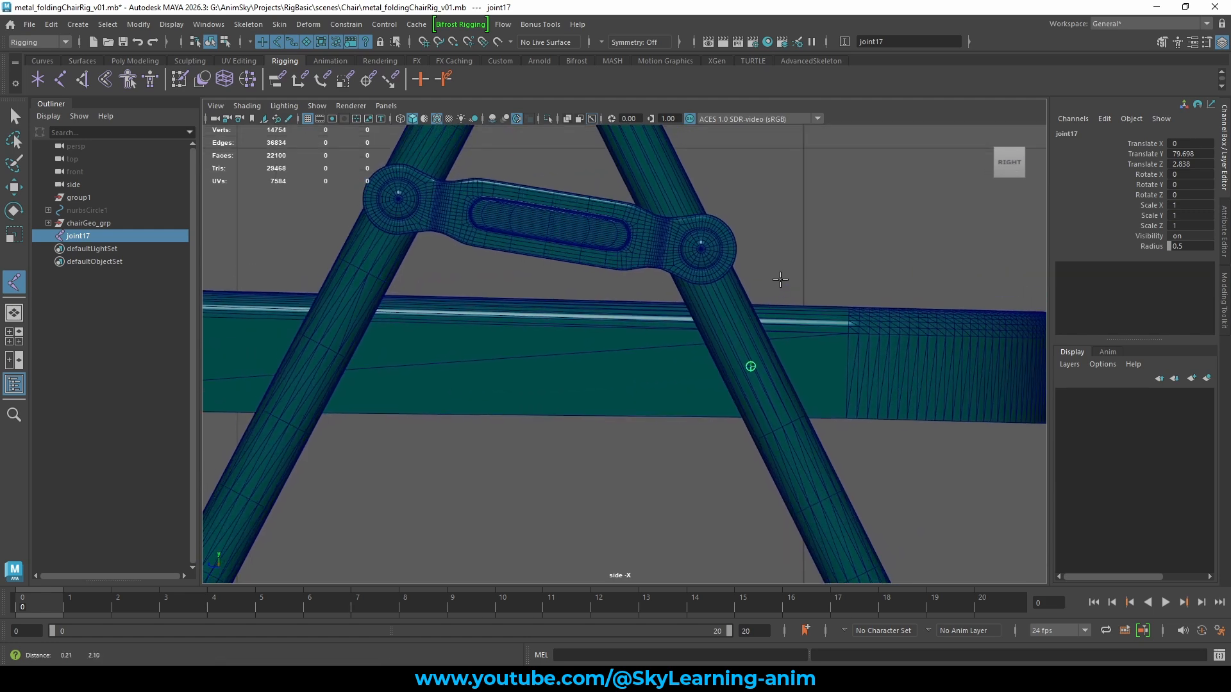
pyautogui.moveTo(775, 278); pyautogui.dragTo(705, 256)
pyautogui.scroll(4, 711, 297)
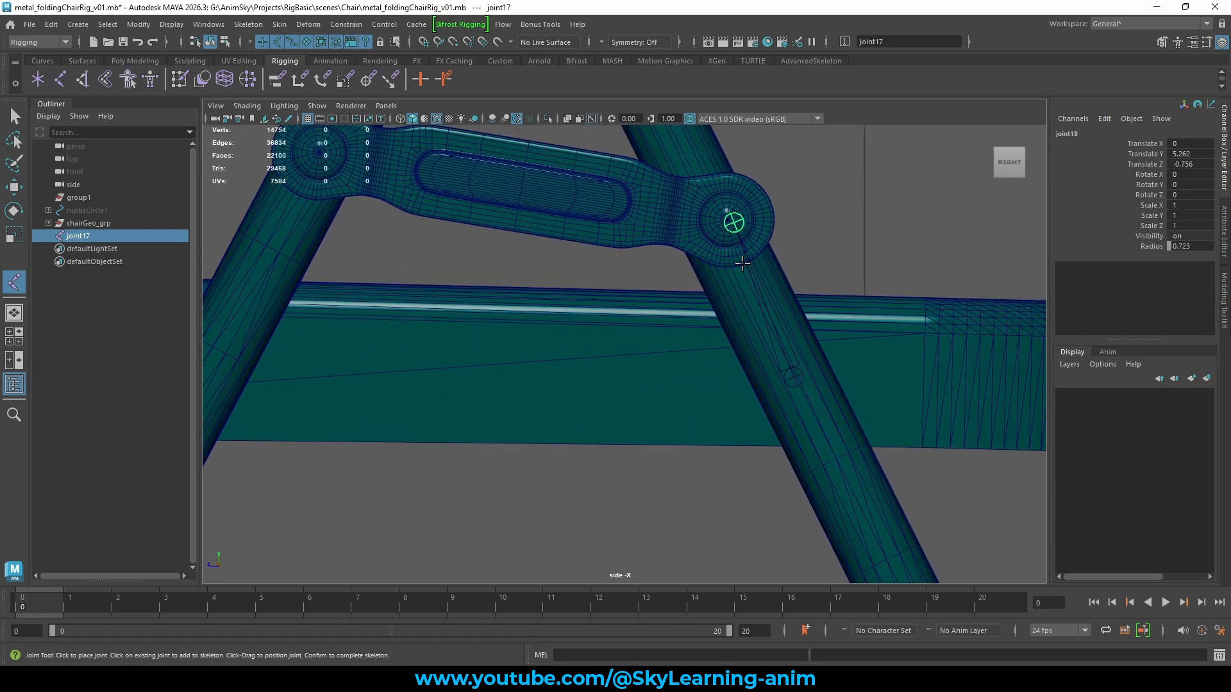
pyautogui.keyDown('alt'); pyautogui.moveTo(714, 303); pyautogui.dragTo(596, 388, button='middle'); pyautogui.keyUp('alt')
pyautogui.scroll(6, 681, 346)
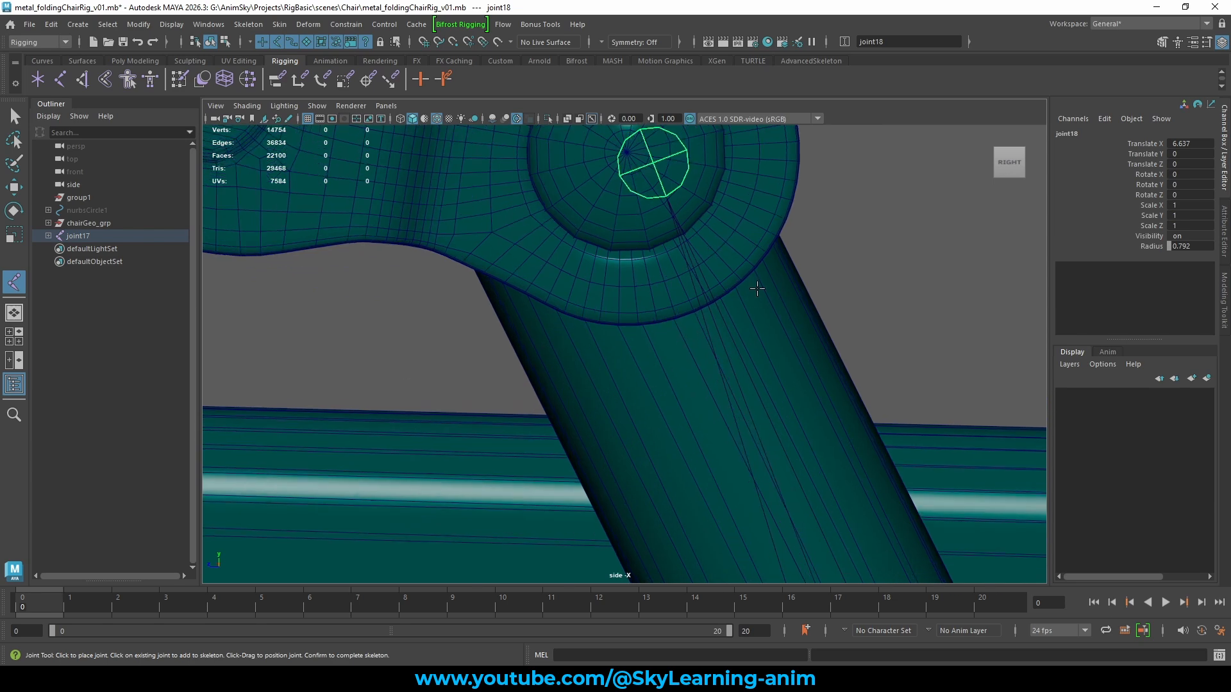
pyautogui.keyDown('alt'); pyautogui.moveTo(737, 371); pyautogui.dragTo(719, 473, button='middle'); pyautogui.keyUp('alt')
pyautogui.moveTo(690, 276); pyautogui.dragTo(683, 285, button='middle')
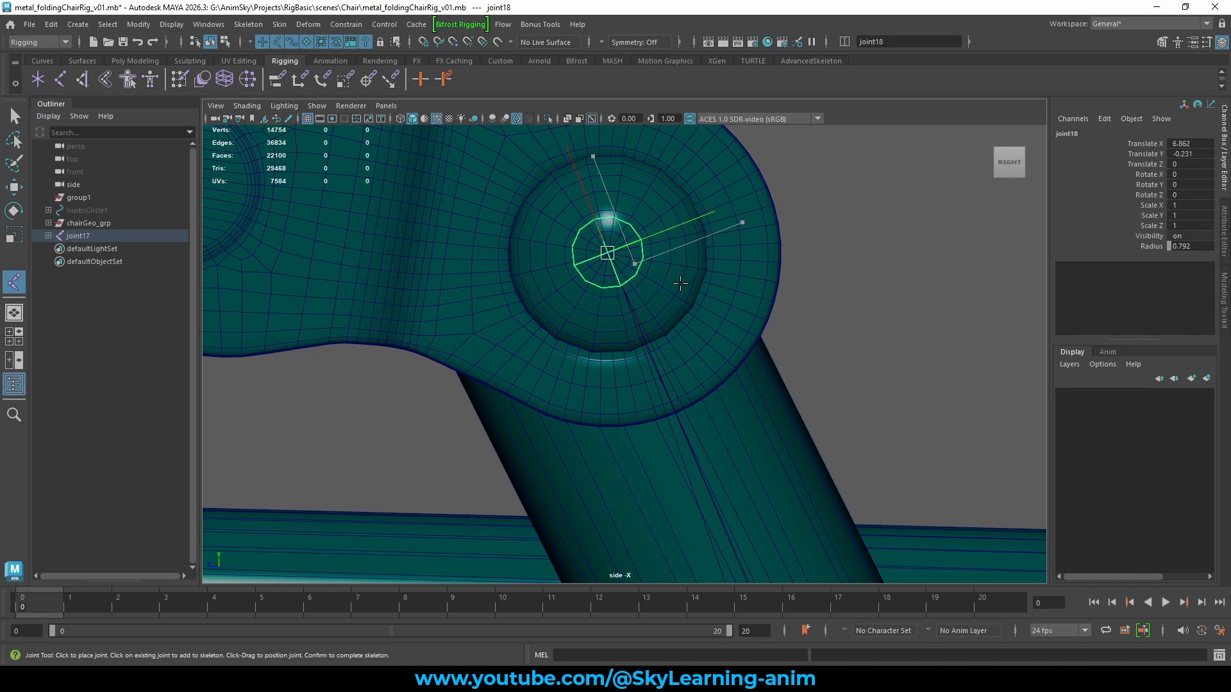
# Add a third joint to the chain at the hinge bracket's front pivot
pyautogui.scroll(-6, 618, 269)
pyautogui.keyDown('alt'); pyautogui.moveTo(706, 349); pyautogui.dragTo(957, 381, button='middle'); pyautogui.keyUp('alt')
pyautogui.keyDown('alt'); pyautogui.moveTo(460, 280); pyautogui.dragTo(754, 356, button='middle'); pyautogui.keyUp('alt')
pyautogui.scroll(2, 594, 317)
pyautogui.scroll(4, 593, 317)
pyautogui.moveTo(580, 313); pyautogui.dragTo(577, 311, button='middle')
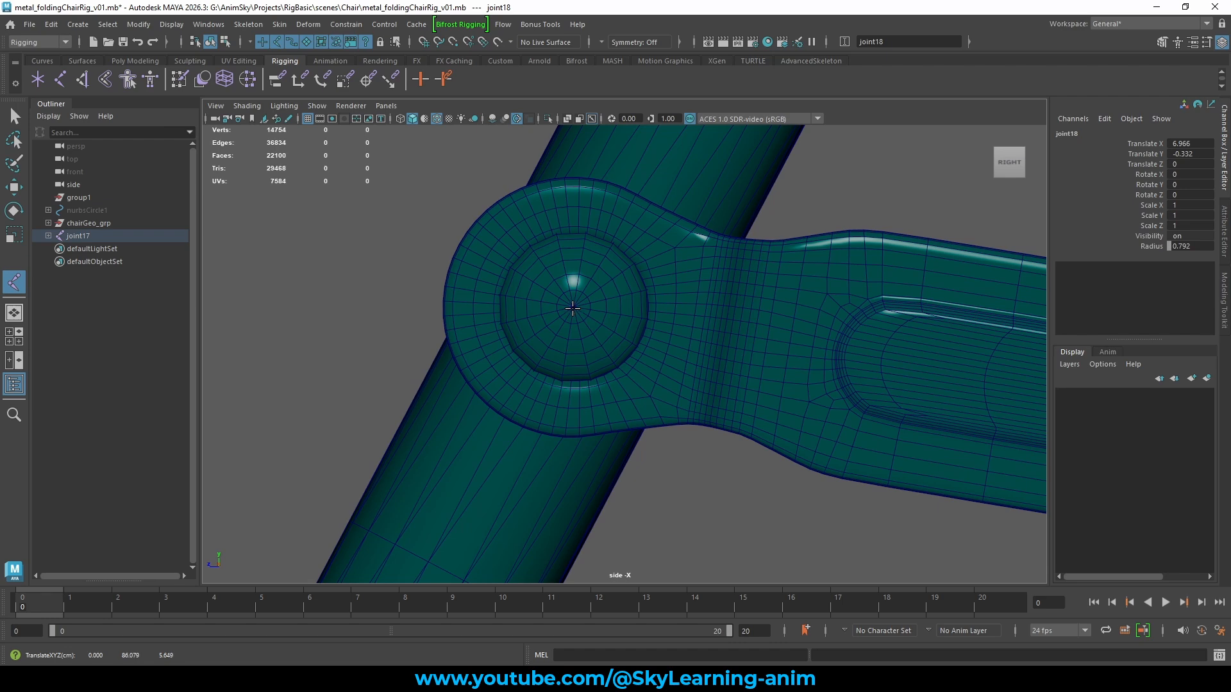
pyautogui.click(581, 307)
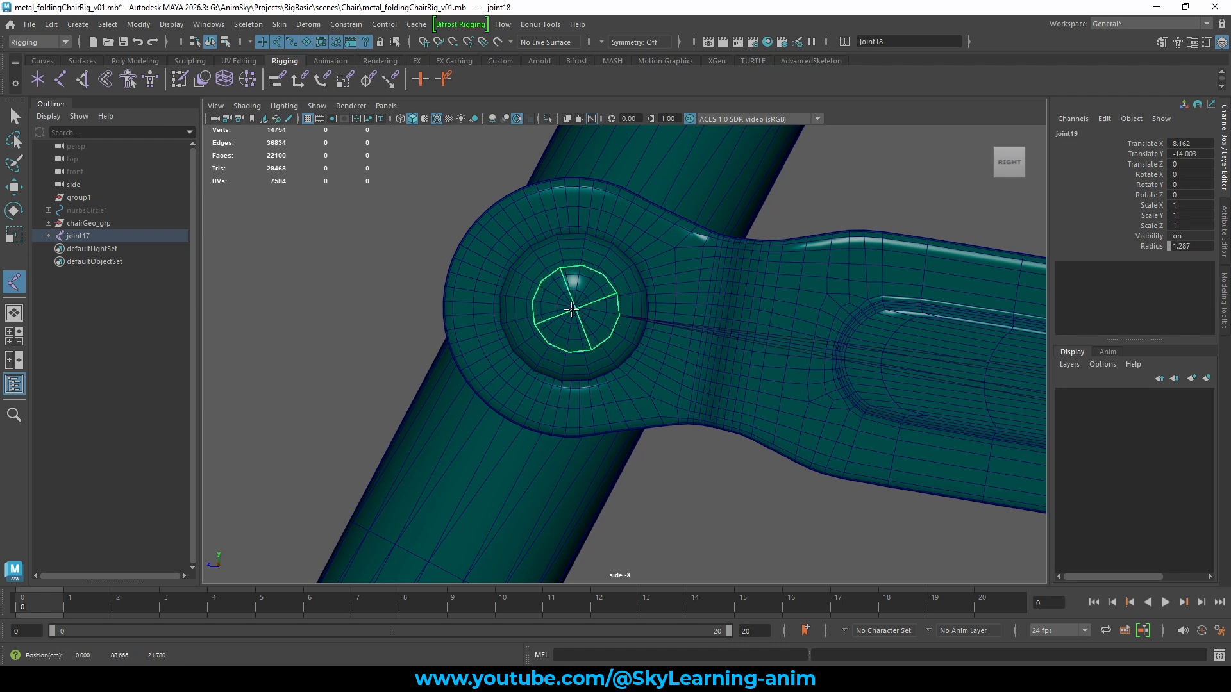
# Fine-tune the third joint onto the centre of the front pivot and finish the joint chain
pyautogui.scroll(4, 573, 318)
pyautogui.scroll(5, 573, 318)
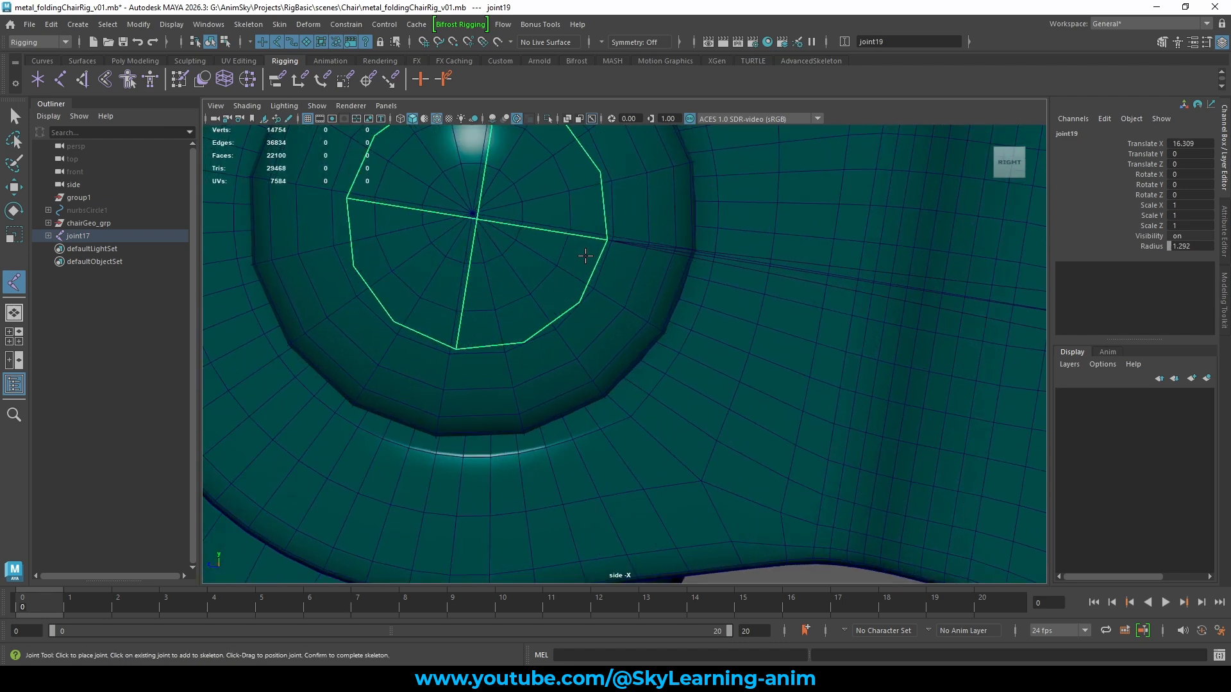
pyautogui.moveTo(550, 221); pyautogui.dragTo(532, 223)
pyautogui.hotkey('ctrl', 'z')
pyautogui.hotkey('ctrl', 'z')
pyautogui.moveTo(523, 234); pyautogui.dragTo(518, 233, button='middle')
pyautogui.press('w')
pyautogui.scroll(-6, 868, 367)
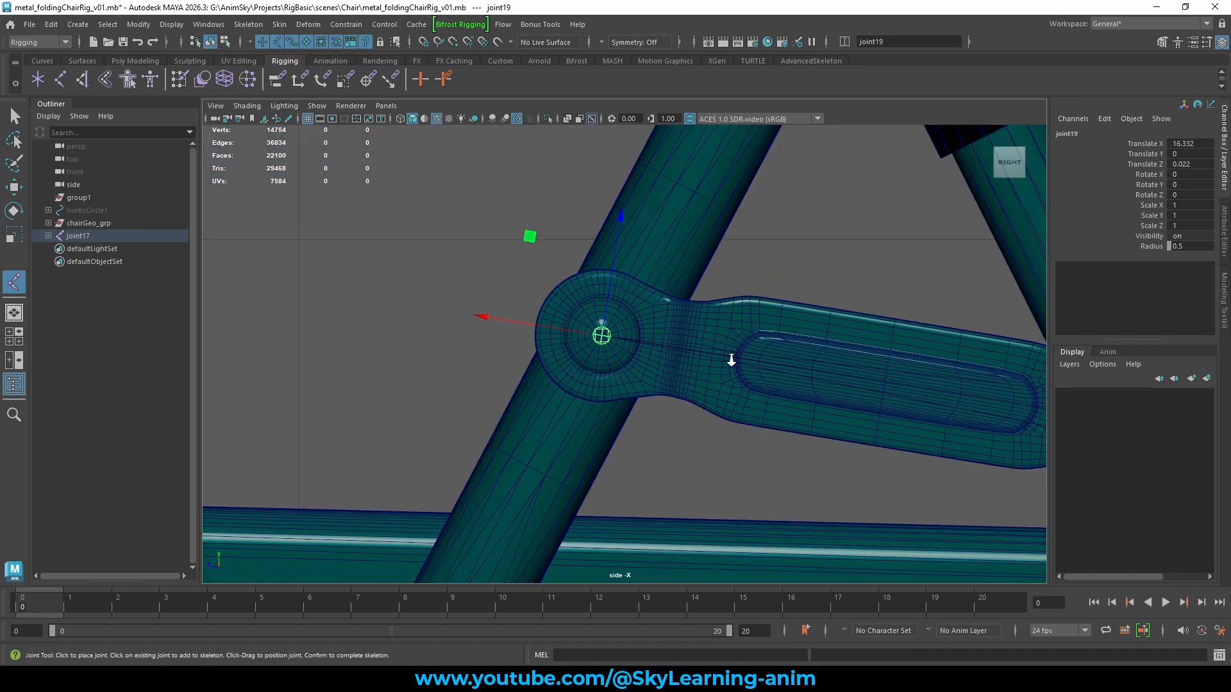
pyautogui.scroll(-4, 868, 367)
pyautogui.keyDown('alt'); pyautogui.moveTo(845, 365); pyautogui.dragTo(798, 331, button='middle'); pyautogui.keyUp('alt')
pyautogui.scroll(2, 798, 331)
pyautogui.click(915, 306)
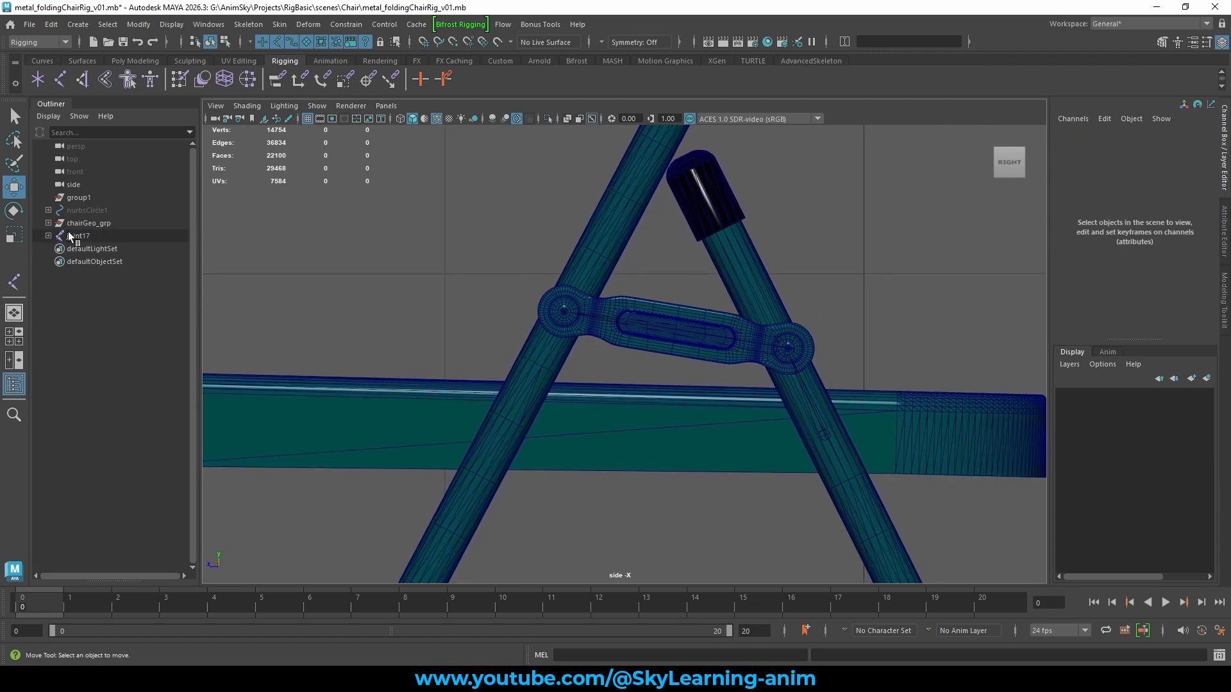
# Expand the joint17 hierarchy and examine how its three joints line up with the rear leg and the hinge bracket
pyautogui.click(48, 236)
pyautogui.click(83, 248)
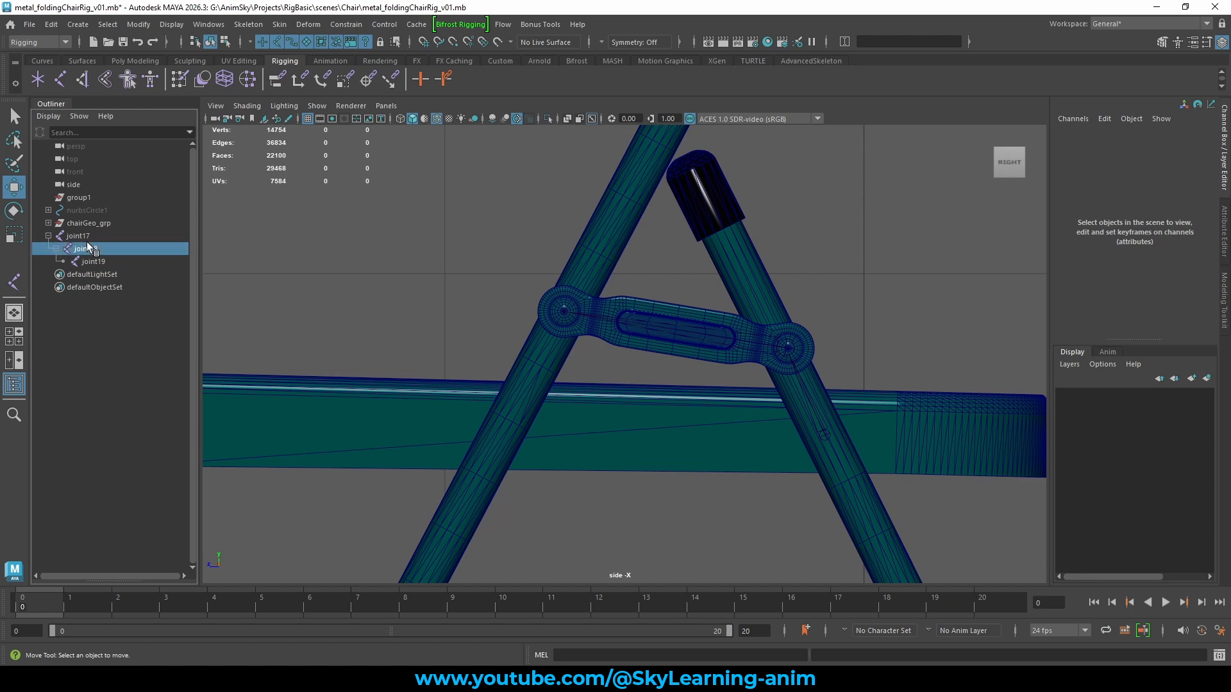
pyautogui.click(98, 237)
pyautogui.keyDown('shift'); pyautogui.click(108, 255); pyautogui.keyUp('shift')
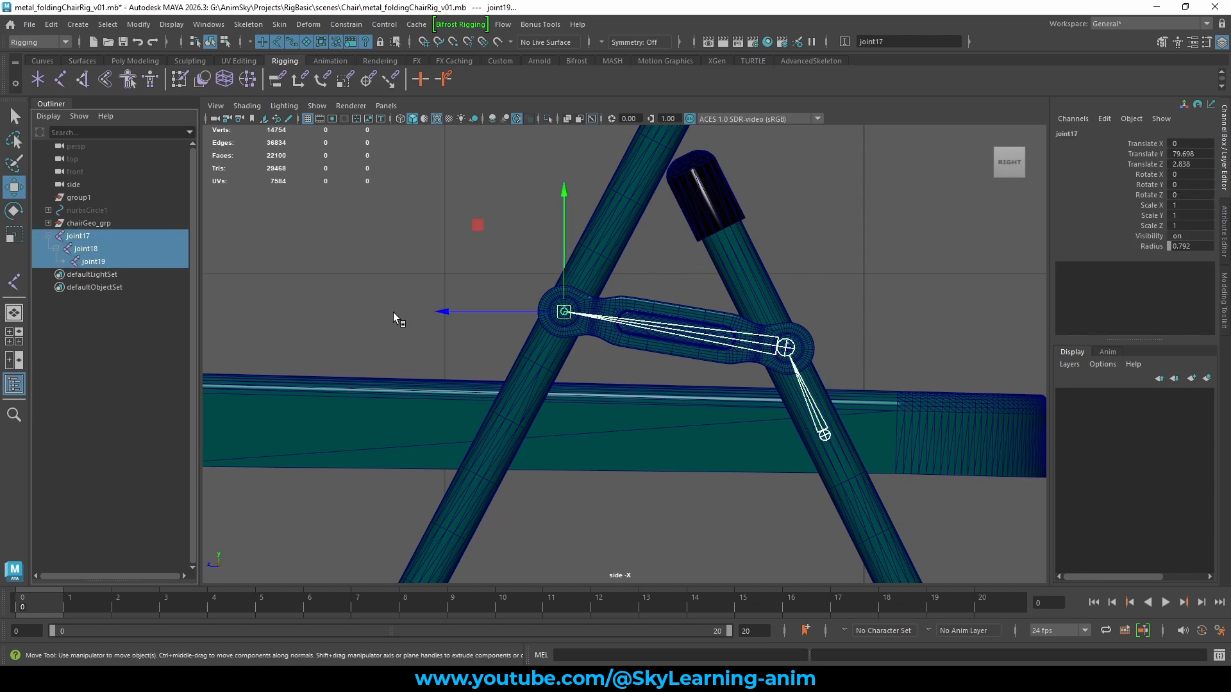
pyautogui.scroll(-2, 801, 321)
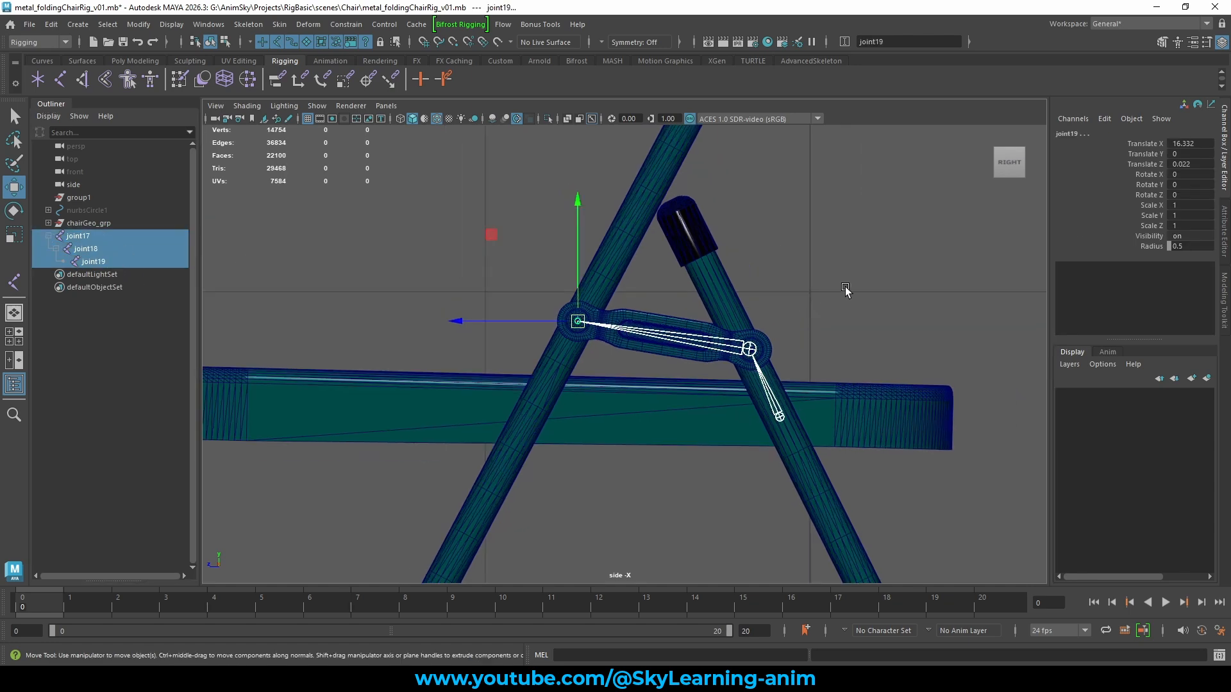
pyautogui.click(845, 286)
pyautogui.keyDown('alt'); pyautogui.moveTo(707, 318); pyautogui.dragTo(636, 262, button='middle'); pyautogui.keyUp('alt')
pyautogui.click(678, 293)
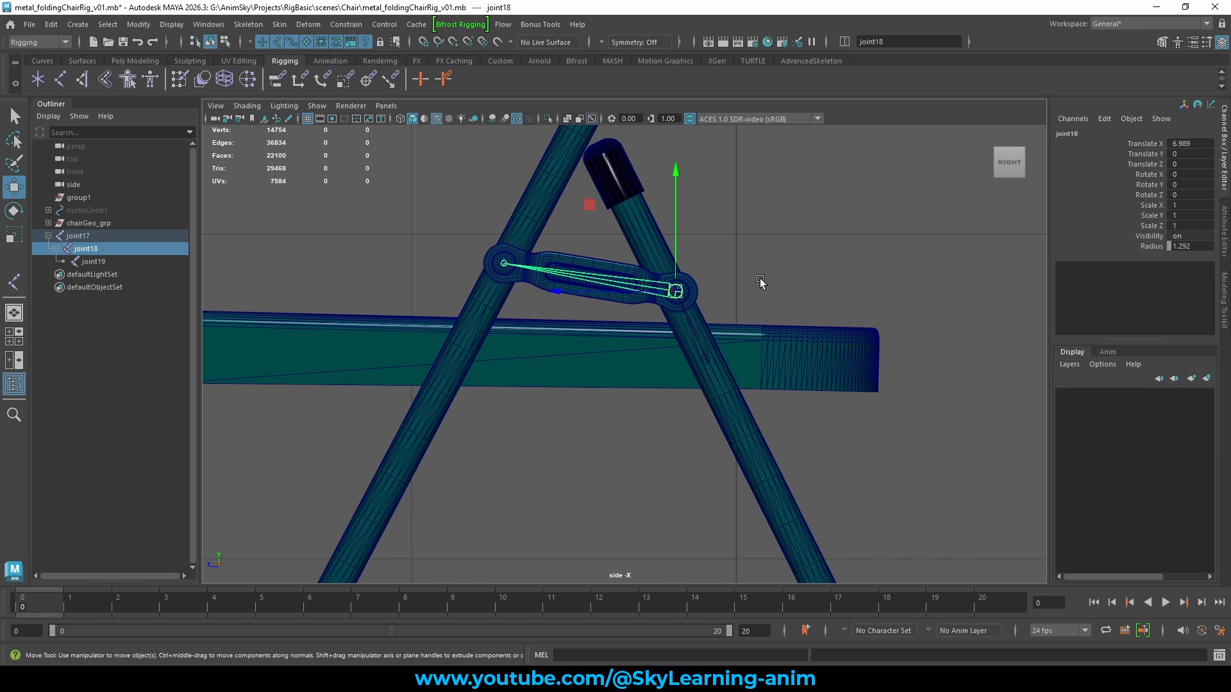
pyautogui.moveTo(679, 356); pyautogui.dragTo(681, 355)
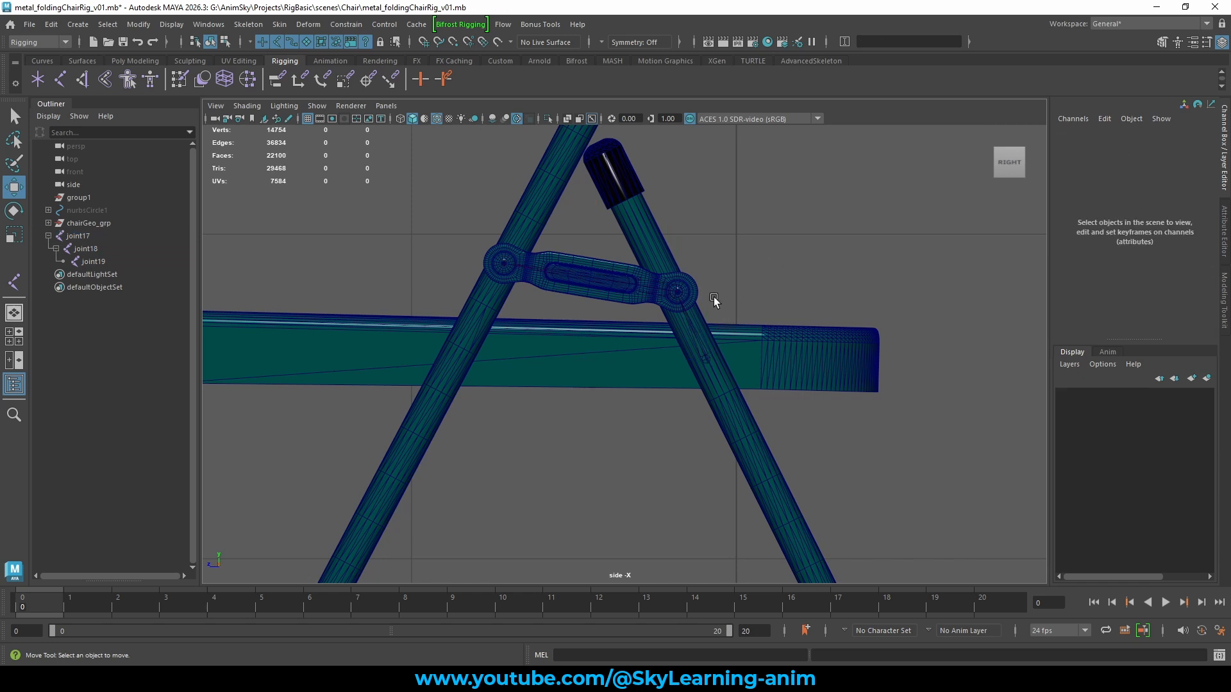
pyautogui.click(705, 359)
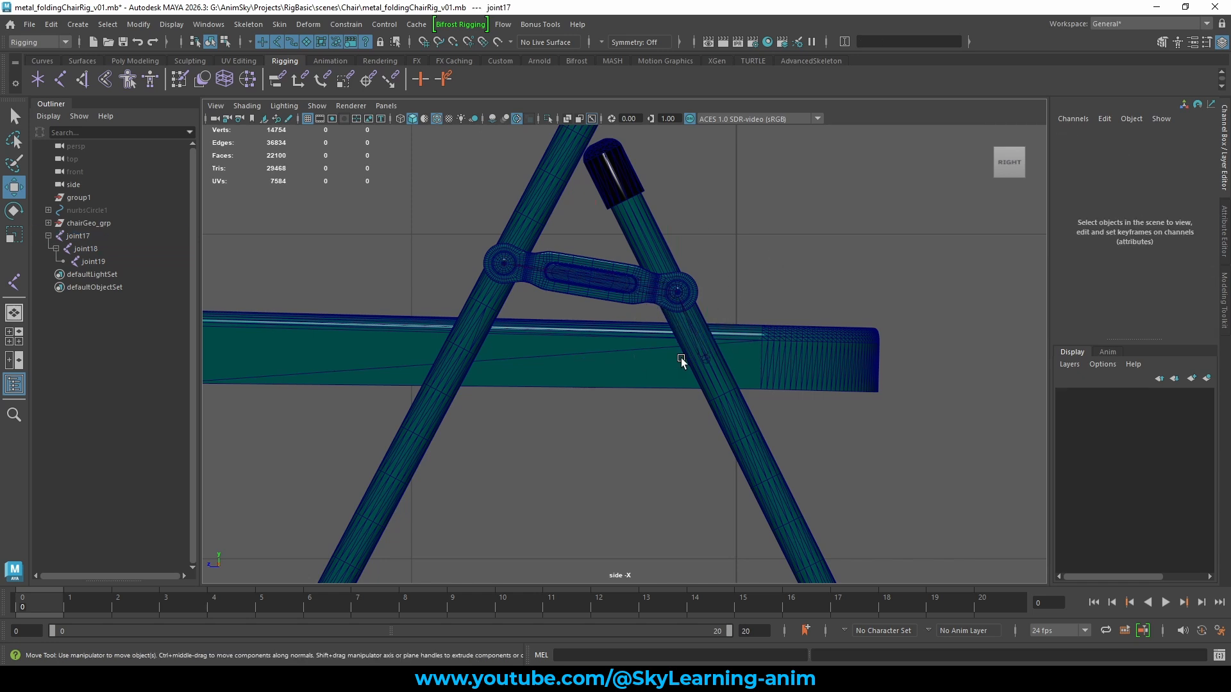
pyautogui.scroll(-3, 833, 295)
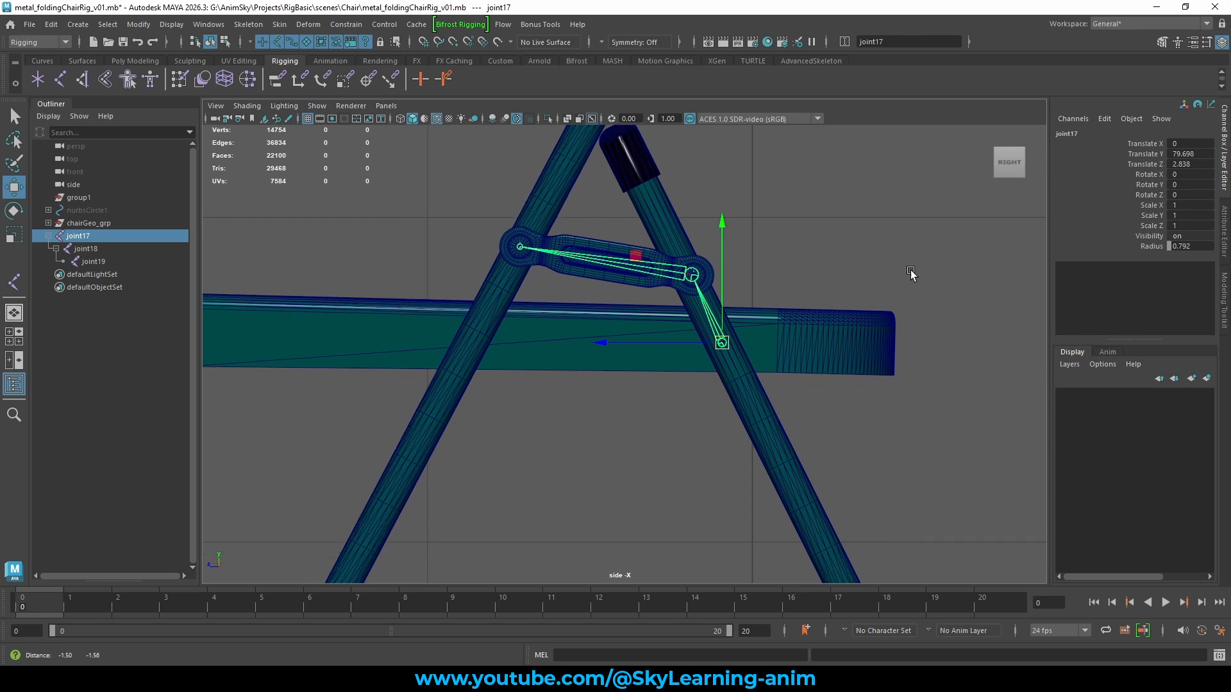
pyautogui.click(882, 259)
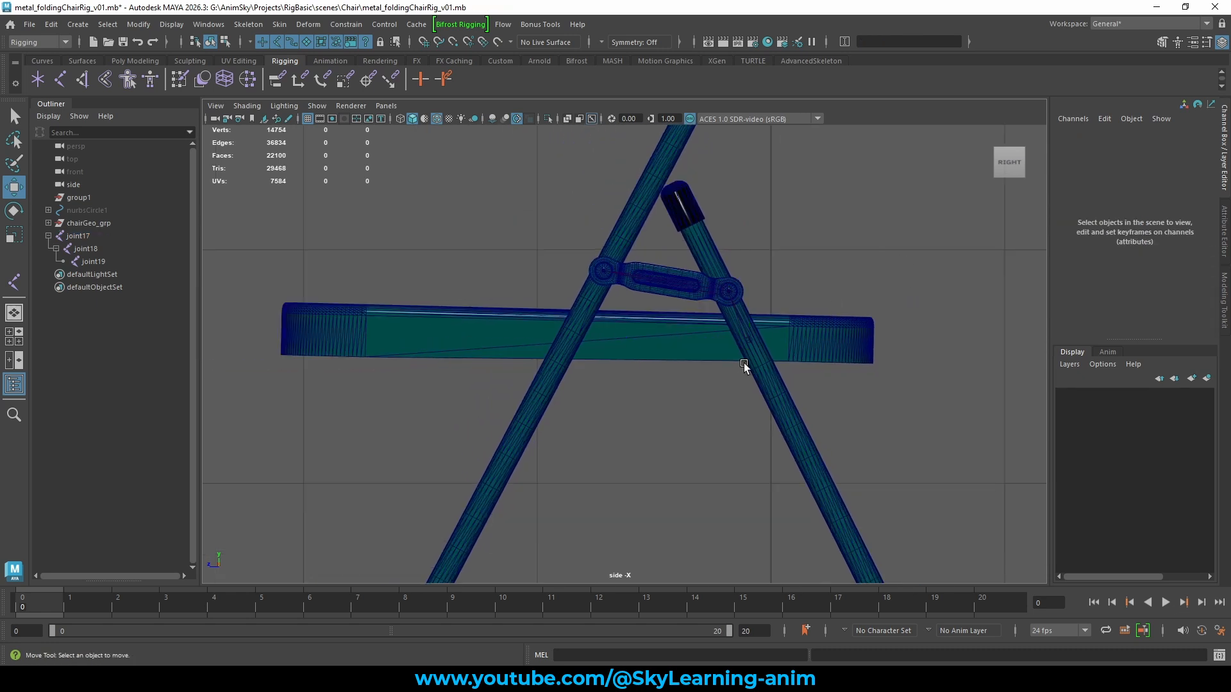
# Bind the hinge bracket mesh Line014 to joint18 with Bind Skin
pyautogui.click(666, 285)
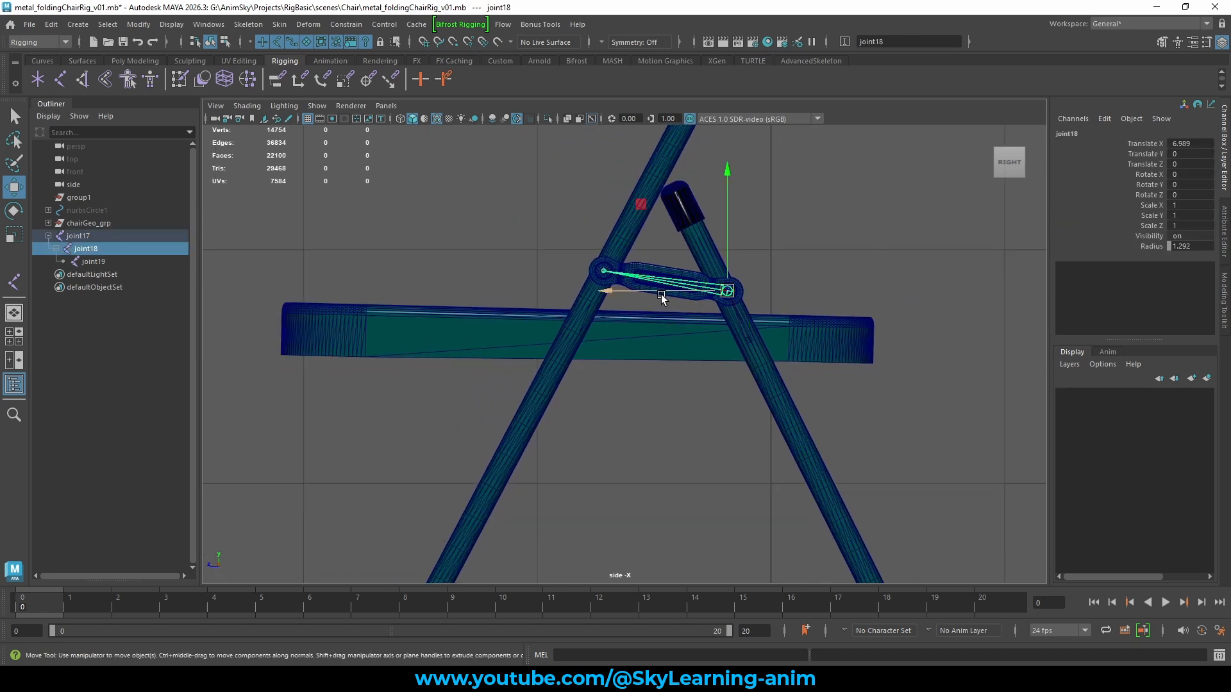
pyautogui.press('q')
pyautogui.keyDown('shift'); pyautogui.click(659, 289); pyautogui.keyUp('shift')
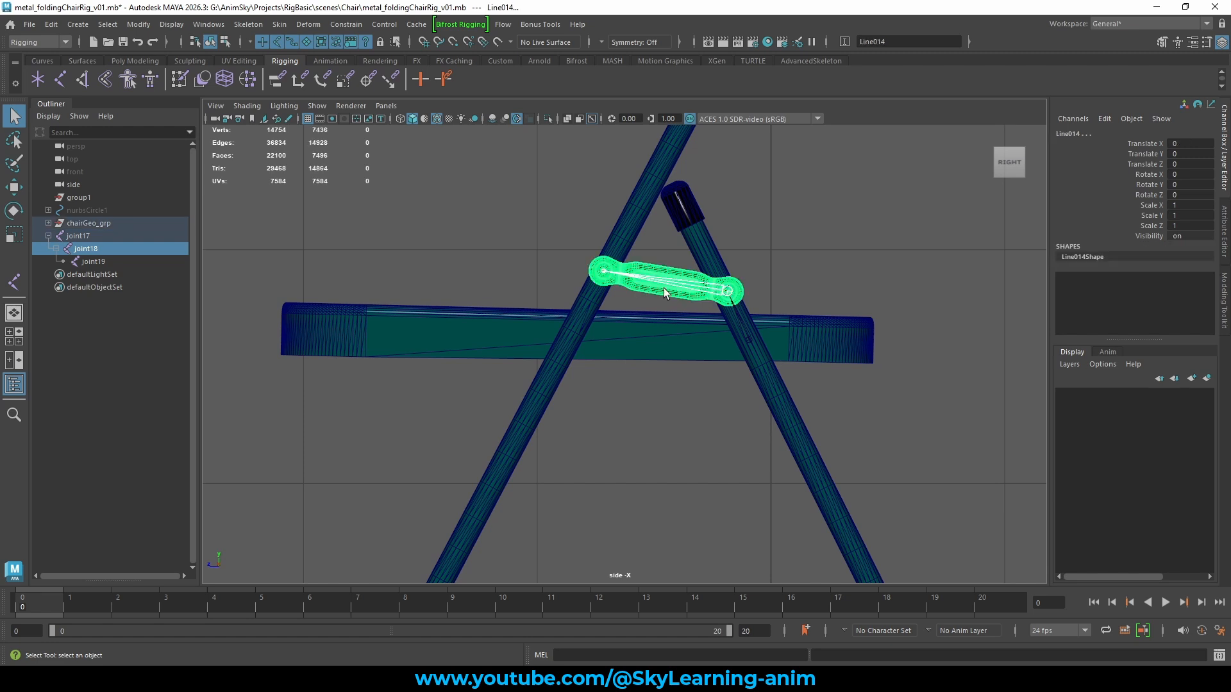
pyautogui.click(279, 24)
pyautogui.click(309, 60)
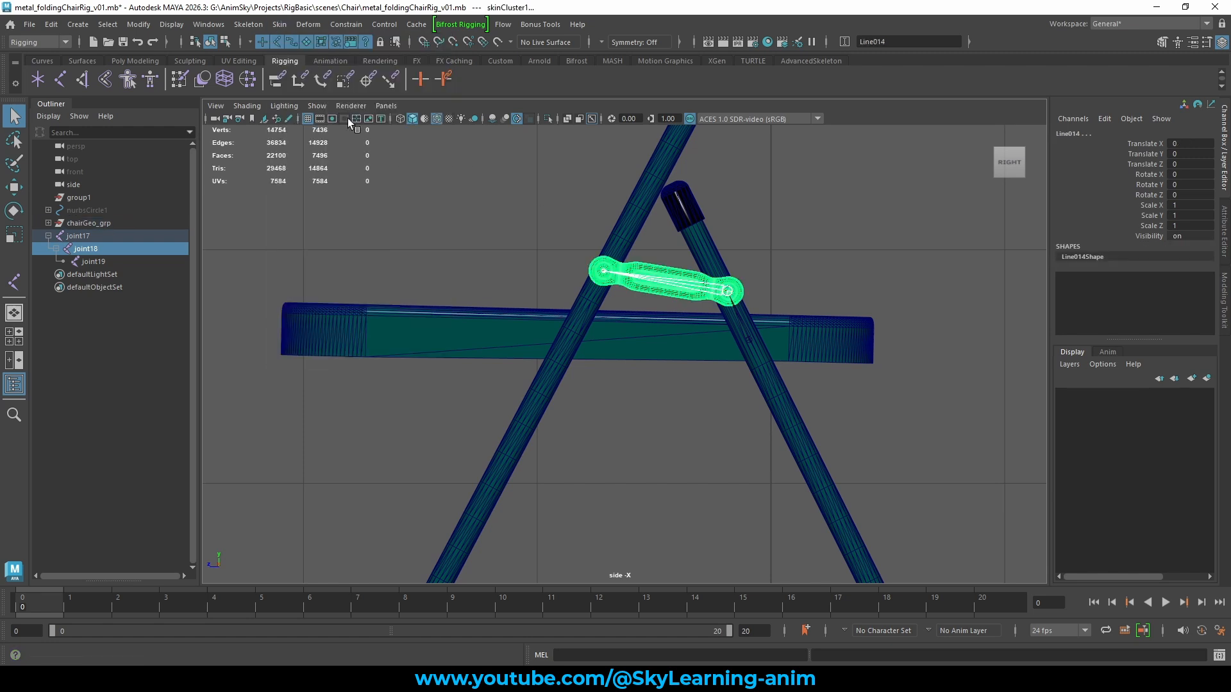
# Bind the front frame mesh Rectangle001 to joint19 with Bind Skin and inspect it in the perspective view
pyautogui.click(605, 272)
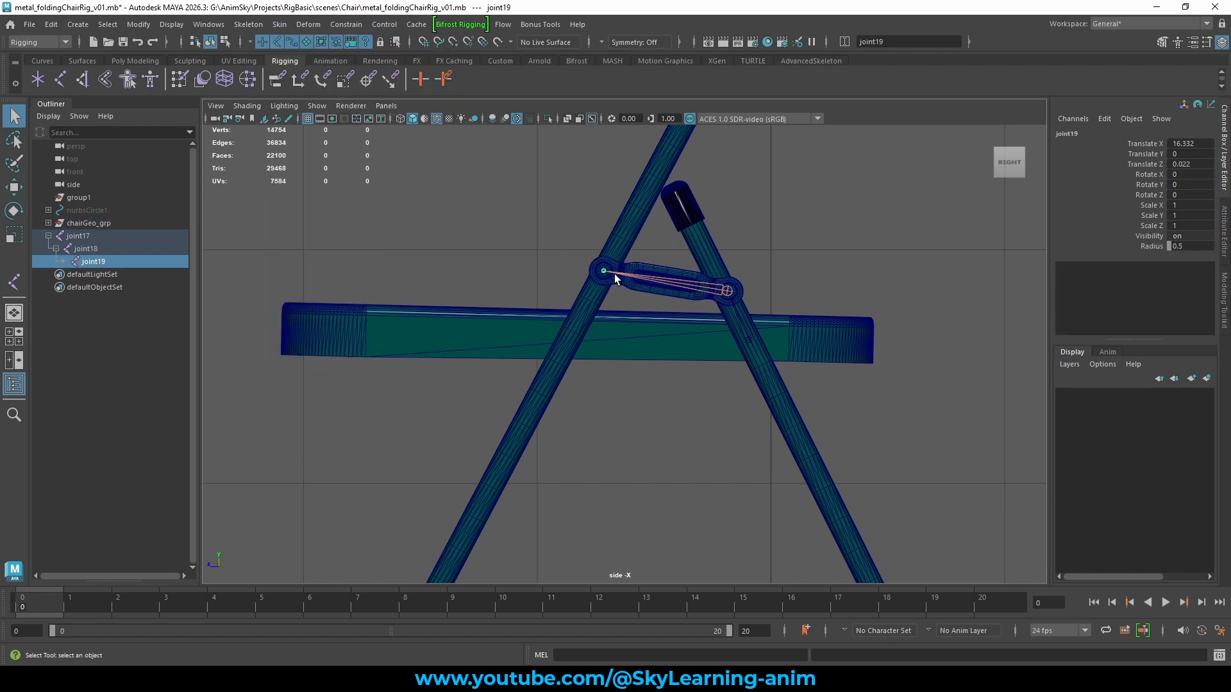
pyautogui.keyDown('shift'); pyautogui.click(631, 229); pyautogui.keyUp('shift')
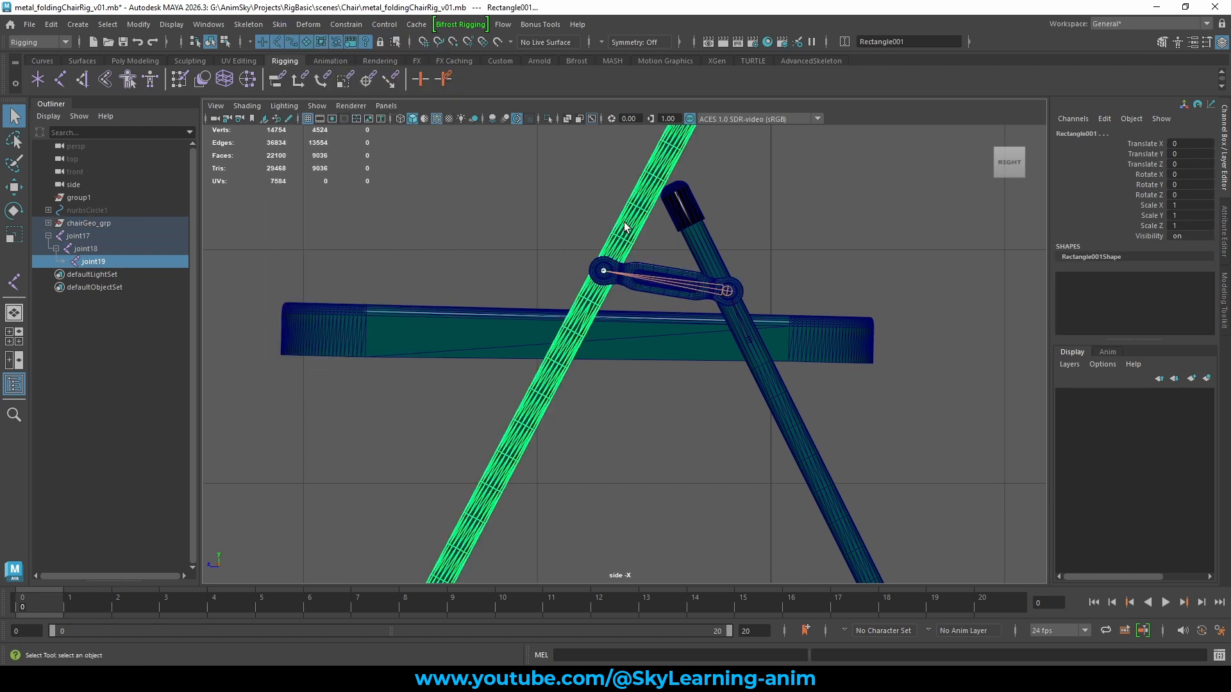
pyautogui.click(280, 24)
pyautogui.click(309, 59)
pyautogui.press('space')
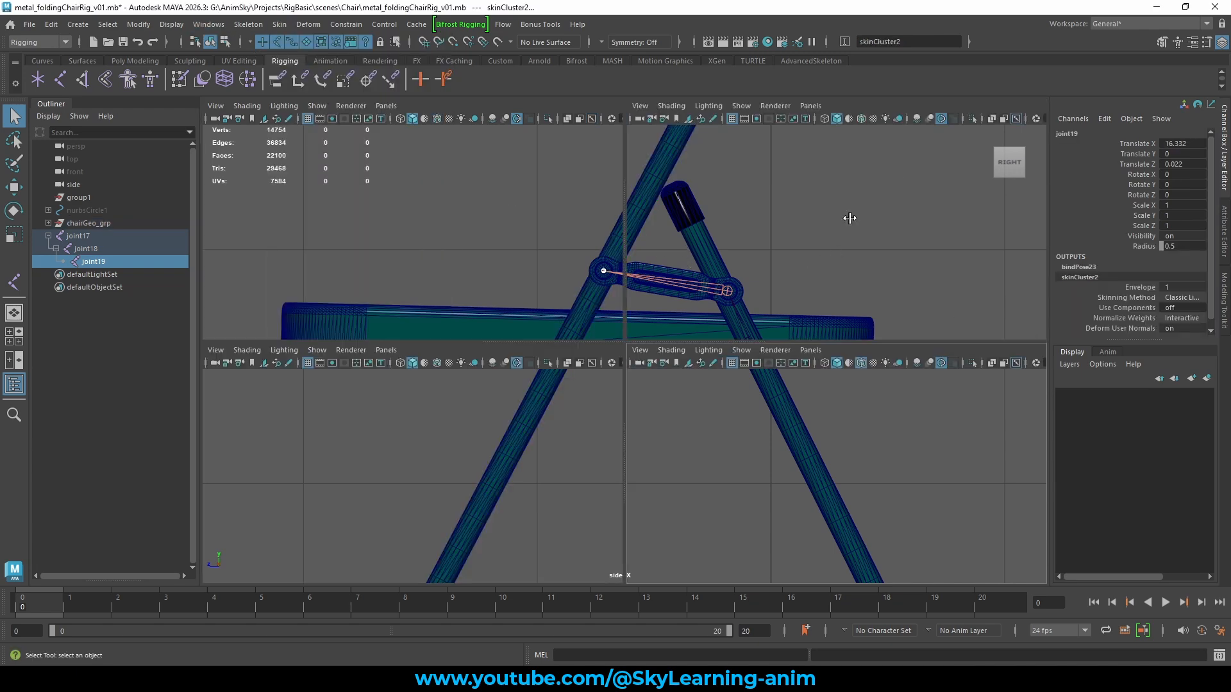
pyautogui.press('space')
pyautogui.click(641, 235)
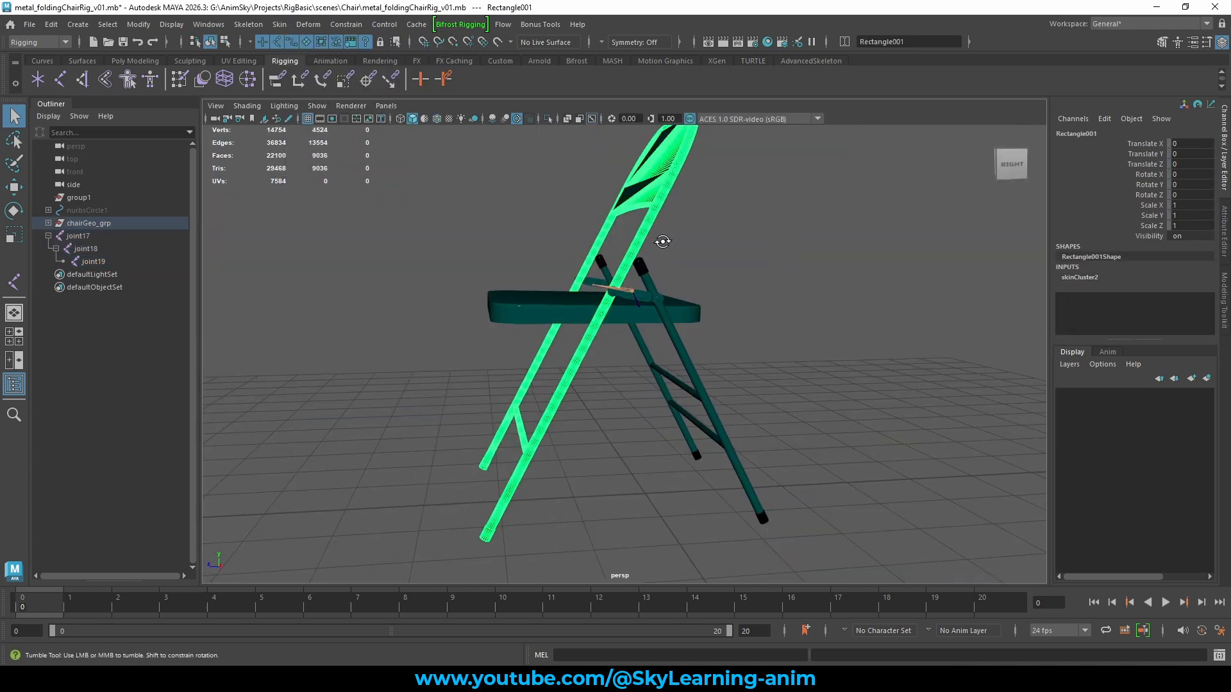
pyautogui.keyDown('alt'); pyautogui.moveTo(663, 241); pyautogui.dragTo(762, 382); pyautogui.keyUp('alt')
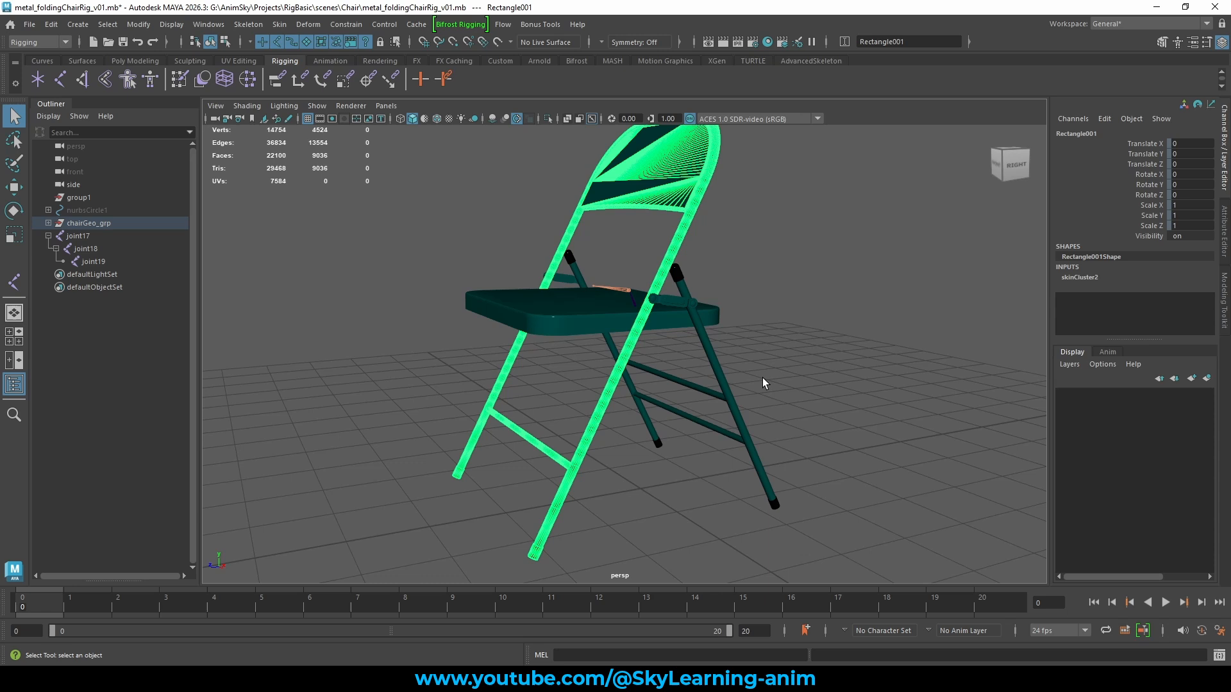
# Try moving joint19 freely in the perspective view to test the front frame's binding, and undo the move
pyautogui.click(595, 287)
pyautogui.keyDown('alt'); pyautogui.moveTo(721, 319); pyautogui.dragTo(673, 319); pyautogui.keyUp('alt')
pyautogui.press('e')
pyautogui.press('w')
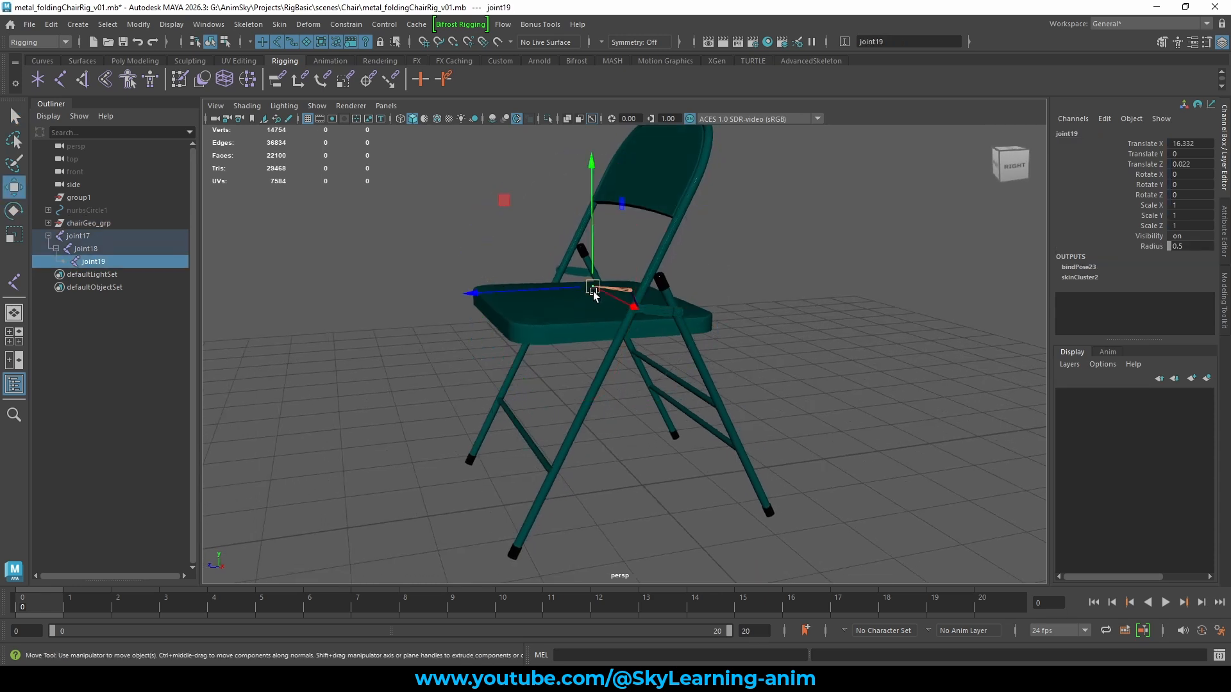
pyautogui.moveTo(594, 295); pyautogui.dragTo(558, 281)
pyautogui.hotkey('ctrl', 'z')
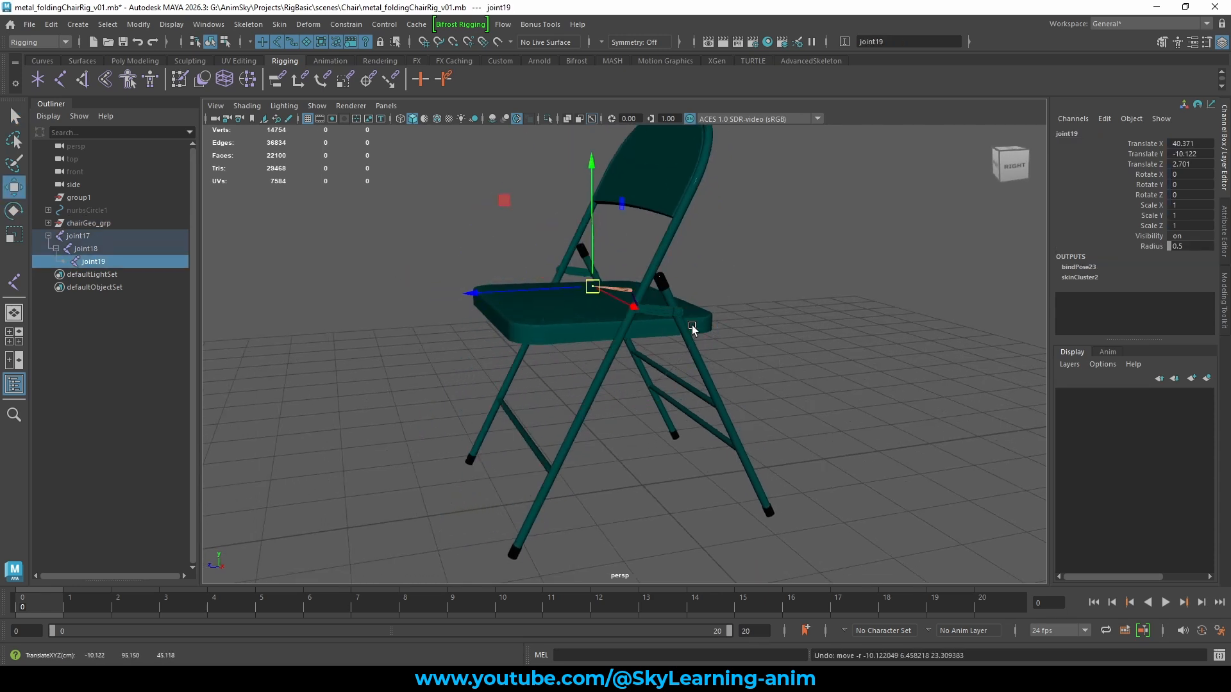
# Bind the rear leg mesh Line006 to joint17 with Bind Skin
pyautogui.click(639, 298)
pyautogui.keyDown('alt'); pyautogui.moveTo(675, 292); pyautogui.dragTo(721, 346); pyautogui.keyUp('alt')
pyautogui.press('Up')
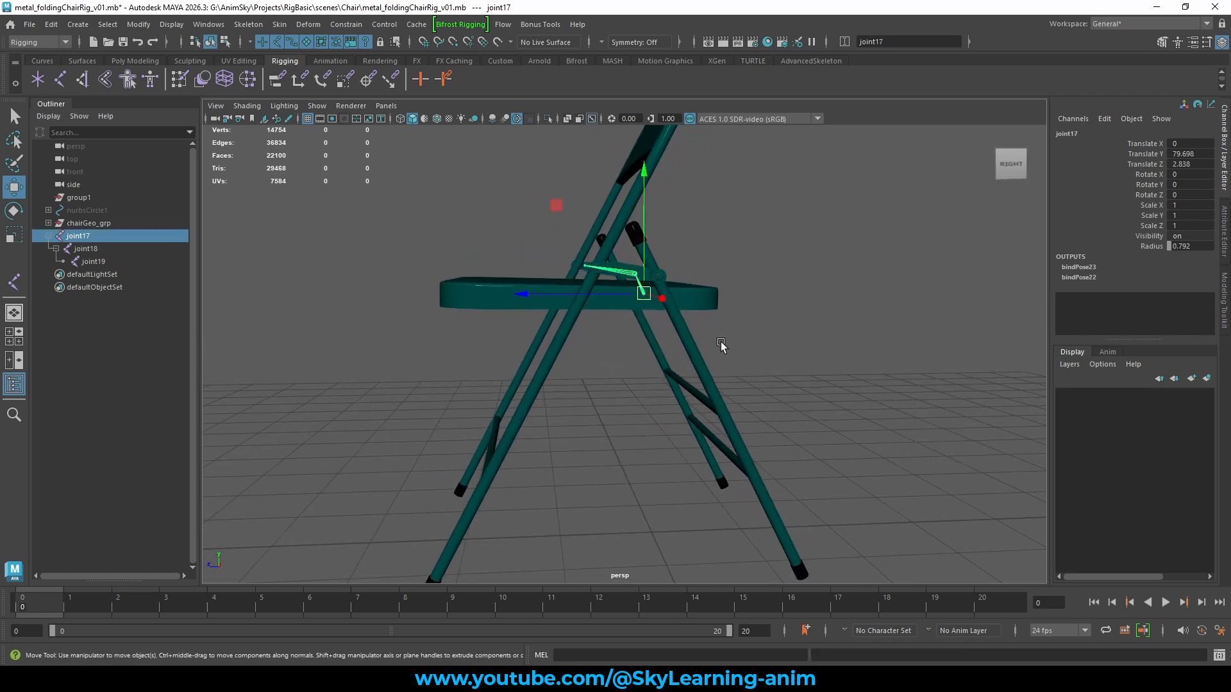
pyautogui.click(713, 374)
pyautogui.keyDown('alt'); pyautogui.moveTo(813, 376); pyautogui.dragTo(645, 379); pyautogui.keyUp('alt')
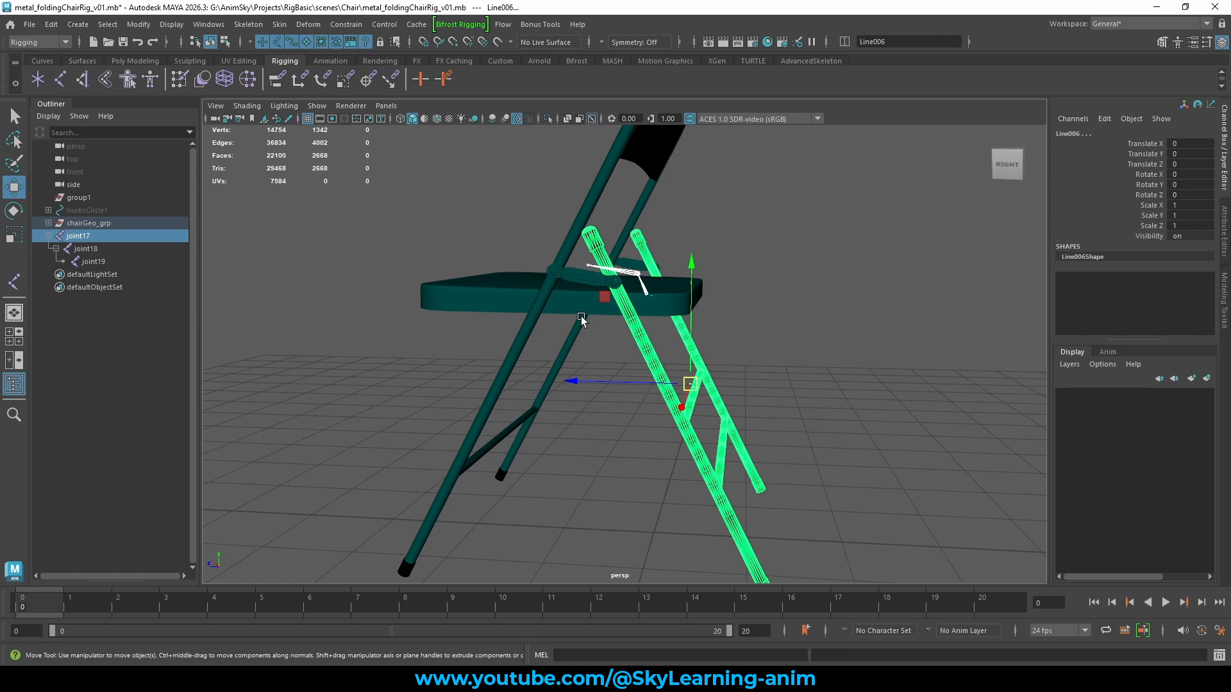
pyautogui.click(280, 24)
pyautogui.click(301, 59)
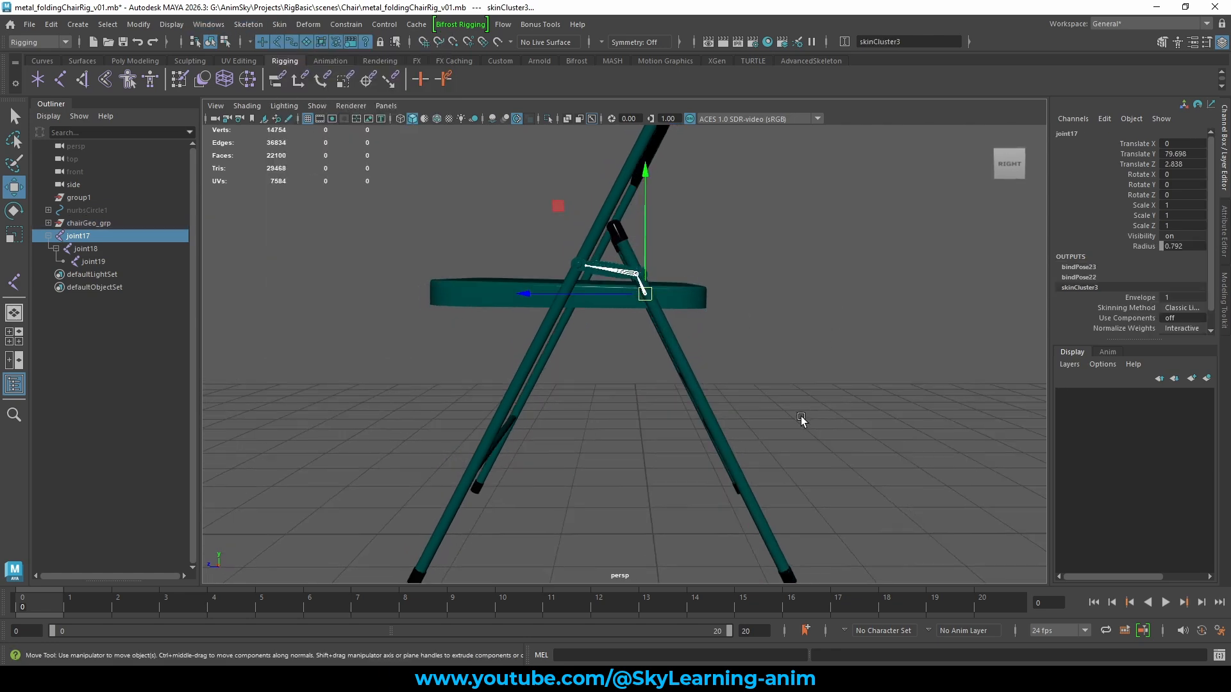
# In the side view, rotate joint17 by about -30 degrees in Y to test tilting the rear leg toward vertical
pyautogui.press('space')
pyautogui.press('space')
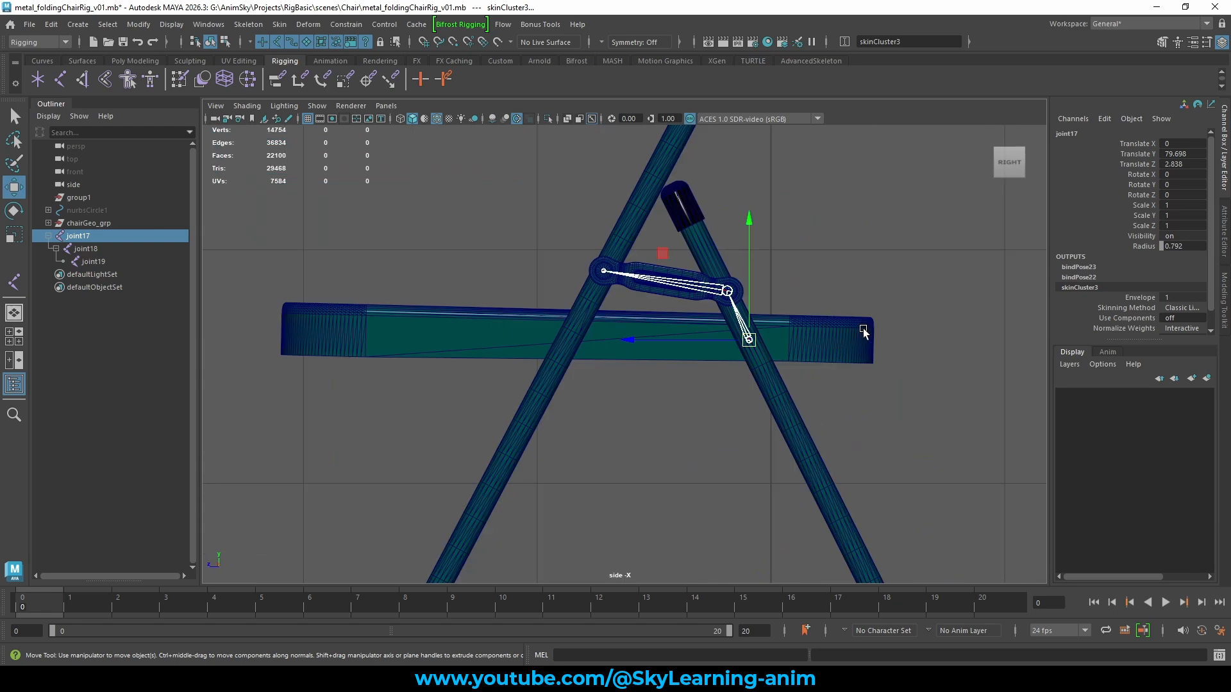
pyautogui.click(918, 282)
pyautogui.click(748, 331)
pyautogui.press('e')
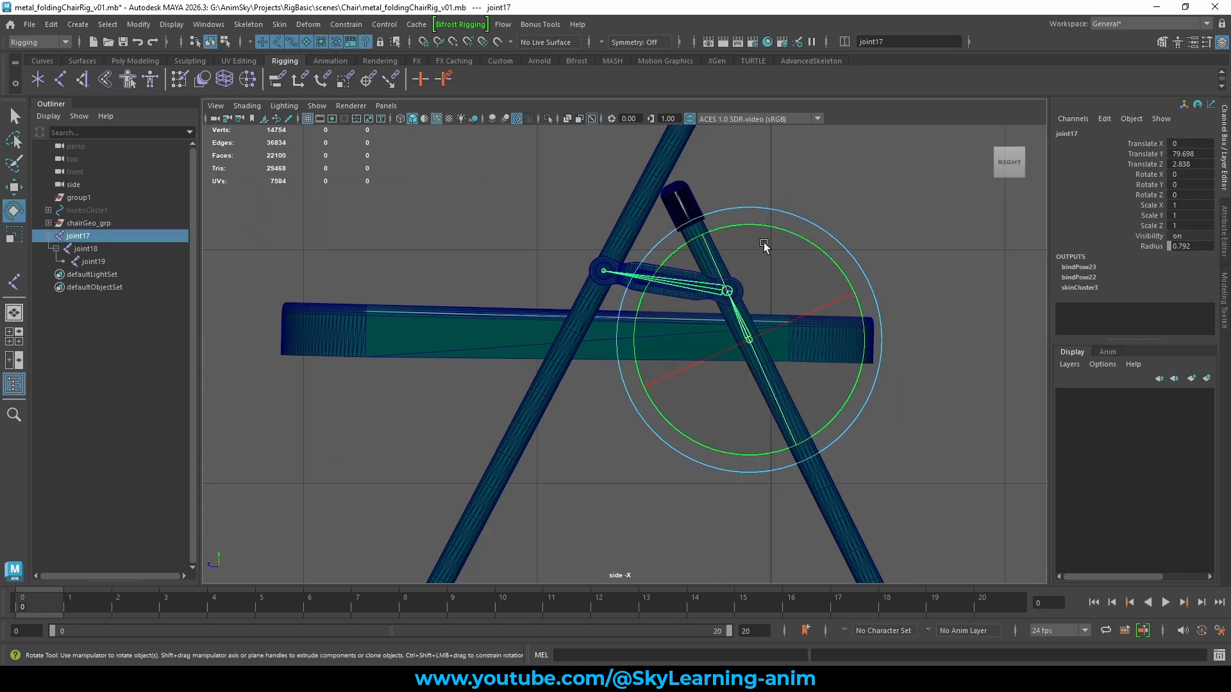
pyautogui.moveTo(795, 237); pyautogui.dragTo(857, 235)
pyautogui.click(858, 236)
# Rotate joint18 to raise the hinge bracket and joint19 to about 89 degrees in Y, folding the front frame beside the rear leg
pyautogui.click(755, 287)
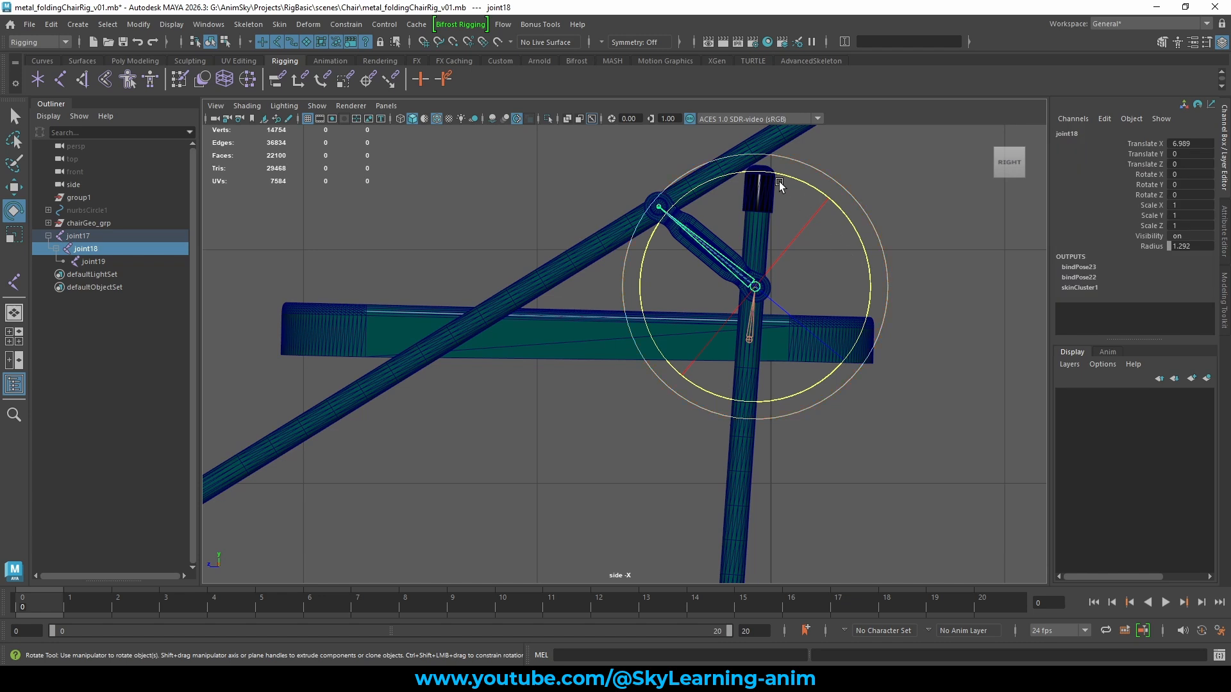
pyautogui.moveTo(729, 172); pyautogui.dragTo(701, 141)
pyautogui.click(723, 144)
pyautogui.moveTo(607, 159); pyautogui.dragTo(711, 306)
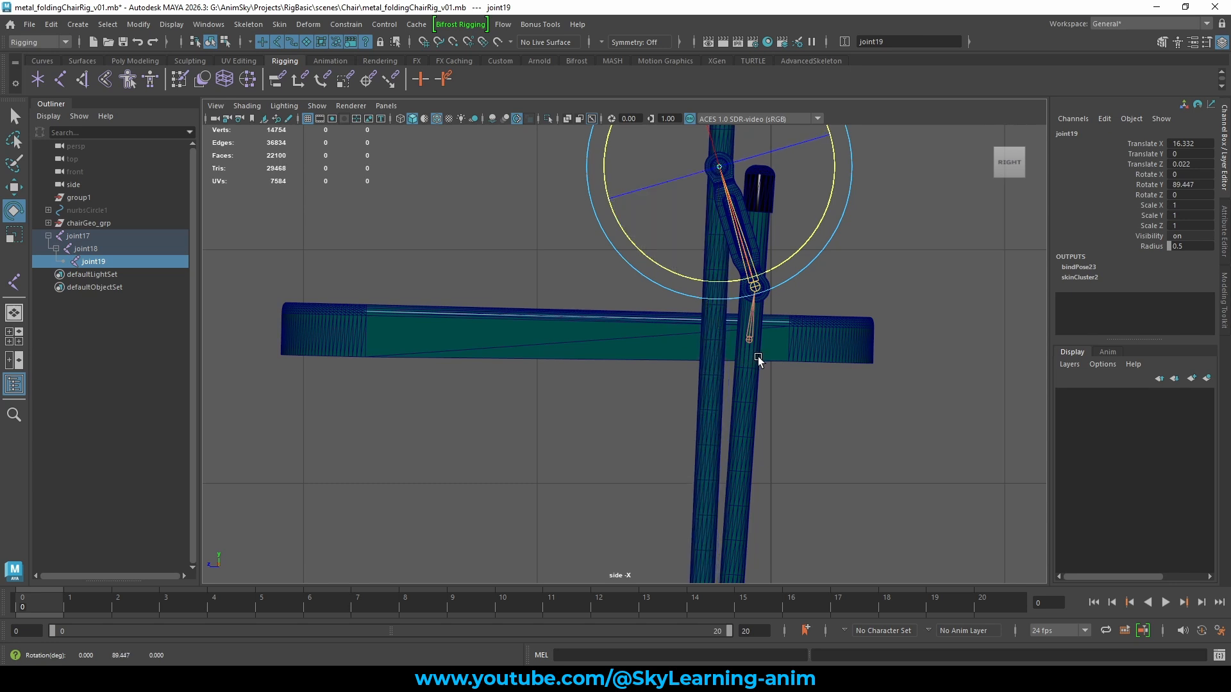
# Undo the test rotations of joint19, joint18 and joint17
pyautogui.hotkey('ctrl', 'z')
pyautogui.hotkey('ctrl', 'z')
pyautogui.hotkey('ctrl', 'z')
pyautogui.hotkey('ctrl', 'z')
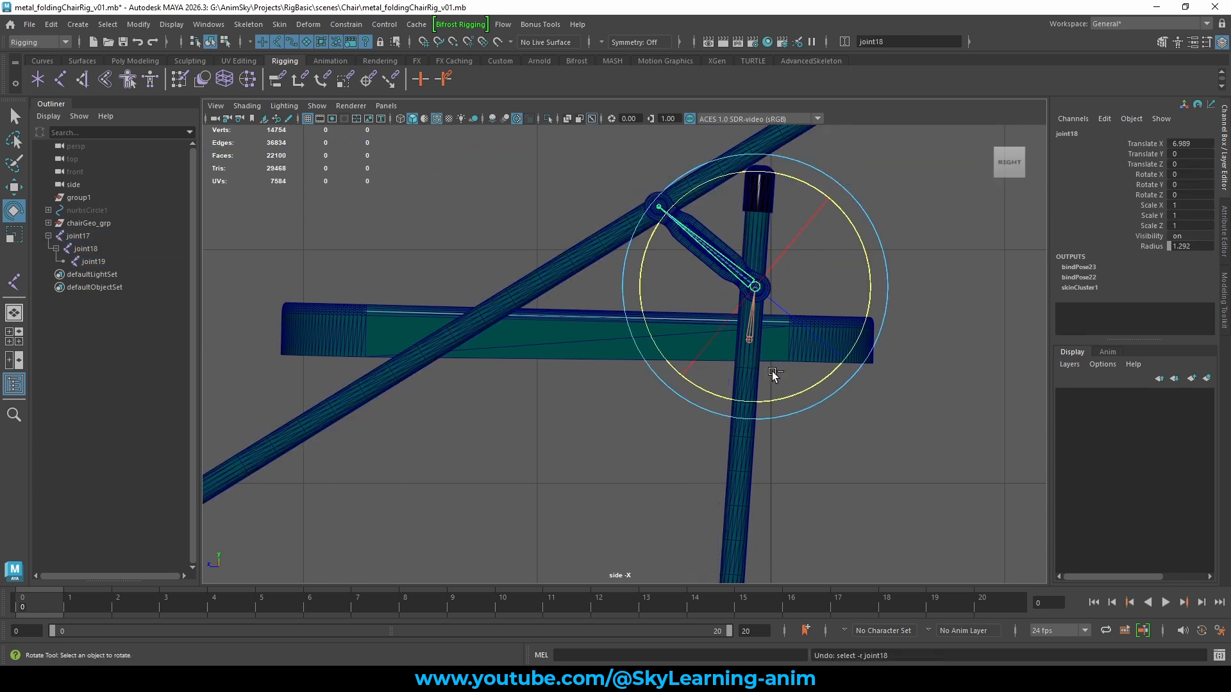
pyautogui.hotkey('ctrl', 'z')
pyautogui.hotkey('ctrl', 'z')
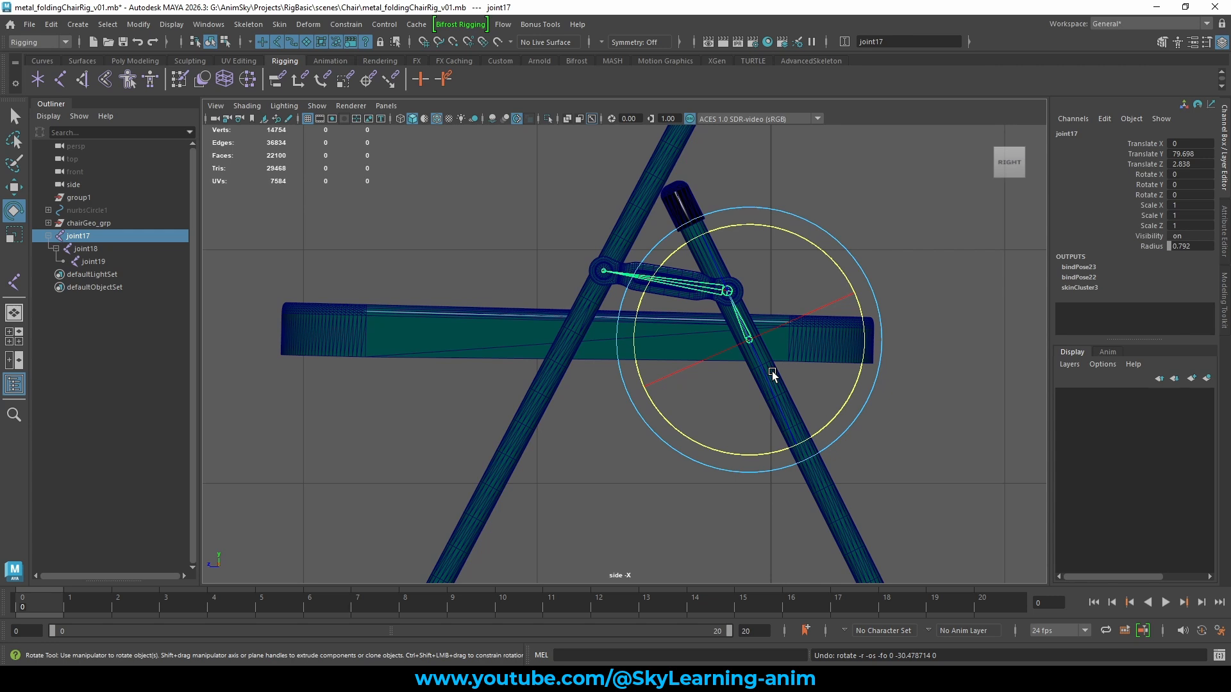
pyautogui.press('w')
pyautogui.click(684, 284)
pyautogui.click(608, 271)
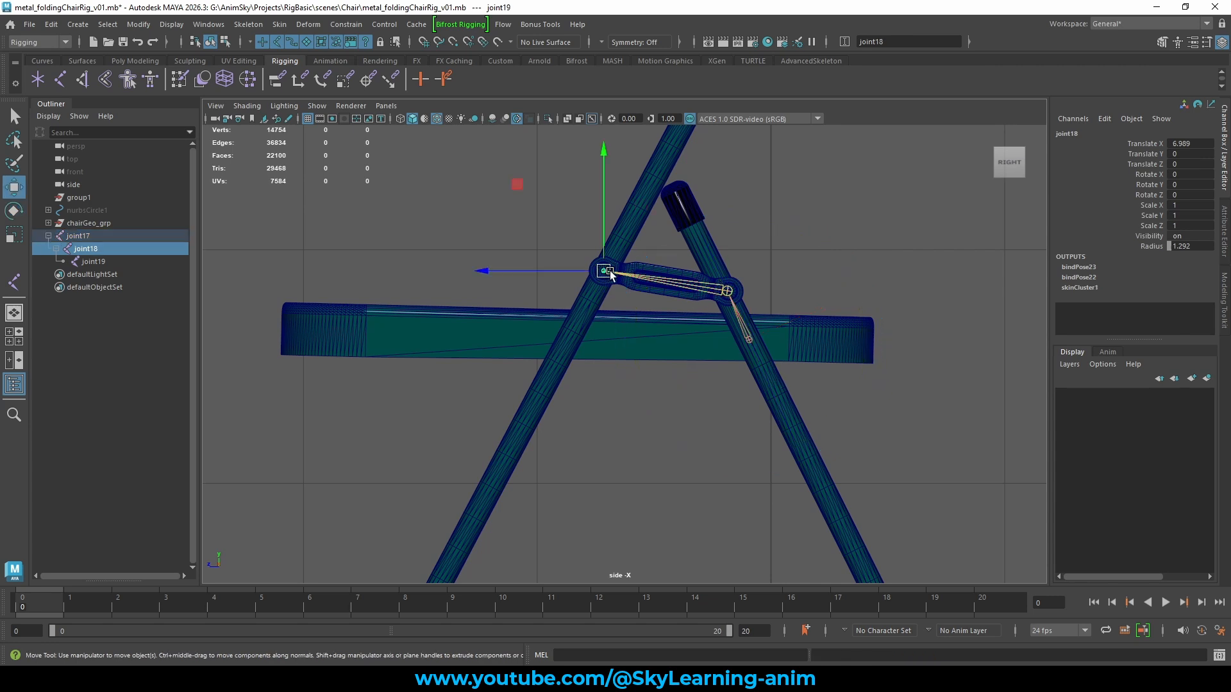
pyautogui.click(833, 333)
pyautogui.scroll(-2, 720, 400)
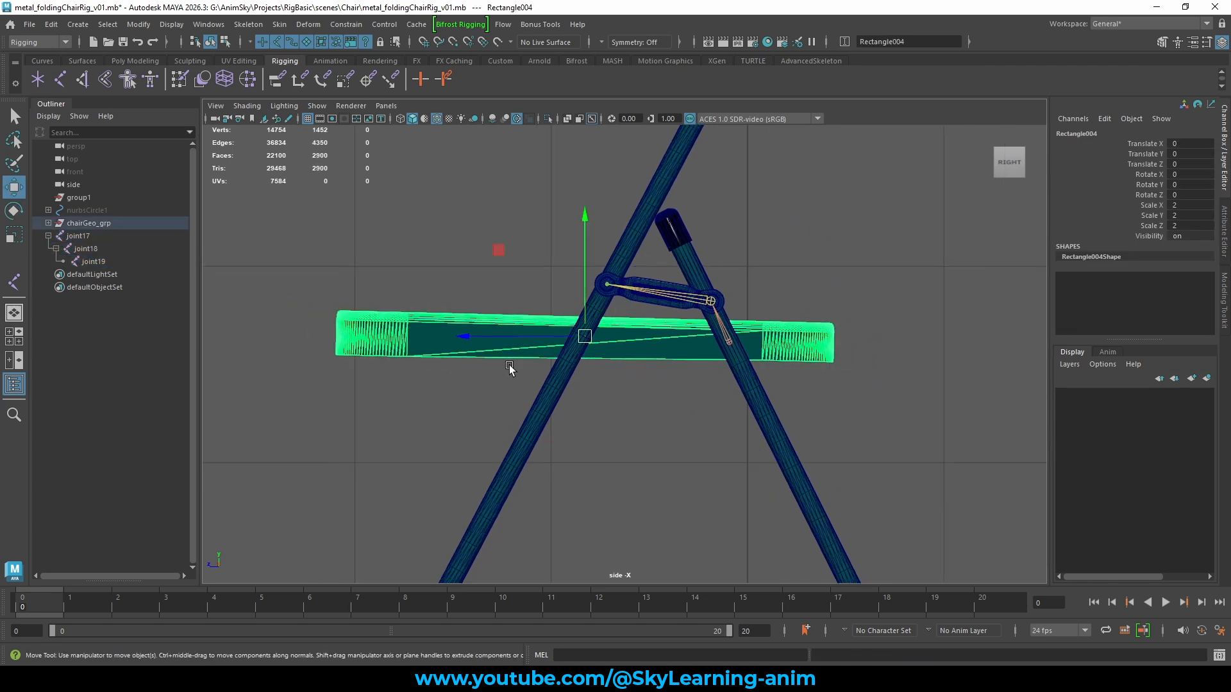
pyautogui.click(644, 363)
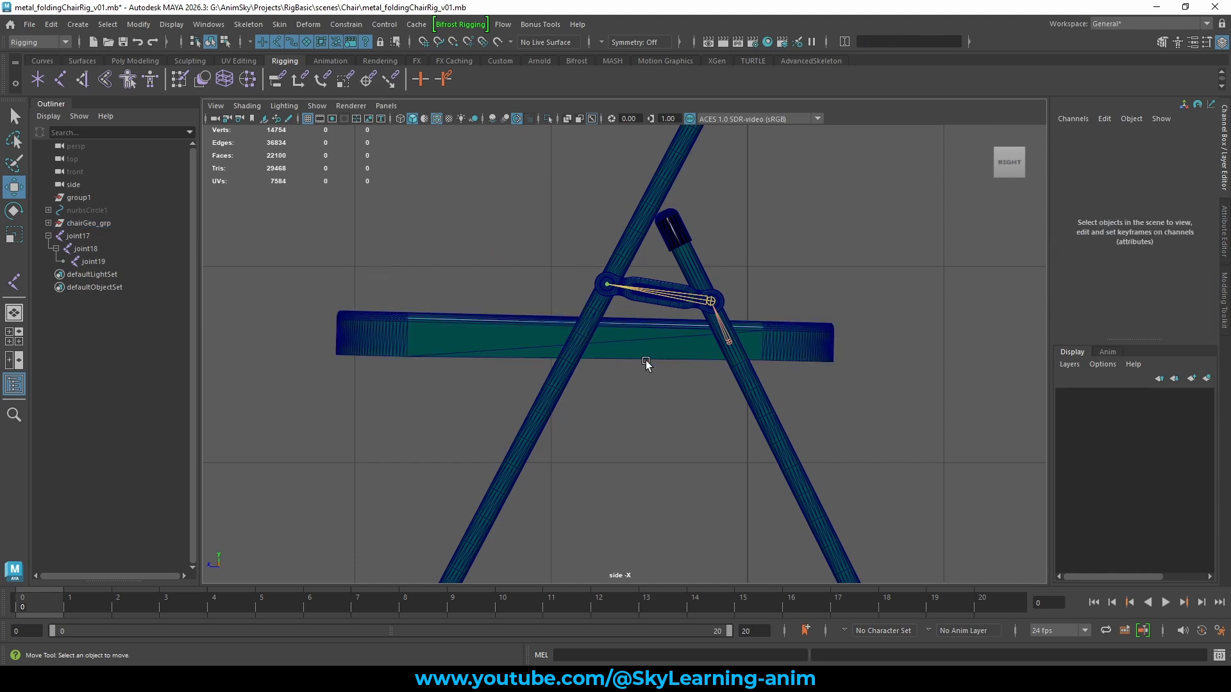
pyautogui.scroll(3, 632, 383)
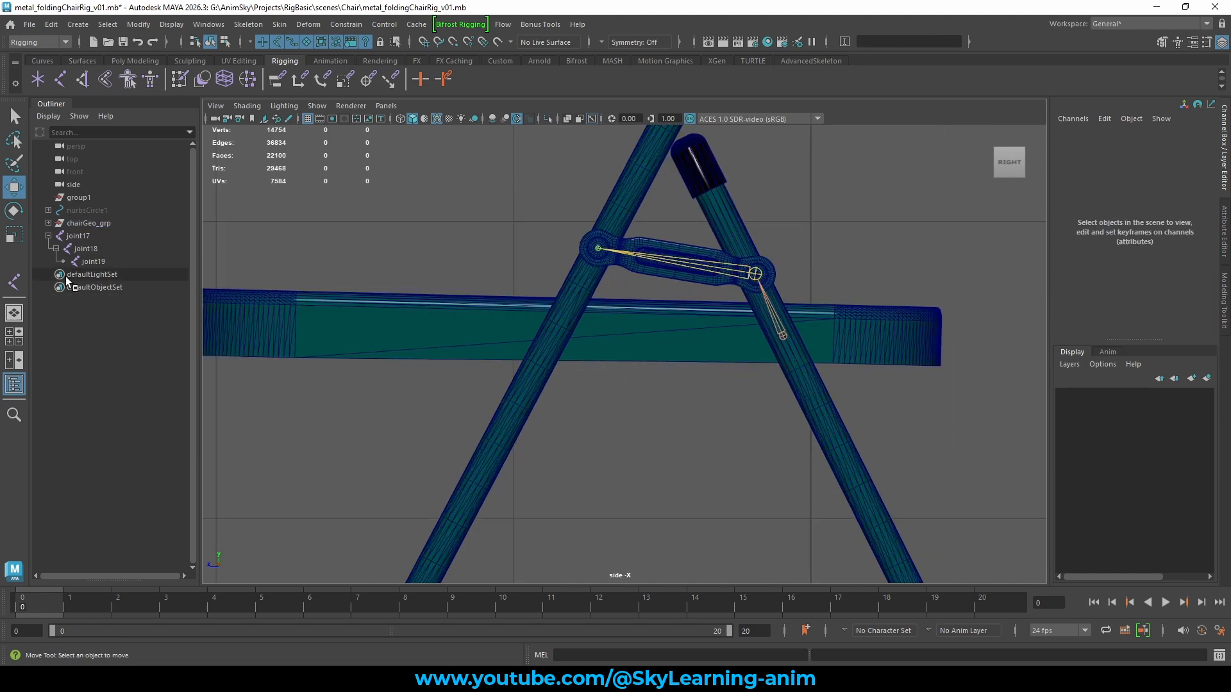
# Duplicate joint17 and delete the copied child hierarchy, leaving a single joint at the rear leg's seat pivot
pyautogui.click(78, 236)
pyautogui.scroll(3, 705, 397)
pyautogui.keyDown('alt'); pyautogui.moveTo(649, 398); pyautogui.dragTo(512, 410, button='middle'); pyautogui.keyUp('alt')
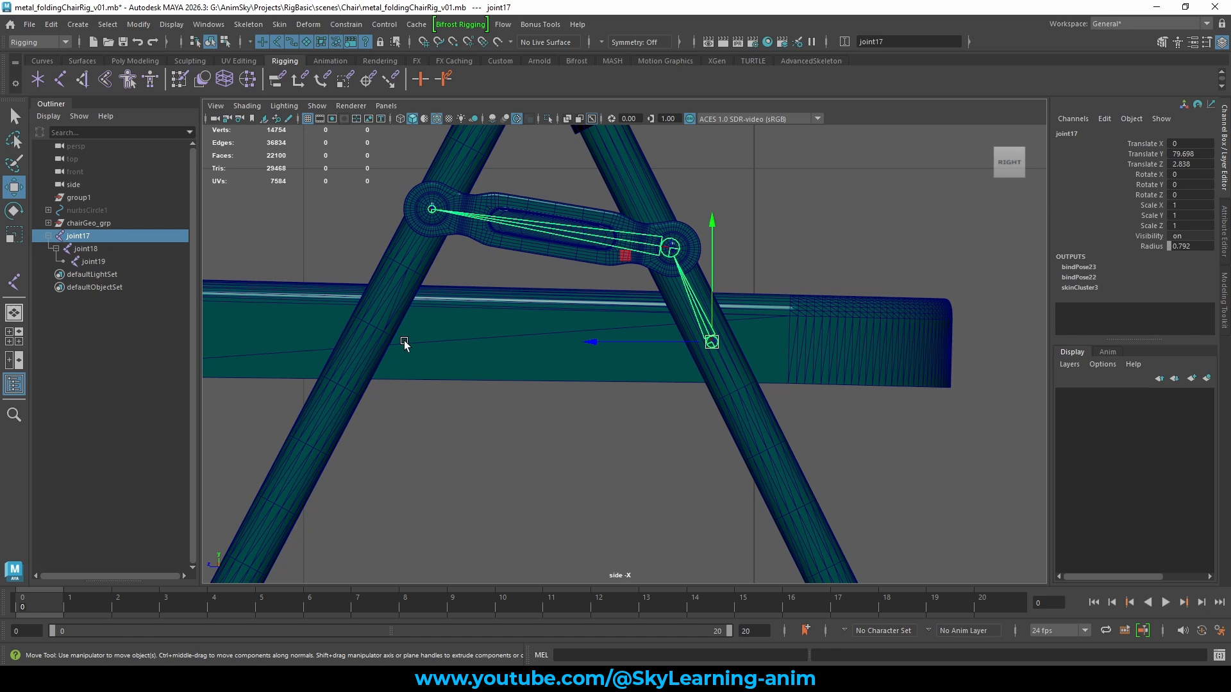
pyautogui.click(89, 236)
pyautogui.hotkey('ctrl', 'd')
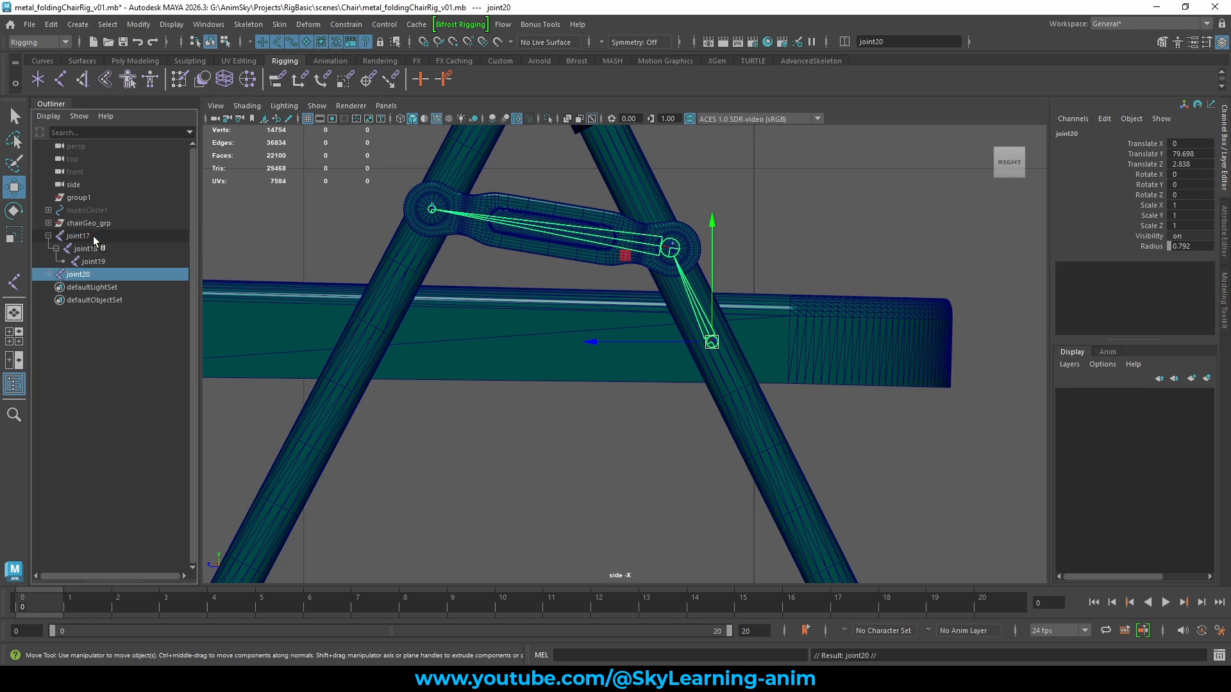
pyautogui.click(48, 275)
pyautogui.click(84, 287)
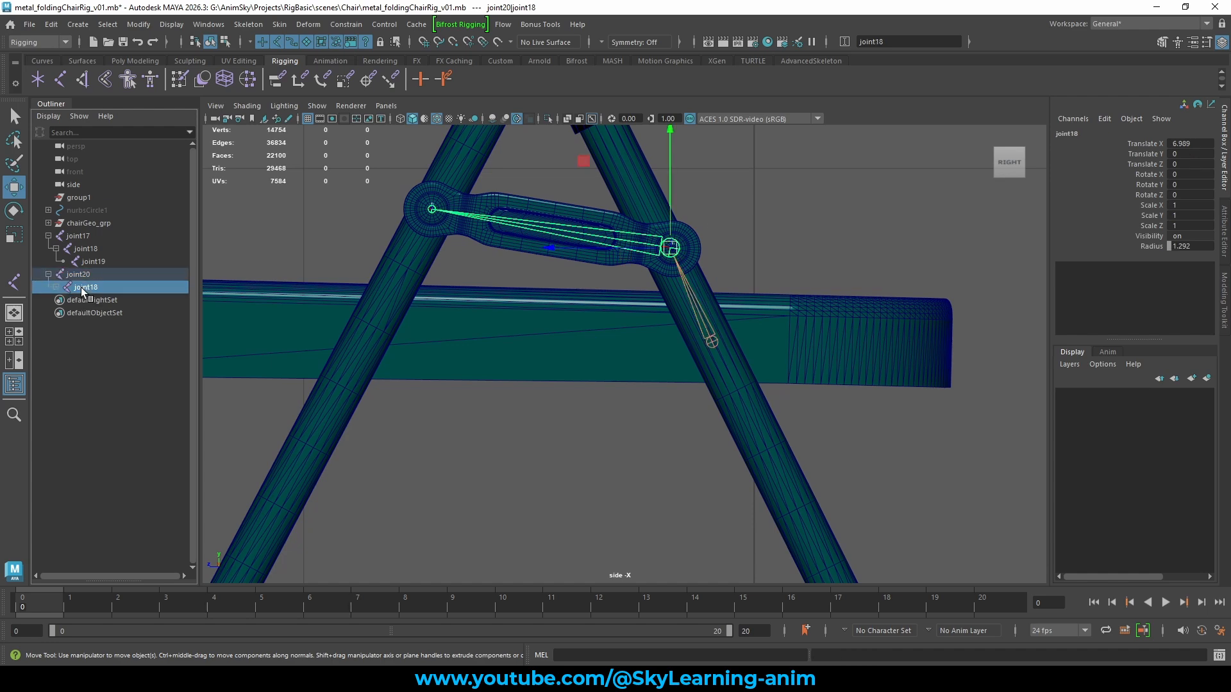
pyautogui.press('Delete')
pyautogui.click(78, 274)
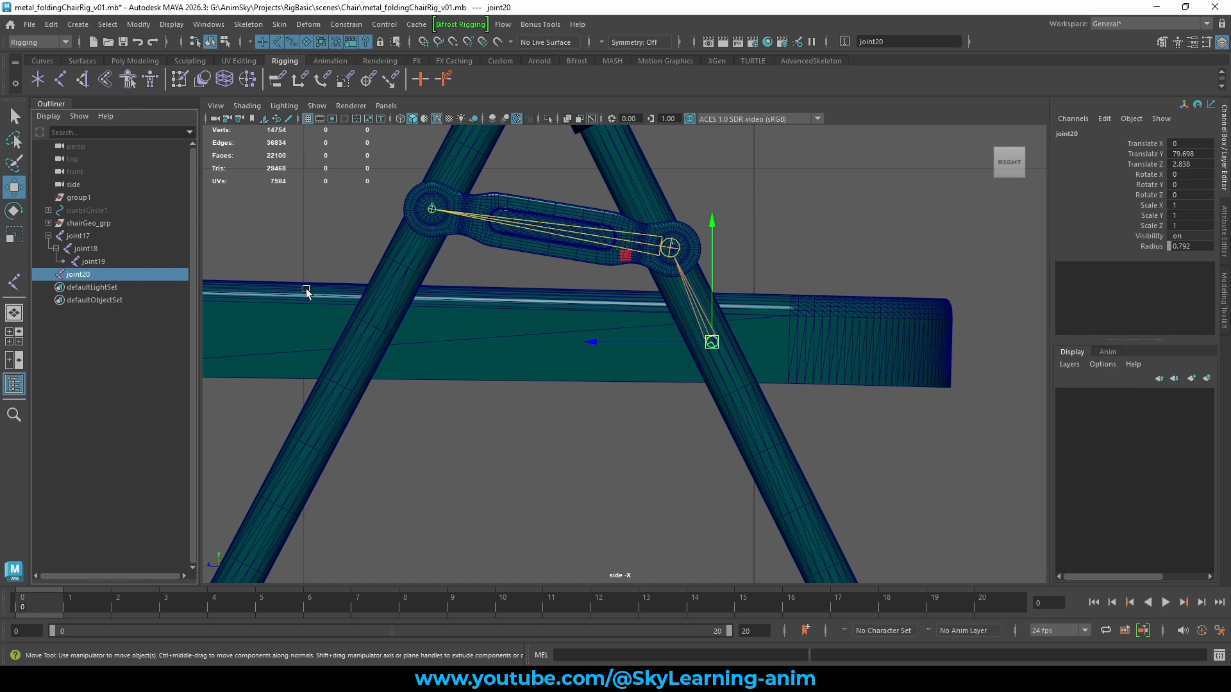
# Set the radius of joint17 to 2
pyautogui.click(108, 237)
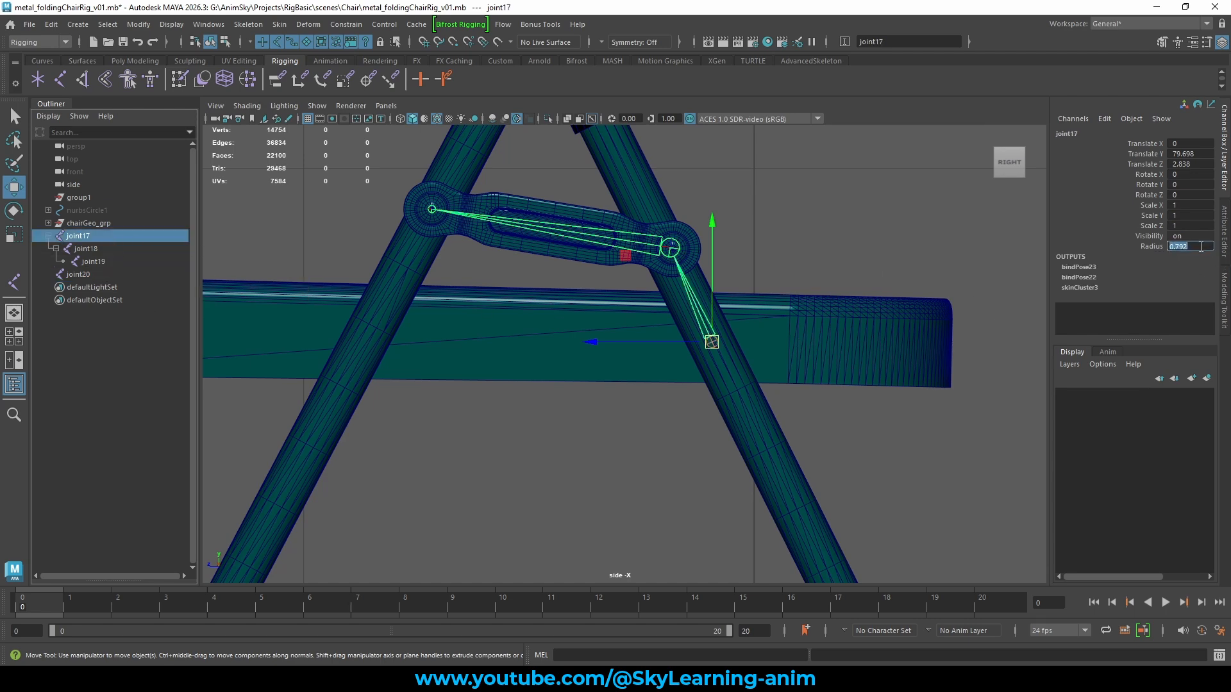
pyautogui.write('2')
pyautogui.press('Return')
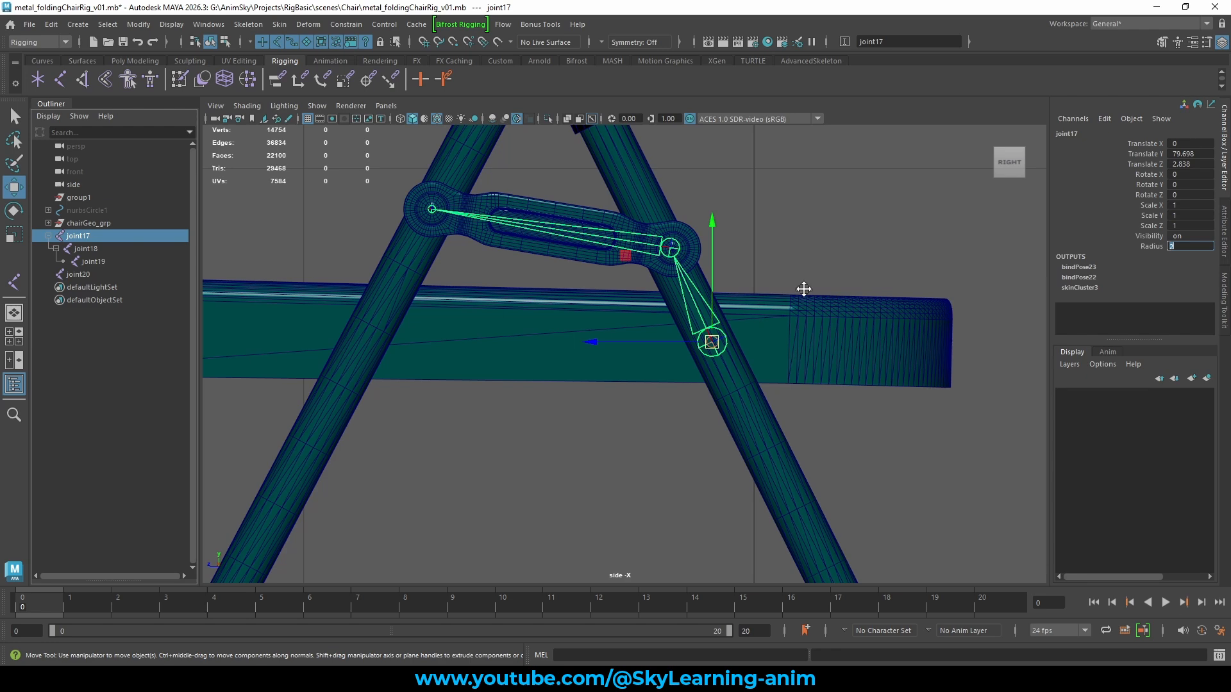
pyautogui.keyDown('alt'); pyautogui.moveTo(803, 289); pyautogui.dragTo(808, 258, button='middle'); pyautogui.keyUp('alt')
pyautogui.click(807, 258)
# Duplicate joint20, move the copy forward along the seat onto the front leg, and parent it under joint20
pyautogui.click(91, 275)
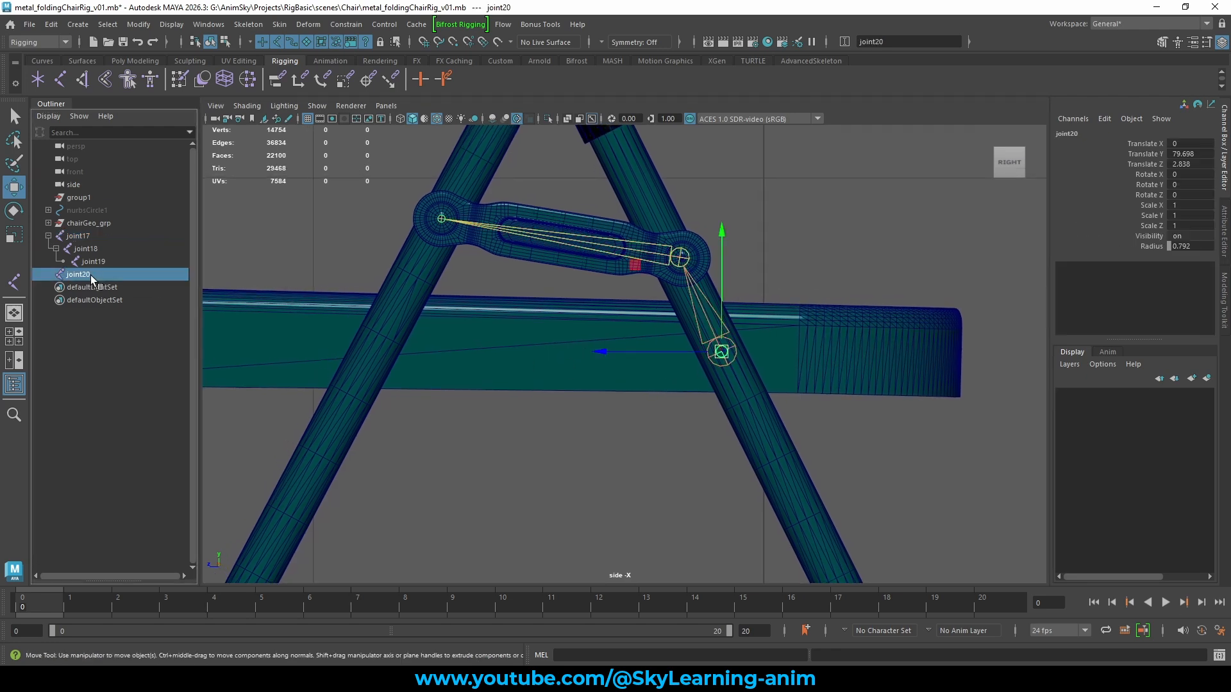
pyautogui.hotkey('ctrl', 'd')
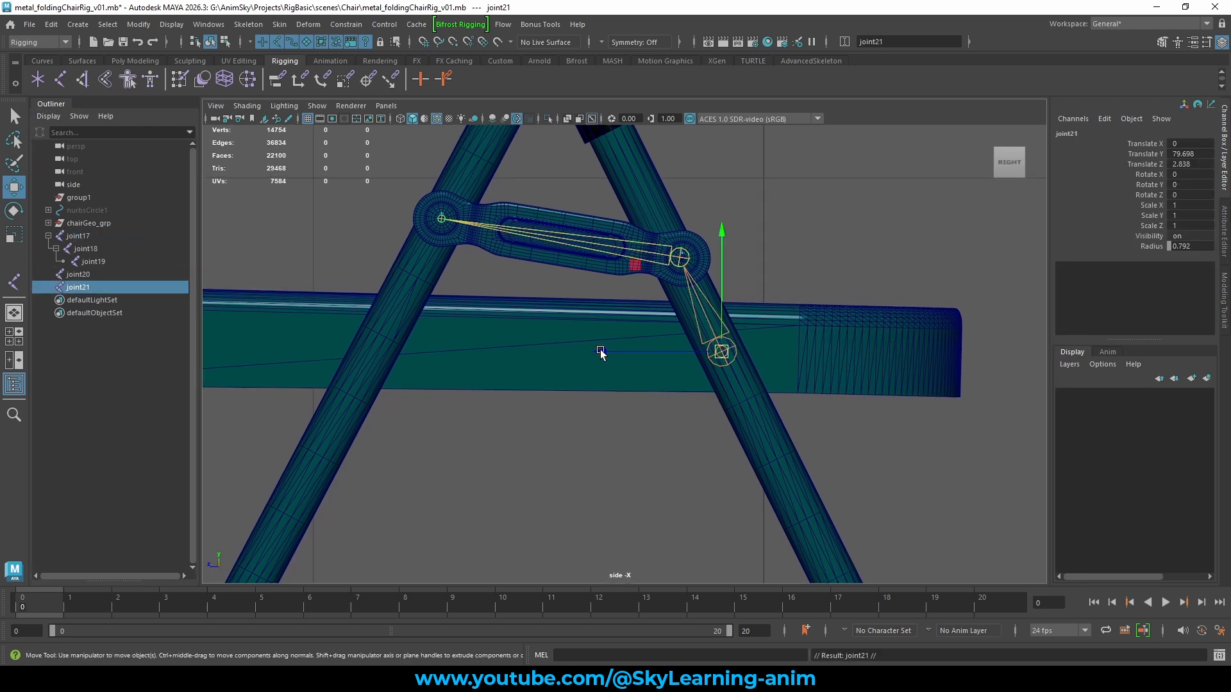
pyautogui.moveTo(600, 351); pyautogui.dragTo(475, 352)
pyautogui.moveTo(320, 346); pyautogui.dragTo(254, 346)
pyautogui.moveTo(85, 291); pyautogui.dragTo(96, 275, button='middle')
pyautogui.click(48, 275)
# Parent the seat joint joint20 under joint17
pyautogui.click(79, 275)
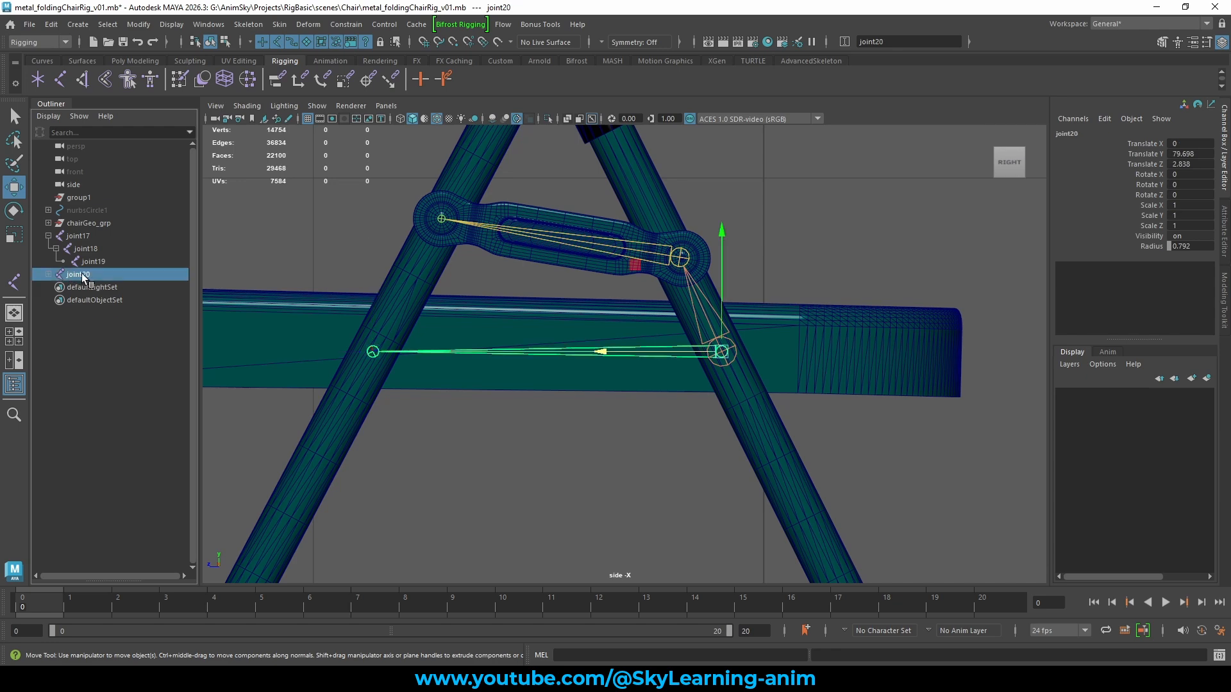
pyautogui.click(48, 273)
pyautogui.keyDown('ctrl'); pyautogui.click(93, 238); pyautogui.keyUp('ctrl')
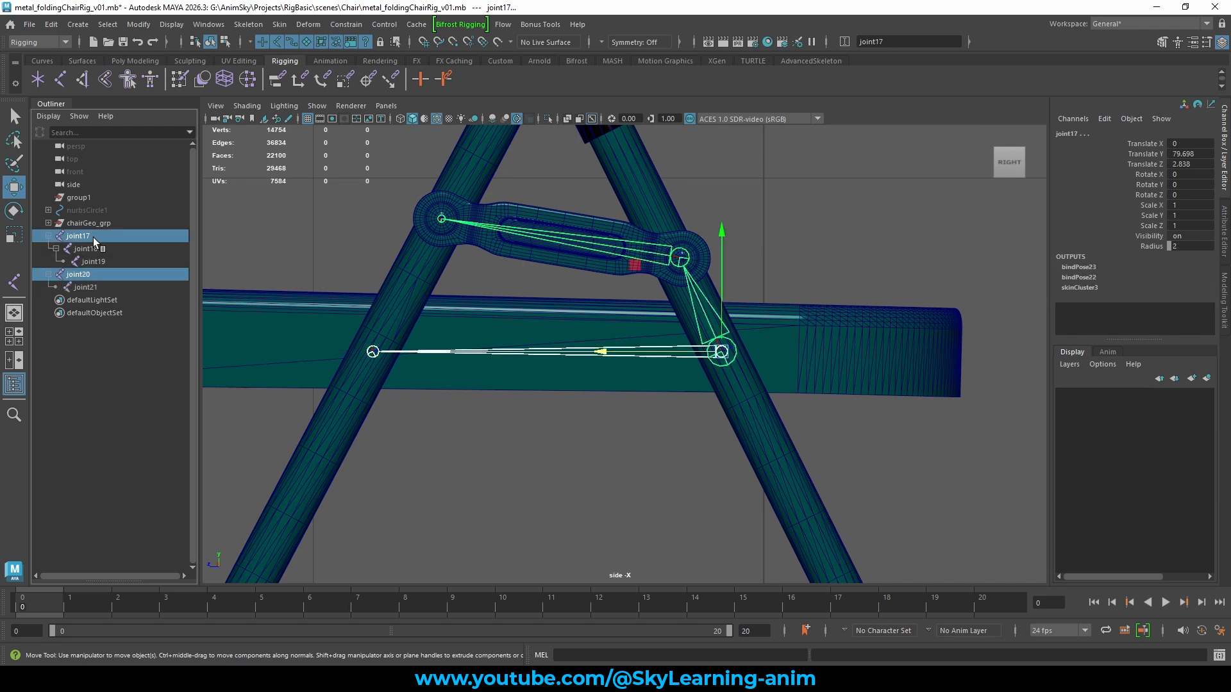
pyautogui.press('p')
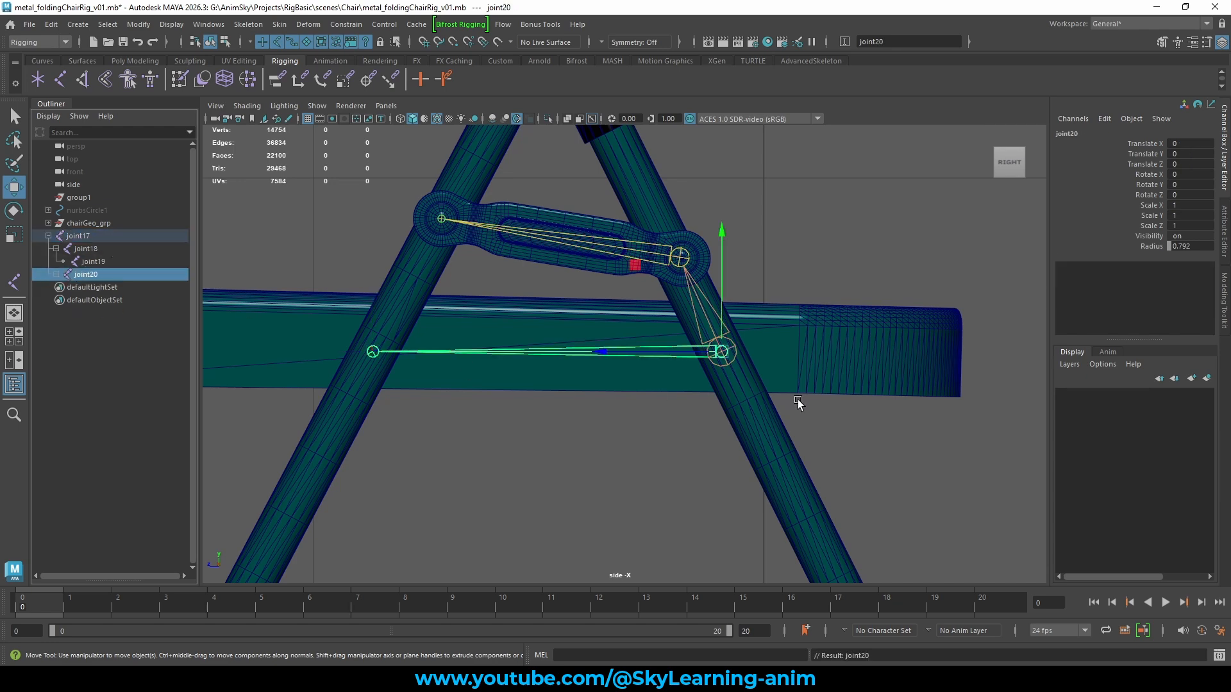
# Orient the seat joint chain starting at joint20 with Orient Joint
pyautogui.click(372, 353)
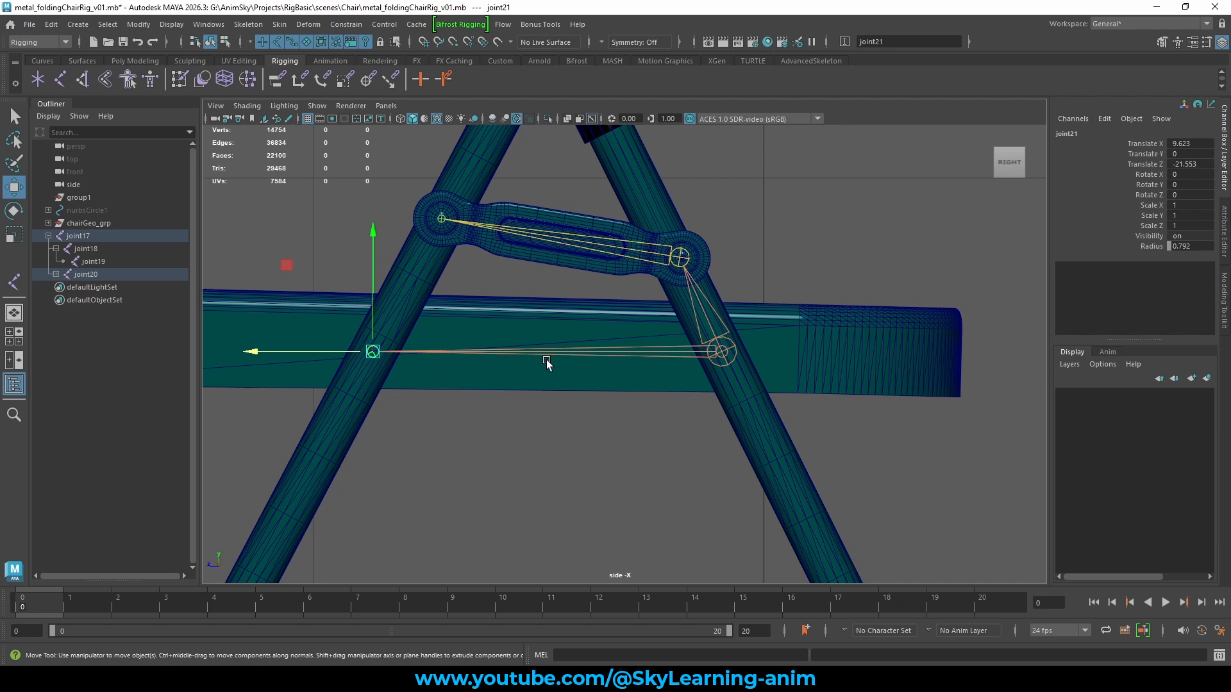
pyautogui.click(632, 355)
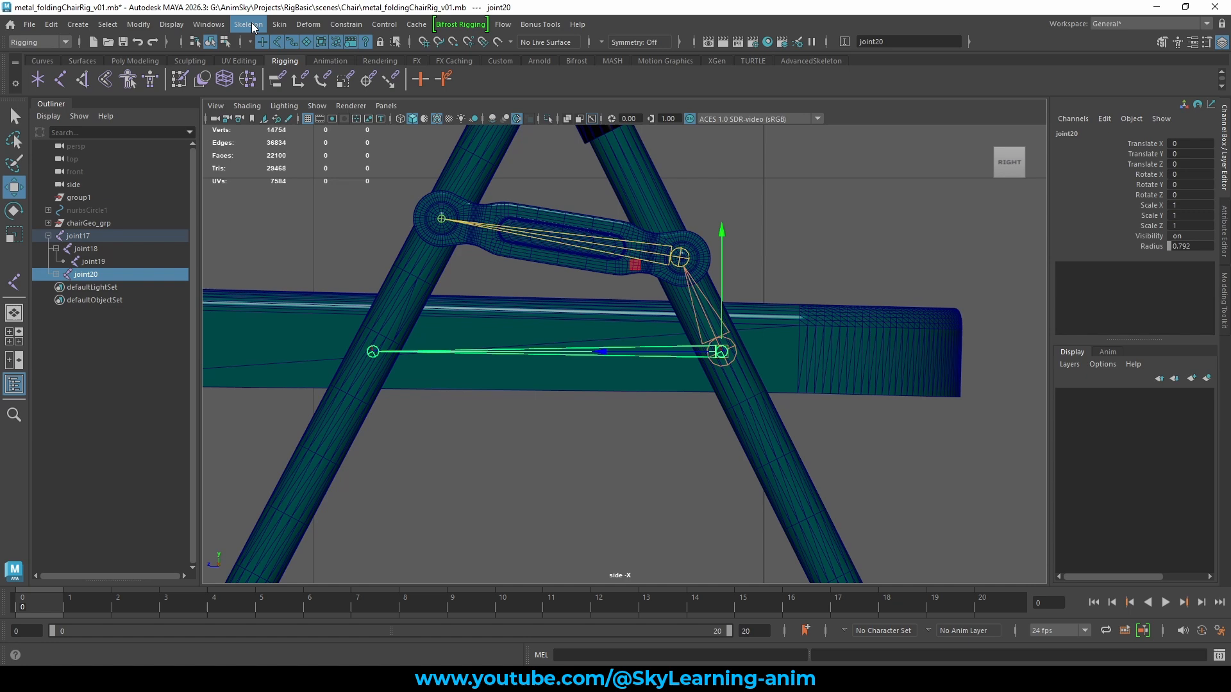
pyautogui.click(209, 24)
pyautogui.moveTo(246, 129)
pyautogui.moveTo(248, 24)
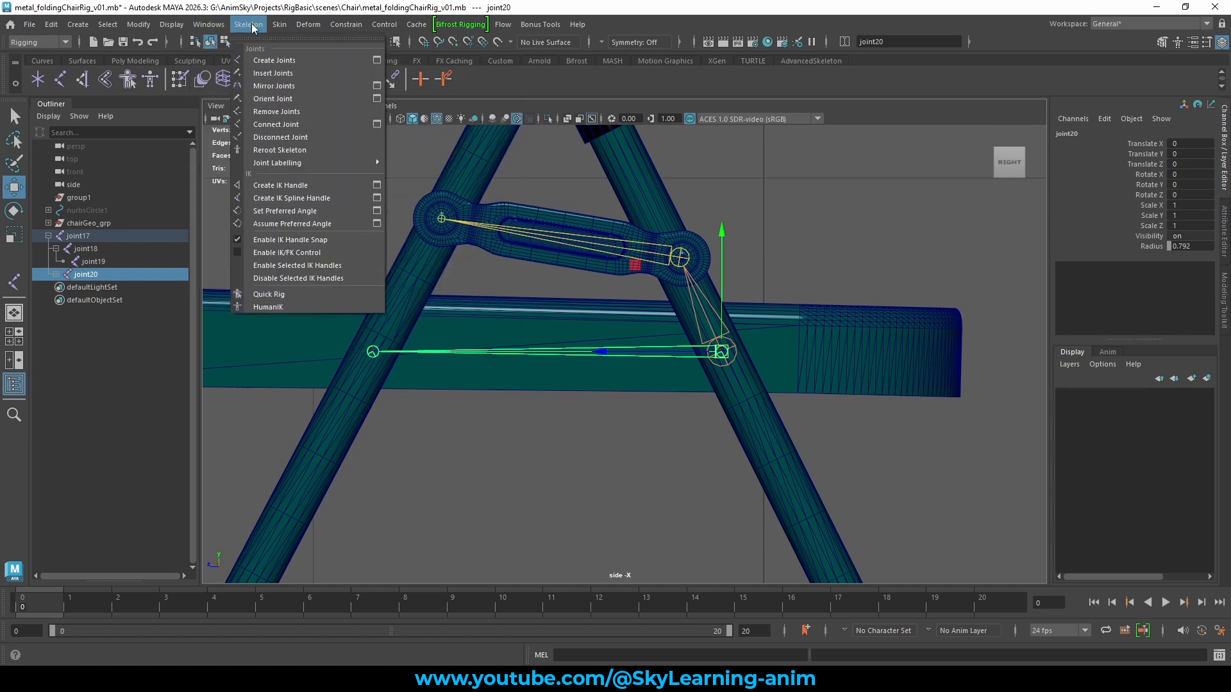
pyautogui.click(295, 99)
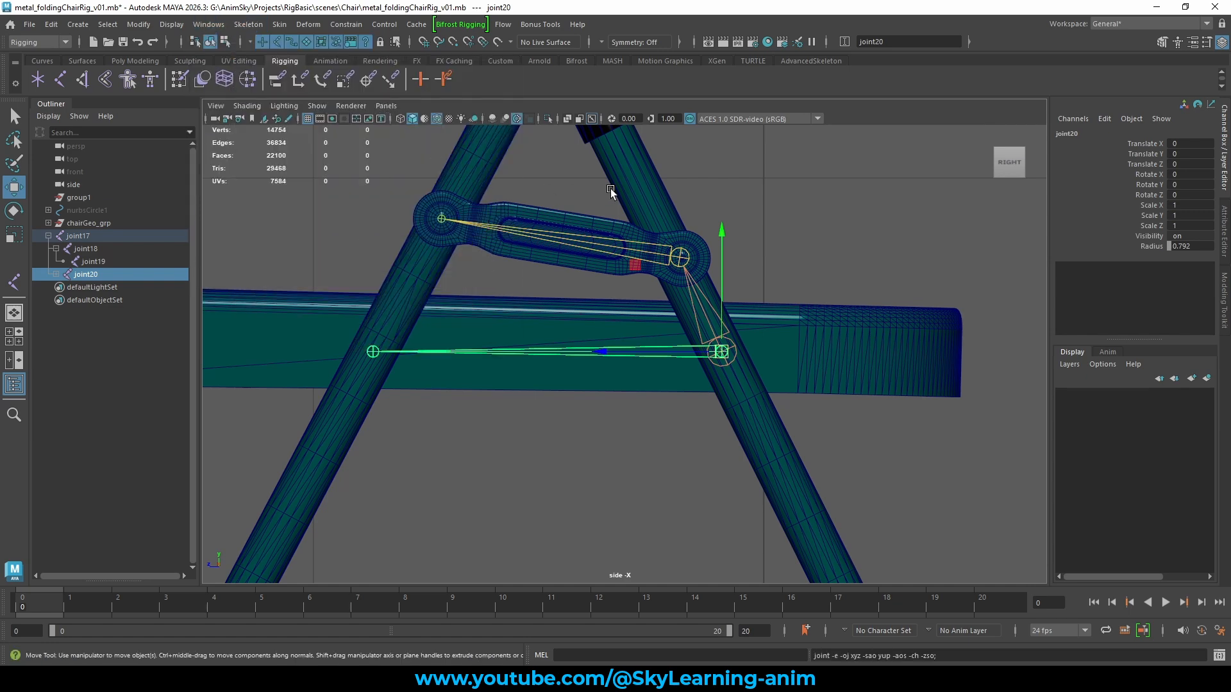
# Switch the Move tool to Object axis orientation and check the axes of the seat joints joint20 and joint21
pyautogui.click(797, 211)
pyautogui.click(648, 351)
pyautogui.press('w')
pyautogui.click(882, 245)
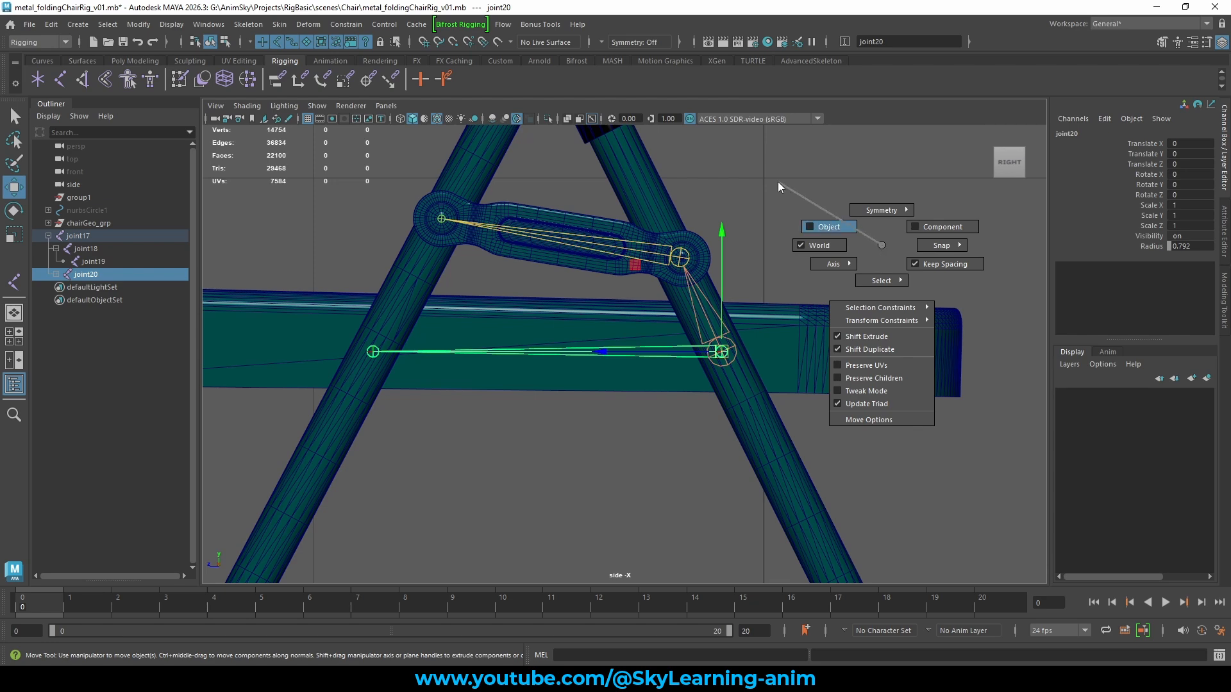
pyautogui.click(373, 353)
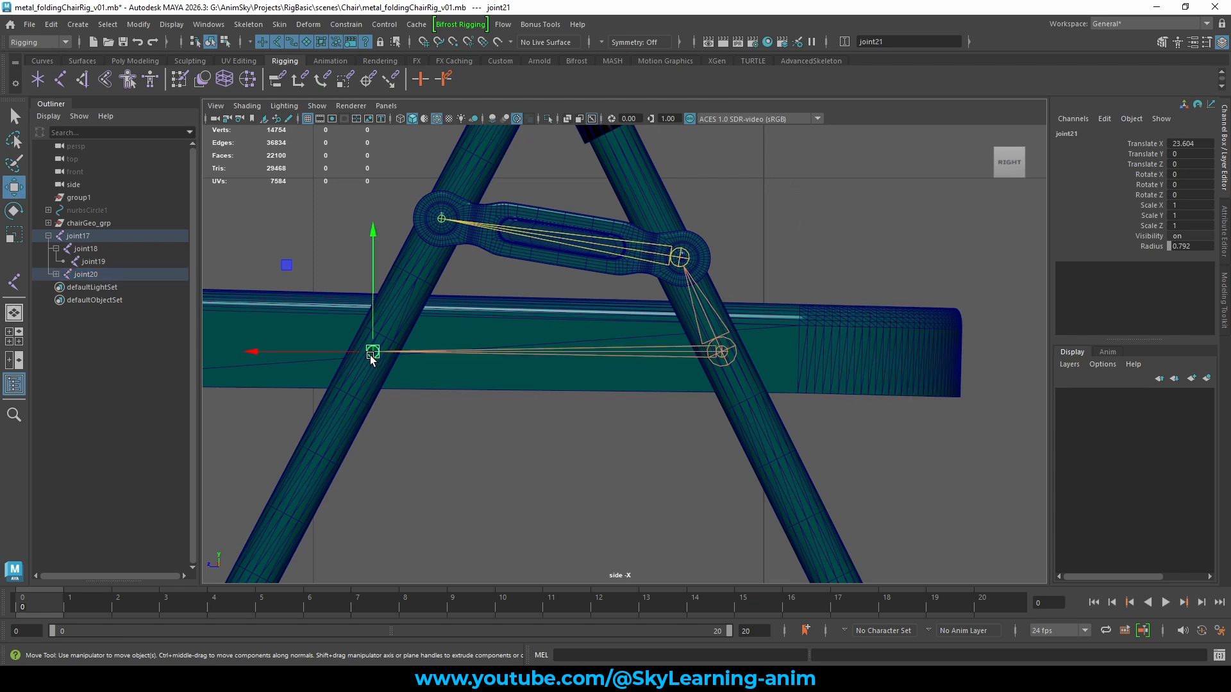
pyautogui.click(872, 254)
# Check the object axis orientation of joint17 in the side view, and clear the selection
pyautogui.keyDown('alt'); pyautogui.moveTo(747, 318); pyautogui.dragTo(719, 318, button='right'); pyautogui.keyUp('alt')
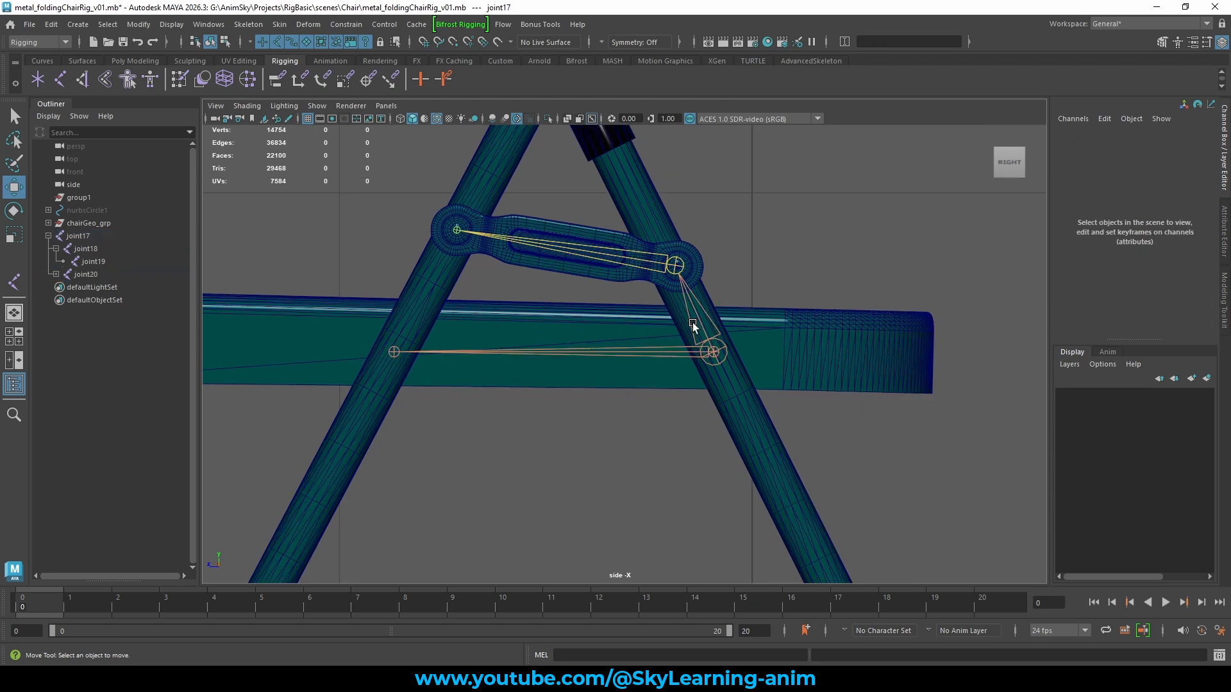
pyautogui.click(692, 323)
pyautogui.keyDown('alt'); pyautogui.moveTo(797, 291); pyautogui.dragTo(778, 319, button='right'); pyautogui.keyUp('alt')
pyautogui.keyDown('alt'); pyautogui.moveTo(815, 269); pyautogui.dragTo(843, 224, button='middle'); pyautogui.keyUp('alt')
pyautogui.keyDown('alt'); pyautogui.moveTo(843, 224); pyautogui.dragTo(818, 257, button='right'); pyautogui.keyUp('alt')
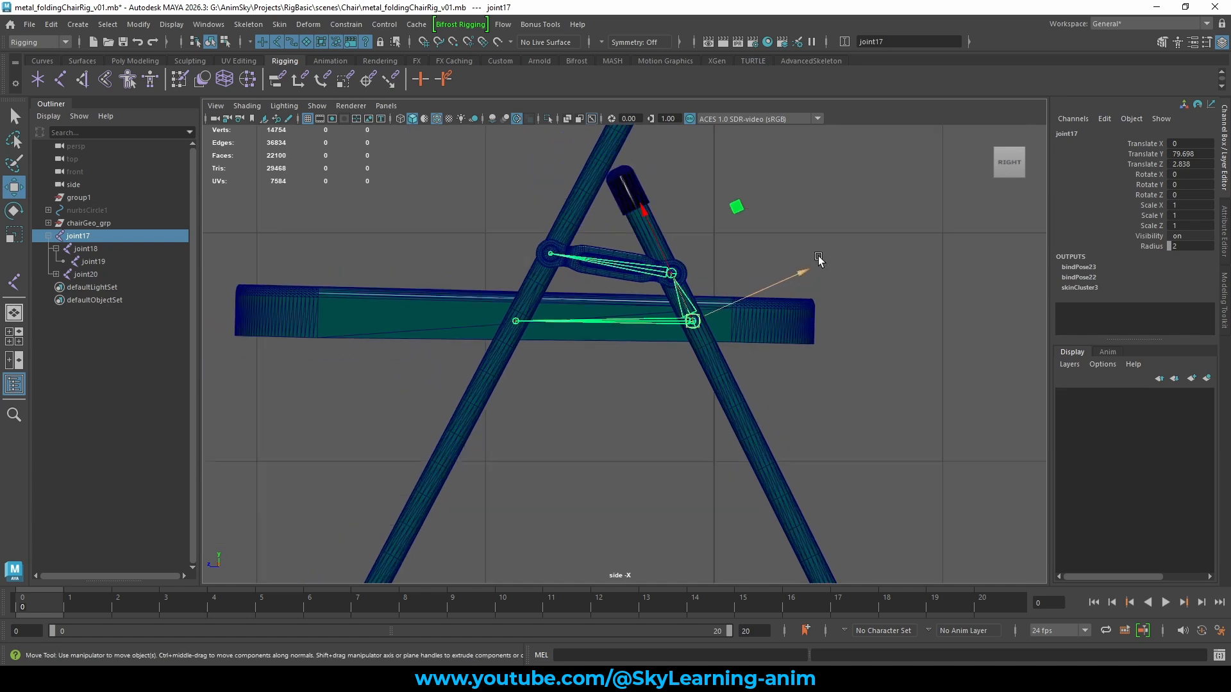
pyautogui.click(818, 258)
# Try moving joint17 in the perspective view to see which chair parts follow, and undo the move
pyautogui.press('space')
pyautogui.press('space')
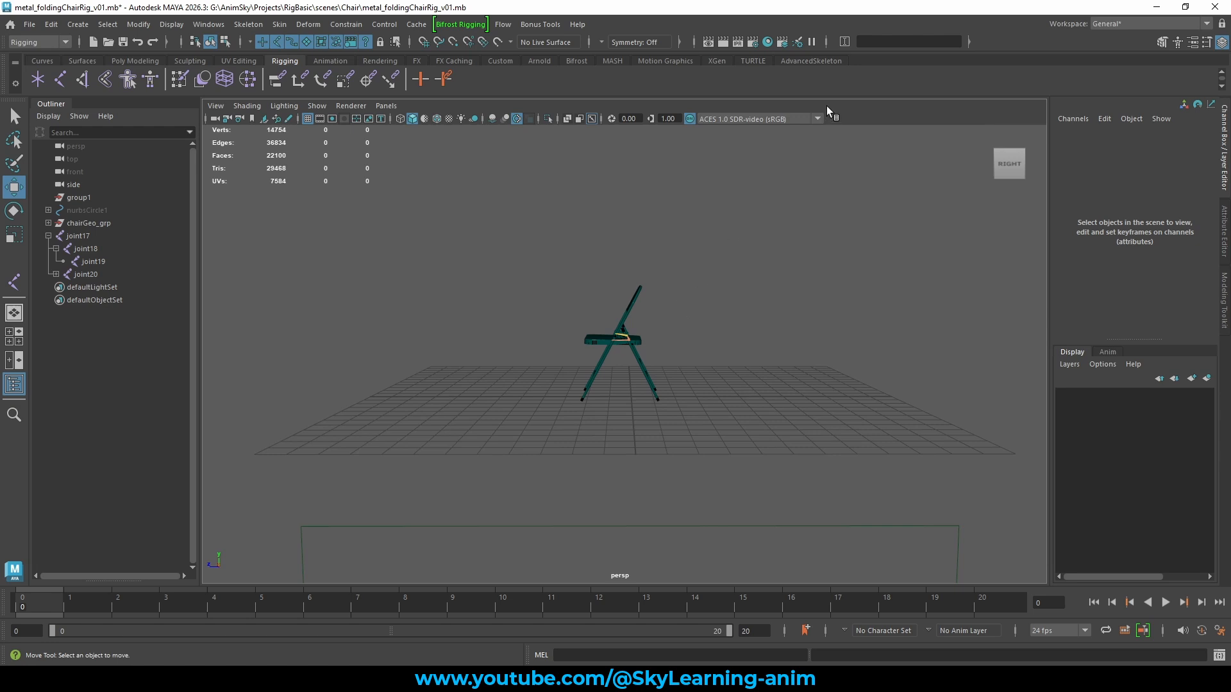
pyautogui.keyDown('alt'); pyautogui.moveTo(696, 283); pyautogui.dragTo(670, 286); pyautogui.keyUp('alt')
pyautogui.keyDown('alt'); pyautogui.moveTo(848, 357); pyautogui.dragTo(783, 322, button='right'); pyautogui.keyUp('alt')
pyautogui.click(633, 320)
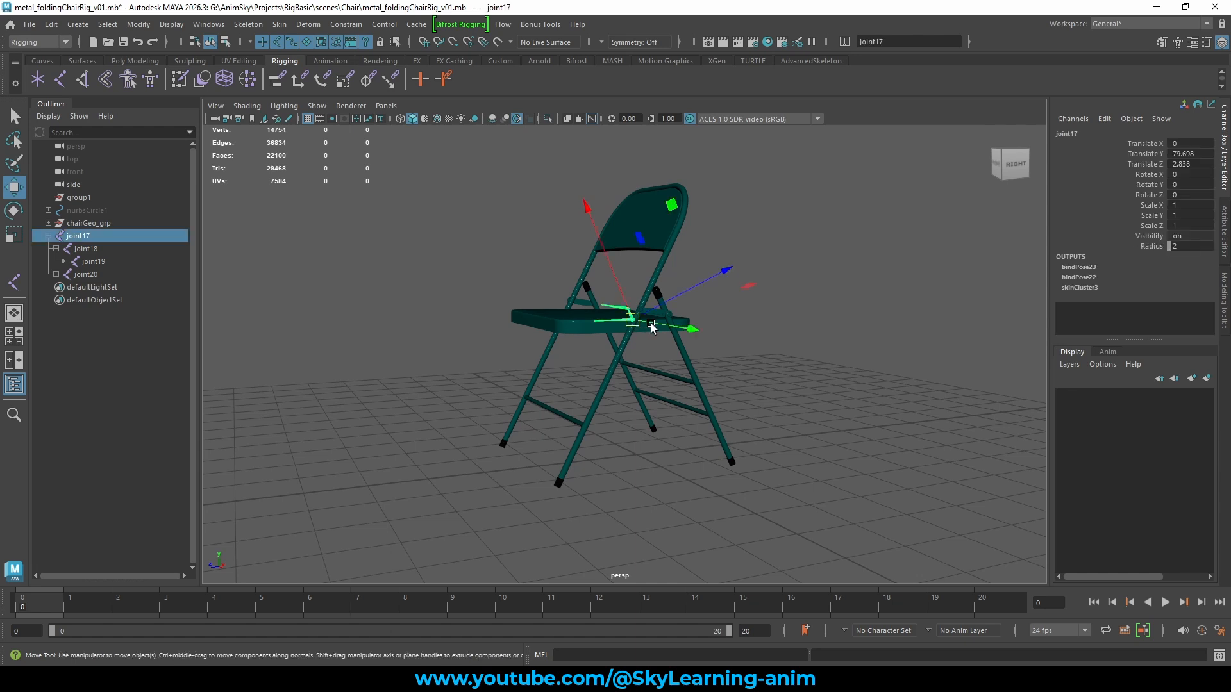
pyautogui.moveTo(672, 286); pyautogui.dragTo(743, 383, button='middle')
pyautogui.hotkey('ctrl', 'z')
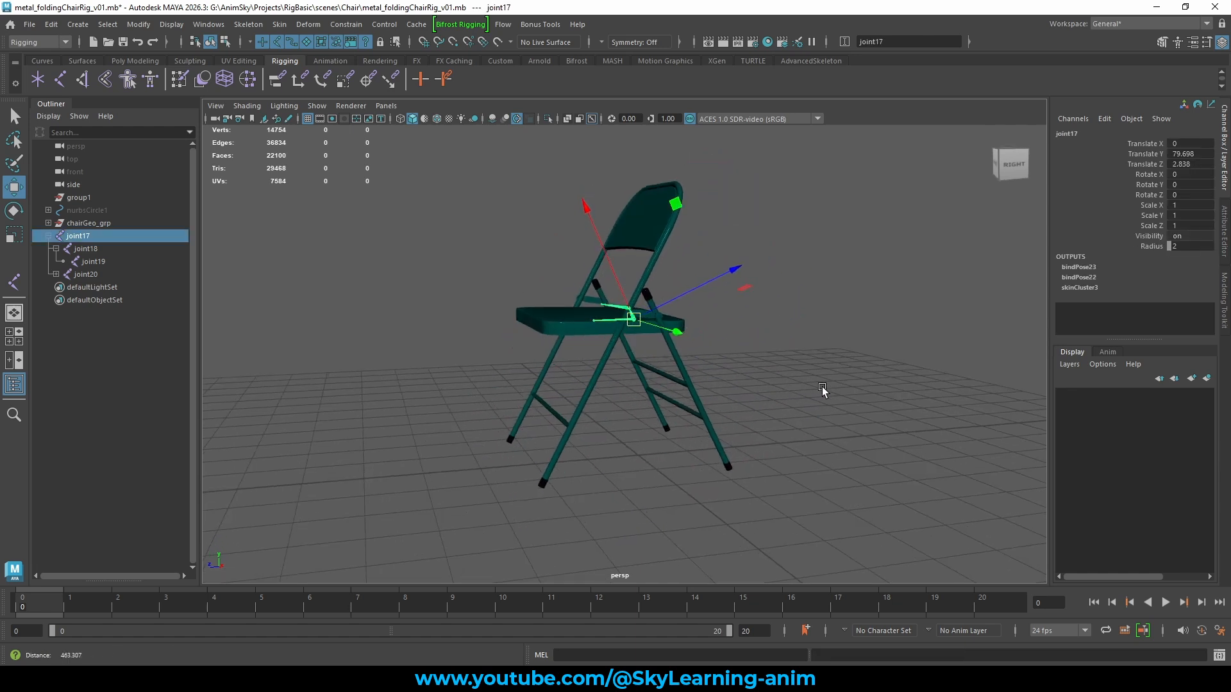
# Bind the chair's seat mesh to joint20 with Bind Skin
pyautogui.keyDown('alt'); pyautogui.moveTo(819, 386); pyautogui.dragTo(844, 352, button='right'); pyautogui.keyUp('alt')
pyautogui.click(844, 352)
pyautogui.click(606, 303)
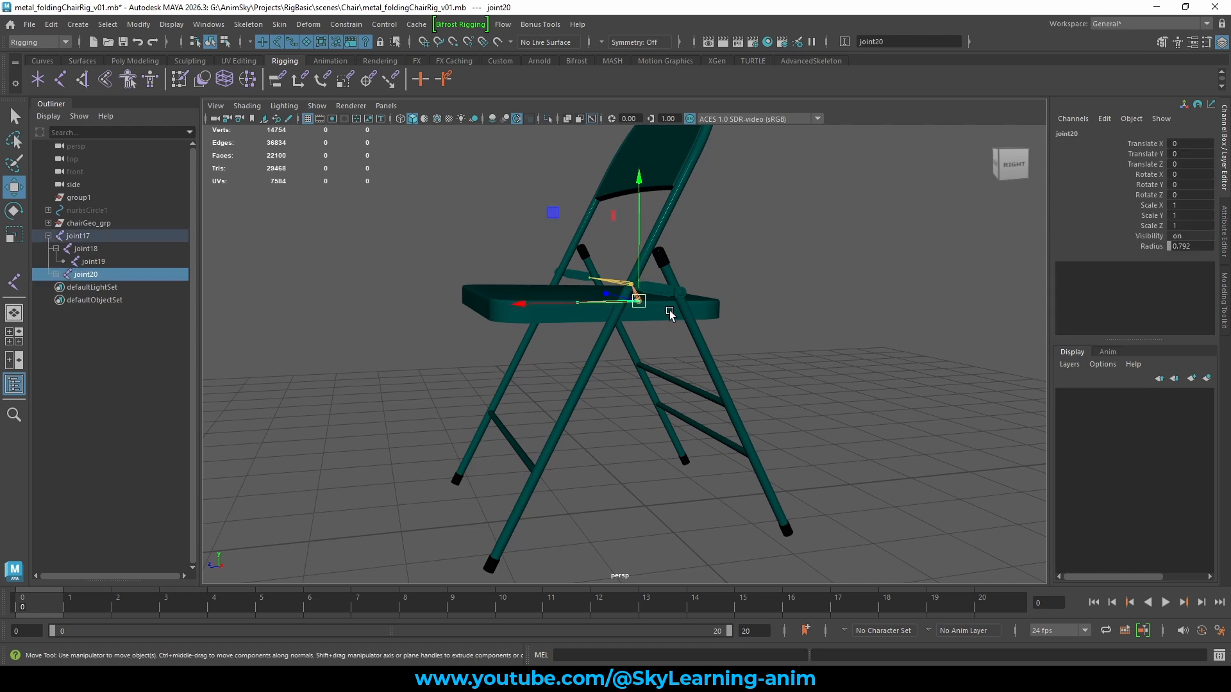
pyautogui.press('q')
pyautogui.keyDown('alt'); pyautogui.moveTo(775, 335); pyautogui.dragTo(598, 291); pyautogui.keyUp('alt')
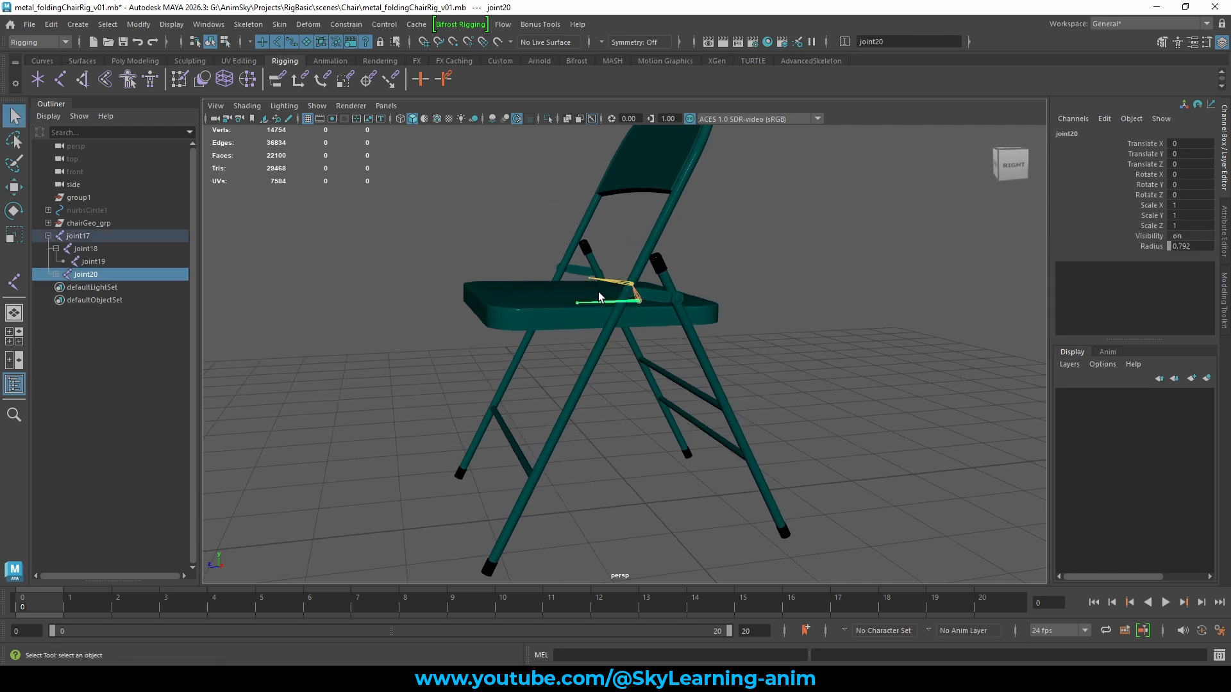
pyautogui.keyDown('shift'); pyautogui.click(529, 325); pyautogui.keyUp('shift')
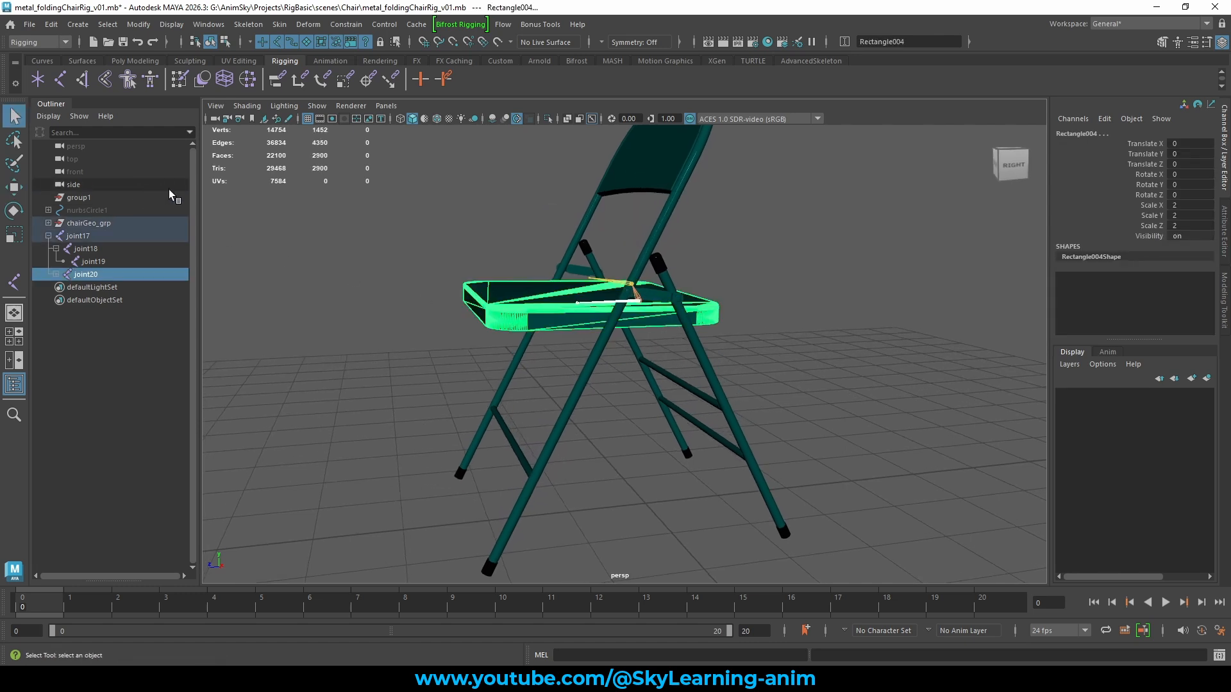
pyautogui.click(298, 25)
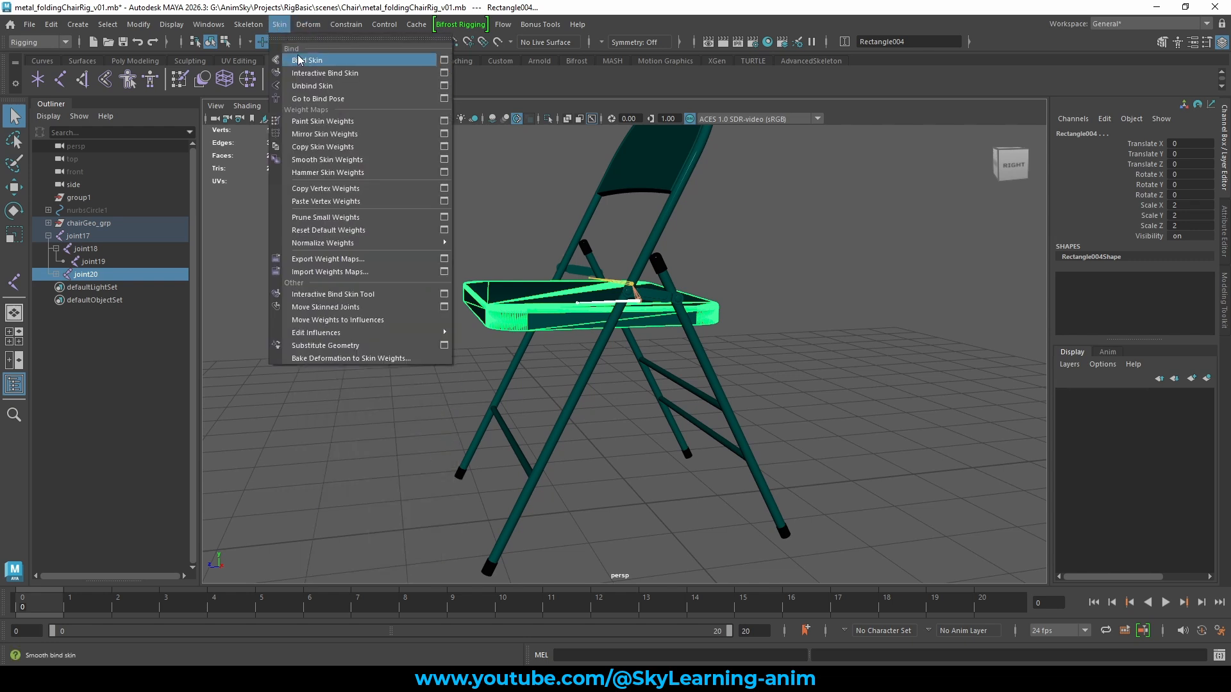
pyautogui.click(301, 52)
pyautogui.click(760, 267)
# Test the seat binding by moving joint17 in the perspective view, and undo the move
pyautogui.click(638, 295)
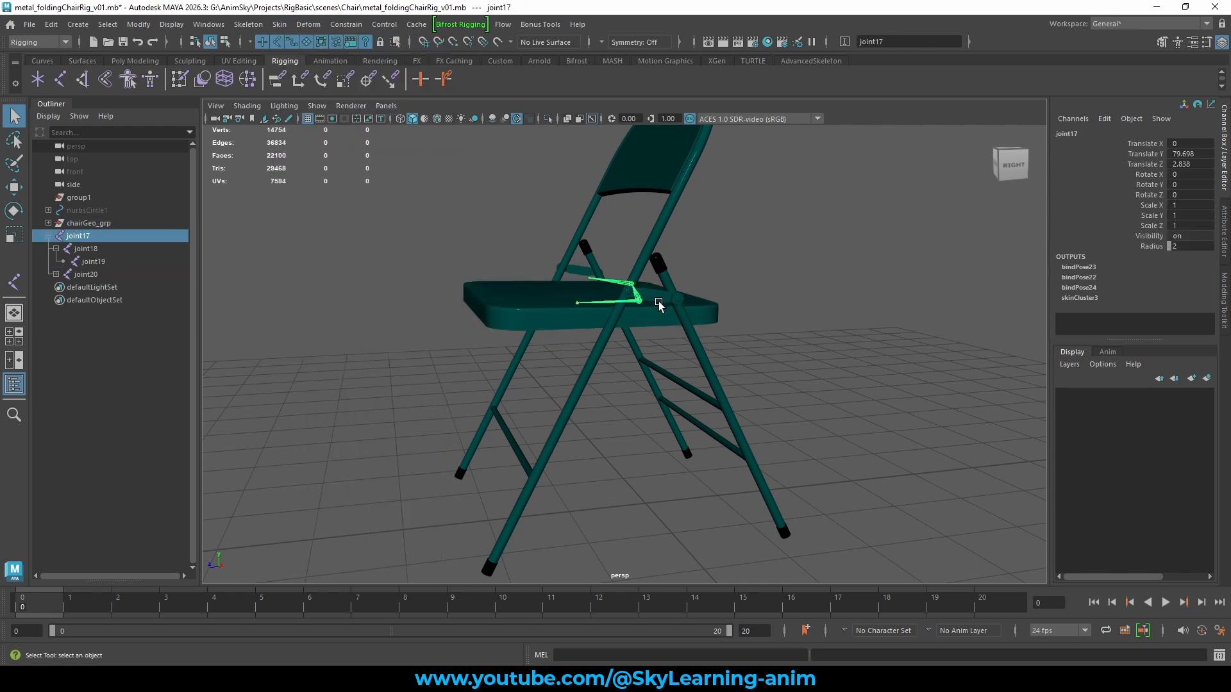
pyautogui.press('w')
pyautogui.keyDown('alt'); pyautogui.moveTo(677, 290); pyautogui.dragTo(680, 324); pyautogui.keyUp('alt')
pyautogui.hotkey('ctrl', 'z')
pyautogui.scroll(-6, 710, 328)
pyautogui.keyDown('alt'); pyautogui.moveTo(762, 311); pyautogui.dragTo(873, 425); pyautogui.keyUp('alt')
# In the side view, rotate joint17 about its Y axis to about -26.8 degrees so the rear leg stands upright
pyautogui.press('space')
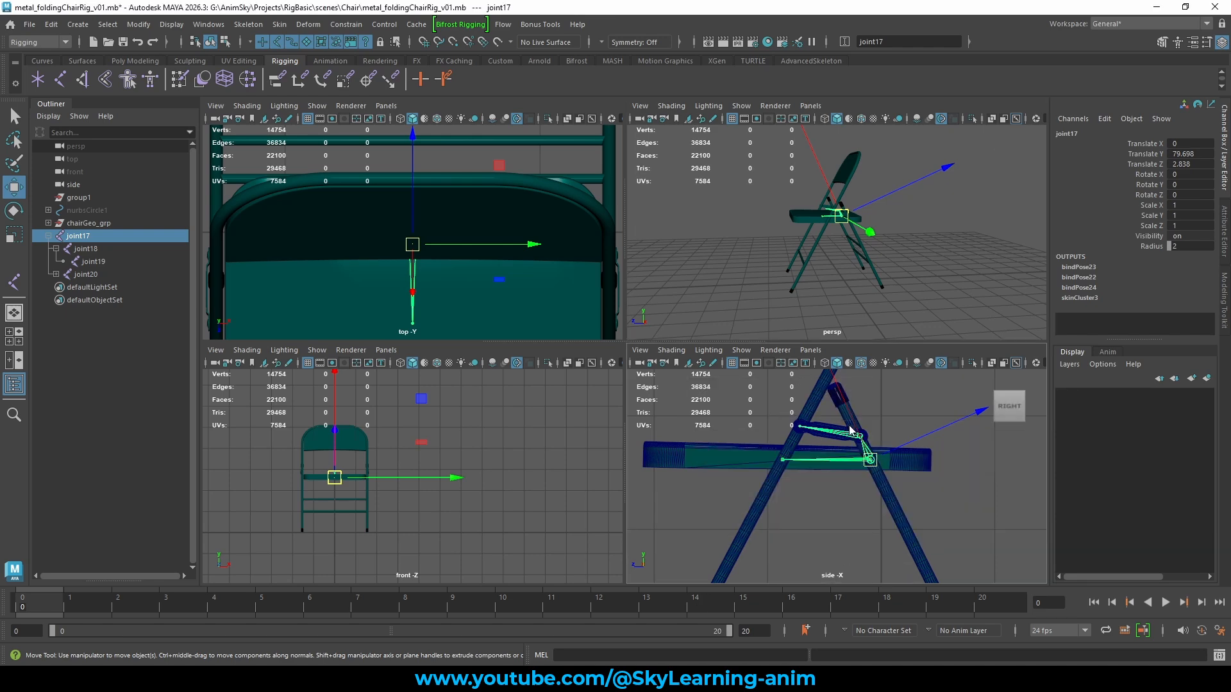
pyautogui.press('space')
pyautogui.scroll(-5, 843, 421)
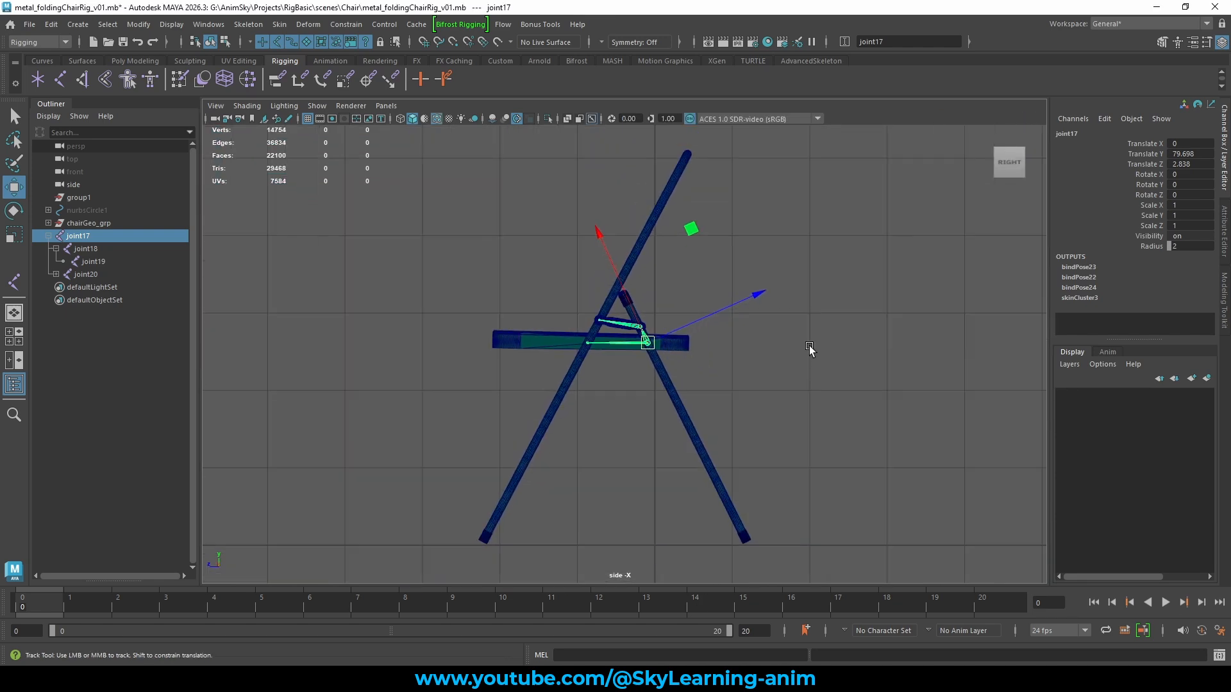
pyautogui.scroll(-2, 811, 346)
pyautogui.press('e')
pyautogui.scroll(3, 813, 346)
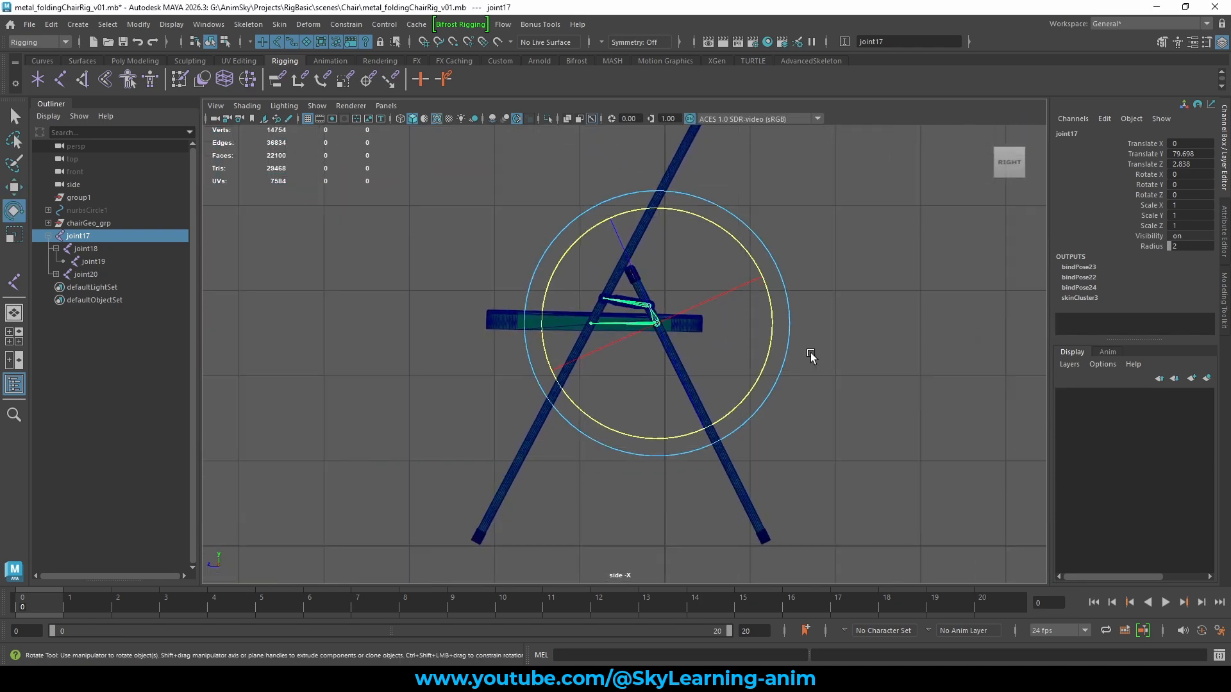
pyautogui.moveTo(720, 214); pyautogui.dragTo(781, 231)
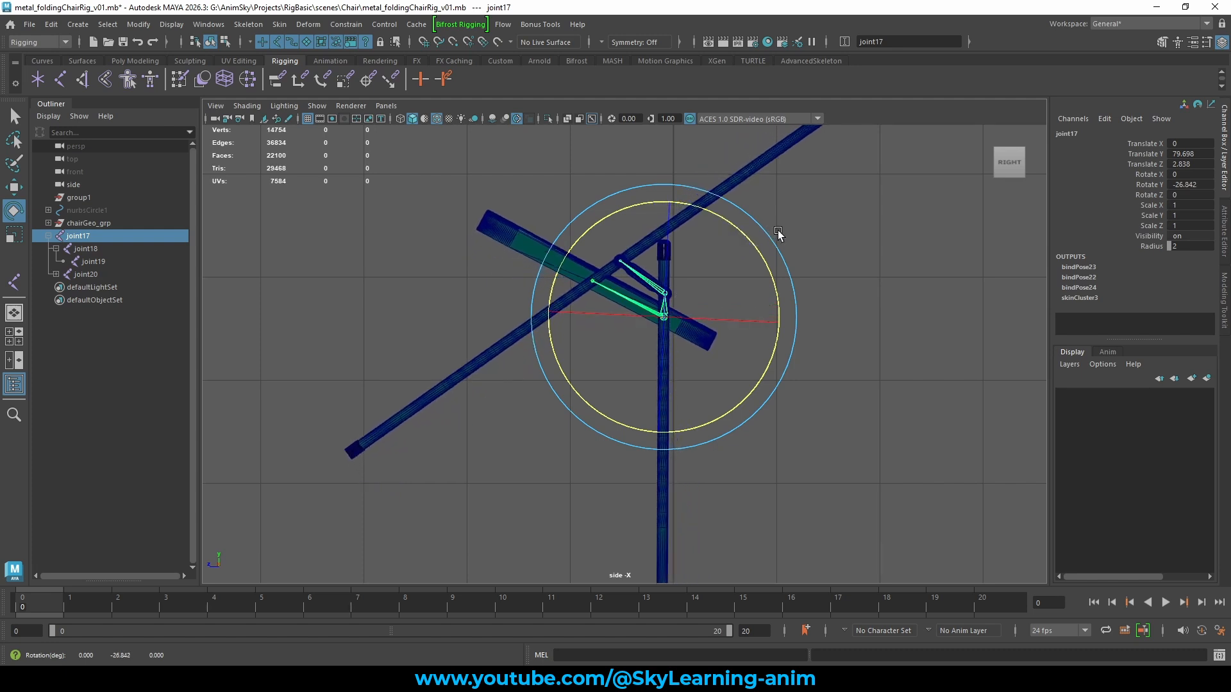
# Rotate joint18 to swing the bracket up alongside the rear leg
pyautogui.press('w')
pyautogui.click(794, 256)
pyautogui.click(645, 280)
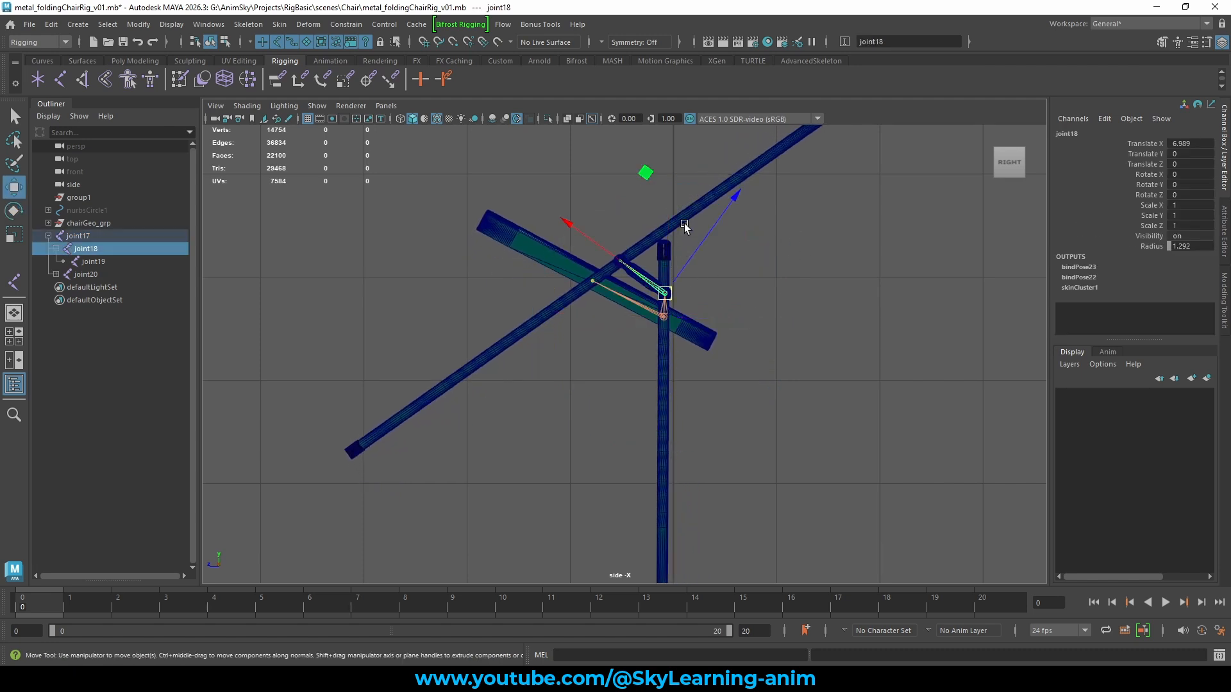
pyautogui.press('e')
pyautogui.moveTo(709, 199); pyautogui.dragTo(778, 239)
# Rotate joint19, the child of joint18, so the frame with the front leg stands upright beside the rear leg
pyautogui.press('Down')
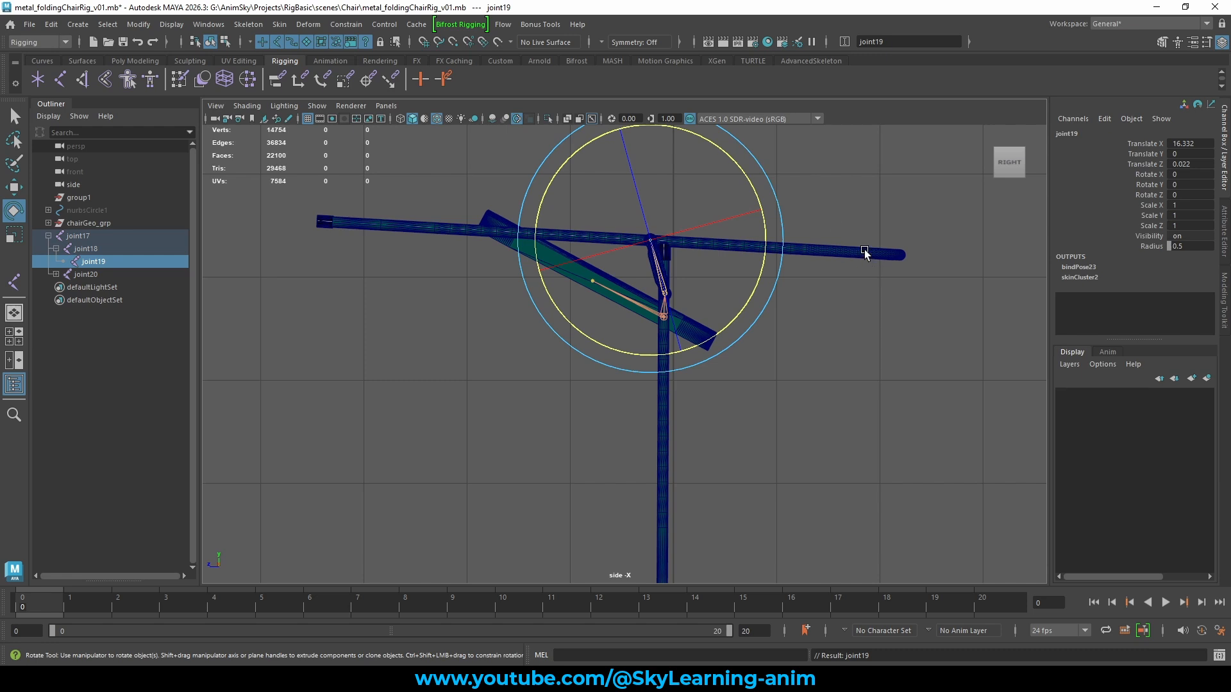
pyautogui.moveTo(864, 252); pyautogui.dragTo(711, 168, button='middle')
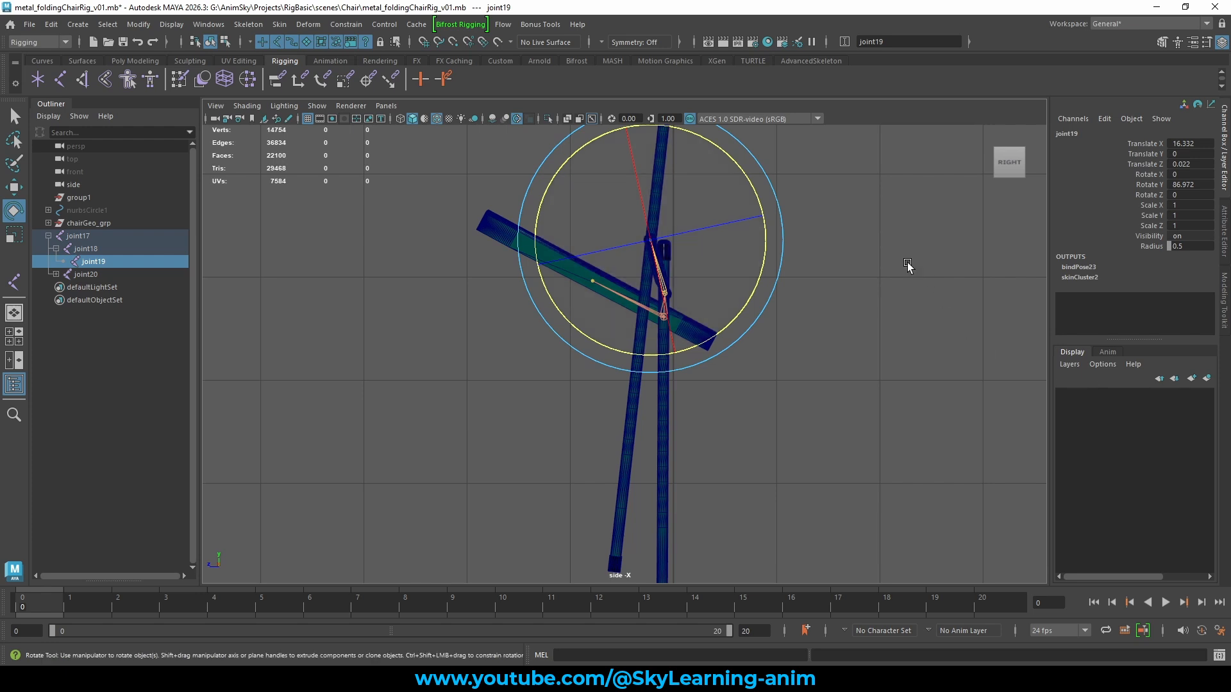
pyautogui.moveTo(898, 252); pyautogui.dragTo(901, 245, button='middle')
pyautogui.click(846, 288)
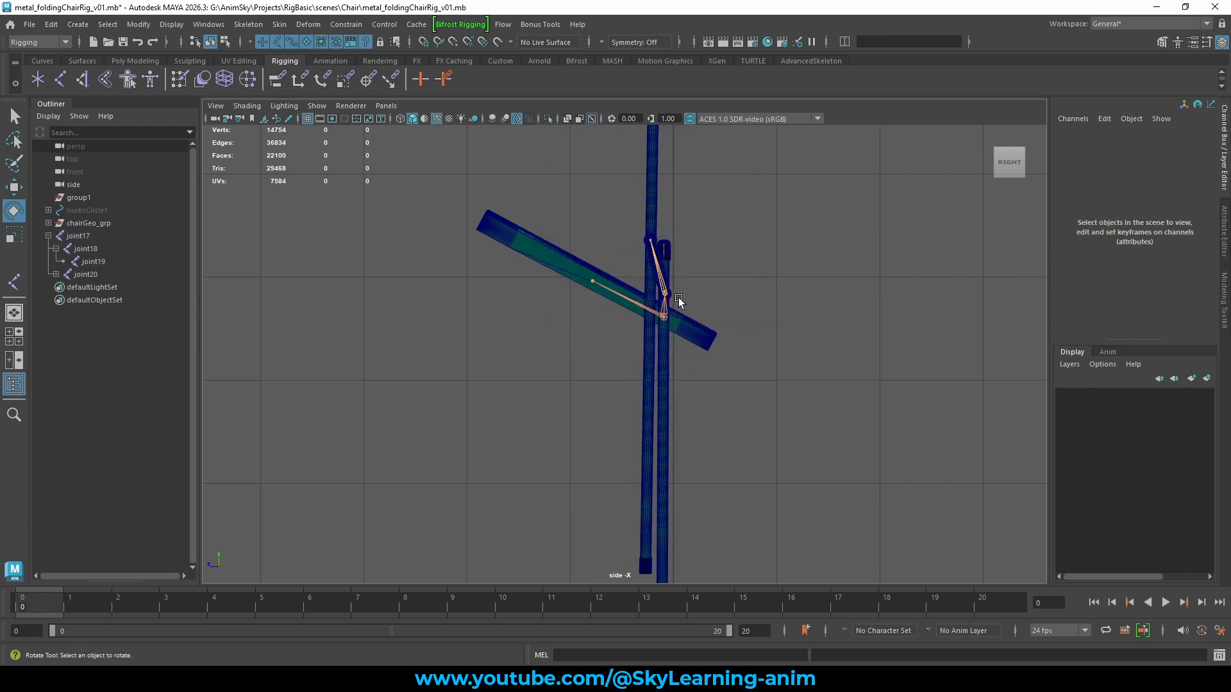
# Rotate joint20 about its Z axis to about 52.9 degrees to fold the seat up against the frame
pyautogui.click(610, 290)
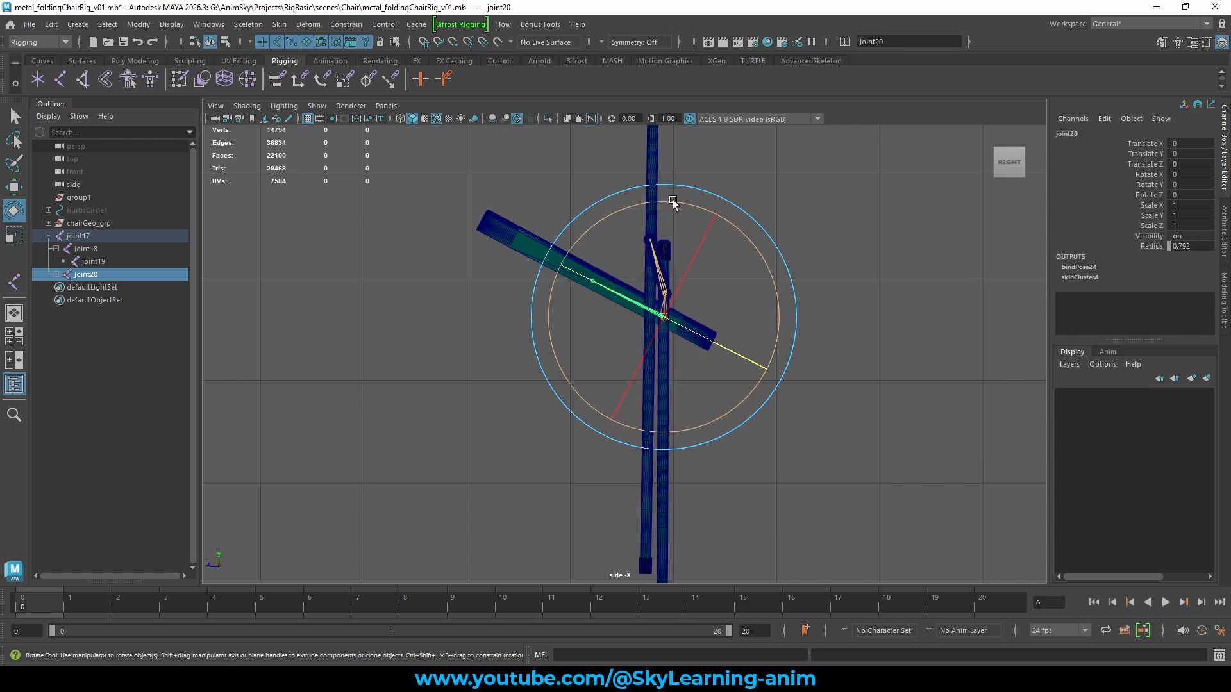
pyautogui.moveTo(671, 200); pyautogui.dragTo(798, 200)
pyautogui.press('space')
pyautogui.press('space')
pyautogui.keyDown('alt'); pyautogui.moveTo(791, 253); pyautogui.dragTo(833, 341, button='right'); pyautogui.keyUp('alt')
pyautogui.moveTo(651, 263); pyautogui.dragTo(890, 346)
pyautogui.press('w')
pyautogui.keyDown('alt'); pyautogui.moveTo(890, 346); pyautogui.dragTo(868, 274, button='right'); pyautogui.keyUp('alt')
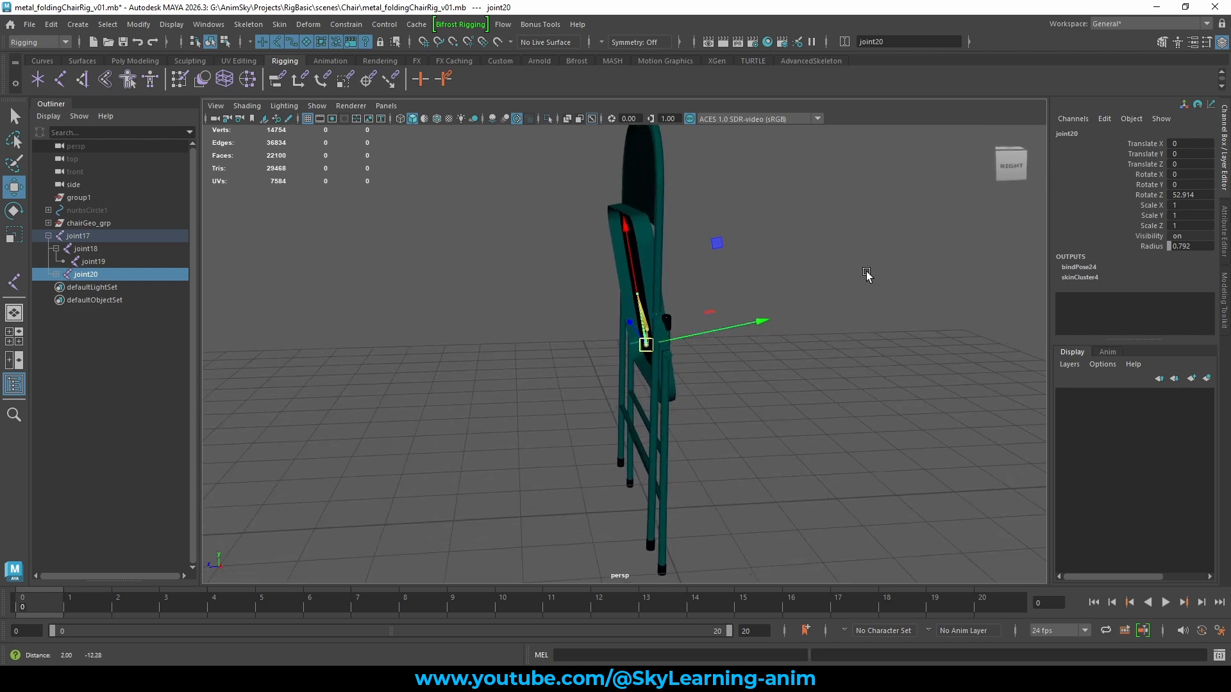
# Clear the selection and collapse the joint17 hierarchy
pyautogui.click(506, 325)
pyautogui.keyDown('alt'); pyautogui.moveTo(506, 324); pyautogui.dragTo(677, 378); pyautogui.keyUp('alt')
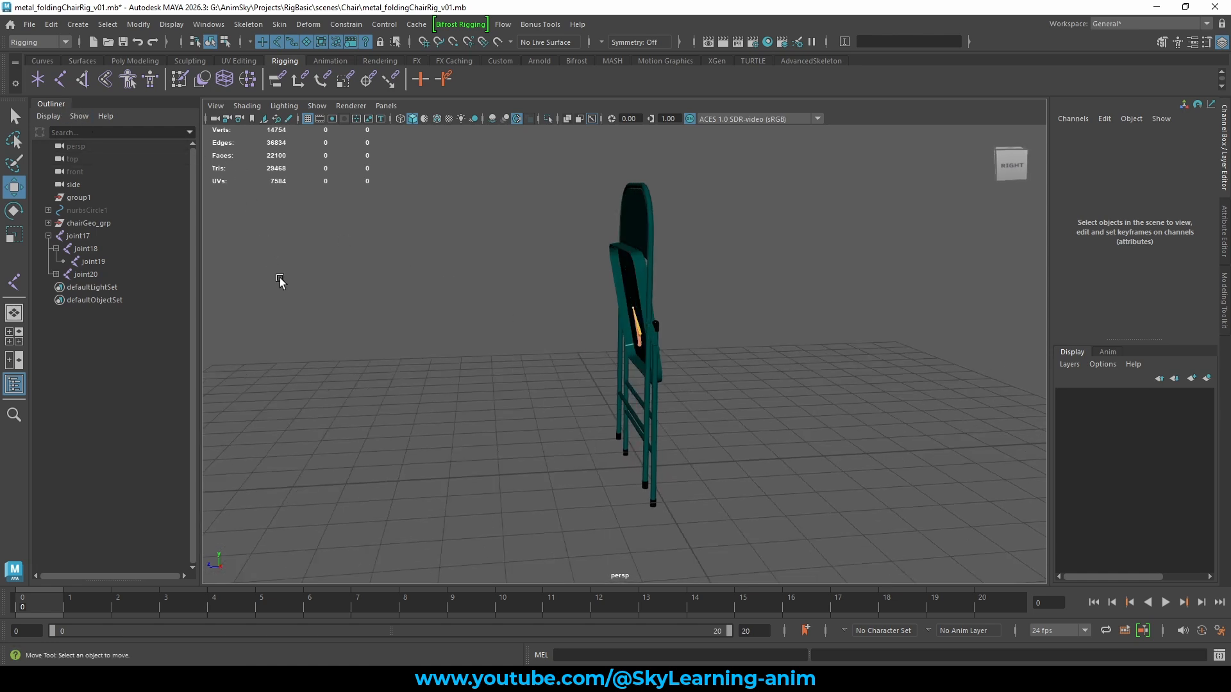
pyautogui.click(48, 236)
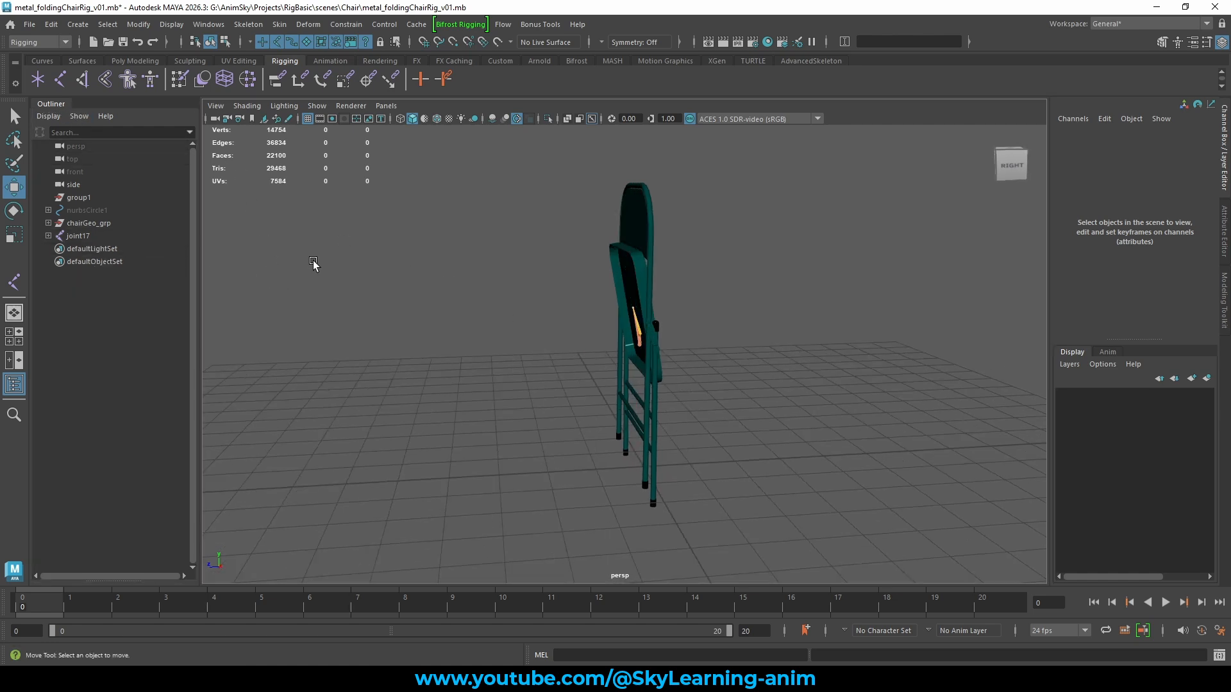
pyautogui.keyDown('alt'); pyautogui.moveTo(368, 299); pyautogui.dragTo(452, 328); pyautogui.keyUp('alt')
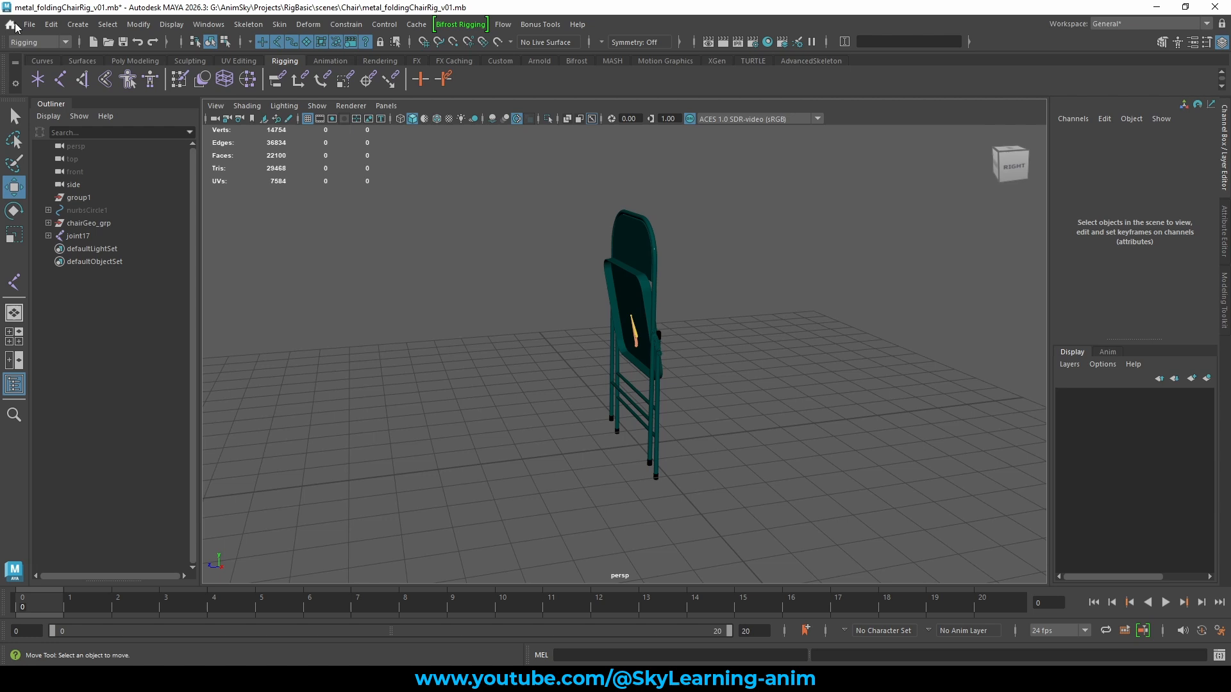
# Create a NURBS circle at the scene origin beneath the chair
pyautogui.click(41, 61)
pyautogui.click(38, 79)
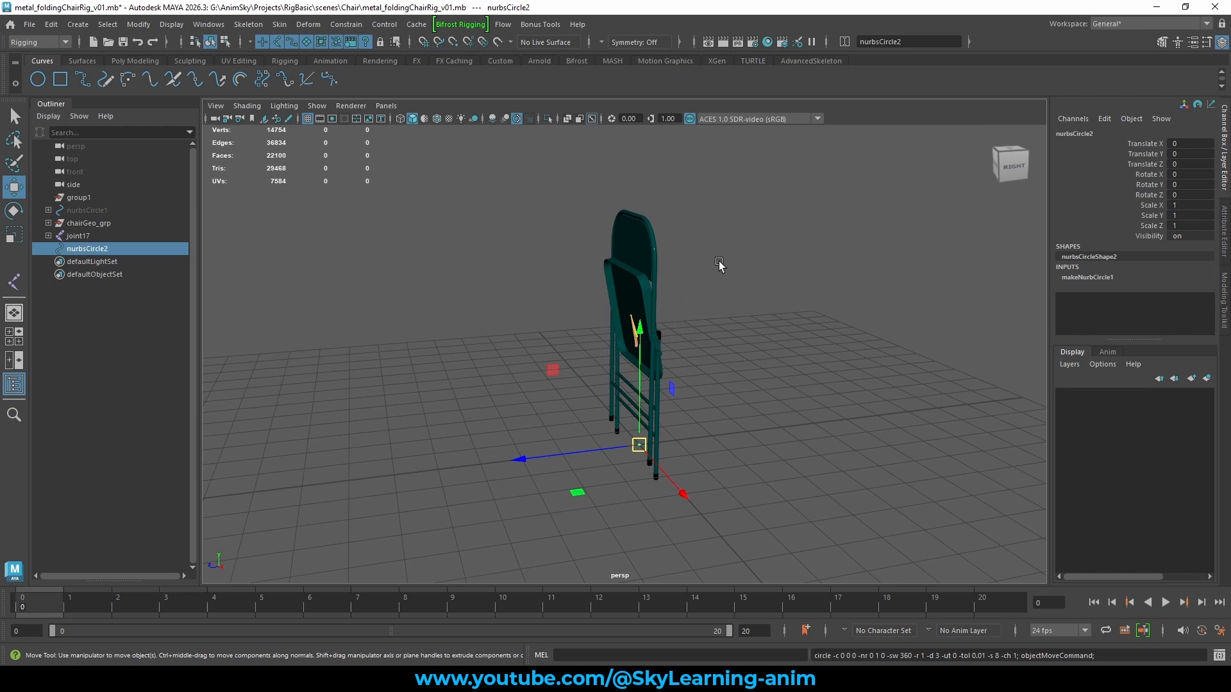
pyautogui.scroll(1, 673, 295)
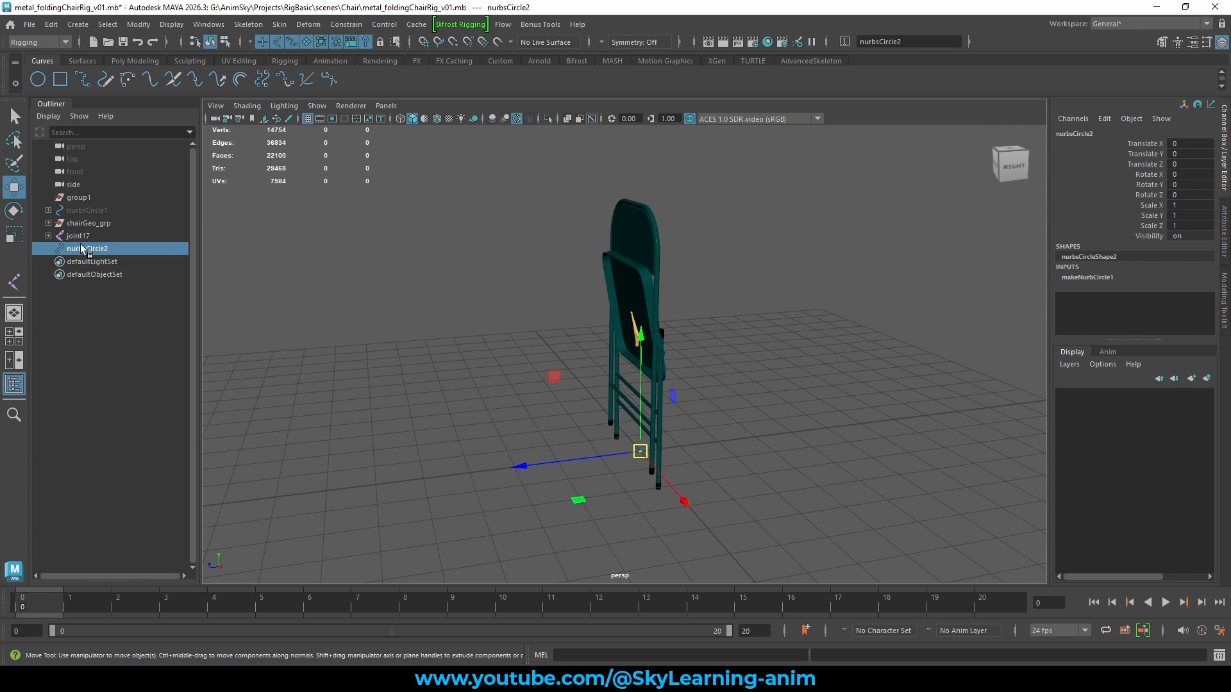
# Rename the new NURBS circle as char_ctrl
pyautogui.click(772, 371)
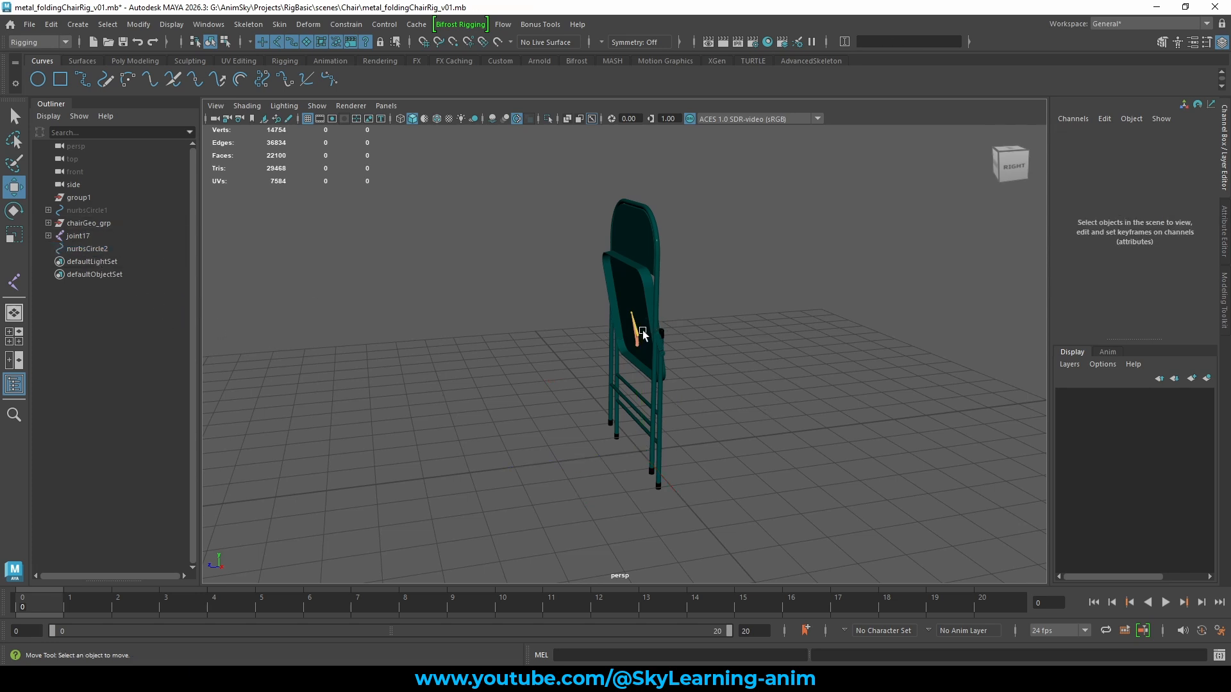
pyautogui.click(94, 249)
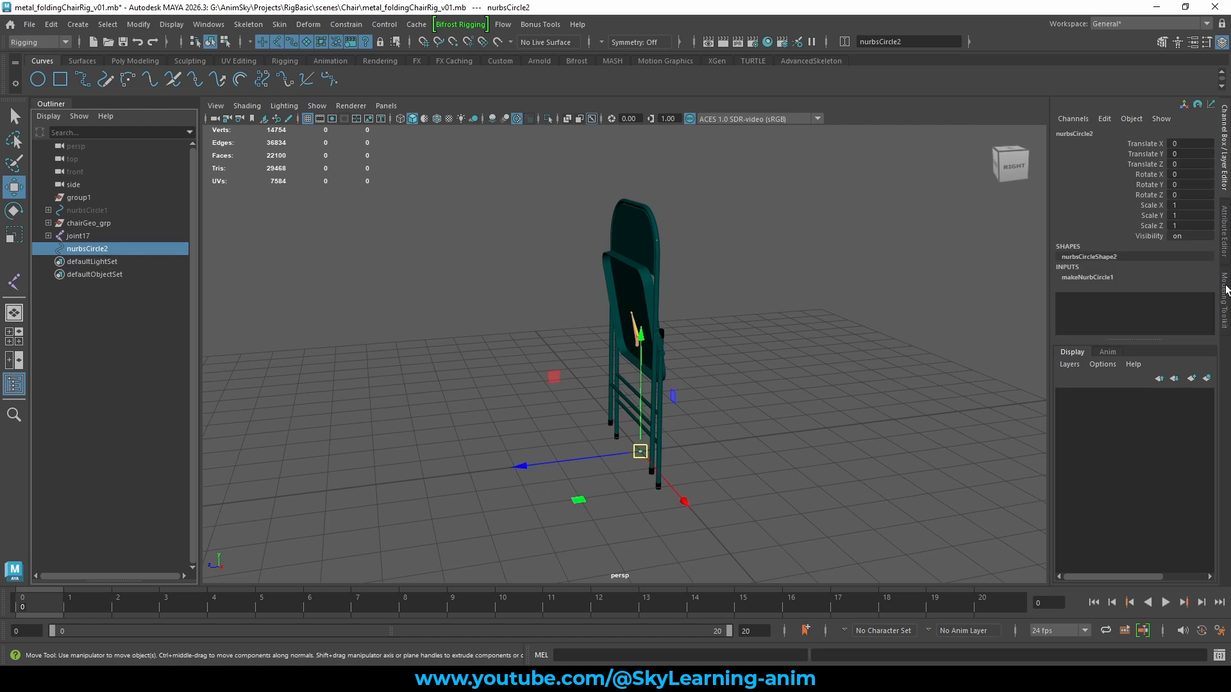
pyautogui.doubleClick(123, 241)
pyautogui.click(117, 252)
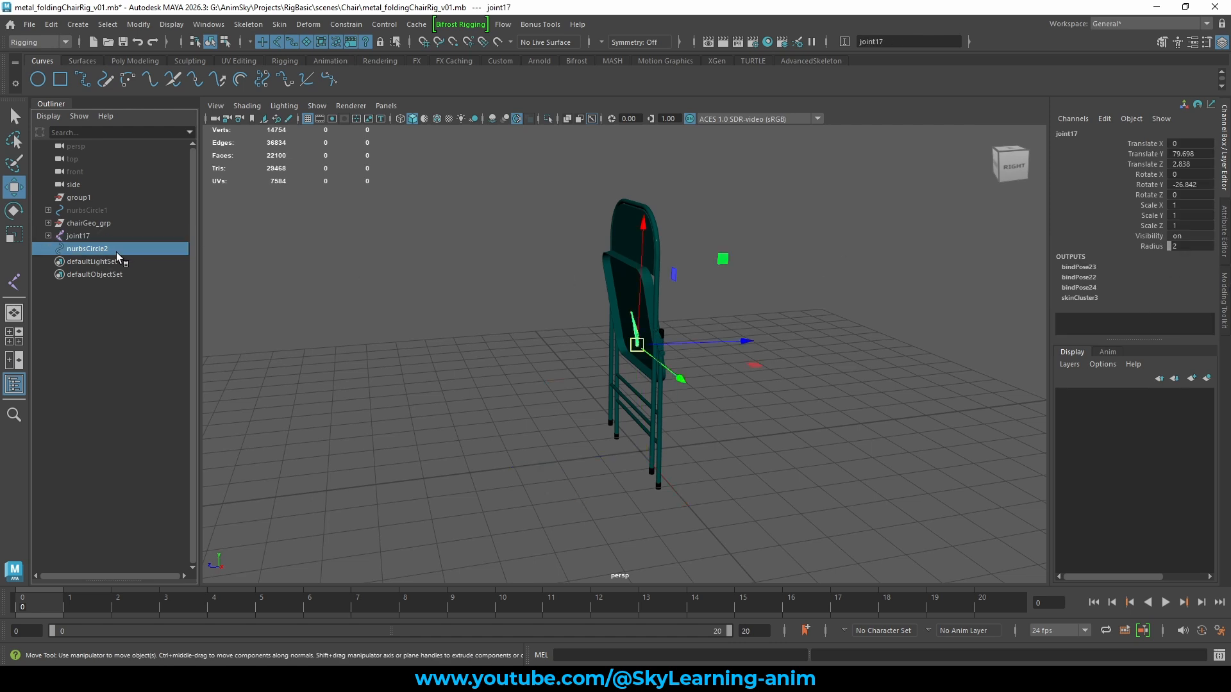
pyautogui.doubleClick(121, 250)
pyautogui.write('c')
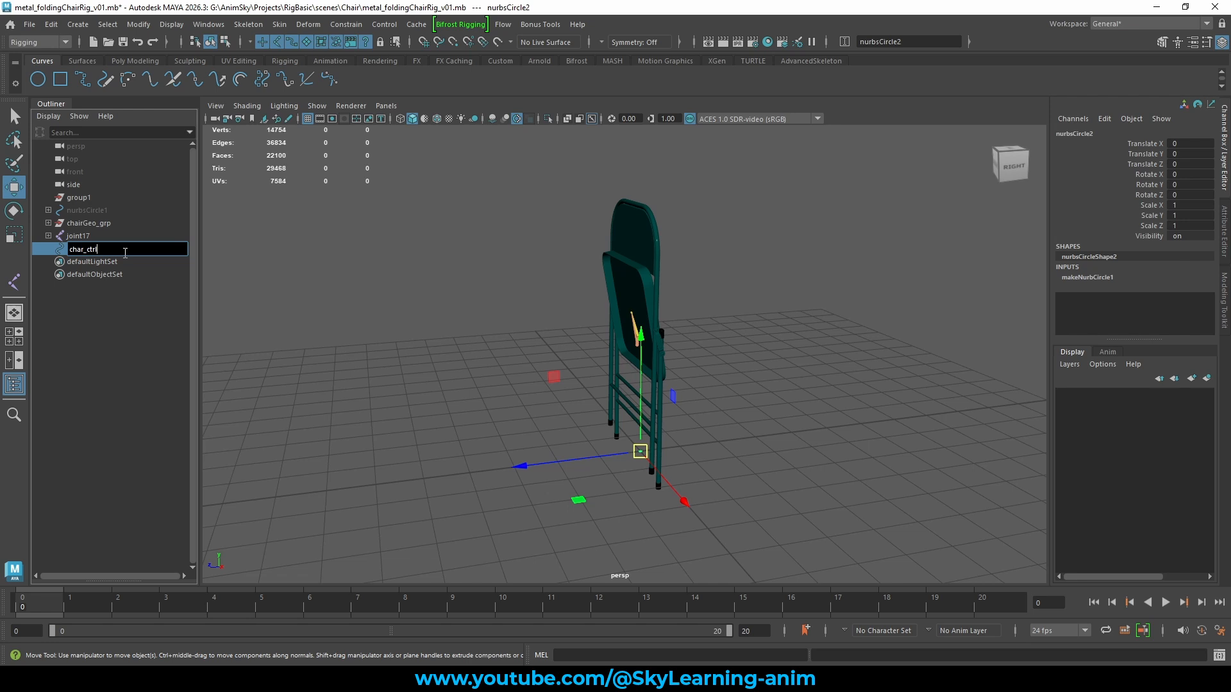
pyautogui.write('har_ctrl')
pyautogui.press('Return')
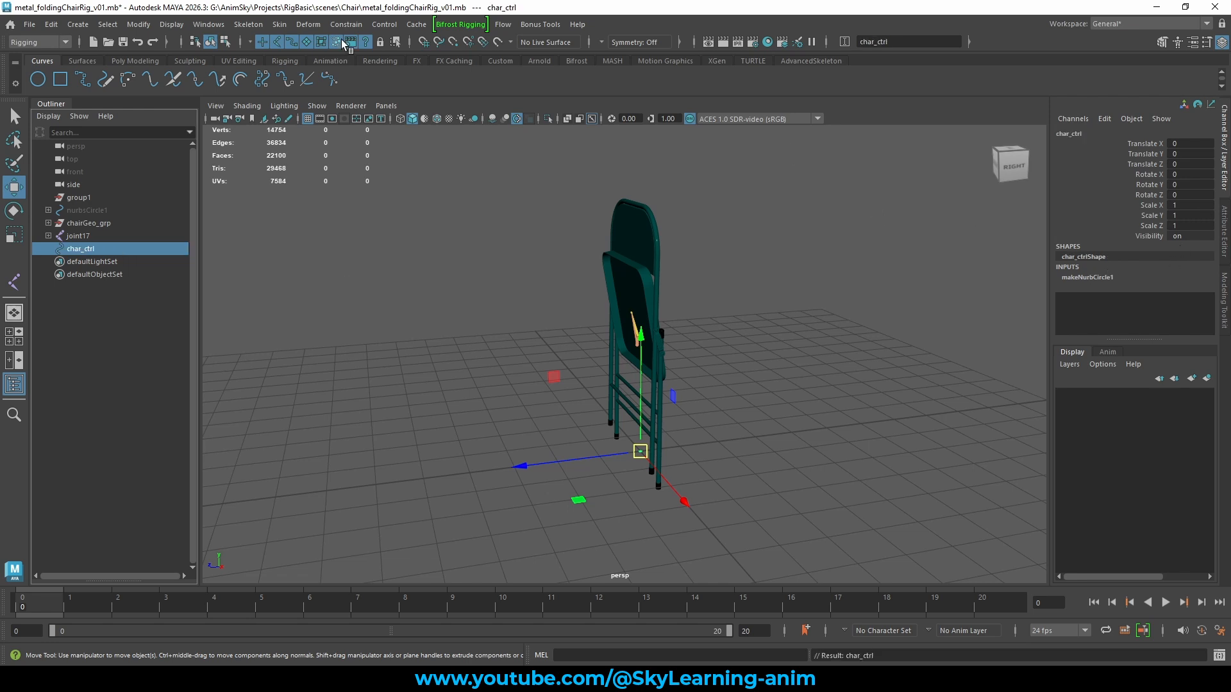
# Set the radius of the char_ctrl circle to 50
pyautogui.click(1122, 278)
pyautogui.scroll(-2, 1136, 287)
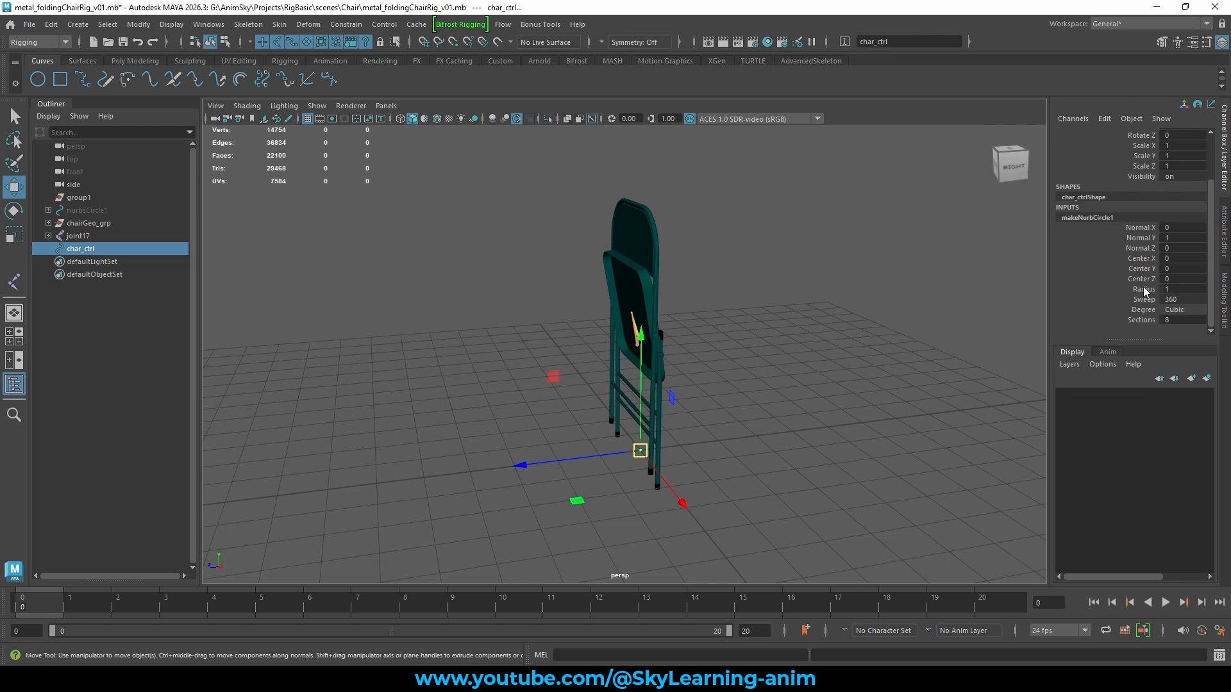
pyautogui.click(1144, 289)
pyautogui.moveTo(1126, 320); pyautogui.dragTo(1041, 361, button='middle')
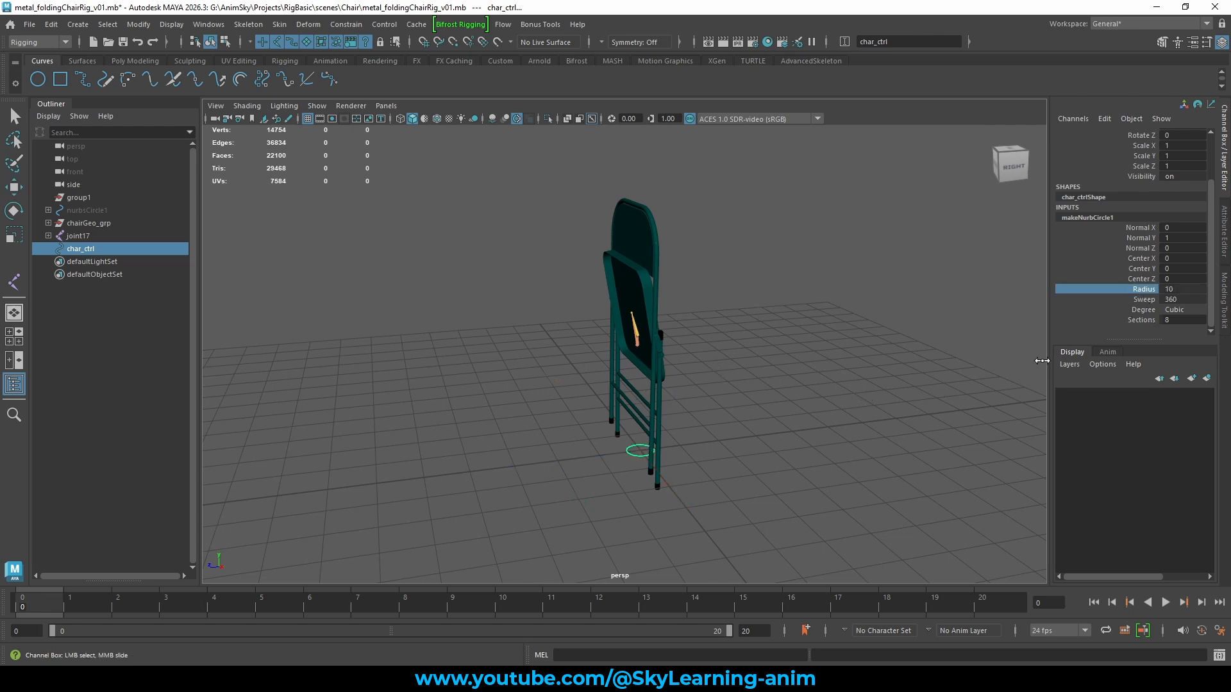
pyautogui.doubleClick(1182, 289)
pyautogui.write('50')
pyautogui.press('Return')
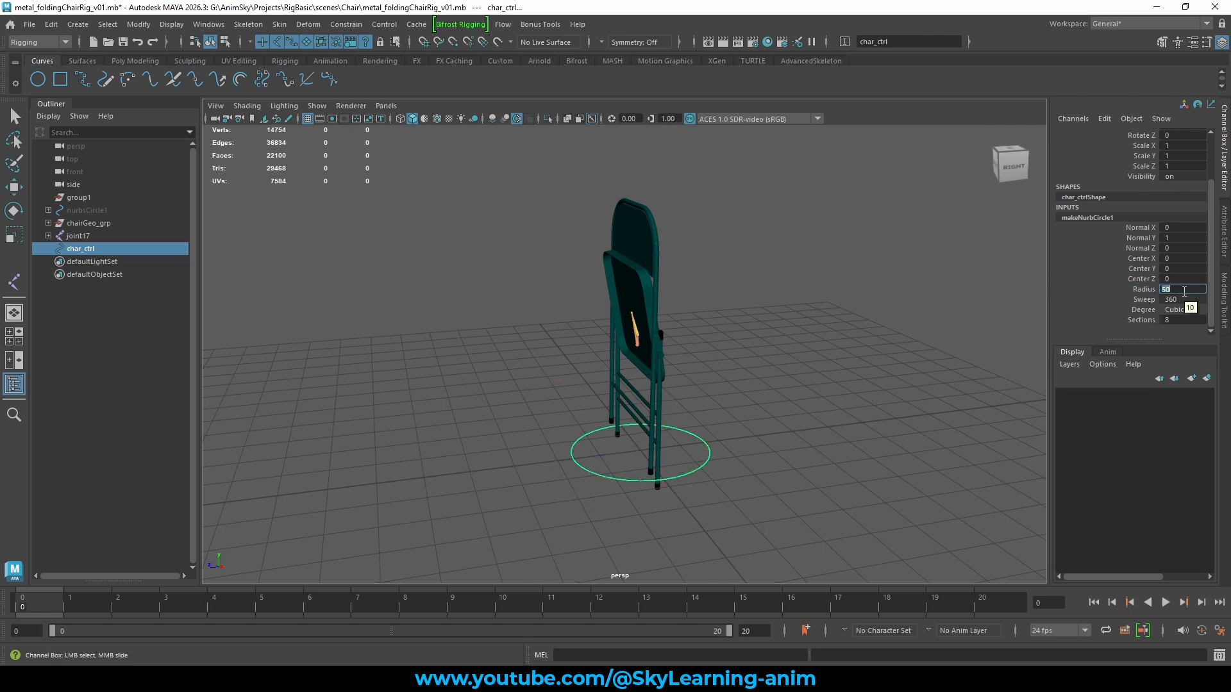
# Set the radius of the char_ctrl circle to 70
pyautogui.click(1183, 290)
pyautogui.press('Return')
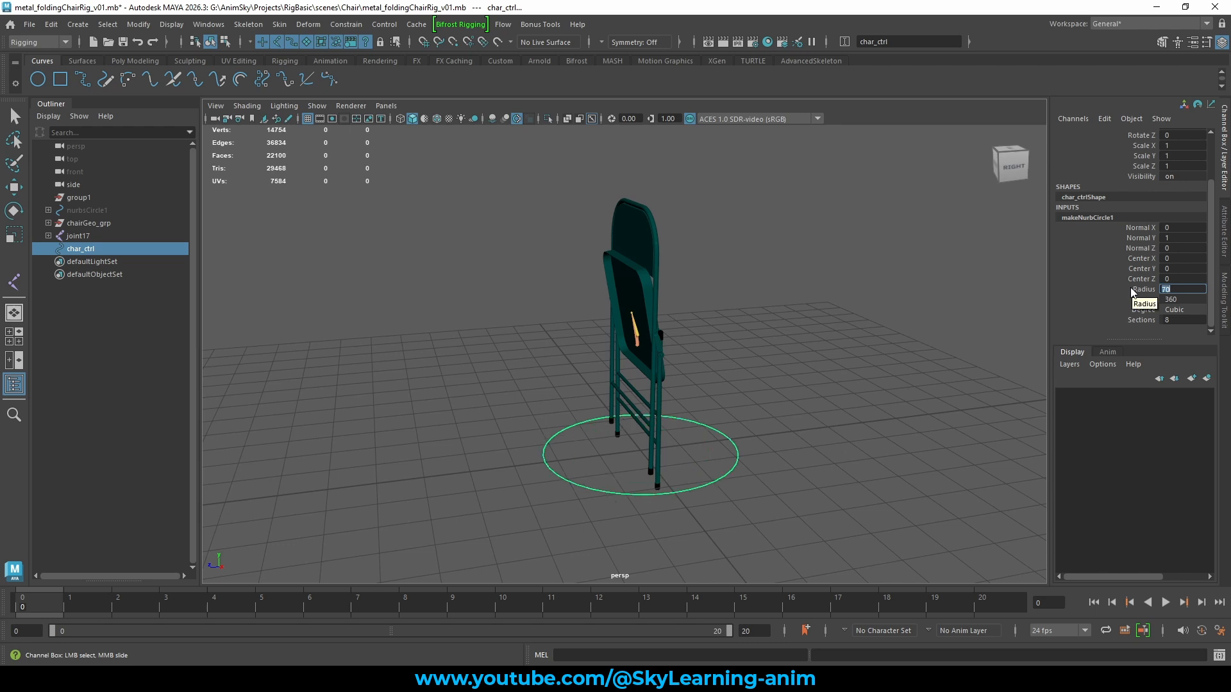
pyautogui.keyDown('alt'); pyautogui.moveTo(805, 297); pyautogui.dragTo(767, 294); pyautogui.keyUp('alt')
pyautogui.keyDown('alt'); pyautogui.moveTo(767, 294); pyautogui.dragTo(728, 279, button='middle'); pyautogui.keyUp('alt')
pyautogui.keyDown('alt'); pyautogui.moveTo(729, 278); pyautogui.dragTo(1012, 359, button='right'); pyautogui.keyUp('alt')
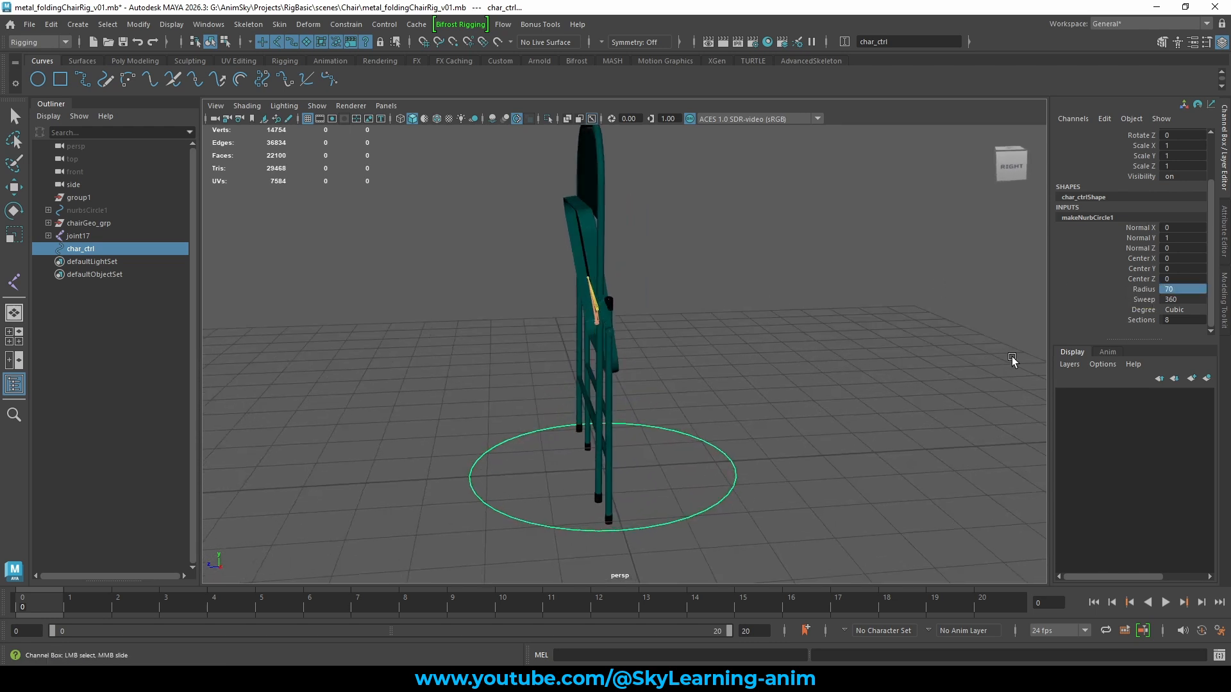
pyautogui.click(1144, 320)
pyautogui.keyDown('alt'); pyautogui.moveTo(783, 277); pyautogui.dragTo(942, 240); pyautogui.keyUp('alt')
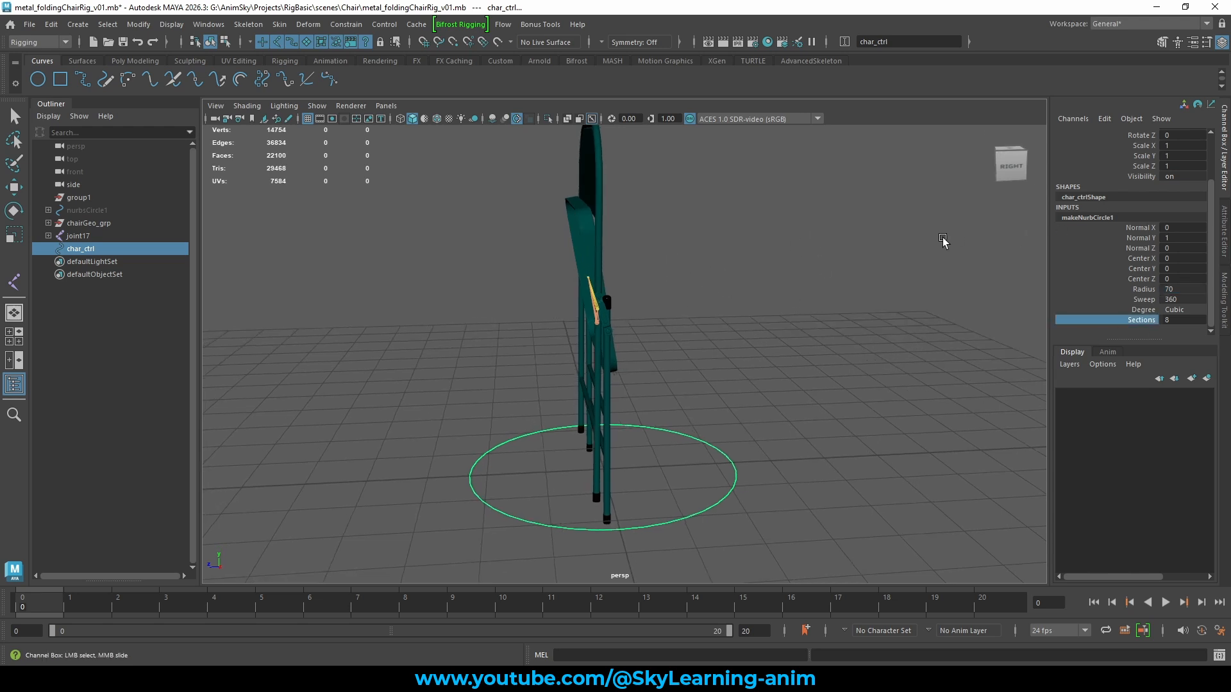
# Delete the construction history of the char_ctrl circle and activate the Move tool
pyautogui.click(51, 24)
pyautogui.moveTo(206, 183)
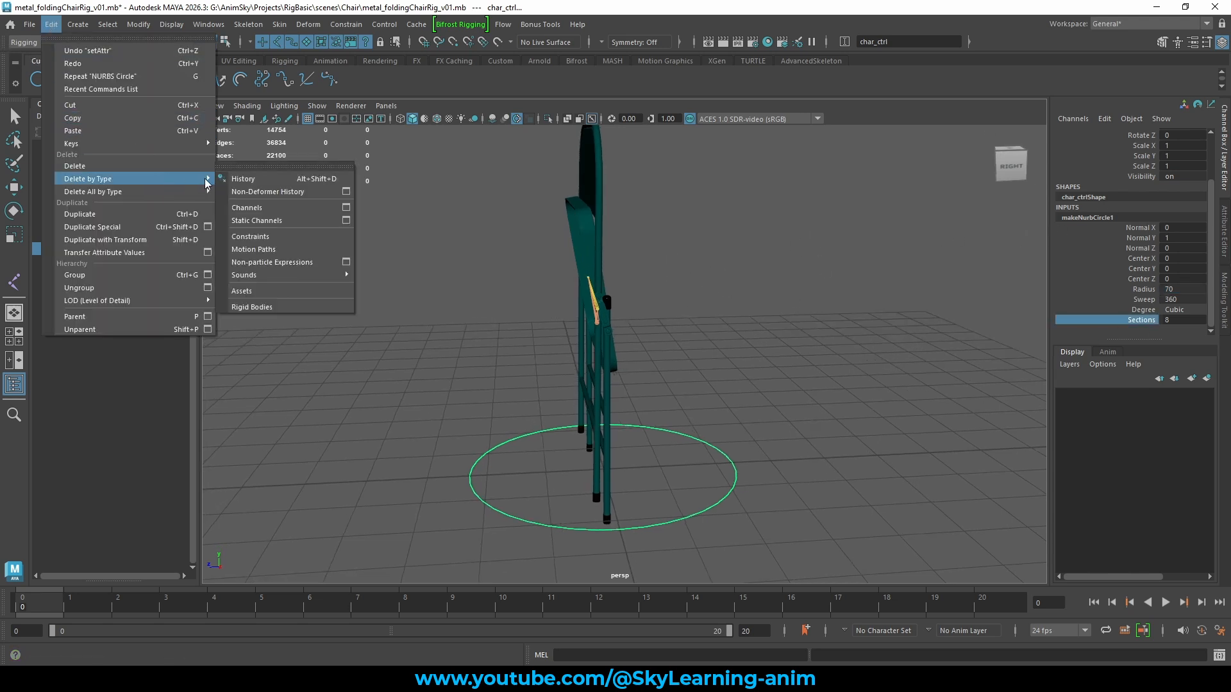
pyautogui.click(244, 179)
pyautogui.press('w')
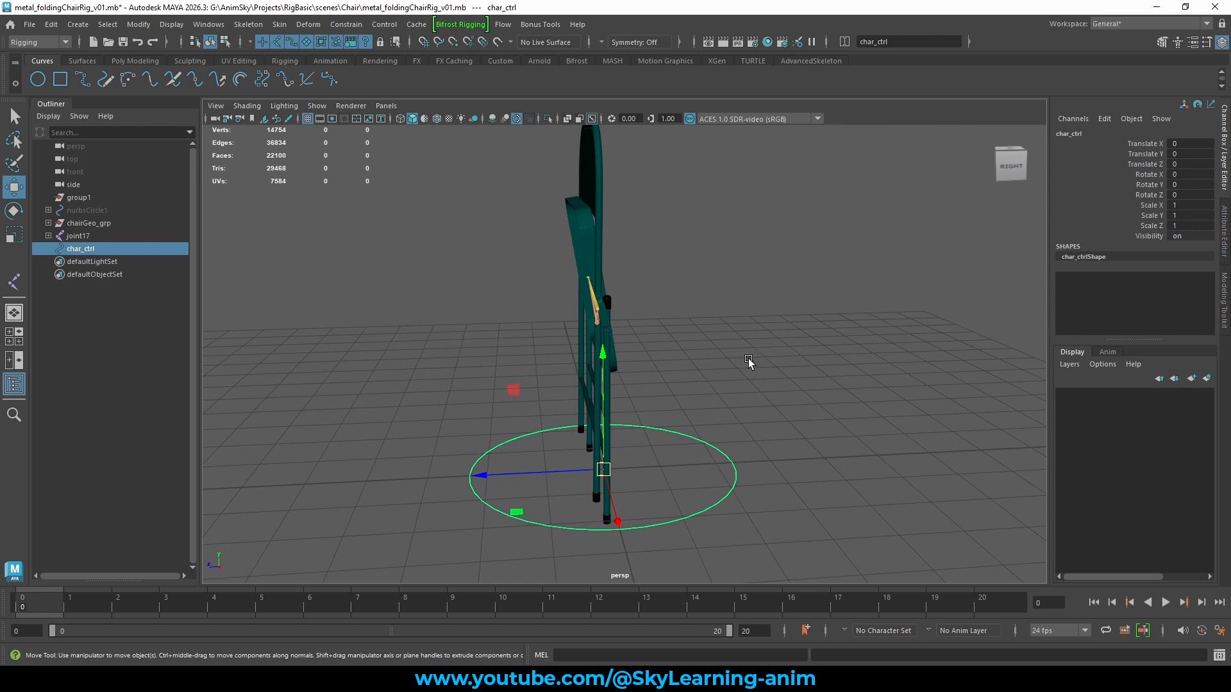
# Correct the circle's name to chair_ctrl and clear the selection
pyautogui.doubleClick(85, 249)
pyautogui.click(86, 250)
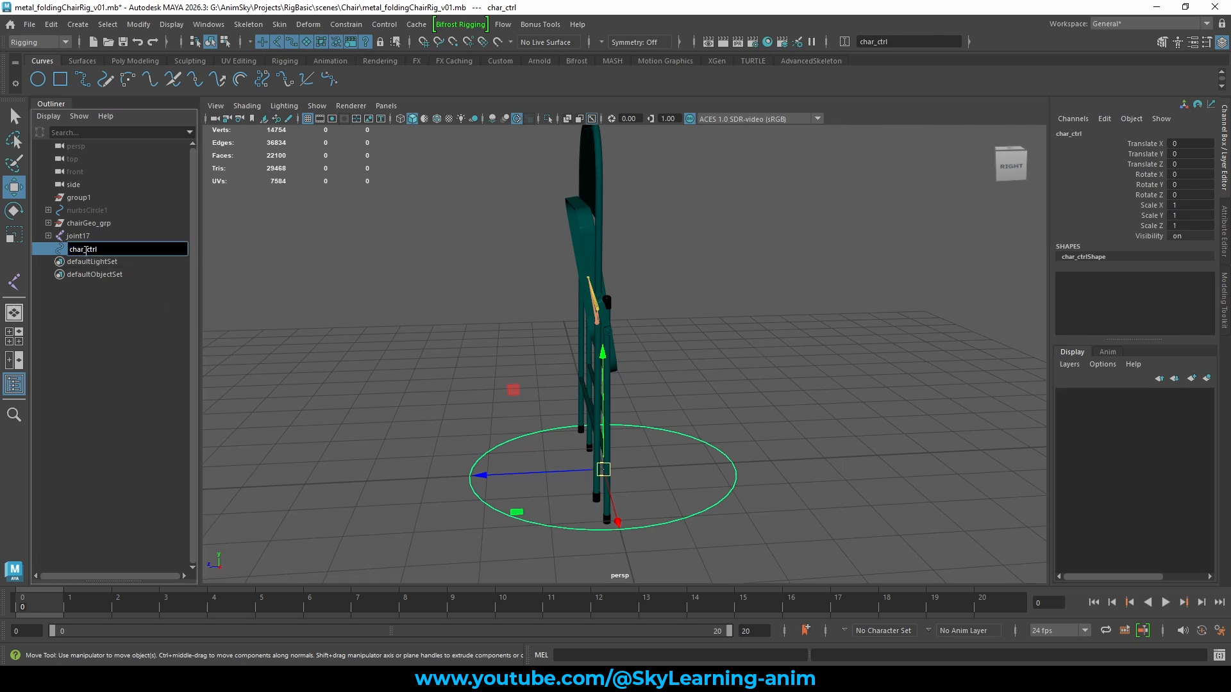
pyautogui.write('i')
pyautogui.press('Return')
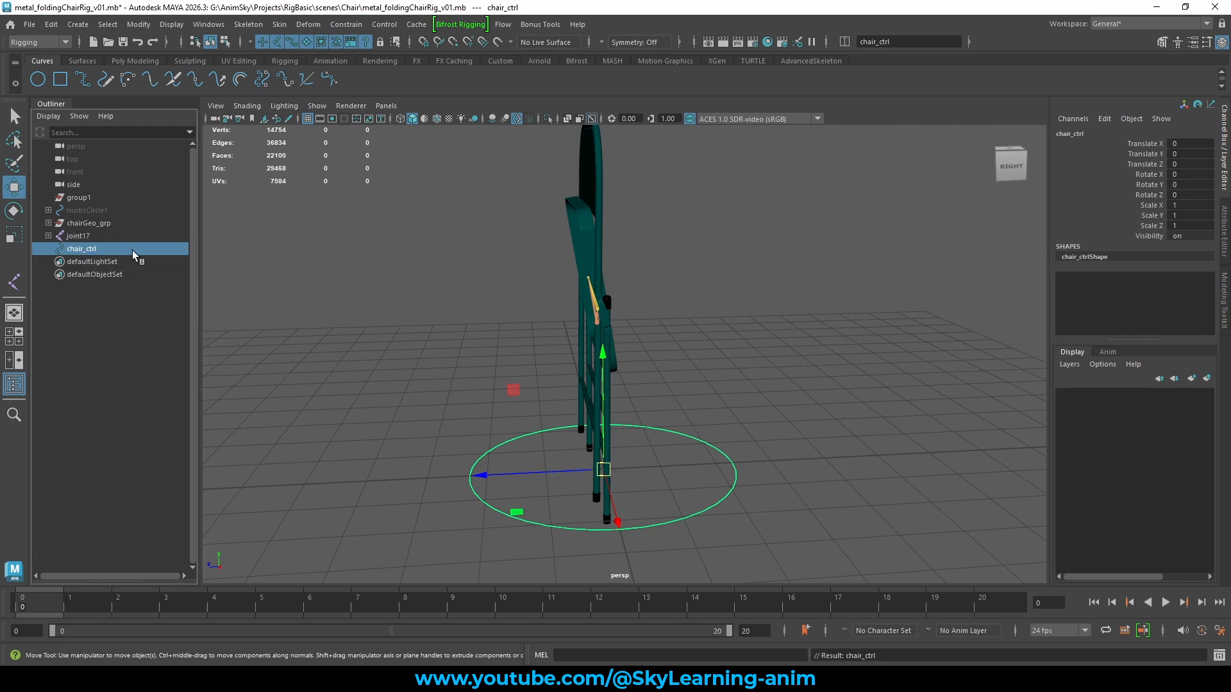
pyautogui.click(532, 370)
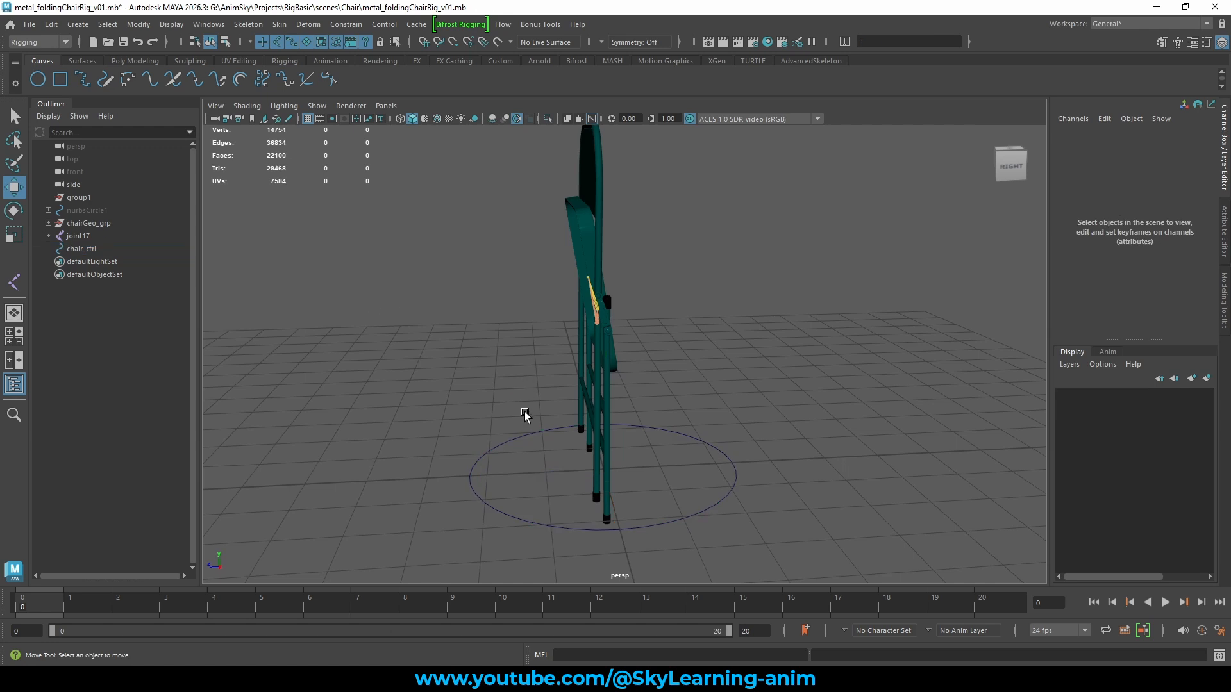
# Add a keyable float attribute named Fold to chair_ctrl with minimum 0, maximum 10 and default 0
pyautogui.click(513, 497)
pyautogui.keyDown('alt'); pyautogui.moveTo(705, 431); pyautogui.dragTo(762, 423); pyautogui.keyUp('alt')
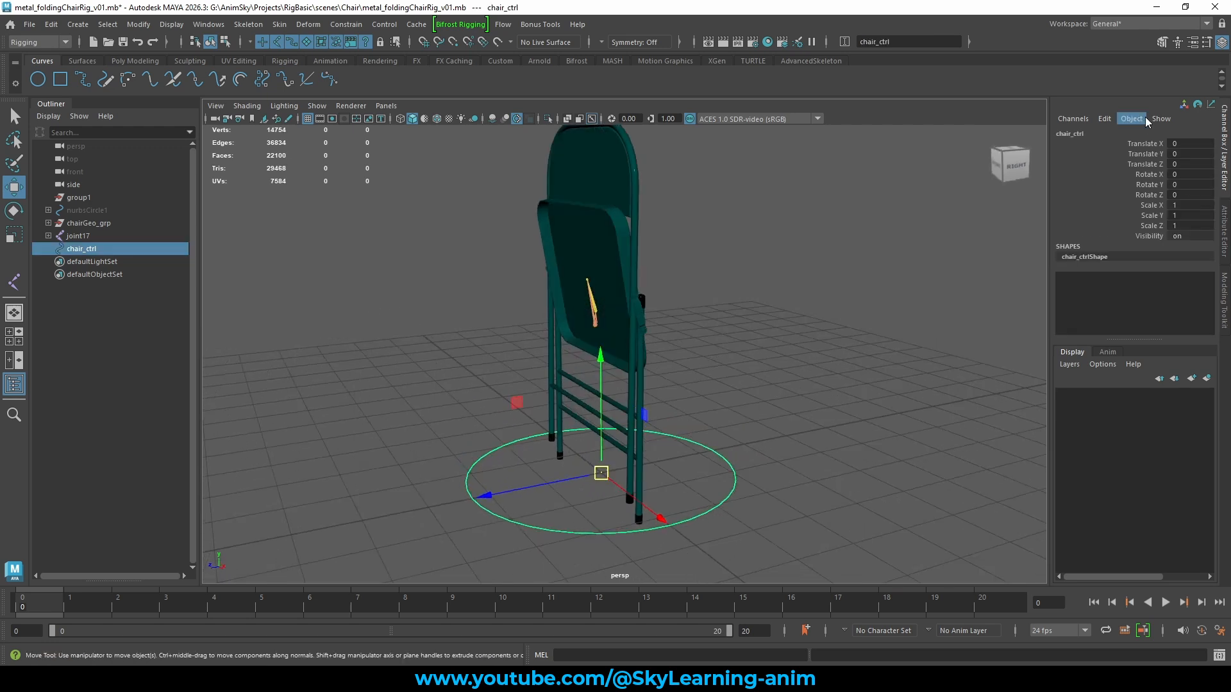
pyautogui.click(1104, 119)
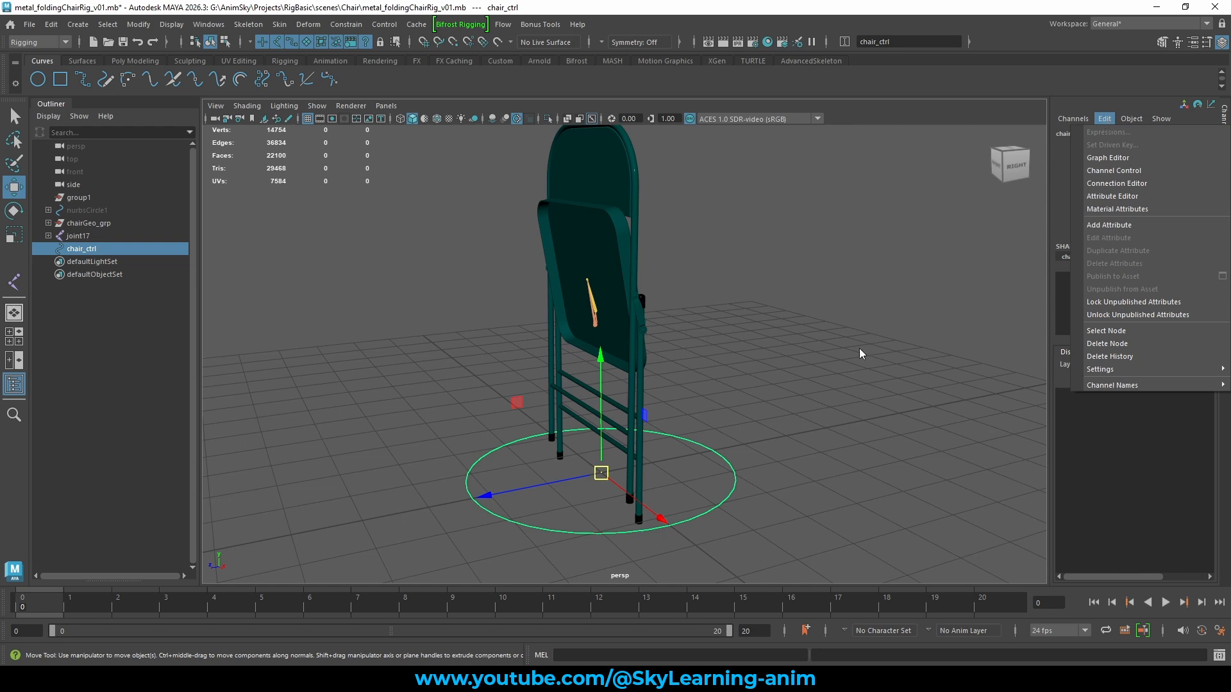
pyautogui.click(741, 505)
pyautogui.moveTo(753, 331); pyautogui.dragTo(678, 495)
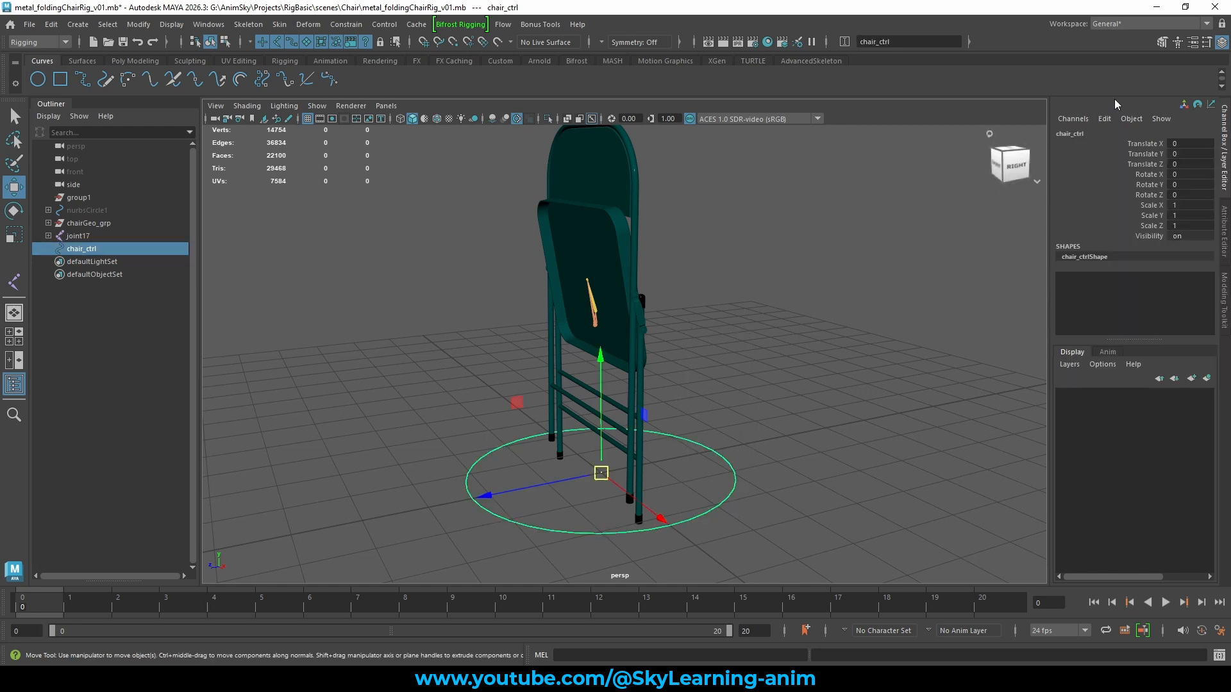
pyautogui.click(1104, 119)
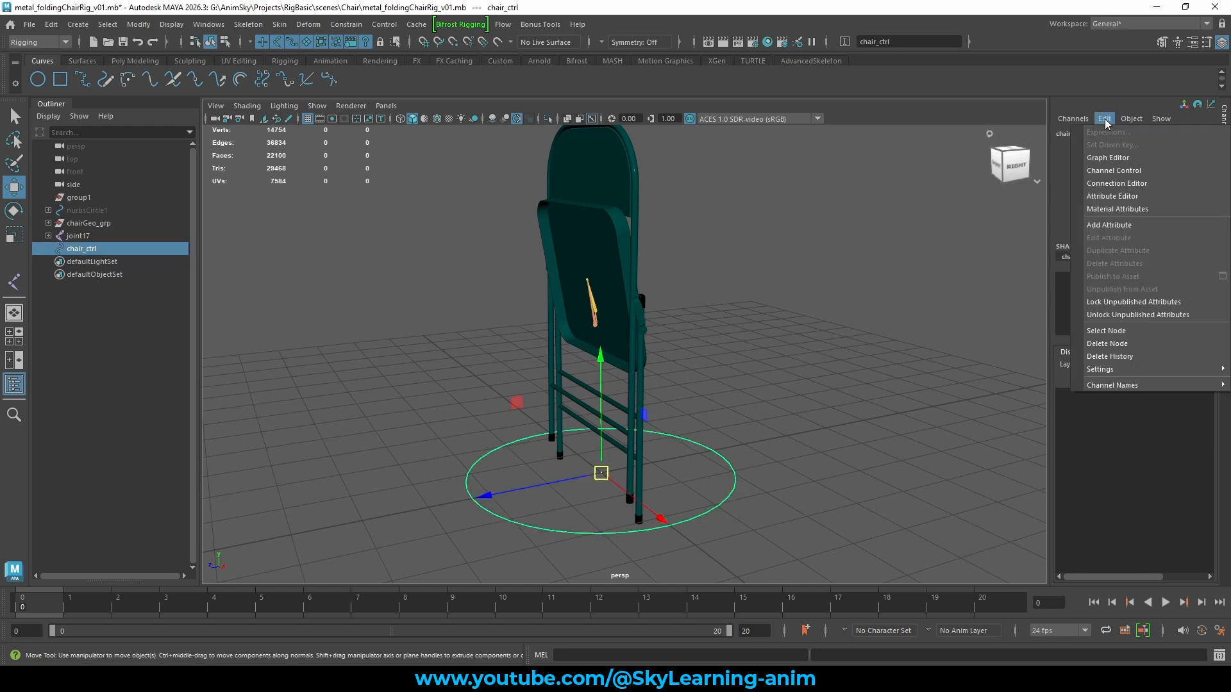
pyautogui.click(1108, 225)
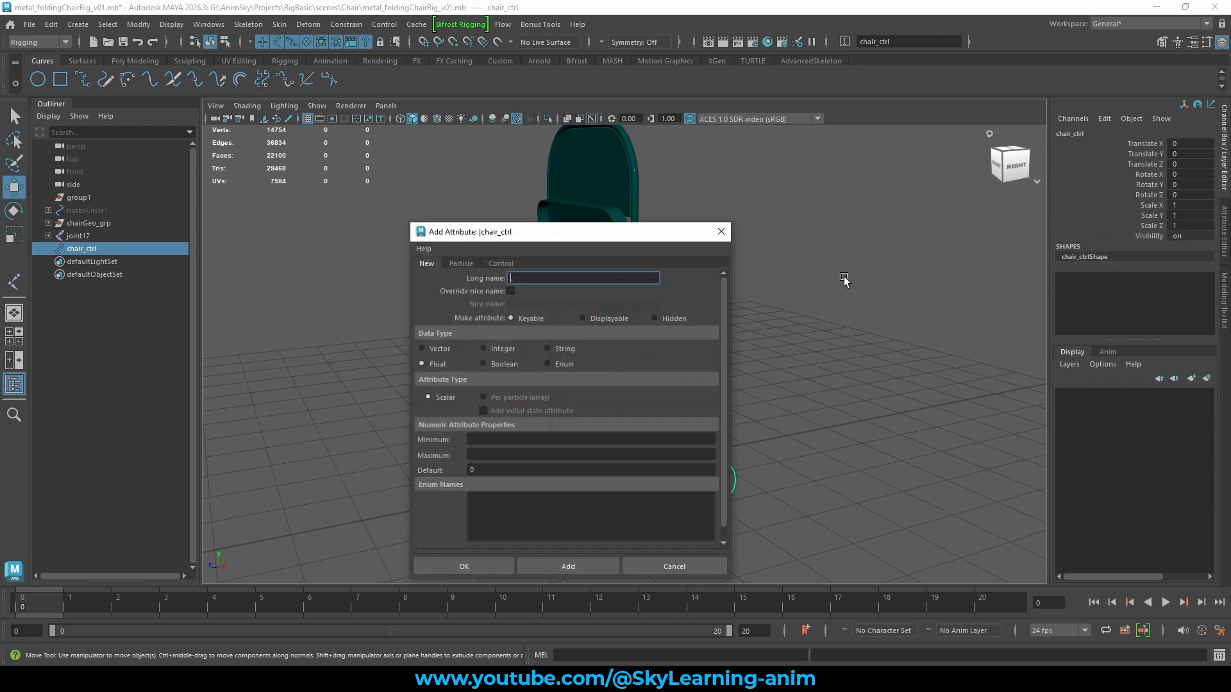
pyautogui.moveTo(583, 236); pyautogui.dragTo(889, 182)
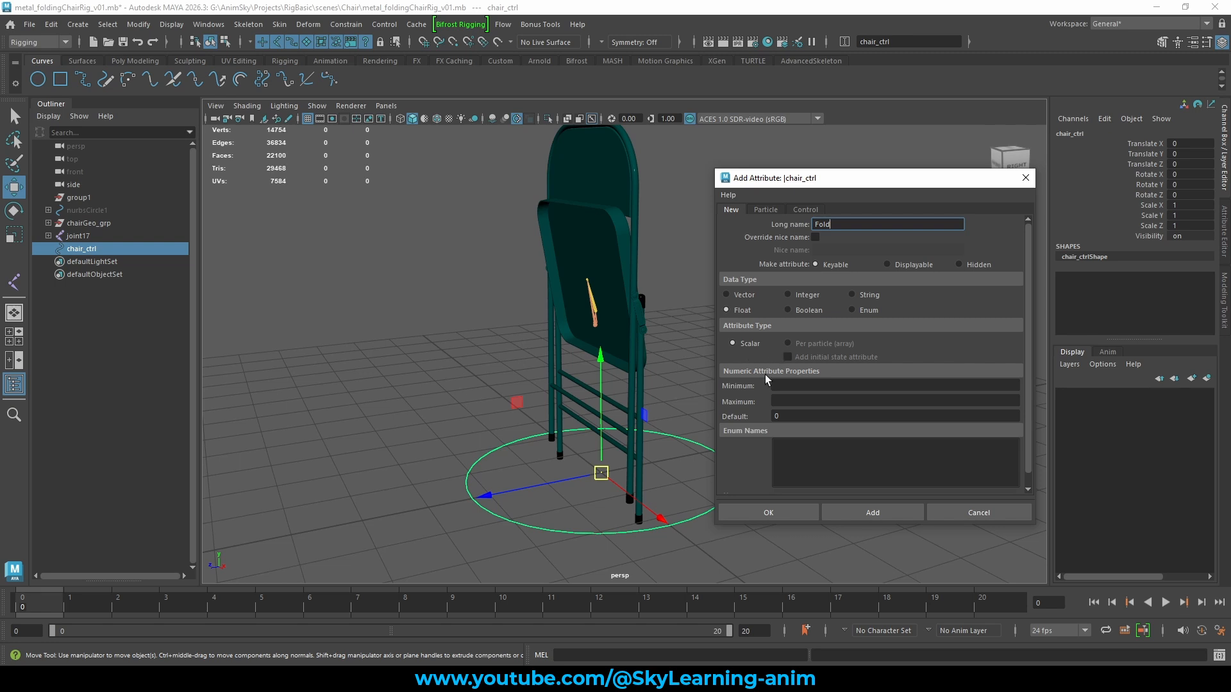
pyautogui.click(792, 387)
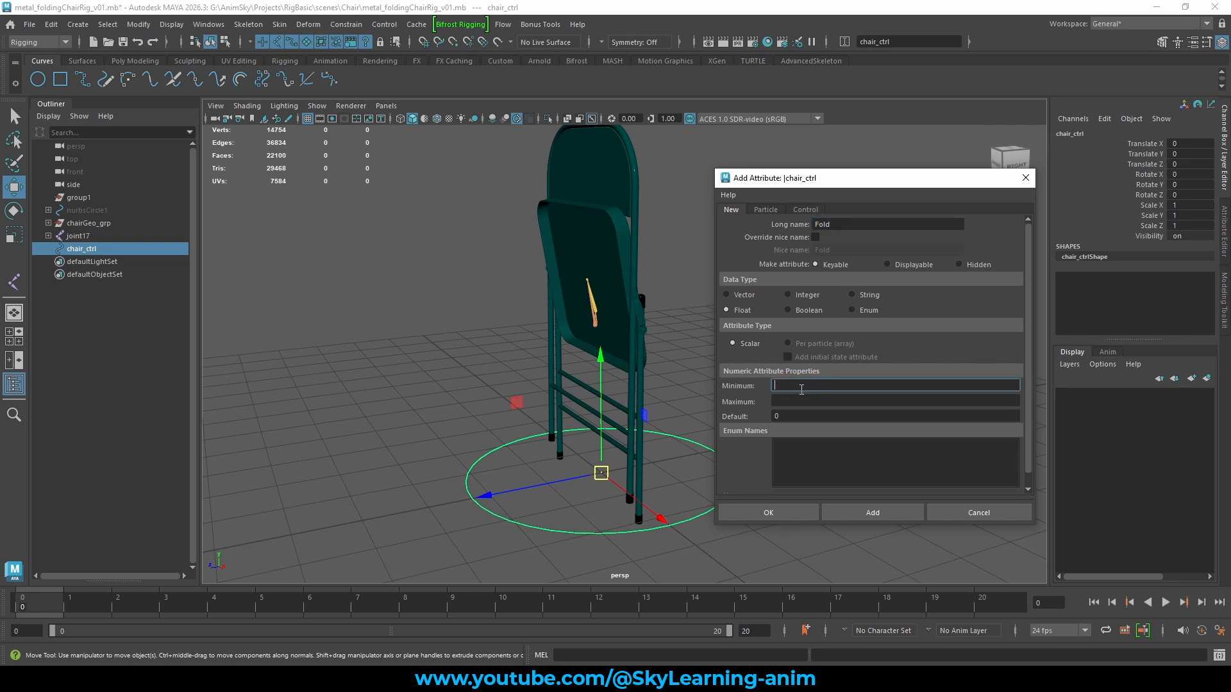
pyautogui.click(794, 400)
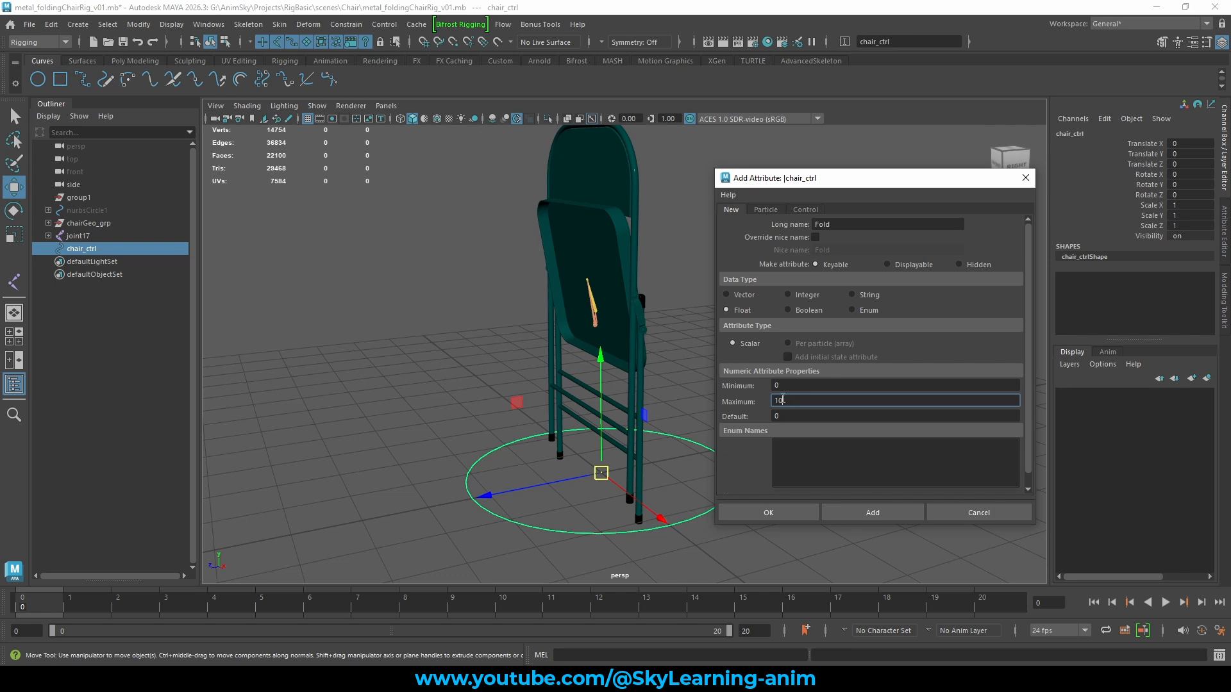
pyautogui.press('Tab')
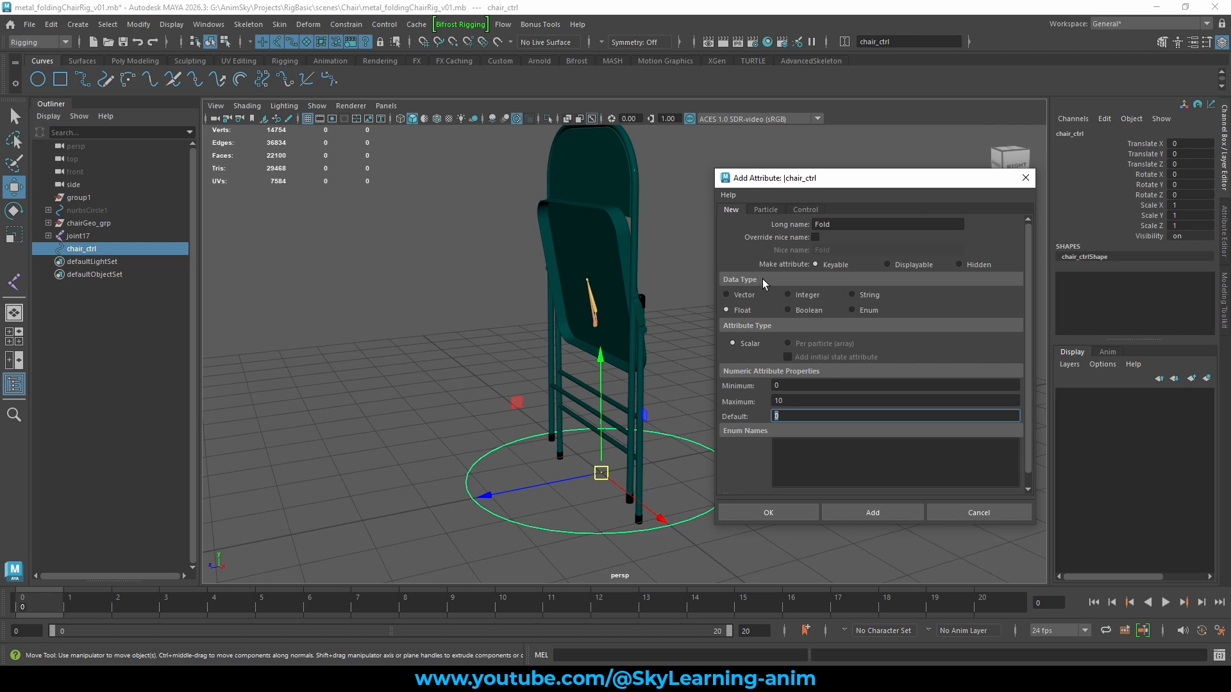
pyautogui.click(756, 513)
pyautogui.keyDown('alt'); pyautogui.moveTo(799, 364); pyautogui.dragTo(791, 379); pyautogui.keyUp('alt')
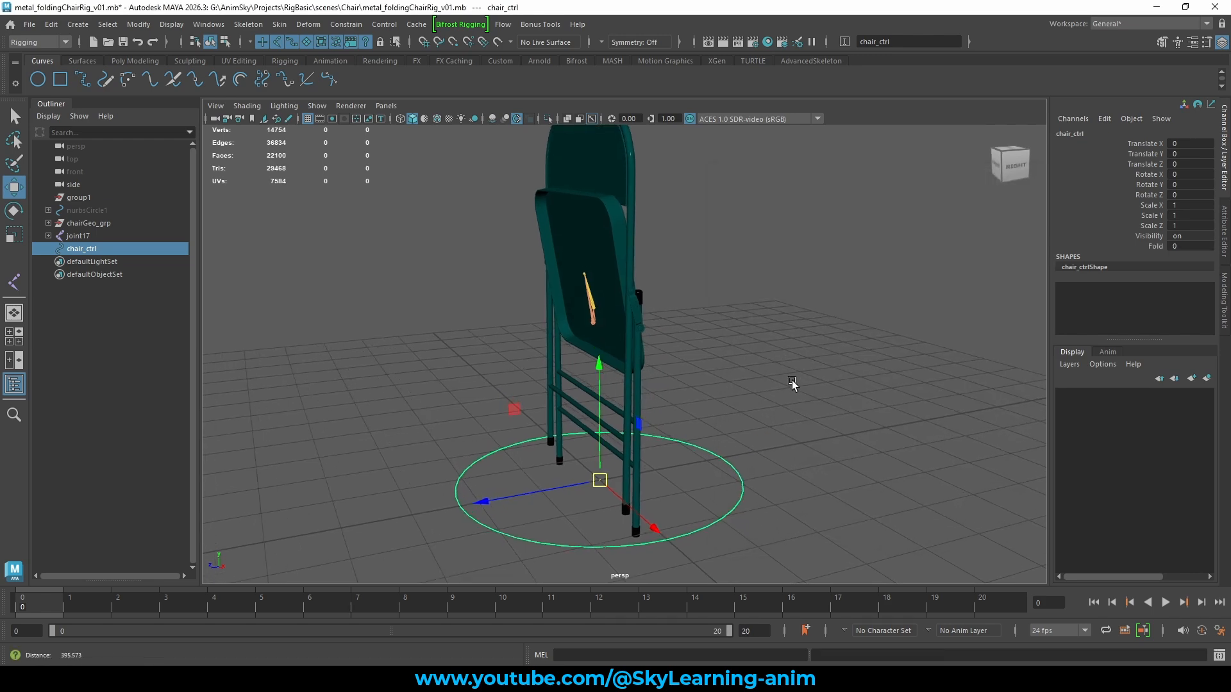
pyautogui.keyDown('alt'); pyautogui.moveTo(701, 509); pyautogui.dragTo(772, 382); pyautogui.keyUp('alt')
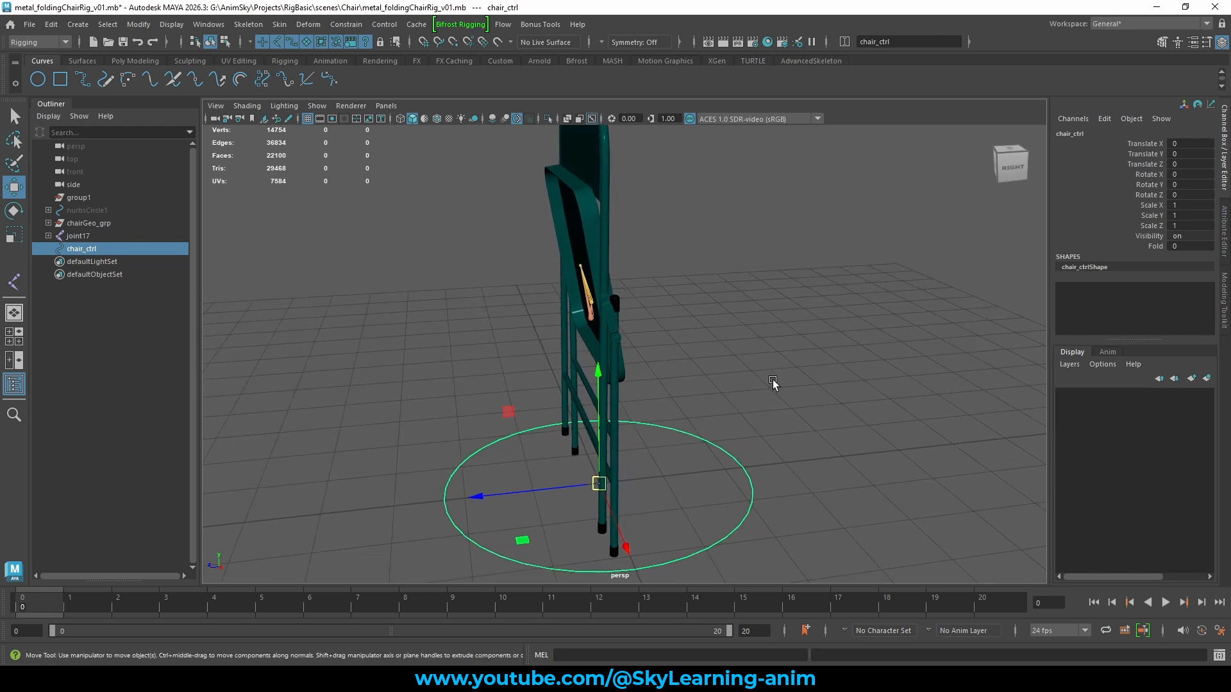
# Test the Fold attribute on chair_ctrl by varying its value, and leave it set to 10
pyautogui.click(90, 238)
pyautogui.click(98, 250)
pyautogui.click(1141, 247)
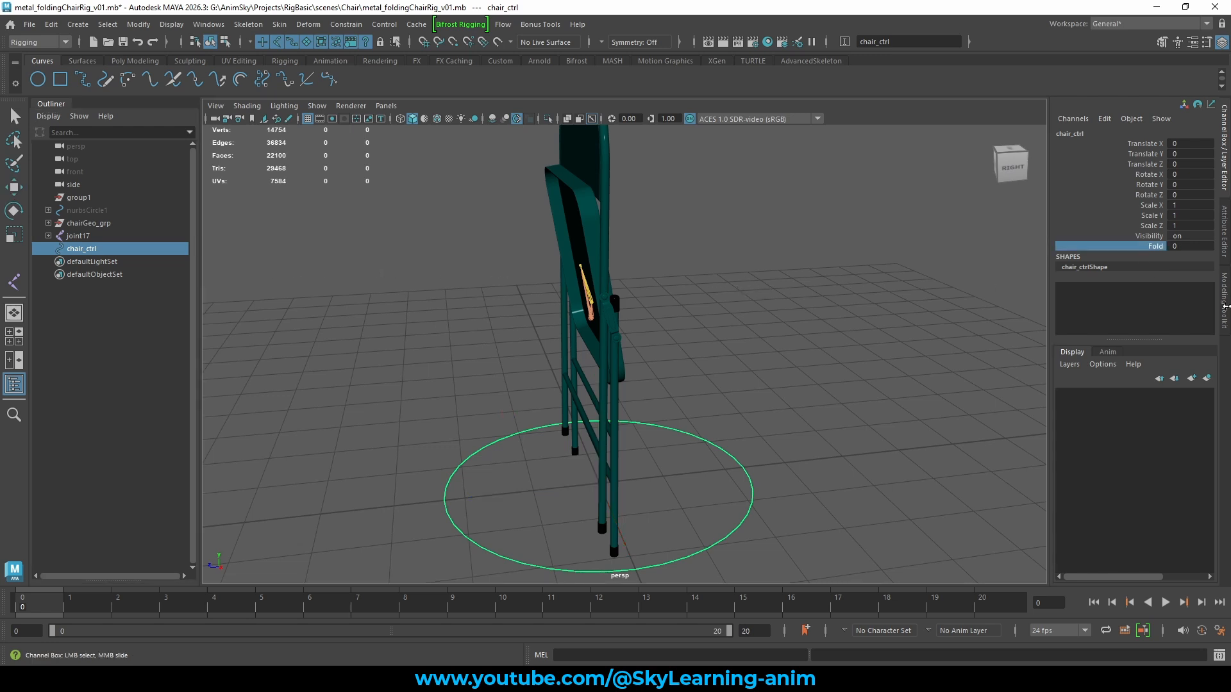
pyautogui.moveTo(694, 359); pyautogui.dragTo(1007, 266, button='middle')
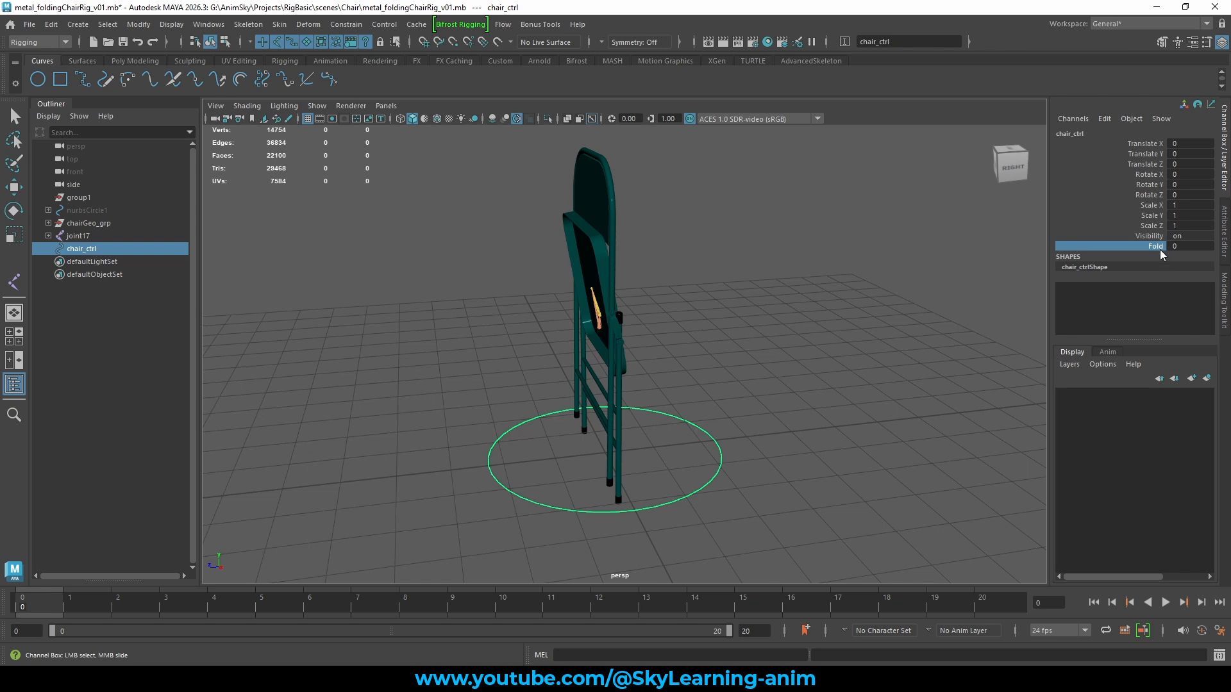
pyautogui.moveTo(703, 302); pyautogui.dragTo(1225, 277, button='middle')
# Open Set Driven Key and load chair_ctrl as the driver
pyautogui.click(35, 42)
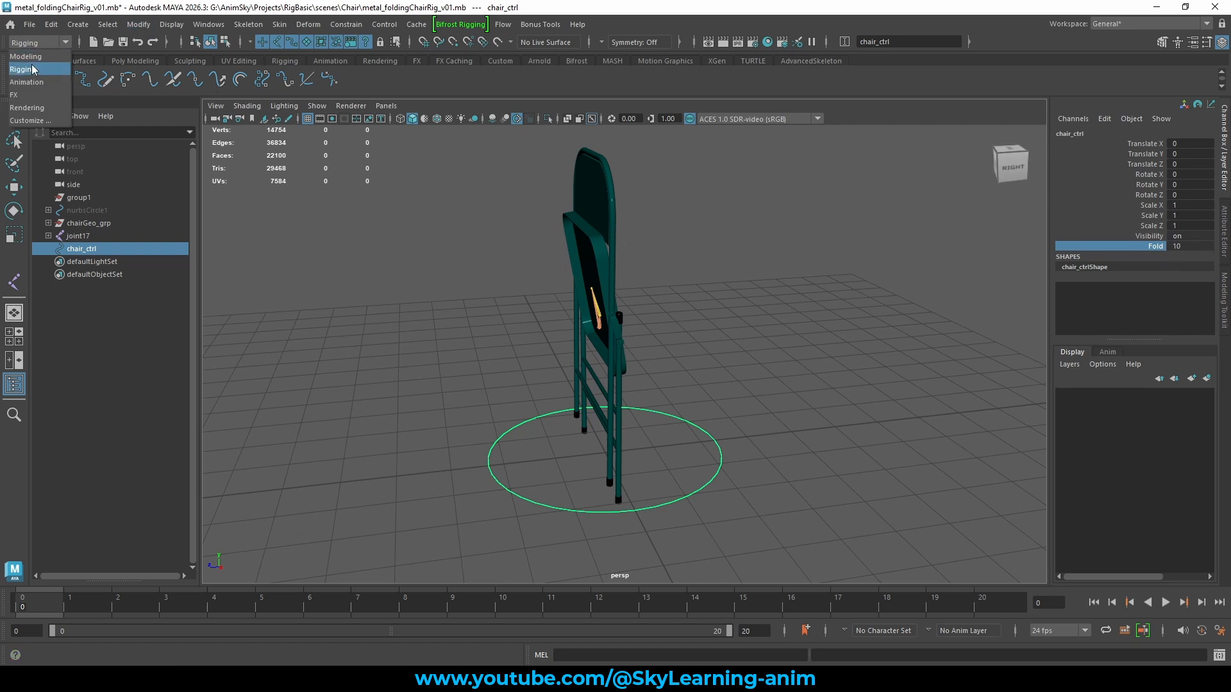
pyautogui.click(26, 82)
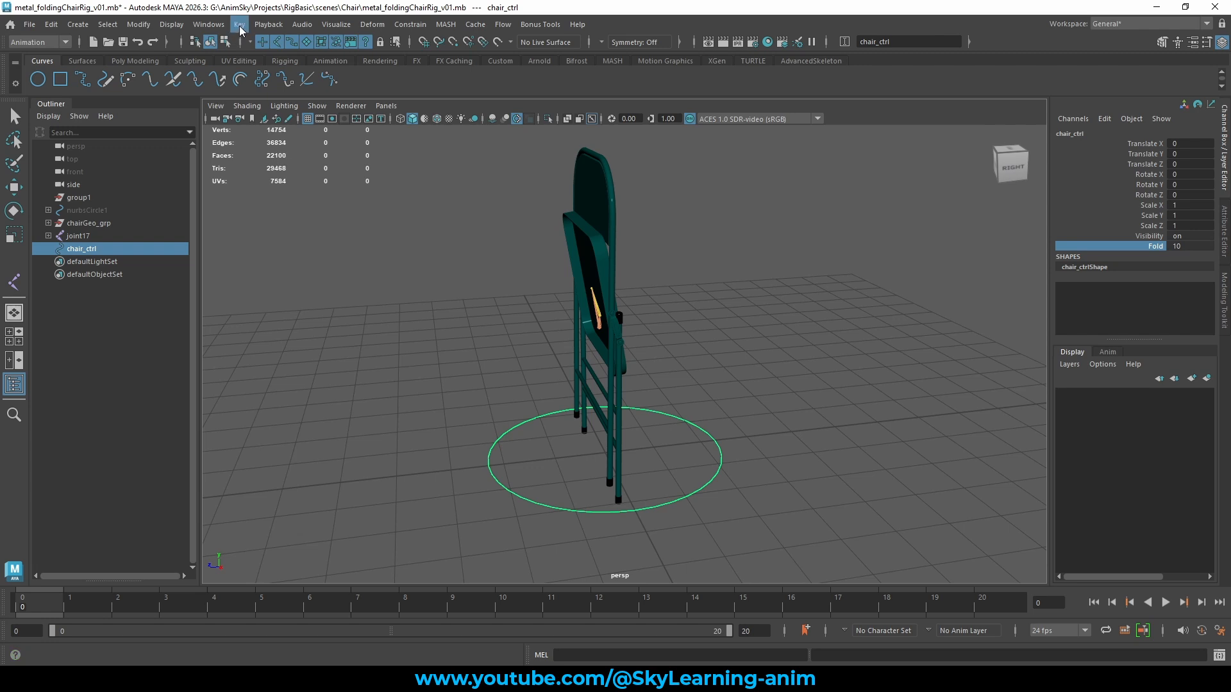
pyautogui.click(240, 26)
pyautogui.moveTo(350, 139)
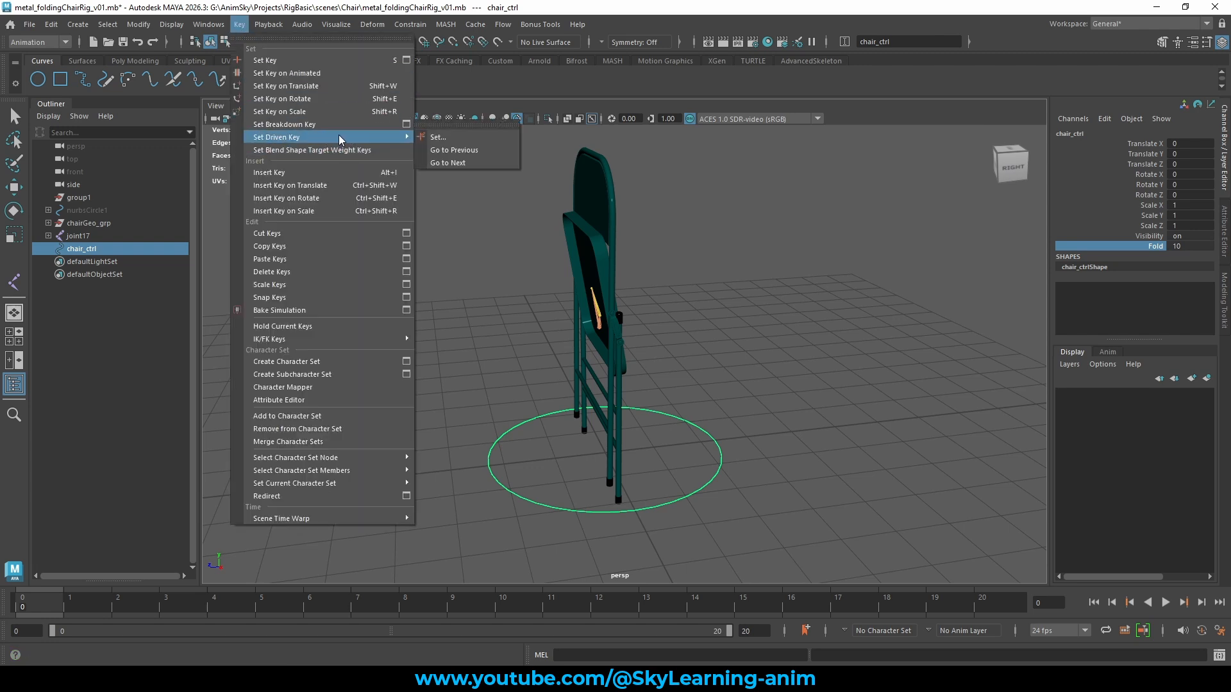
pyautogui.click(459, 136)
pyautogui.moveTo(476, 236); pyautogui.dragTo(702, 218)
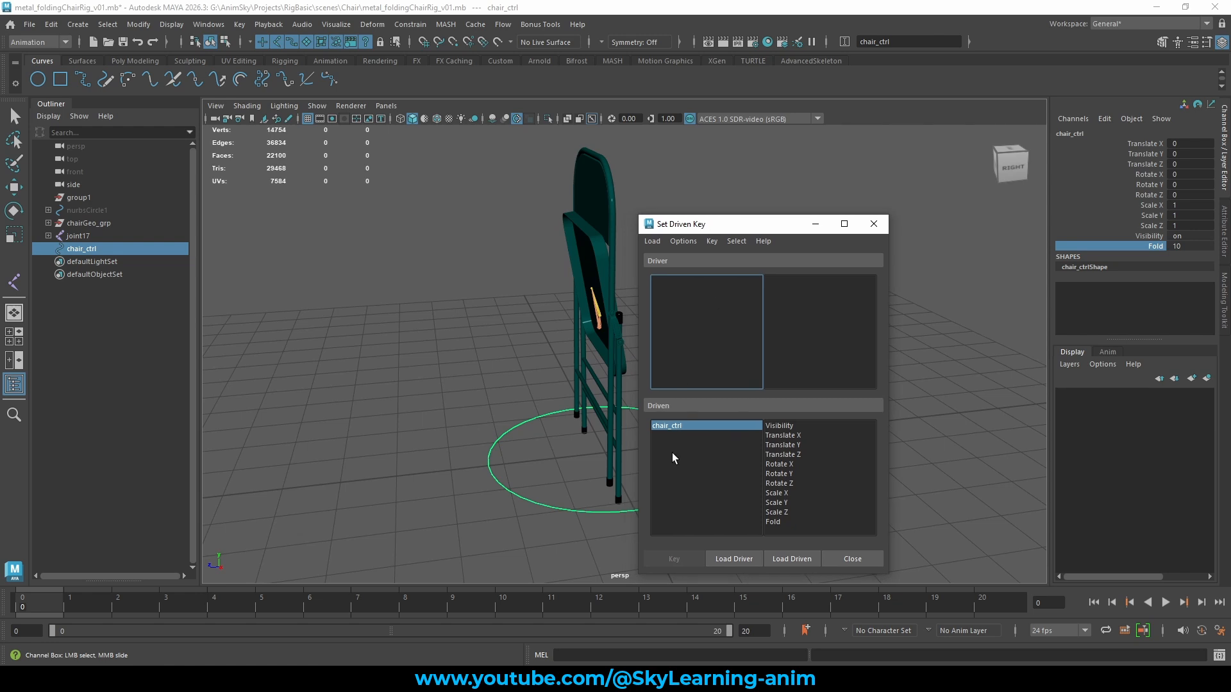
pyautogui.keyDown('alt'); pyautogui.moveTo(474, 352); pyautogui.dragTo(410, 348, button='middle'); pyautogui.keyUp('alt')
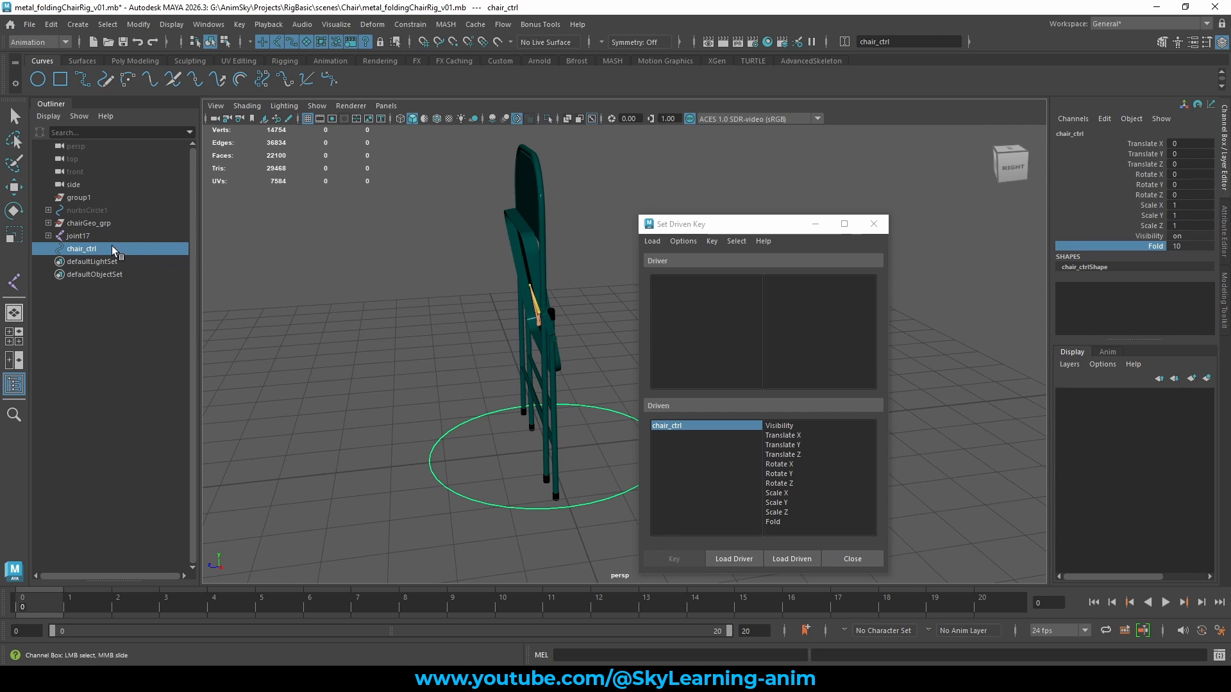
pyautogui.click(734, 559)
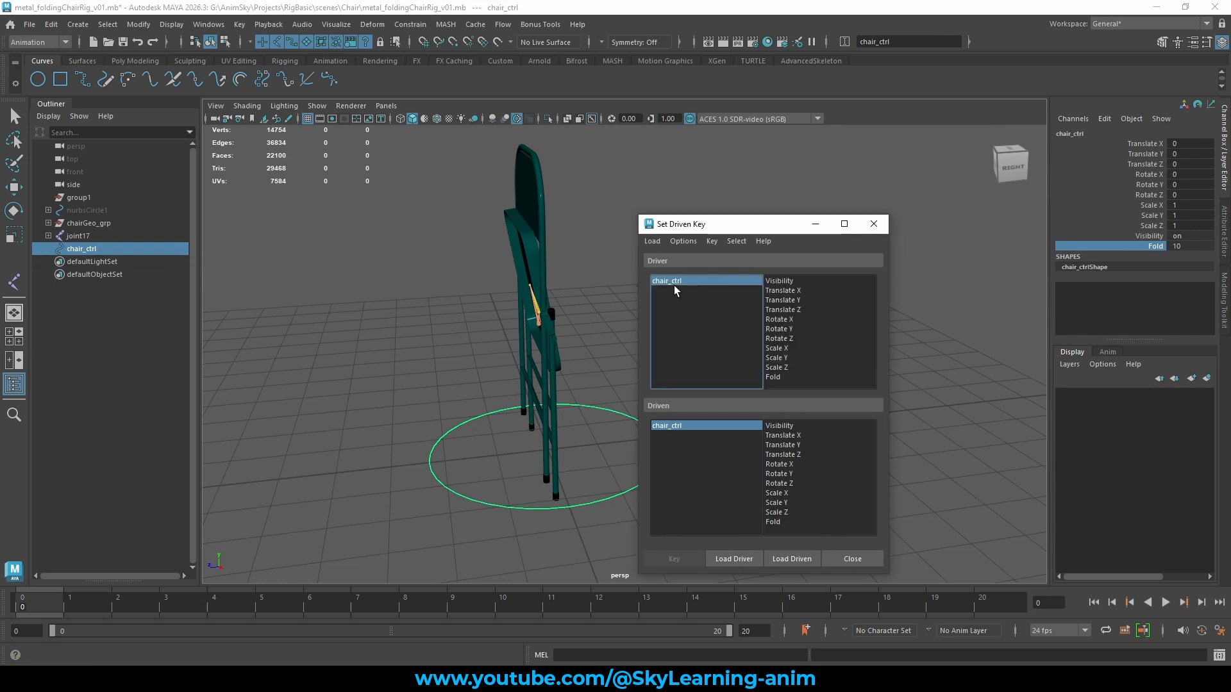
pyautogui.keyDown('alt'); pyautogui.moveTo(528, 376); pyautogui.dragTo(576, 384); pyautogui.keyUp('alt')
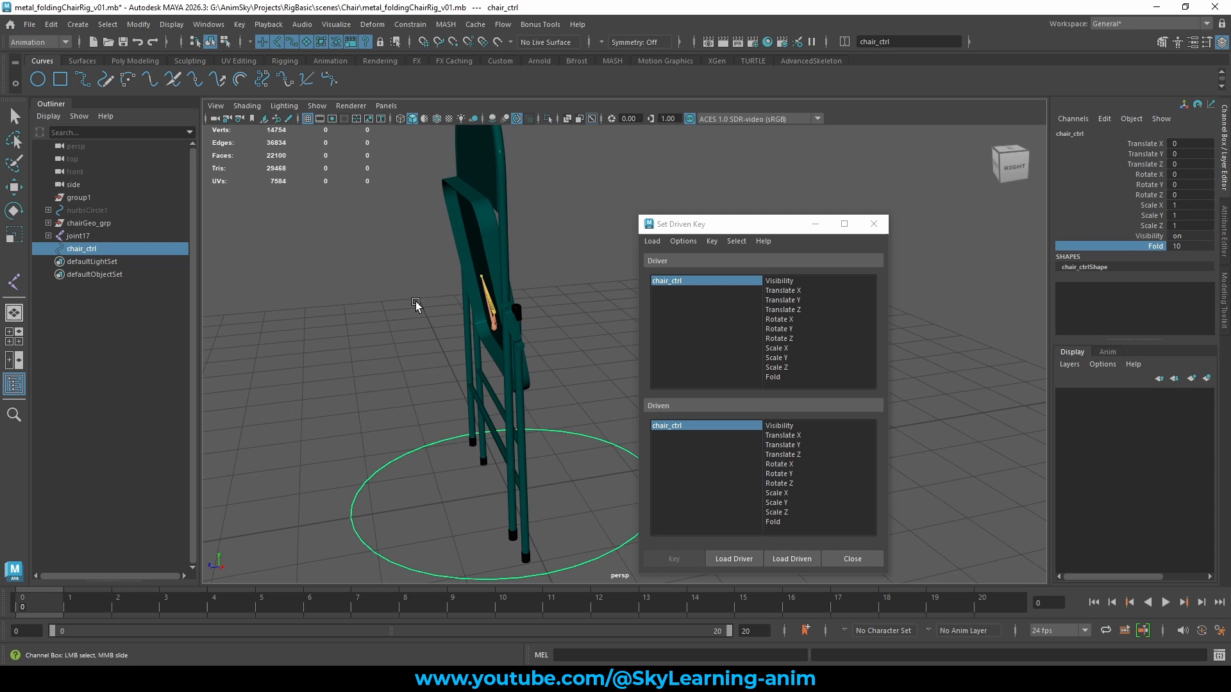
# Expand the joint17 hierarchy and examine the rotation values of joint17 through joint21 to identify each joint's folding axis
pyautogui.click(48, 236)
pyautogui.click(94, 238)
pyautogui.press('w')
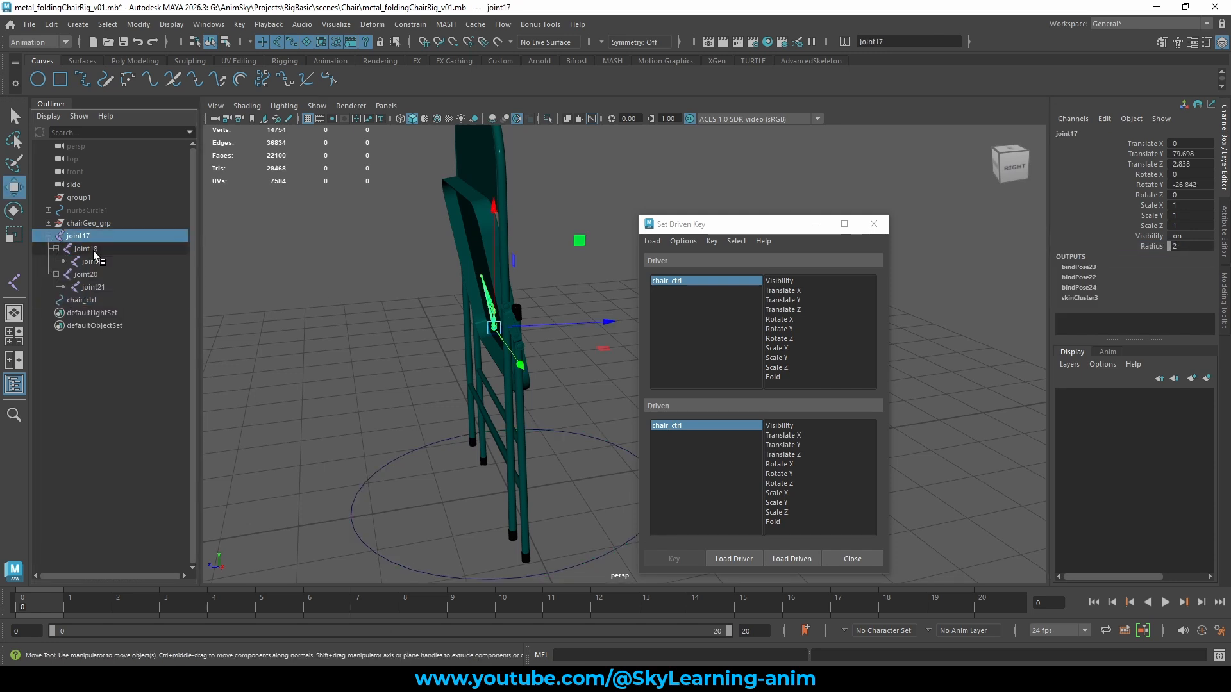
pyautogui.click(90, 249)
pyautogui.click(93, 261)
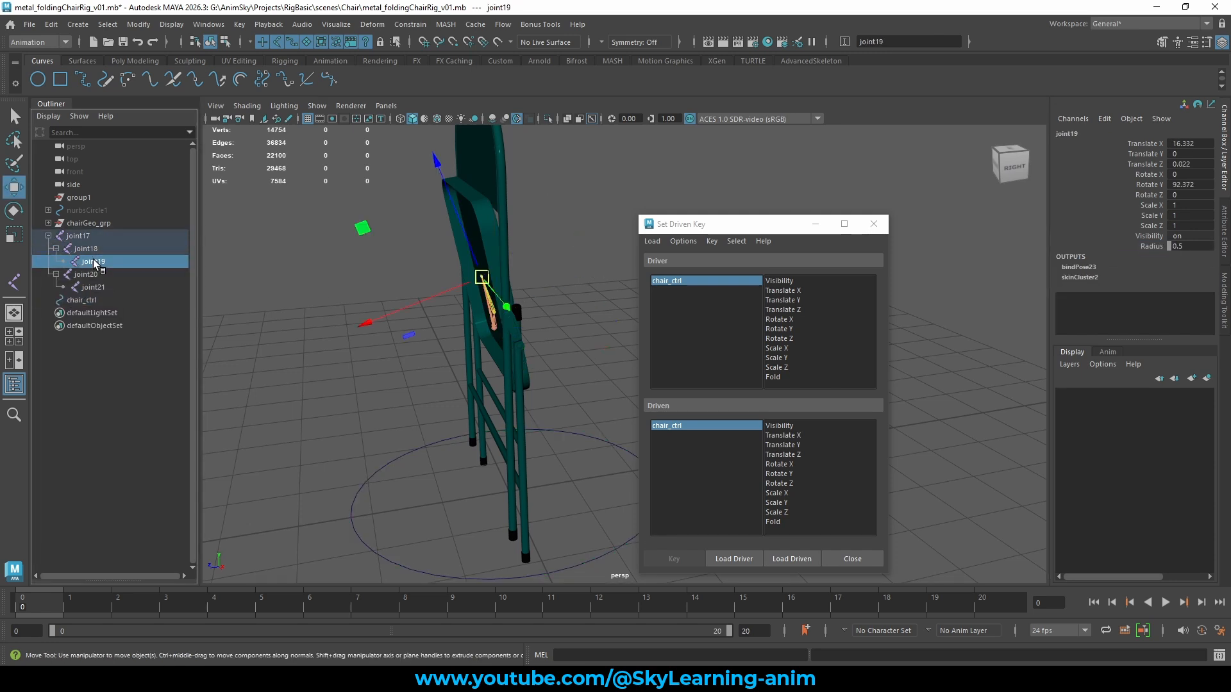
pyautogui.click(88, 274)
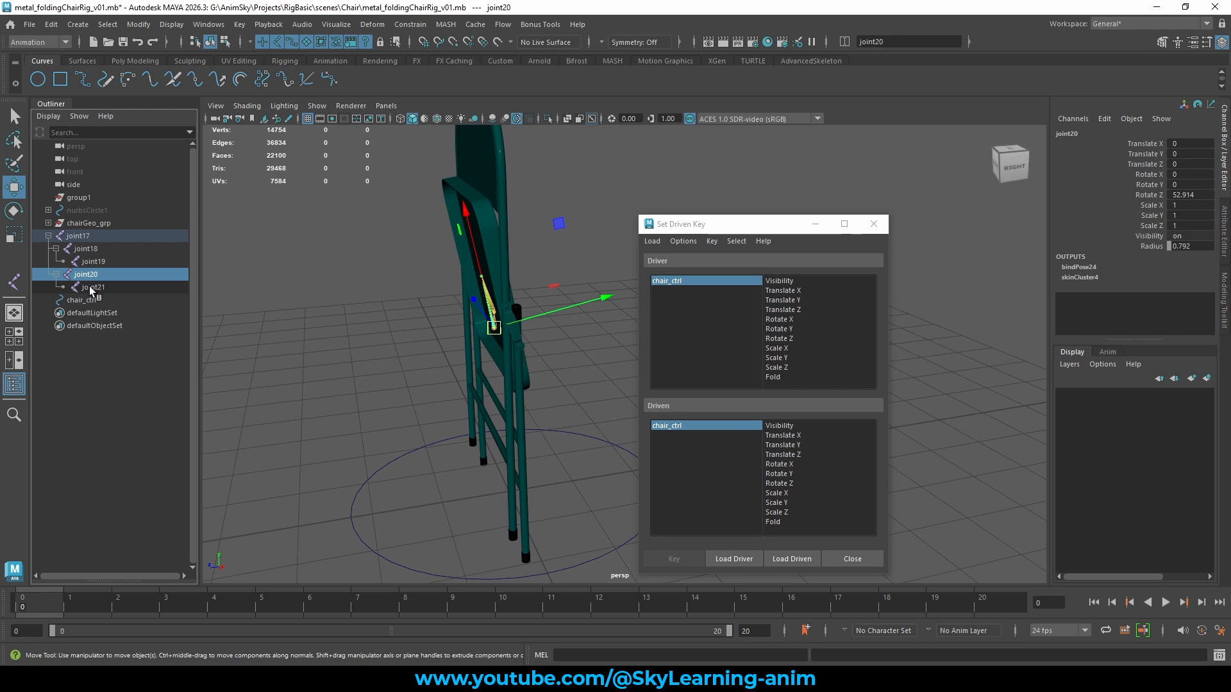
pyautogui.click(91, 290)
pyautogui.click(95, 276)
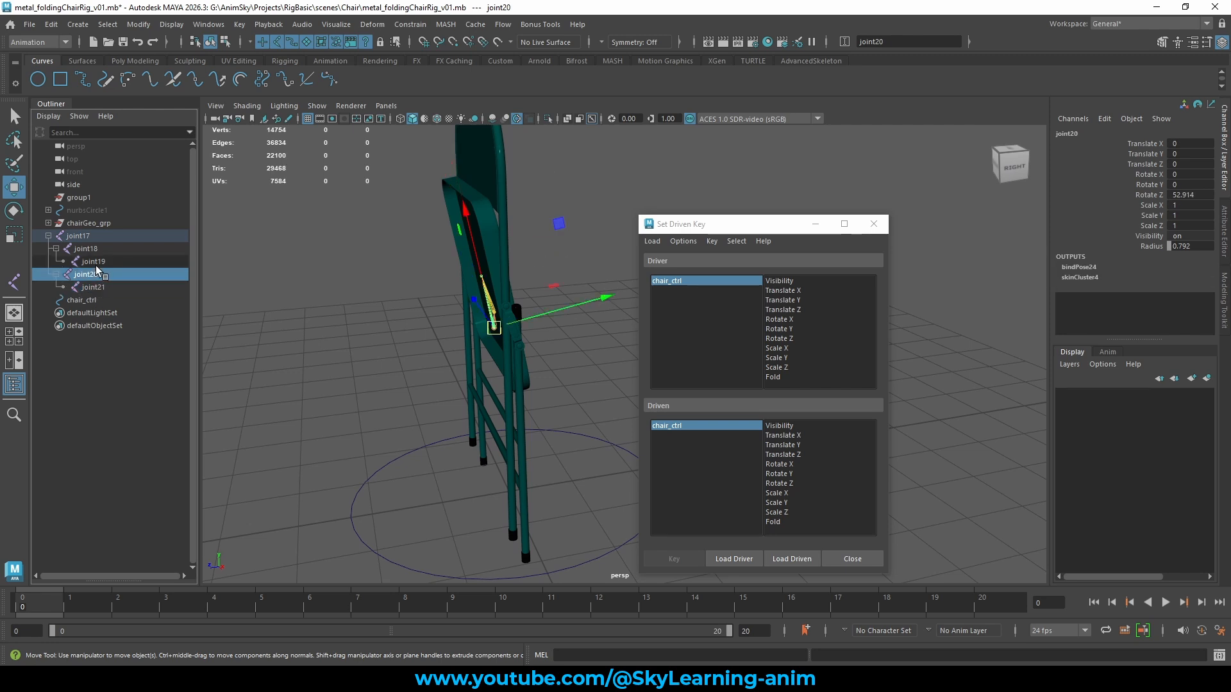
pyautogui.click(91, 239)
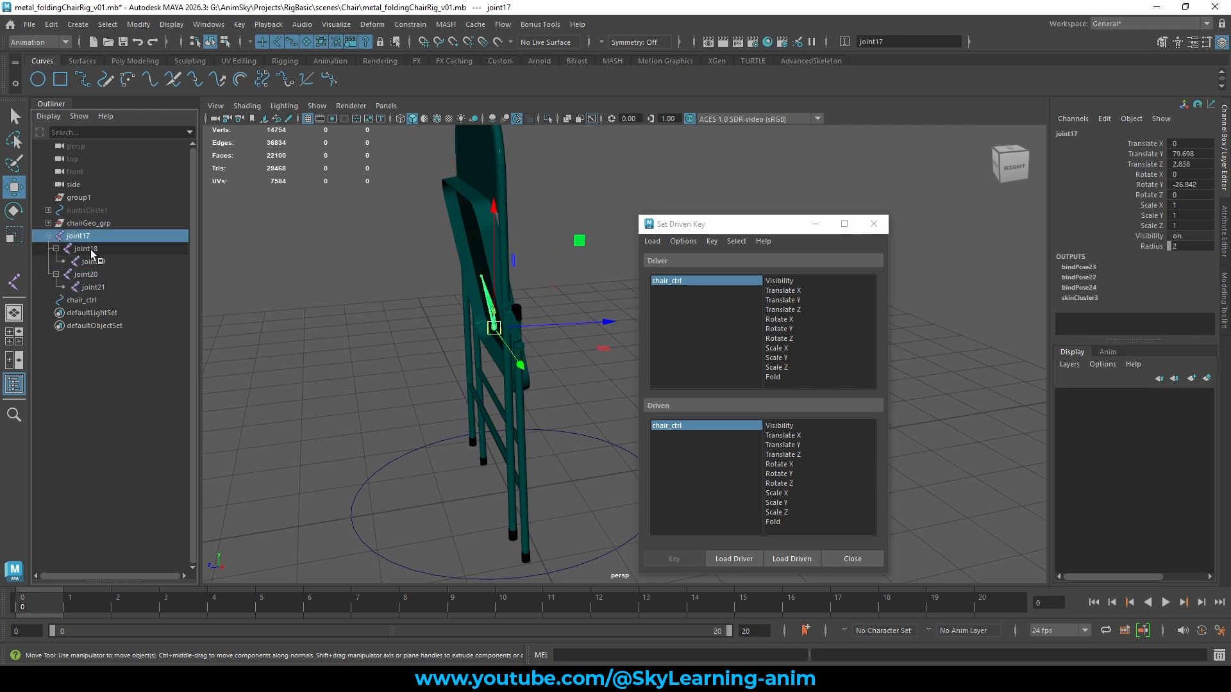
pyautogui.click(89, 250)
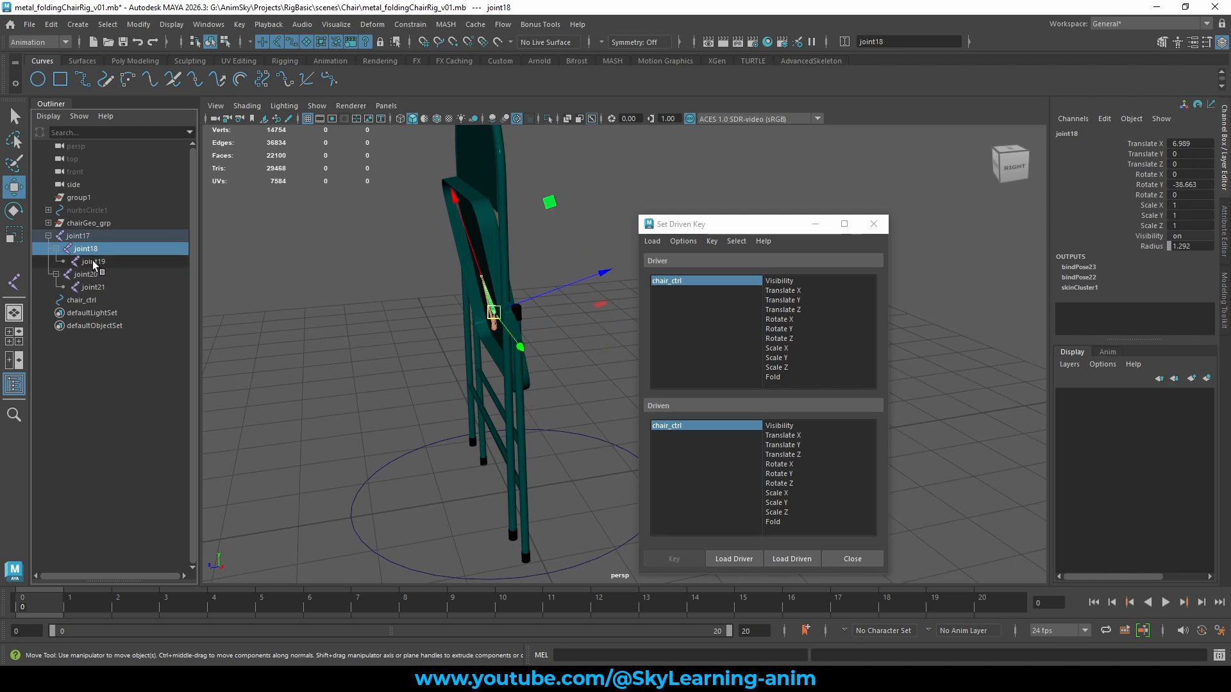
# Load joint17, joint18 and joint19 as the driven objects and select all three in Set Driven Key
pyautogui.click(93, 259)
pyautogui.keyDown('shift'); pyautogui.click(91, 238); pyautogui.keyUp('shift')
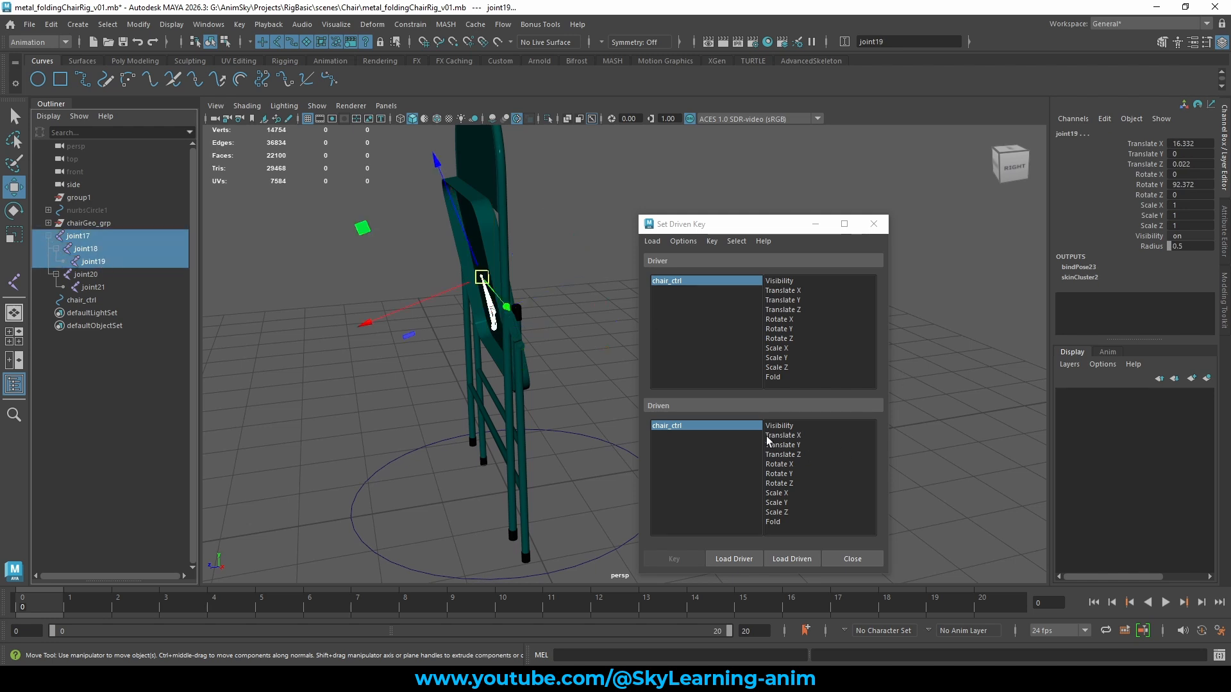
pyautogui.click(804, 559)
pyautogui.click(664, 425)
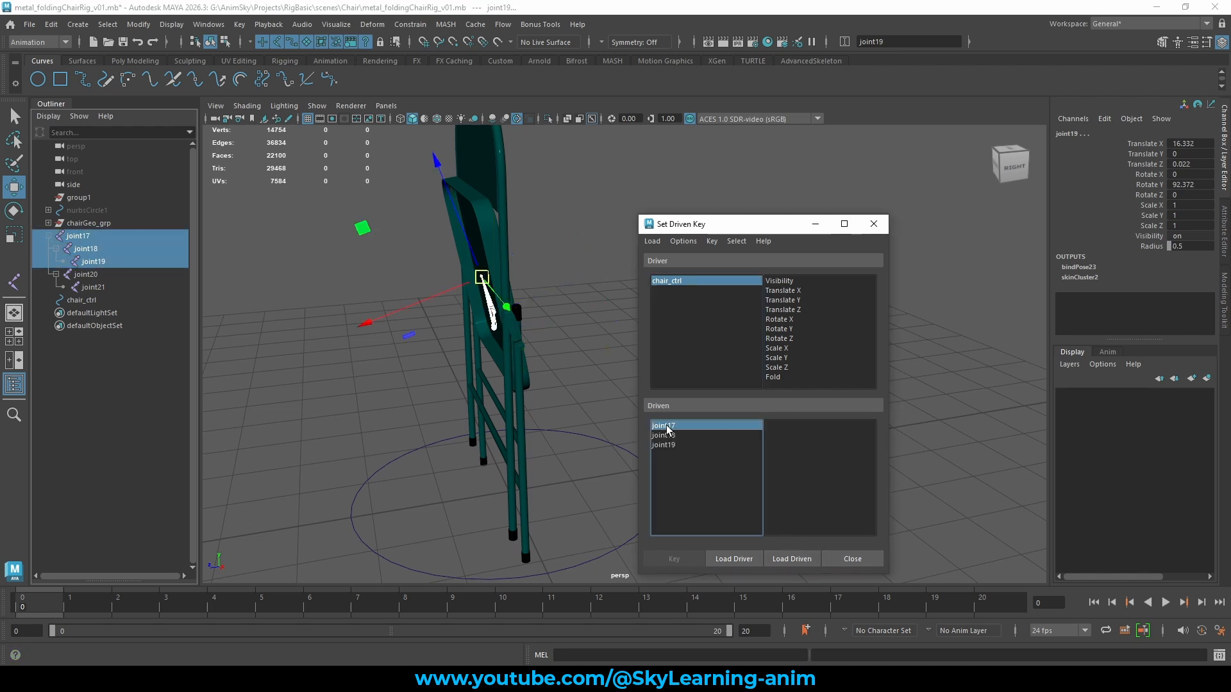
pyautogui.keyDown('shift'); pyautogui.click(662, 445); pyautogui.keyUp('shift')
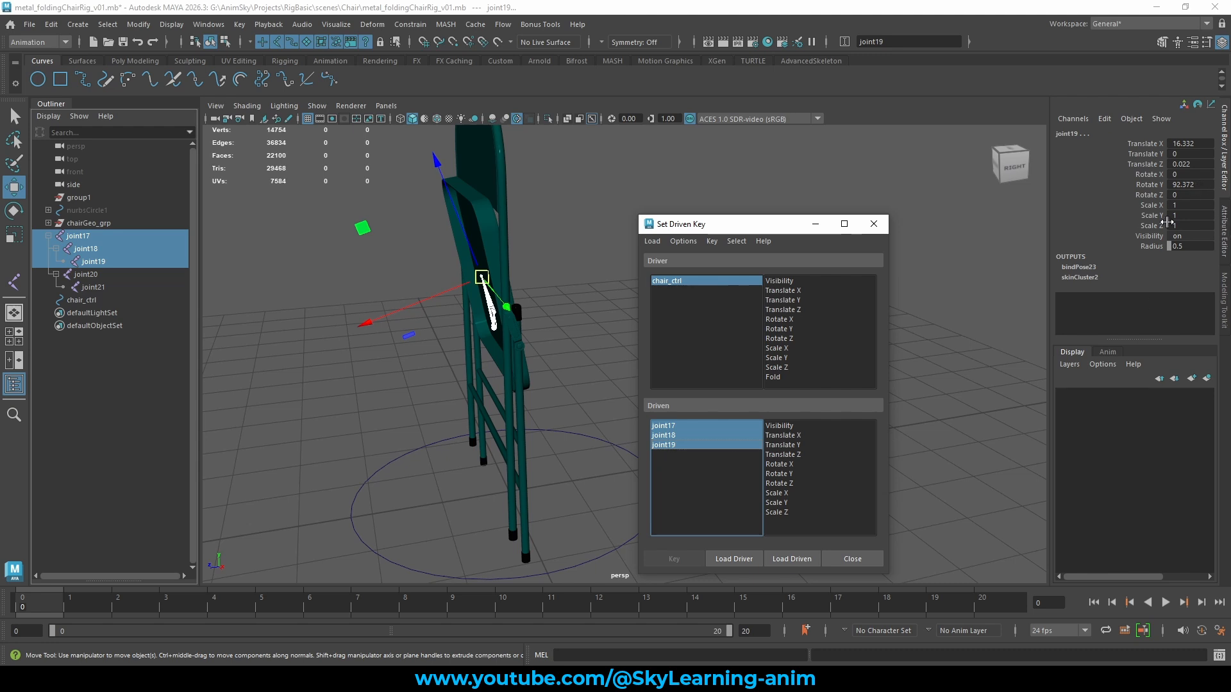
# Key Rotate Y of joint17, joint18 and joint19 against chair_ctrl's Fold attribute at Fold 10
pyautogui.click(783, 474)
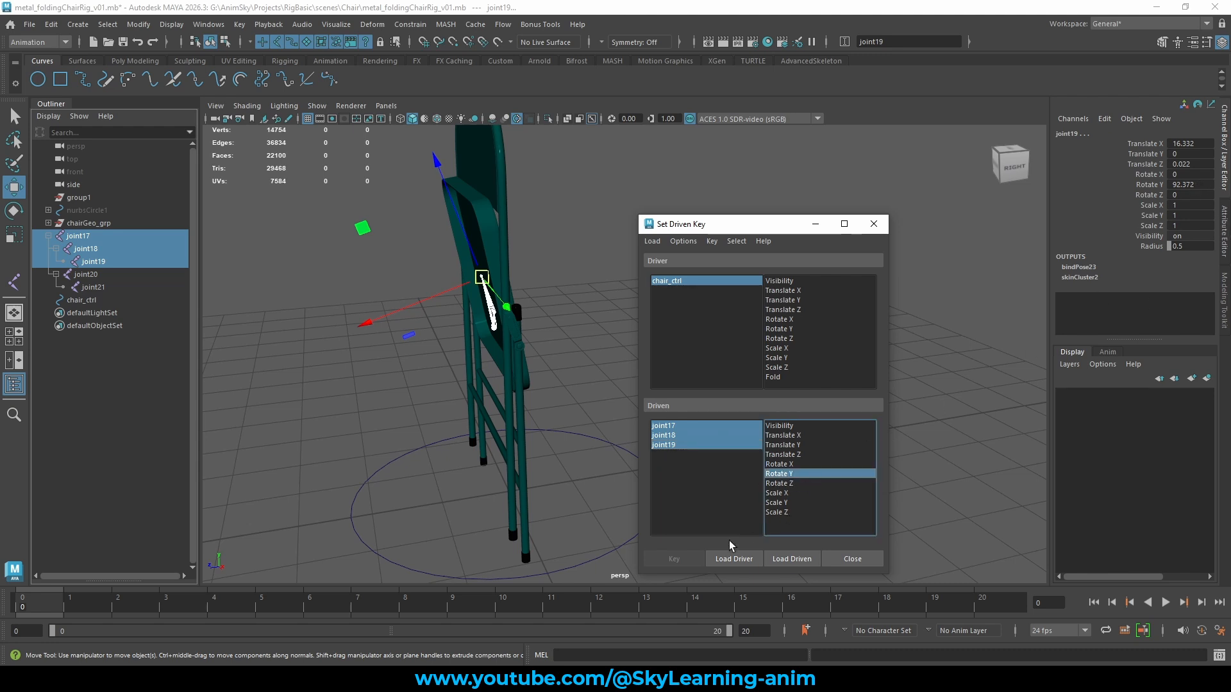
pyautogui.click(775, 377)
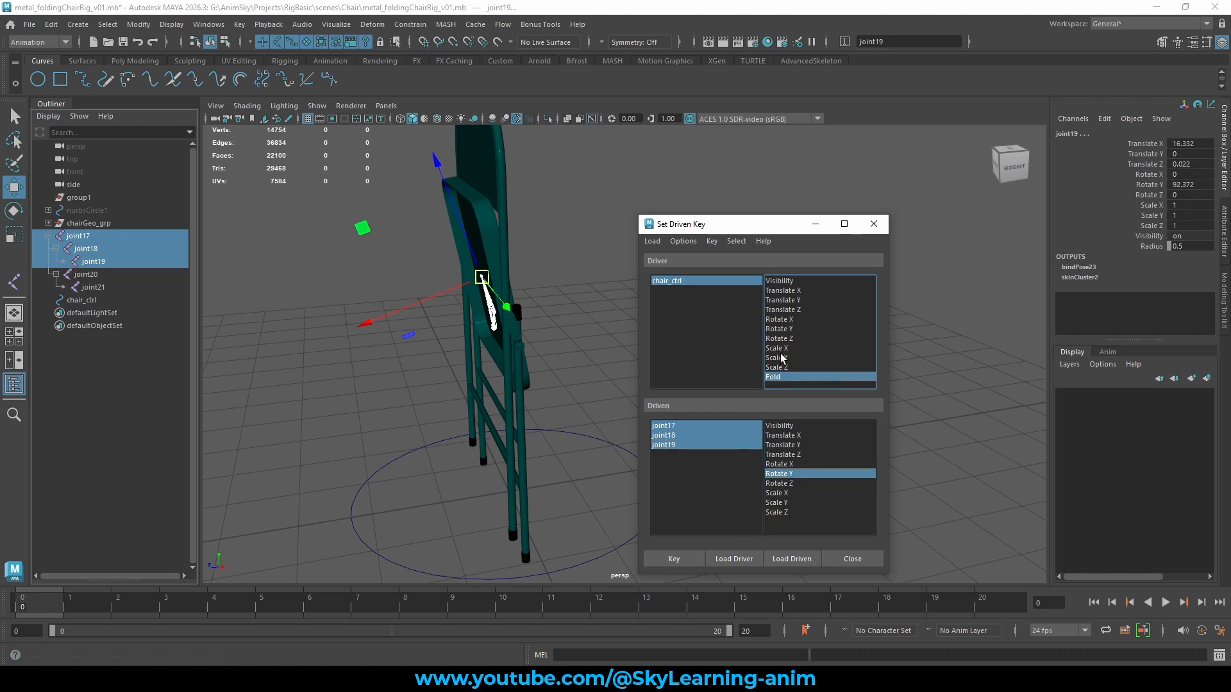
pyautogui.moveTo(754, 229); pyautogui.dragTo(784, 192)
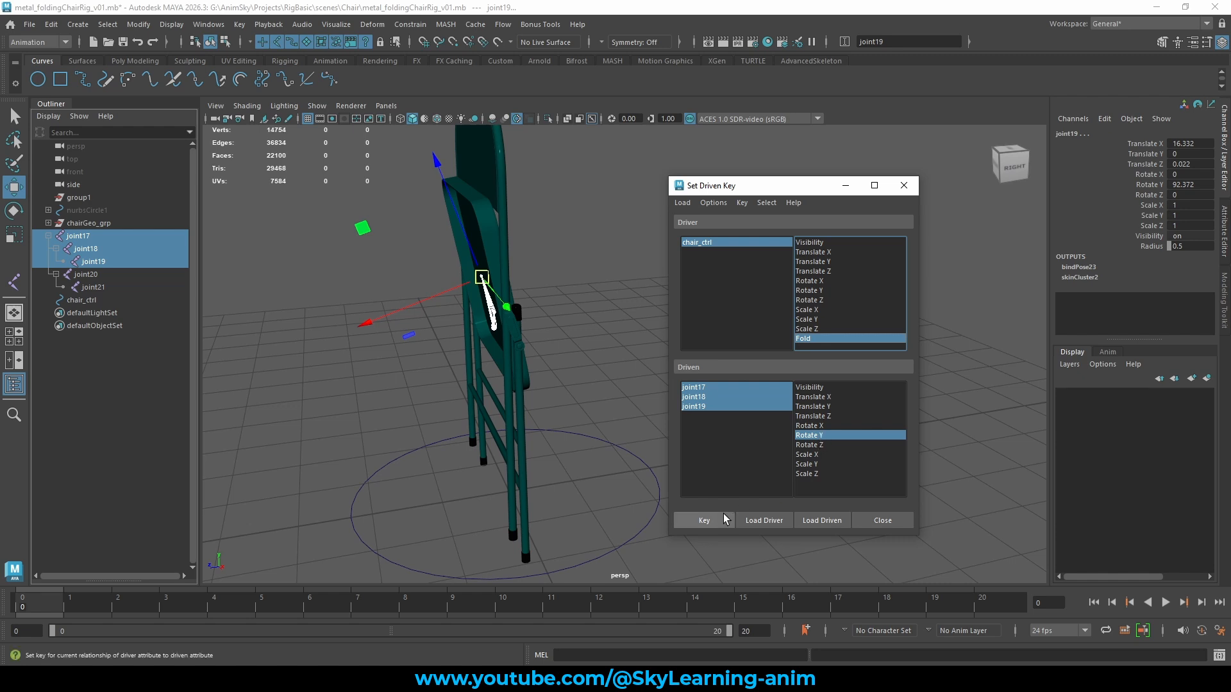
pyautogui.click(706, 243)
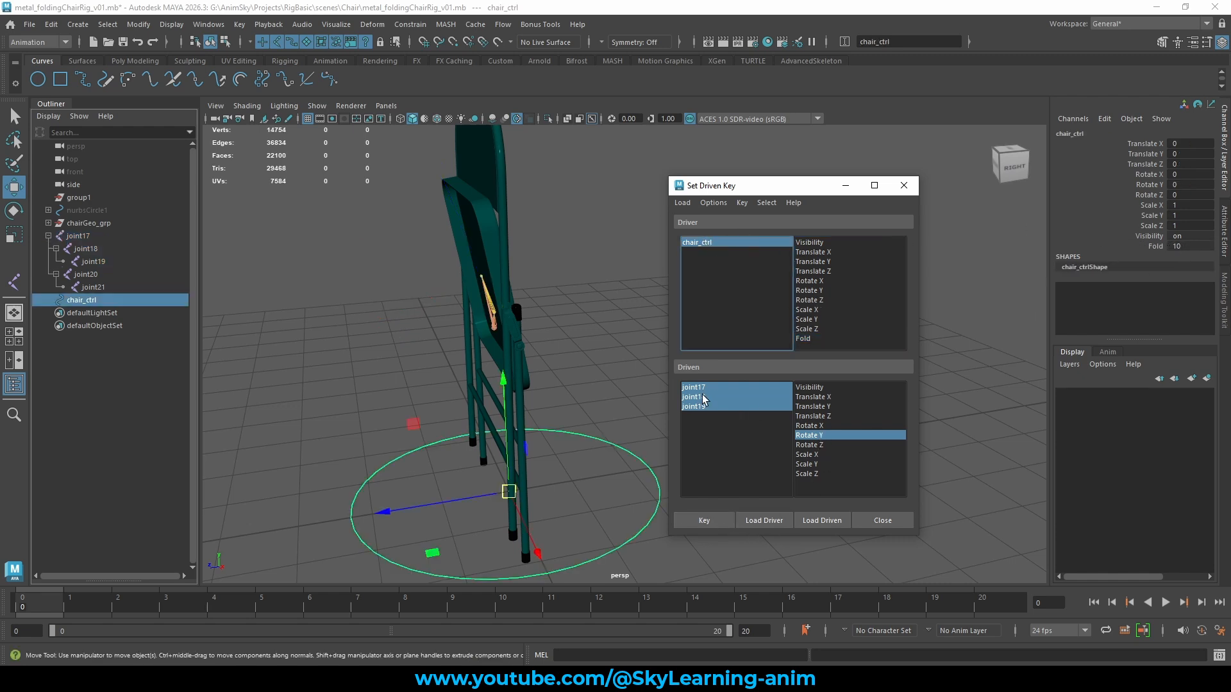
pyautogui.moveTo(699, 388); pyautogui.dragTo(701, 408)
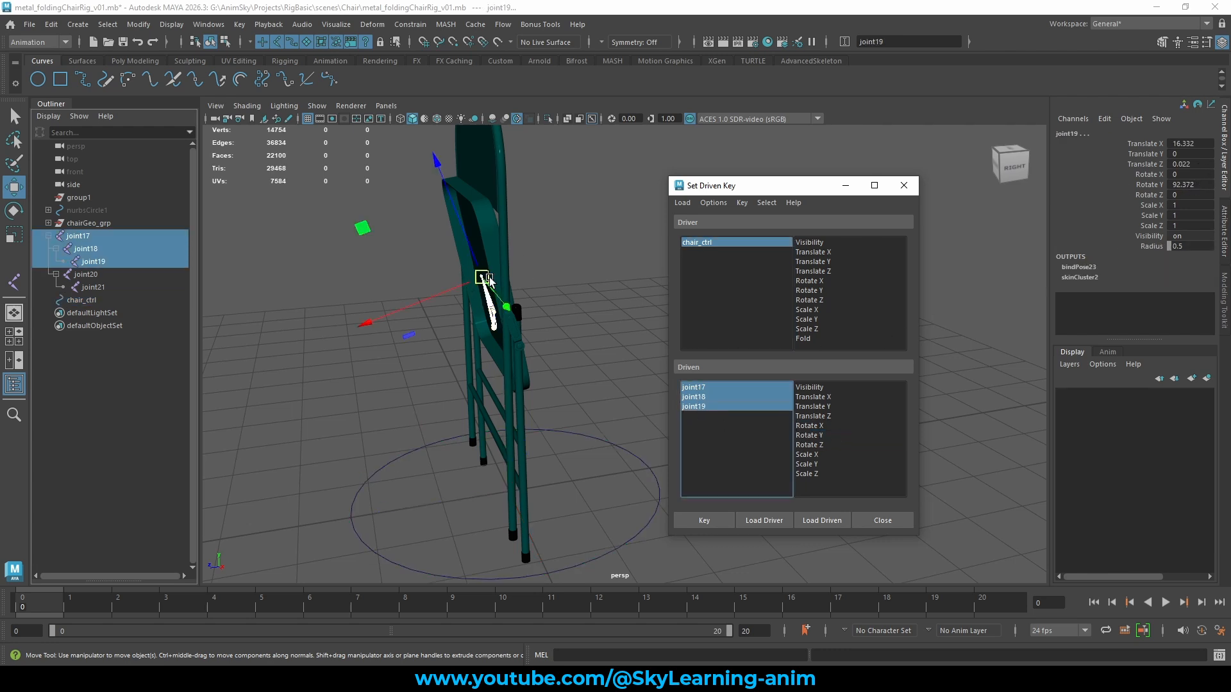
pyautogui.click(808, 436)
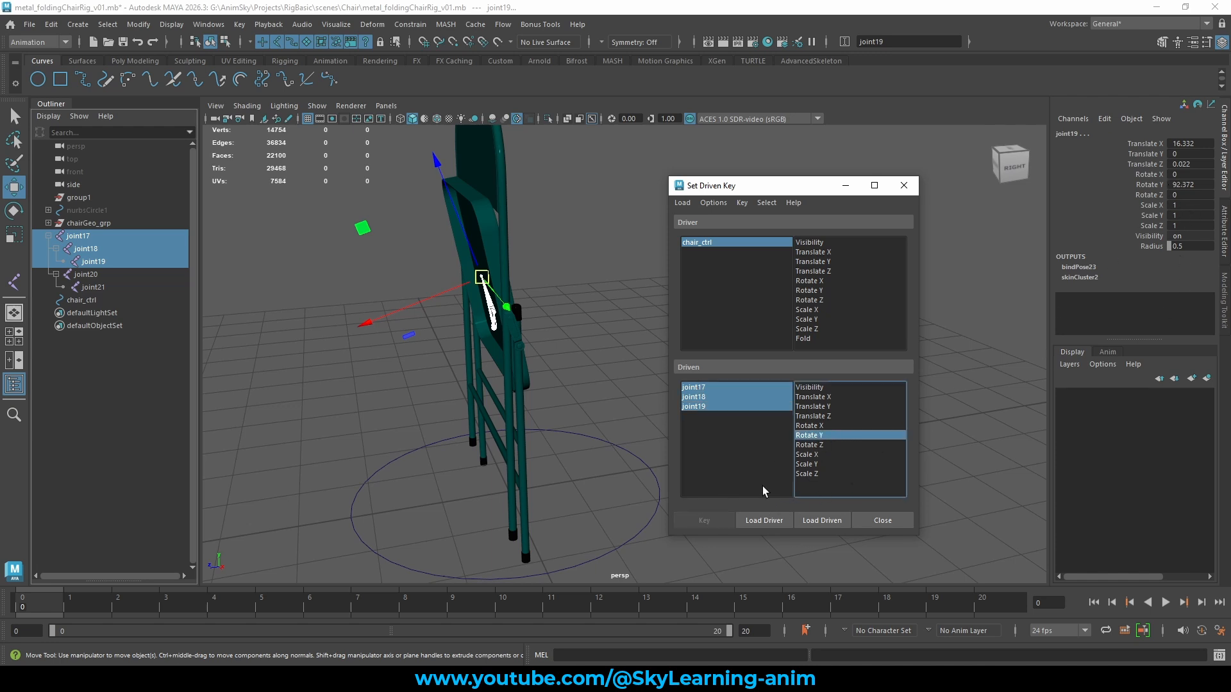
pyautogui.click(811, 339)
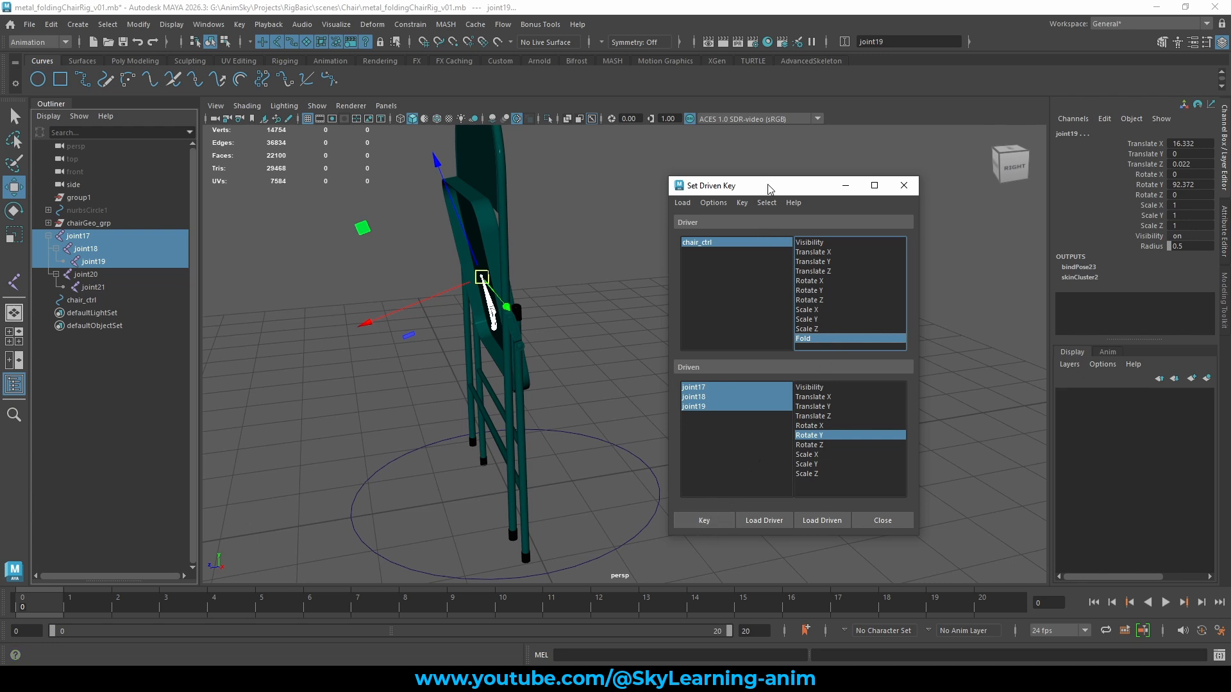
pyautogui.moveTo(770, 190); pyautogui.dragTo(841, 171)
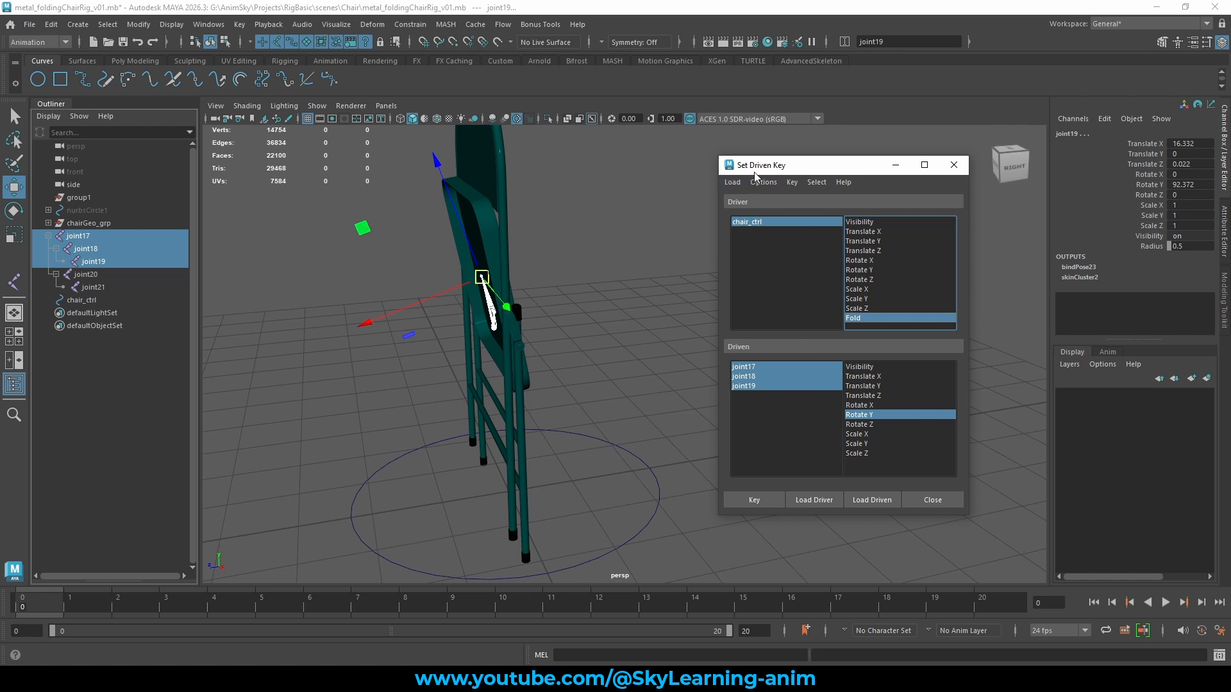
pyautogui.moveTo(788, 169); pyautogui.dragTo(784, 177)
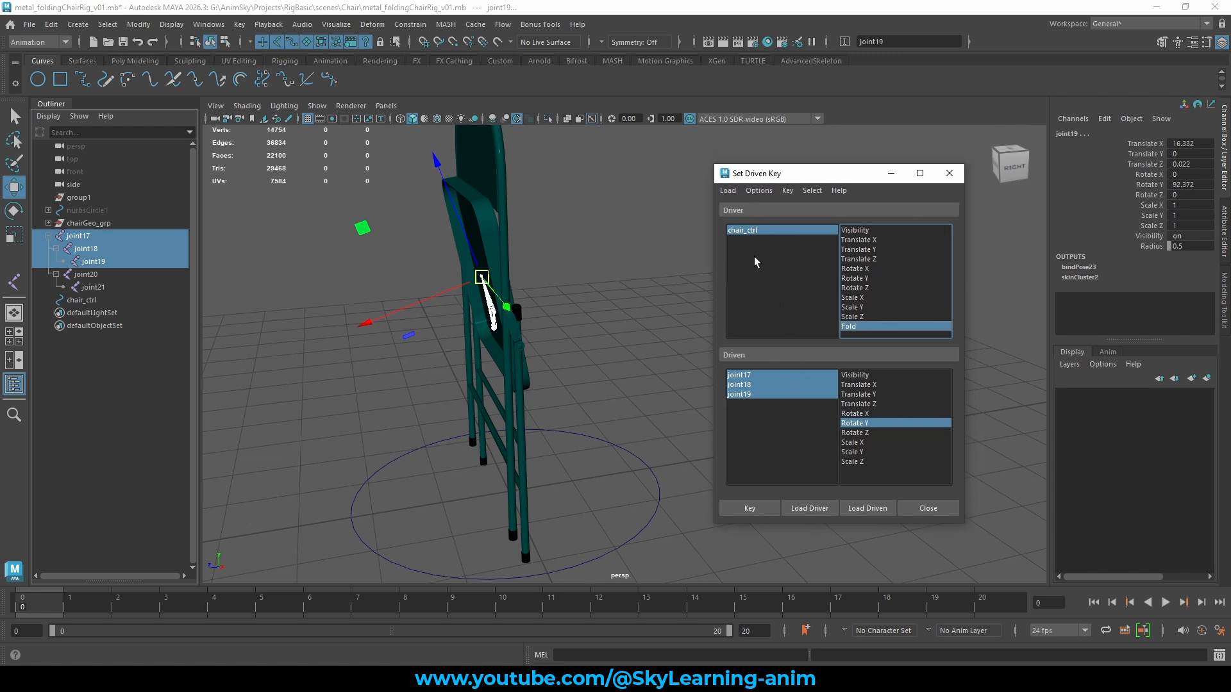
pyautogui.click(747, 509)
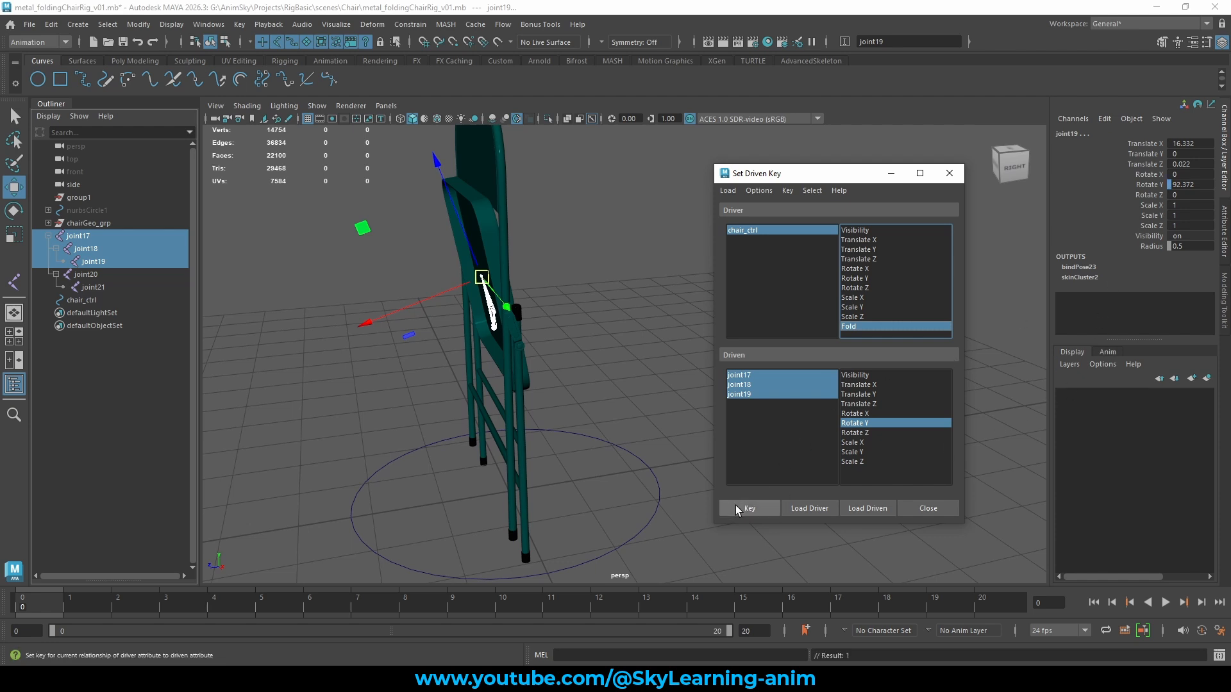
# Check the Rotate Y channel of joint17, joint18 and joint19 individually for the driven key, ending with all three selected
pyautogui.click(748, 375)
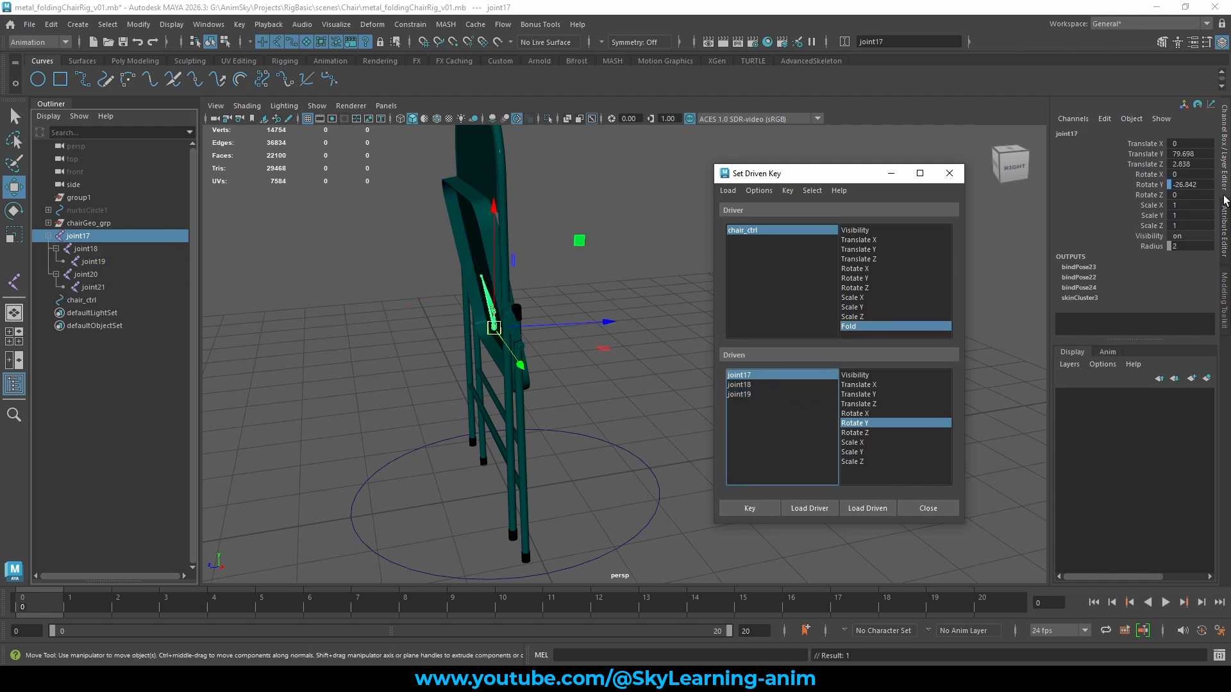
pyautogui.click(755, 384)
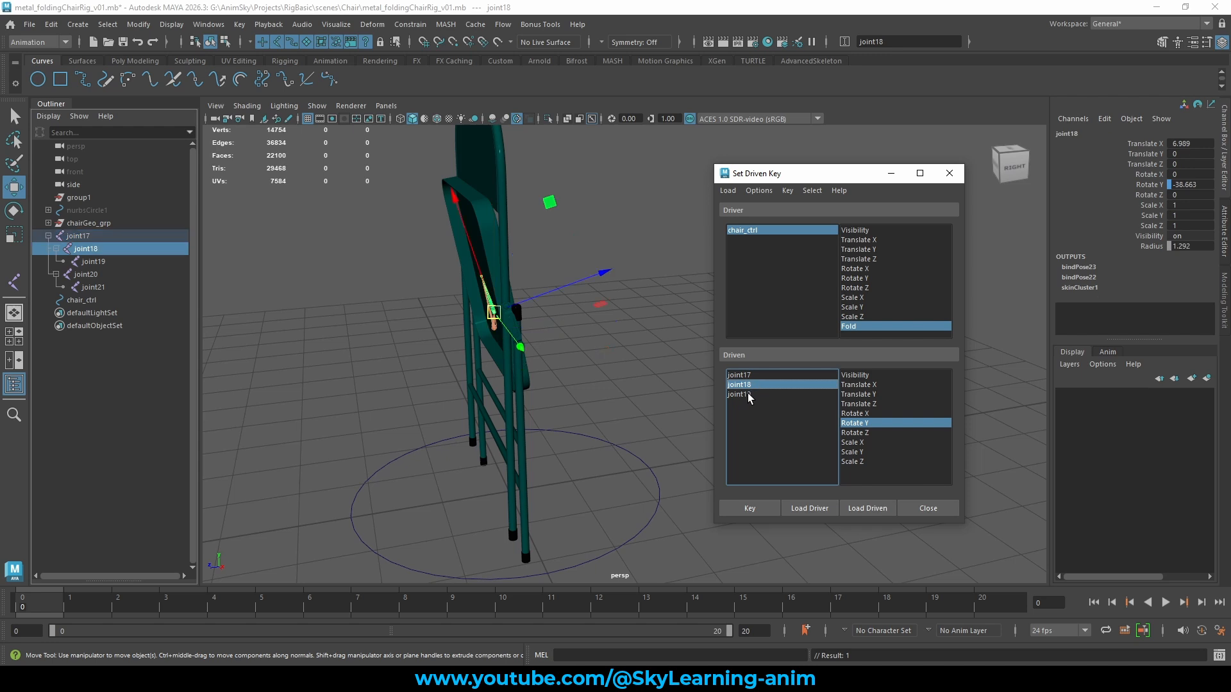
pyautogui.click(747, 394)
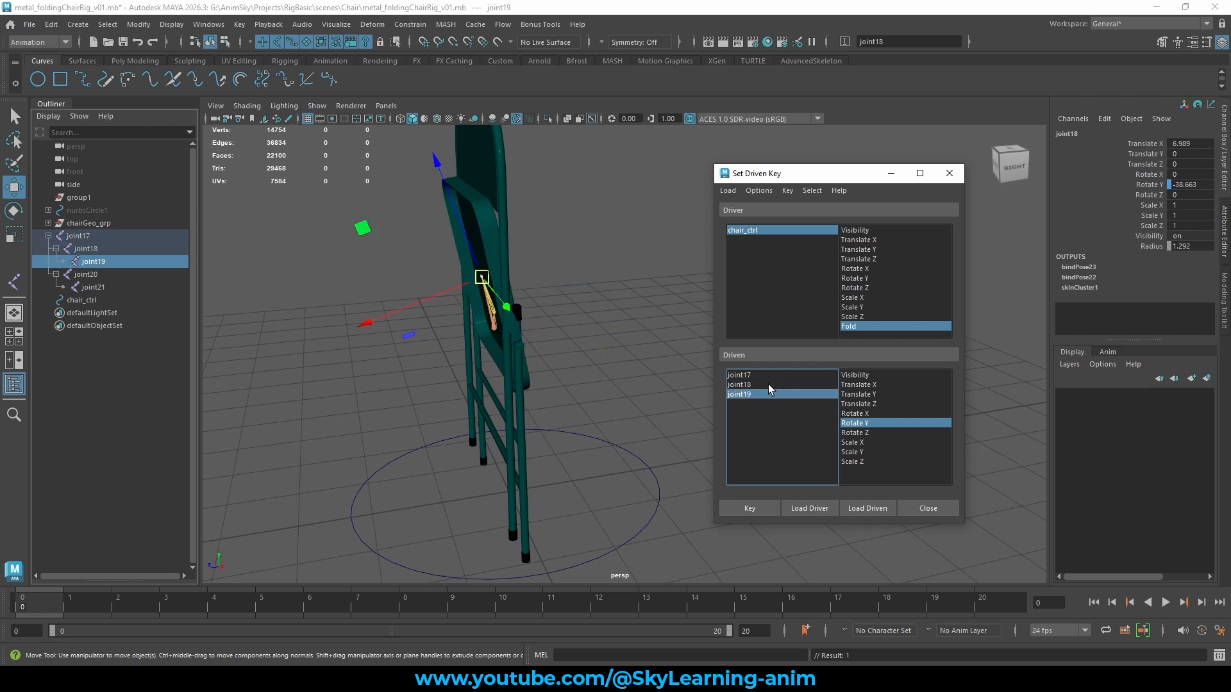
pyautogui.click(1157, 185)
pyautogui.press('e')
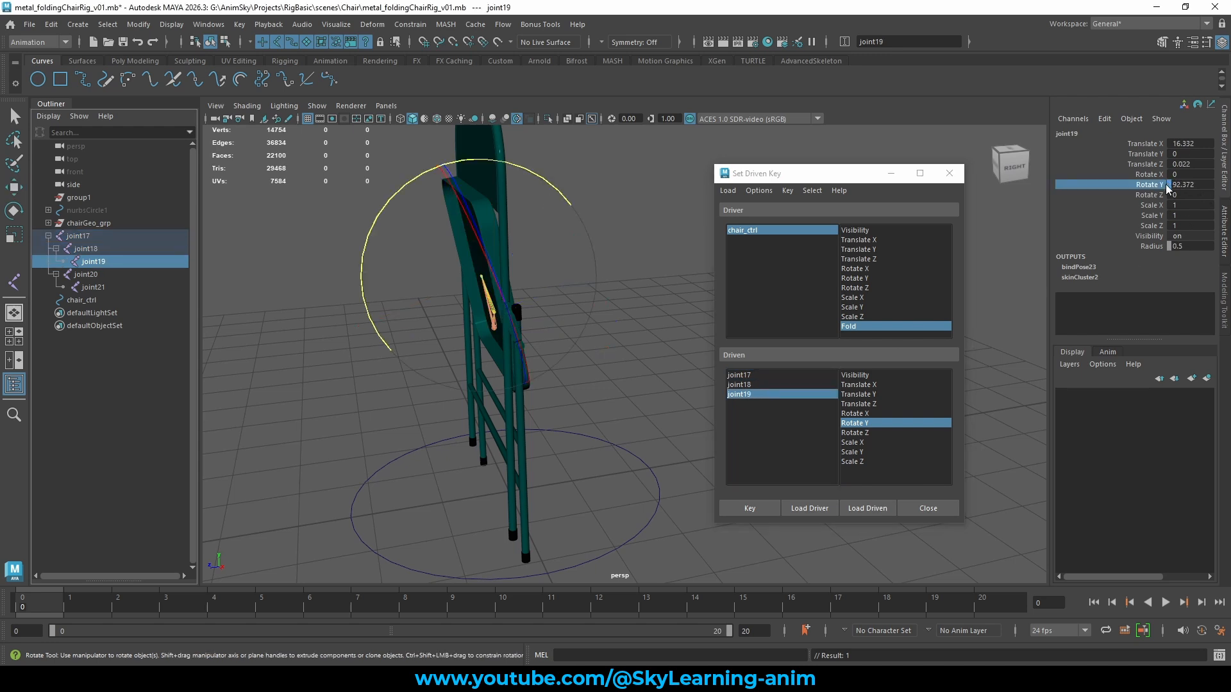
pyautogui.click(753, 384)
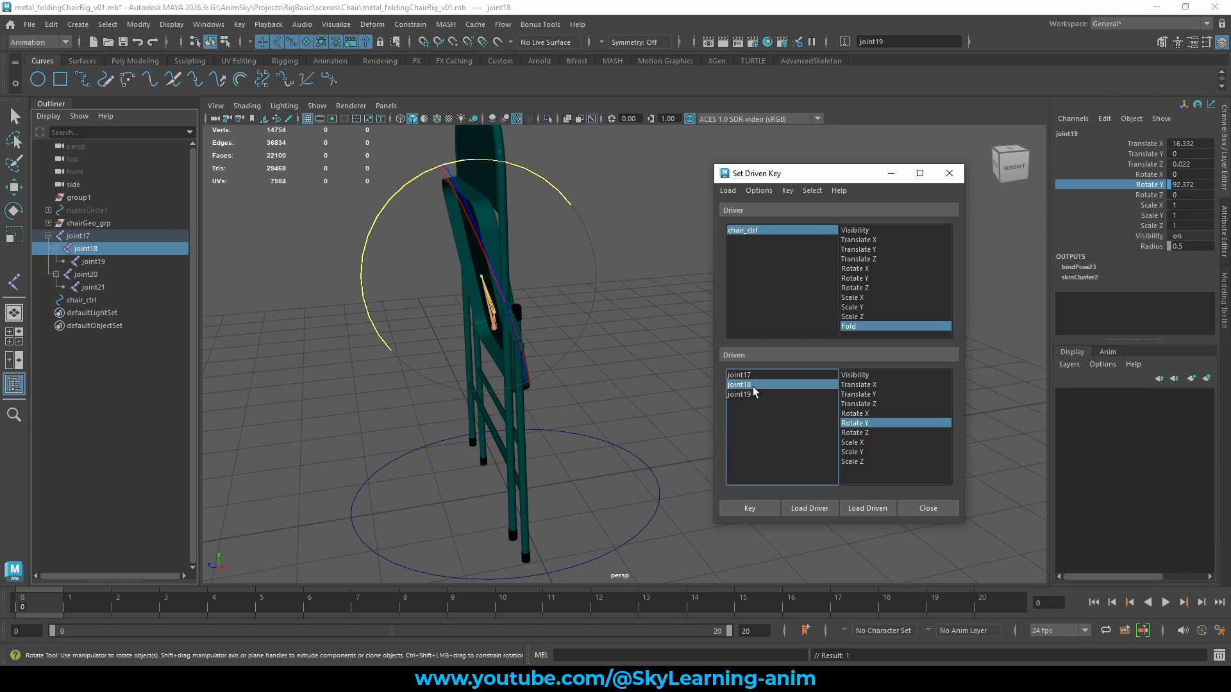
pyautogui.click(743, 375)
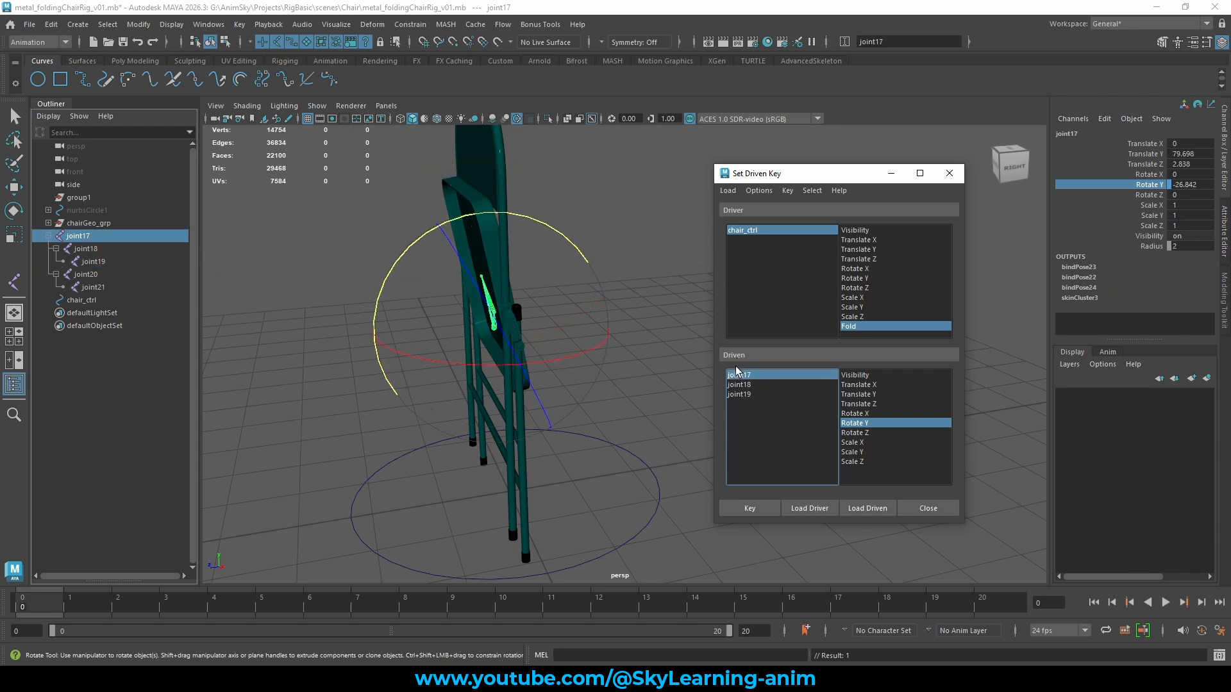
pyautogui.moveTo(736, 373); pyautogui.dragTo(738, 393)
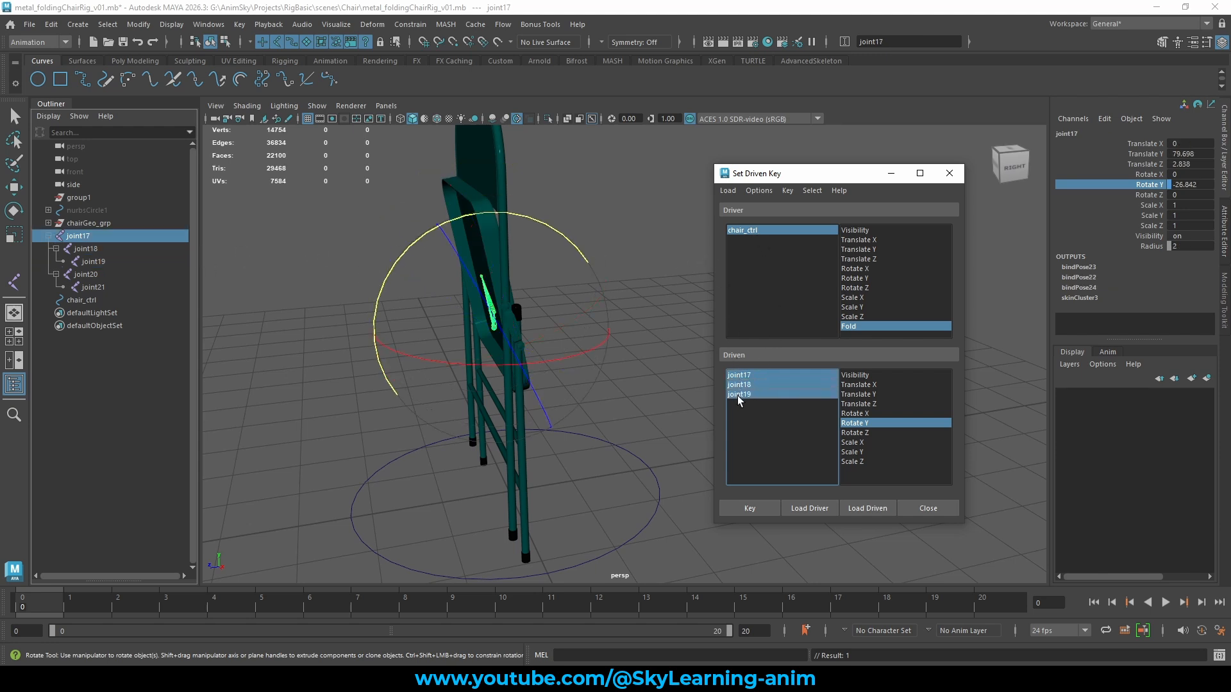
# Load joint20 as the driven object and key its Rotate Z against chair_ctrl's Fold attribute at Fold 10
pyautogui.click(100, 277)
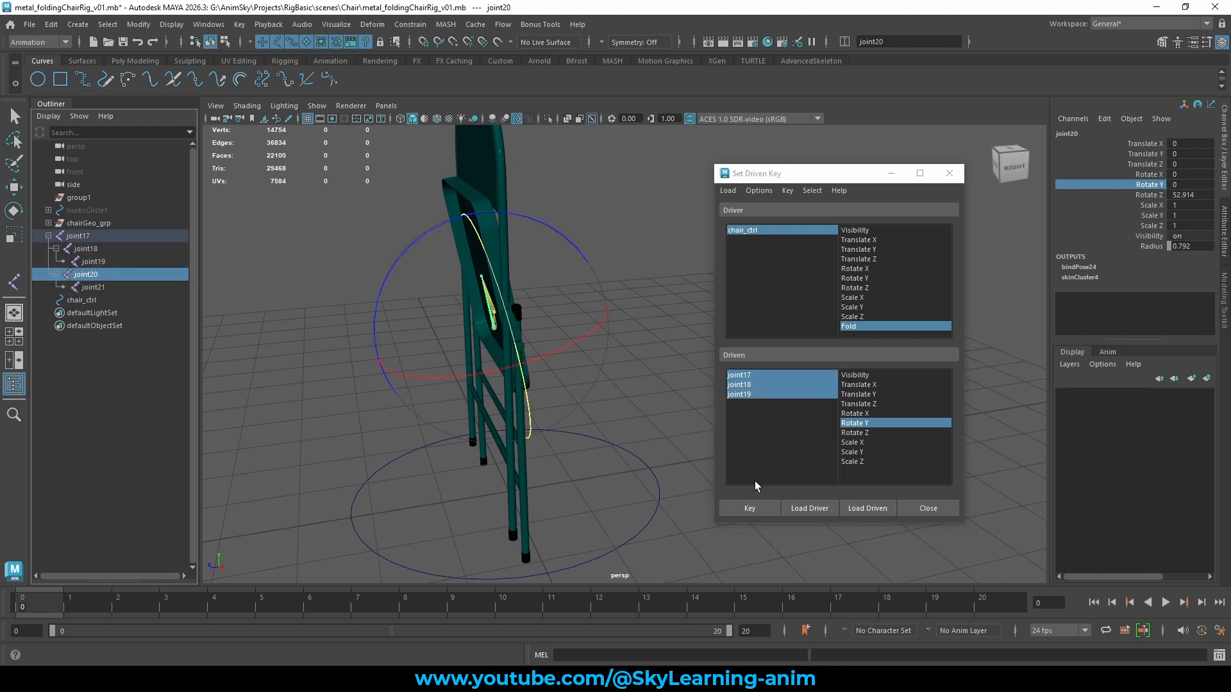
pyautogui.click(868, 508)
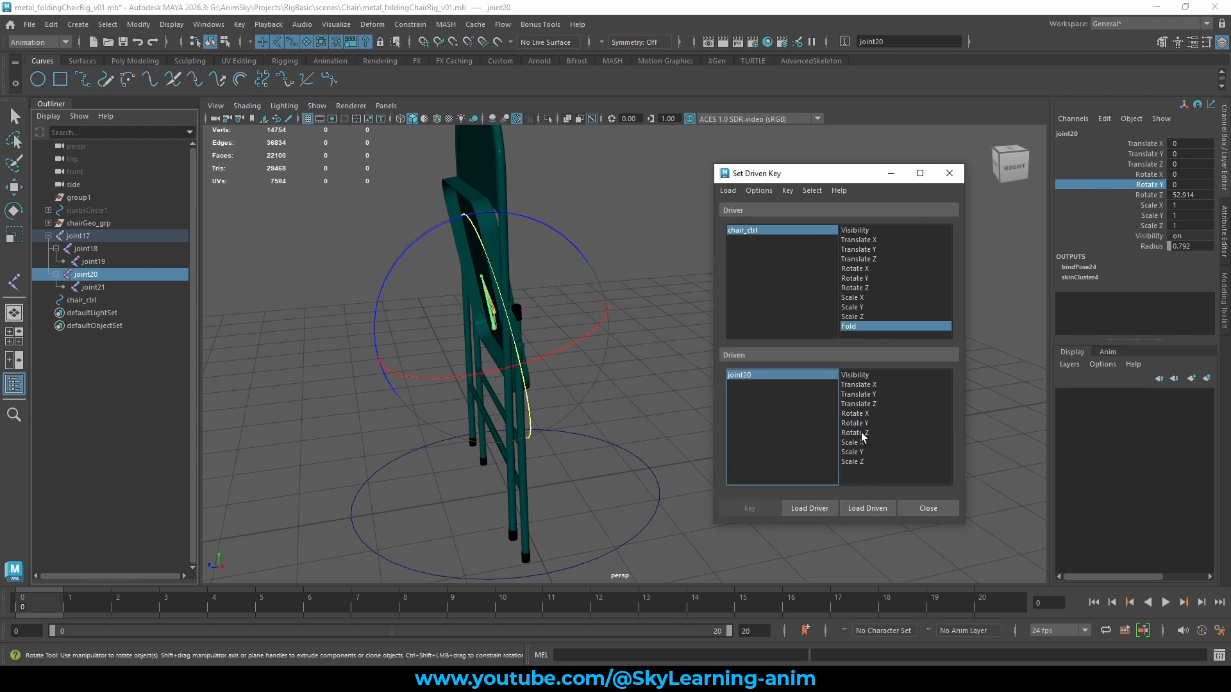
pyautogui.click(859, 434)
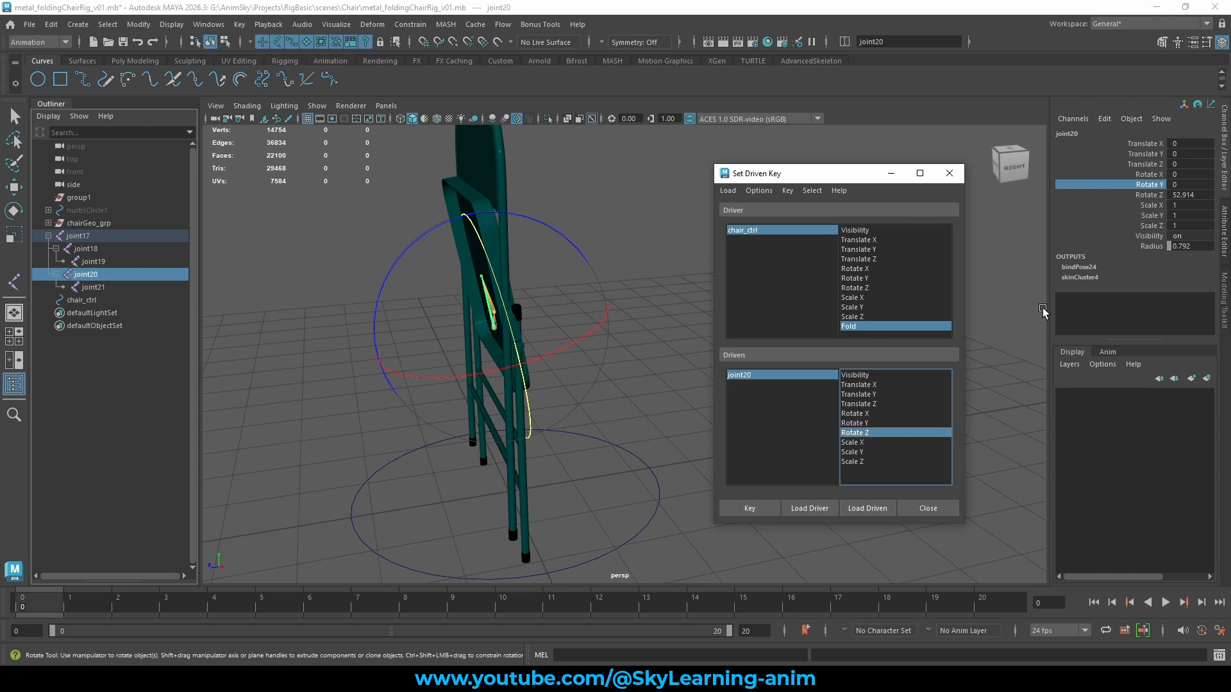
pyautogui.click(750, 508)
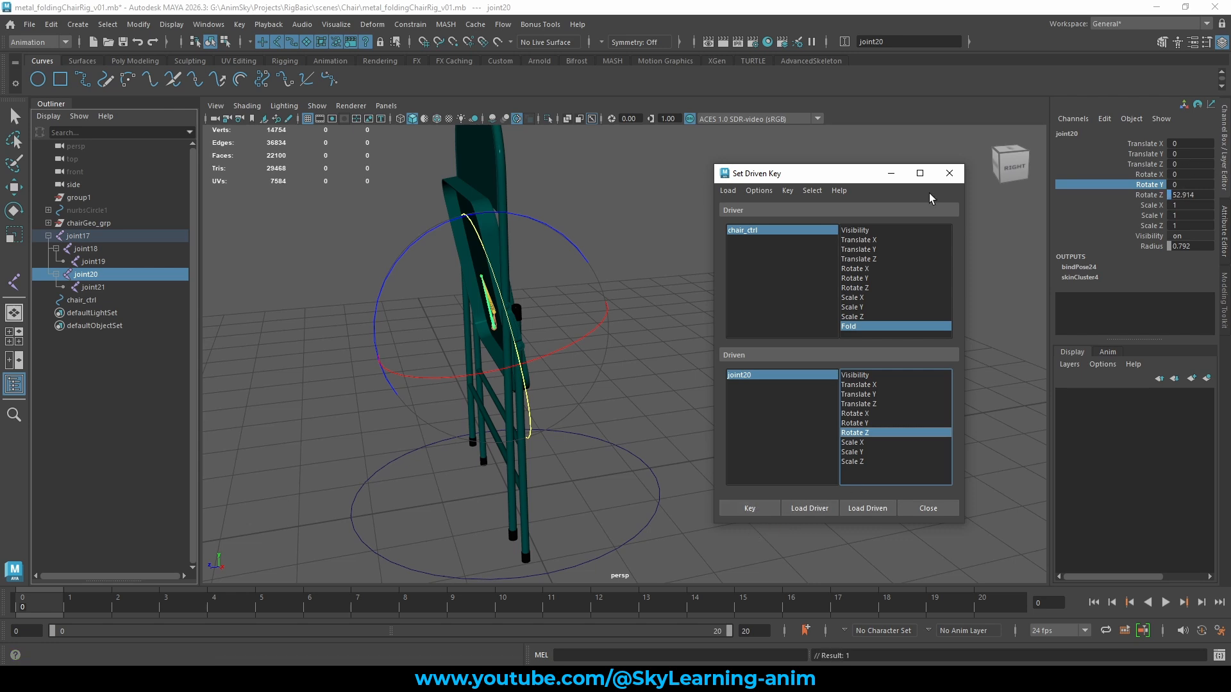
# Set the Fold attribute on chair_ctrl to 0
pyautogui.click(740, 230)
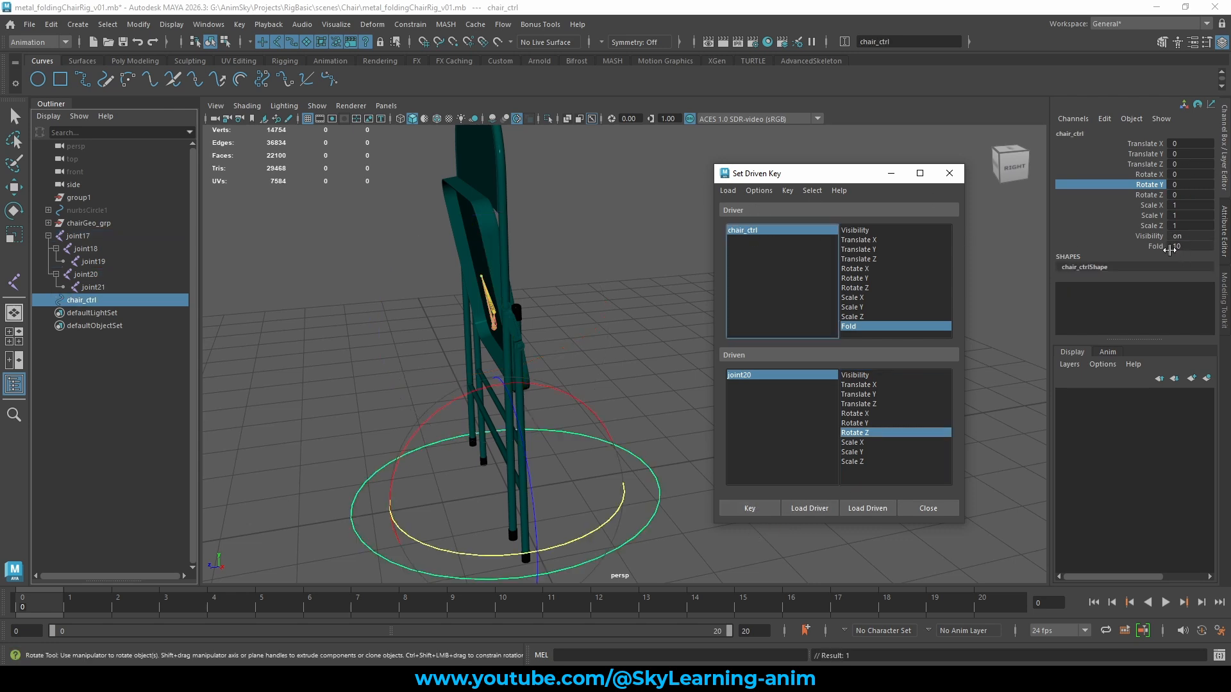
pyautogui.click(1156, 248)
pyautogui.moveTo(651, 248); pyautogui.dragTo(130, 272, button='middle')
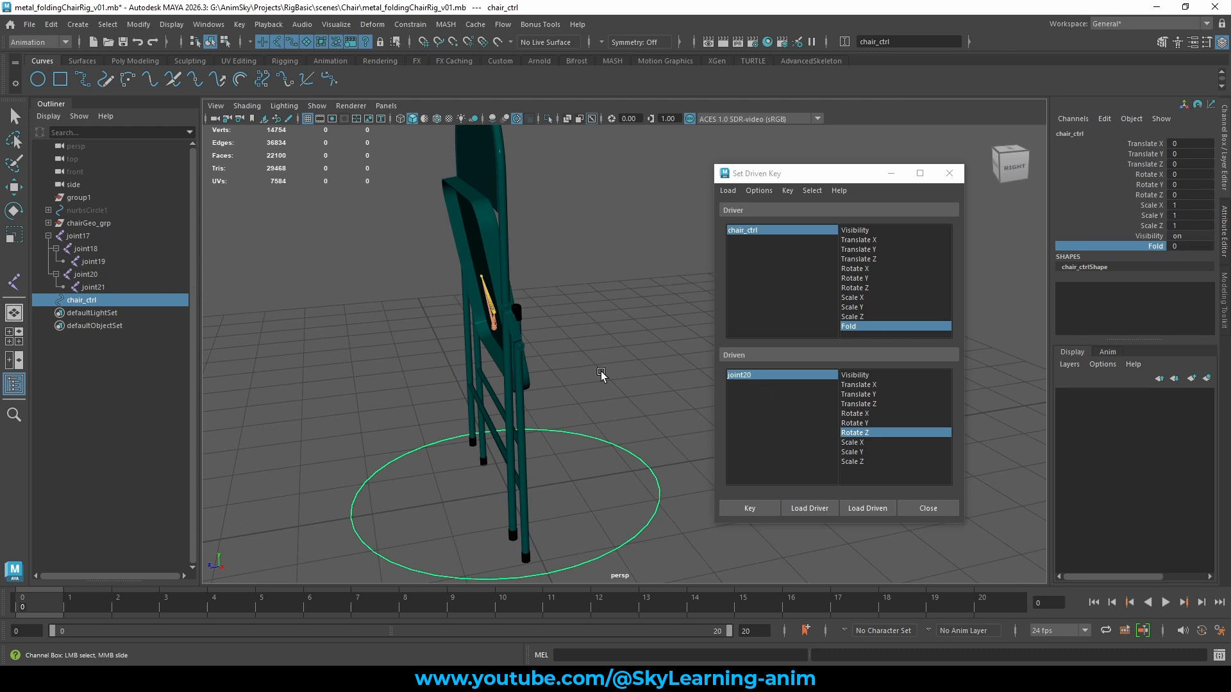
# Replace joint20 with joint17, joint18 and joint19 as the driven objects and select all three
pyautogui.moveTo(80, 236); pyautogui.dragTo(95, 259)
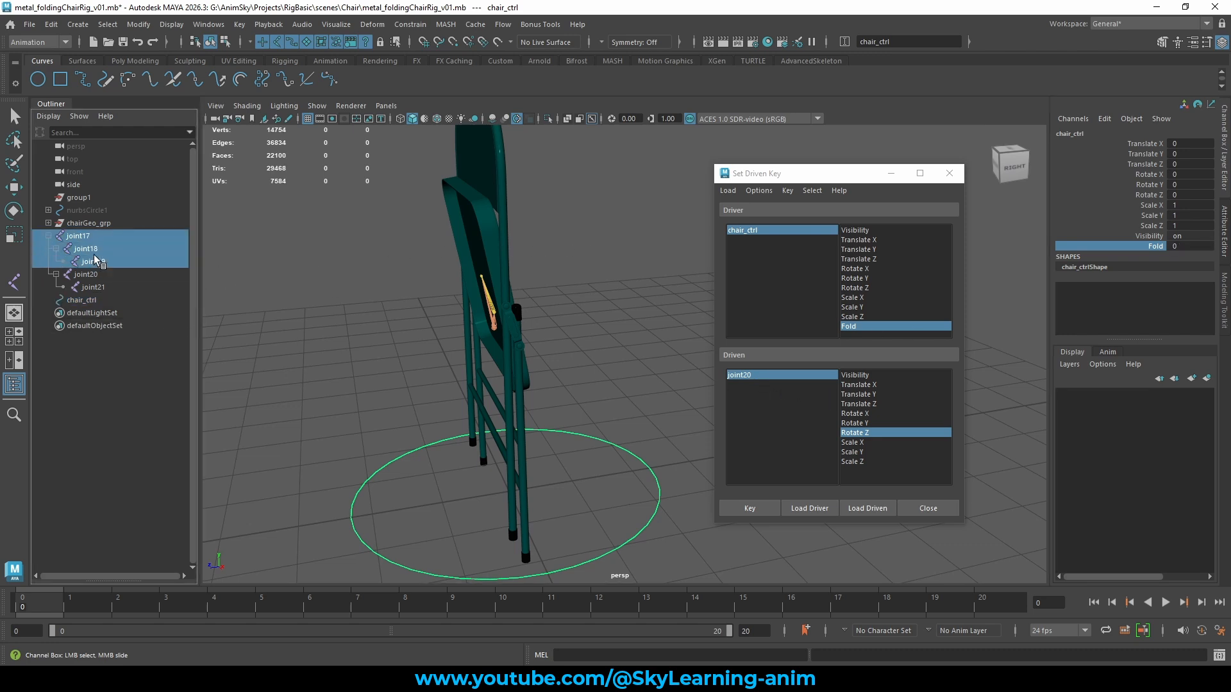
pyautogui.click(866, 508)
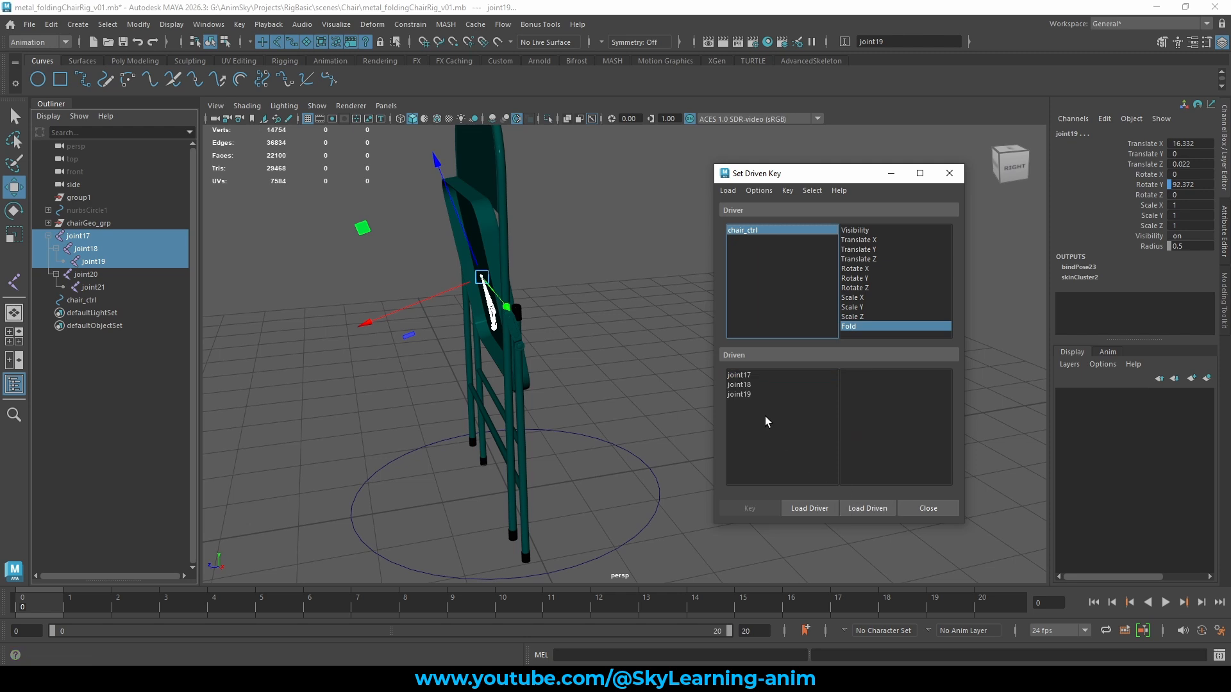
pyautogui.moveTo(745, 377); pyautogui.dragTo(743, 394)
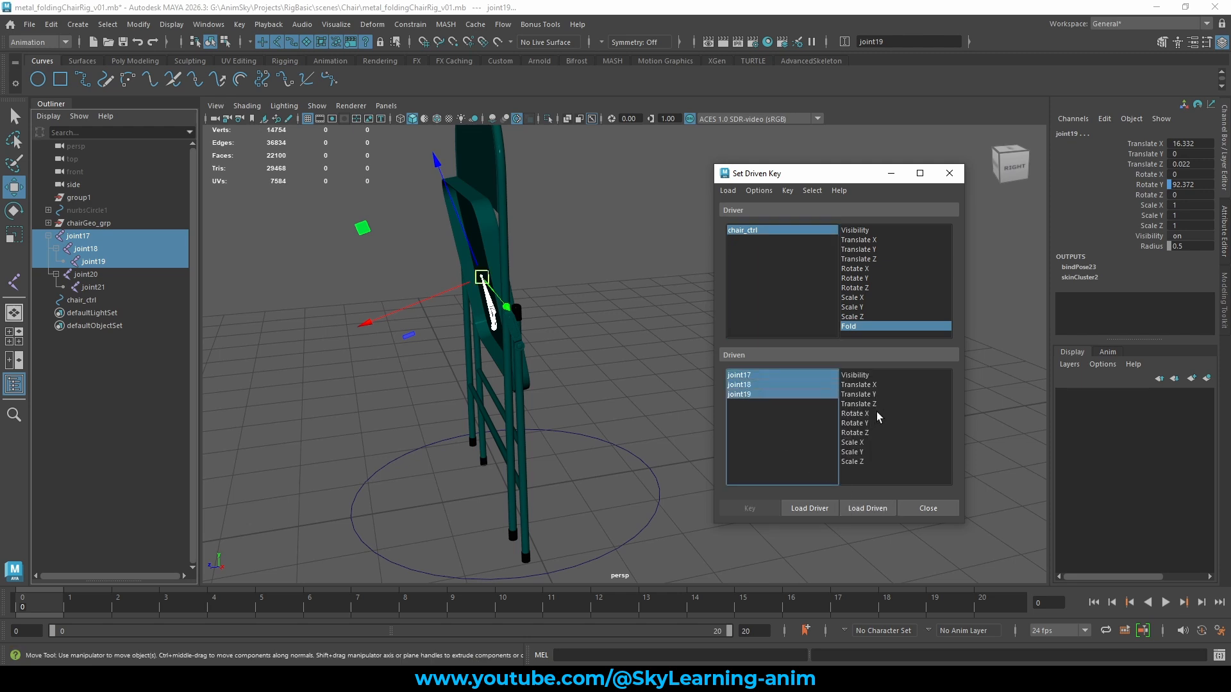
# Set Rotate Y of joint17, joint18 and joint19 to 0 and key it against chair_ctrl's Fold attribute at Fold 0
pyautogui.click(877, 424)
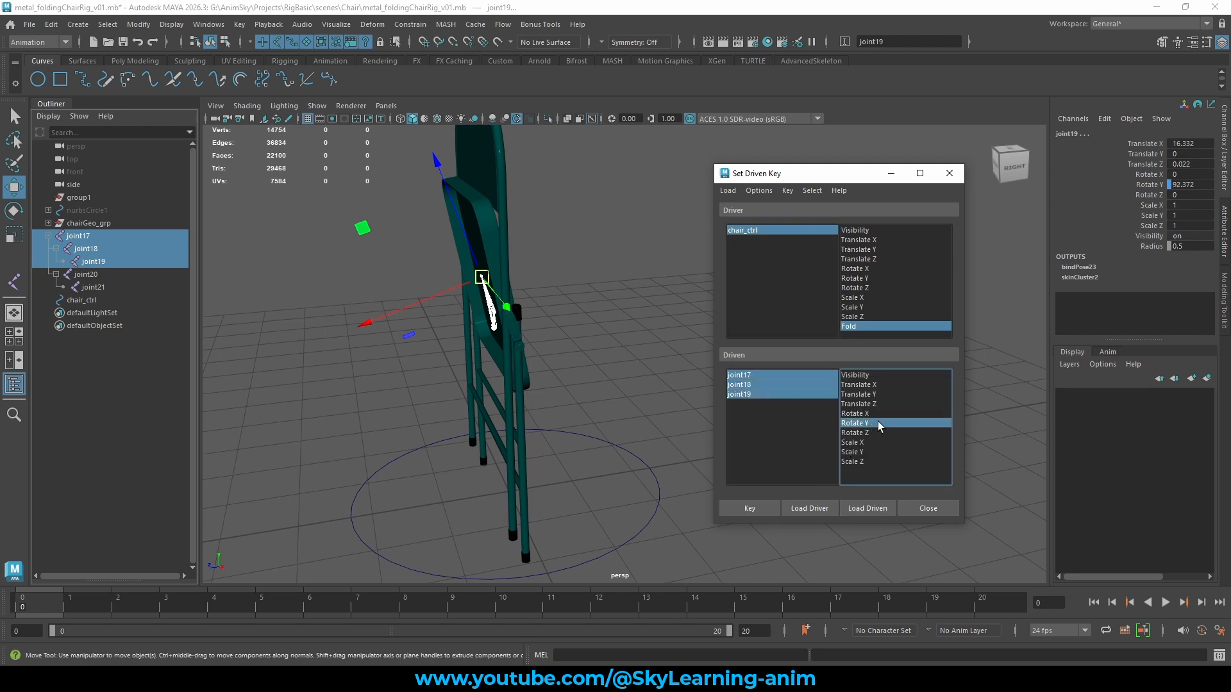
pyautogui.doubleClick(1190, 184)
pyautogui.write('0')
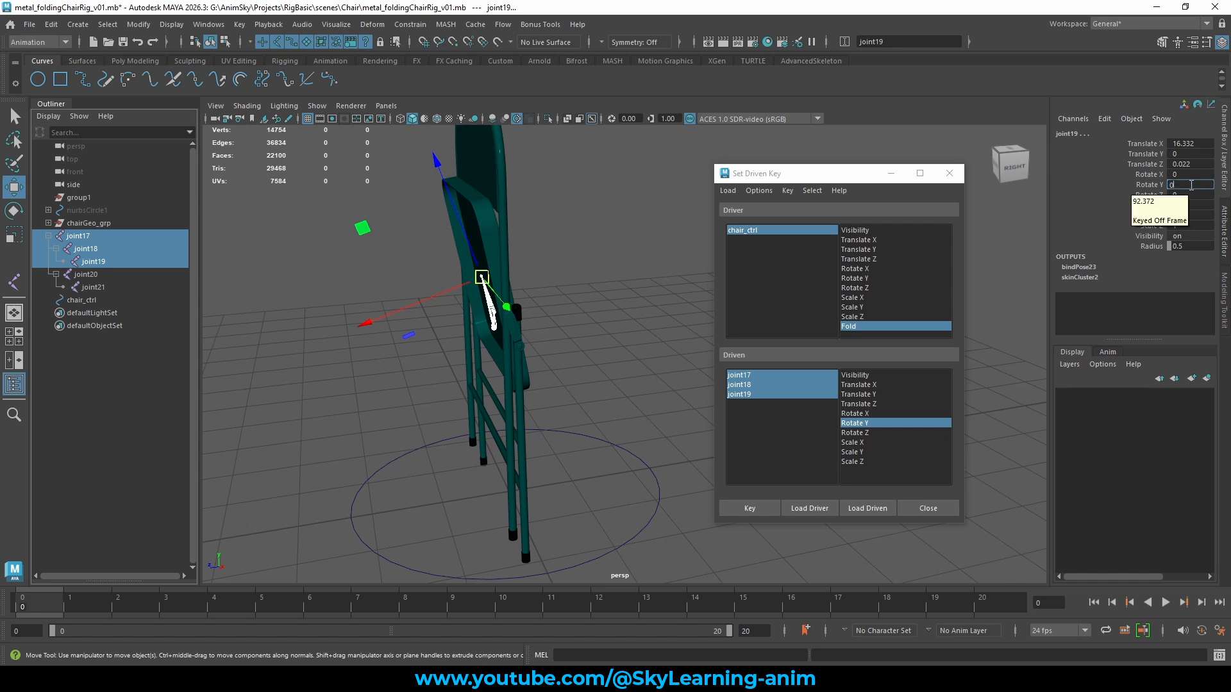
pyautogui.press('Return')
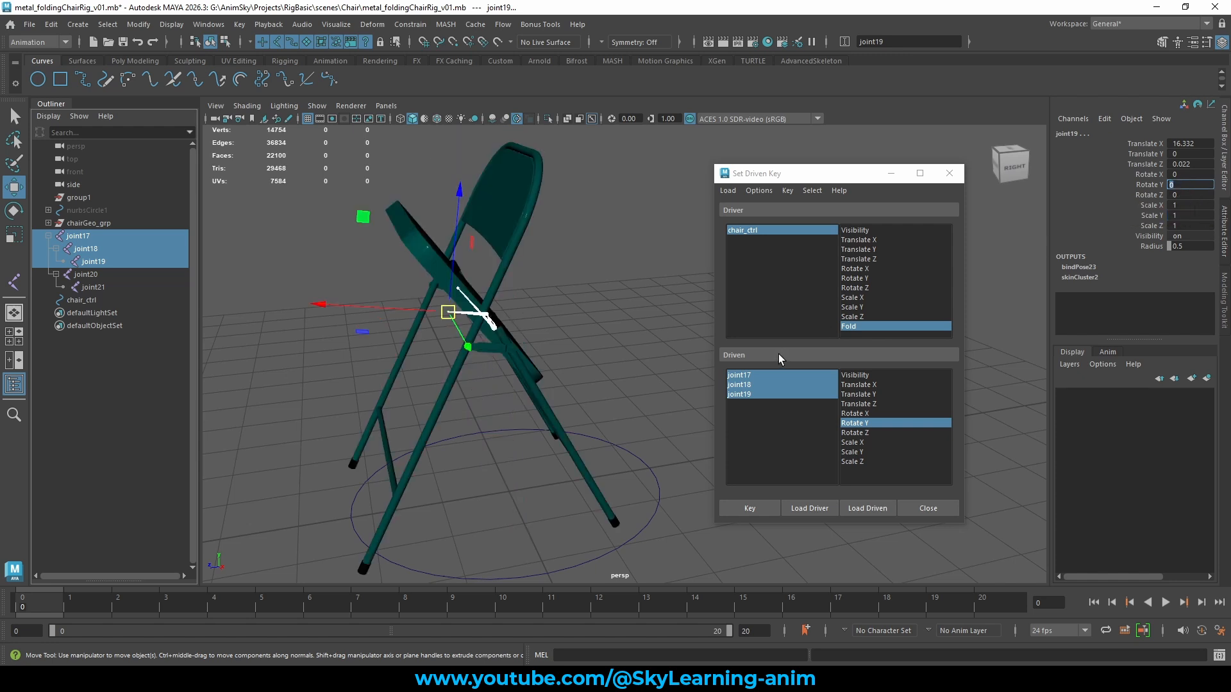
pyautogui.click(752, 506)
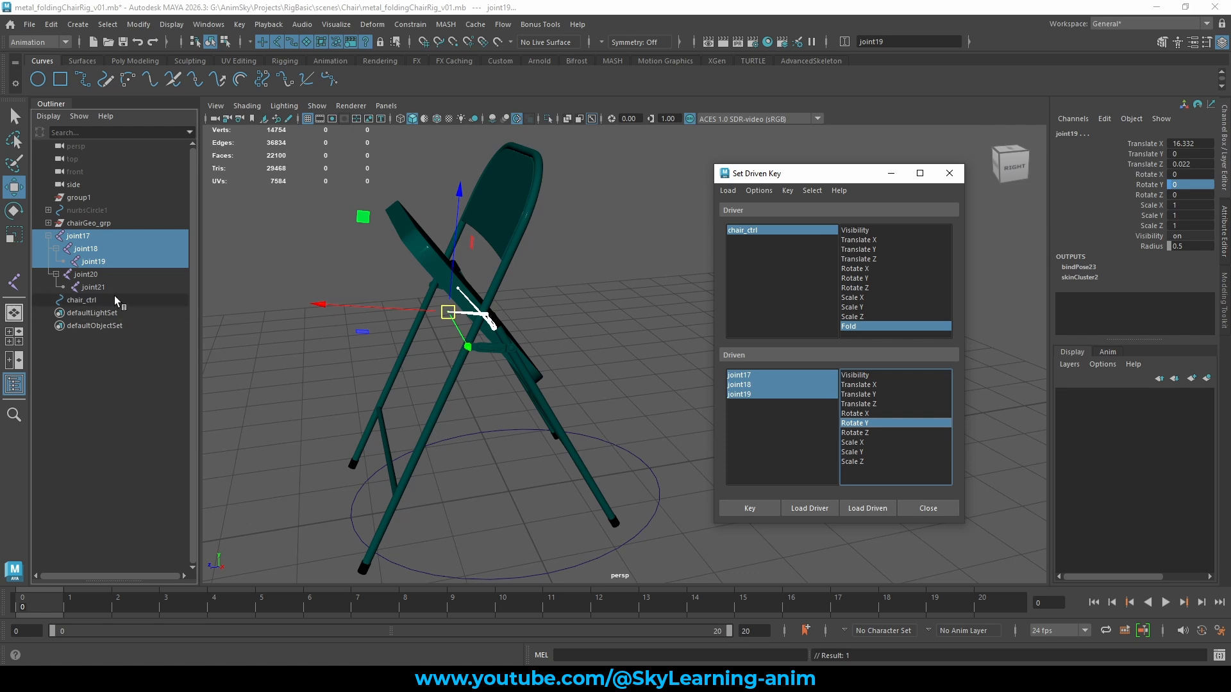
# Load joint20 as the driven object, set its Rotate Z to 0 and key it against chair_ctrl's Fold at Fold 0
pyautogui.click(96, 276)
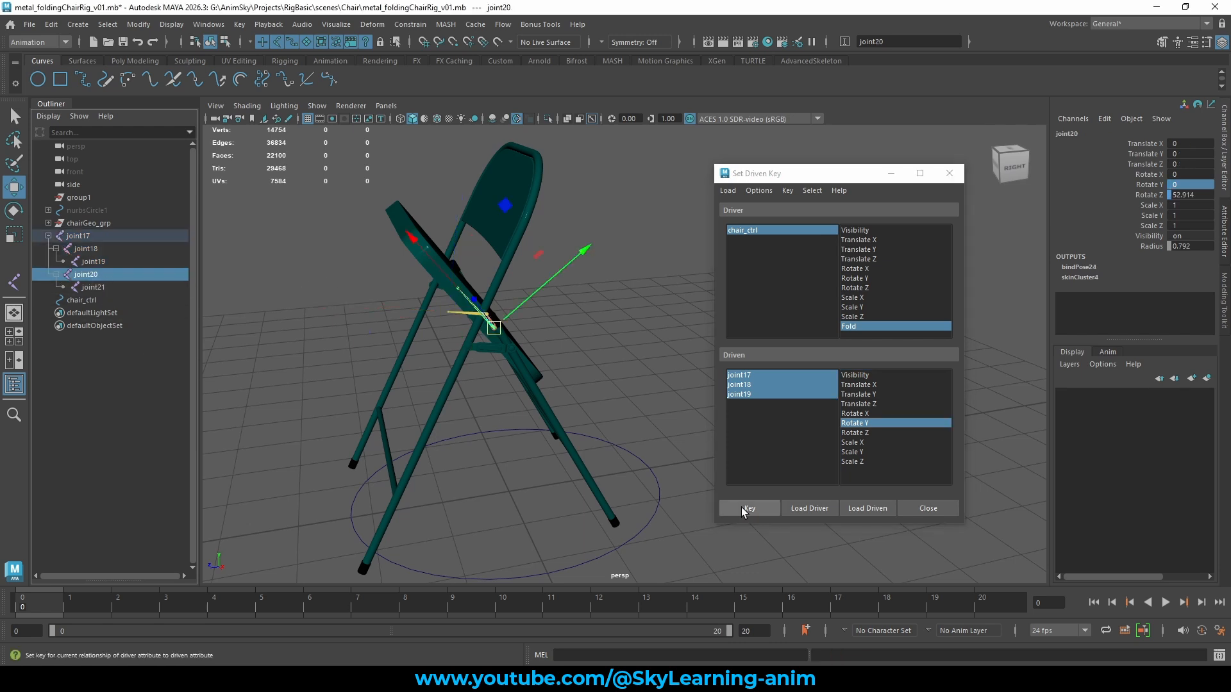
pyautogui.click(873, 507)
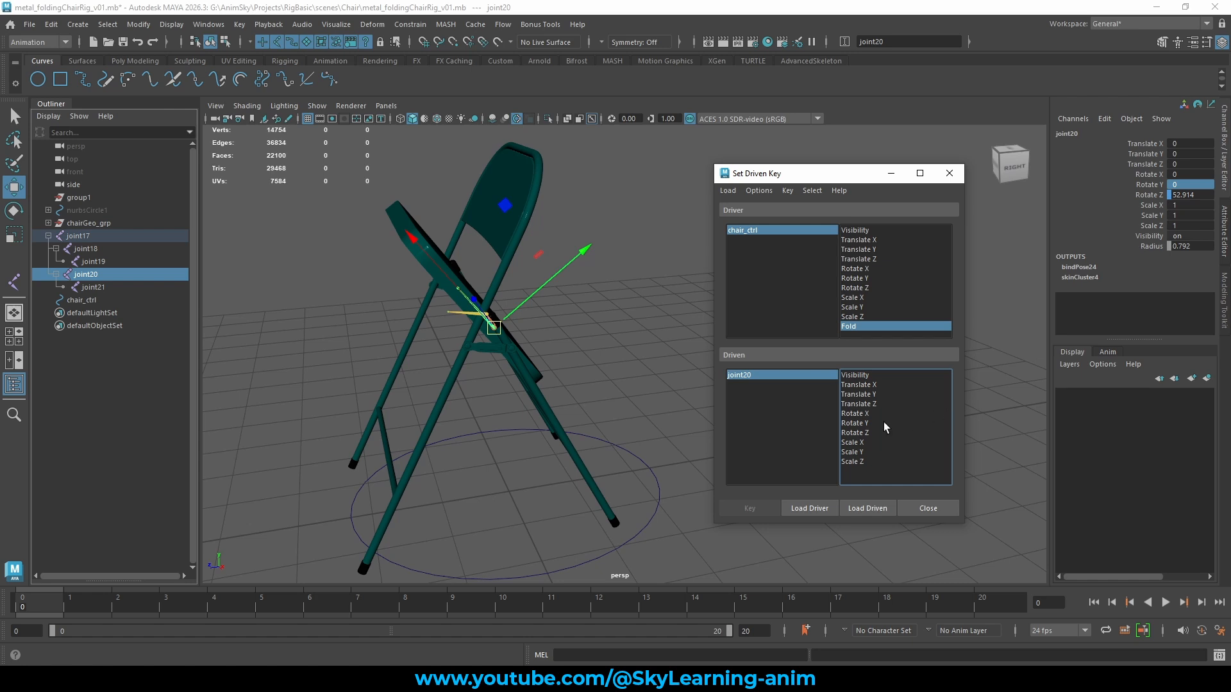
pyautogui.click(861, 433)
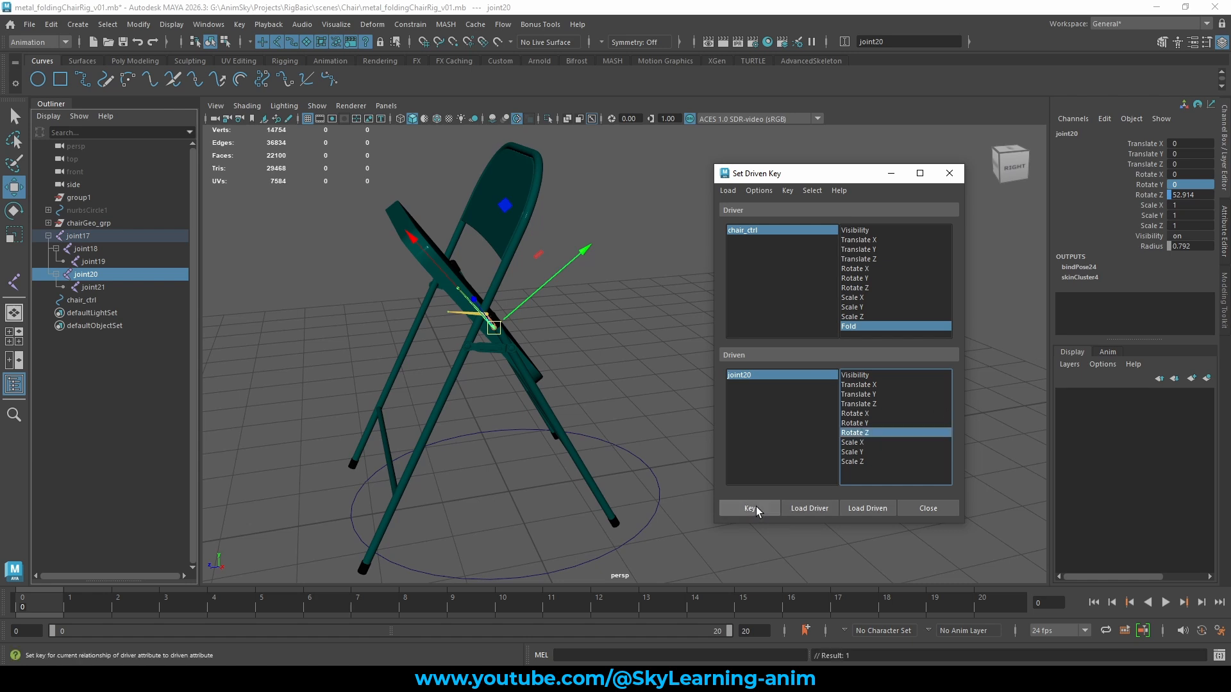
pyautogui.doubleClick(1187, 195)
pyautogui.write('0')
pyautogui.press('Return')
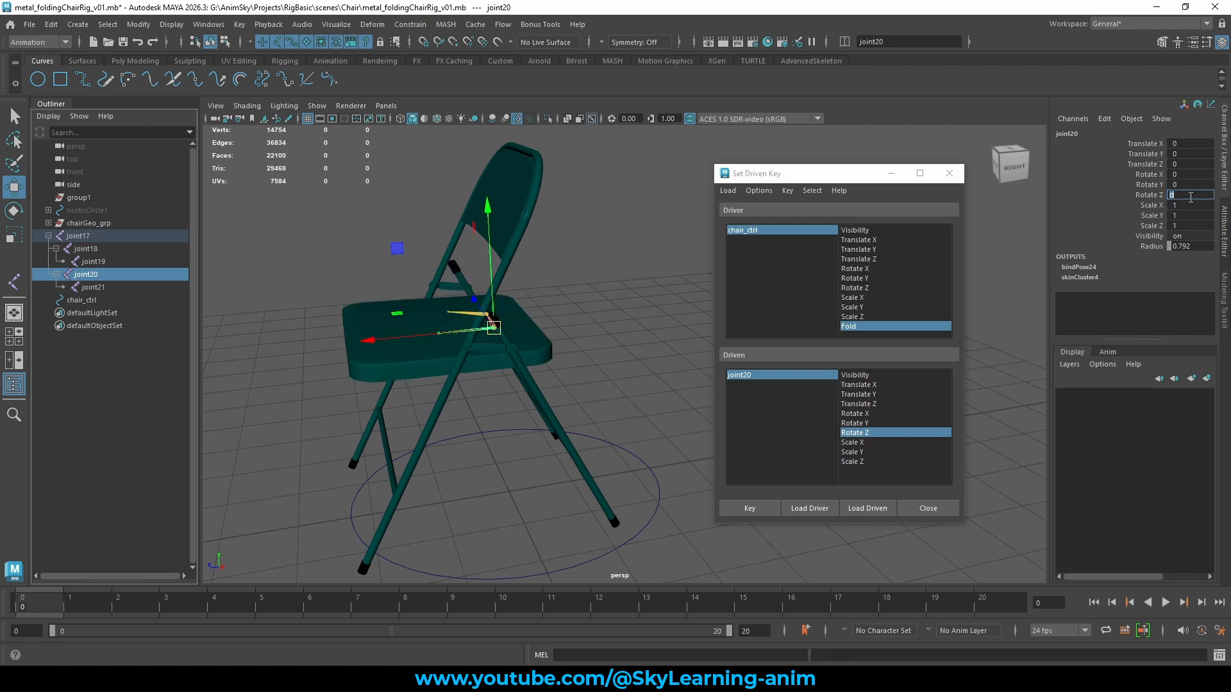
pyautogui.click(750, 508)
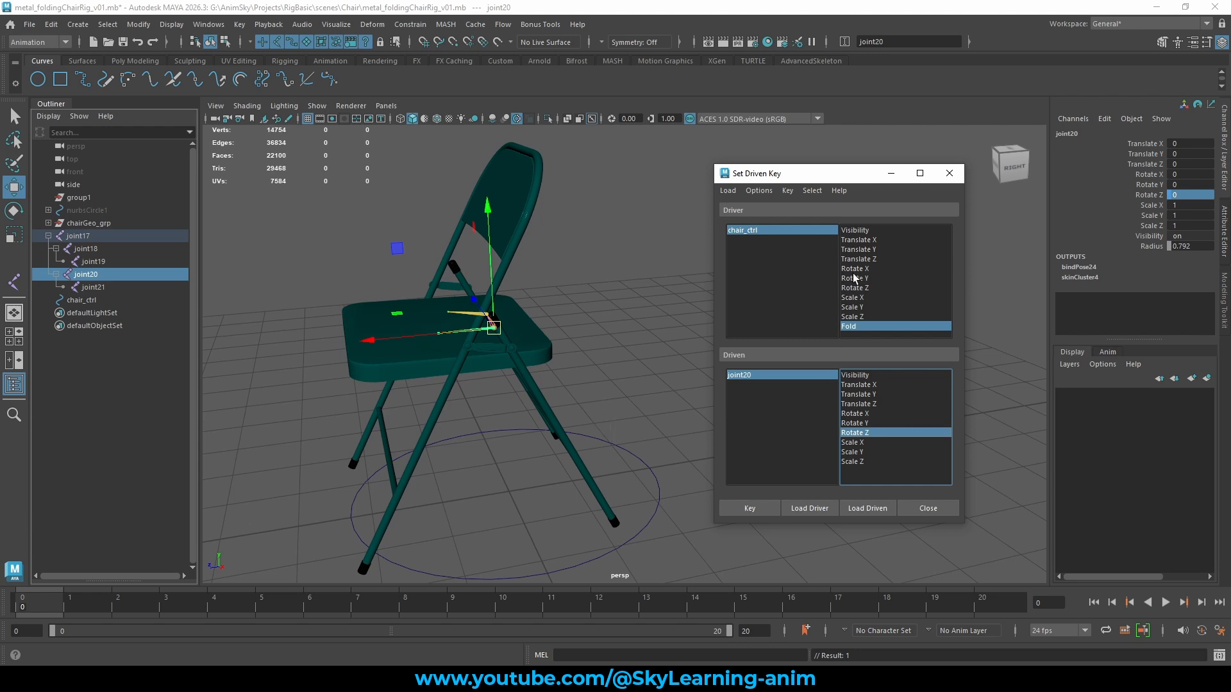
# Close the Set Driven Key window and clear the selection
pyautogui.click(756, 230)
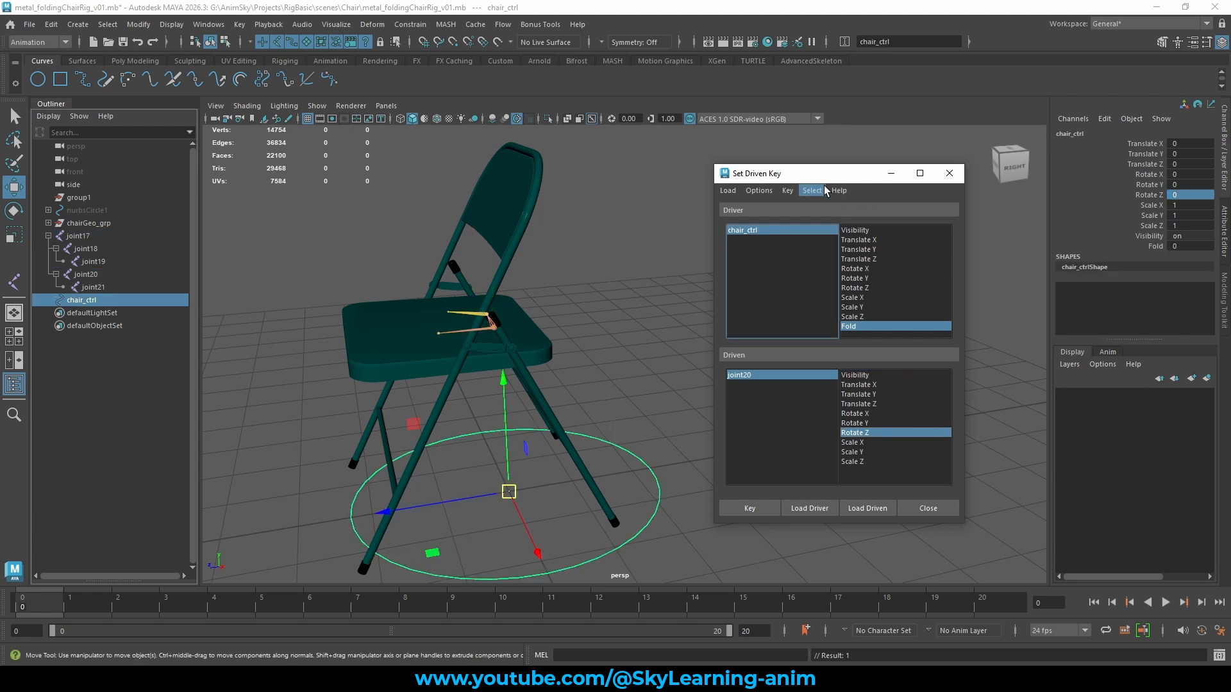
pyautogui.moveTo(889, 173); pyautogui.dragTo(907, 153)
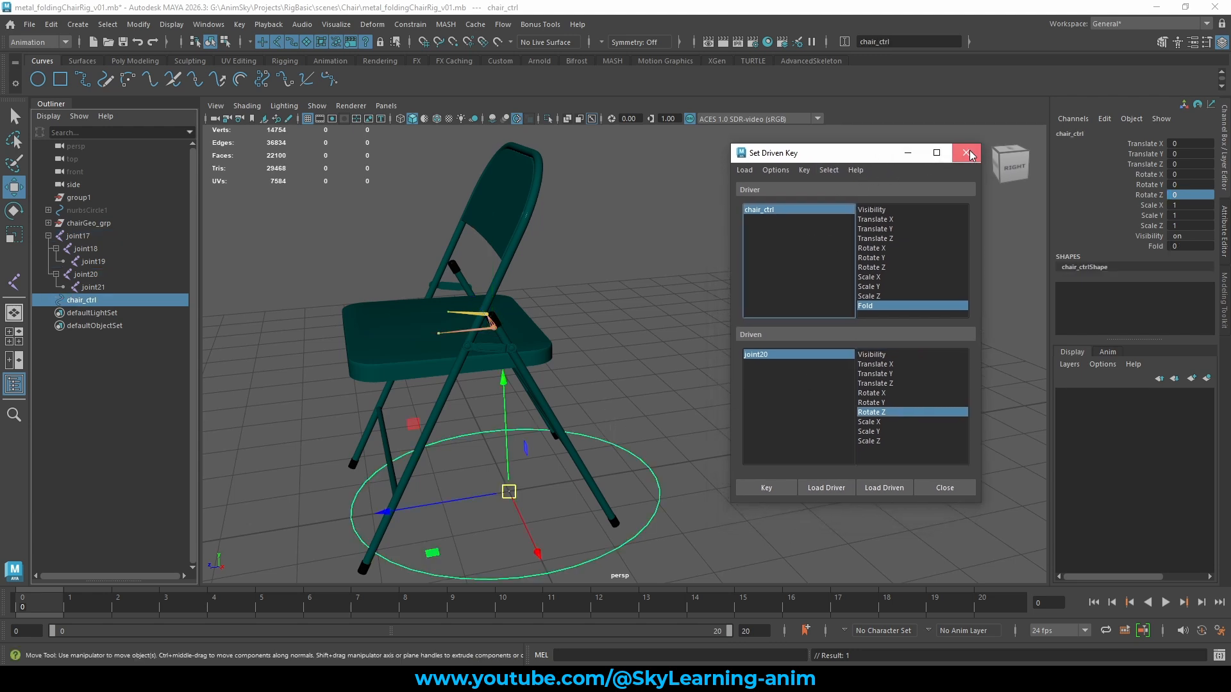
pyautogui.click(966, 153)
pyautogui.click(689, 380)
# Select chair_ctrl and scrub its Fold attribute to 10 to test the folding motion
pyautogui.keyDown('alt'); pyautogui.moveTo(689, 380); pyautogui.dragTo(642, 403, button='right'); pyautogui.keyUp('alt')
pyautogui.keyDown('alt'); pyautogui.moveTo(642, 403); pyautogui.dragTo(620, 426); pyautogui.keyUp('alt')
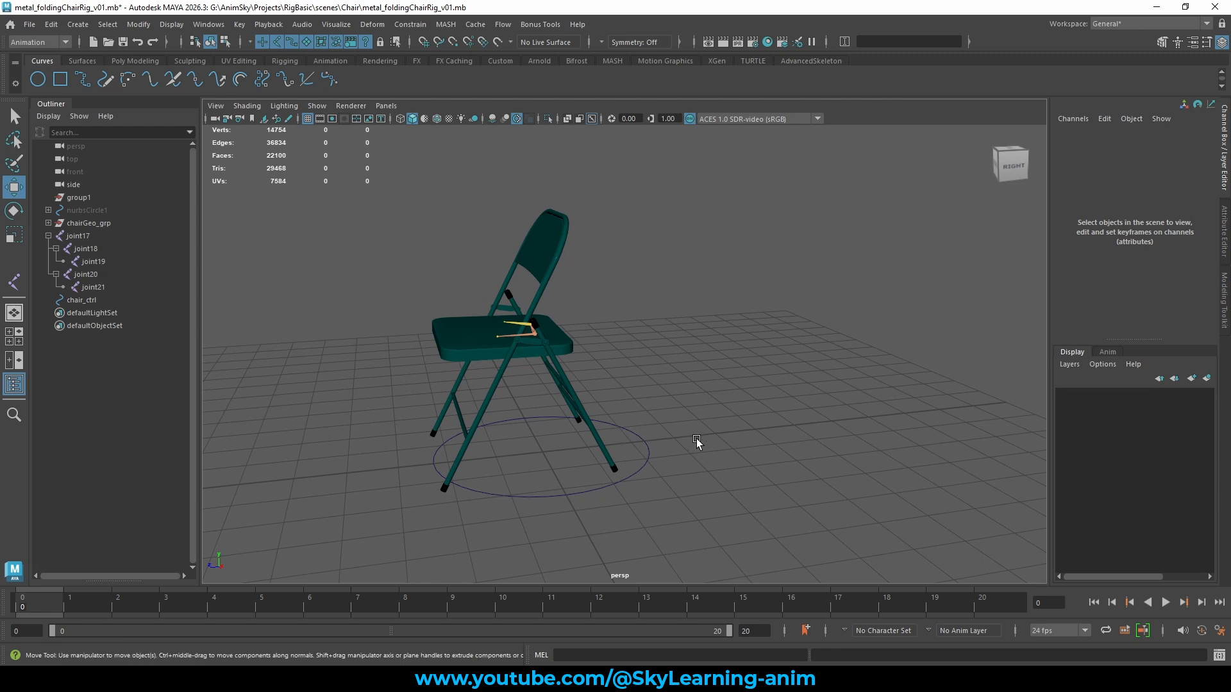
pyautogui.moveTo(696, 438); pyautogui.dragTo(628, 411)
pyautogui.keyDown('alt'); pyautogui.moveTo(671, 408); pyautogui.dragTo(705, 403, button='right'); pyautogui.keyUp('alt')
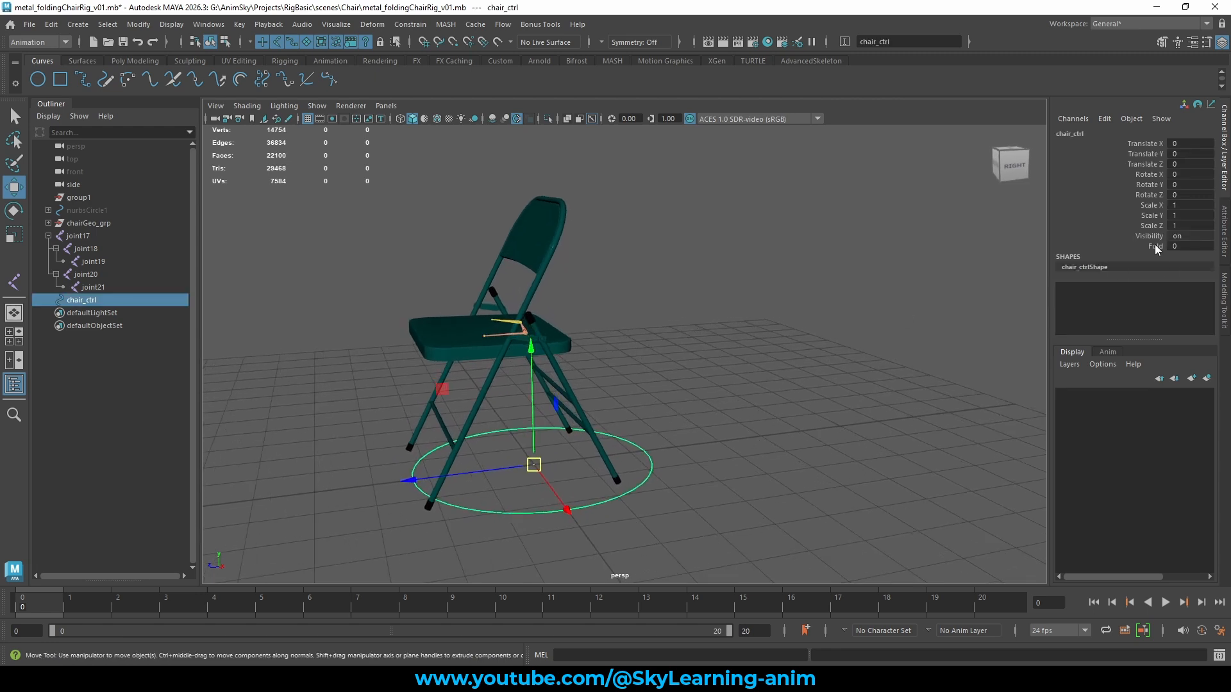
pyautogui.click(1156, 247)
pyautogui.moveTo(640, 343); pyautogui.dragTo(762, 338, button='middle')
# In the side view, turn off wireframe on shaded and X-ray joints while scrubbing Fold to 0 and back to 10
pyautogui.press('space')
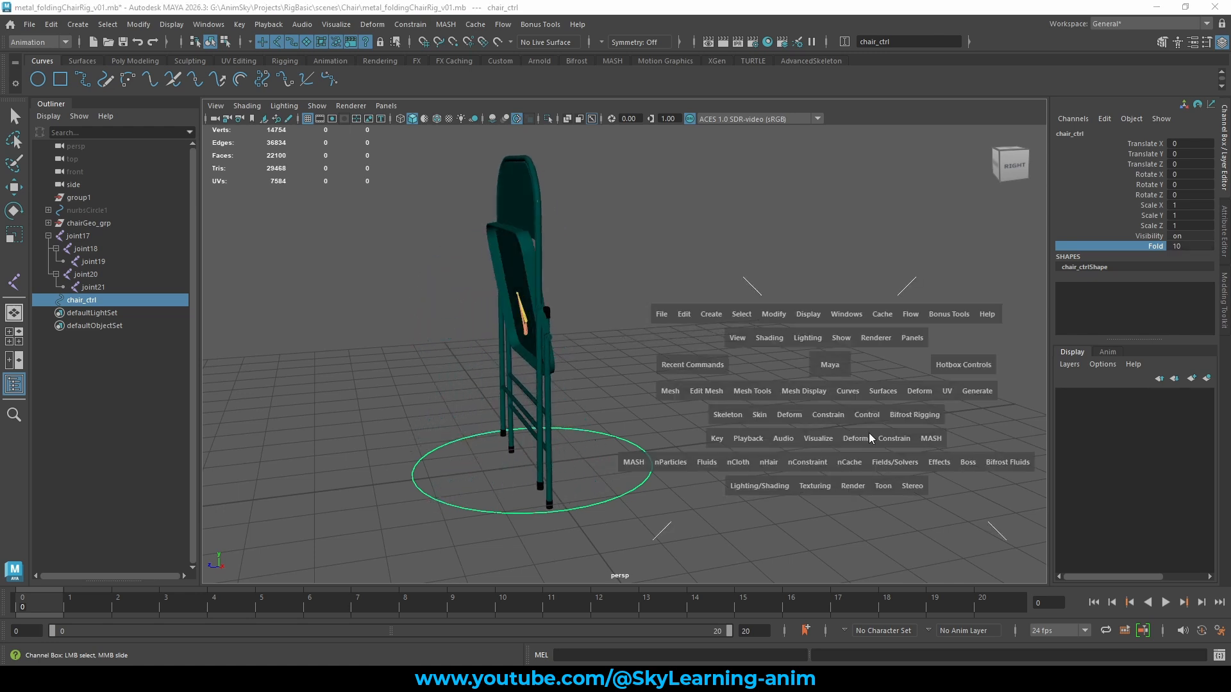
pyautogui.press('space')
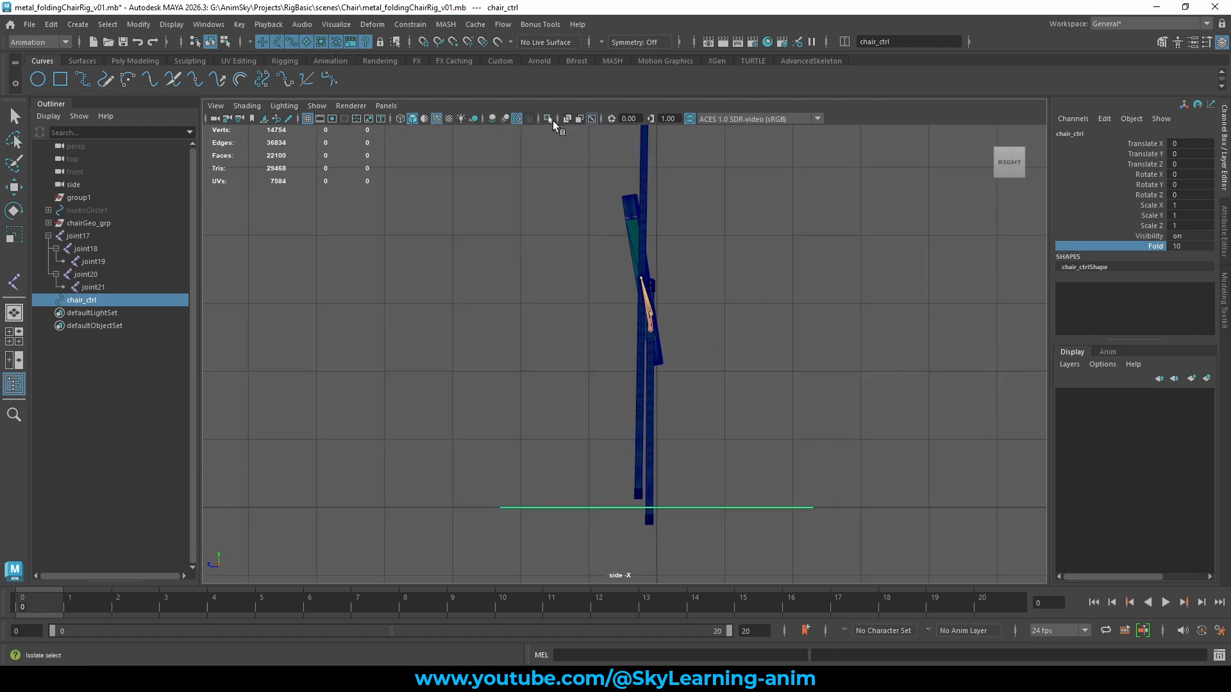
pyautogui.click(436, 119)
pyautogui.scroll(-2, 747, 359)
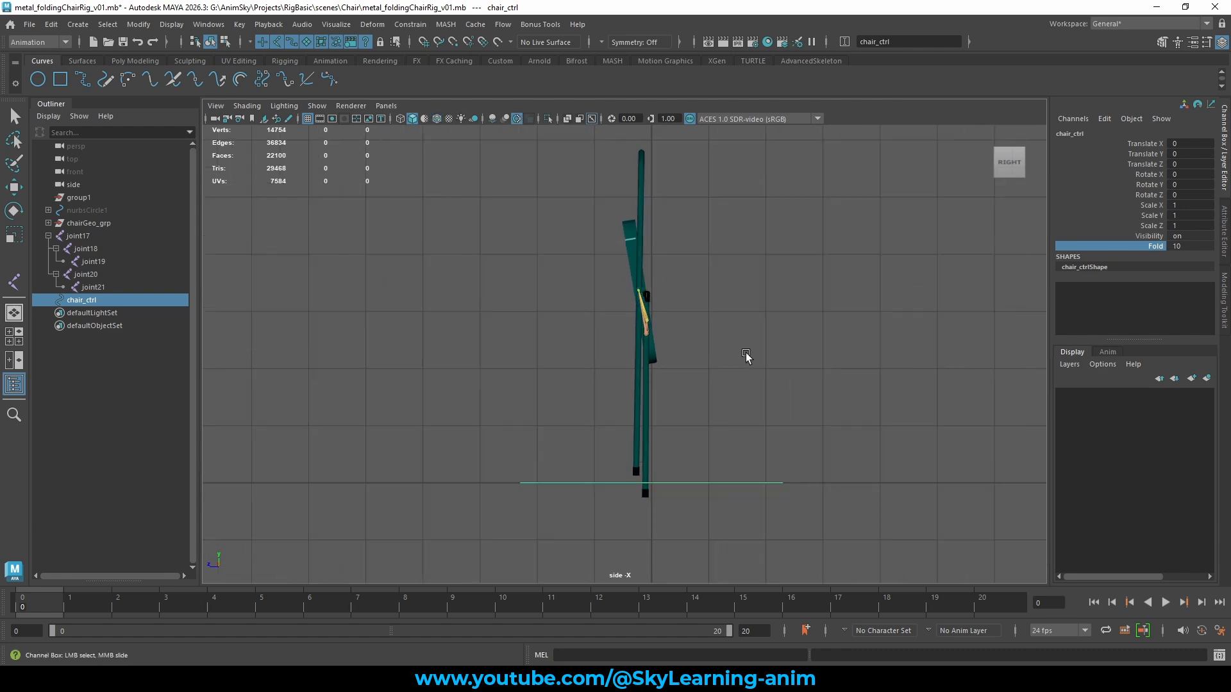
pyautogui.moveTo(830, 303); pyautogui.dragTo(735, 316, button='middle')
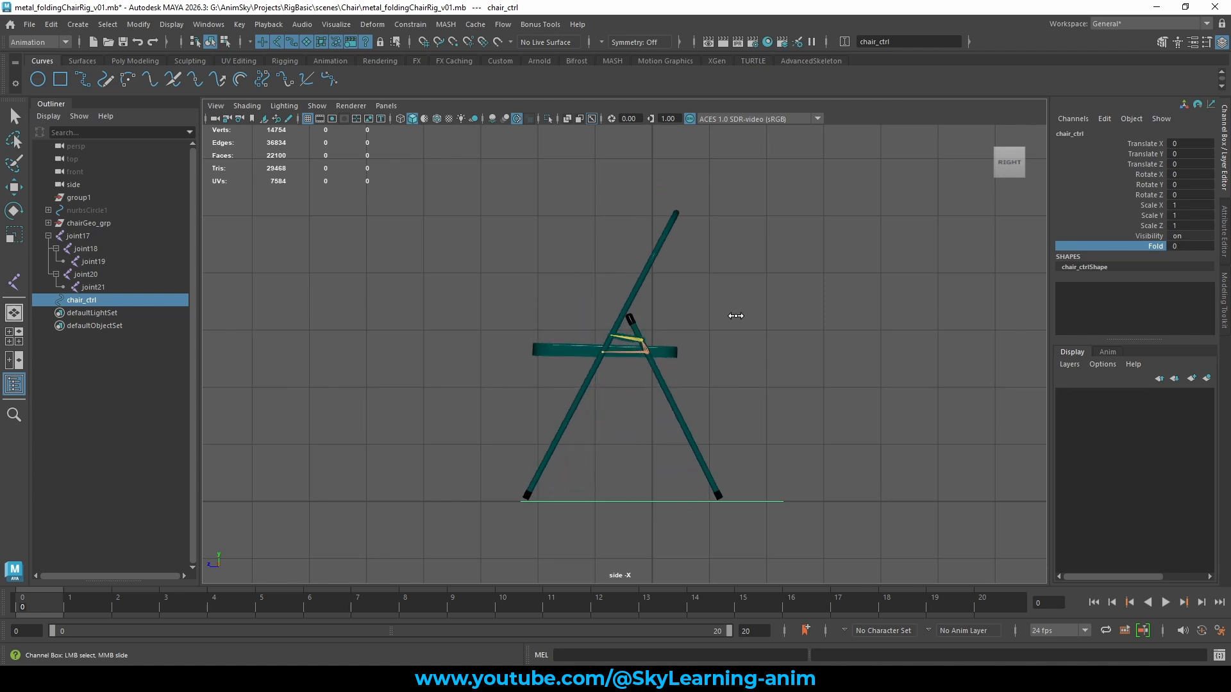
pyautogui.click(589, 119)
pyautogui.moveTo(848, 328); pyautogui.dragTo(888, 324, button='middle')
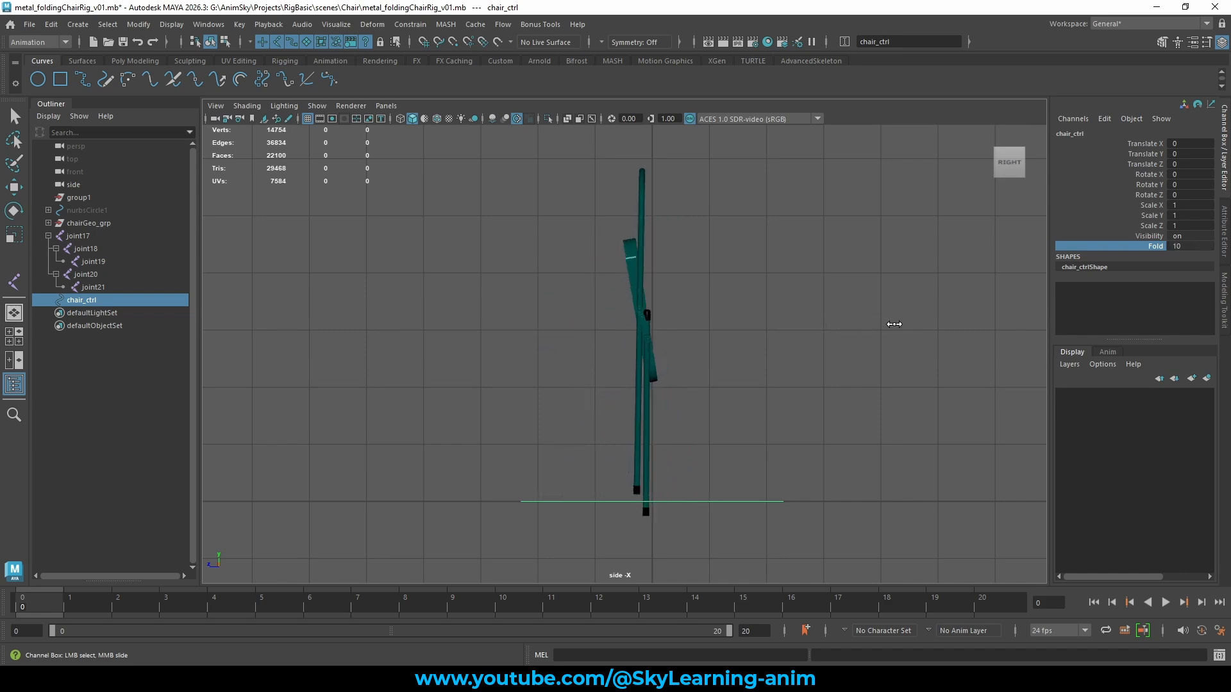
# Return to the perspective view with the whole chair framed and activate the Move tool
pyautogui.press('space')
pyautogui.press('space')
pyautogui.keyDown('alt'); pyautogui.moveTo(786, 286); pyautogui.dragTo(820, 291); pyautogui.keyUp('alt')
pyautogui.scroll(-5, 664, 445)
pyautogui.keyDown('alt'); pyautogui.moveTo(709, 410); pyautogui.dragTo(692, 407); pyautogui.keyUp('alt')
pyautogui.click(544, 468)
pyautogui.press('w')
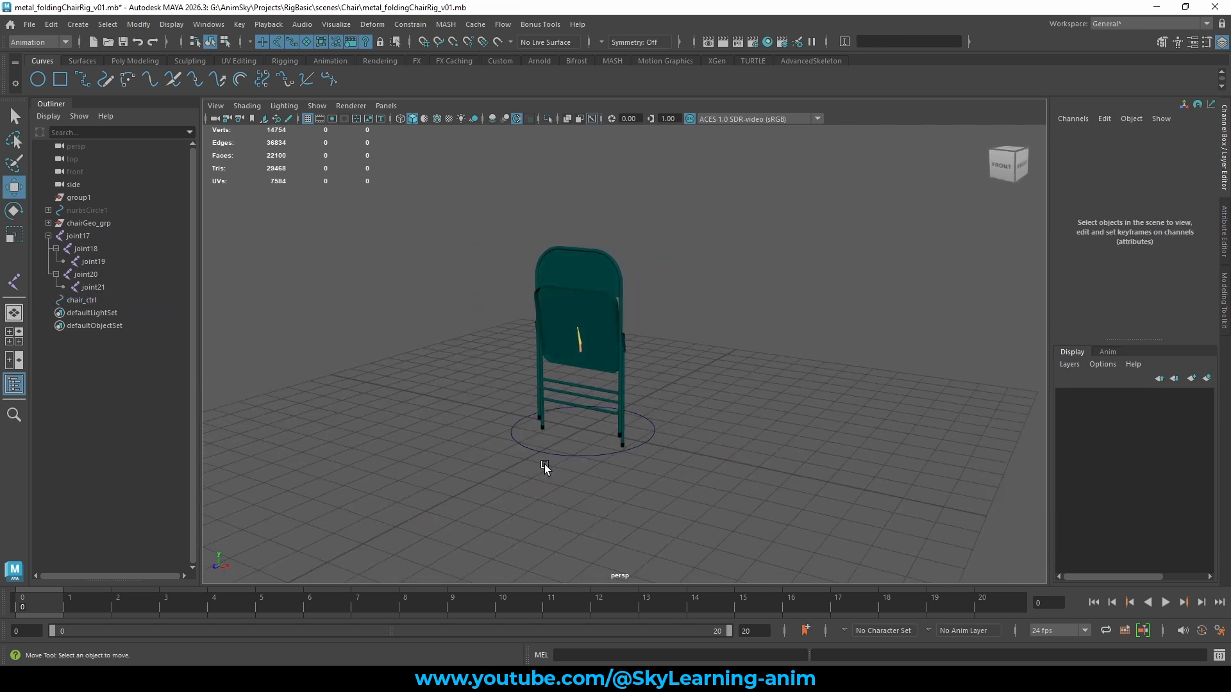
# Try moving the chair_ctrl circle freely away from the chair and undo the move
pyautogui.click(589, 457)
pyautogui.moveTo(582, 432); pyautogui.dragTo(484, 434)
pyautogui.hotkey('ctrl', 'z')
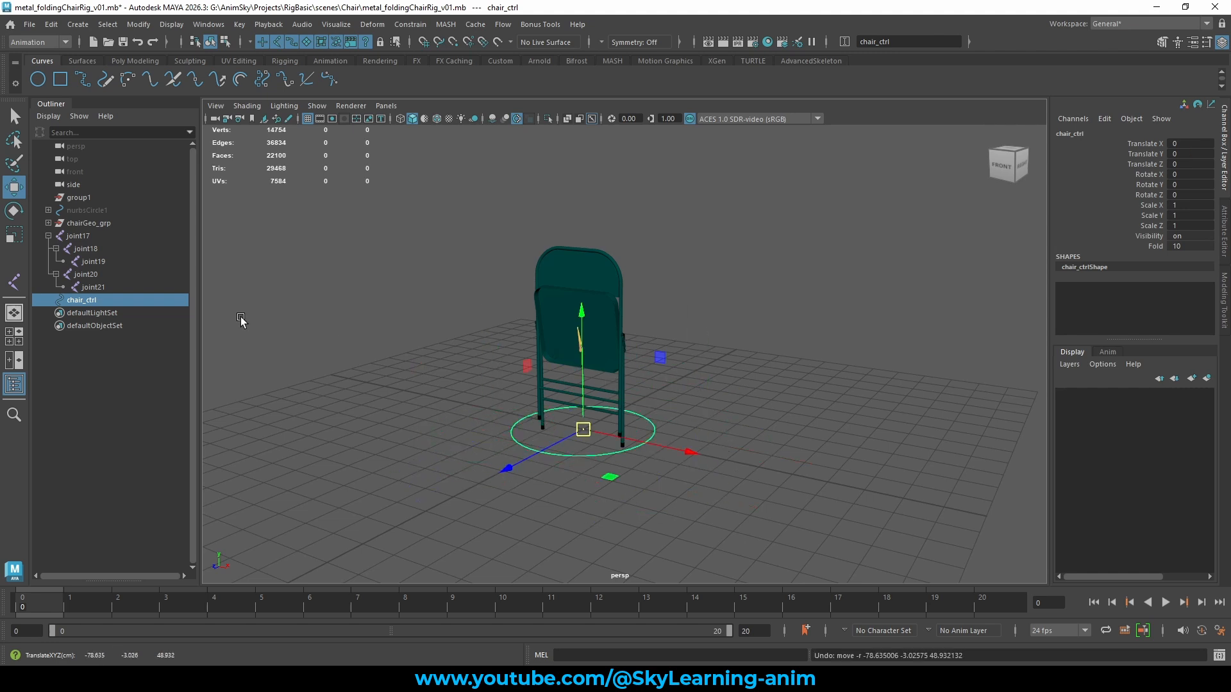
# Parent the joint17 hierarchy under chair_ctrl in the Outliner
pyautogui.click(48, 235)
pyautogui.click(95, 235)
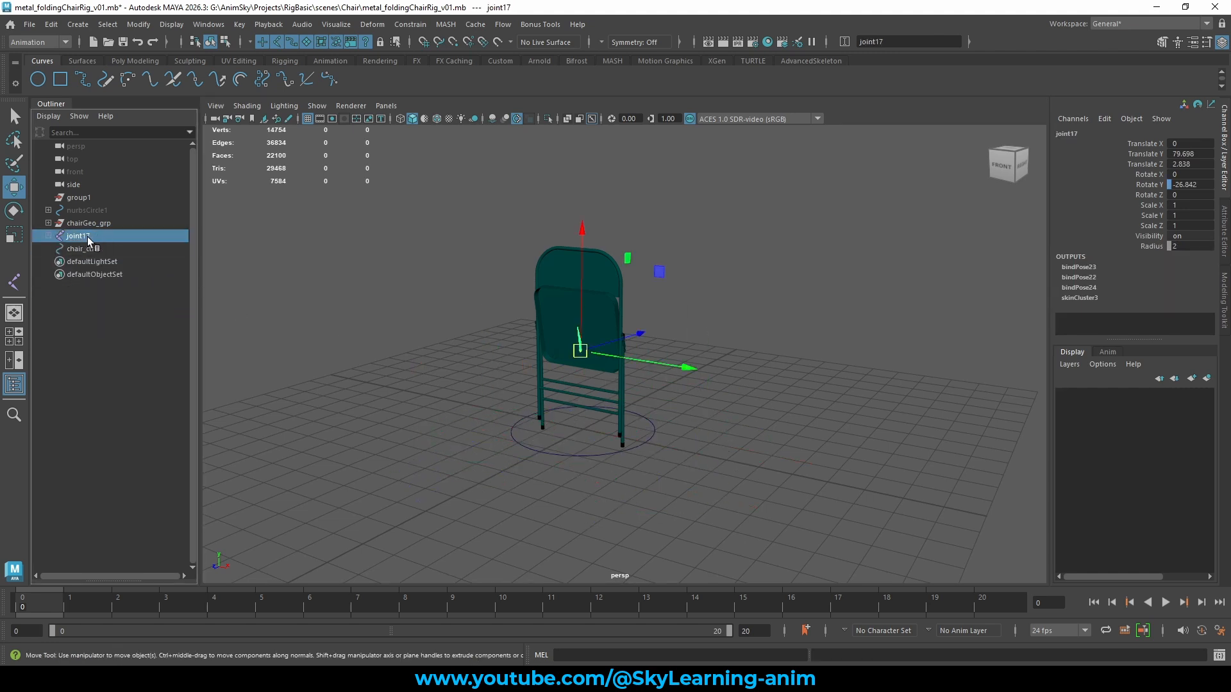
pyautogui.moveTo(88, 237); pyautogui.dragTo(89, 248, button='middle')
pyautogui.moveTo(99, 247); pyautogui.dragTo(98, 249, button='middle')
pyautogui.click(89, 237)
pyautogui.click(763, 306)
# Move chair_ctrl freely to about 214, 180, -186 and rotate it to about -60, 41, -38 degrees
pyautogui.click(585, 460)
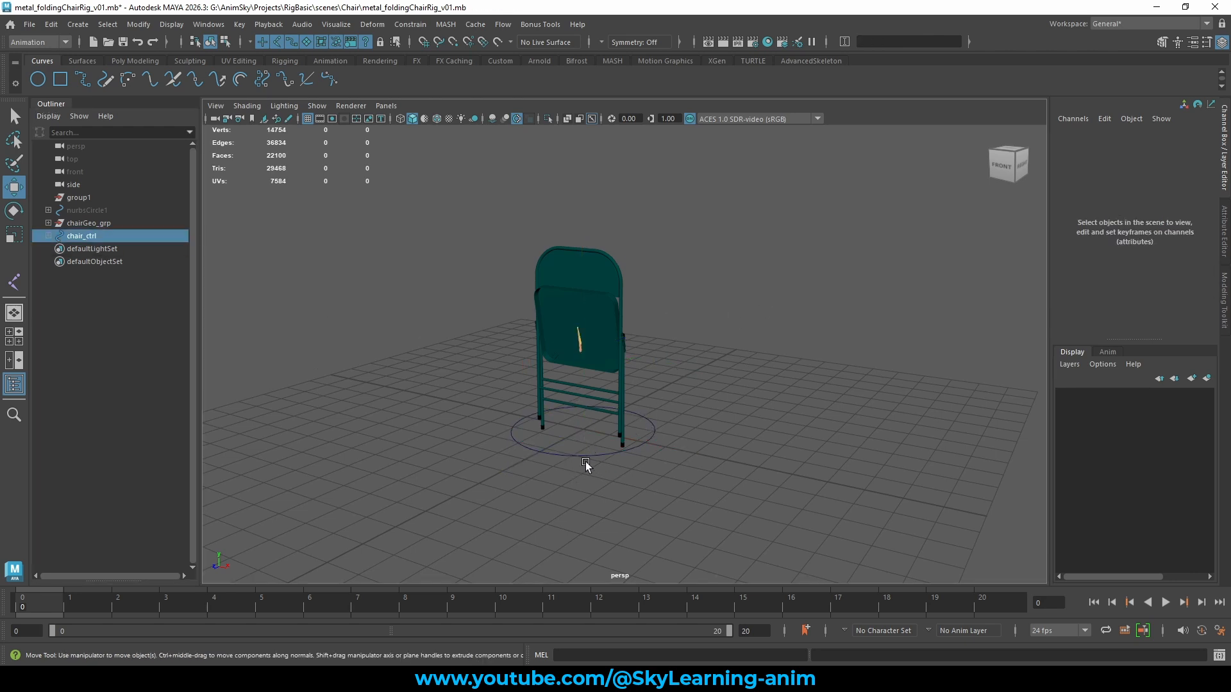
pyautogui.moveTo(581, 428); pyautogui.dragTo(873, 241)
pyautogui.scroll(-5, 839, 319)
pyautogui.keyDown('alt'); pyautogui.moveTo(826, 378); pyautogui.dragTo(769, 506, button='middle'); pyautogui.keyUp('alt')
pyautogui.keyDown('alt'); pyautogui.moveTo(789, 398); pyautogui.dragTo(709, 376); pyautogui.keyUp('alt')
pyautogui.keyDown('alt'); pyautogui.moveTo(709, 376); pyautogui.dragTo(890, 352, button='right'); pyautogui.keyUp('alt')
pyautogui.keyDown('alt'); pyautogui.moveTo(799, 469); pyautogui.dragTo(777, 388, button='middle'); pyautogui.keyUp('alt')
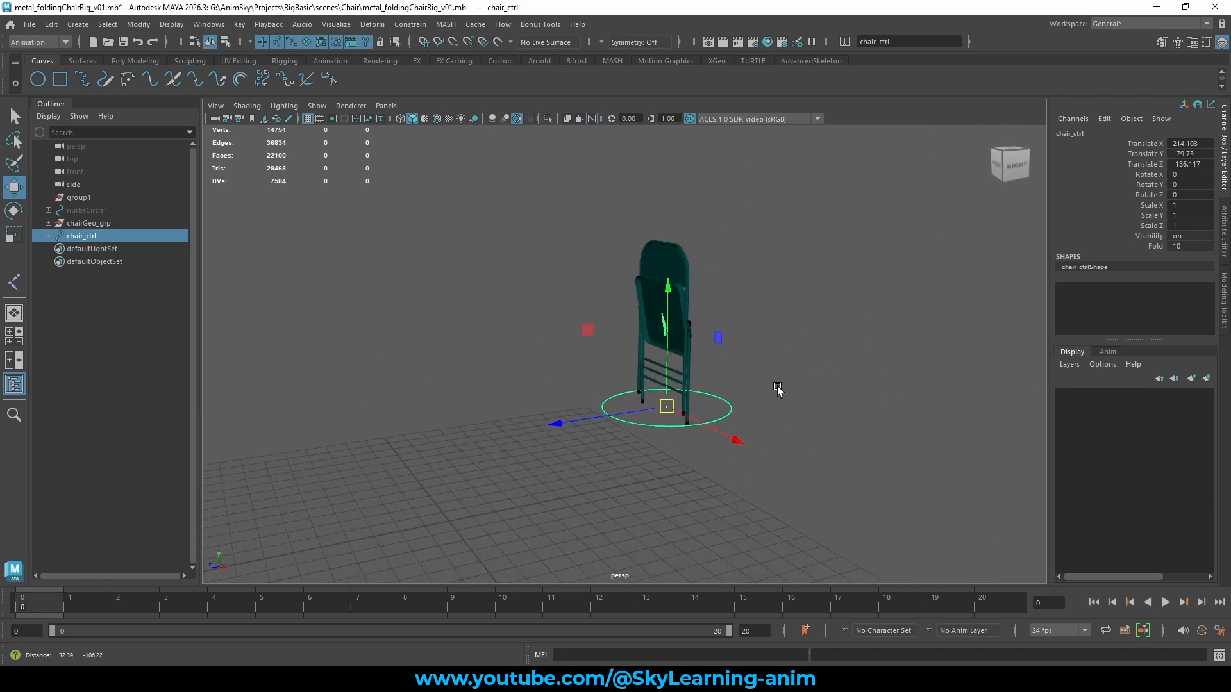
pyautogui.press('e')
pyautogui.moveTo(748, 352); pyautogui.dragTo(865, 307)
# Scrub chair_ctrl's Fold attribute back and forth between 10 and 0 on the tilted chair, ending at 0
pyautogui.click(1155, 246)
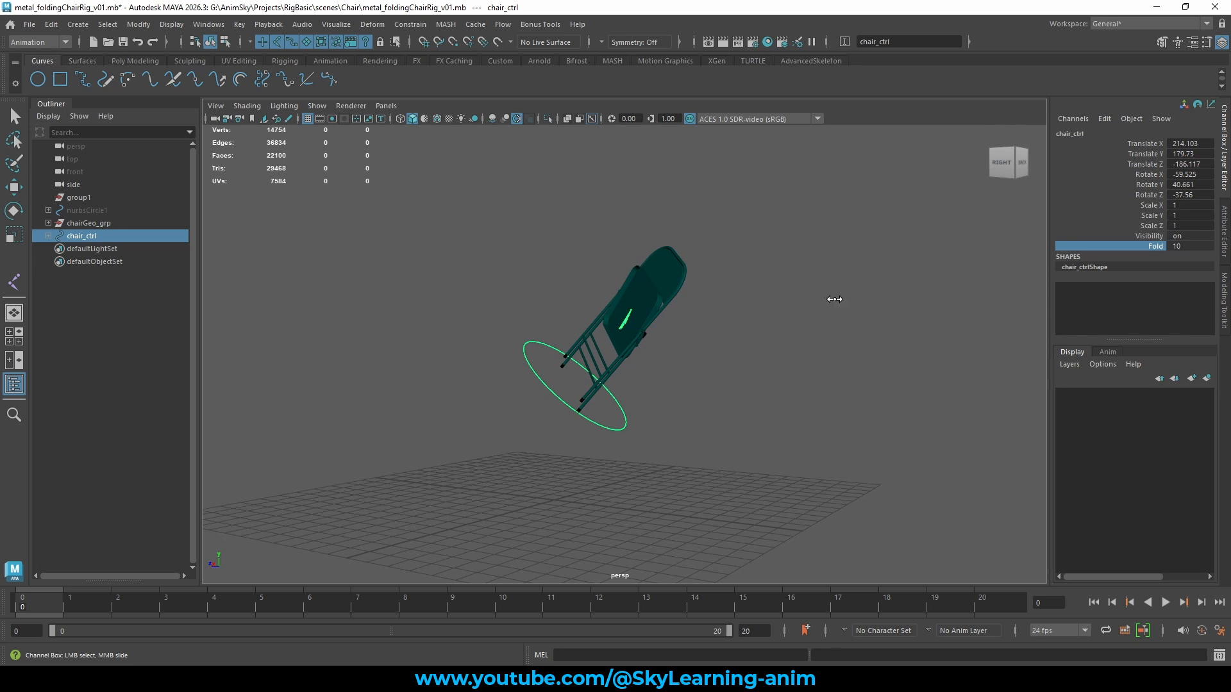
pyautogui.moveTo(834, 299); pyautogui.dragTo(681, 305, button='middle')
pyautogui.moveTo(949, 305); pyautogui.dragTo(1043, 307, button='middle')
pyautogui.moveTo(612, 307); pyautogui.dragTo(525, 312, button='middle')
pyautogui.moveTo(898, 311); pyautogui.dragTo(1042, 309, button='middle')
pyautogui.moveTo(58, 304); pyautogui.dragTo(50, 302, button='middle')
# Hide joint17 under chair_ctrl and reselect chair_ctrl with the Move tool
pyautogui.click(48, 235)
pyautogui.click(96, 250)
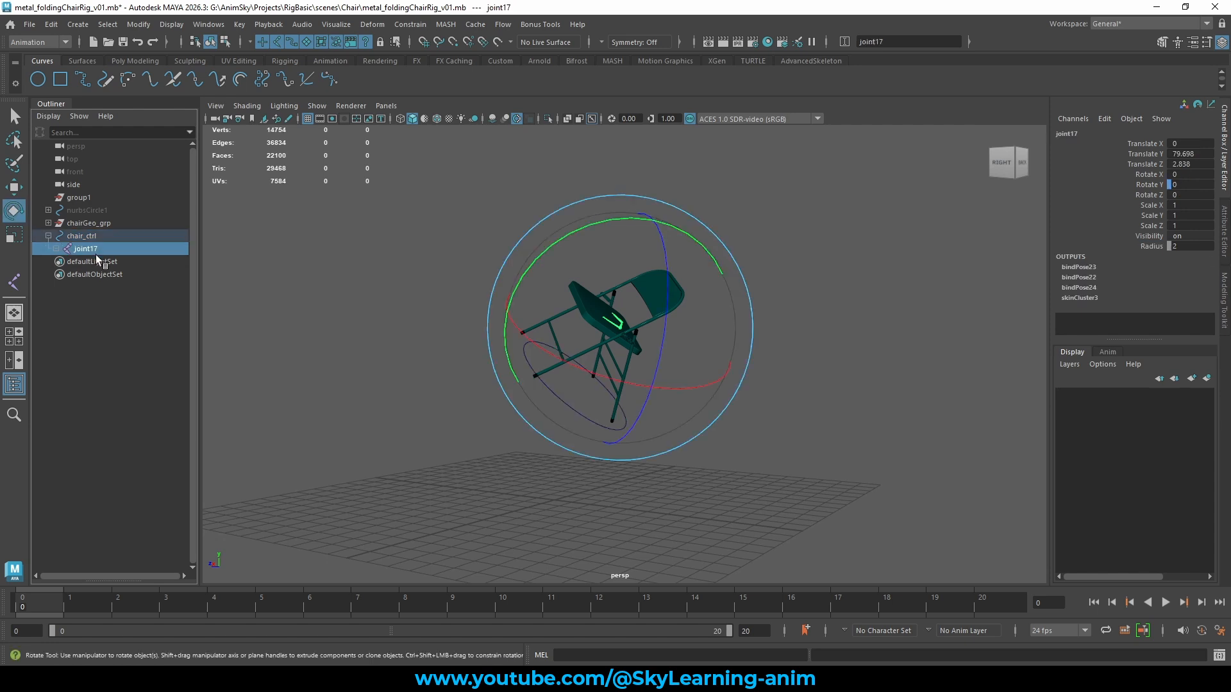
pyautogui.press('h')
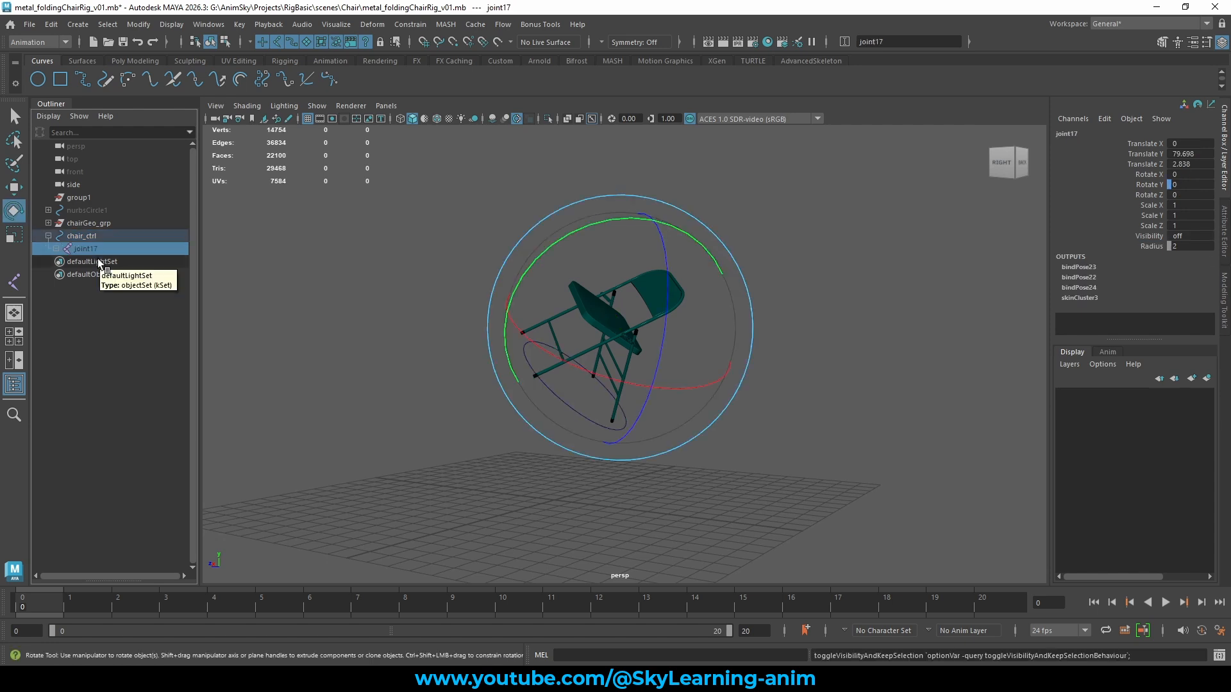
pyautogui.click(825, 380)
pyautogui.press('w')
pyautogui.click(563, 420)
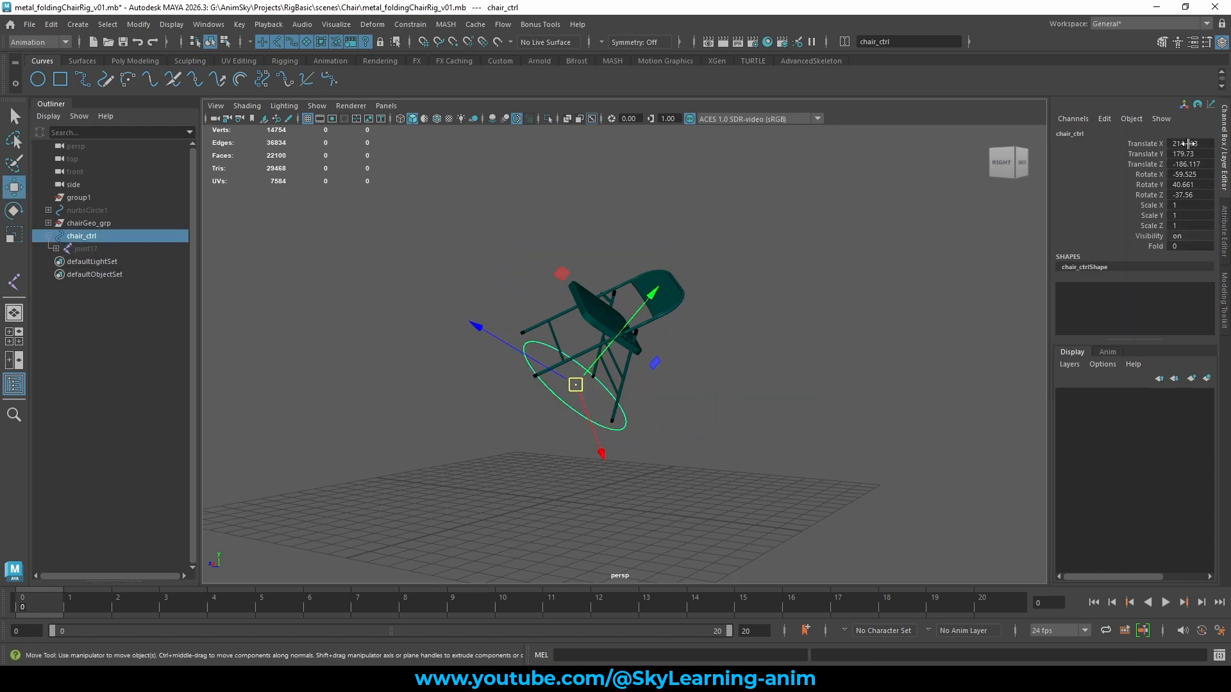
# Reset all translate and rotate values of the chair control to 0
pyautogui.moveTo(1188, 143); pyautogui.dragTo(1193, 193)
pyautogui.write('0')
pyautogui.press('Return')
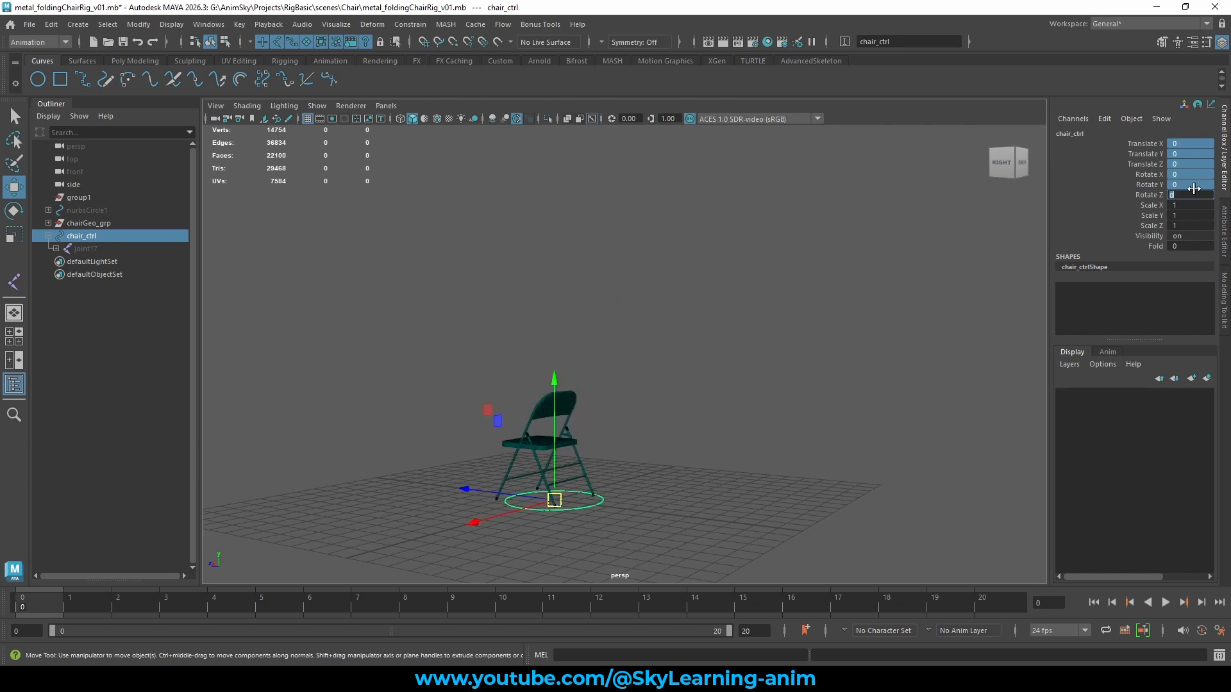
# Test the chair's folding by sweeping the control's Fold attribute up to 10 and back to 0
pyautogui.keyDown('alt'); pyautogui.moveTo(526, 420); pyautogui.dragTo(712, 388); pyautogui.keyUp('alt')
pyautogui.keyDown('alt'); pyautogui.moveTo(736, 401); pyautogui.dragTo(852, 405, button='right'); pyautogui.keyUp('alt')
pyautogui.keyDown('alt'); pyautogui.moveTo(801, 405); pyautogui.dragTo(753, 433); pyautogui.keyUp('alt')
pyautogui.keyDown('alt'); pyautogui.moveTo(824, 397); pyautogui.dragTo(848, 404, button='right'); pyautogui.keyUp('alt')
pyautogui.keyDown('alt'); pyautogui.moveTo(843, 388); pyautogui.dragTo(837, 373, button='middle'); pyautogui.keyUp('alt')
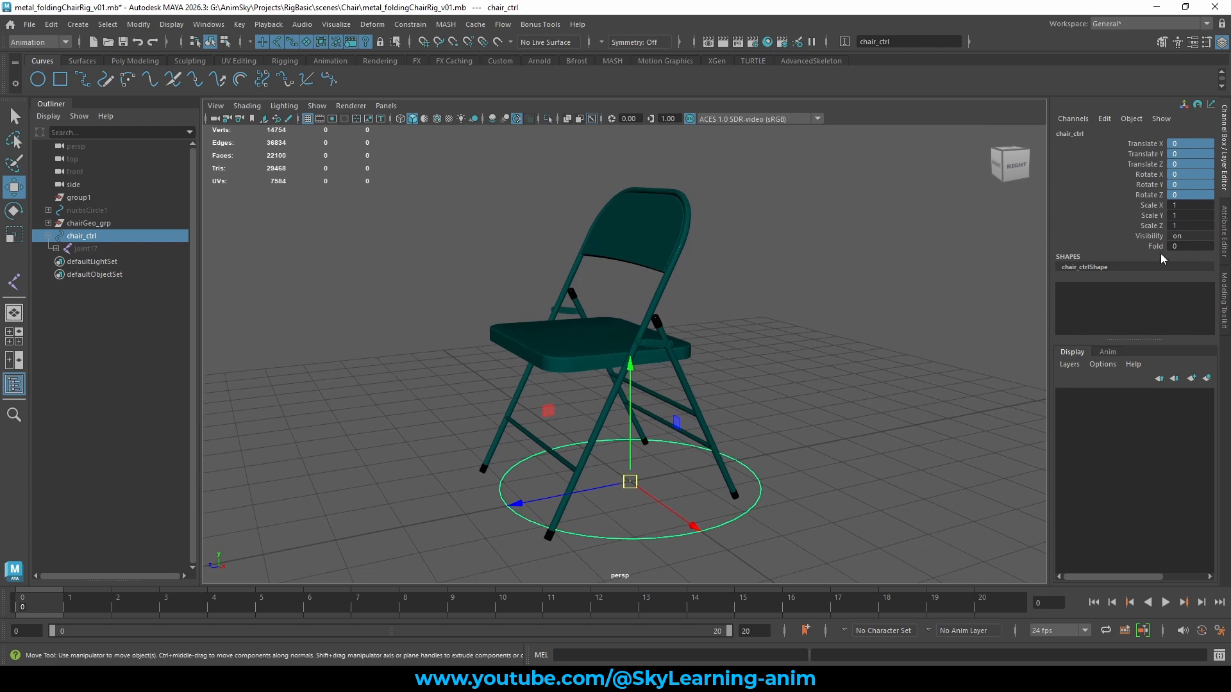
pyautogui.click(1155, 246)
pyautogui.moveTo(801, 327); pyautogui.dragTo(980, 314, button='middle')
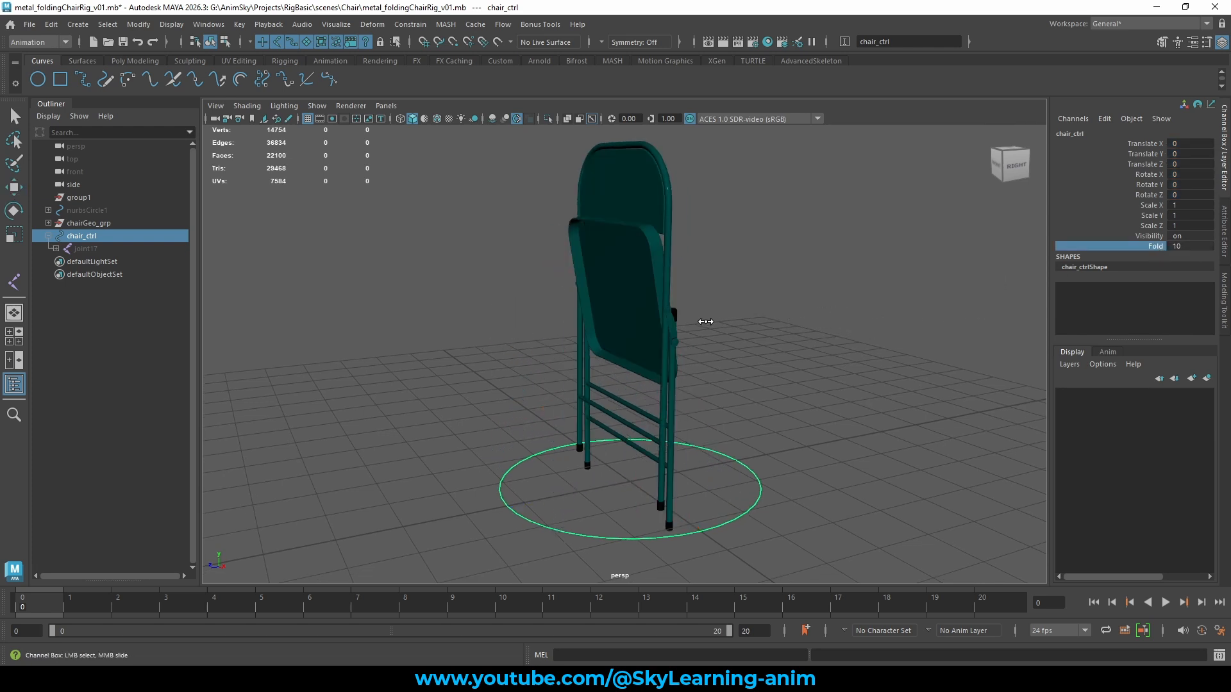
pyautogui.moveTo(706, 321); pyautogui.dragTo(516, 330, button='middle')
# Clear the selection and save the metal folding chair scene
pyautogui.click(449, 292)
pyautogui.press('w')
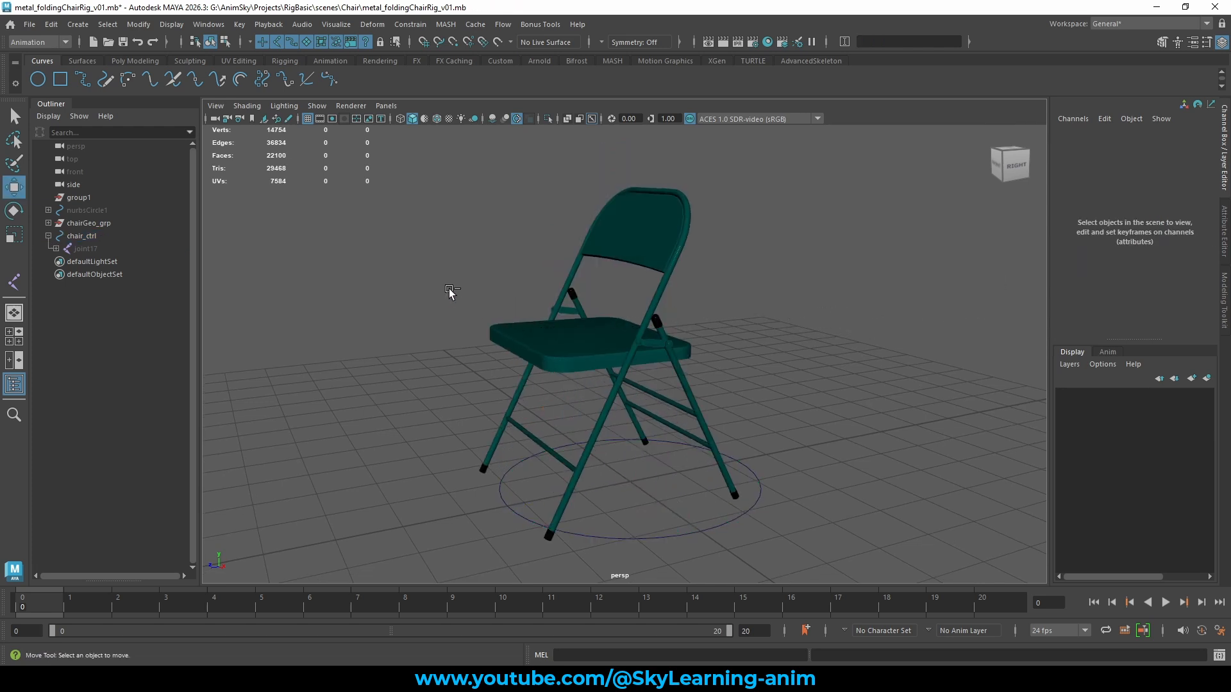
pyautogui.hotkey('ctrl', 's')
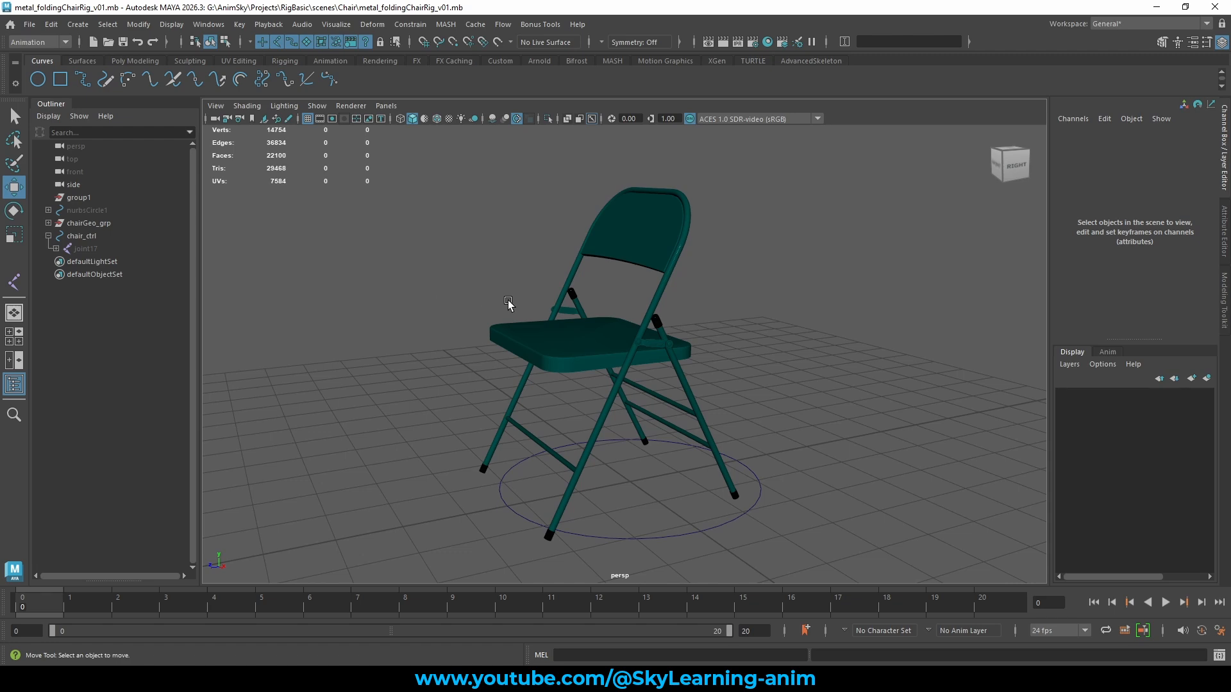
# Open the scene file wodden_foldingChairRig_v01.mb from the Chair folder
pyautogui.click(107, 41)
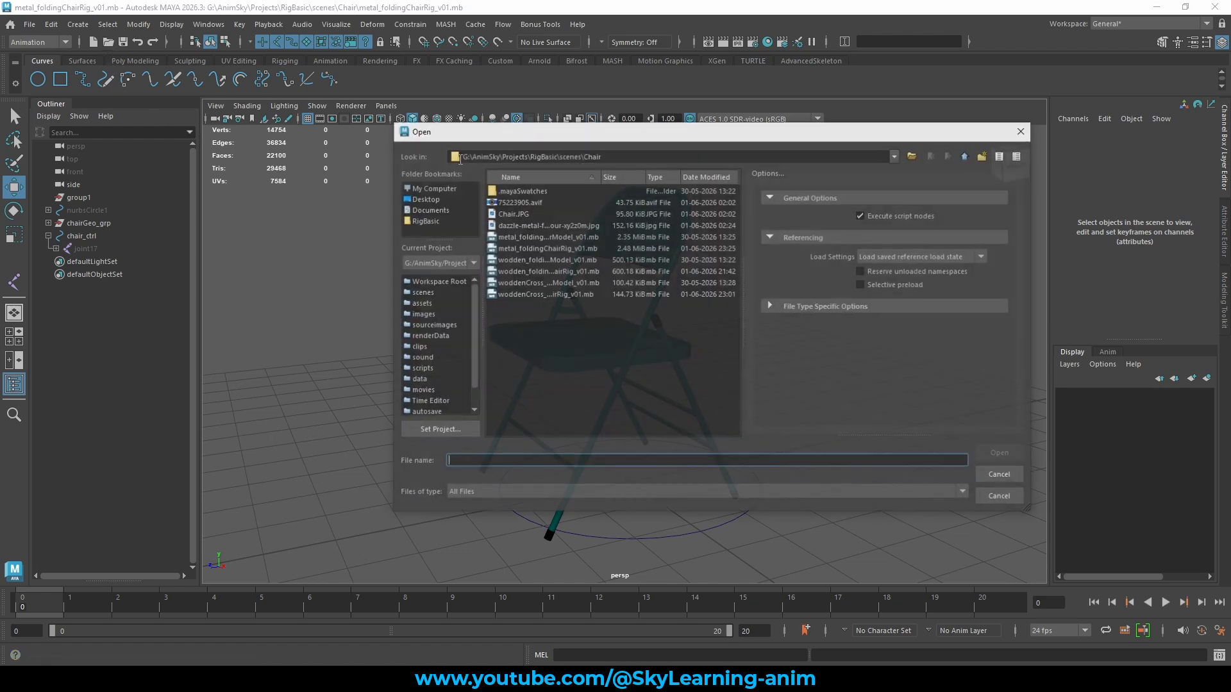
pyautogui.click(533, 248)
pyautogui.click(538, 271)
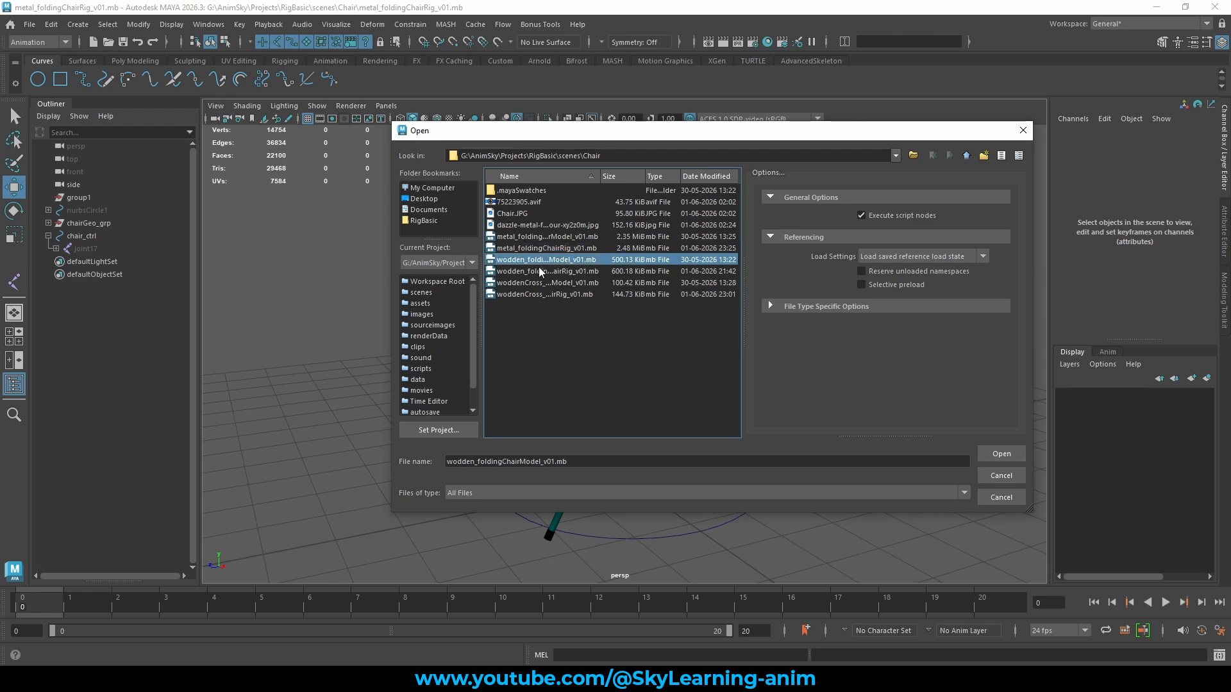
pyautogui.click(1001, 454)
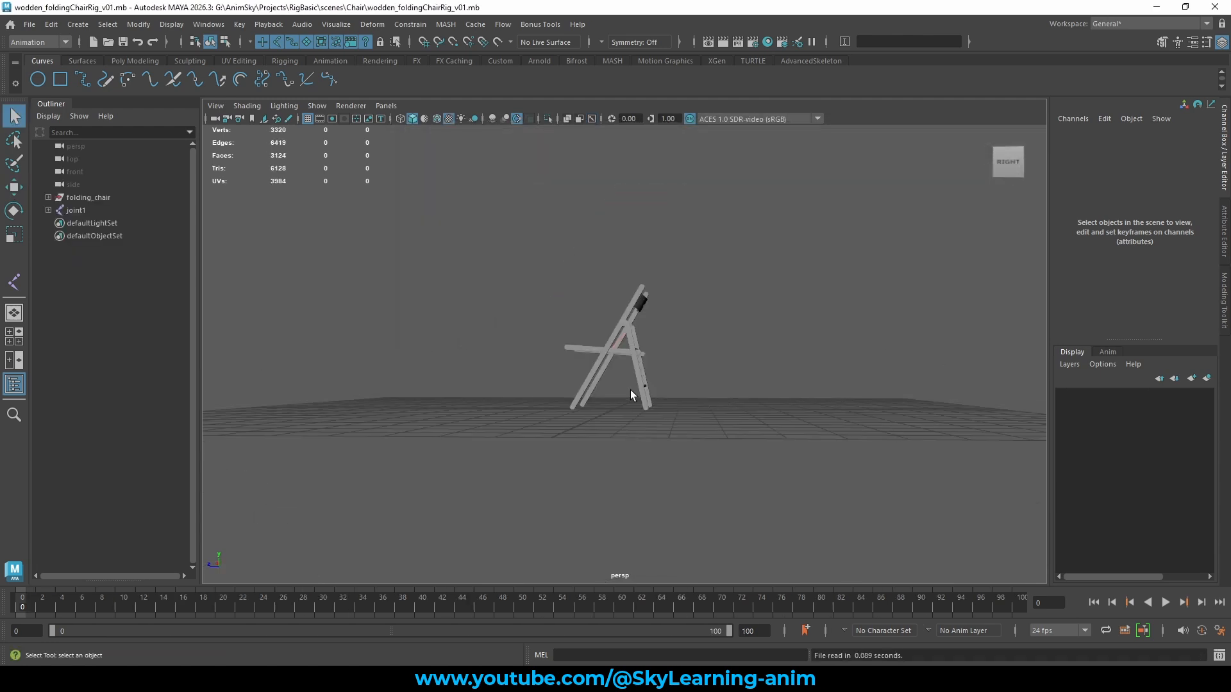
# Examine the wooden chair from several angles, picking out its backrest frame and its rear legs
pyautogui.keyDown('alt'); pyautogui.moveTo(732, 357); pyautogui.dragTo(566, 340); pyautogui.keyUp('alt')
pyautogui.keyDown('alt'); pyautogui.moveTo(740, 369); pyautogui.dragTo(929, 395, button='right'); pyautogui.keyUp('alt')
pyautogui.click(633, 281)
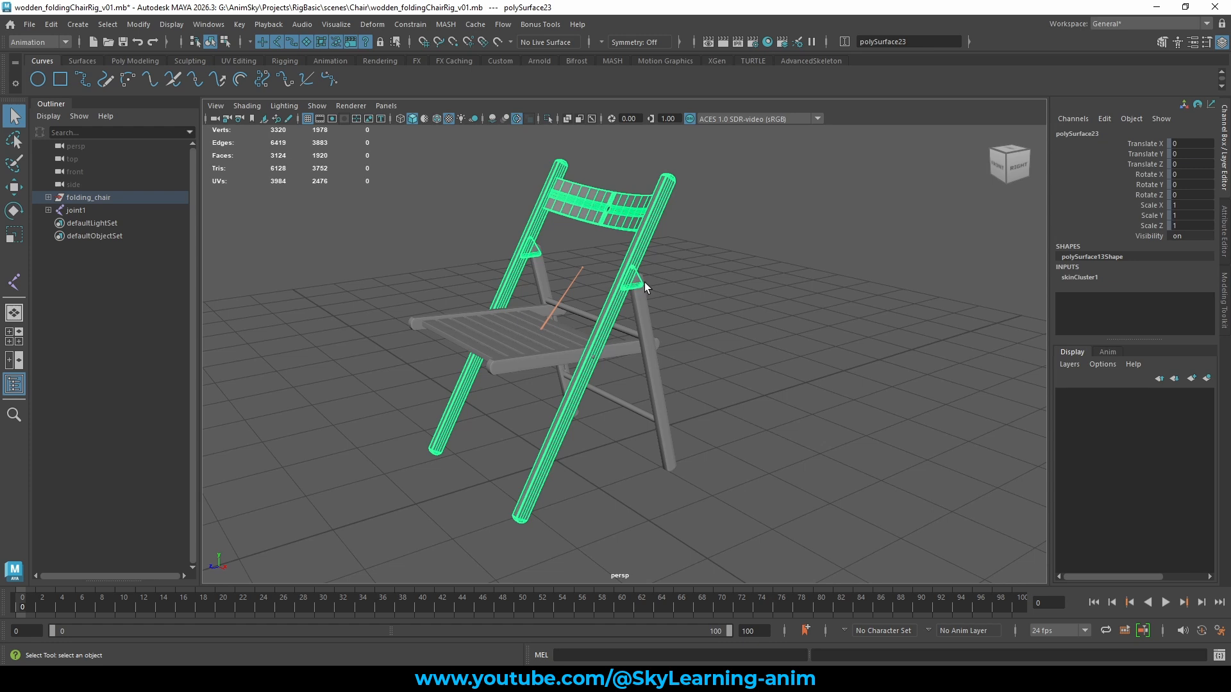
pyautogui.click(644, 301)
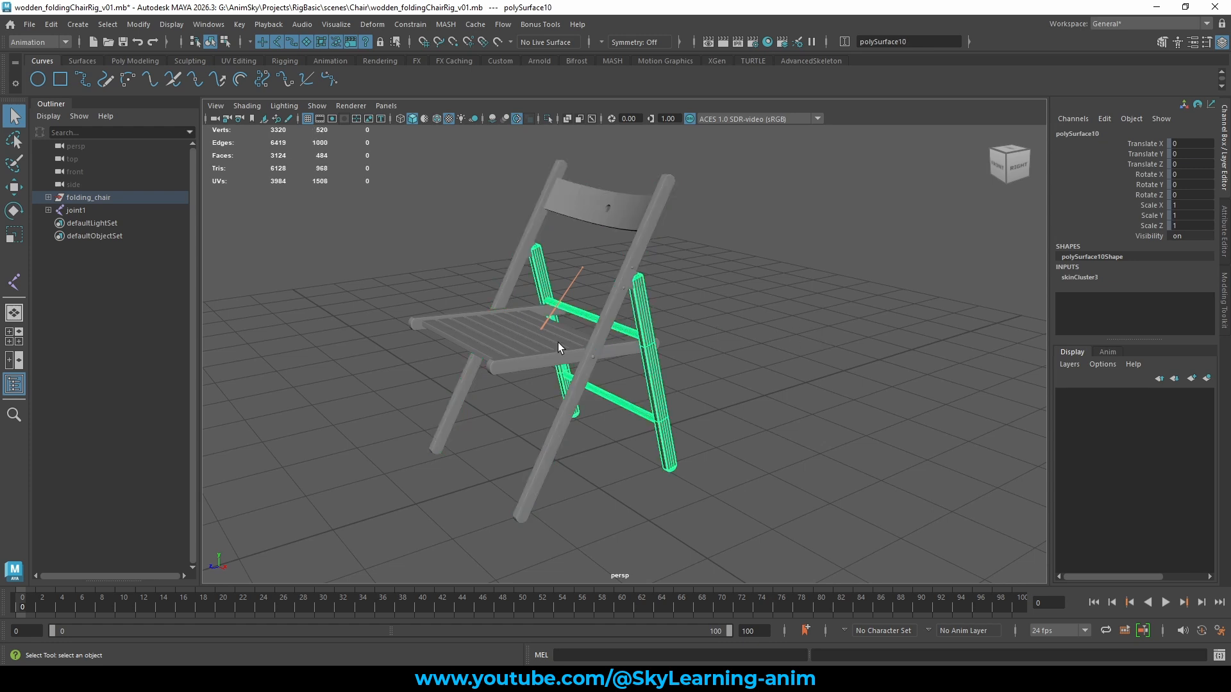
pyautogui.click(755, 361)
pyautogui.keyDown('alt'); pyautogui.moveTo(755, 362); pyautogui.dragTo(693, 331); pyautogui.keyUp('alt')
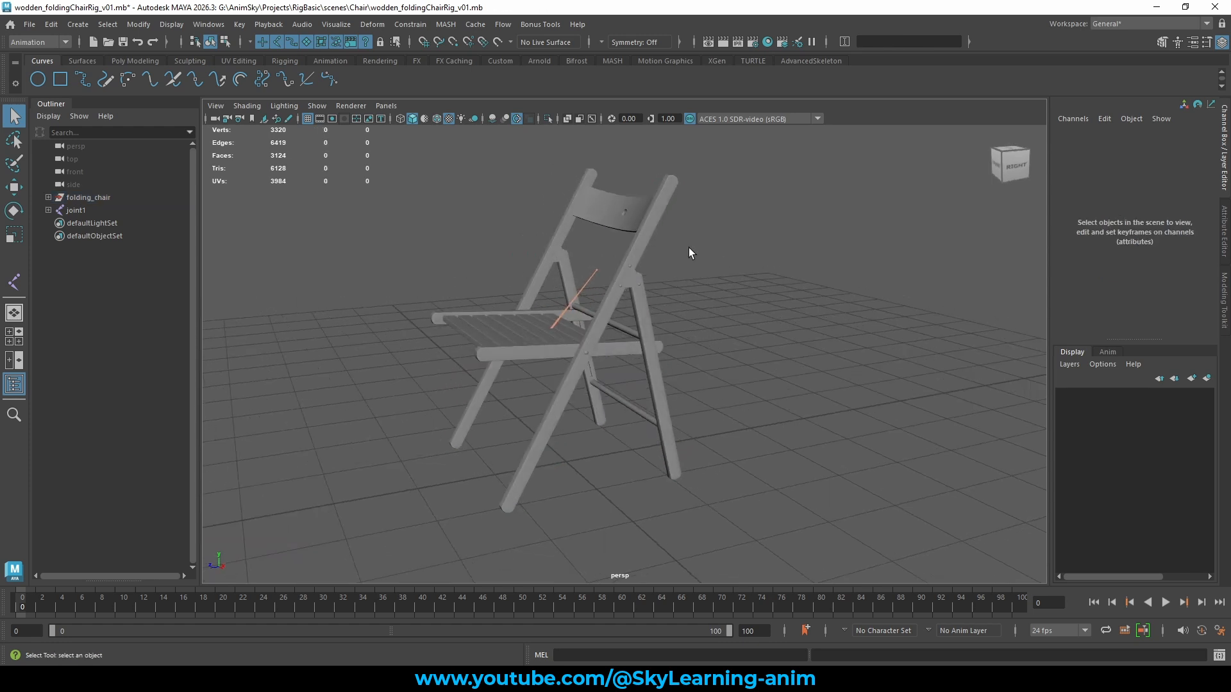
pyautogui.keyDown('alt'); pyautogui.moveTo(695, 281); pyautogui.dragTo(762, 340); pyautogui.keyUp('alt')
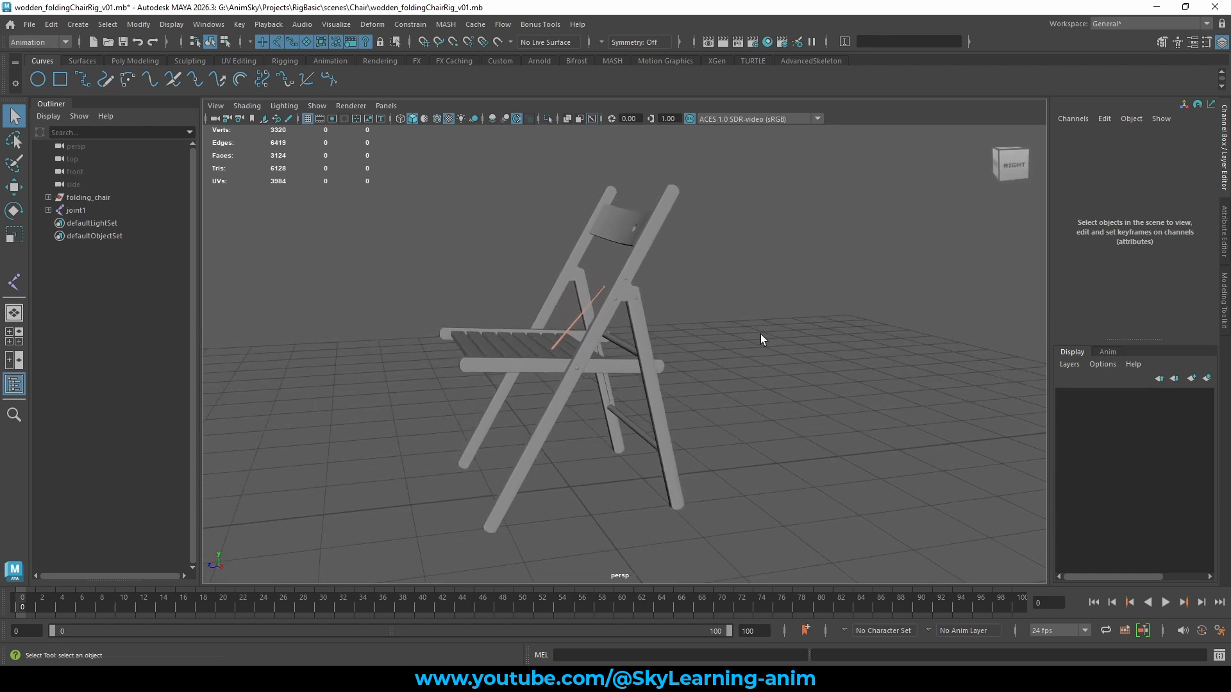
# Play back the wooden chair's folding animation from different angles, then return to frame 0
pyautogui.hotkey('alt', 'v')
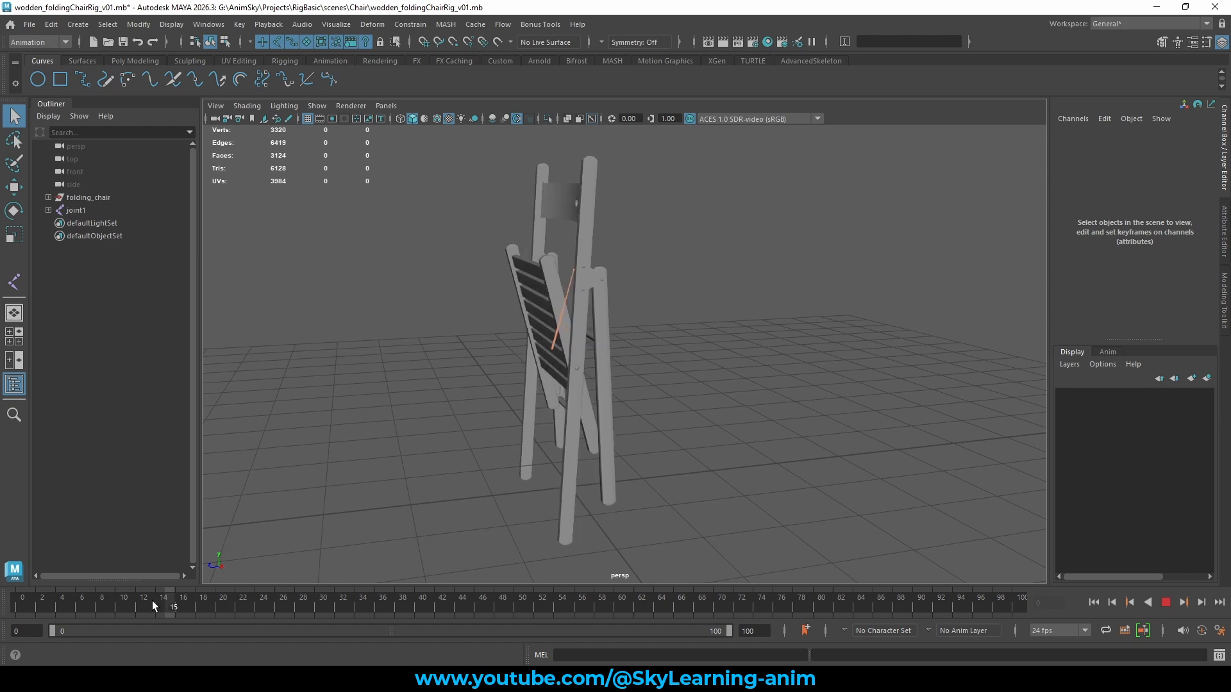
pyautogui.moveTo(41, 598); pyautogui.dragTo(3, 588)
pyautogui.keyDown('alt'); pyautogui.moveTo(756, 355); pyautogui.dragTo(718, 341); pyautogui.keyUp('alt')
pyautogui.hotkey('alt', 'v')
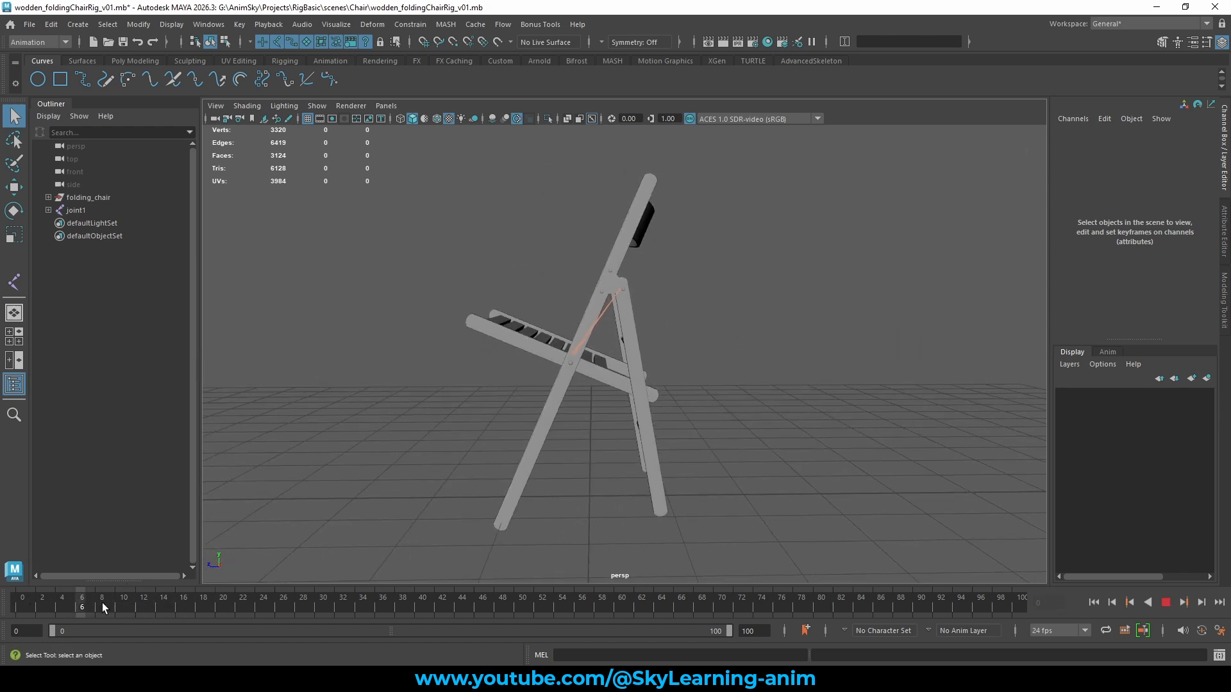
pyautogui.moveTo(249, 606); pyautogui.dragTo(352, 600)
pyautogui.keyDown('alt'); pyautogui.moveTo(503, 464); pyautogui.dragTo(575, 467); pyautogui.keyUp('alt')
pyautogui.click(14, 605)
pyautogui.hotkey('alt', 'v')
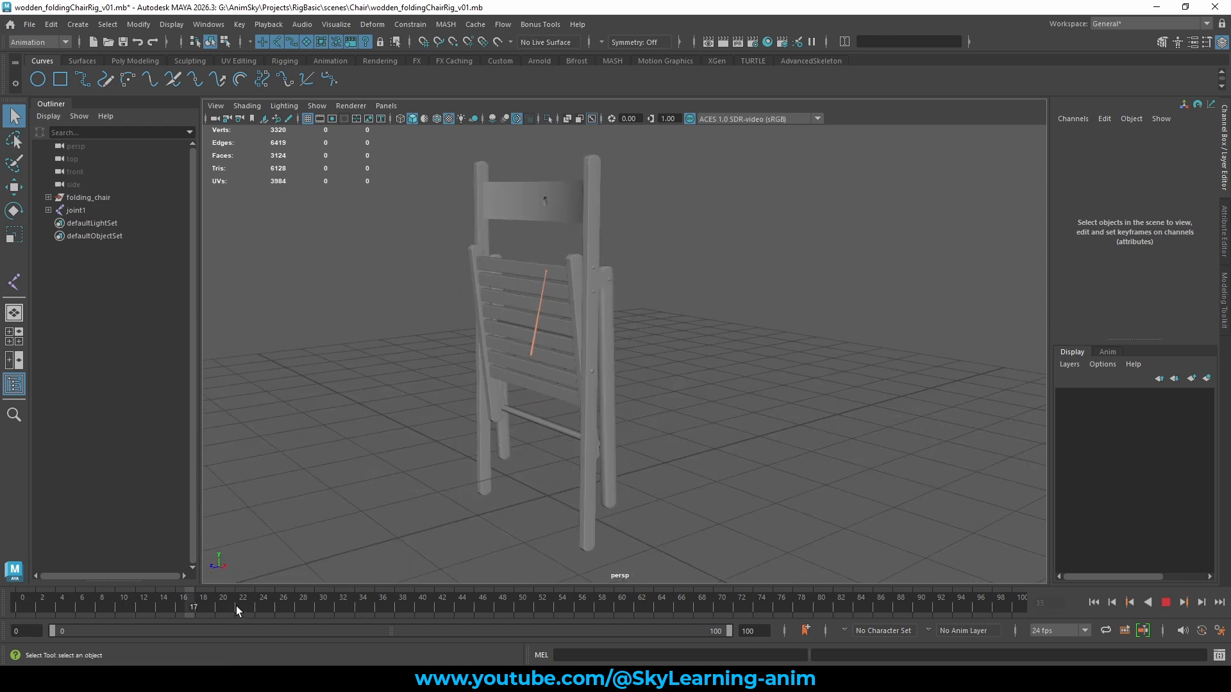
pyautogui.press('Escape')
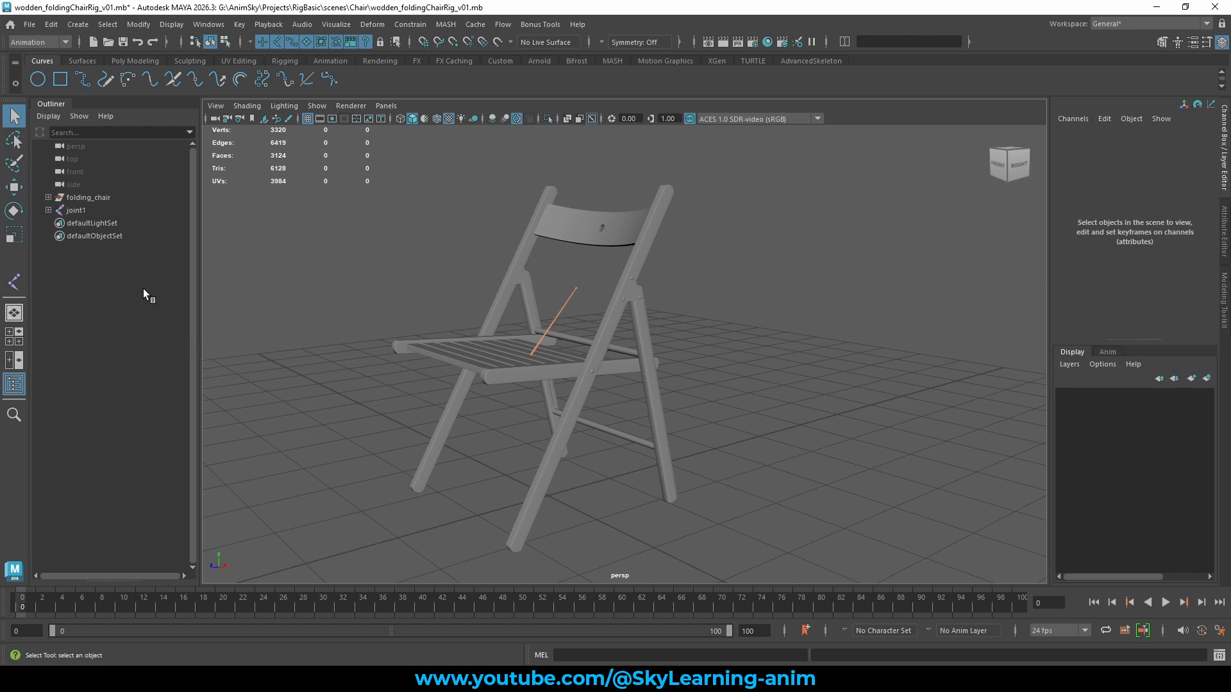
# Hide joint1 and delete the construction history of the folding_chair group
pyautogui.click(110, 208)
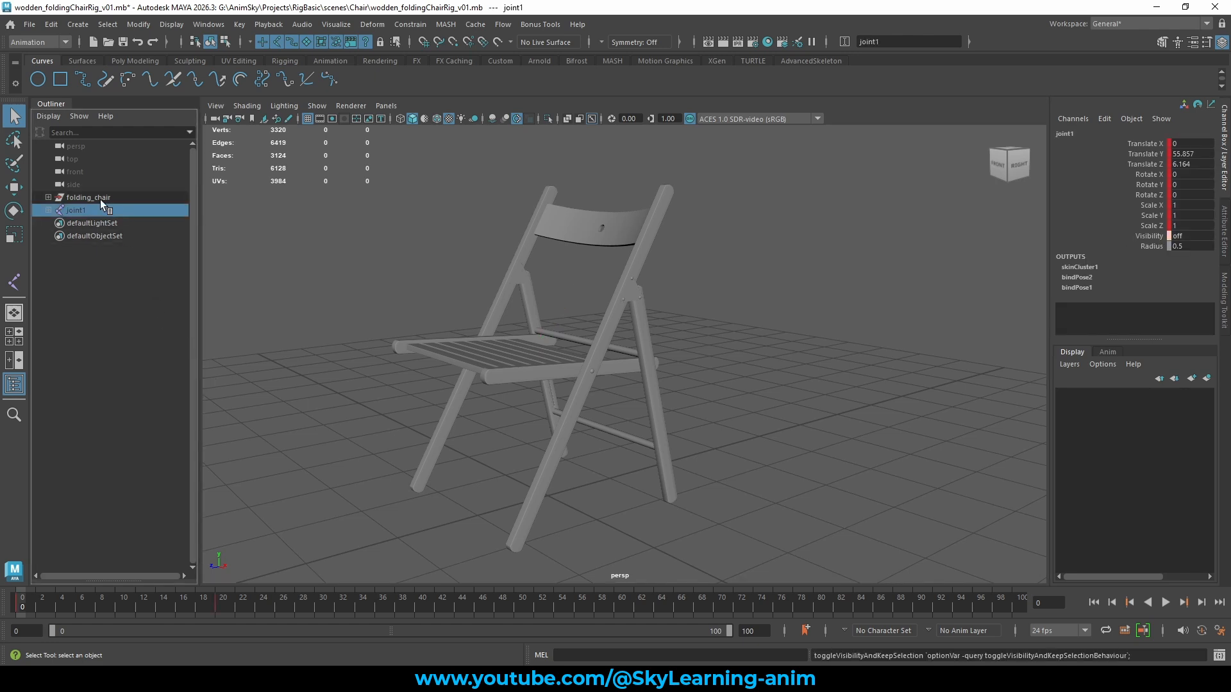
pyautogui.click(76, 198)
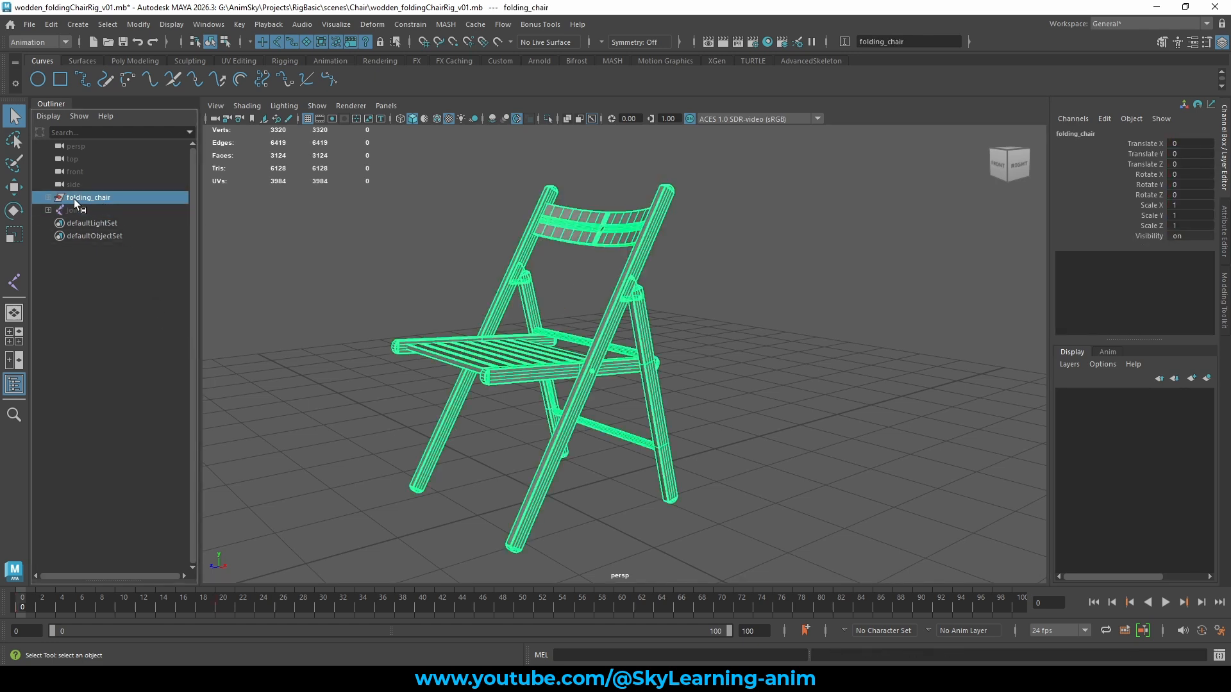
pyautogui.click(44, 29)
pyautogui.moveTo(159, 173)
pyautogui.click(241, 182)
# Check the separate chair parts by selecting the backrest frame, rear legs and seat in turn
pyautogui.click(725, 218)
pyautogui.click(625, 213)
pyautogui.keyDown('alt'); pyautogui.moveTo(790, 282); pyautogui.dragTo(566, 346); pyautogui.keyUp('alt')
pyautogui.click(498, 298)
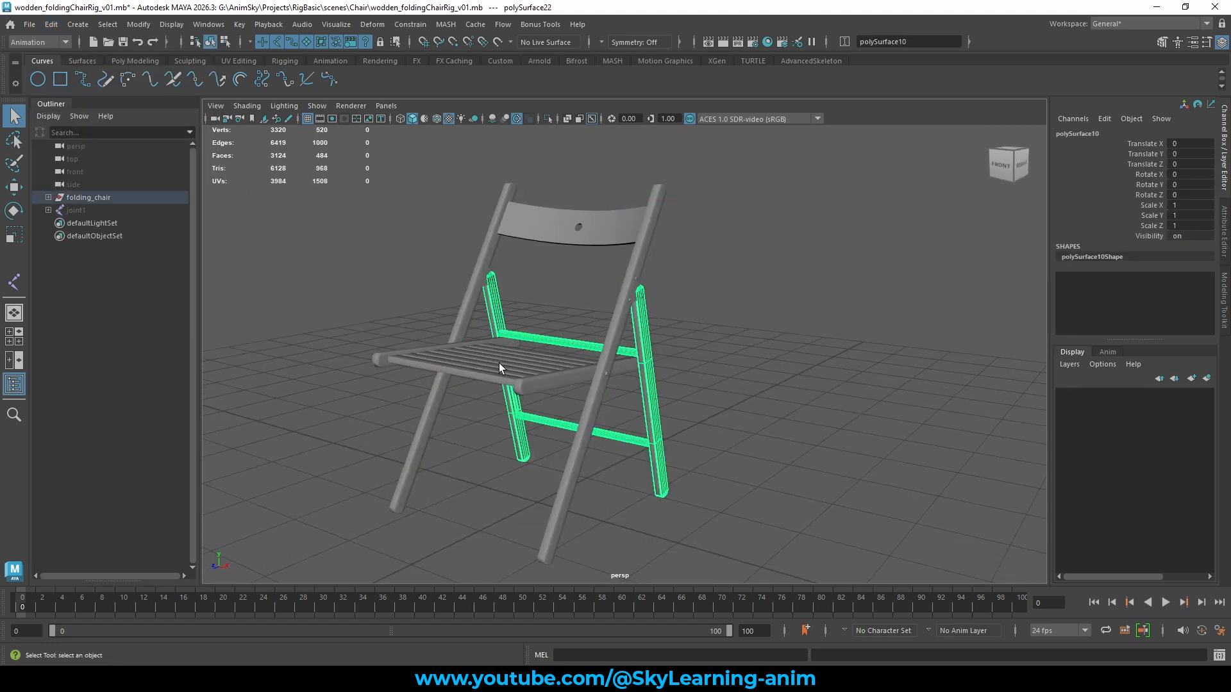
pyautogui.click(501, 364)
pyautogui.keyDown('alt'); pyautogui.moveTo(772, 347); pyautogui.dragTo(825, 338); pyautogui.keyUp('alt')
pyautogui.scroll(2, 666, 339)
pyautogui.click(654, 338)
pyautogui.click(826, 338)
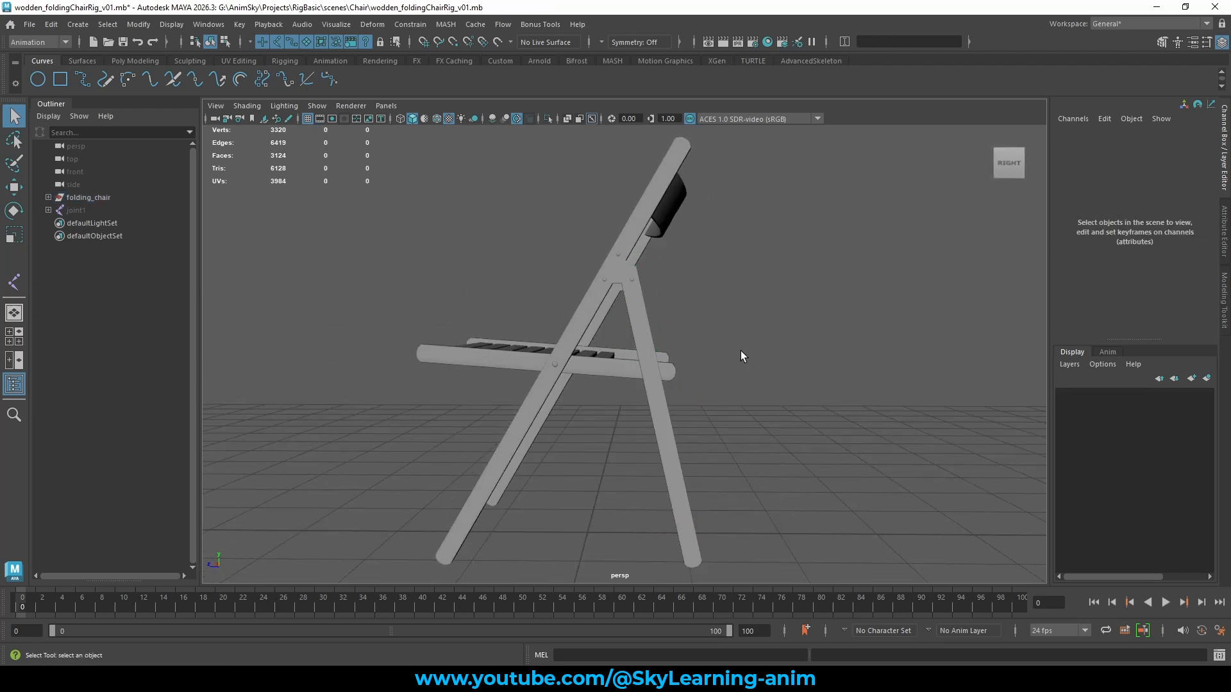
pyautogui.scroll(-3, 718, 352)
pyautogui.keyDown('alt'); pyautogui.moveTo(691, 352); pyautogui.dragTo(746, 364); pyautogui.keyUp('alt')
pyautogui.keyDown('alt'); pyautogui.moveTo(746, 364); pyautogui.dragTo(878, 368, button='right'); pyautogui.keyUp('alt')
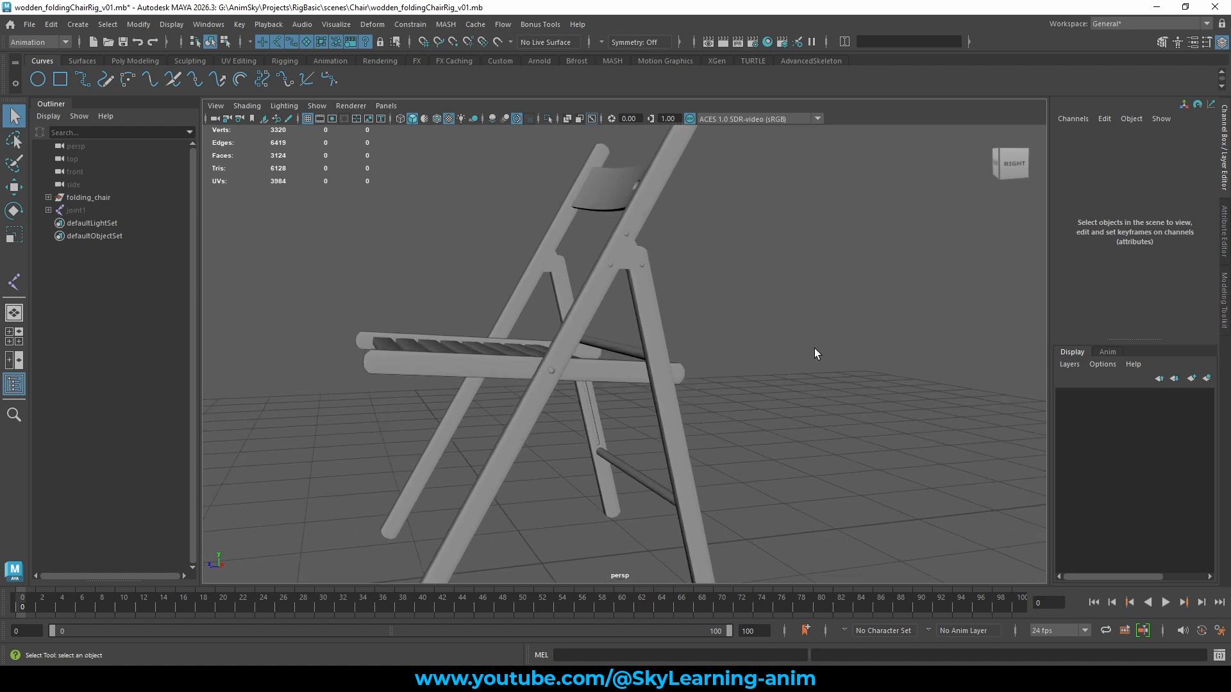
pyautogui.moveTo(773, 349); pyautogui.dragTo(341, 365)
pyautogui.click(319, 246)
pyautogui.scroll(-3, 511, 330)
pyautogui.keyDown('alt'); pyautogui.moveTo(607, 341); pyautogui.dragTo(628, 336, button='middle'); pyautogui.keyUp('alt')
pyautogui.scroll(1, 627, 335)
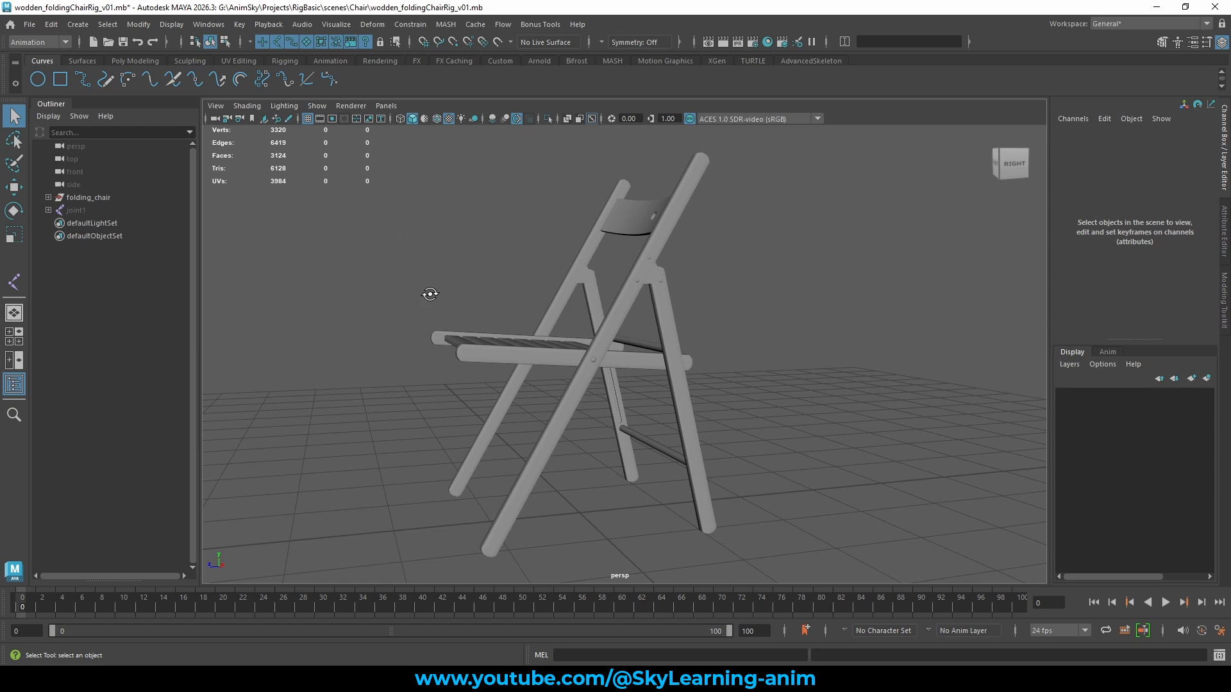
pyautogui.keyDown('alt'); pyautogui.moveTo(429, 294); pyautogui.dragTo(426, 294); pyautogui.keyUp('alt')
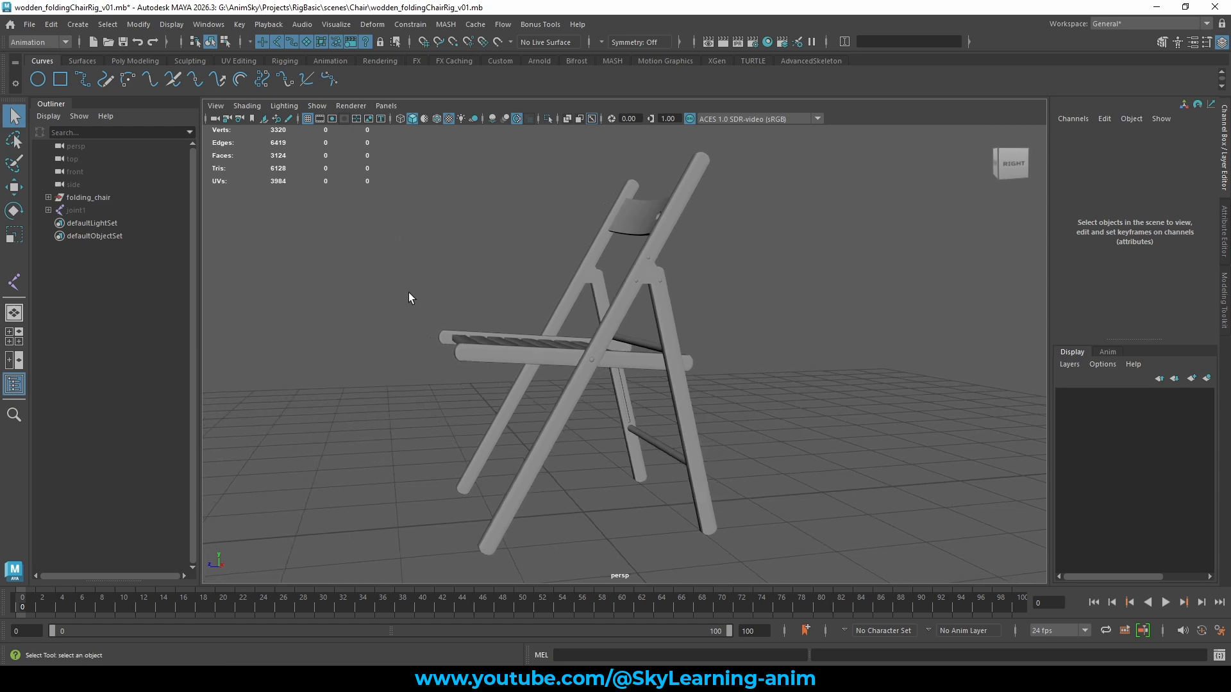
# Create a NURBS circle at the origin under the chair and set its radius to 70
pyautogui.click(43, 78)
pyautogui.keyDown('alt'); pyautogui.moveTo(511, 332); pyautogui.dragTo(663, 405); pyautogui.keyUp('alt')
pyautogui.scroll(3, 796, 416)
pyautogui.click(1104, 277)
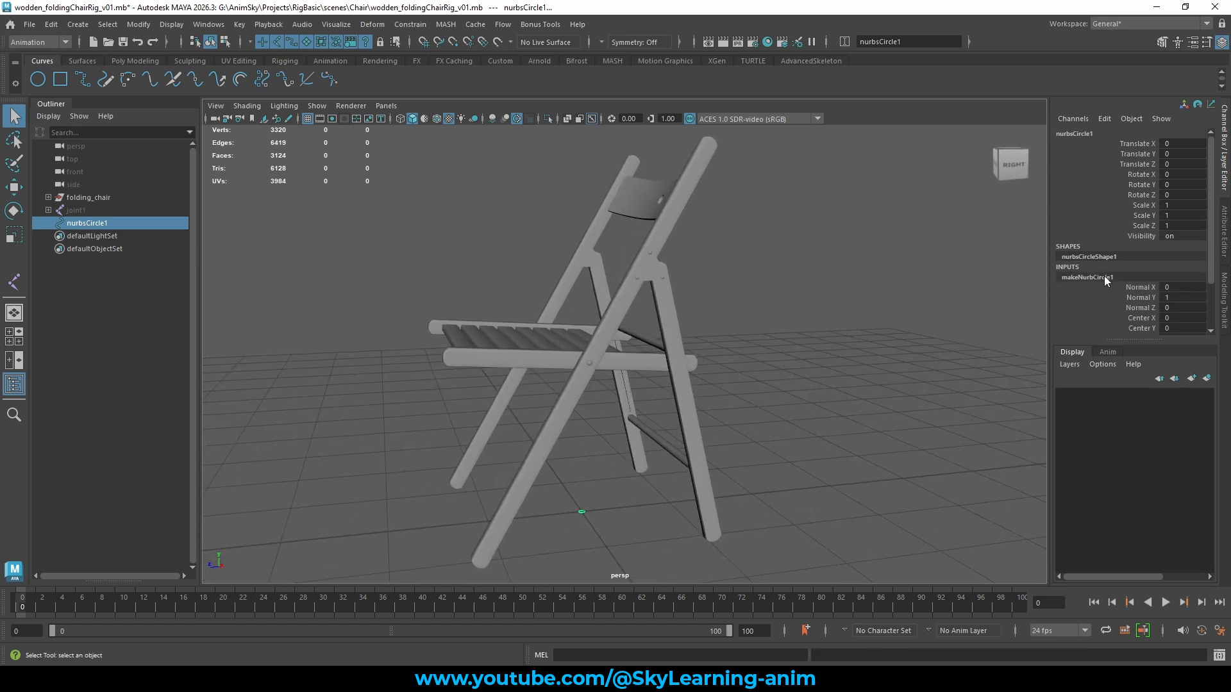
pyautogui.scroll(-3, 1109, 279)
pyautogui.doubleClick(1180, 289)
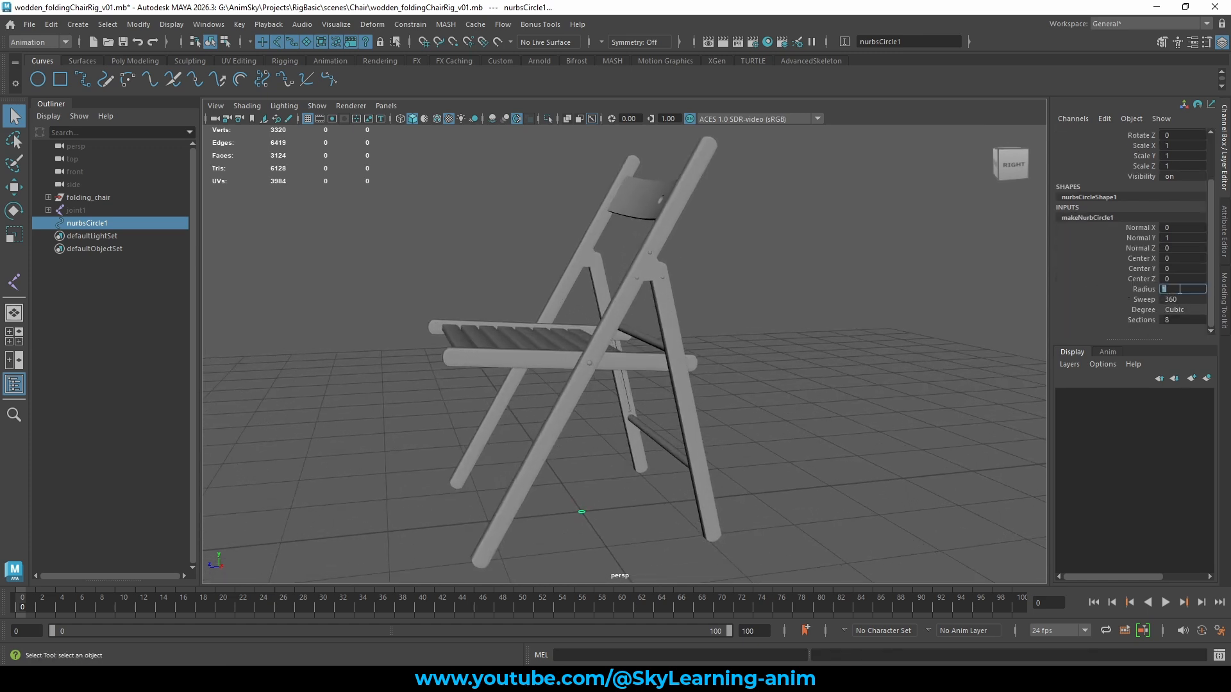
pyautogui.write('70')
pyautogui.press('Return')
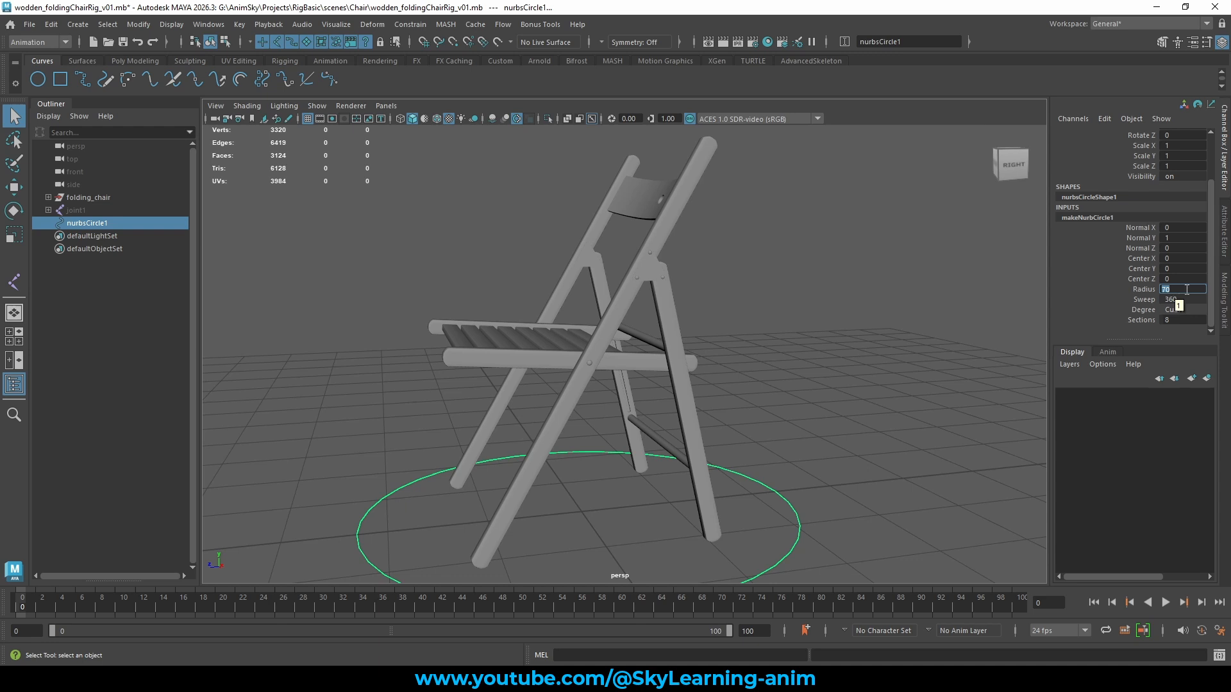
# Change the circle's degree to Linear so that it becomes an octagon
pyautogui.click(1184, 310)
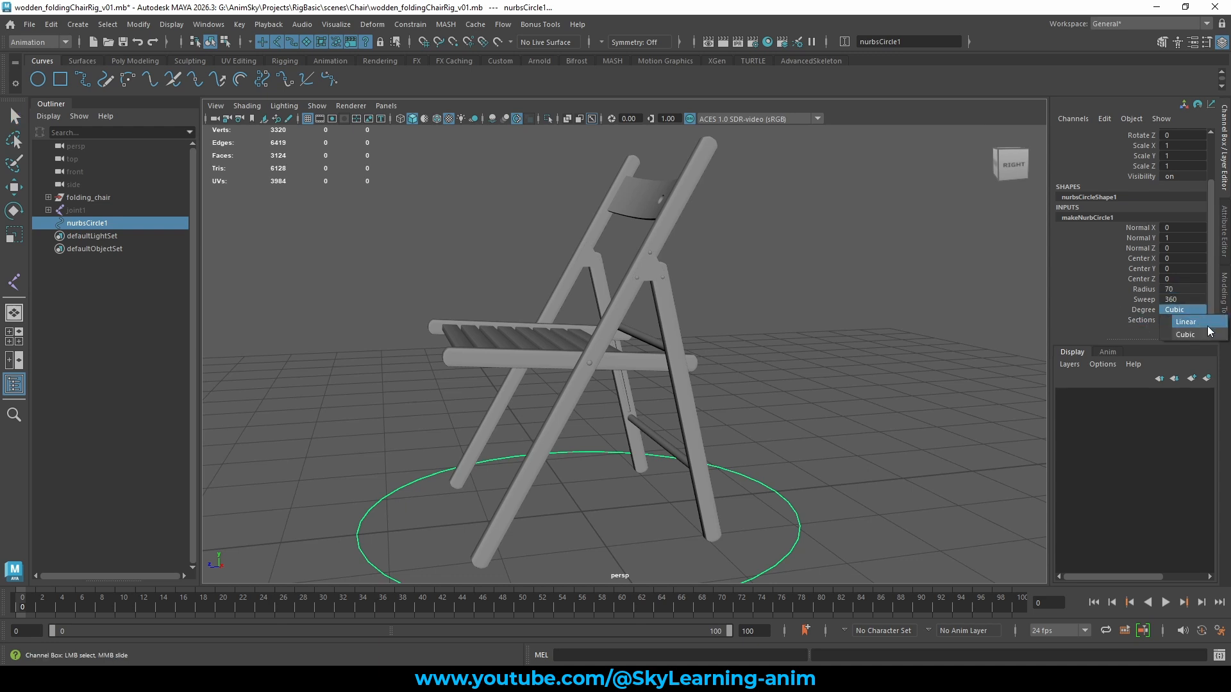
pyautogui.click(1186, 322)
pyautogui.moveTo(872, 379)
pyautogui.keyDown('alt'); pyautogui.mouseDown()
pyautogui.moveTo(788, 401)
pyautogui.moveTo(885, 383)
pyautogui.mouseUp(); pyautogui.keyUp('alt')
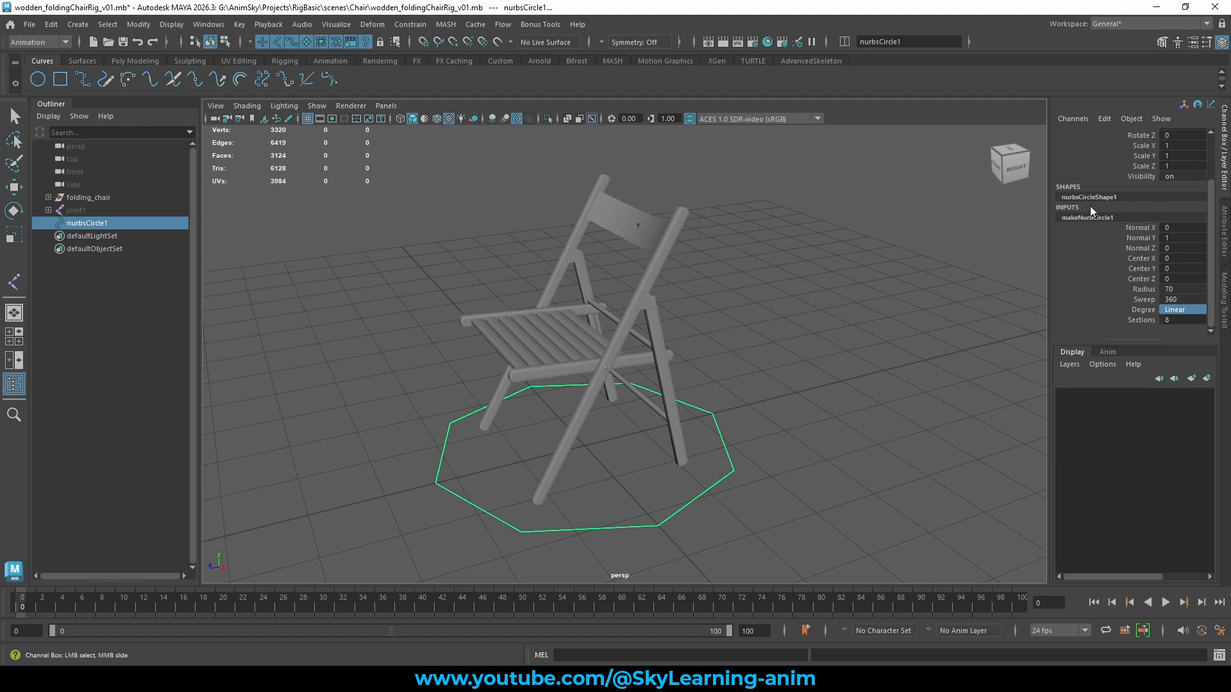
# Rename the octagonal curve as char_ctl
pyautogui.scroll(3, 1091, 133)
pyautogui.doubleClick(1094, 134)
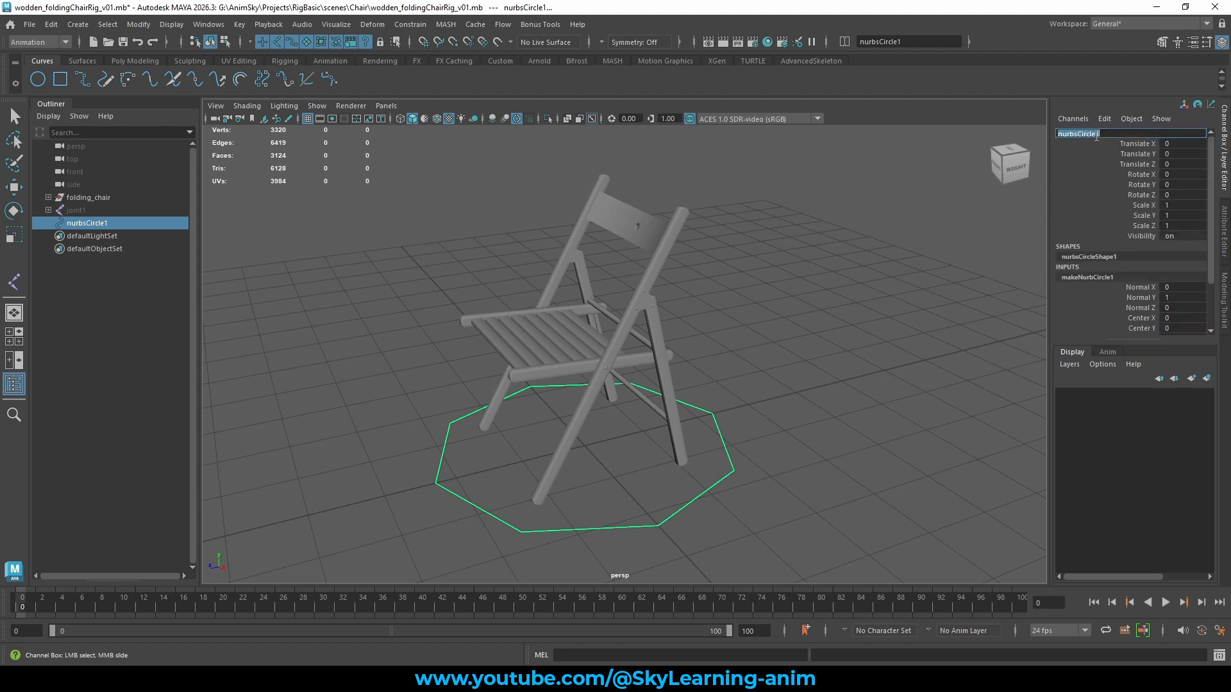
pyautogui.write('d')
pyautogui.press('Return')
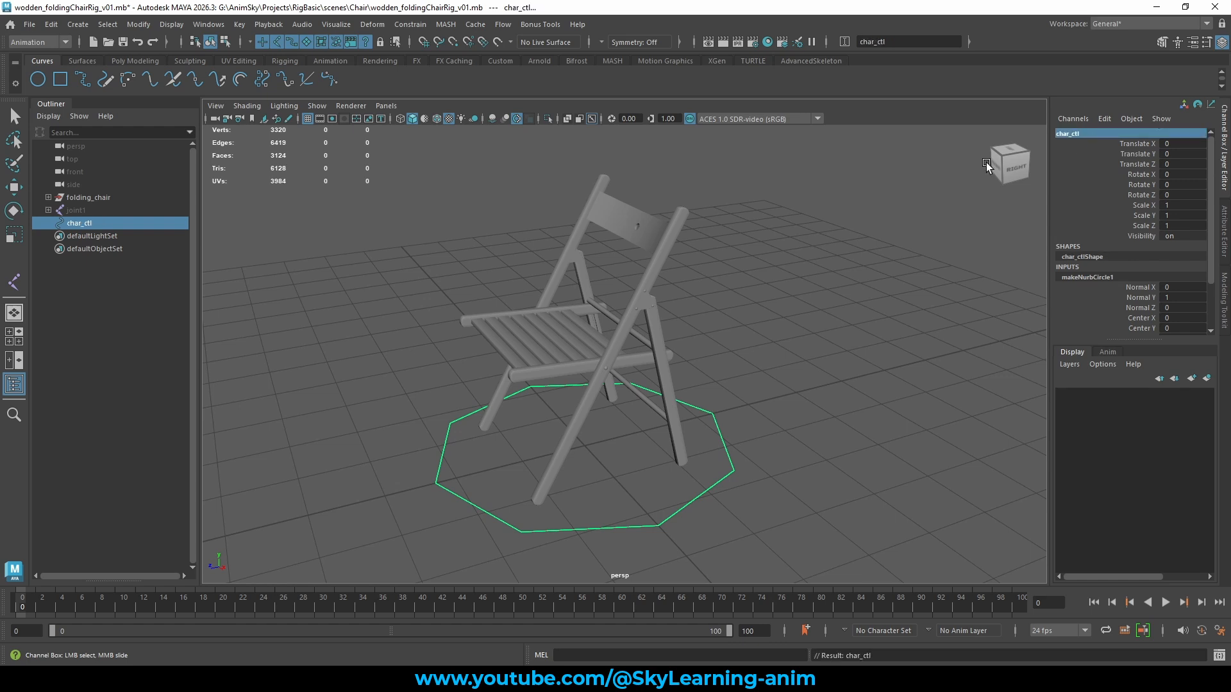
# Delete the octagonal control curve's construction history and activate the Move tool
pyautogui.click(51, 26)
pyautogui.moveTo(193, 179)
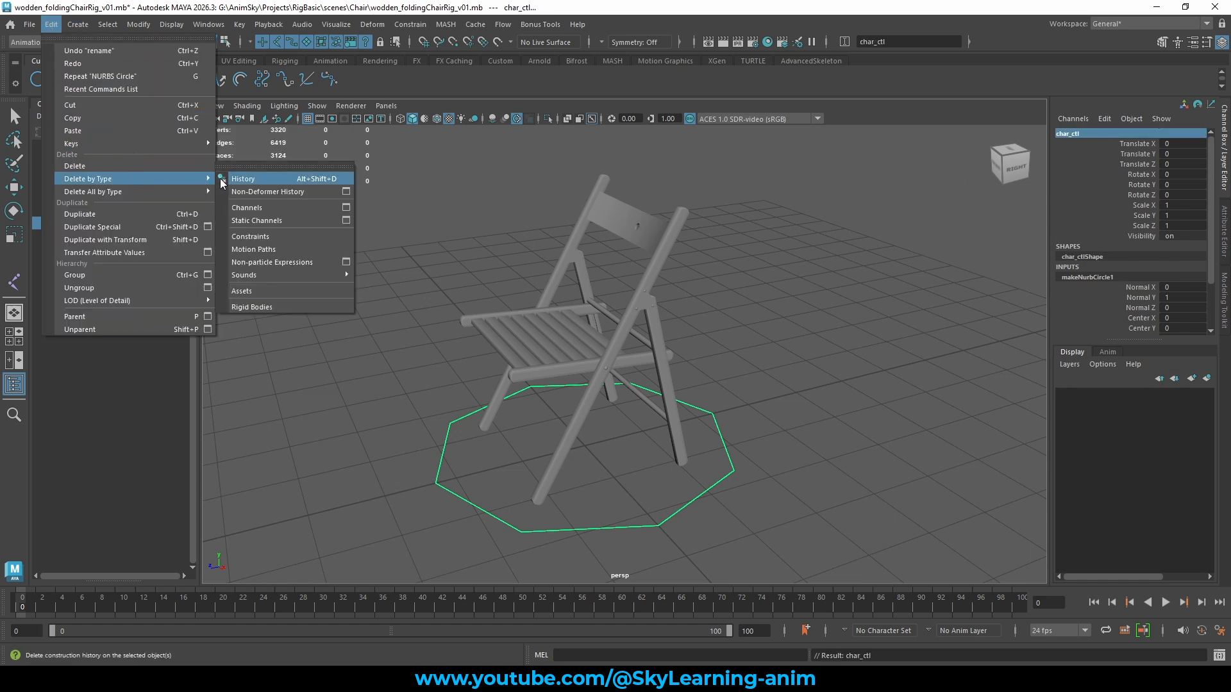
pyautogui.click(242, 179)
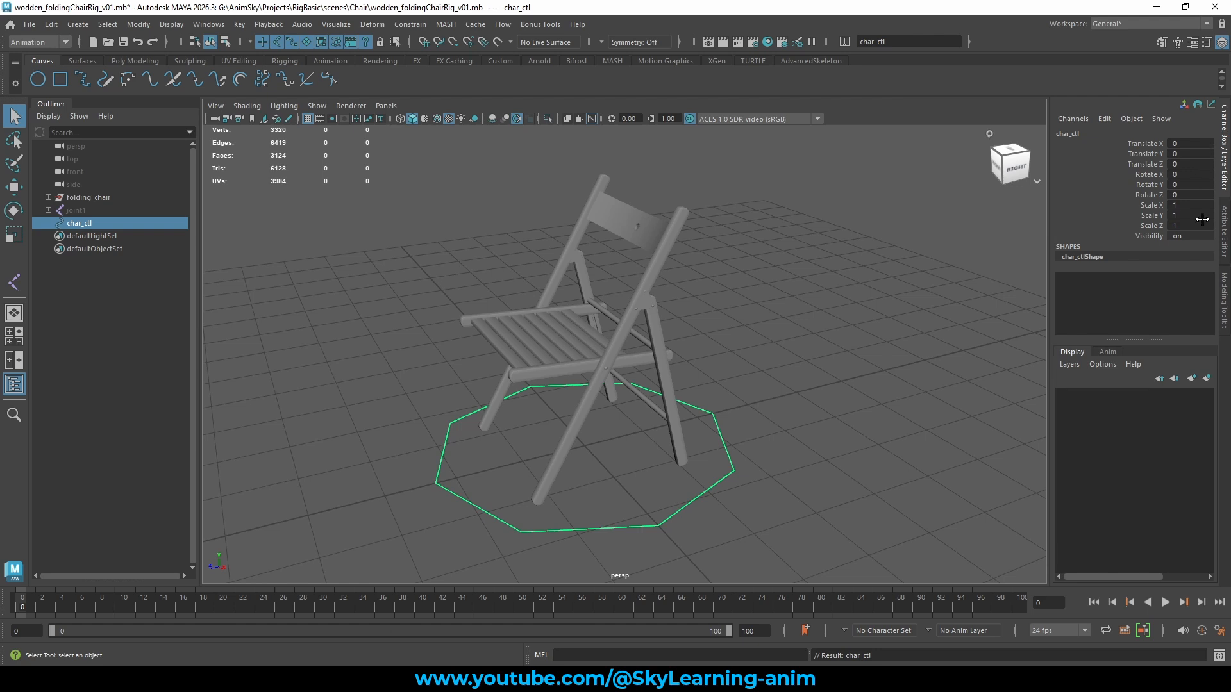
pyautogui.keyDown('alt'); pyautogui.moveTo(747, 350); pyautogui.dragTo(716, 335); pyautogui.keyUp('alt')
pyautogui.scroll(1, 838, 339)
pyautogui.press('w')
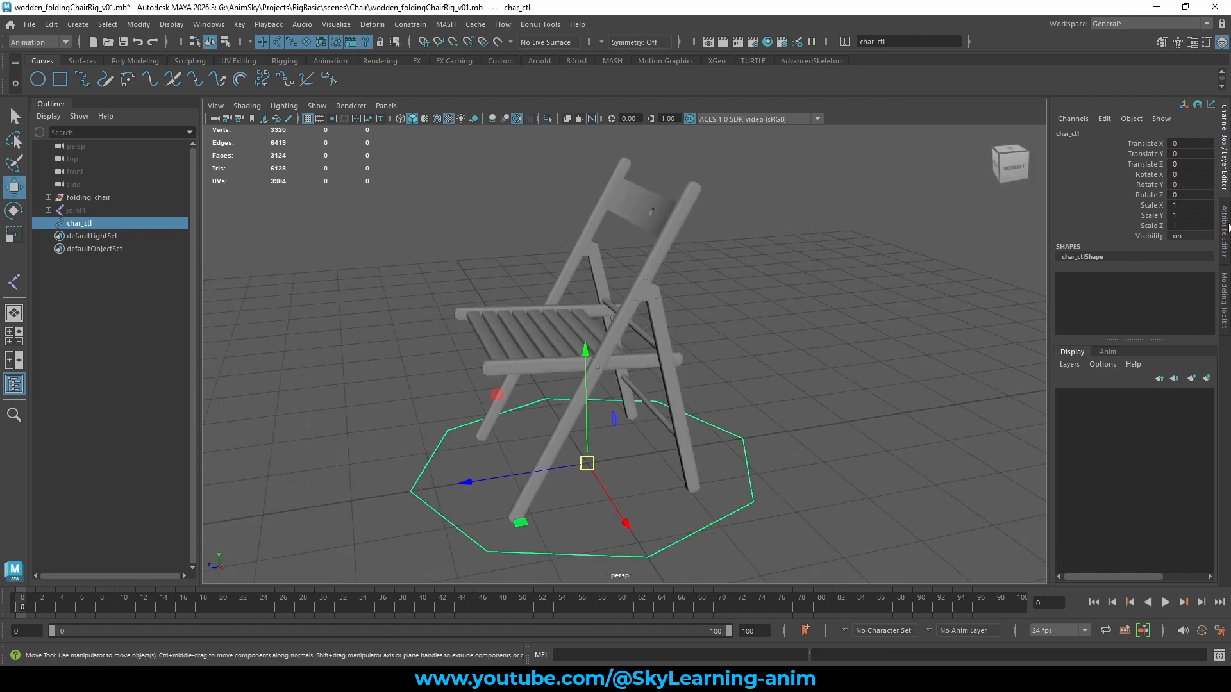
# Correct the octagonal control curve's name to chair_ctl
pyautogui.click(782, 414)
pyautogui.click(674, 550)
pyautogui.doubleClick(92, 224)
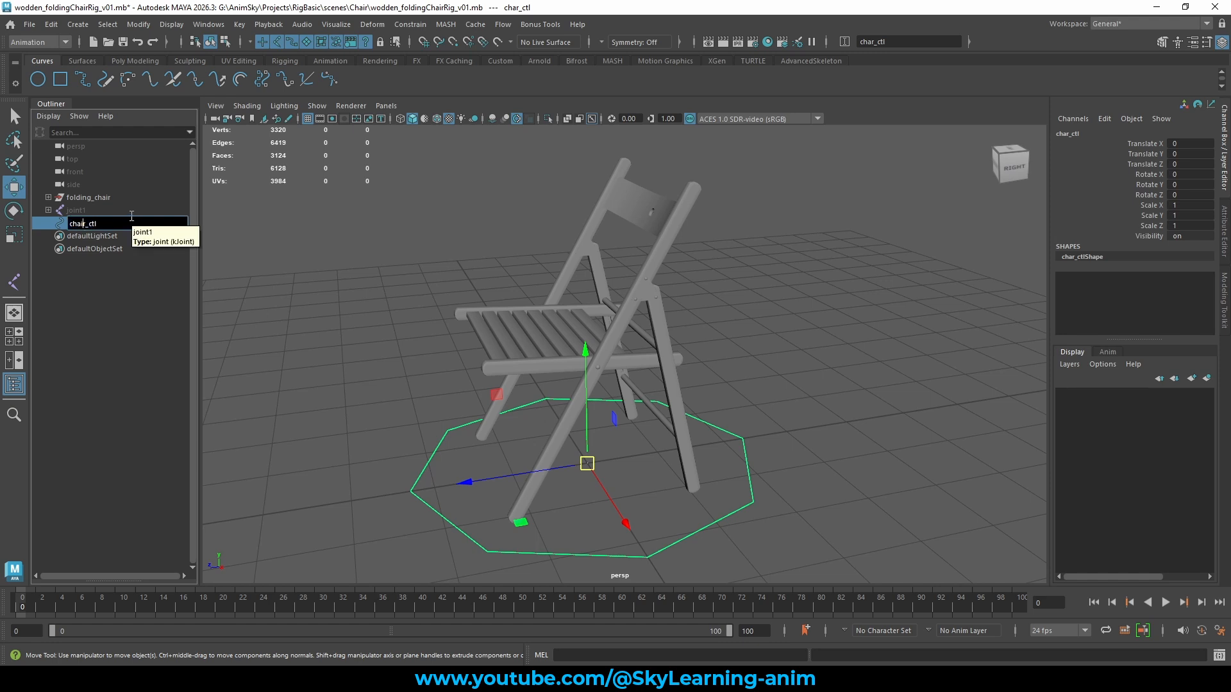
pyautogui.press('Return')
# Examine in the side view how the chair's backrest frame, seat and rear leg cross and pivot
pyautogui.moveTo(756, 413); pyautogui.dragTo(728, 506)
pyautogui.press('space')
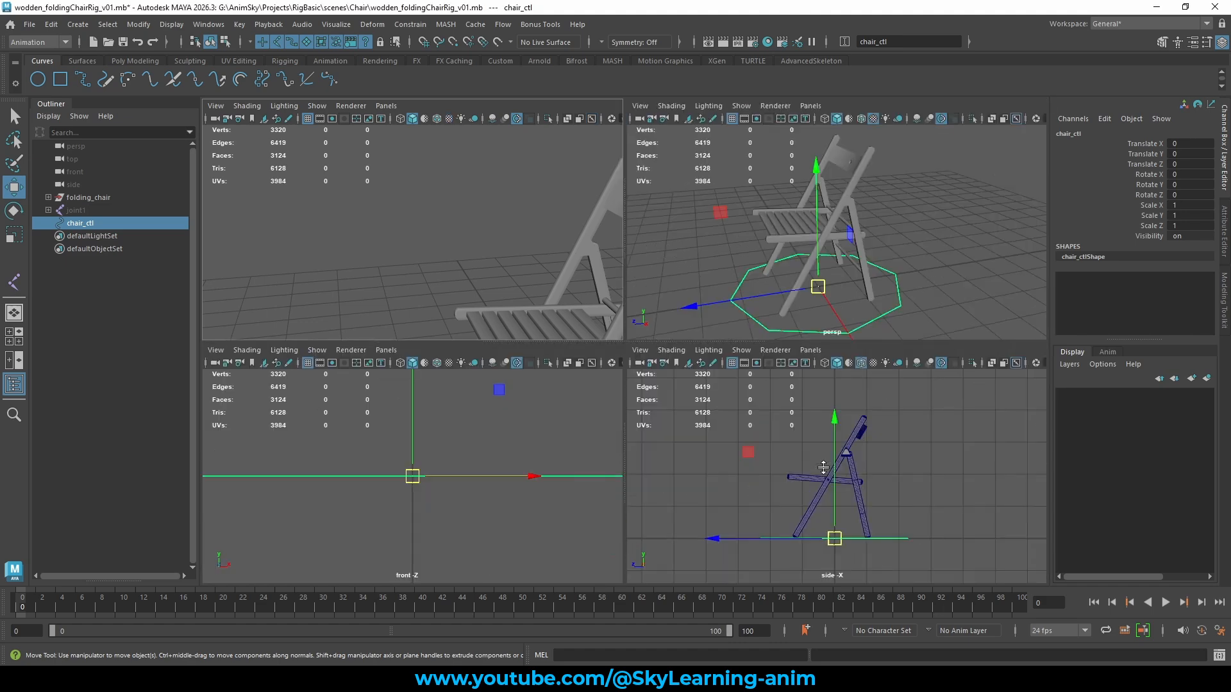
pyautogui.press('space')
pyautogui.scroll(3, 727, 397)
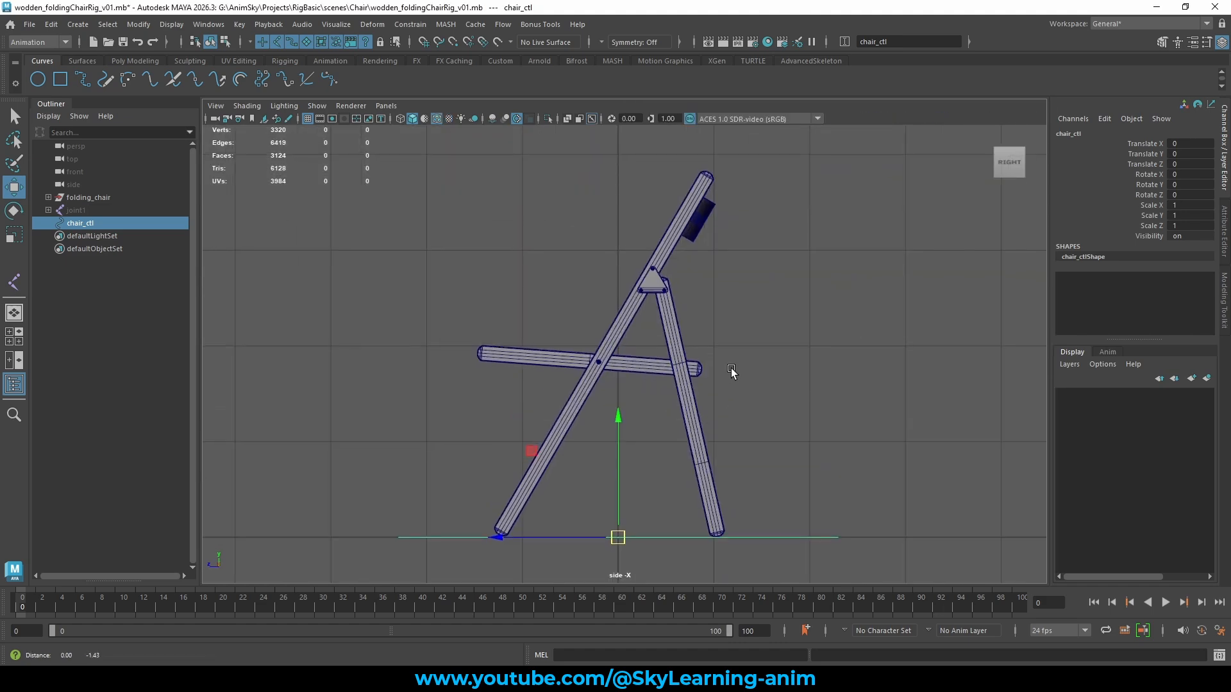
pyautogui.scroll(-3, 740, 347)
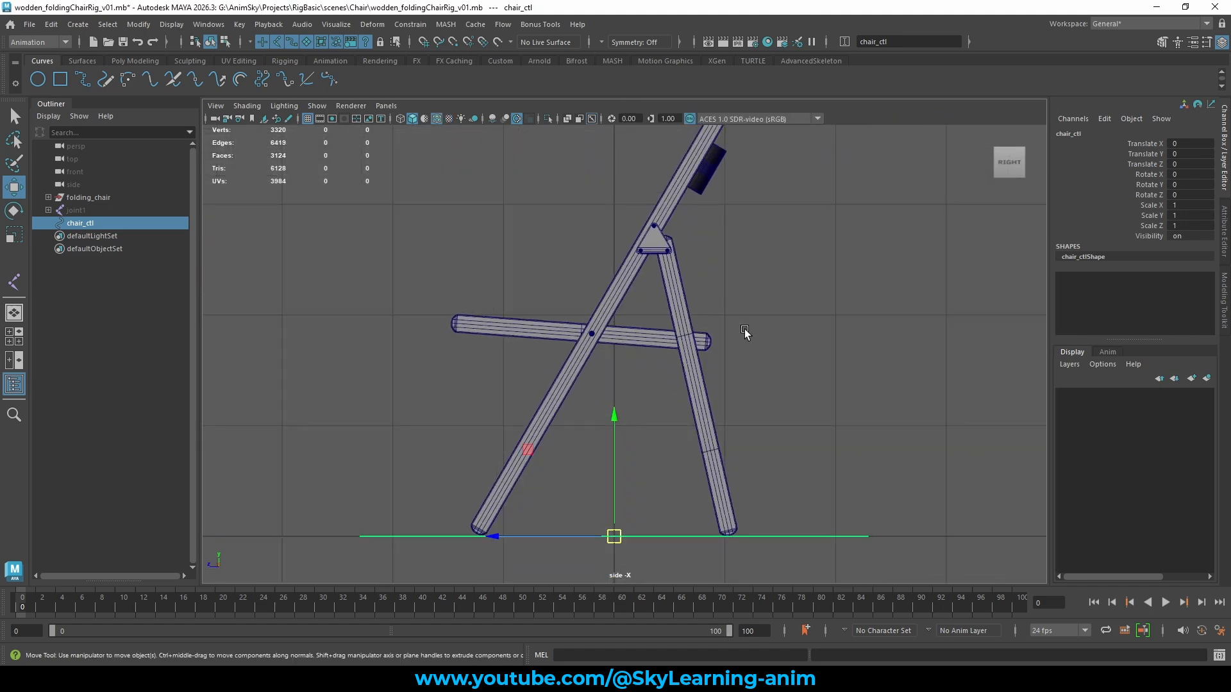
pyautogui.keyDown('alt'); pyautogui.moveTo(754, 337); pyautogui.dragTo(752, 345, button='middle'); pyautogui.keyUp('alt')
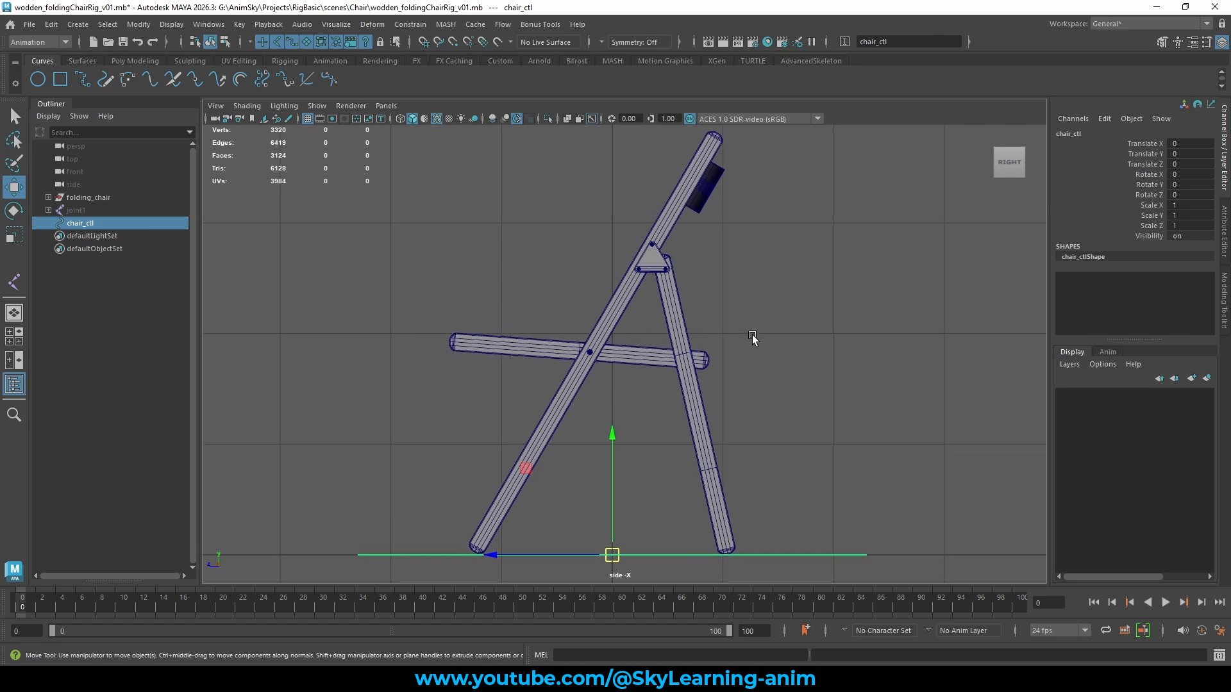
pyautogui.click(642, 251)
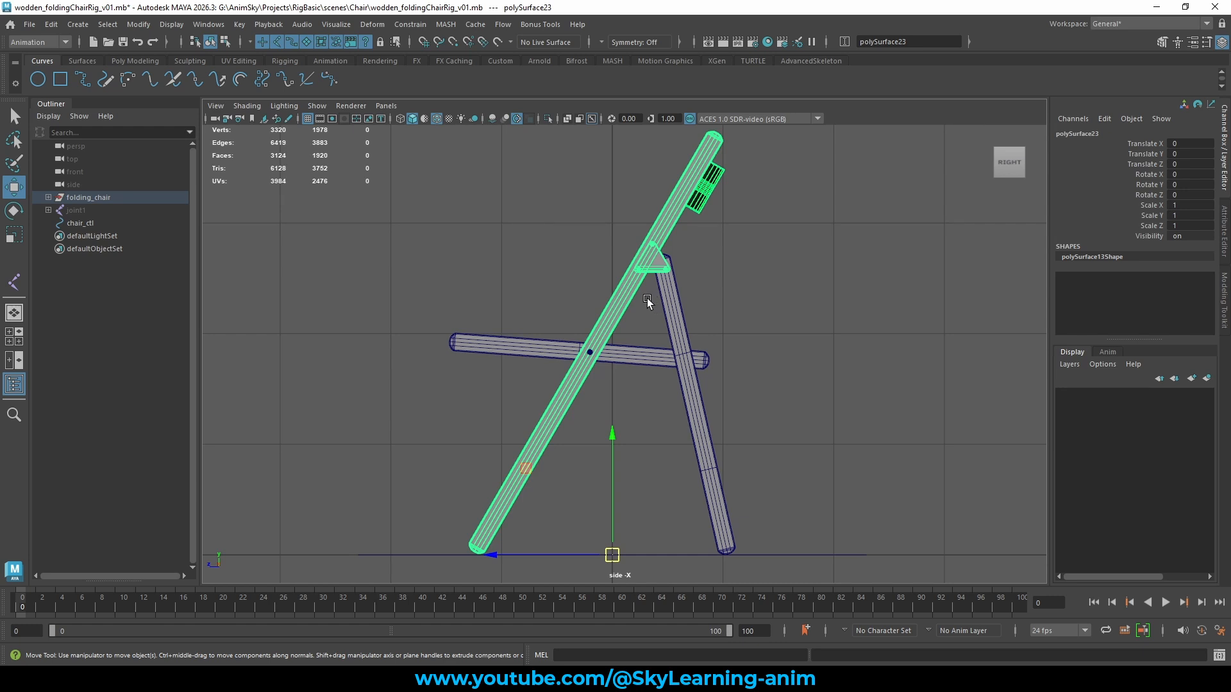
pyautogui.scroll(2, 647, 301)
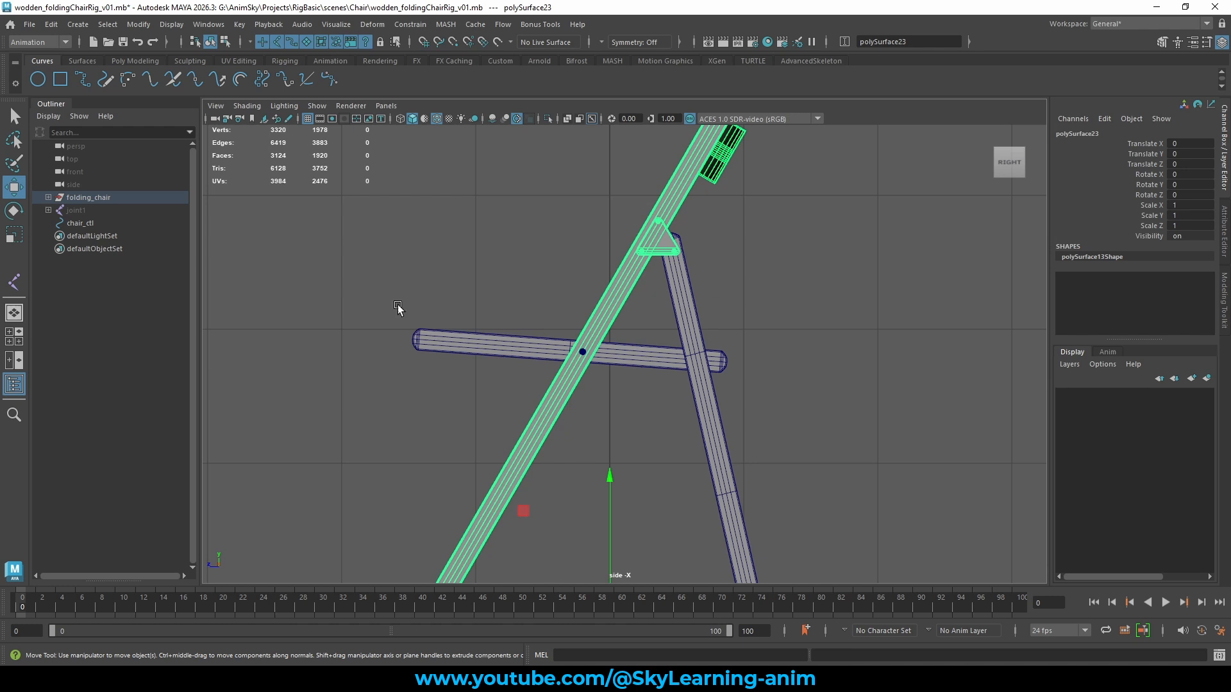
pyautogui.scroll(-1, 671, 252)
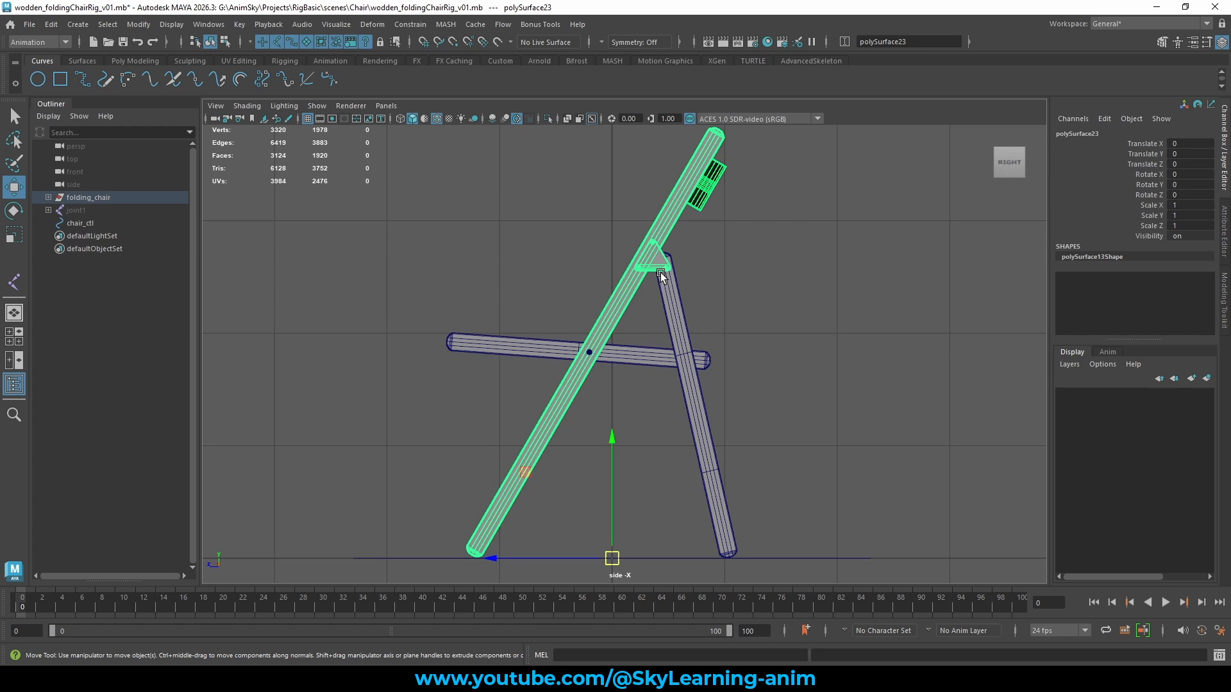
# Inspect the hidden joint1 hierarchy with joint2 and joint3, then collapse it and leave it hidden
pyautogui.click(96, 212)
pyautogui.click(49, 211)
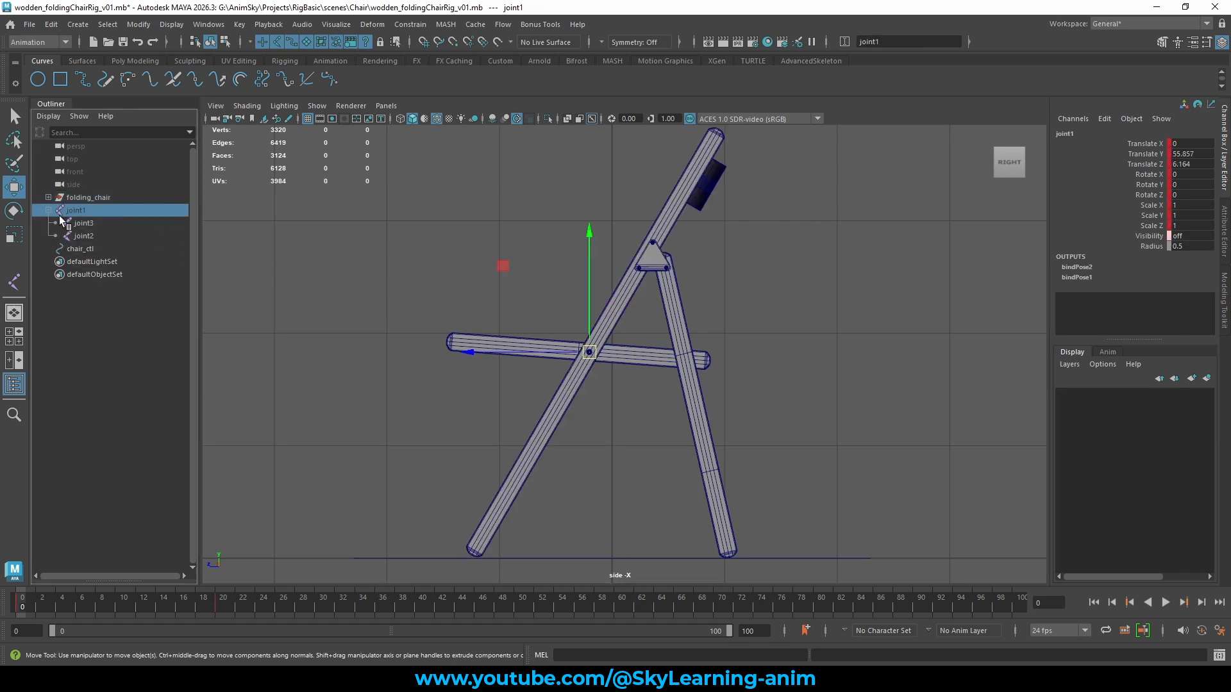
pyautogui.click(95, 223)
pyautogui.click(95, 234)
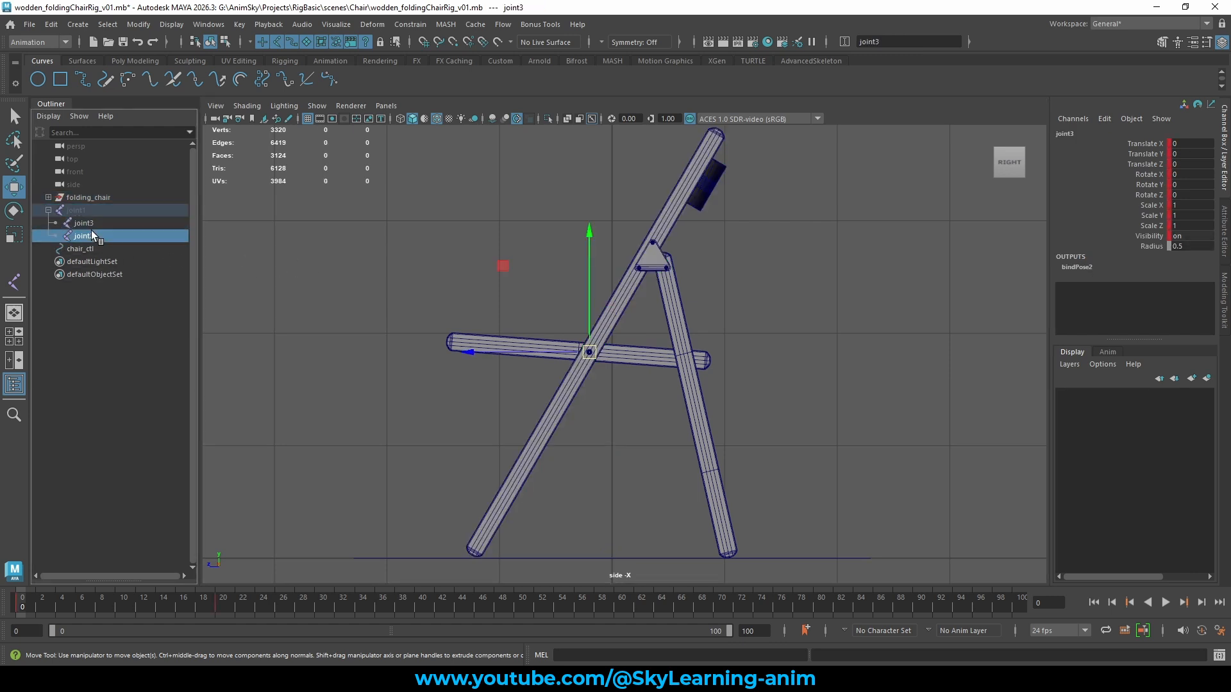
pyautogui.click(78, 214)
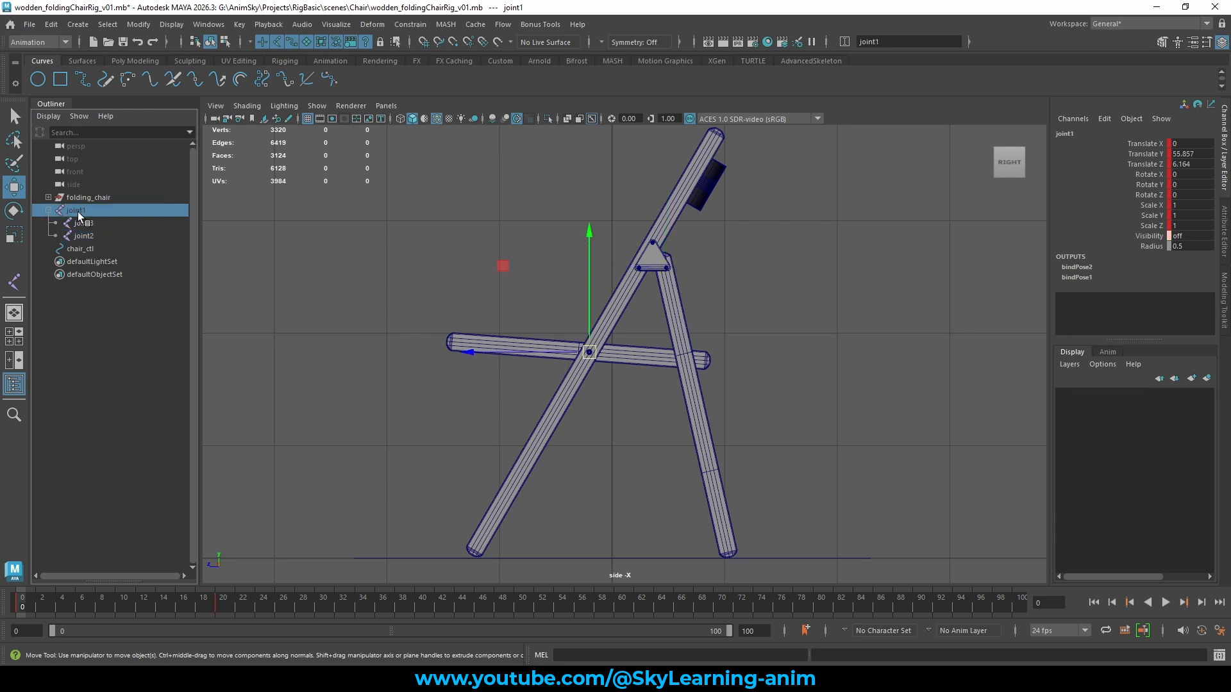
pyautogui.click(49, 210)
pyautogui.hotkey('ctrl', 'h')
# Create a single joint in the side view on the bolt where the backrest frame crosses the seat
pyautogui.scroll(6, 487, 286)
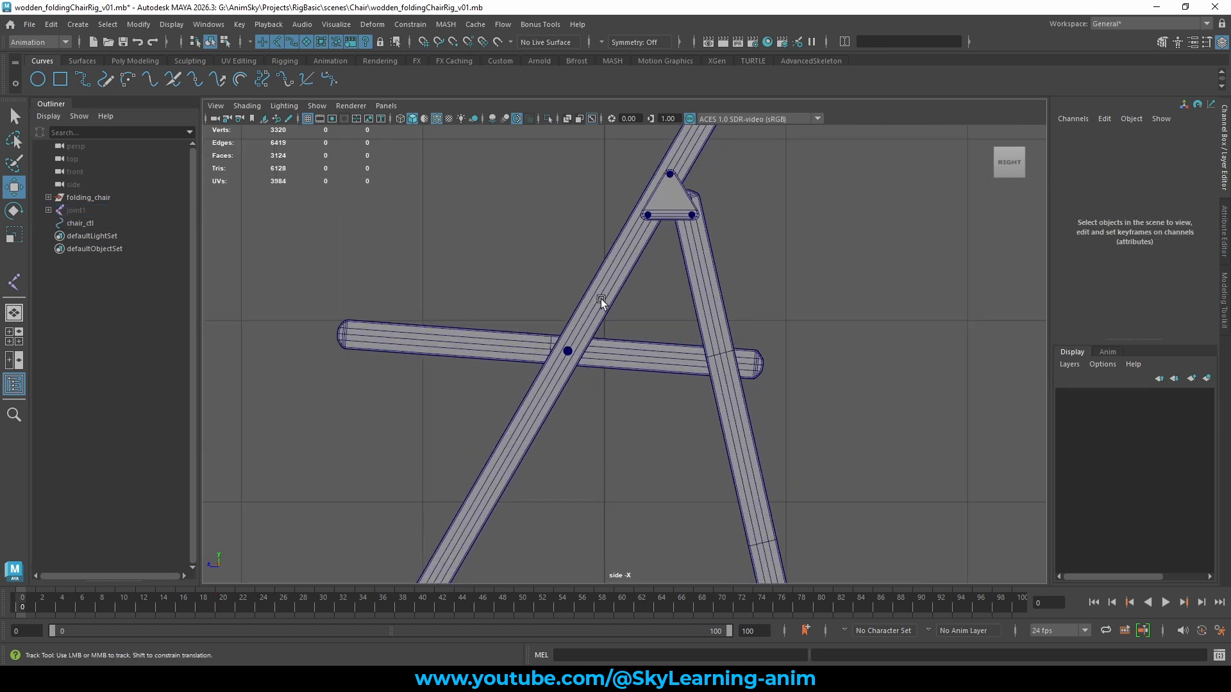
pyautogui.keyDown('alt'); pyautogui.moveTo(586, 311); pyautogui.dragTo(587, 326, button='middle'); pyautogui.keyUp('alt')
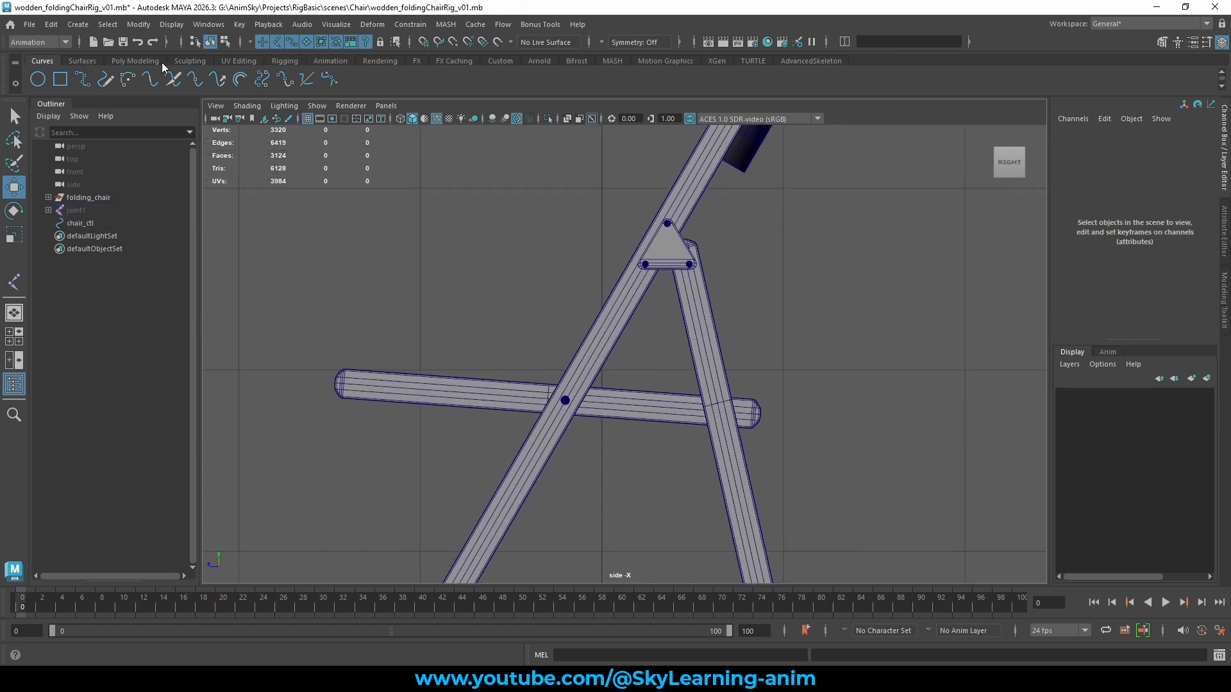
pyautogui.click(280, 61)
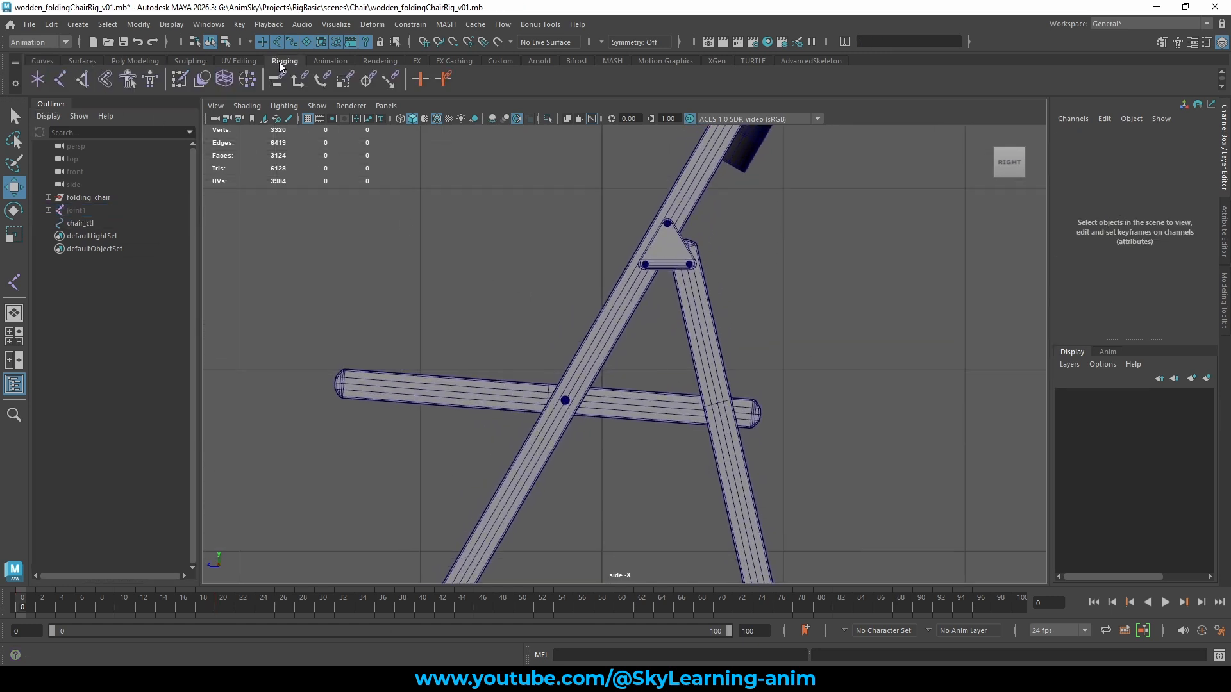
pyautogui.click(58, 79)
pyautogui.scroll(3, 582, 439)
pyautogui.scroll(5, 582, 439)
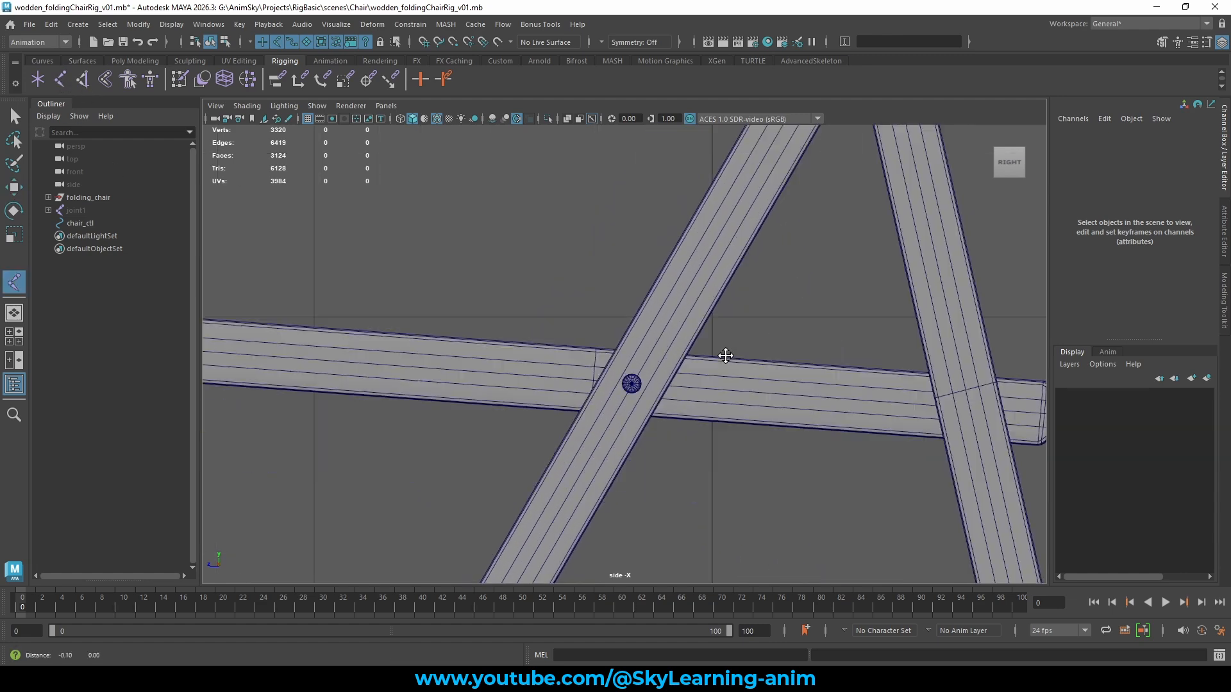
pyautogui.moveTo(800, 330); pyautogui.dragTo(751, 402)
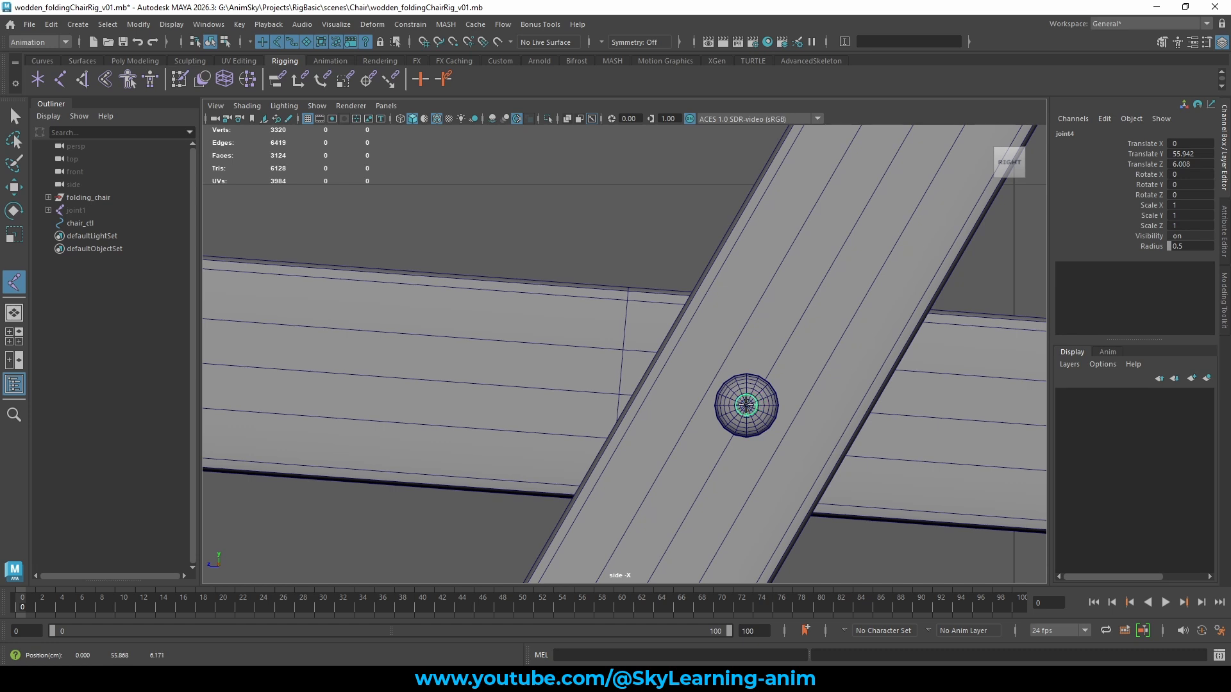
pyautogui.press('Return')
# Snap the new joint to the centre vertex of the seat pivot bolt
pyautogui.keyDown('alt'); pyautogui.moveTo(802, 357); pyautogui.dragTo(736, 384, button='middle'); pyautogui.keyUp('alt')
pyautogui.press('w')
pyautogui.keyDown('alt'); pyautogui.moveTo(736, 385); pyautogui.dragTo(802, 456, button='right'); pyautogui.keyUp('alt')
pyautogui.keyDown('alt'); pyautogui.moveTo(802, 456); pyautogui.dragTo(721, 351, button='middle'); pyautogui.keyUp('alt')
pyautogui.keyDown('alt'); pyautogui.moveTo(722, 351); pyautogui.dragTo(709, 387, button='right'); pyautogui.keyUp('alt')
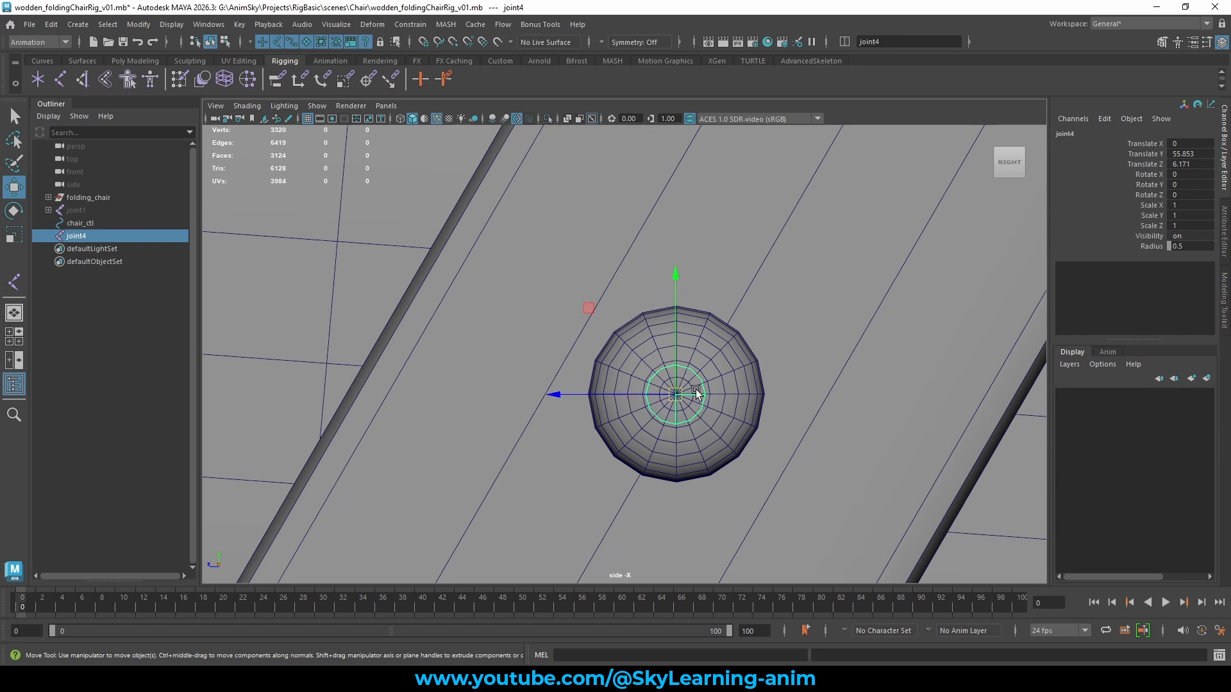
pyautogui.press('v')
pyautogui.moveTo(675, 394); pyautogui.dragTo(668, 393)
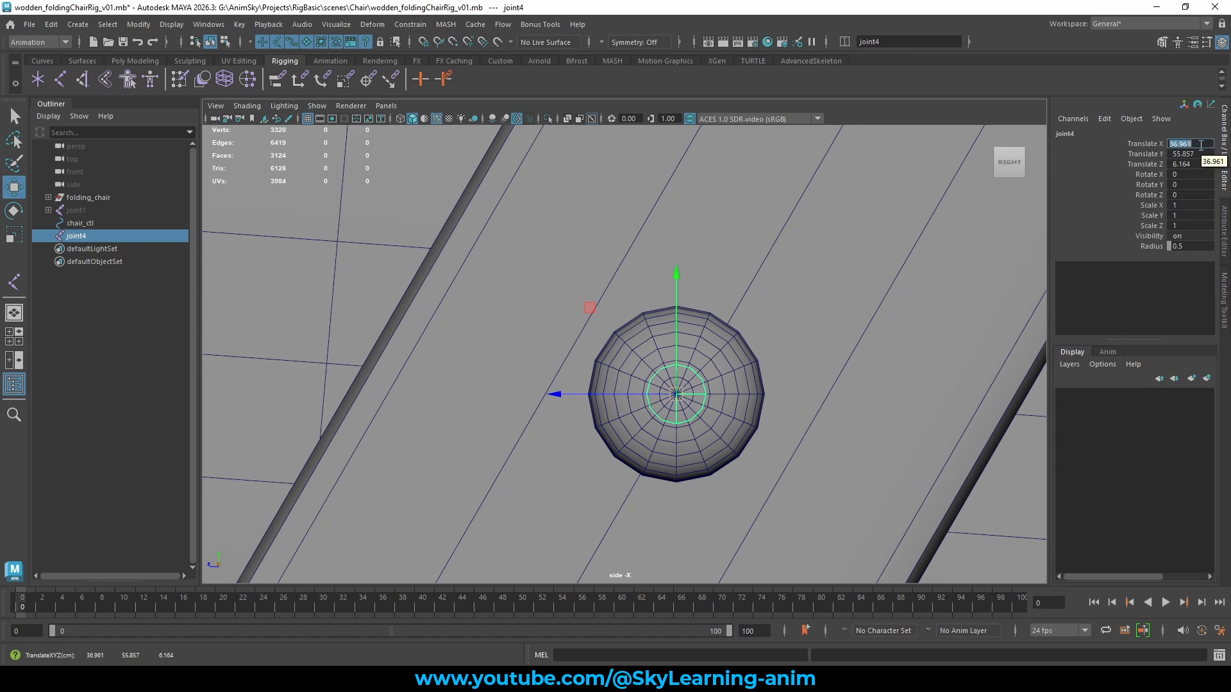
# Try a Translate X of 0 on the seat pivot joint and undo it in the perspective view
pyautogui.write('0')
pyautogui.press('Return')
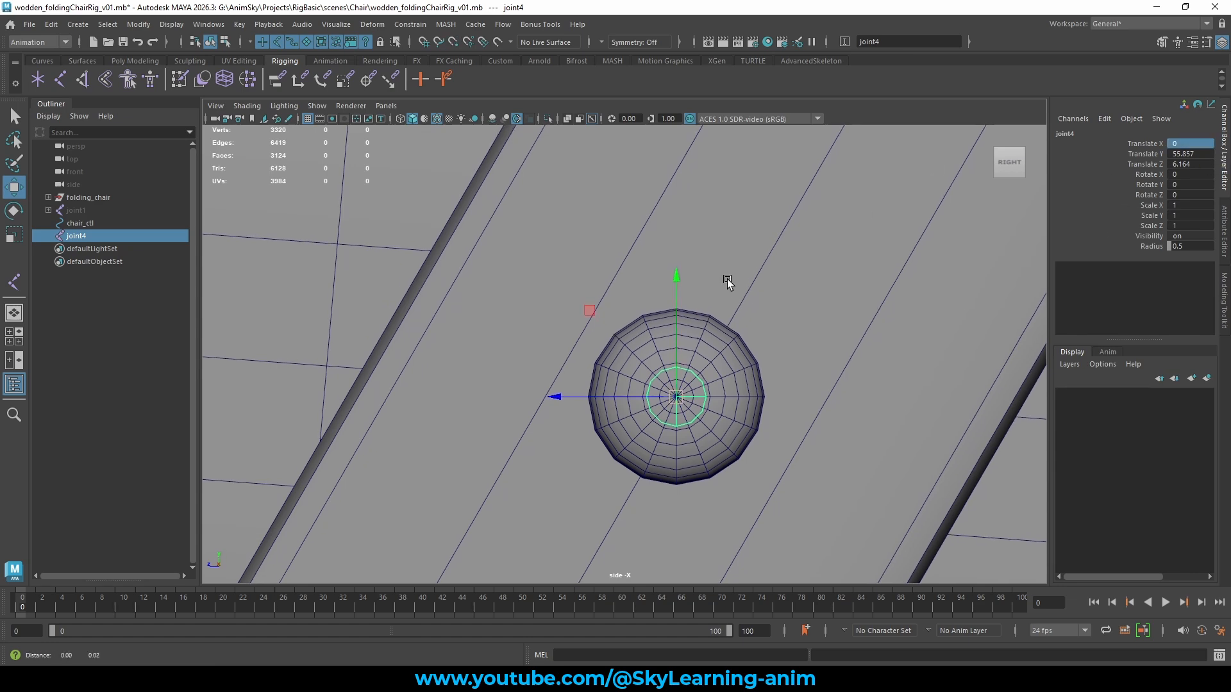
pyautogui.press('space')
pyautogui.press('space')
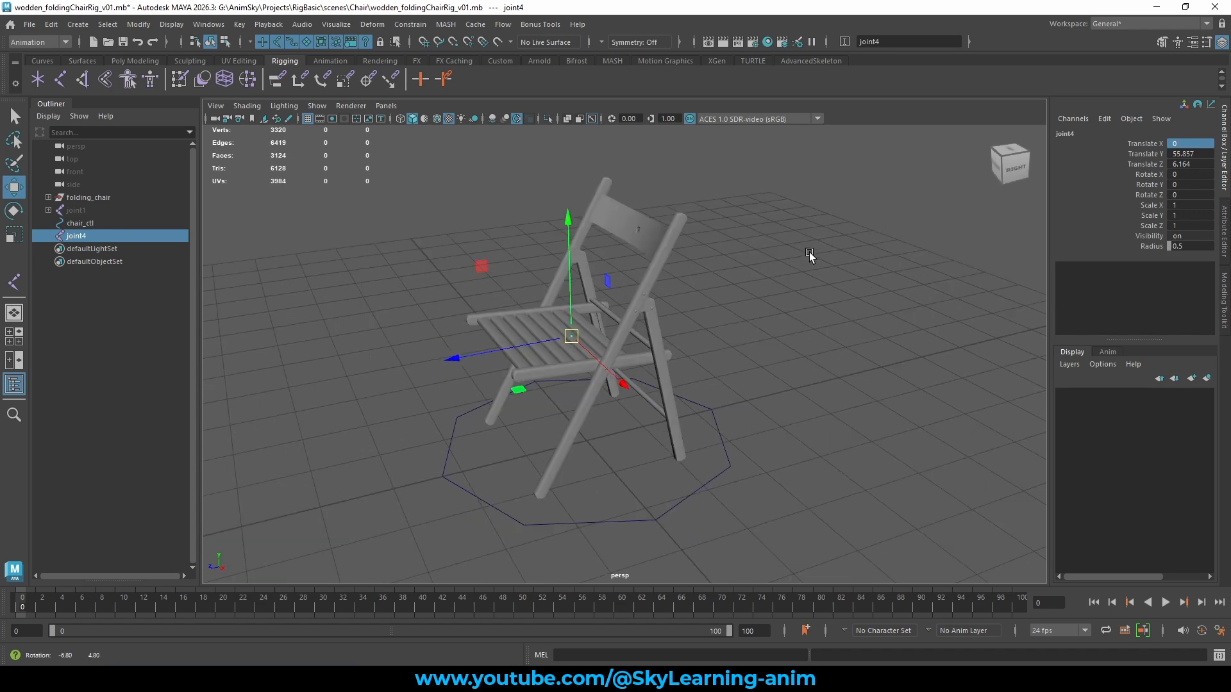
pyautogui.hotkey('ctrl', 'z')
pyautogui.keyDown('alt'); pyautogui.moveTo(675, 341); pyautogui.dragTo(629, 391); pyautogui.keyUp('alt')
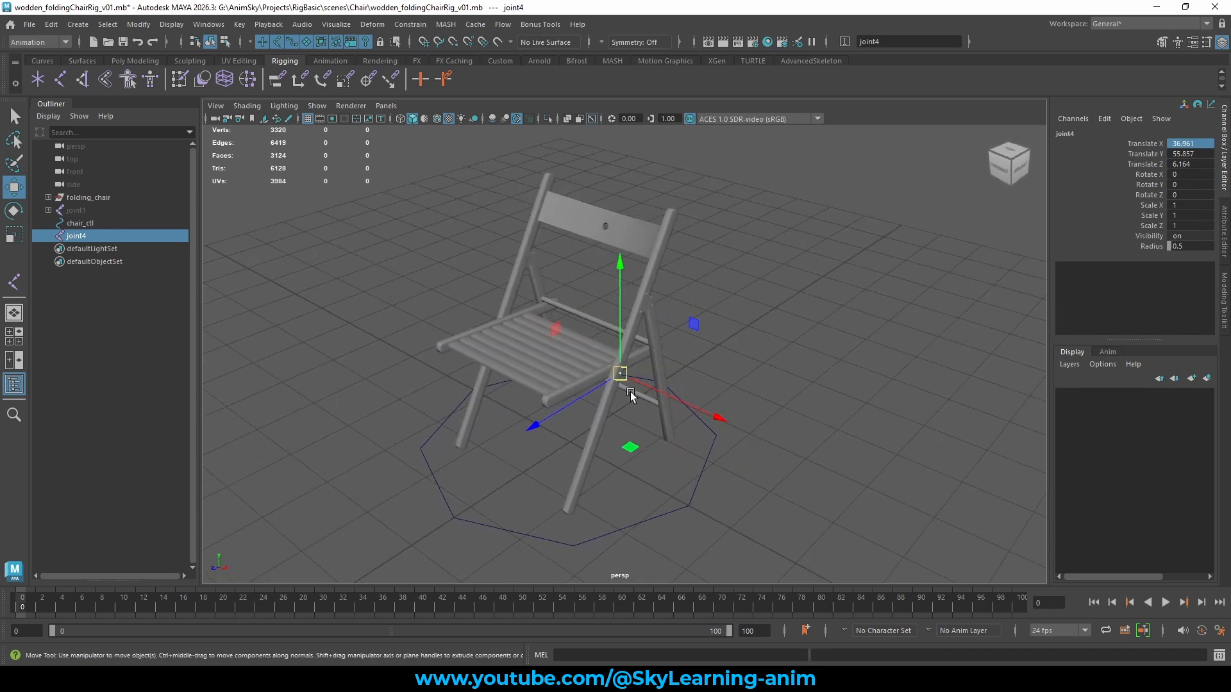
# Set the seat pivot joint's Translate X to 0 to centre it across the chair's width
pyautogui.write('0')
pyautogui.press('Return')
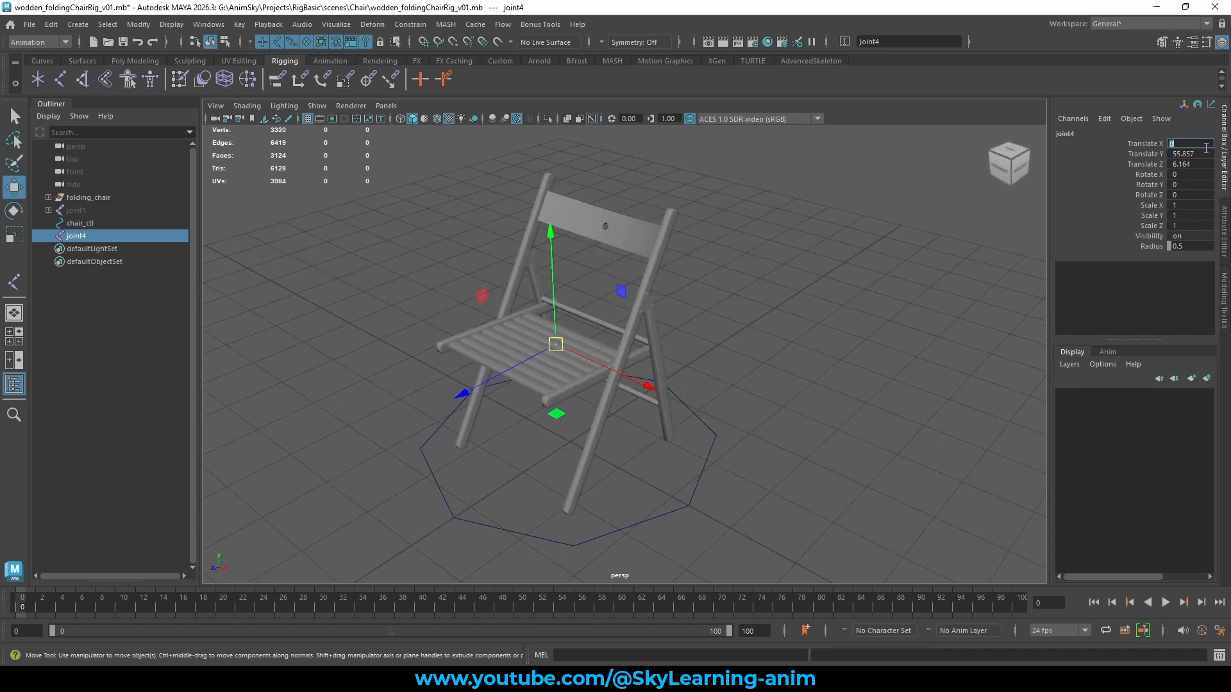
pyautogui.keyDown('alt'); pyautogui.moveTo(797, 349); pyautogui.dragTo(582, 378); pyautogui.keyUp('alt')
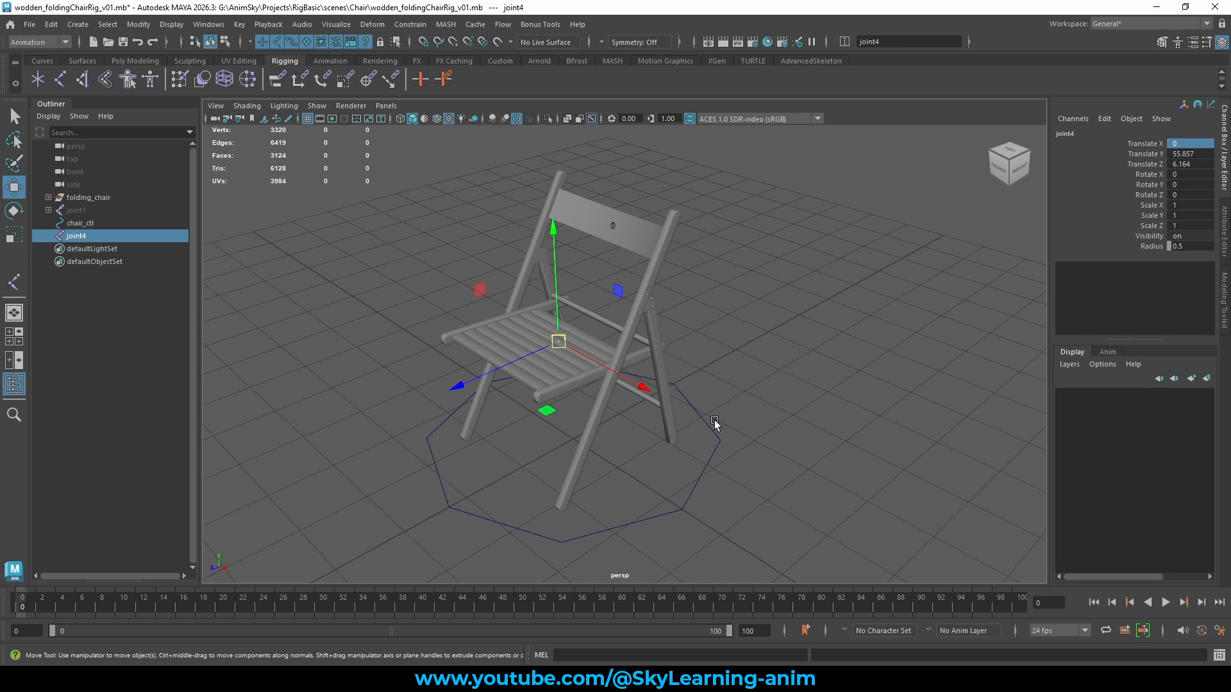
# Examine in the side view how the backrest frame and rear leg connect at the triangular bracket
pyautogui.press('space')
pyautogui.press('f')
pyautogui.scroll(-3, 786, 455)
pyautogui.press('space')
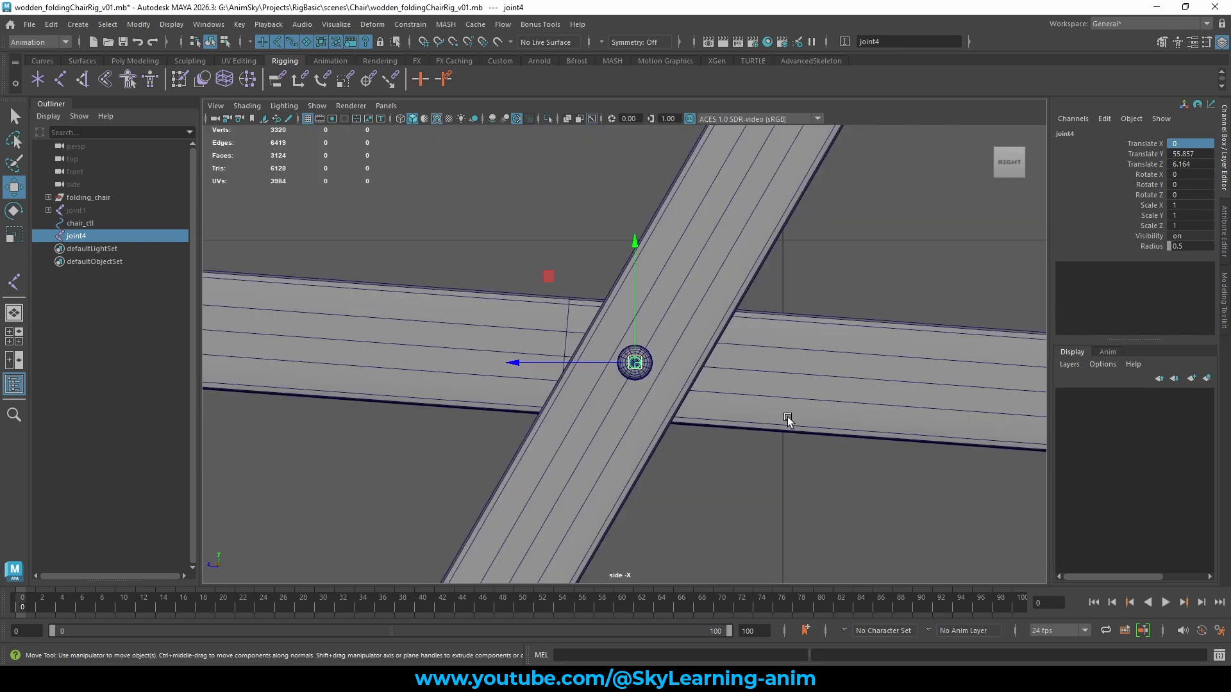
pyautogui.scroll(-5, 788, 420)
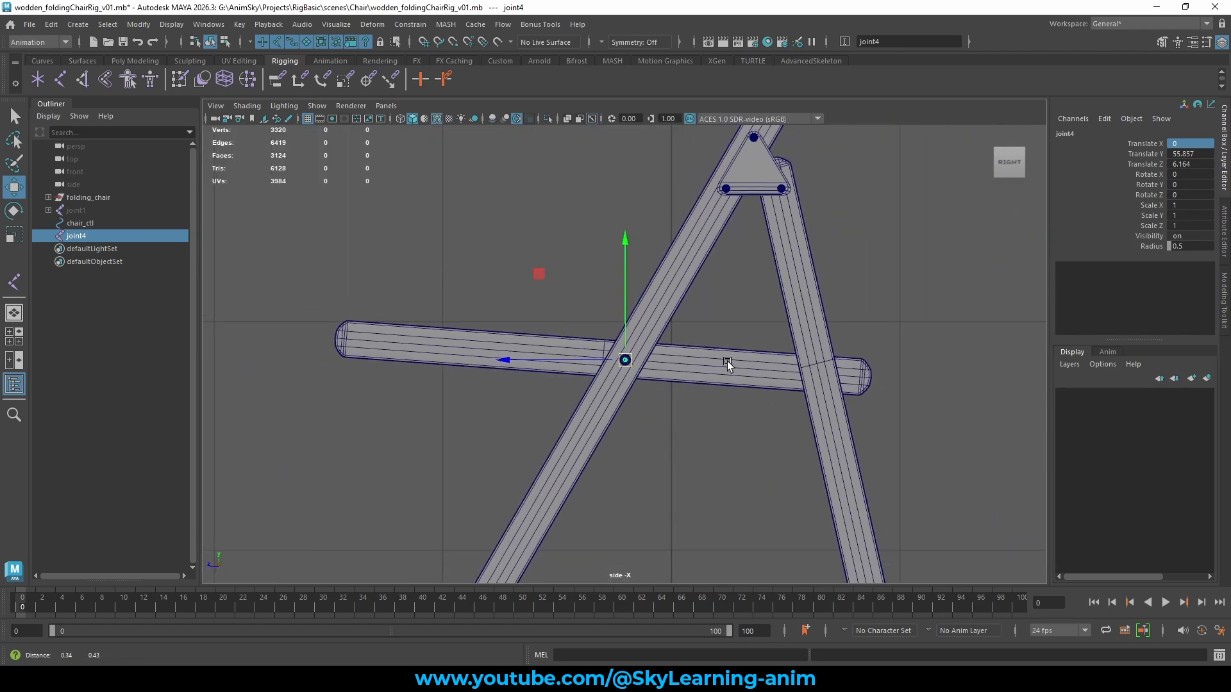
pyautogui.keyDown('alt'); pyautogui.moveTo(727, 360); pyautogui.dragTo(692, 391, button='middle'); pyautogui.keyUp('alt')
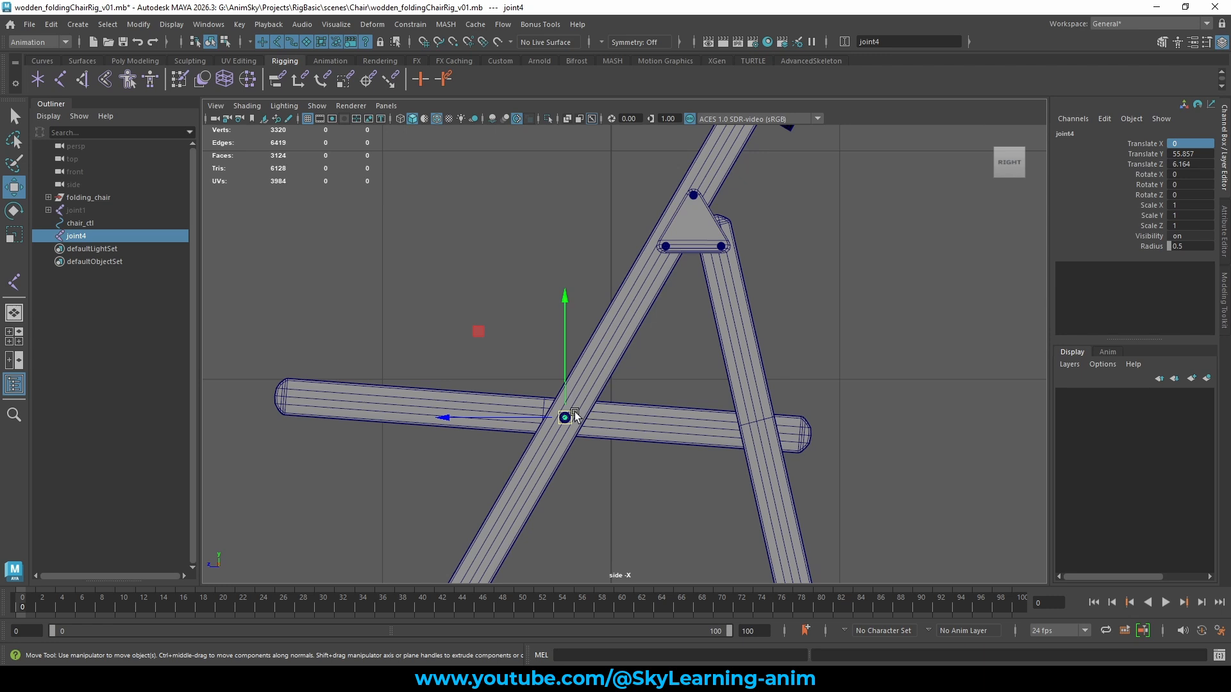
pyautogui.scroll(-2, 609, 355)
pyautogui.click(628, 312)
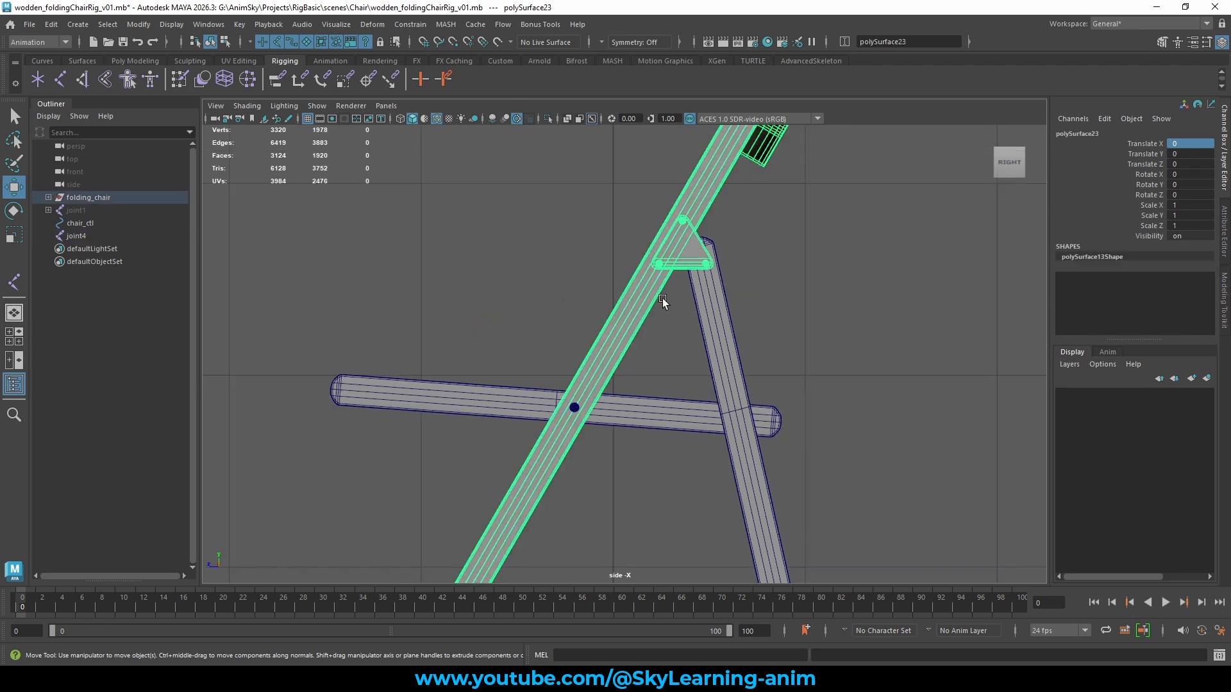
pyautogui.scroll(-1, 652, 297)
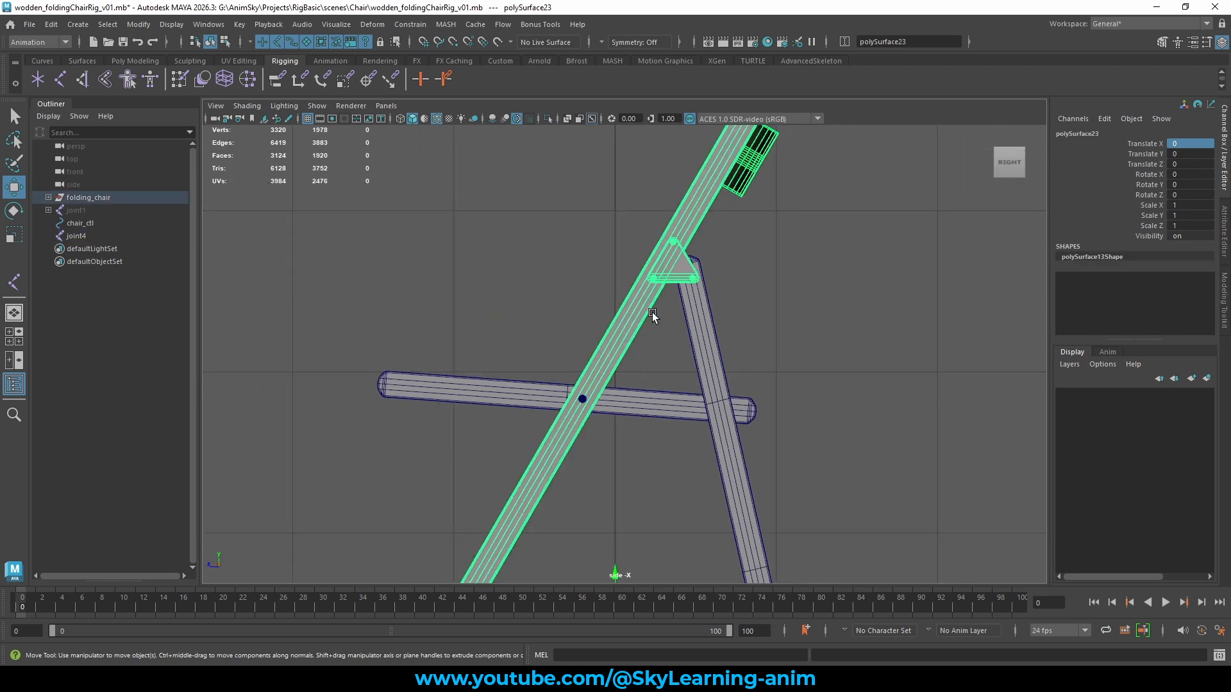
pyautogui.scroll(3, 652, 313)
pyautogui.moveTo(868, 275); pyautogui.dragTo(708, 344)
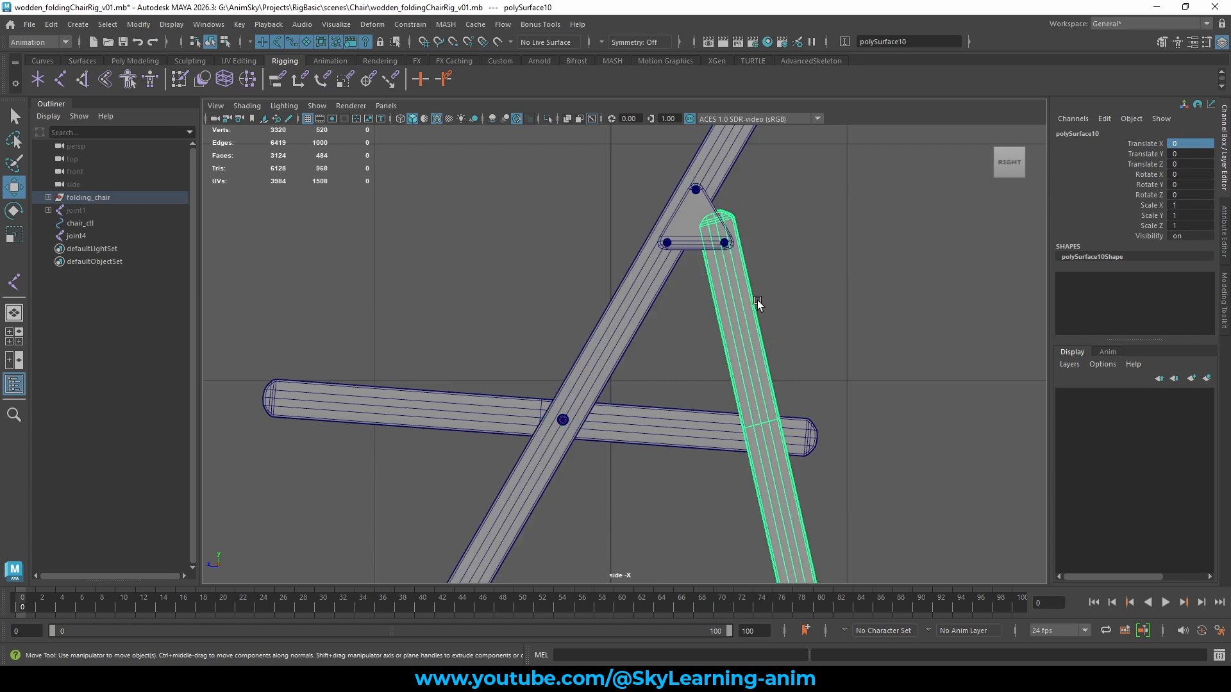
pyautogui.keyDown('alt'); pyautogui.moveTo(751, 316); pyautogui.dragTo(640, 282, button='middle'); pyautogui.keyUp('alt')
pyautogui.scroll(-2, 640, 282)
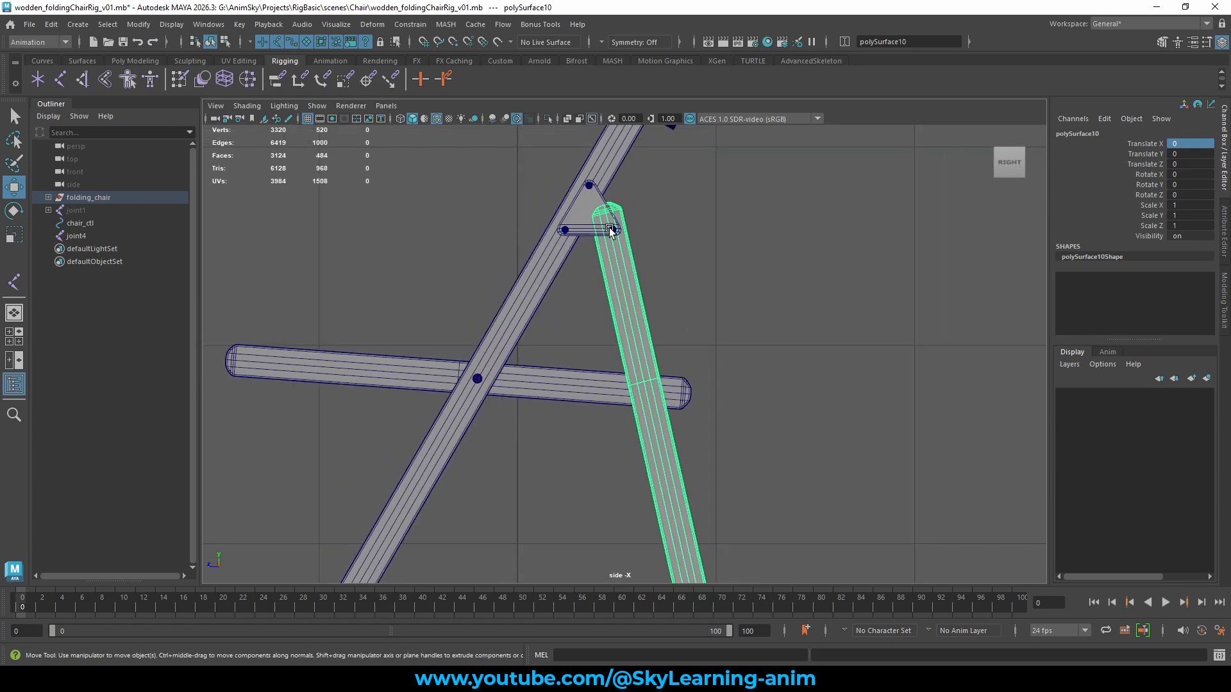
# Duplicate the seat pivot joint and move the copy close to the triangular bracket's bolt on the rear leg
pyautogui.scroll(5, 727, 385)
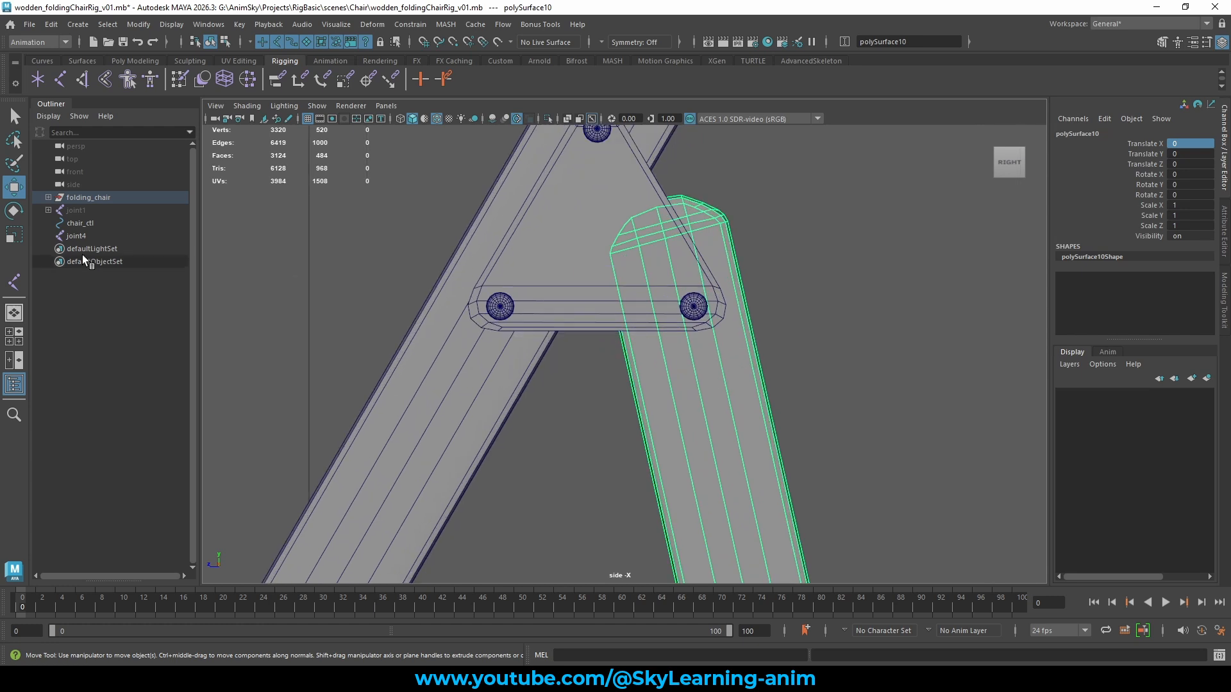
pyautogui.click(87, 249)
pyautogui.click(97, 236)
pyautogui.hotkey('ctrl', 'd')
pyautogui.scroll(-5, 509, 421)
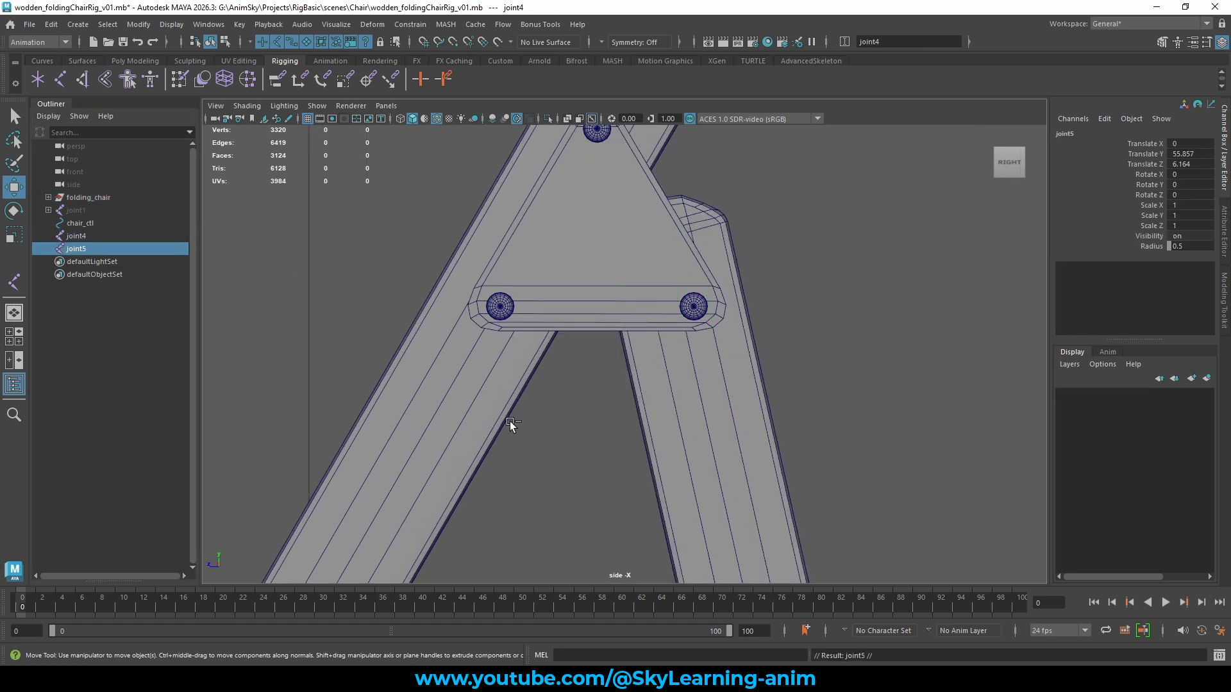
pyautogui.moveTo(376, 455); pyautogui.dragTo(557, 250)
pyautogui.scroll(5, 738, 325)
pyautogui.scroll(6, 692, 380)
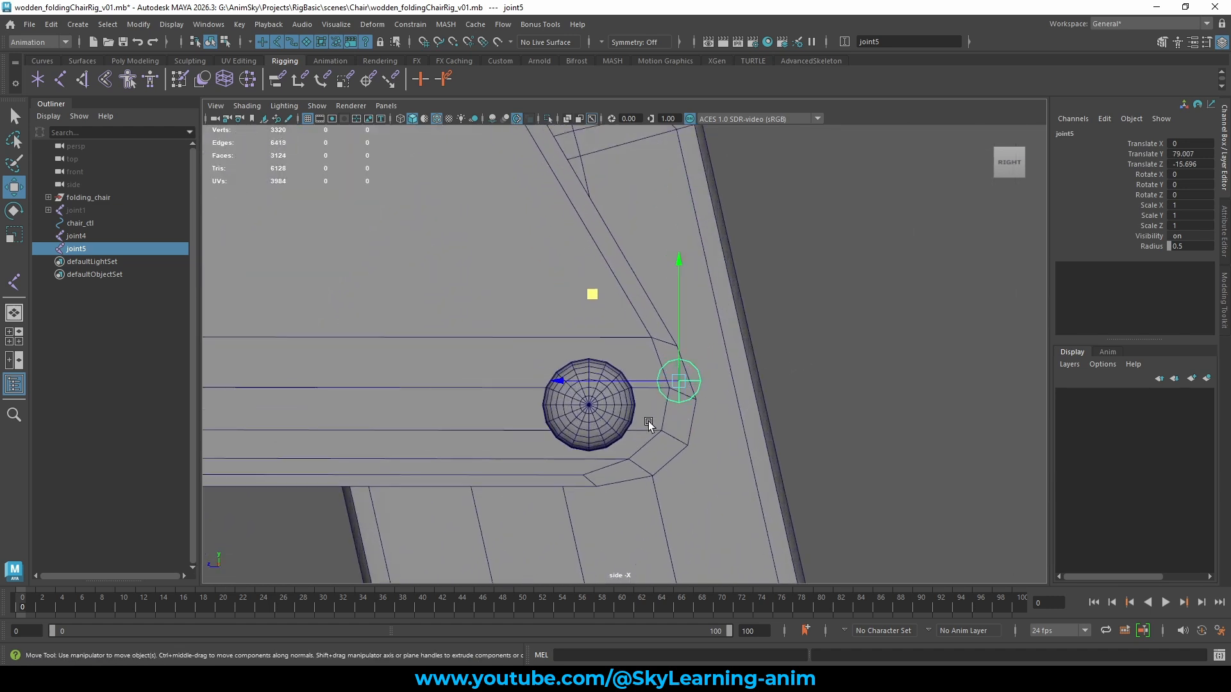
# Snap the duplicated joint to the centre vertex of the bracket's rear-leg bolt, keeping it selected
pyautogui.press('v')
pyautogui.moveTo(679, 381); pyautogui.dragTo(588, 405)
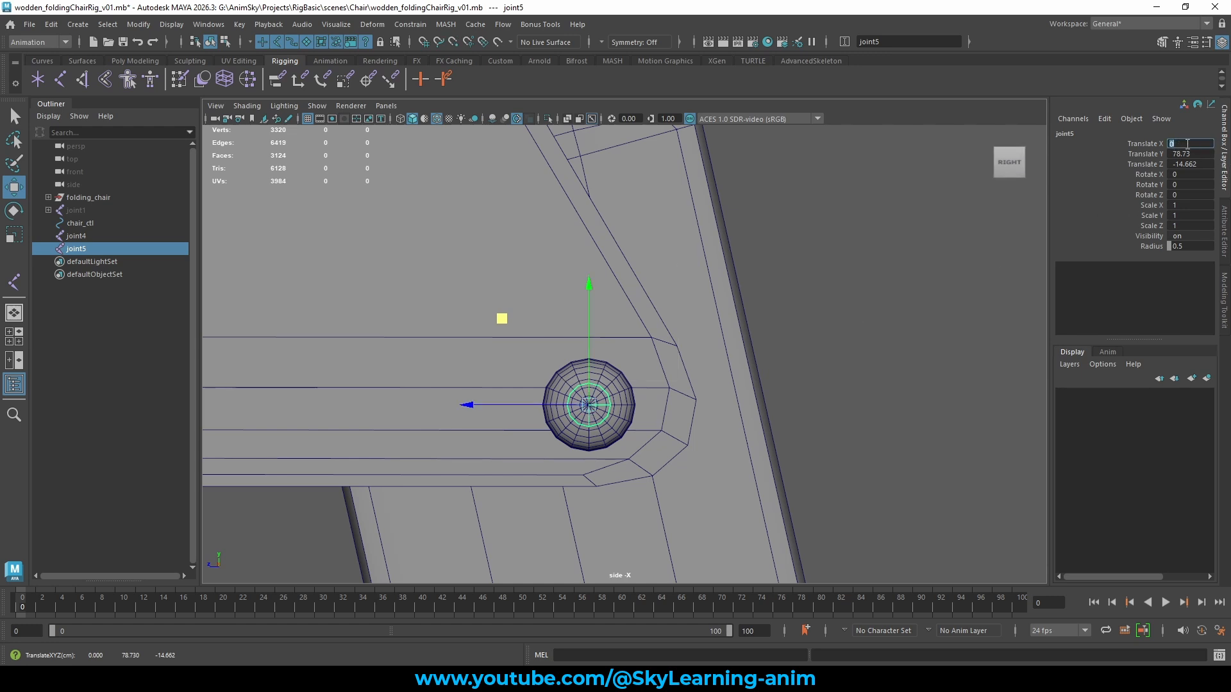
pyautogui.click(851, 327)
pyautogui.scroll(-4, 833, 333)
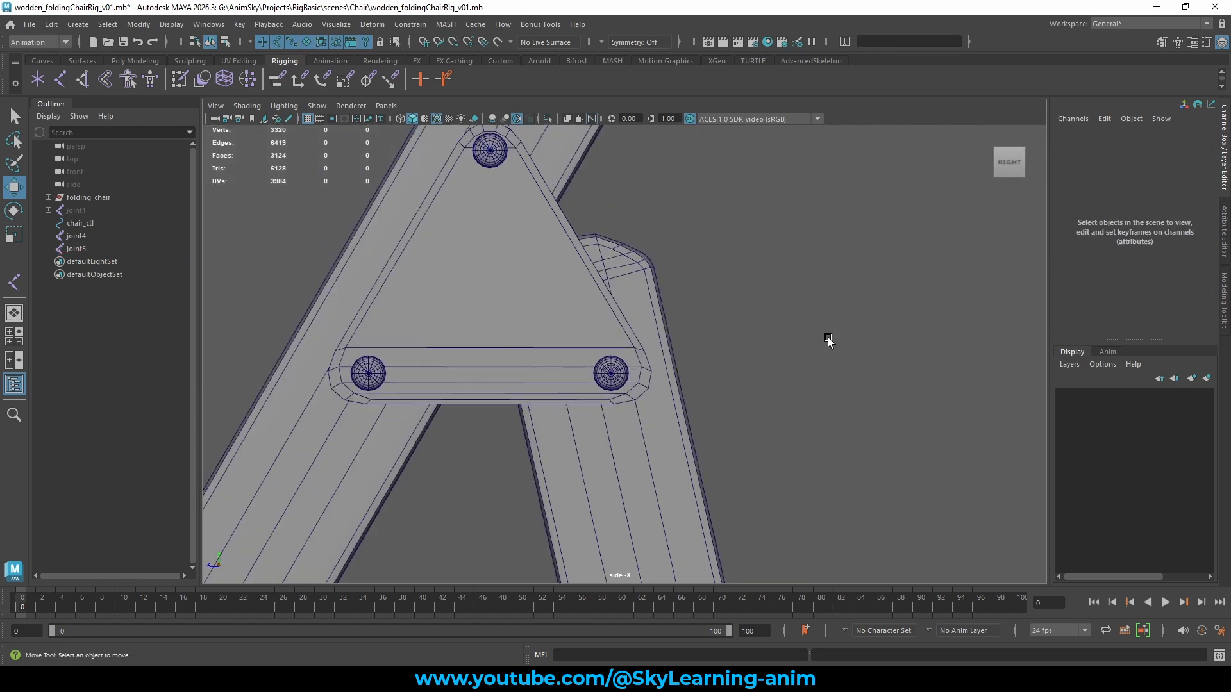
pyautogui.scroll(-3, 706, 335)
pyautogui.click(612, 368)
pyautogui.scroll(-6, 669, 437)
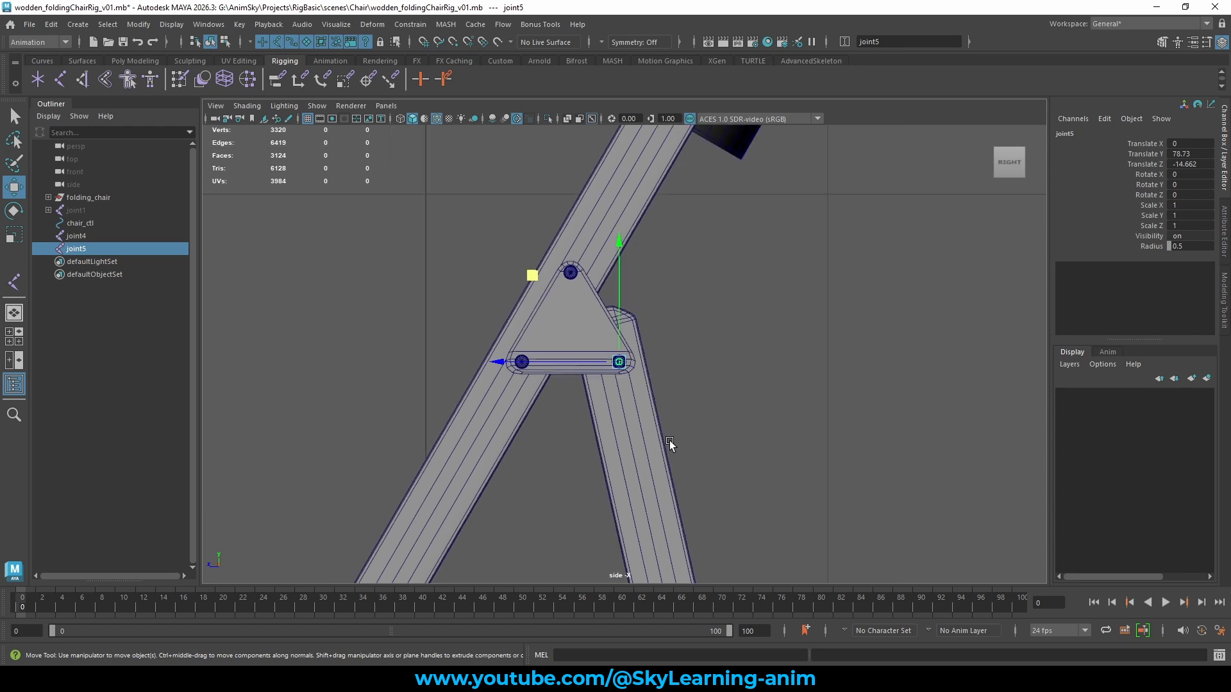
# Switch to the Rigging menu set and bind the backrest frame mesh to joint4, the seat pivot joint, with Bind Skin
pyautogui.keyDown('alt'); pyautogui.moveTo(669, 440); pyautogui.dragTo(805, 291, button='middle'); pyautogui.keyUp('alt')
pyautogui.scroll(-3, 805, 291)
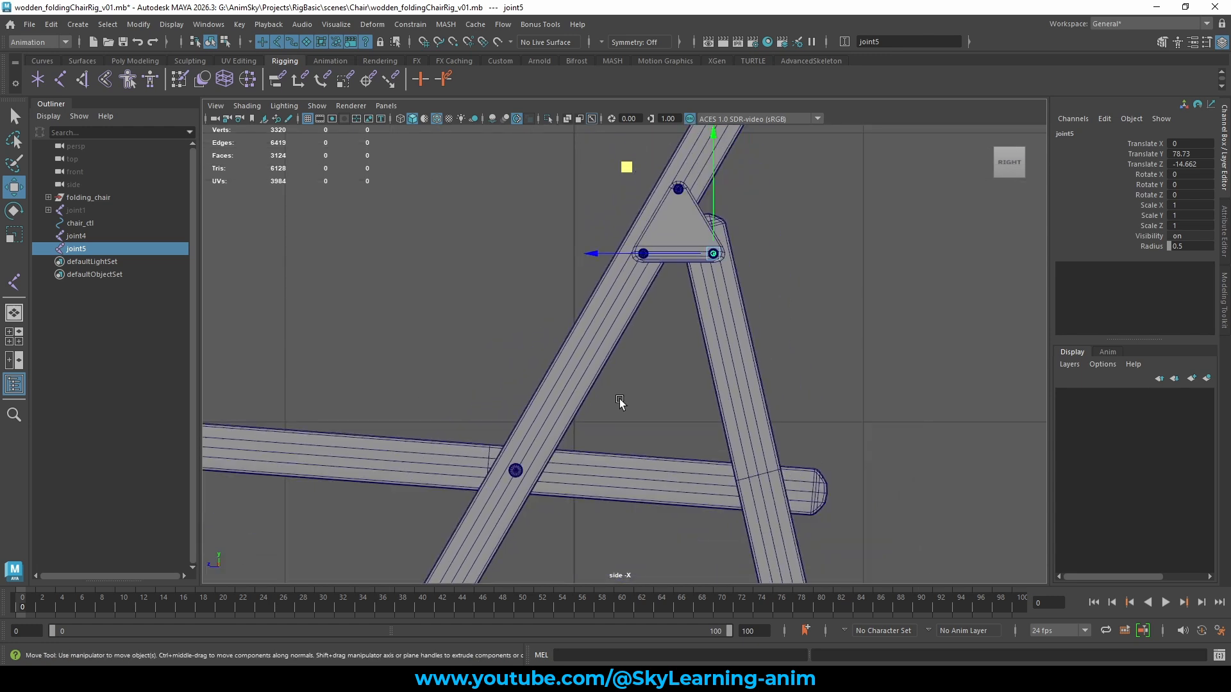
pyautogui.keyDown('alt'); pyautogui.moveTo(620, 402); pyautogui.dragTo(664, 402, button='middle'); pyautogui.keyUp('alt')
pyautogui.click(570, 426)
pyautogui.scroll(-2, 687, 428)
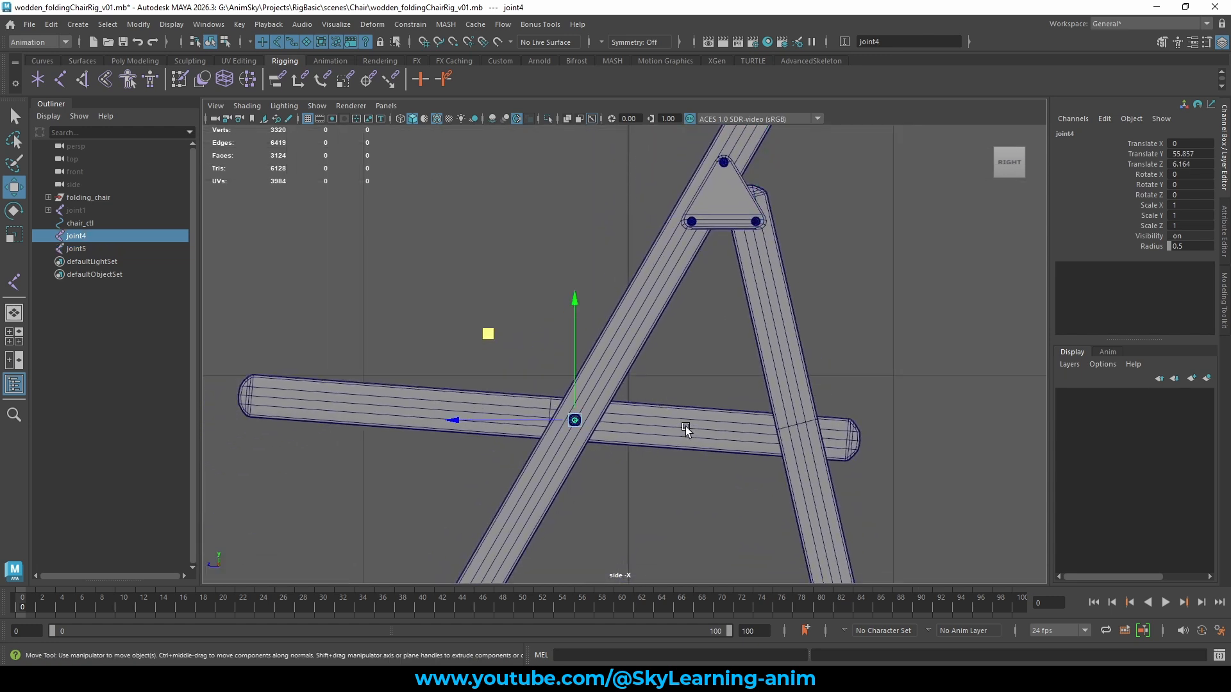
pyautogui.keyDown('shift'); pyautogui.click(646, 287); pyautogui.keyUp('shift')
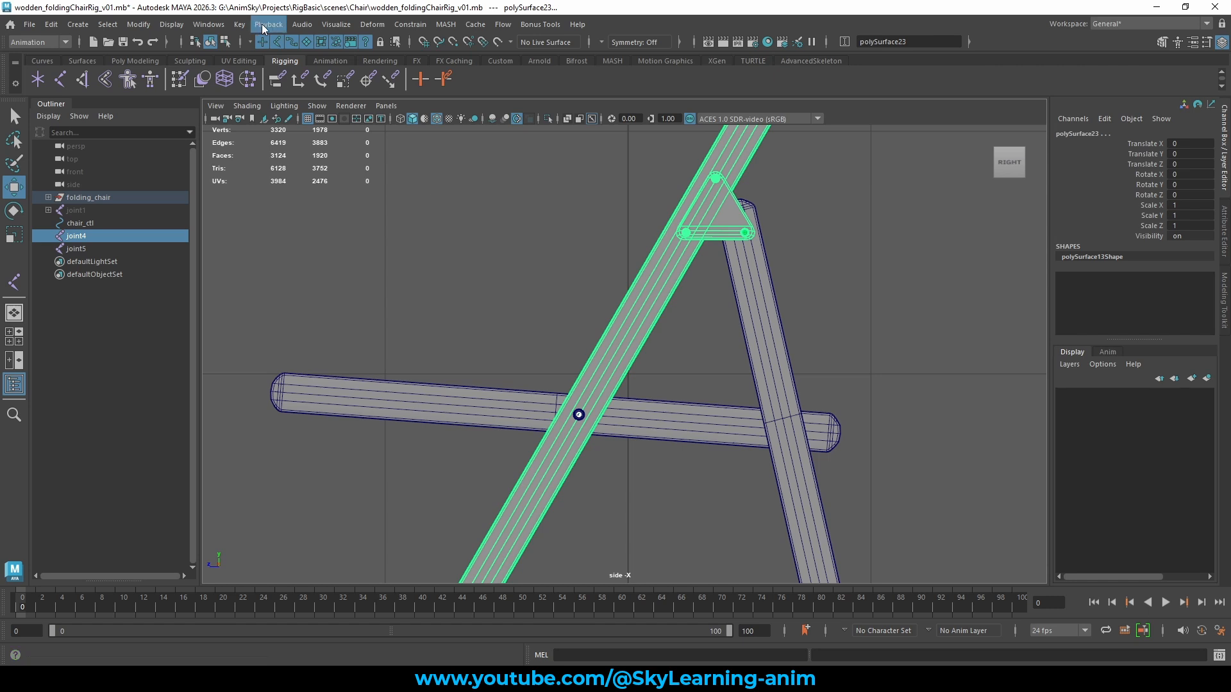
pyautogui.click(45, 42)
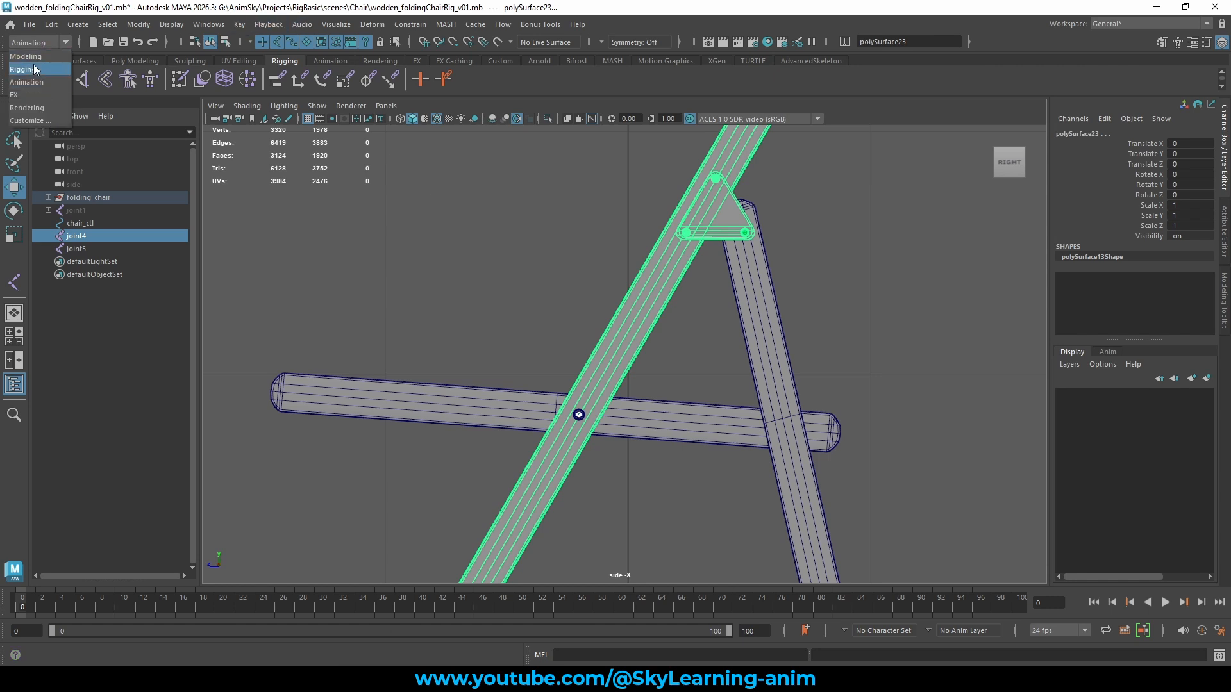
pyautogui.click(22, 69)
pyautogui.click(280, 25)
pyautogui.click(306, 61)
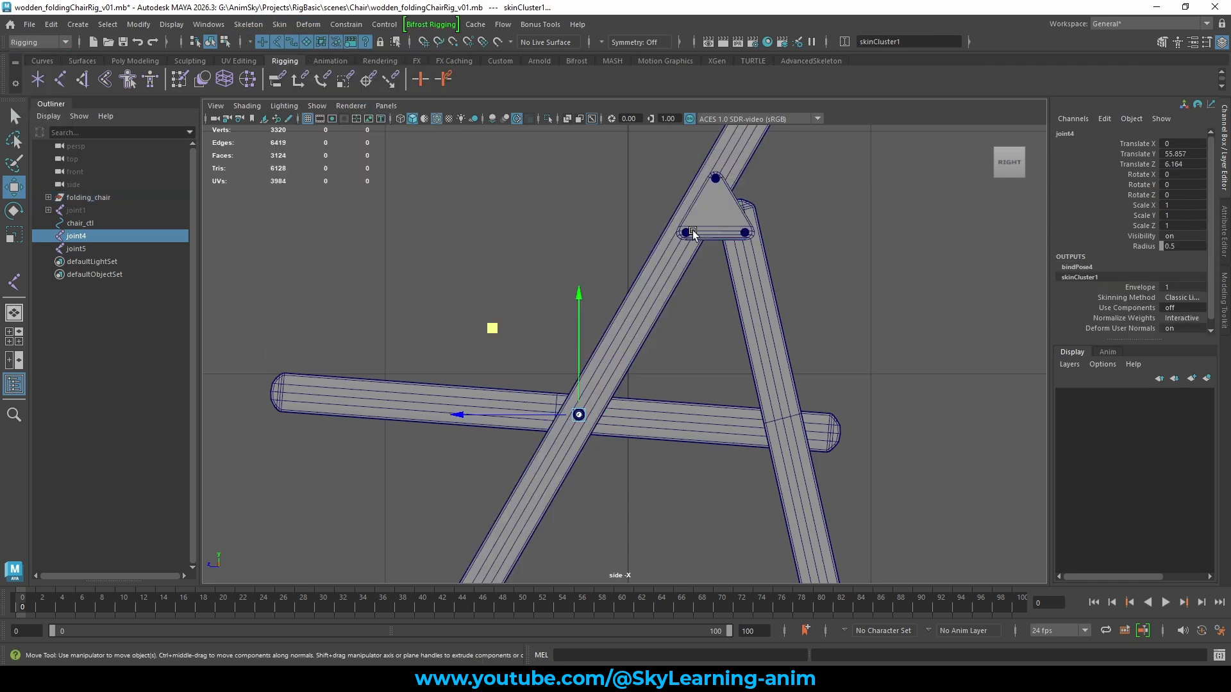
# Bind the rear leg mesh to joint5 at the triangular bracket with Bind Skin
pyautogui.moveTo(714, 252); pyautogui.dragTo(714, 252)
pyautogui.keyDown('shift'); pyautogui.click(741, 353); pyautogui.keyUp('shift')
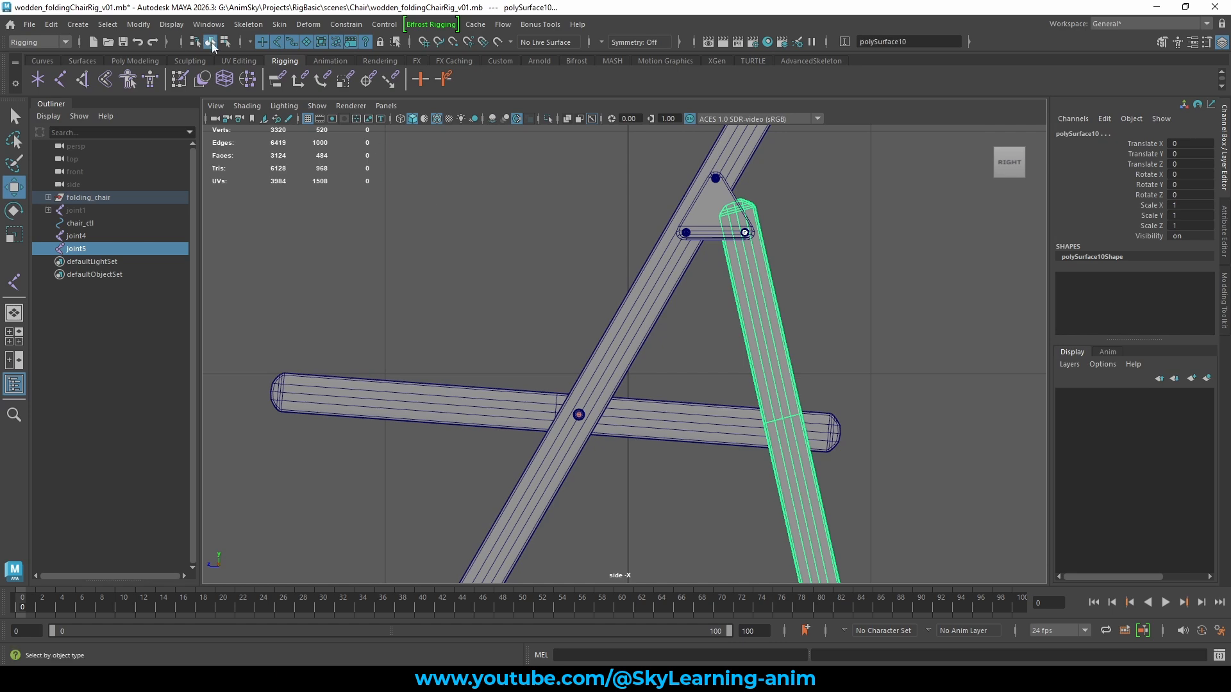
pyautogui.click(306, 64)
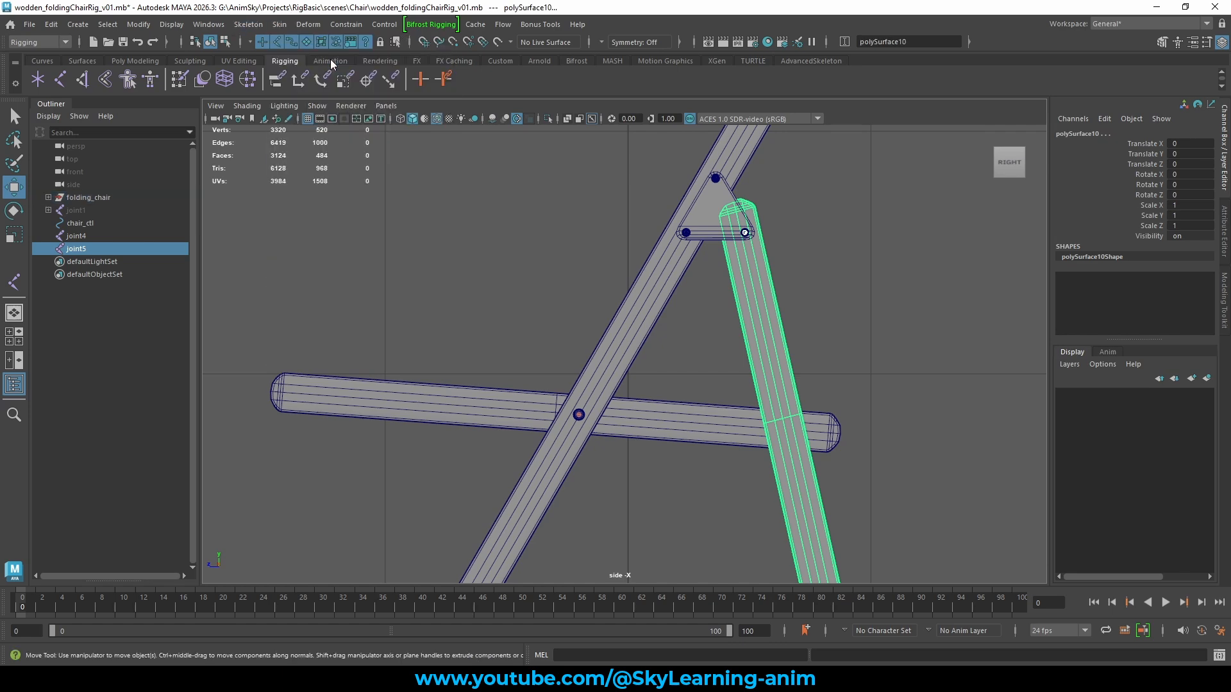
pyautogui.click(708, 339)
# Test the skin binding by moving joint4 and joint5 in the side view, undoing every move
pyautogui.scroll(-4, 709, 338)
pyautogui.moveTo(652, 359); pyautogui.dragTo(540, 330)
pyautogui.hotkey('ctrl', 'z')
pyautogui.click(696, 281)
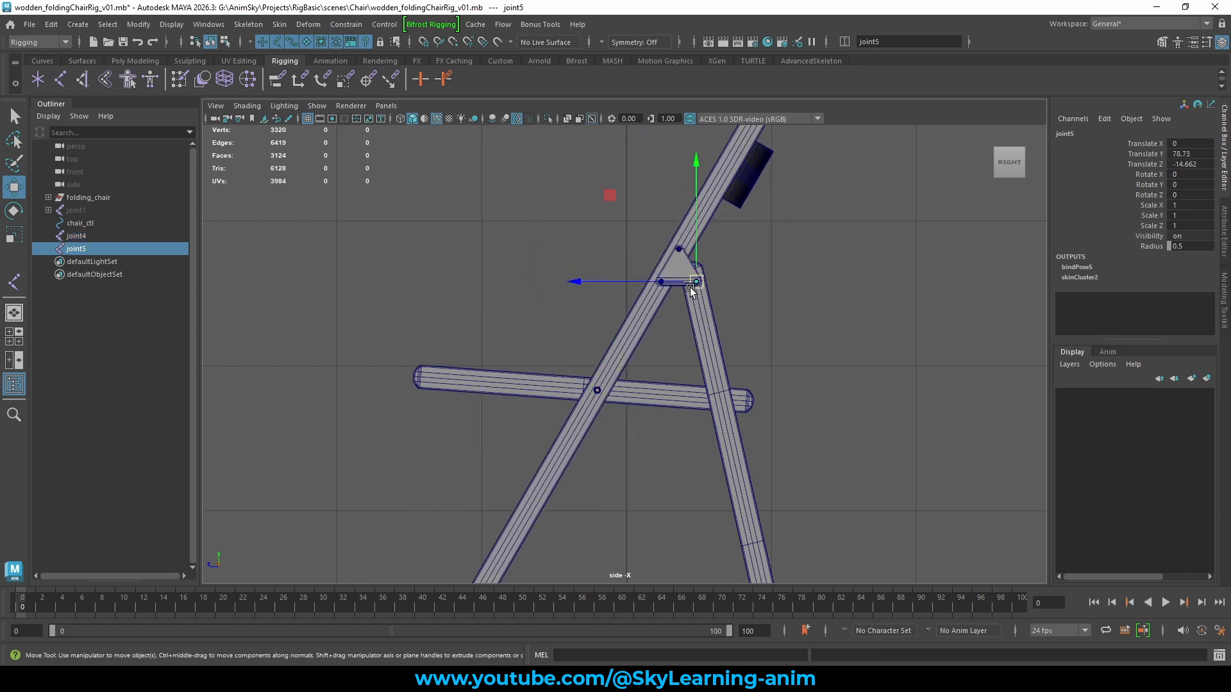
pyautogui.moveTo(696, 281); pyautogui.dragTo(717, 313)
pyautogui.hotkey('ctrl', 'z')
pyautogui.moveTo(639, 382); pyautogui.dragTo(538, 350)
pyautogui.moveTo(736, 305); pyautogui.dragTo(628, 352)
pyautogui.hotkey('ctrl', 'z')
pyautogui.hotkey('ctrl', 'z')
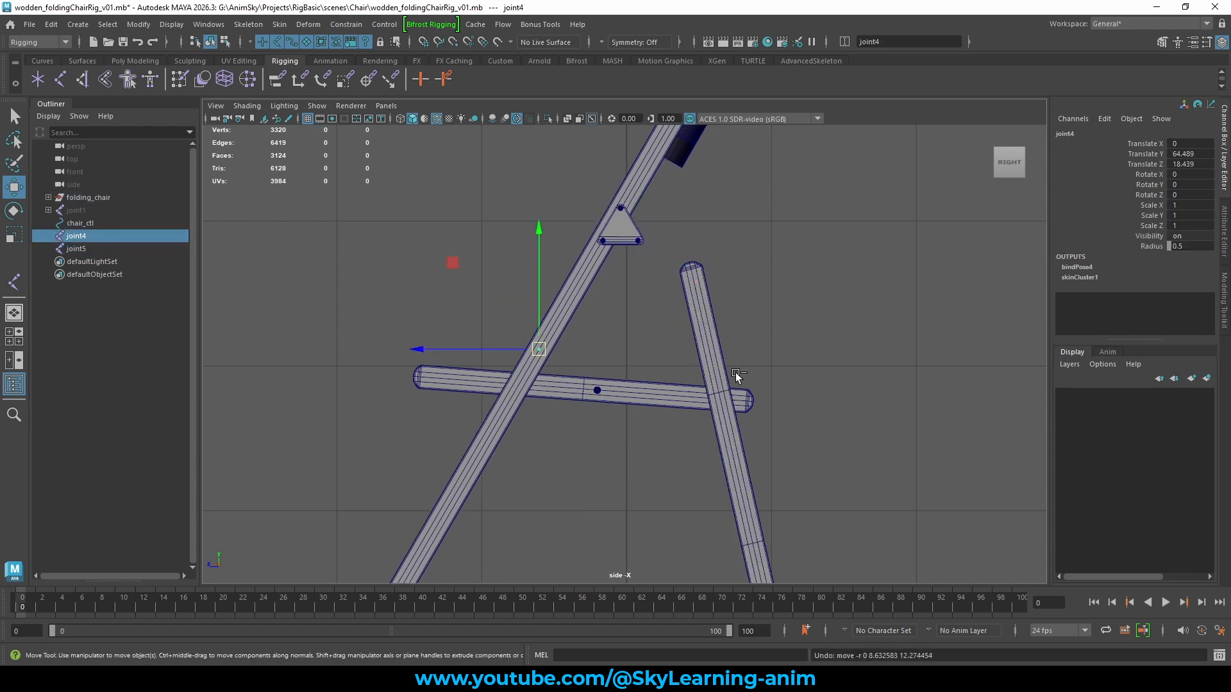
# Parent joint5 at the rear-leg bolt under joint4 at the seat pivot
pyautogui.scroll(3, 776, 336)
pyautogui.click(801, 292)
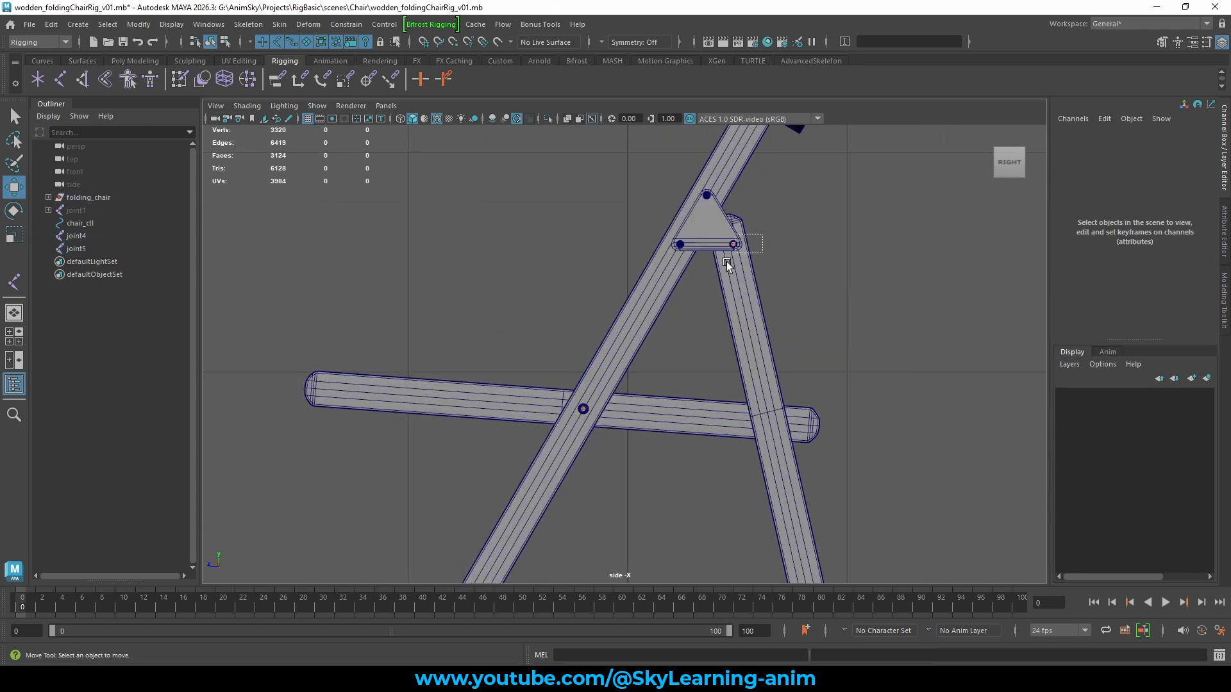
pyautogui.moveTo(727, 264); pyautogui.dragTo(729, 282)
pyautogui.keyDown('shift'); pyautogui.click(581, 411); pyautogui.keyUp('shift')
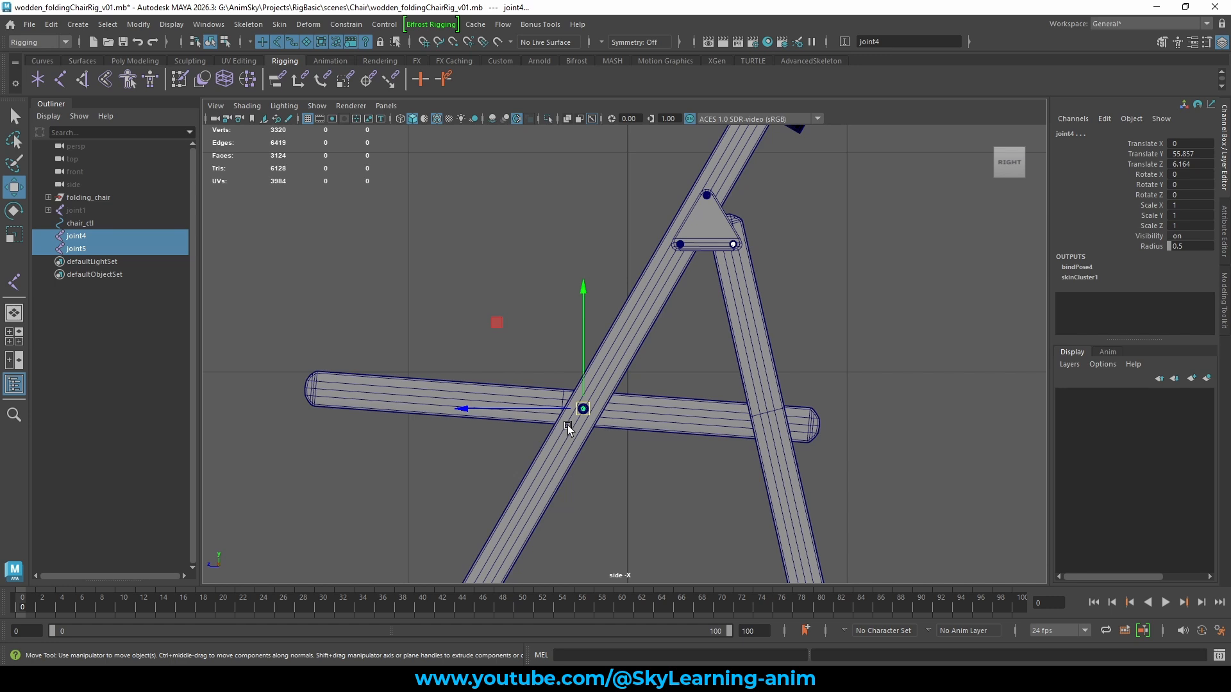
pyautogui.press('p')
pyautogui.click(629, 371)
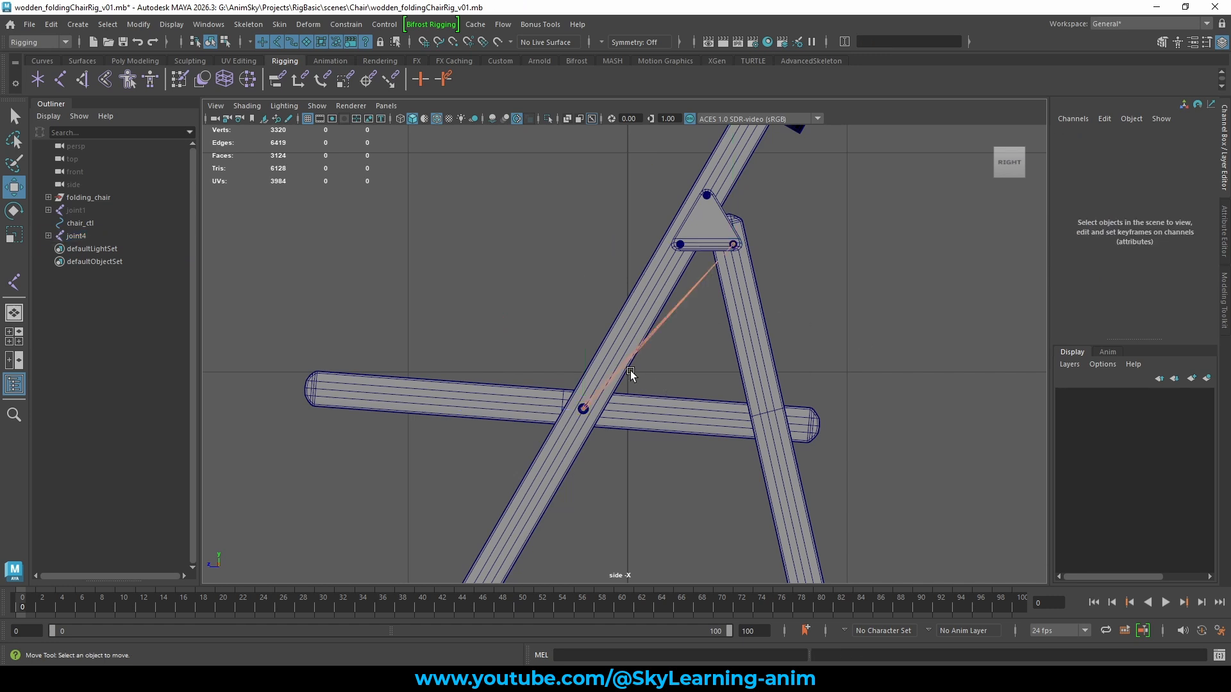
# Try moving joint4 with its child joint to test the parented hierarchy, and undo the move
pyautogui.click(630, 371)
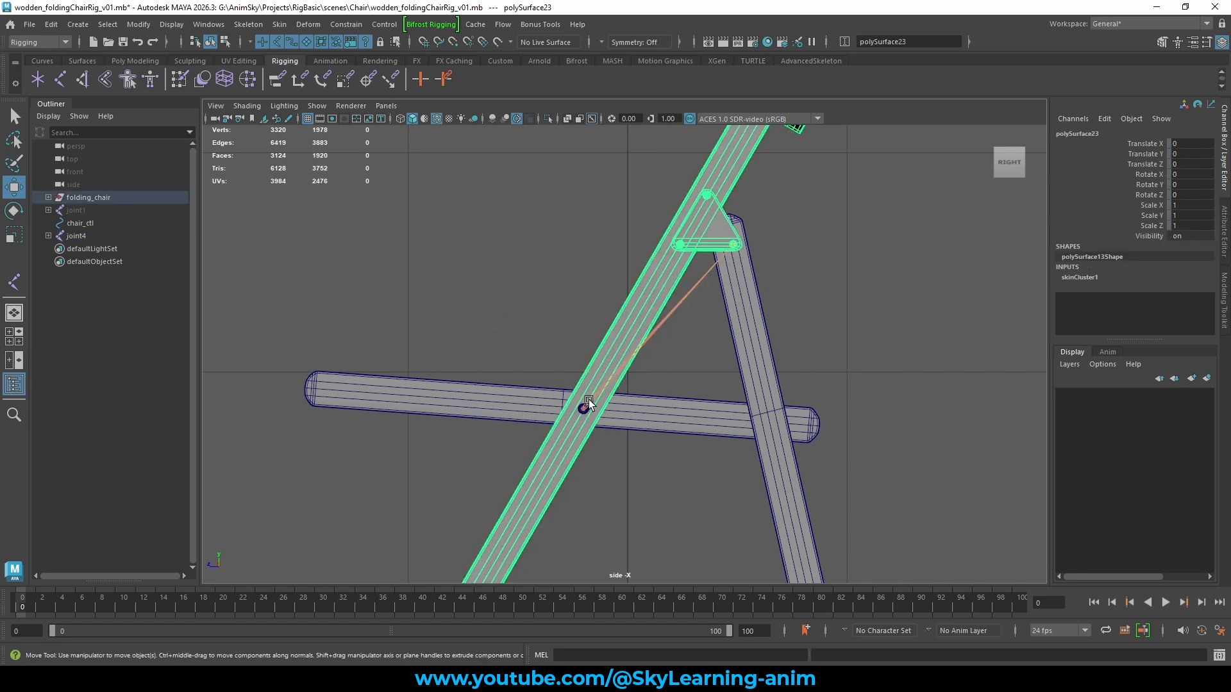
pyautogui.moveTo(585, 406); pyautogui.dragTo(515, 389)
pyautogui.hotkey('ctrl', 'z')
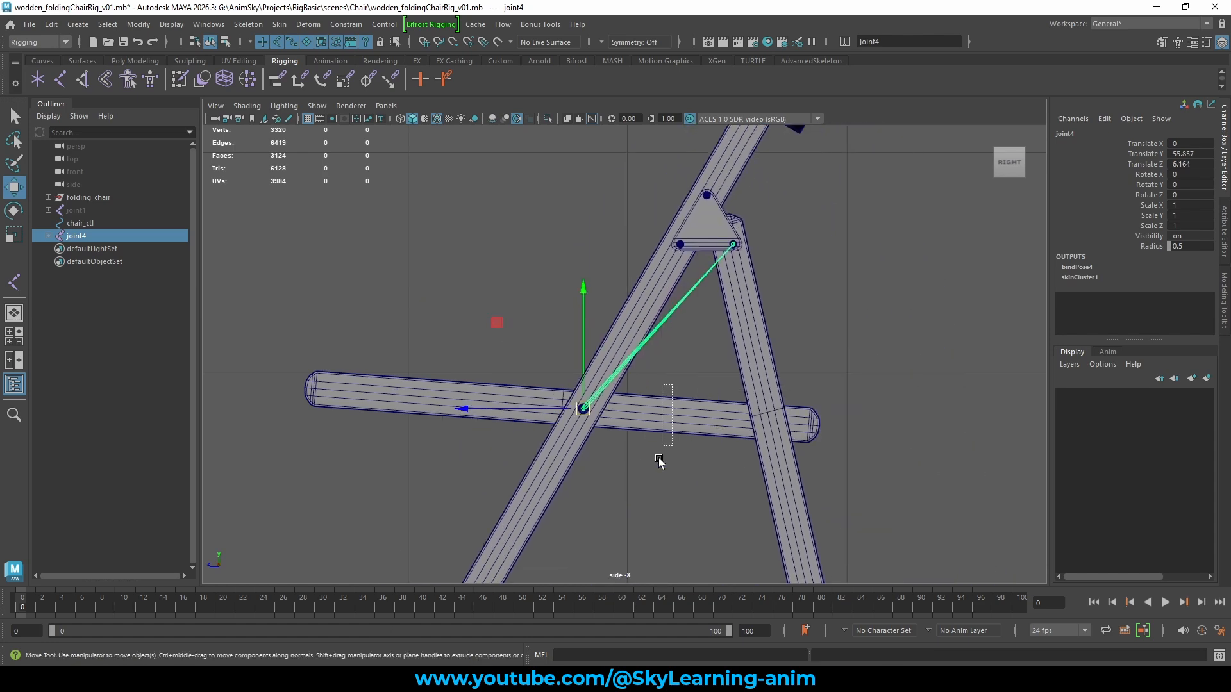
pyautogui.hotkey('ctrl', 'z')
# Duplicate joint4 without keeping the copied child joint, and parent the copy under the original joint4
pyautogui.scroll(1, 657, 455)
pyautogui.scroll(6, 657, 456)
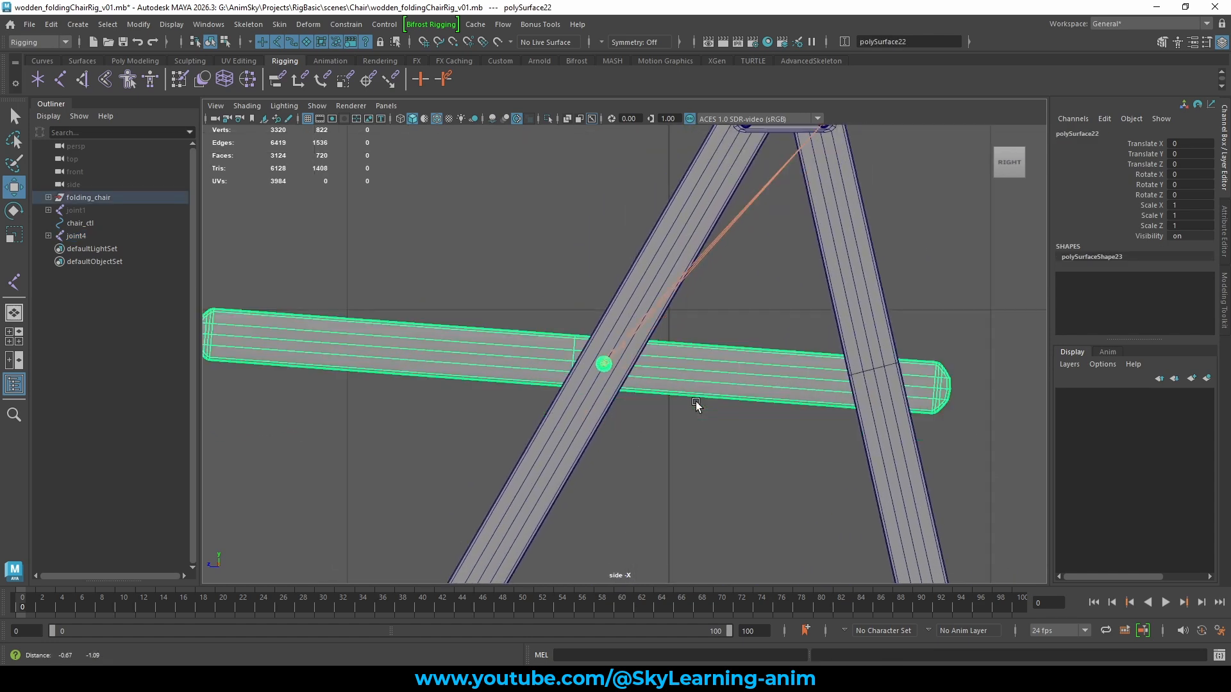
pyautogui.scroll(2, 692, 404)
pyautogui.click(648, 305)
pyautogui.click(619, 320)
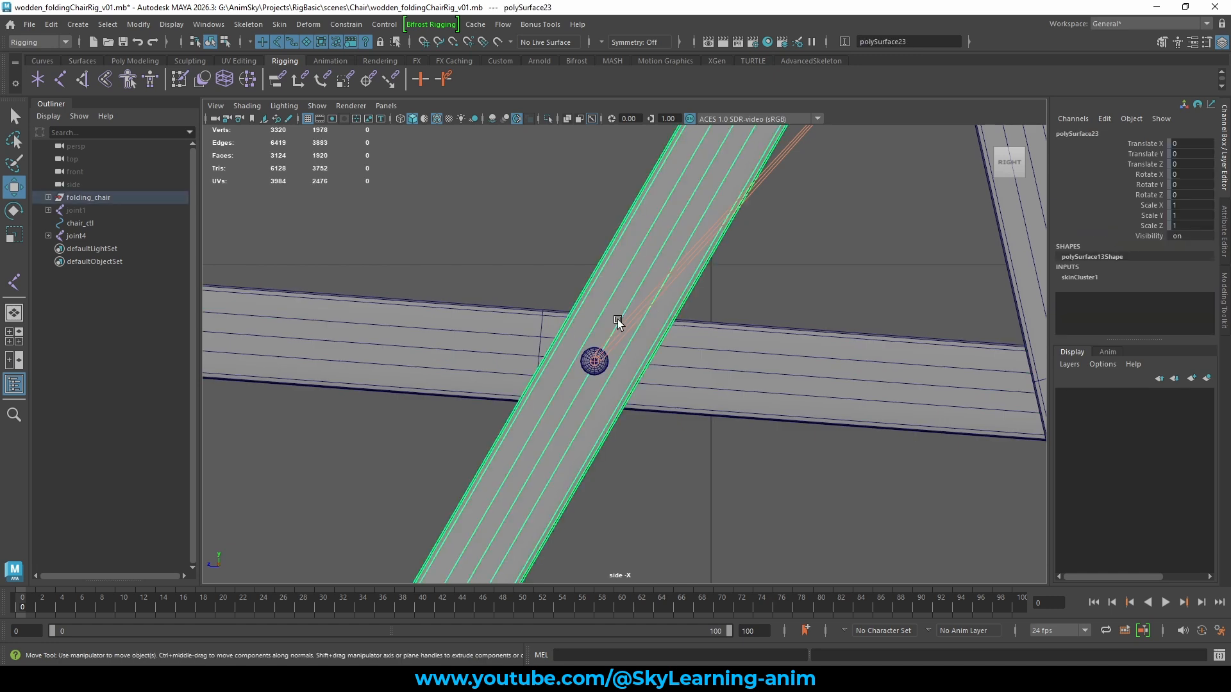
pyautogui.click(624, 333)
pyautogui.click(47, 236)
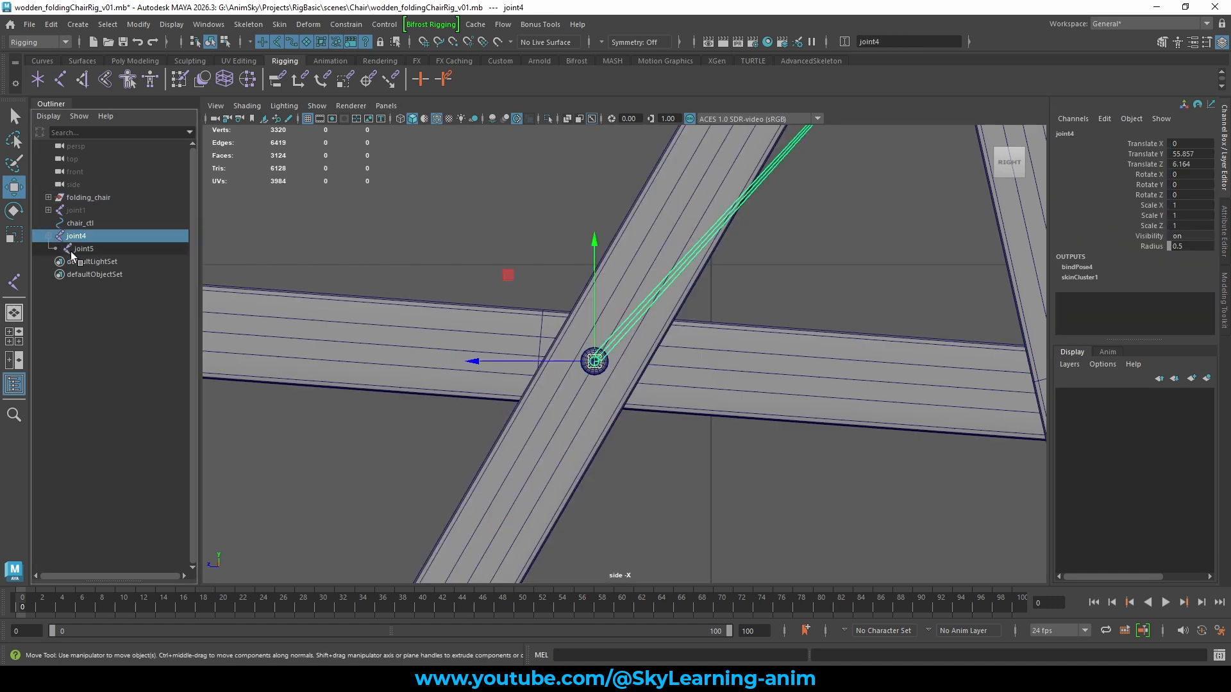
pyautogui.hotkey('ctrl', 'd')
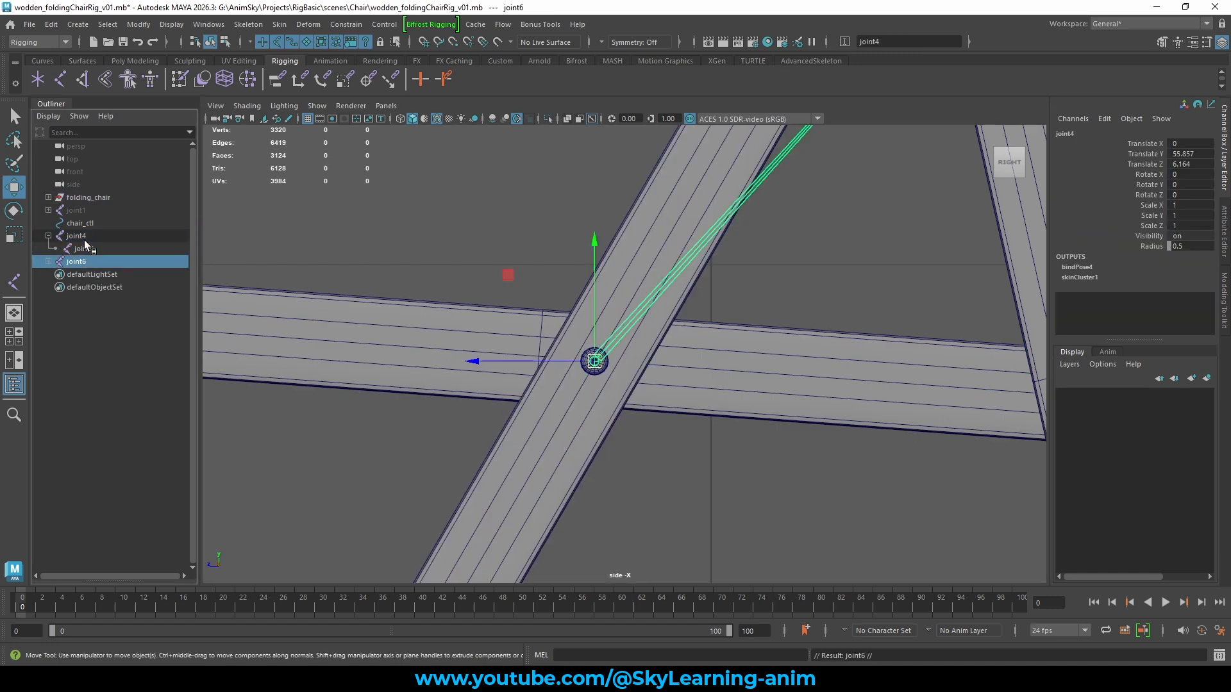
pyautogui.click(94, 275)
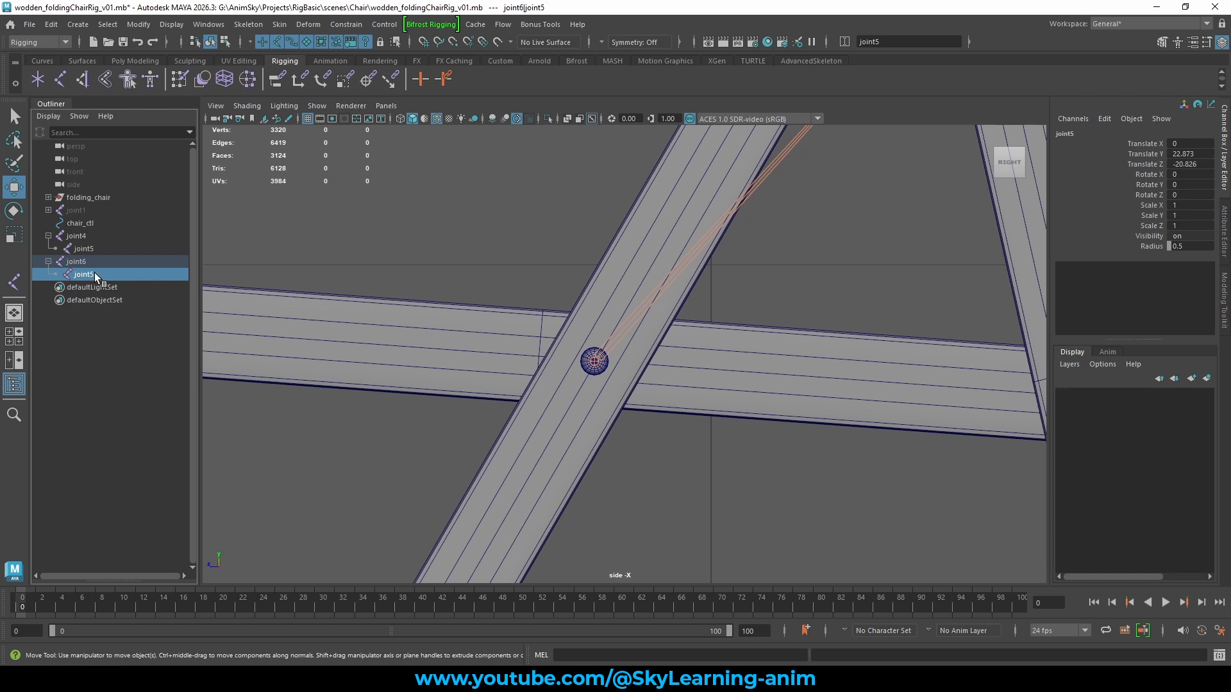
pyautogui.press('Delete')
pyautogui.click(95, 263)
pyautogui.moveTo(89, 264); pyautogui.dragTo(107, 243, button='middle')
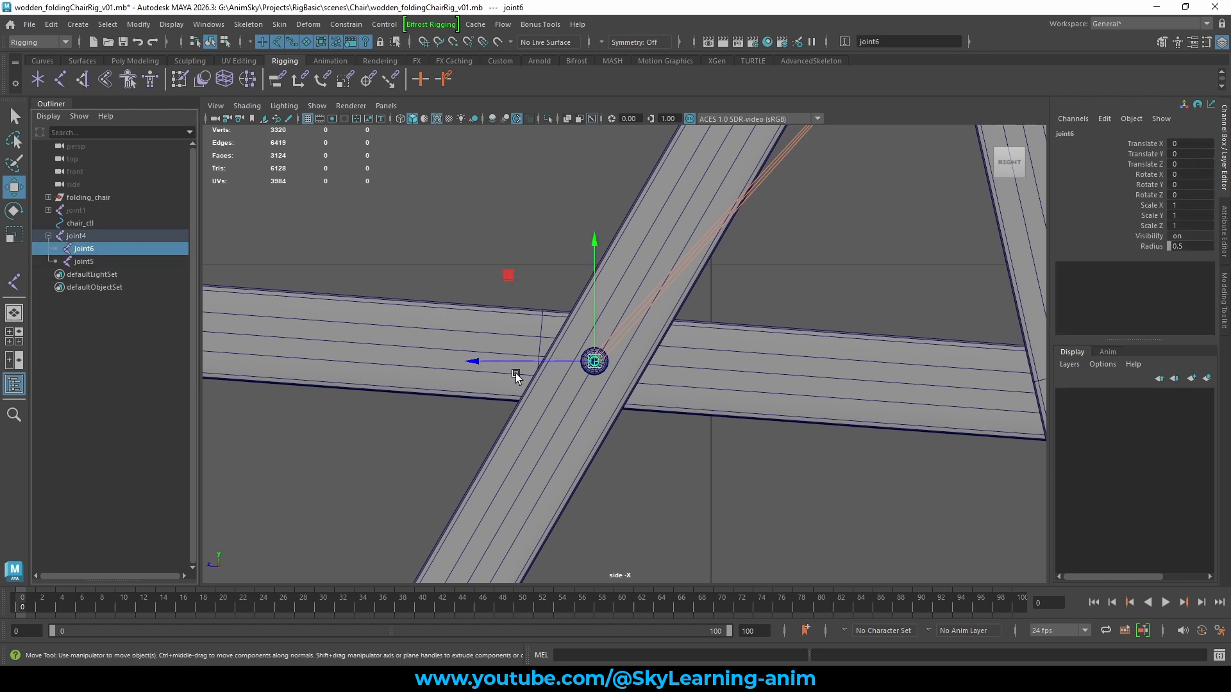
# Set joint4's Radius to 2 to distinguish it from the overlapping child joint at the seat pivot
pyautogui.click(129, 237)
pyautogui.click(1203, 247)
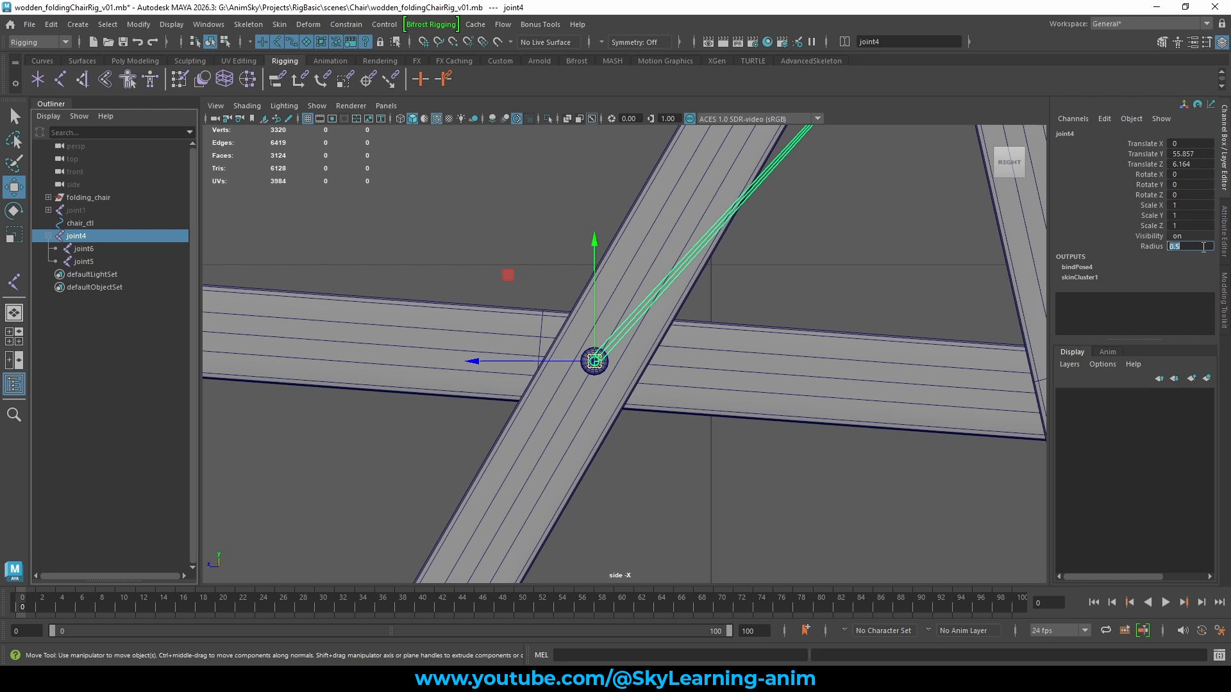
pyautogui.write('2')
pyautogui.press('Return')
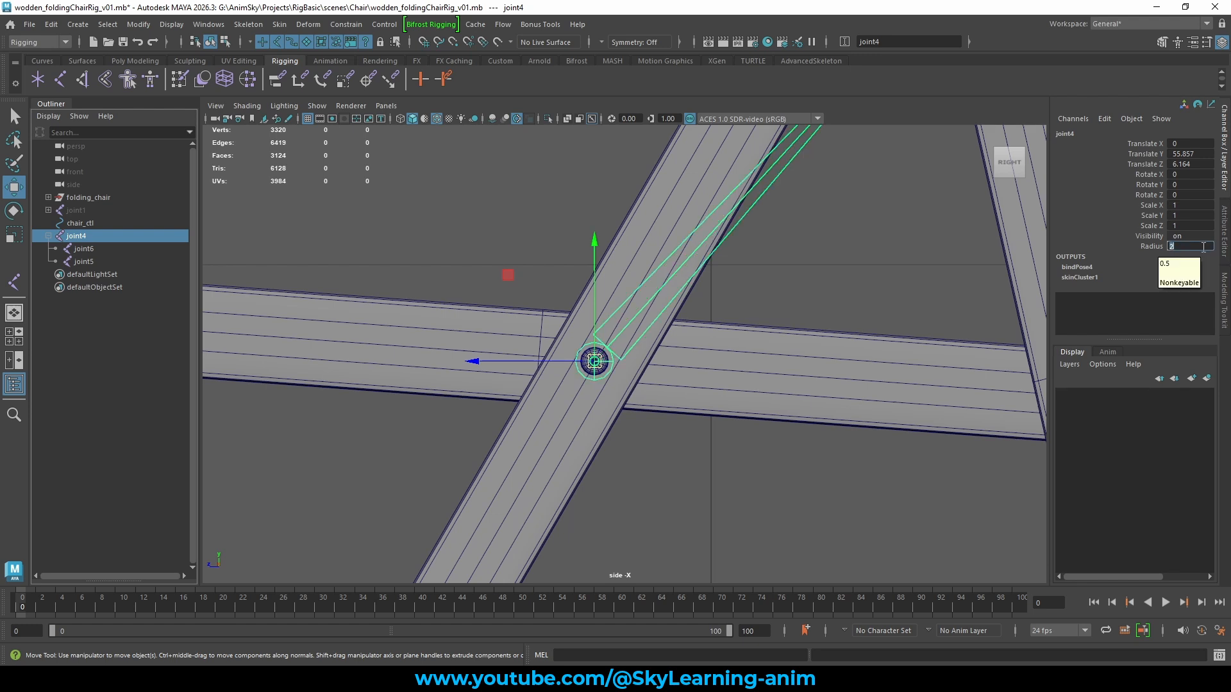
pyautogui.scroll(-1, 827, 321)
pyautogui.click(640, 328)
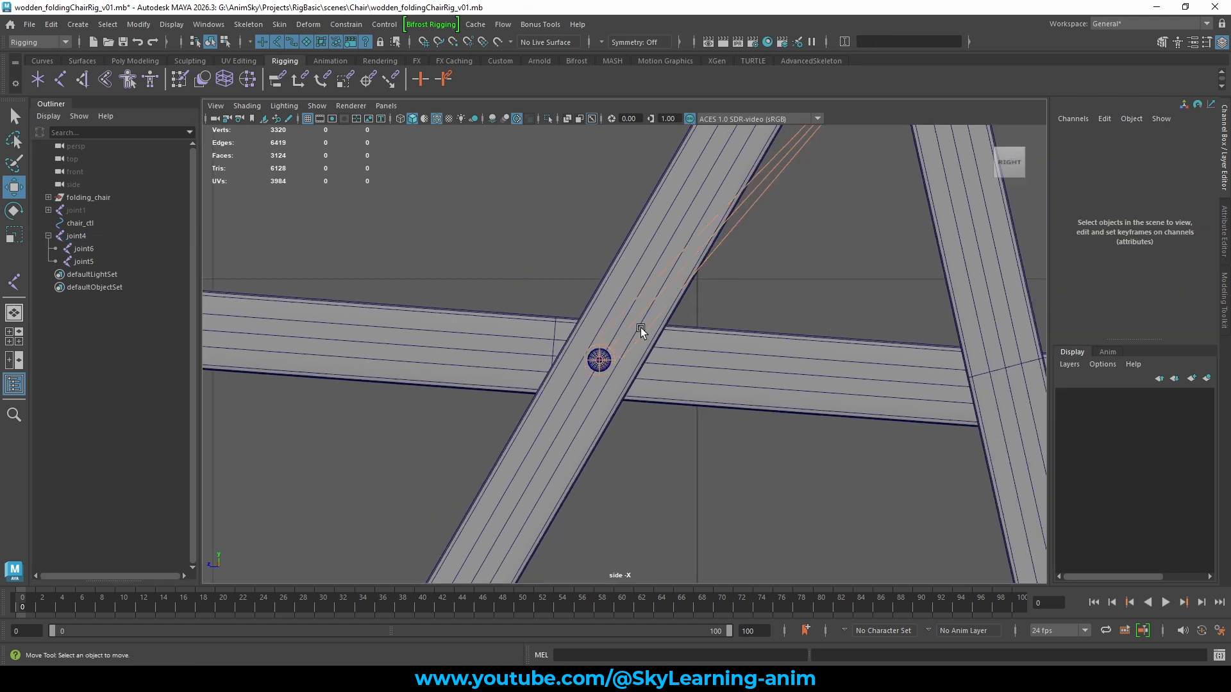
# Bind the seat mesh to joint6, the child joint at the seat pivot, with Bind Skin
pyautogui.click(88, 249)
pyautogui.scroll(-4, 763, 364)
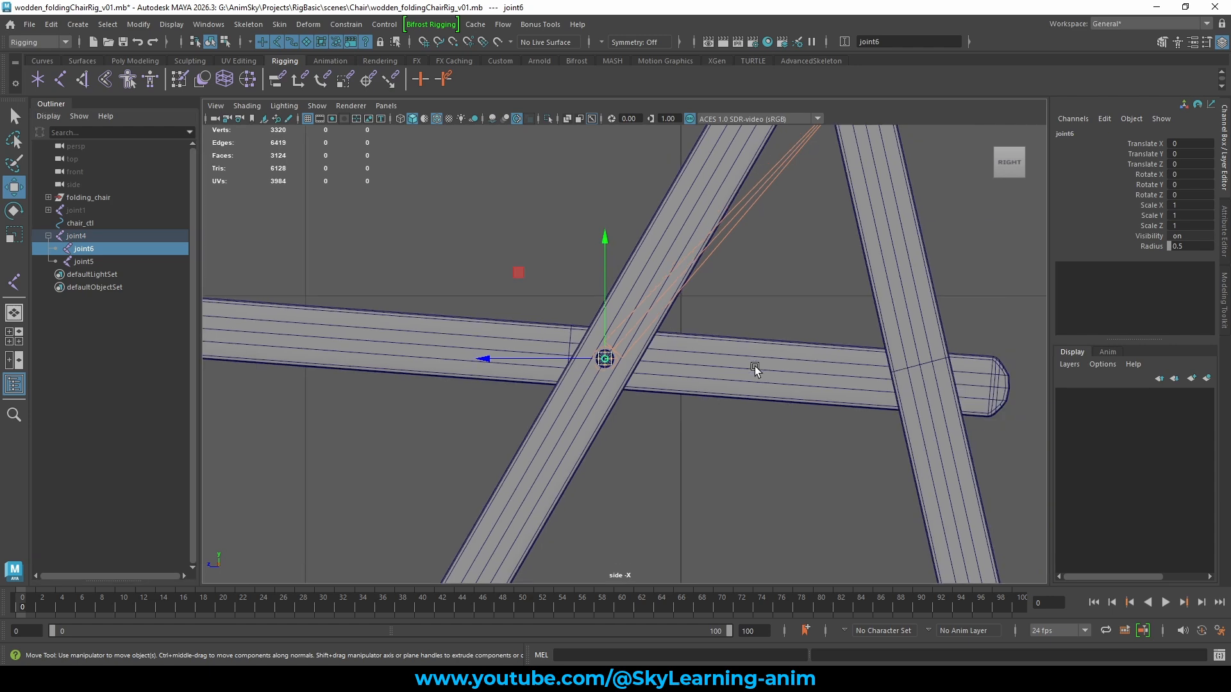
pyautogui.moveTo(403, 259); pyautogui.dragTo(384, 434)
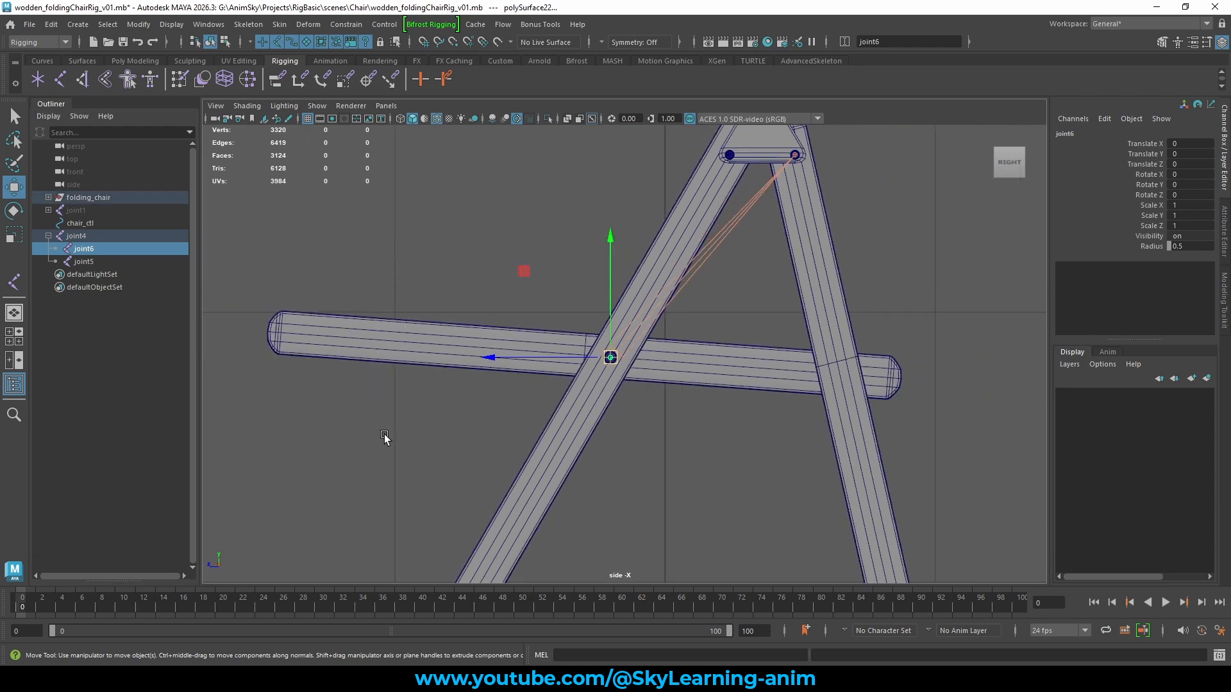
pyautogui.click(275, 27)
pyautogui.click(301, 59)
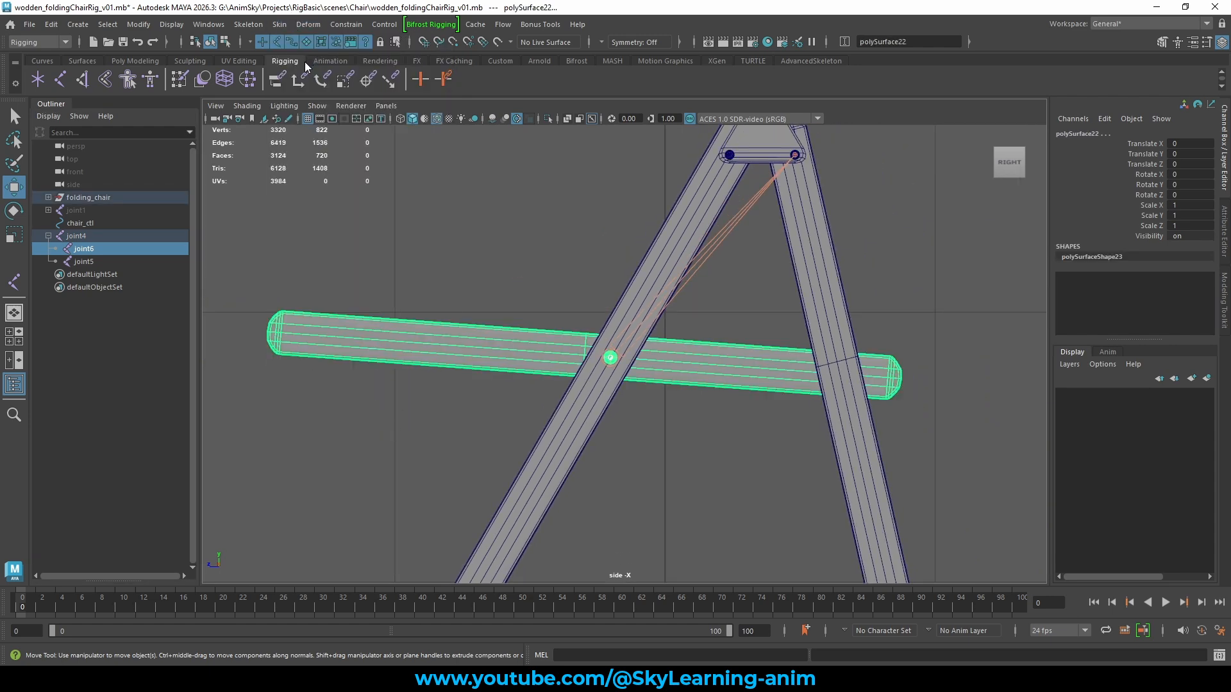
pyautogui.click(494, 248)
# Inspect the seat, backrest frame and rear leg meshes one by one in the side and perspective views
pyautogui.scroll(-2, 494, 249)
pyautogui.scroll(-1, 494, 249)
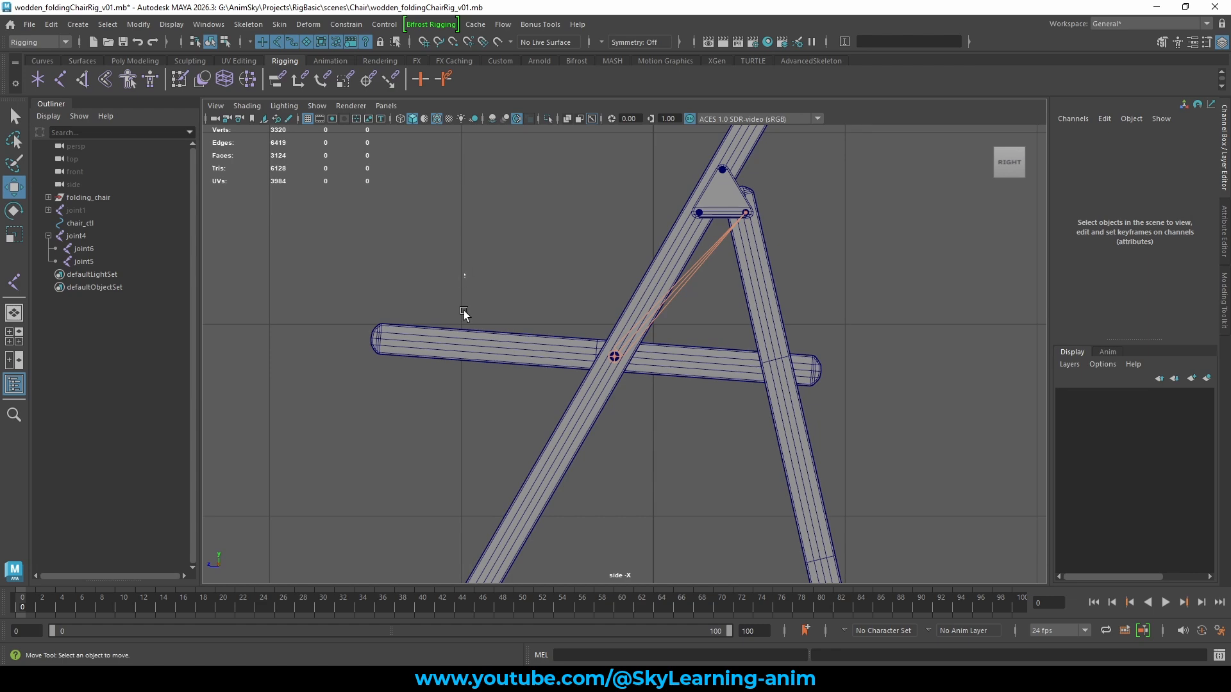
pyautogui.click(487, 341)
pyautogui.click(575, 430)
pyautogui.click(785, 387)
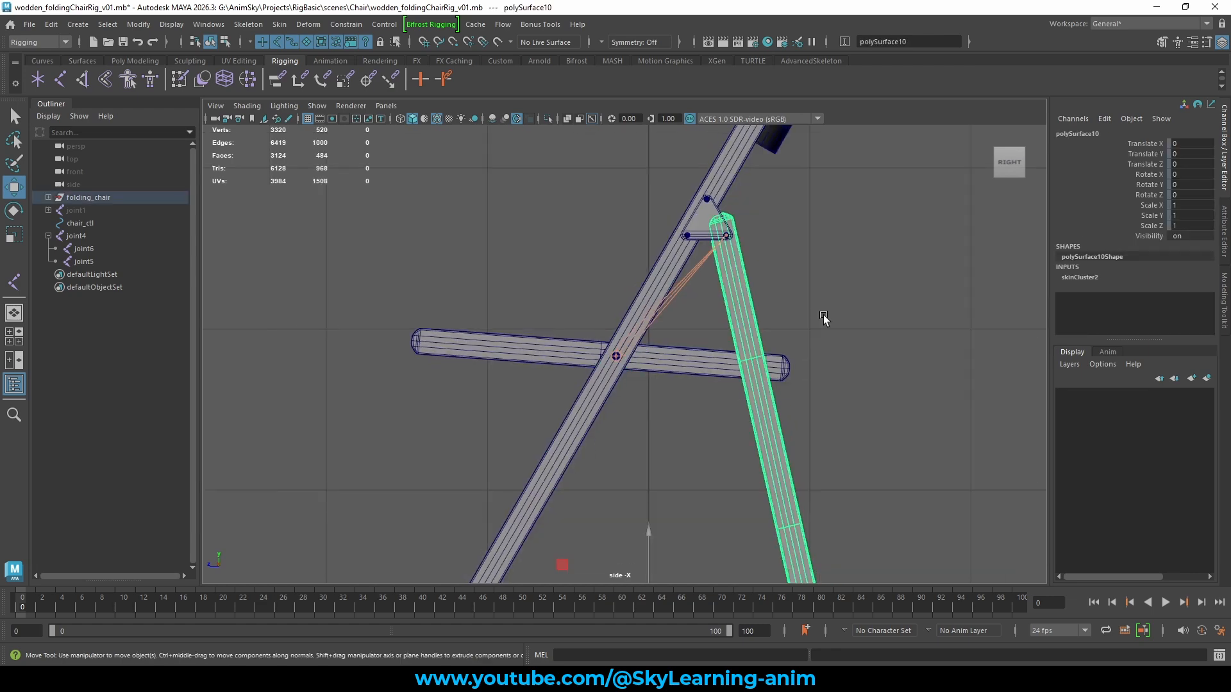
pyautogui.press('space')
pyautogui.press('space')
pyautogui.keyDown('alt'); pyautogui.moveTo(708, 261); pyautogui.dragTo(755, 306); pyautogui.keyUp('alt')
pyautogui.click(505, 339)
pyautogui.click(657, 257)
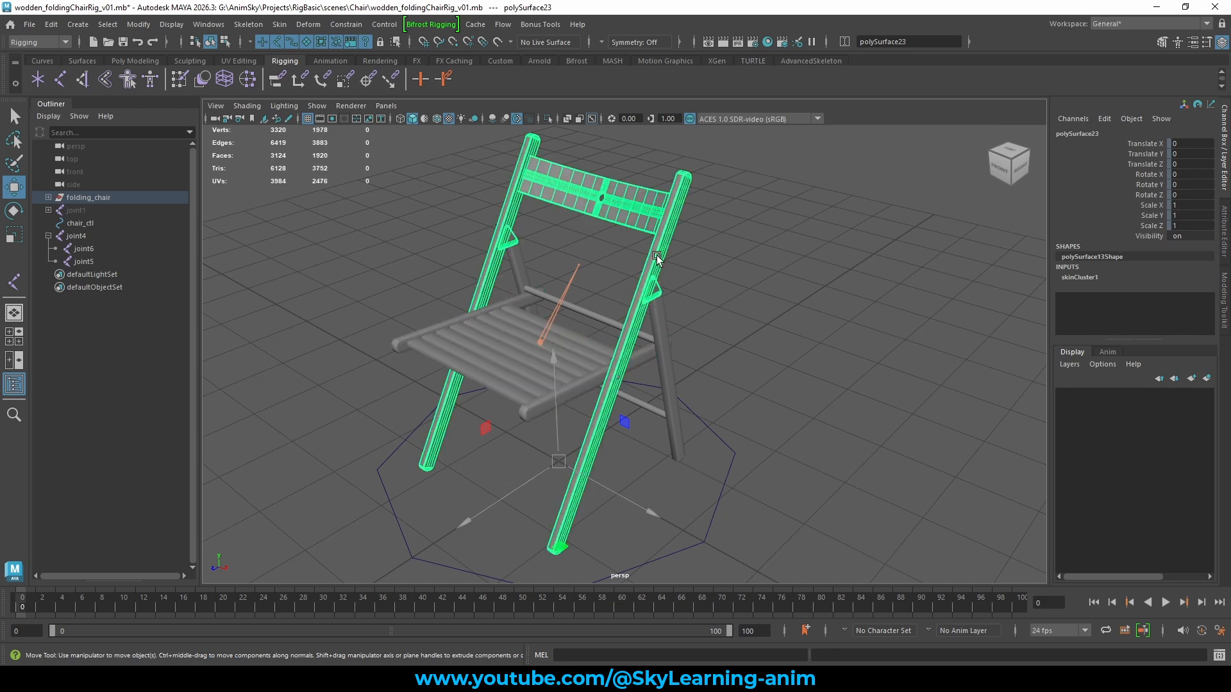
pyautogui.click(662, 332)
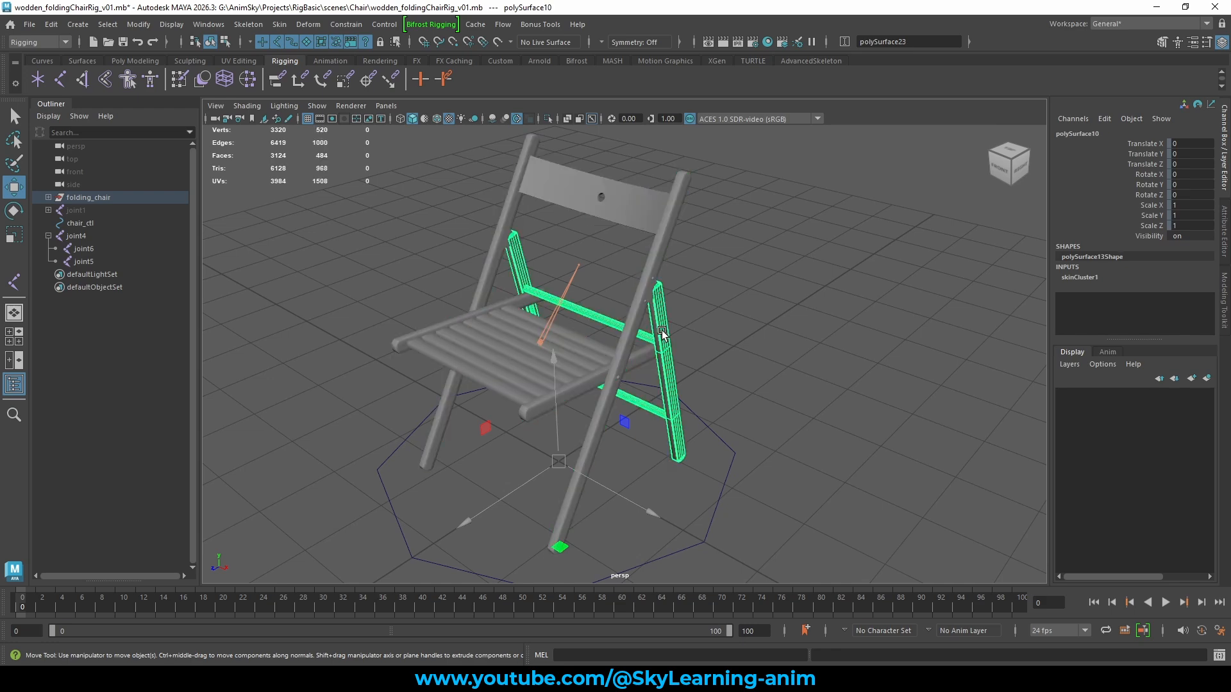
pyautogui.click(519, 360)
pyautogui.click(503, 251)
pyautogui.click(491, 323)
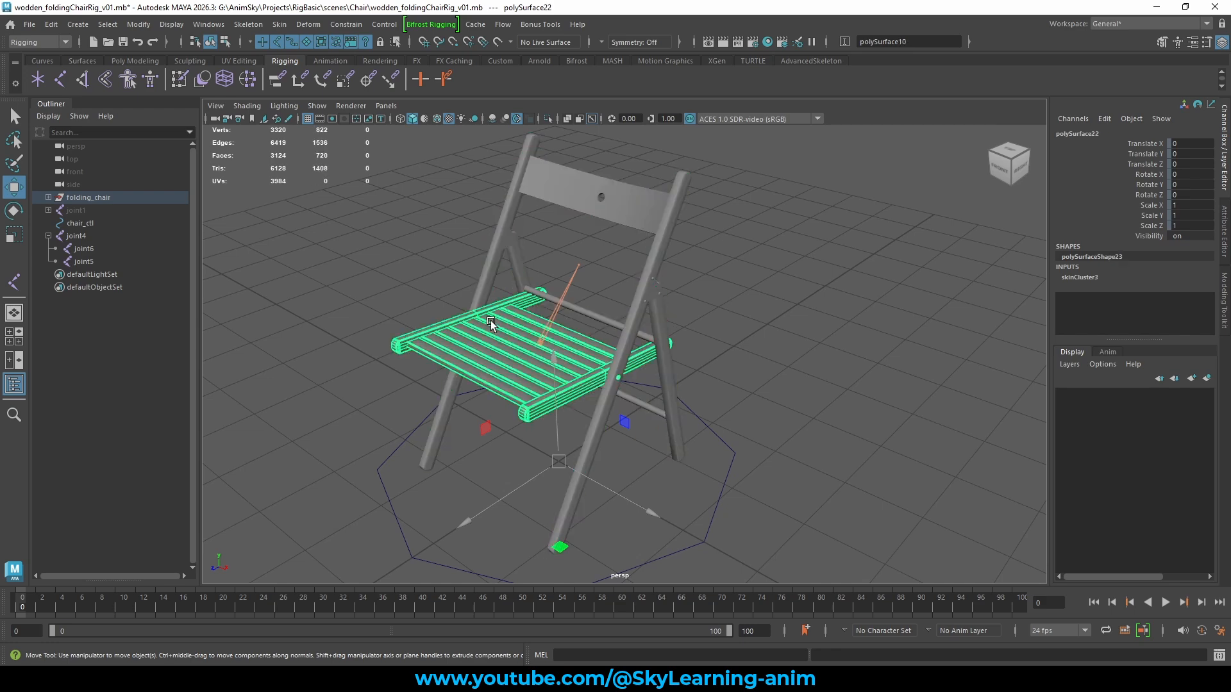
pyautogui.click(831, 301)
# Test the whole hierarchy by moving joint4 in the perspective view, and undo the move
pyautogui.click(79, 237)
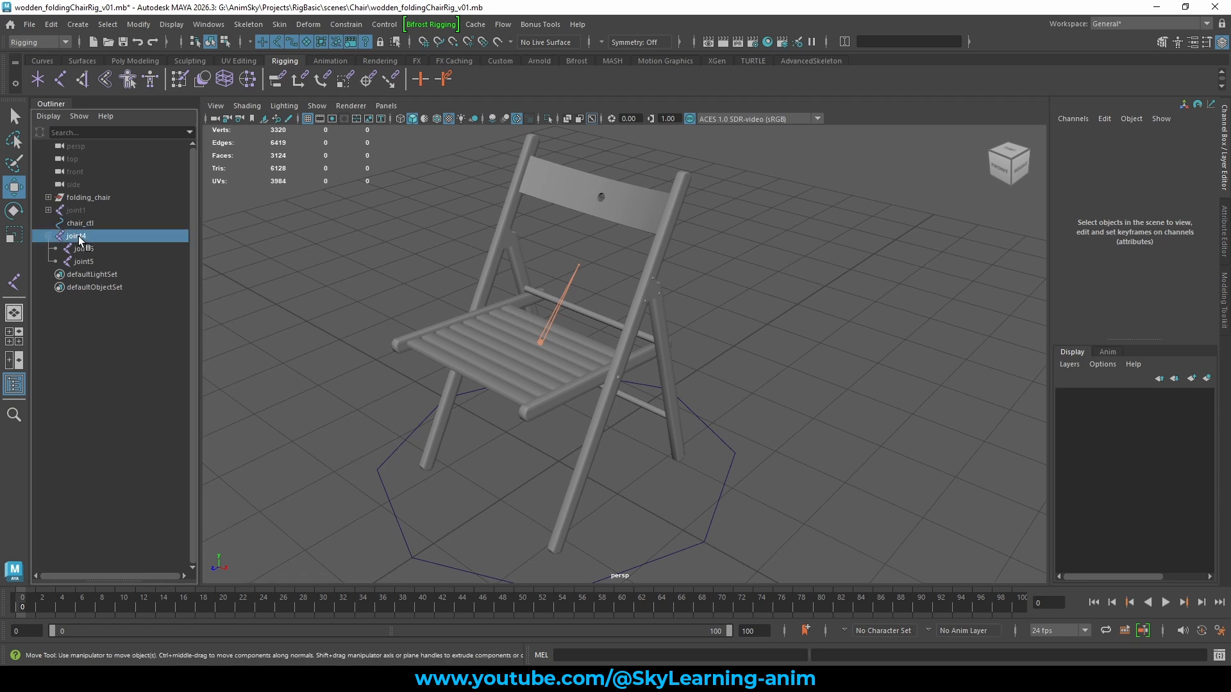
pyautogui.scroll(-2, 578, 330)
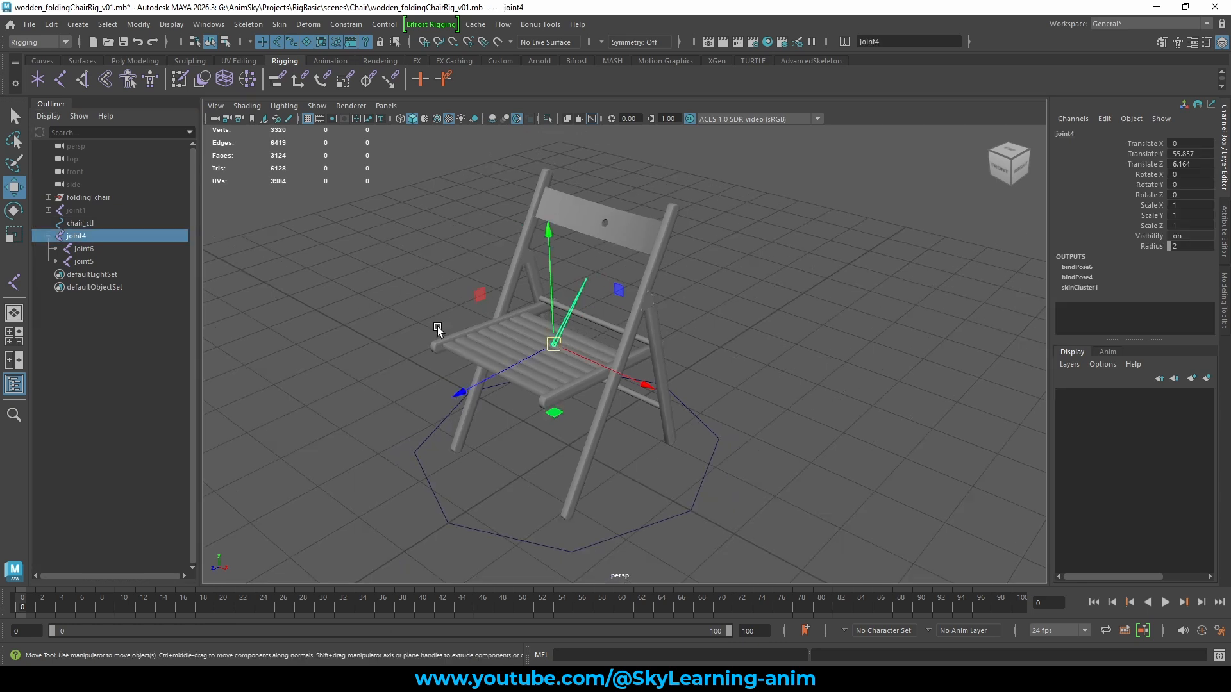
pyautogui.moveTo(562, 348); pyautogui.dragTo(658, 271)
pyautogui.hotkey('ctrl', 'z')
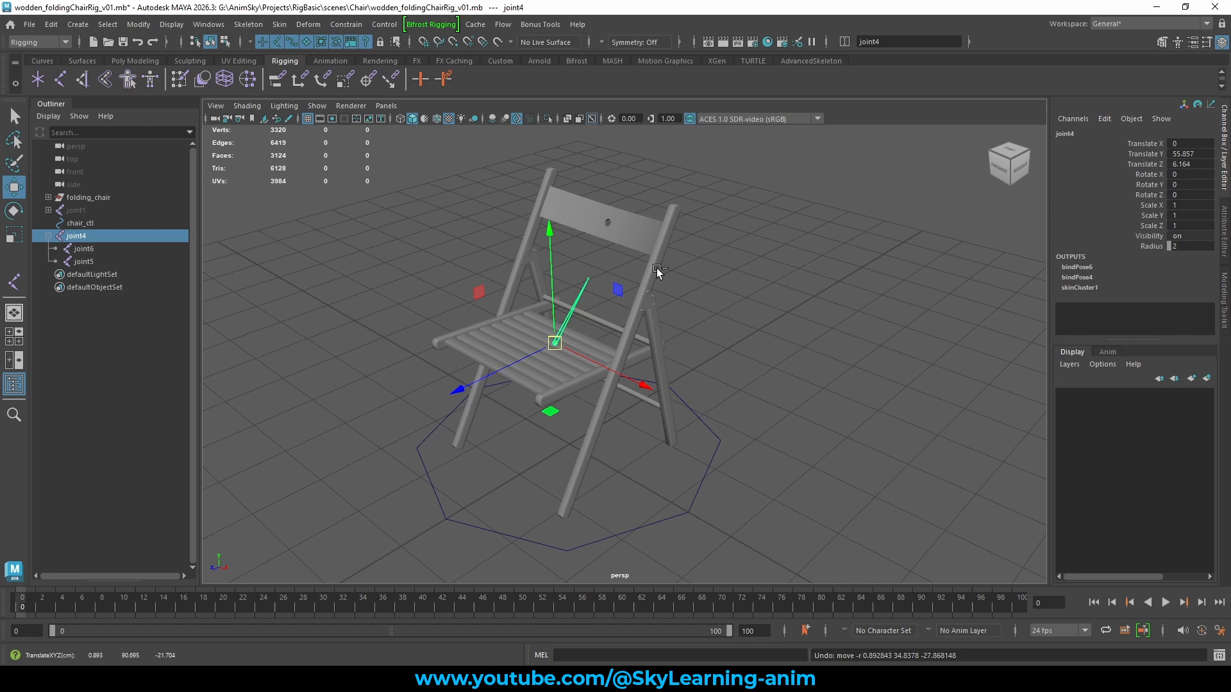
# Parent joint4 and its child joints under the chair_ctl main control
pyautogui.click(316, 262)
pyautogui.moveTo(82, 239); pyautogui.dragTo(98, 222)
pyautogui.moveTo(495, 454); pyautogui.dragTo(464, 495)
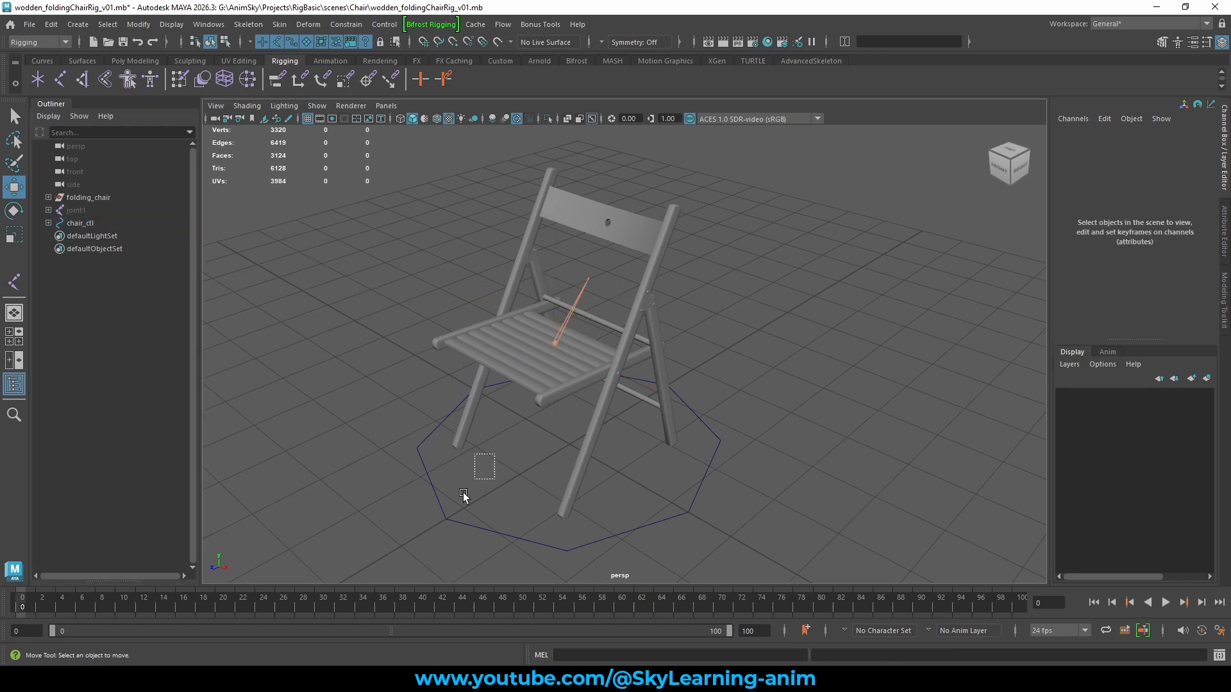
# Test the chair_ctl main control by moving the whole chair in the perspective view, and undo the move
pyautogui.click(431, 527)
pyautogui.moveTo(569, 444); pyautogui.dragTo(648, 502)
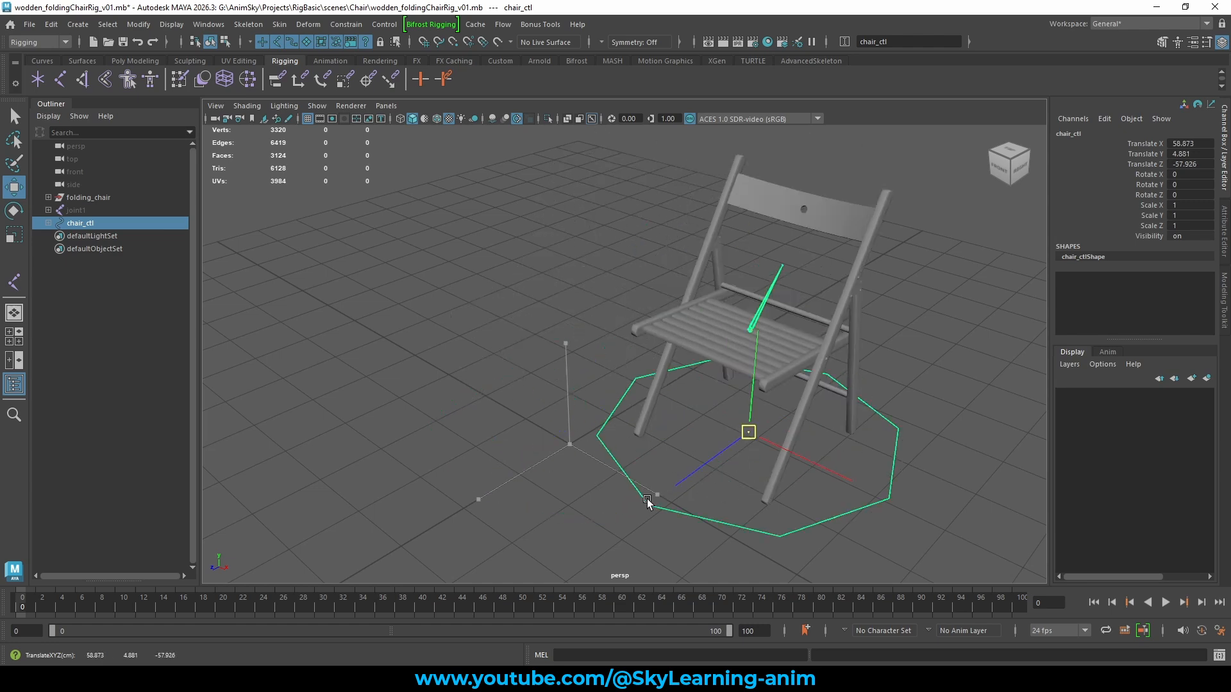
pyautogui.hotkey('ctrl', 'z')
pyautogui.hotkey('ctrl', 'z')
pyautogui.hotkey('ctrl', 'z')
pyautogui.hotkey('ctrl', 'z')
pyautogui.hotkey('ctrl', 'z')
pyautogui.hotkey('ctrl', 'z')
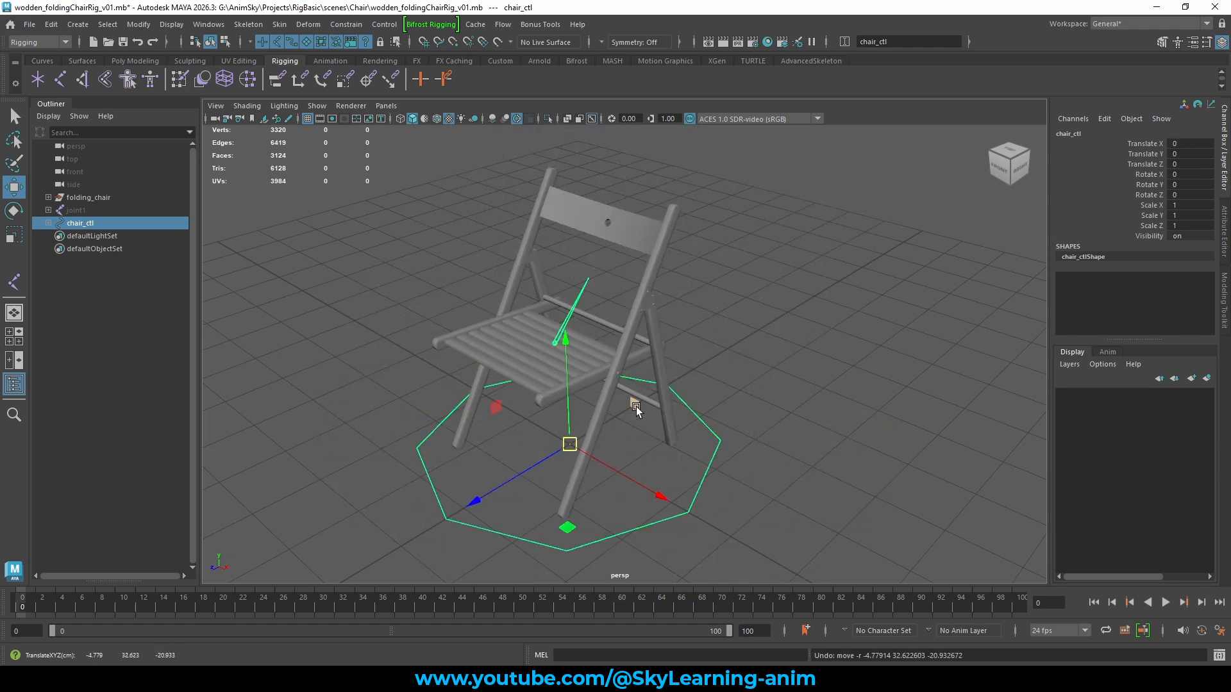
# Test uniform scaling of chair_ctl down to about 0.53, undo the scale, and clear the selection
pyautogui.press('e')
pyautogui.press('r')
pyautogui.moveTo(570, 444); pyautogui.dragTo(495, 431)
pyautogui.hotkey('ctrl', 'z')
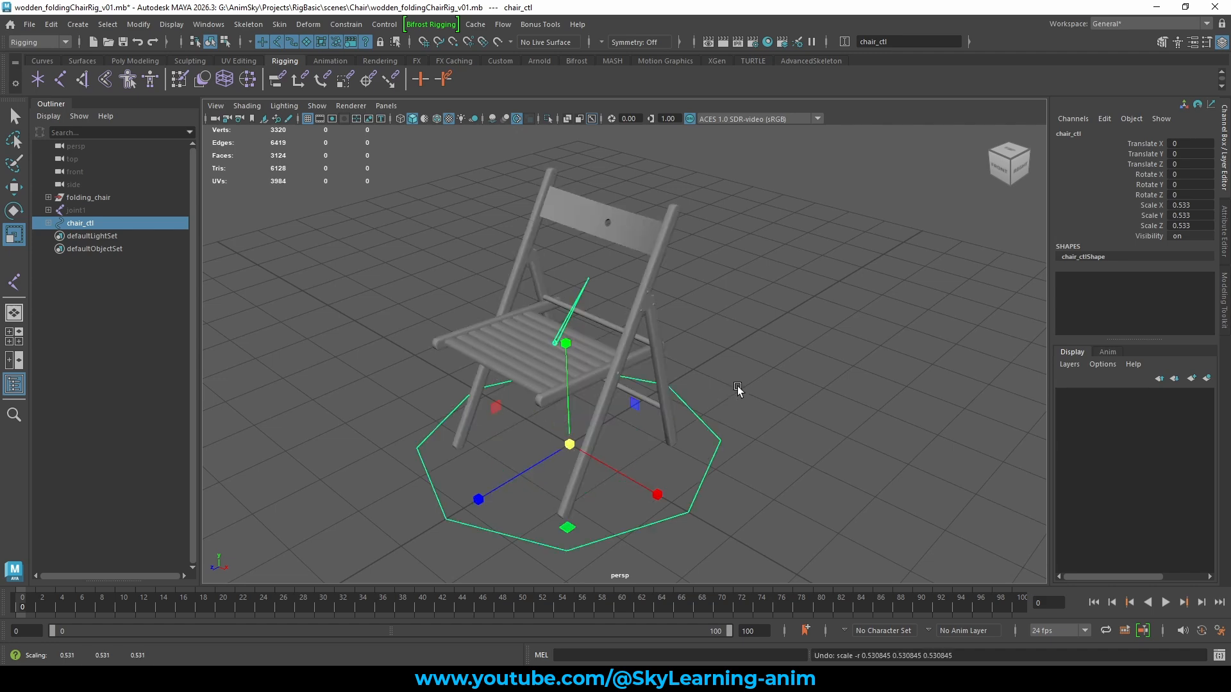
pyautogui.press('w')
pyautogui.click(755, 368)
# Inspect joint4 at the seat pivot and its place in the chair from the side in the perspective view
pyautogui.keyDown('alt'); pyautogui.moveTo(632, 374); pyautogui.dragTo(630, 371); pyautogui.keyUp('alt')
pyautogui.keyDown('alt'); pyautogui.moveTo(631, 371); pyautogui.dragTo(668, 360, button='right'); pyautogui.keyUp('alt')
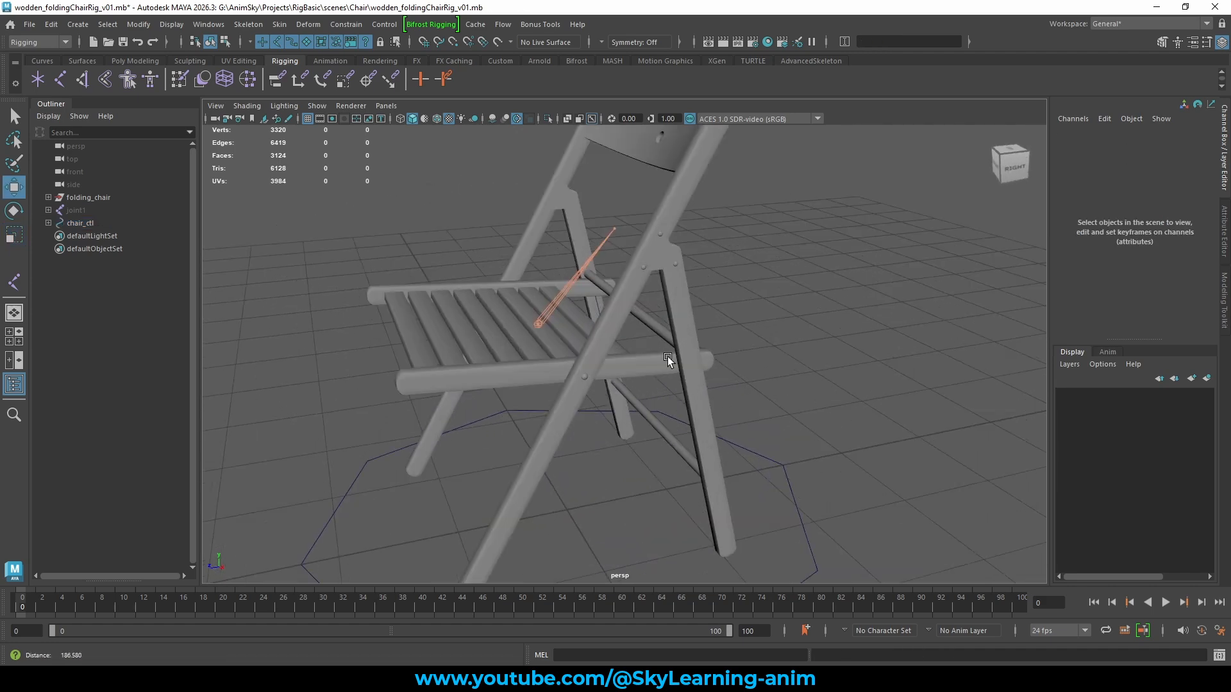
pyautogui.keyDown('alt'); pyautogui.moveTo(668, 361); pyautogui.dragTo(559, 295); pyautogui.keyUp('alt')
pyautogui.click(553, 295)
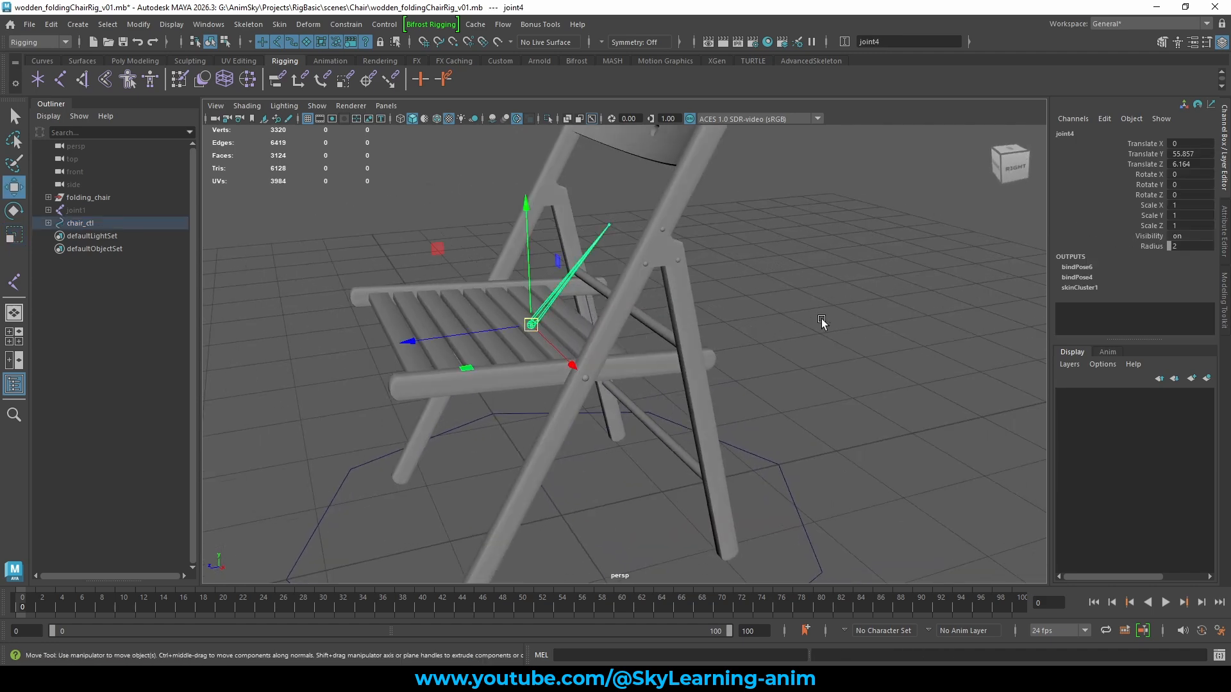
pyautogui.scroll(-5, 747, 311)
pyautogui.keyDown('alt'); pyautogui.moveTo(733, 324); pyautogui.dragTo(710, 324); pyautogui.keyUp('alt')
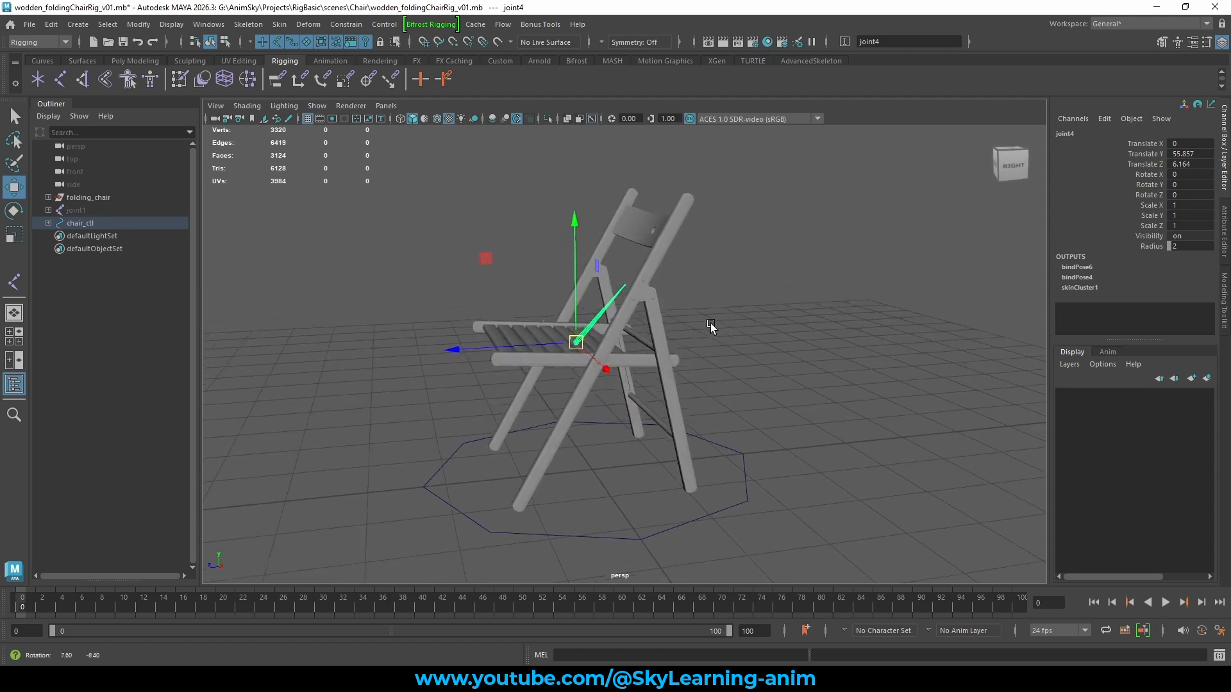
pyautogui.keyDown('alt'); pyautogui.moveTo(709, 324); pyautogui.dragTo(803, 338, button='right'); pyautogui.keyUp('alt')
pyautogui.keyDown('alt'); pyautogui.moveTo(710, 234); pyautogui.dragTo(714, 222, button='middle'); pyautogui.keyUp('alt')
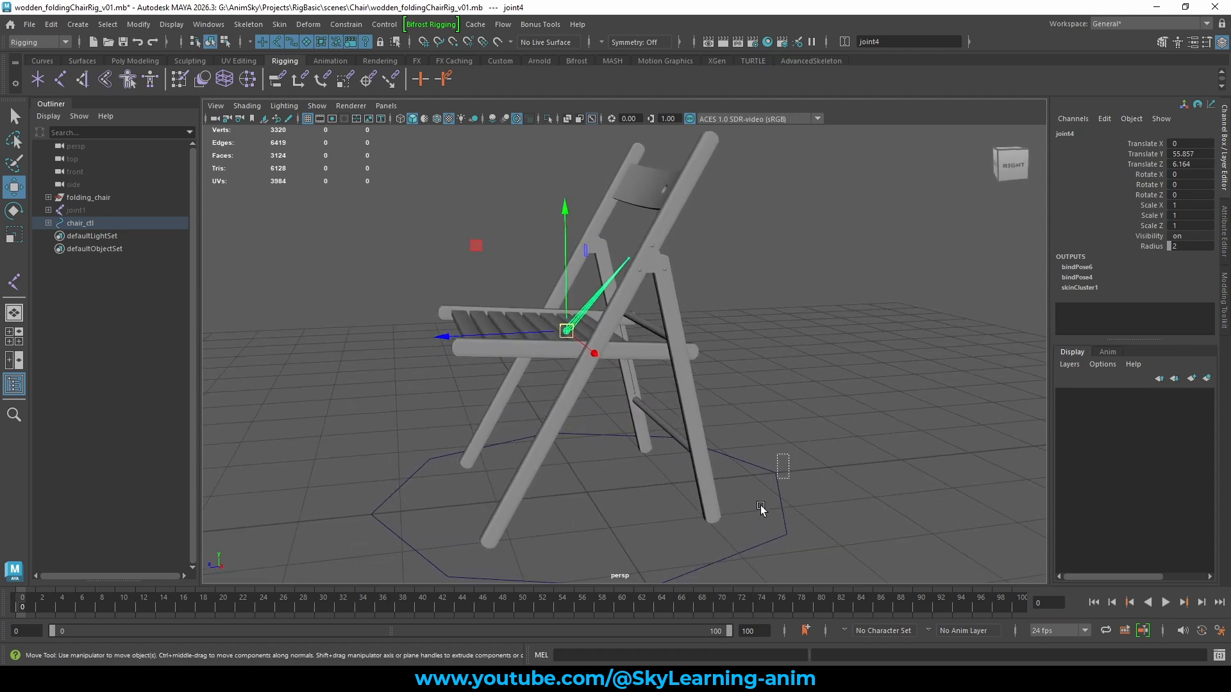
# Add a keyable float attribute named fold to chair_ctl, with minimum 0, maximum 10 and default 0
pyautogui.moveTo(761, 509); pyautogui.dragTo(798, 487)
pyautogui.scroll(-3, 711, 383)
pyautogui.keyDown('alt'); pyautogui.moveTo(710, 383); pyautogui.dragTo(664, 352); pyautogui.keyUp('alt')
pyautogui.keyDown('alt'); pyautogui.moveTo(613, 309); pyautogui.dragTo(791, 333); pyautogui.keyUp('alt')
pyautogui.scroll(3, 788, 330)
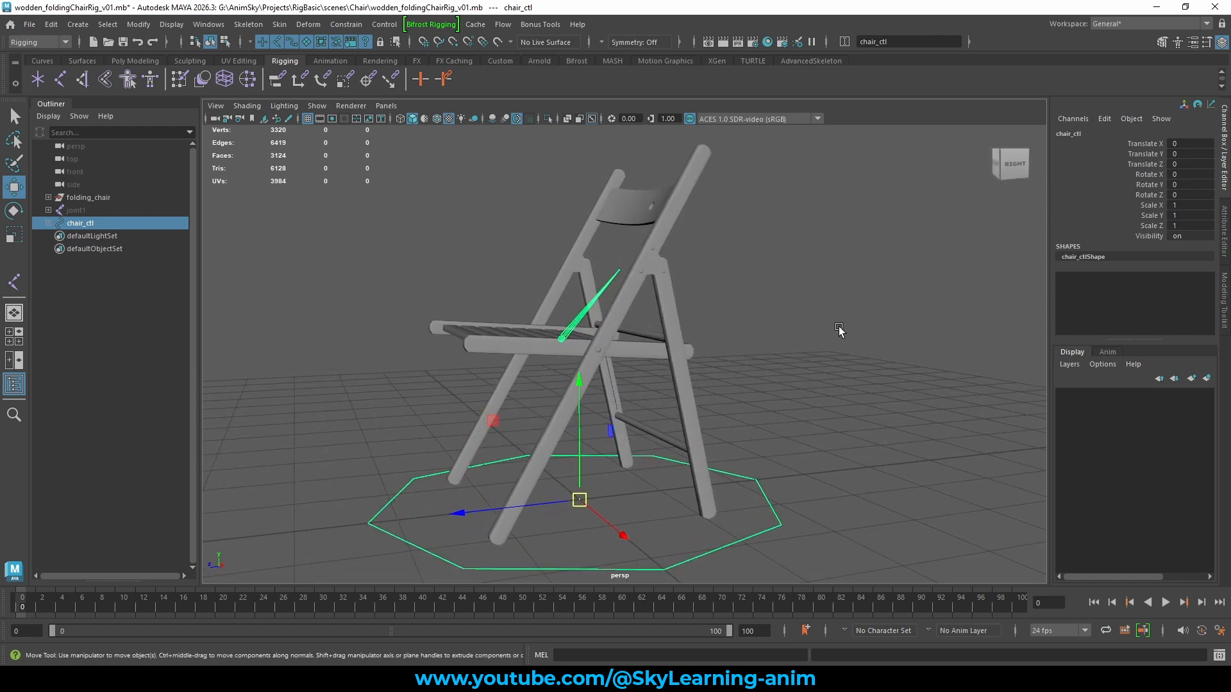
pyautogui.keyDown('alt'); pyautogui.moveTo(845, 325); pyautogui.dragTo(857, 330, button='middle'); pyautogui.keyUp('alt')
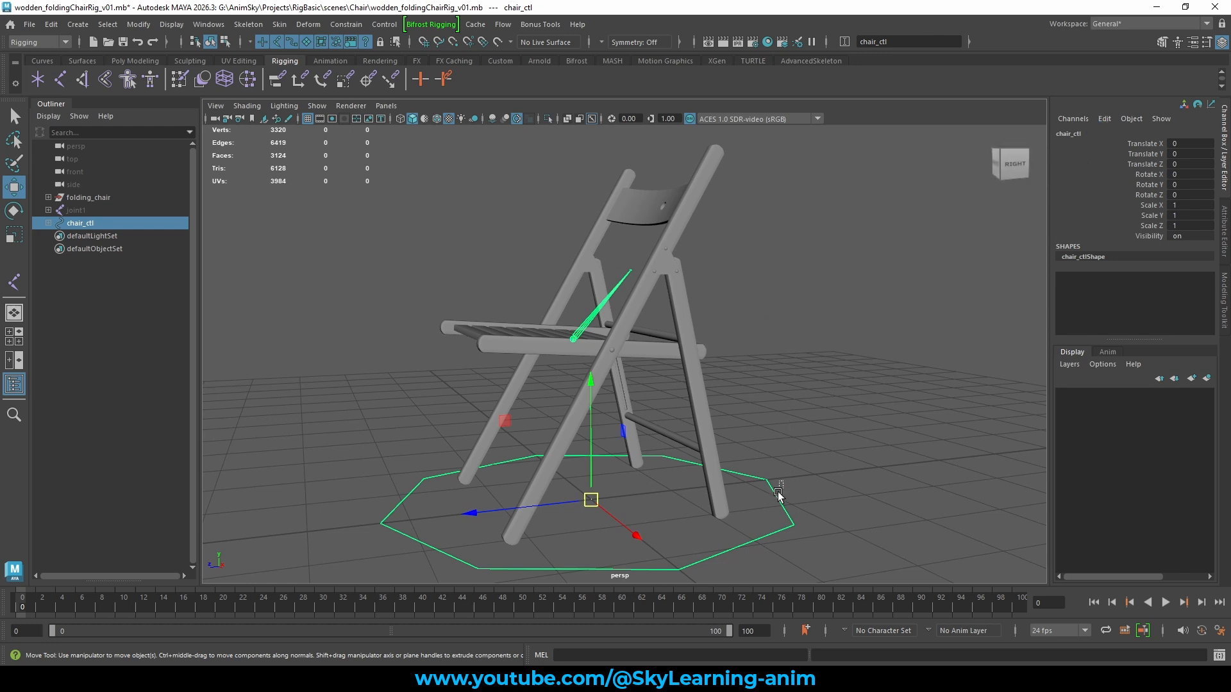
pyautogui.click(1104, 119)
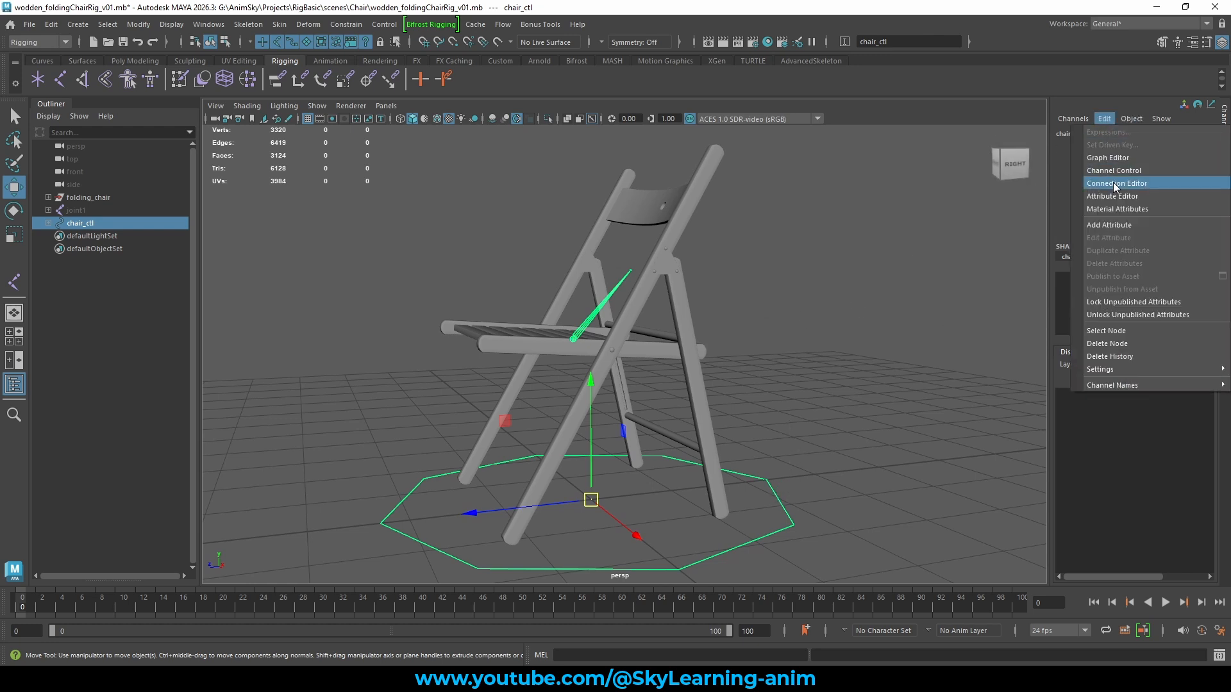
pyautogui.click(1105, 221)
pyautogui.click(850, 224)
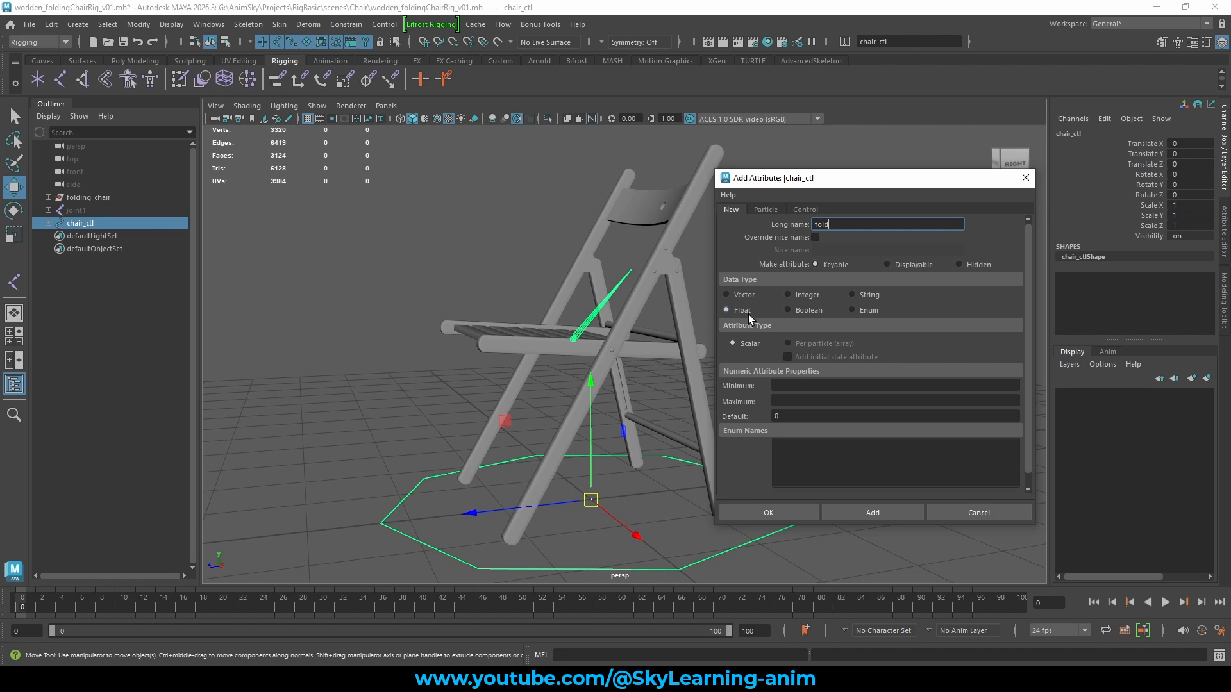
pyautogui.click(788, 386)
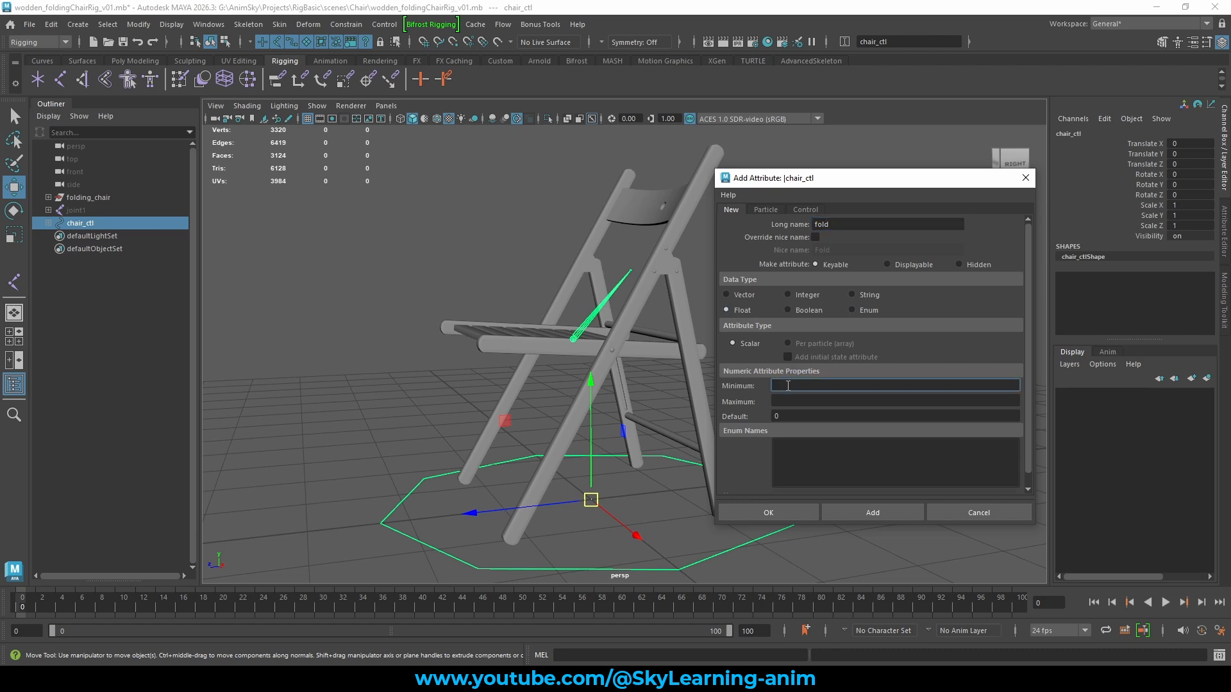
pyautogui.press('Tab')
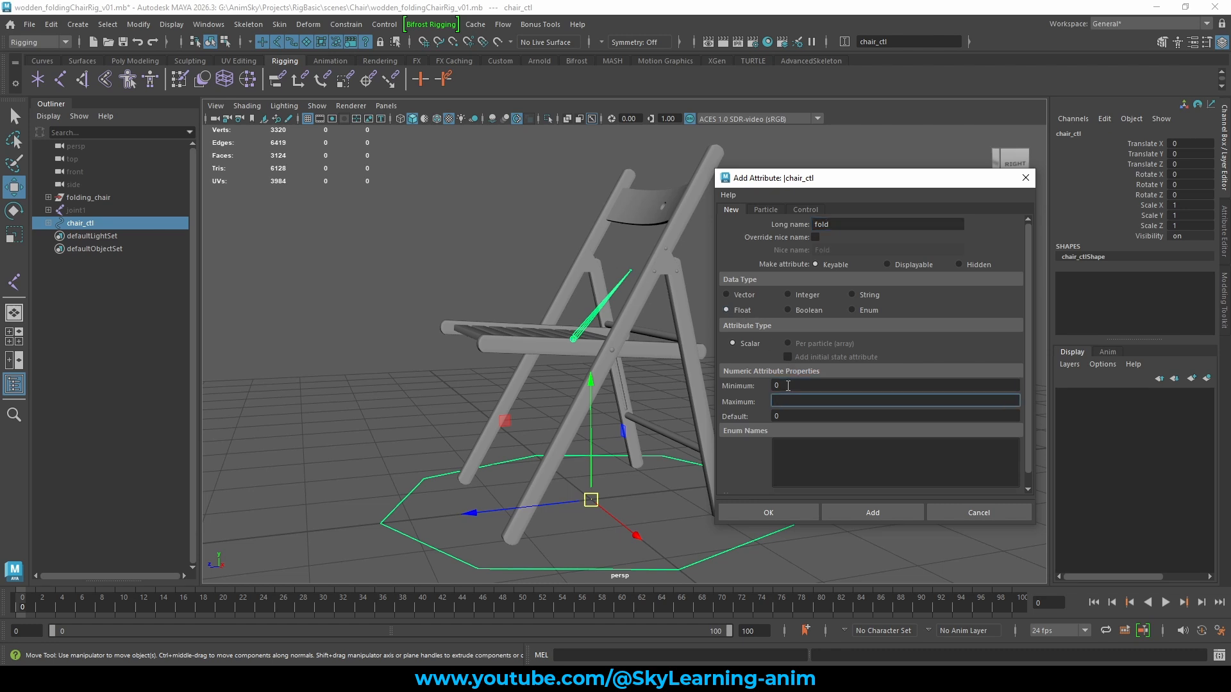
pyautogui.click(788, 415)
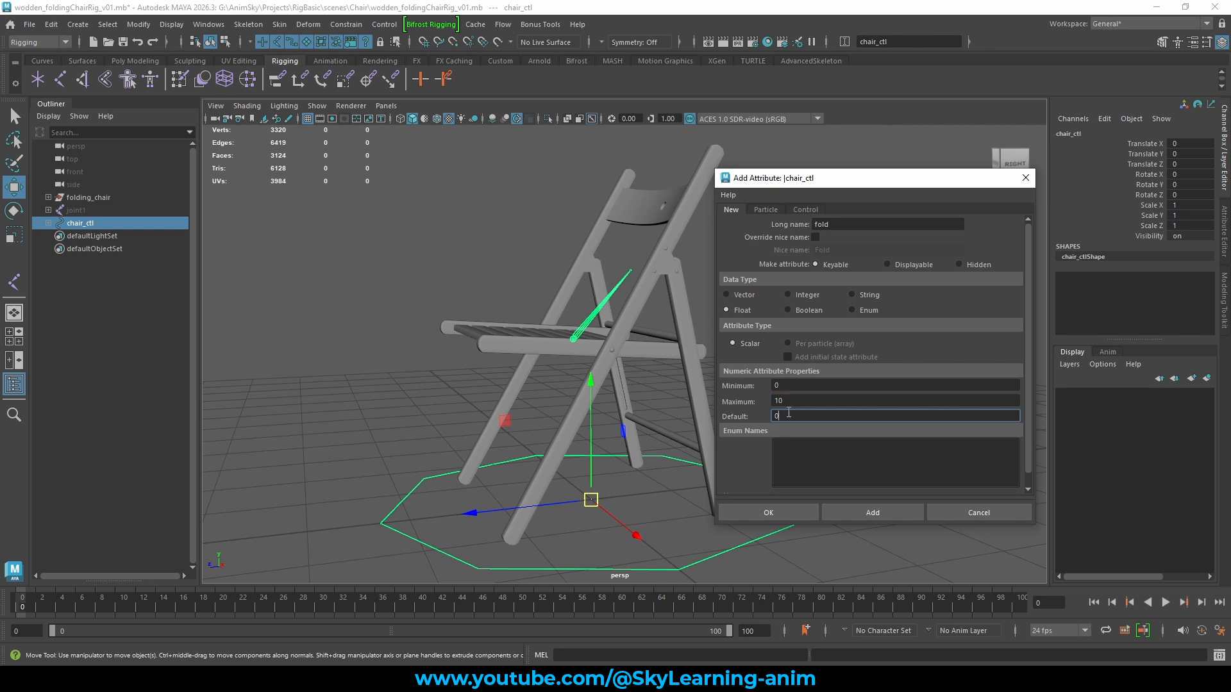
pyautogui.click(761, 510)
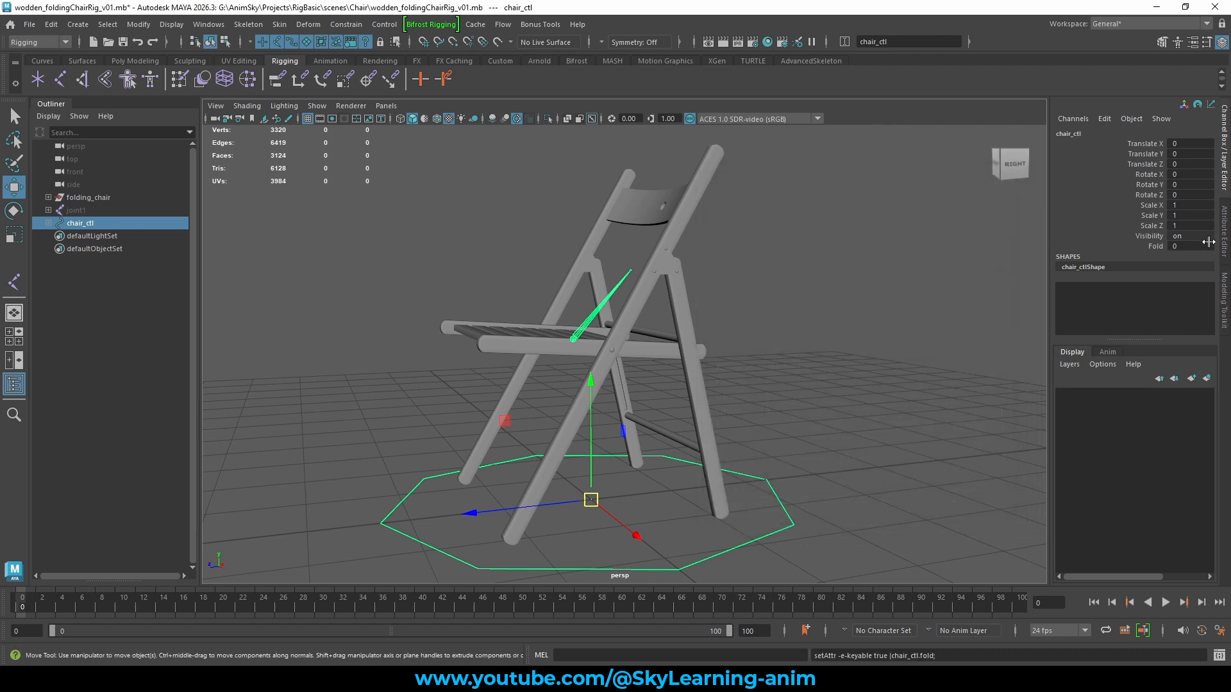
# Test the range of chair_ctl's Fold attribute by raising it to 10 and returning it to 0
pyautogui.click(1156, 246)
pyautogui.moveTo(1196, 266); pyautogui.dragTo(1225, 266, button='middle')
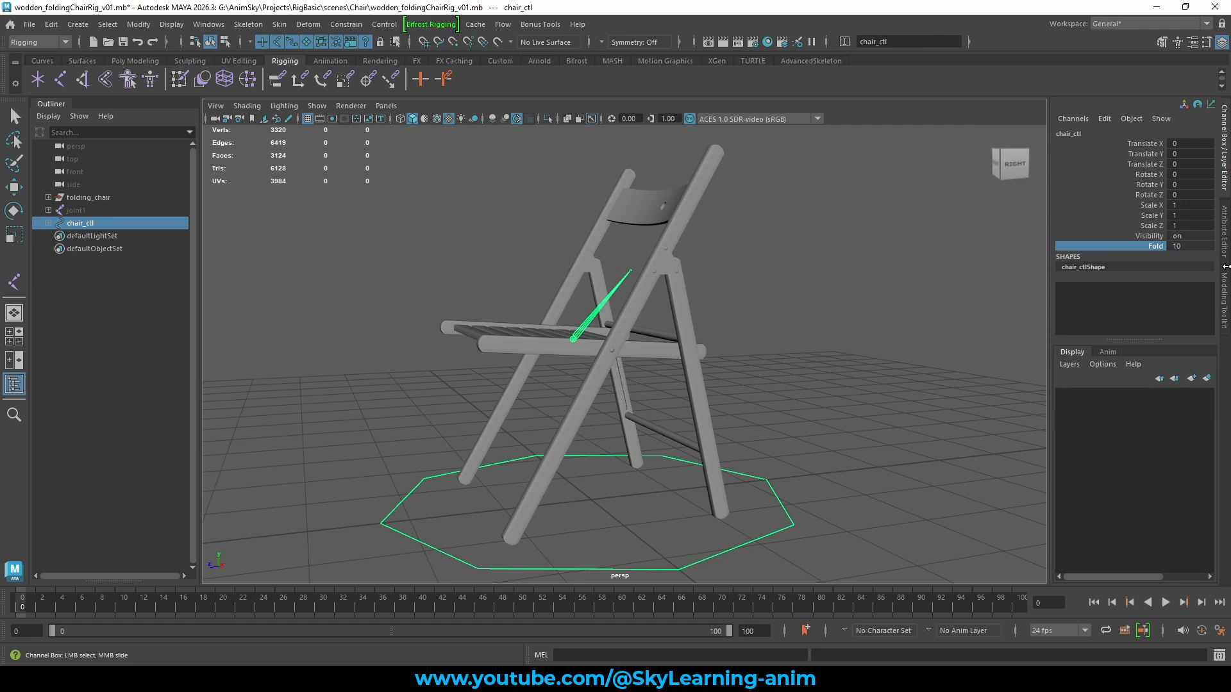
pyautogui.moveTo(816, 266); pyautogui.dragTo(196, 283, button='middle')
pyautogui.press('w')
pyautogui.click(607, 436)
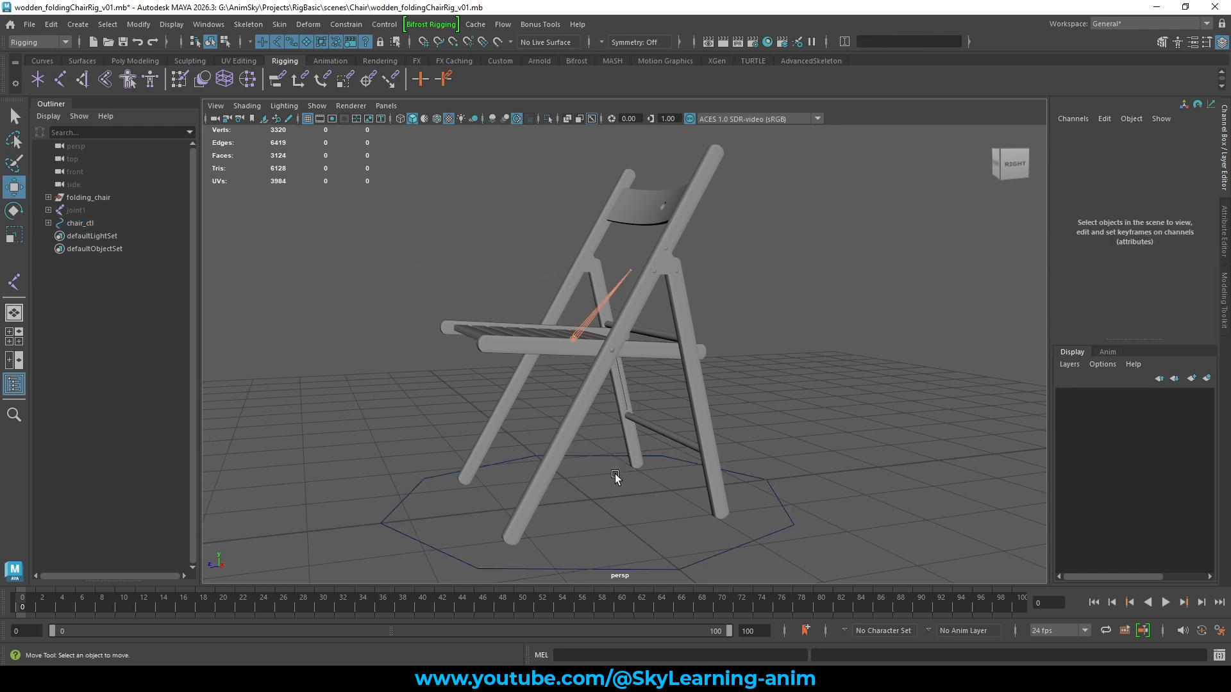
pyautogui.scroll(-3, 616, 478)
pyautogui.click(670, 495)
pyautogui.keyDown('alt'); pyautogui.moveTo(715, 459); pyautogui.dragTo(710, 458); pyautogui.keyUp('alt')
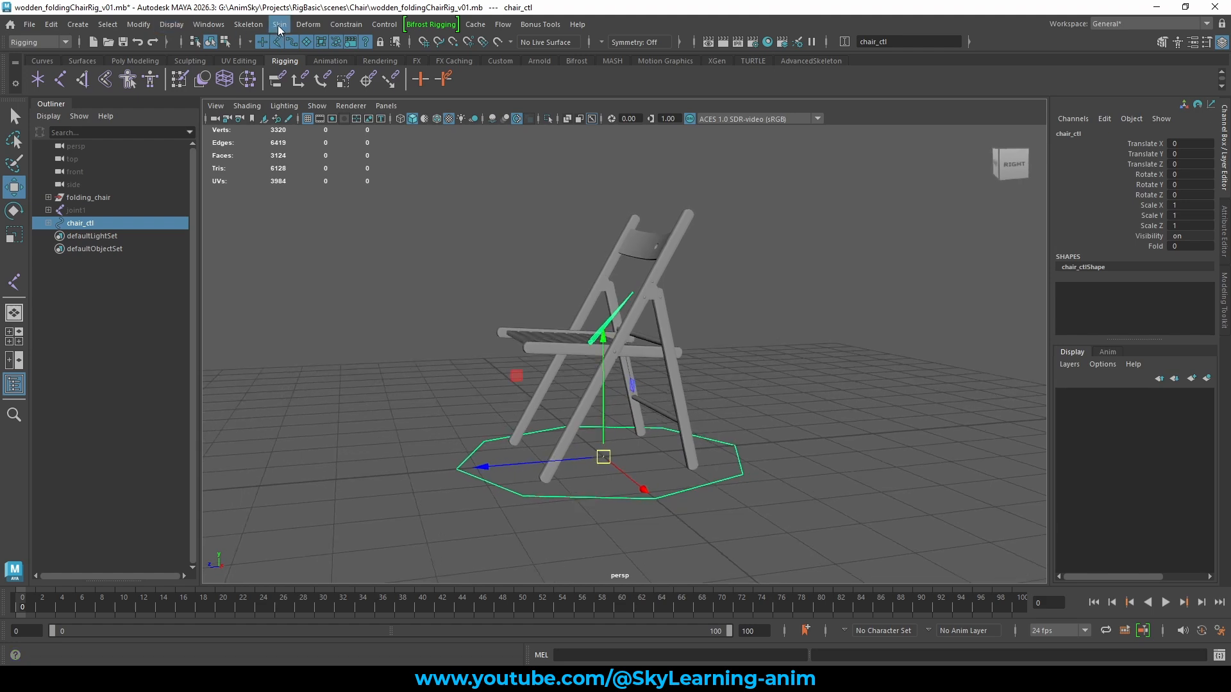
pyautogui.click(556, 271)
# Rotate joint4 in the side view so the main frame stands upright, and set its Rotate X to 30
pyautogui.keyDown('alt'); pyautogui.moveTo(556, 271); pyautogui.dragTo(608, 334); pyautogui.keyUp('alt')
pyautogui.click(605, 338)
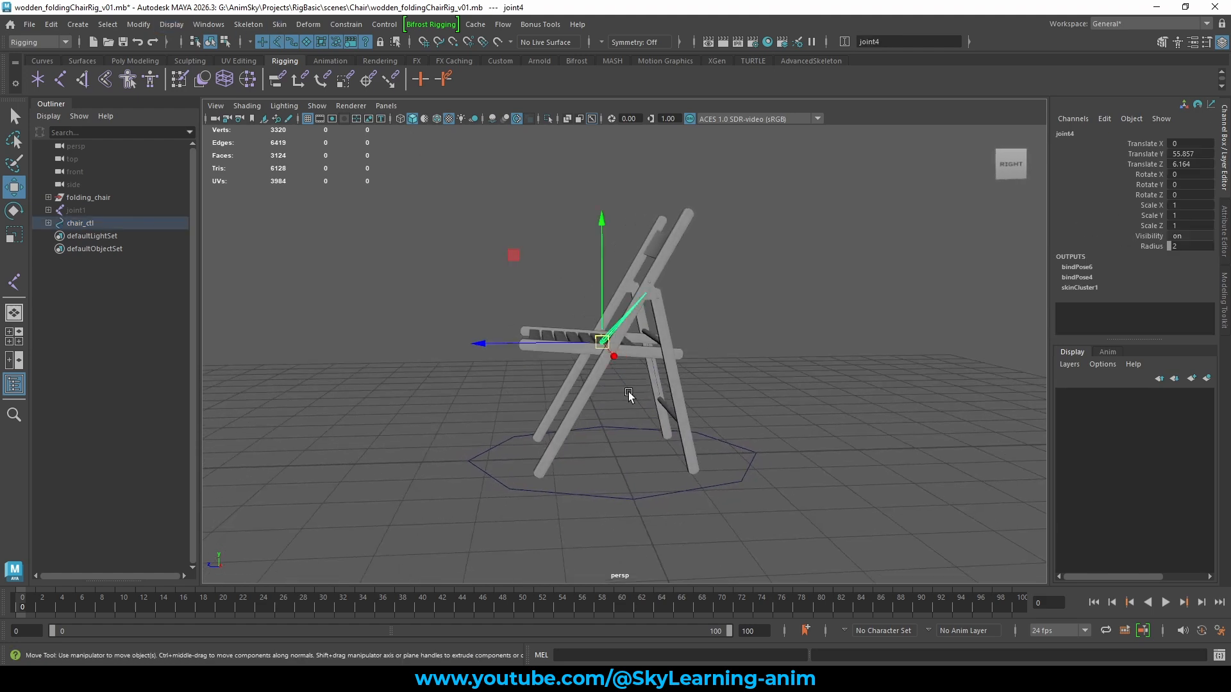
pyautogui.press('space')
pyautogui.press('space')
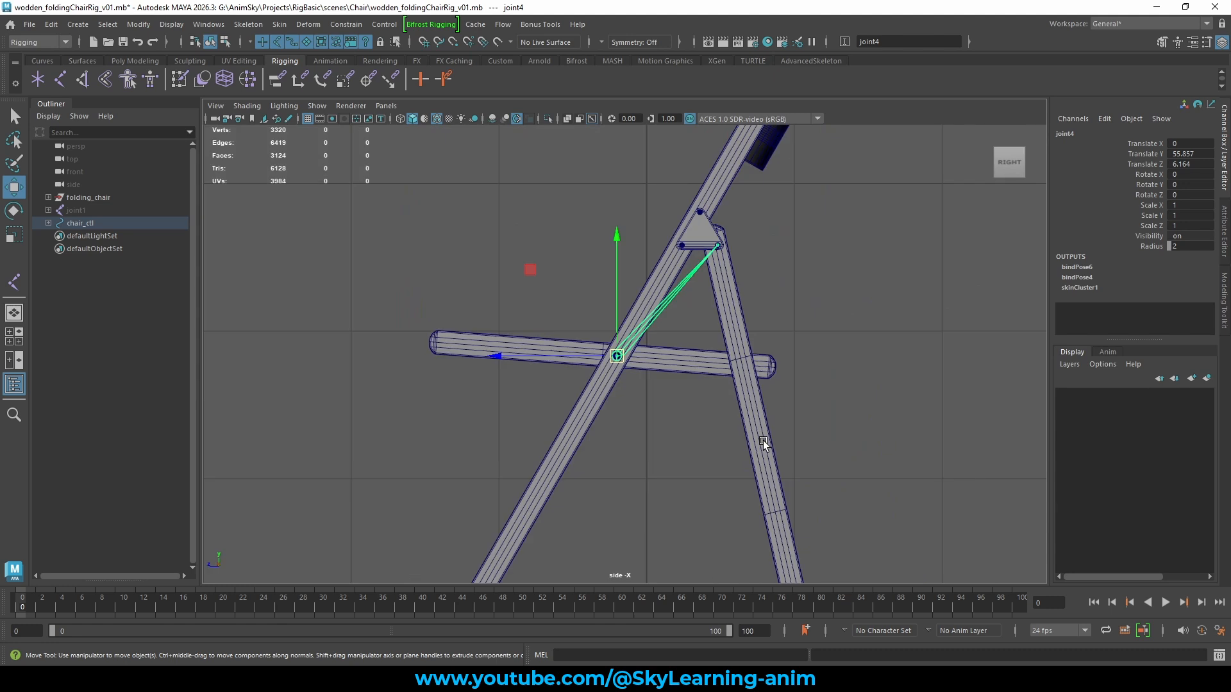
pyautogui.scroll(-3, 762, 441)
pyautogui.scroll(2, 761, 441)
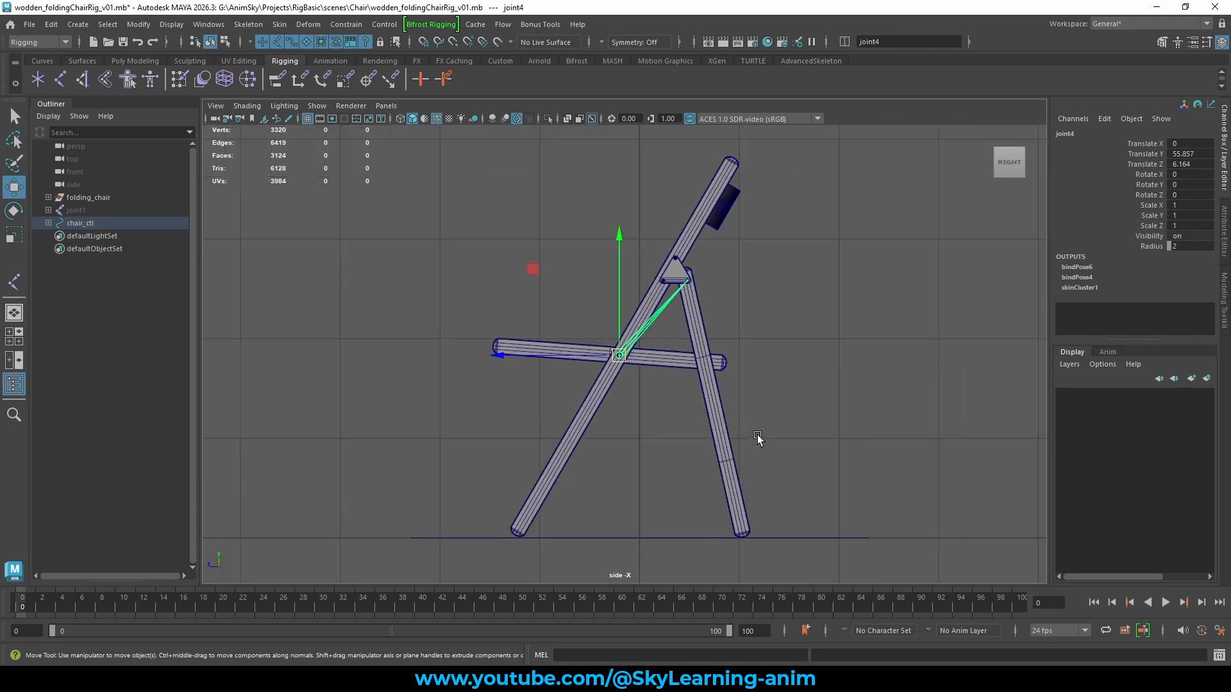
pyautogui.press('e')
pyautogui.moveTo(716, 298); pyautogui.dragTo(667, 270)
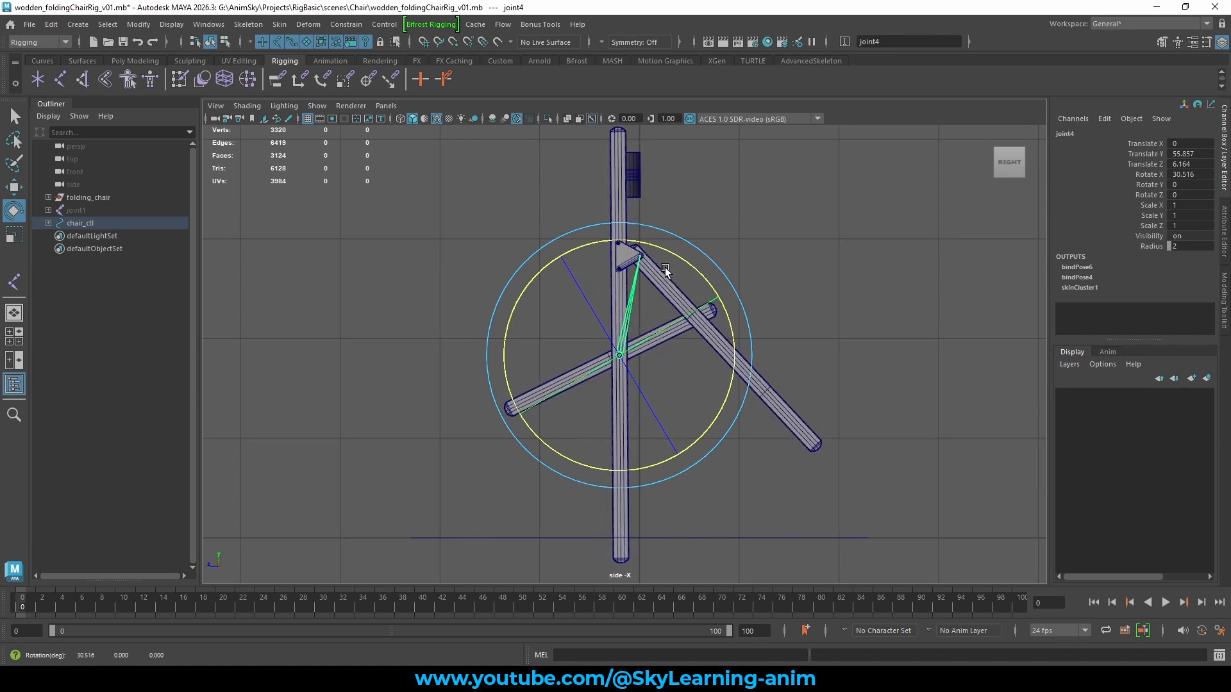
pyautogui.press('w')
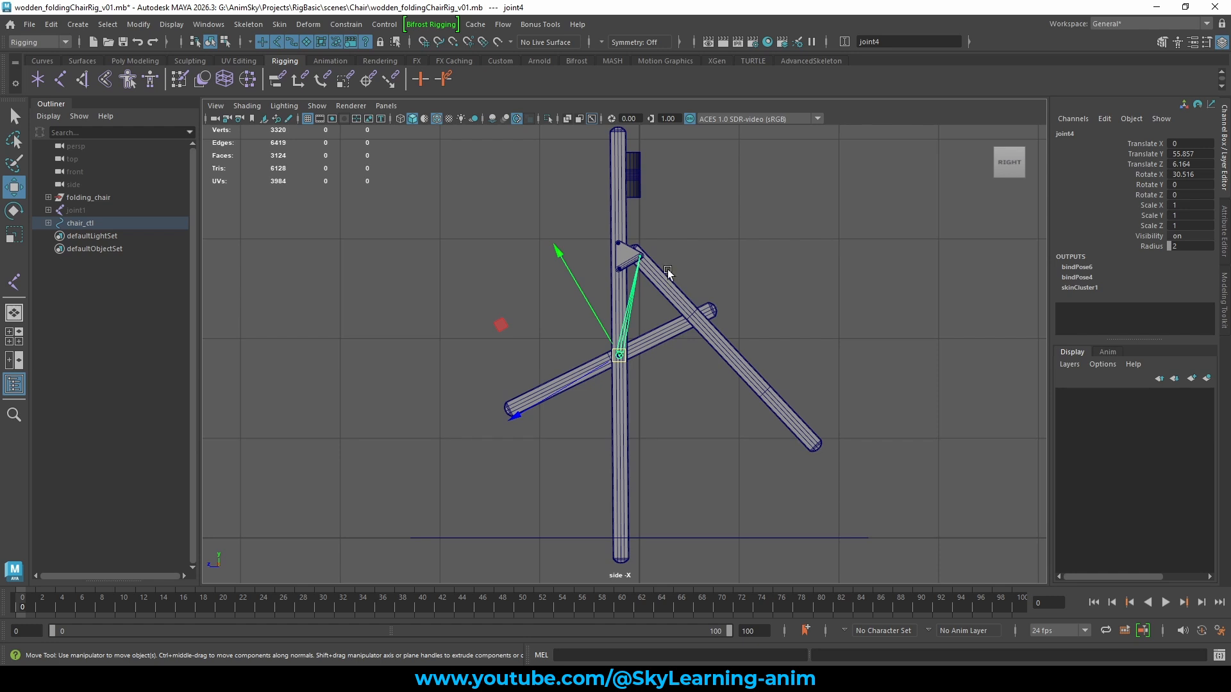
pyautogui.click(1204, 174)
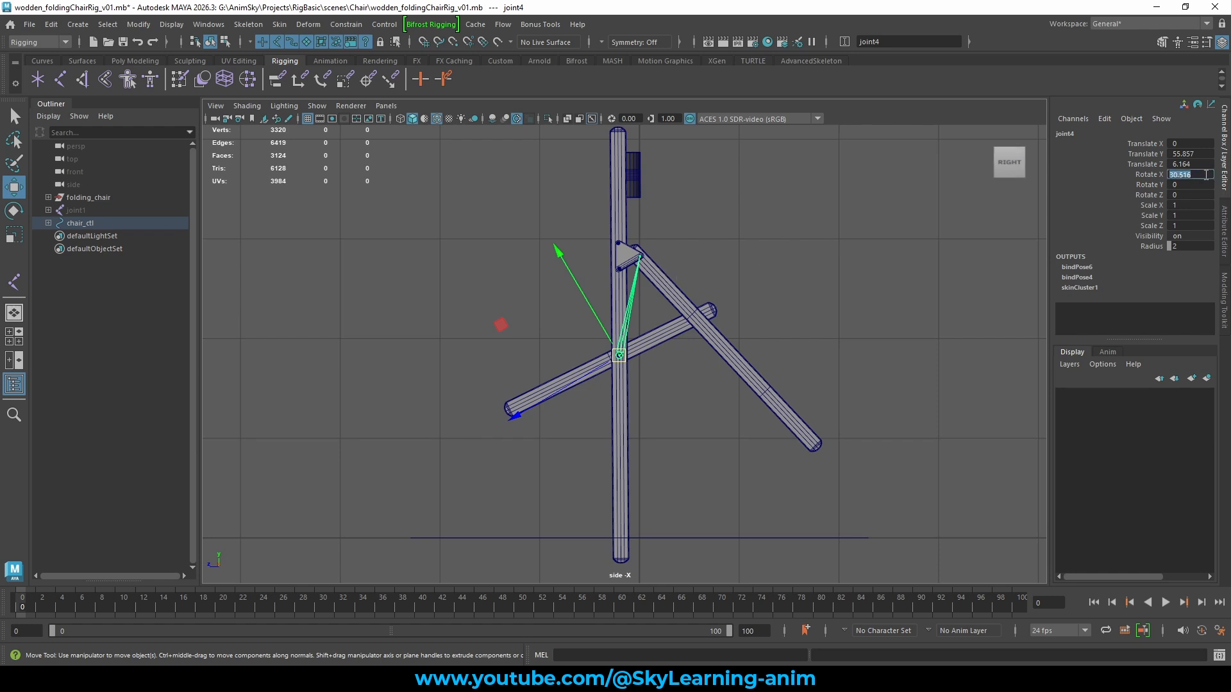
pyautogui.write('30')
pyautogui.press('Return')
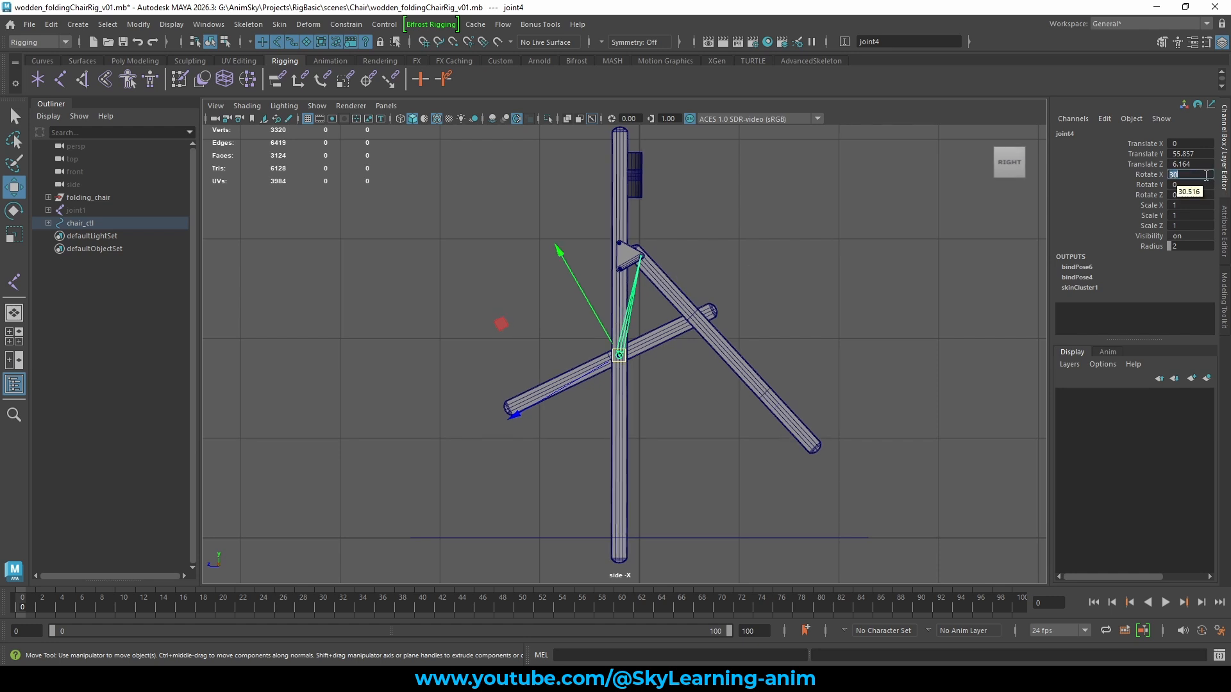
# Rotate joint5 about -43 degrees in X so the rear leg folds parallel to the upright frame
pyautogui.keyDown('alt'); pyautogui.moveTo(758, 282); pyautogui.dragTo(746, 254, button='middle'); pyautogui.keyUp('alt')
pyautogui.keyDown('alt'); pyautogui.moveTo(746, 253); pyautogui.dragTo(756, 277, button='right'); pyautogui.keyUp('alt')
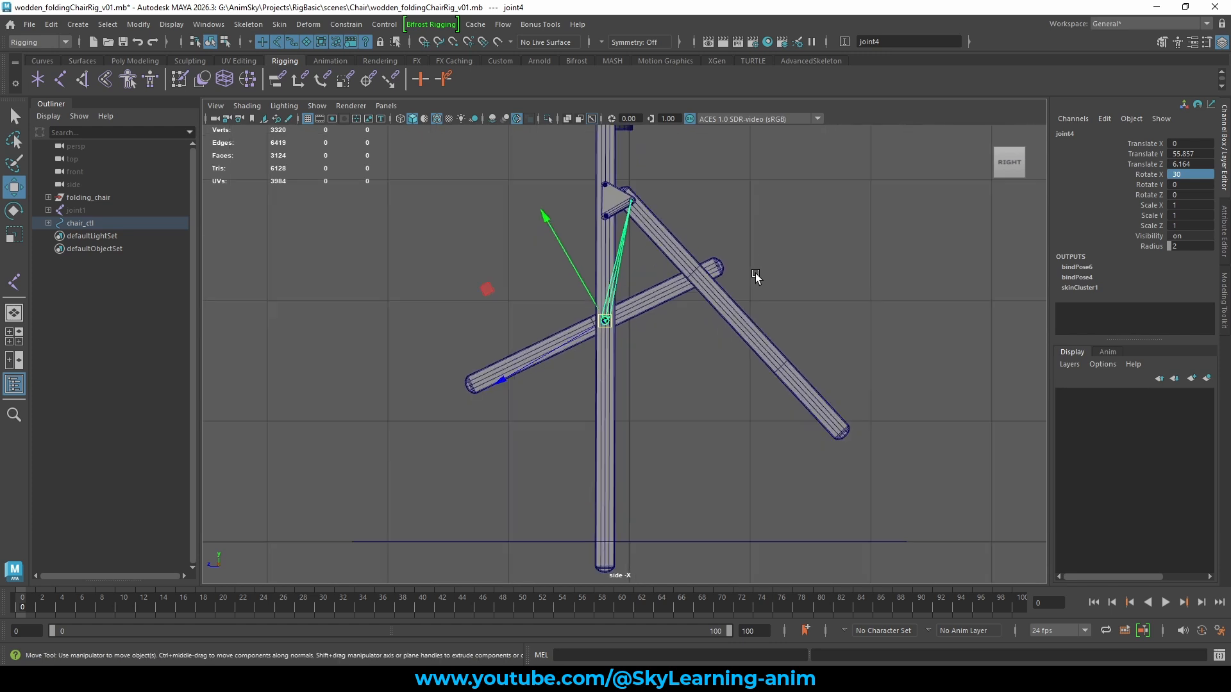
pyautogui.click(632, 202)
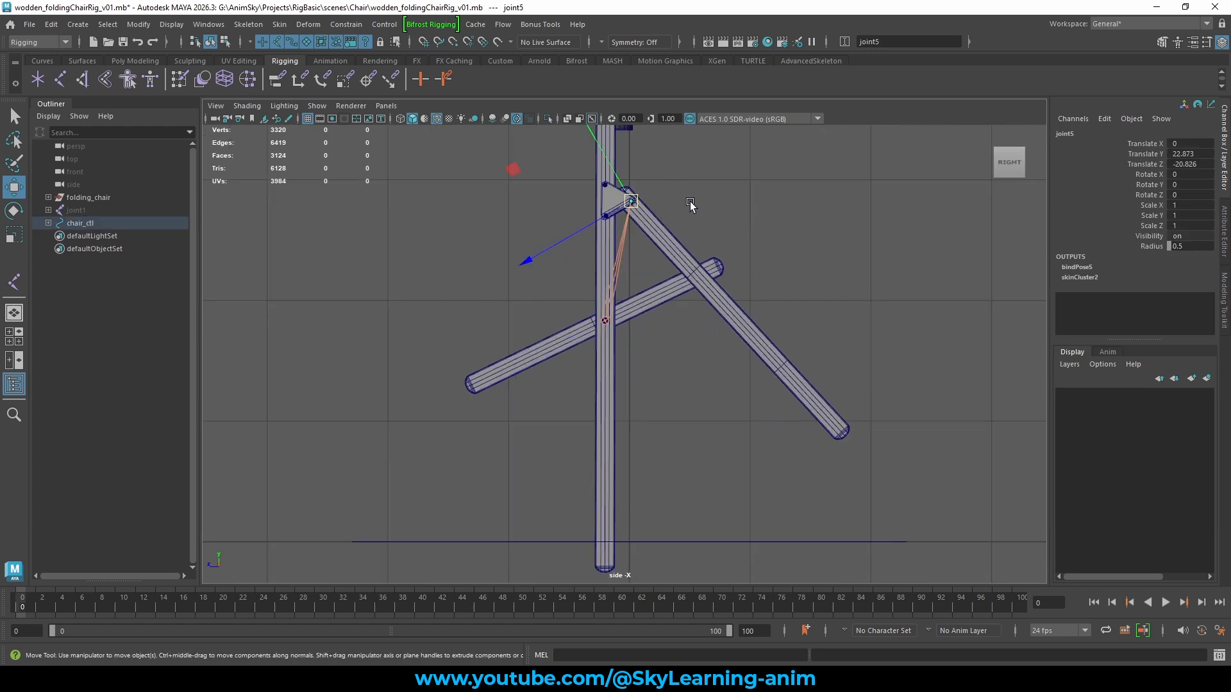
pyautogui.press('e')
pyautogui.press('w')
pyautogui.press('e')
pyautogui.moveTo(728, 264); pyautogui.dragTo(659, 327)
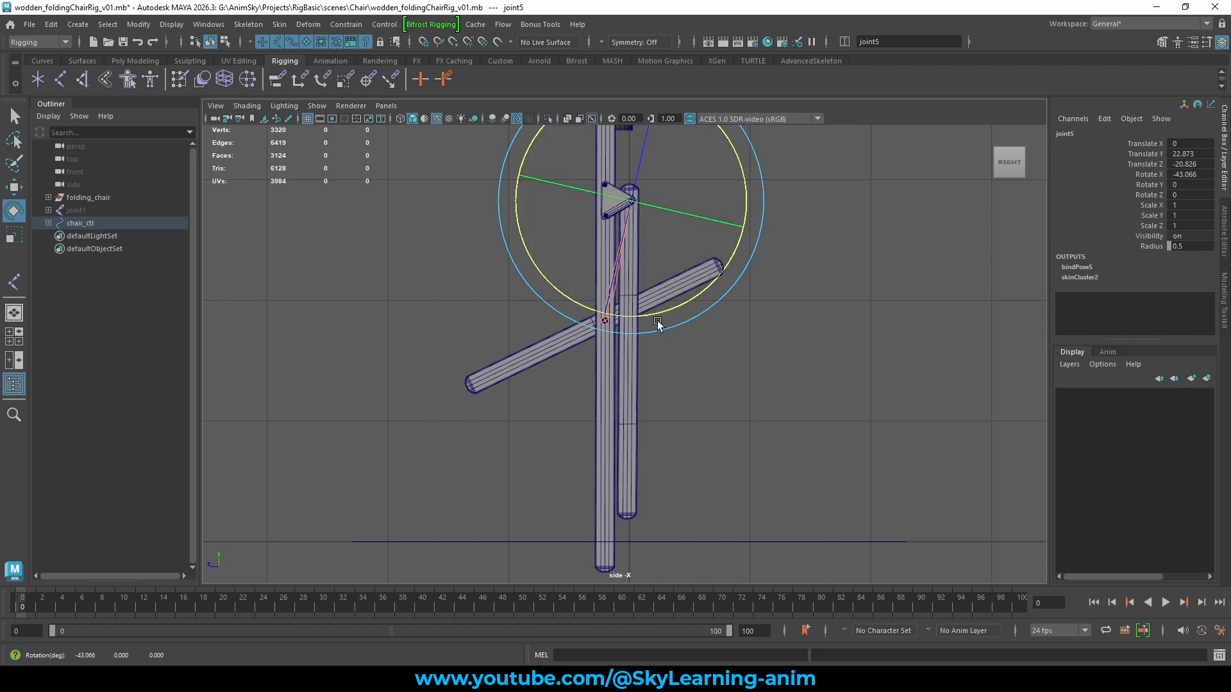
pyautogui.click(700, 300)
# Select joint6 under joint4 in the chair_ctl hierarchy and rotate it about -95 degrees in X to swing the seat toward the frame
pyautogui.click(52, 224)
pyautogui.click(67, 235)
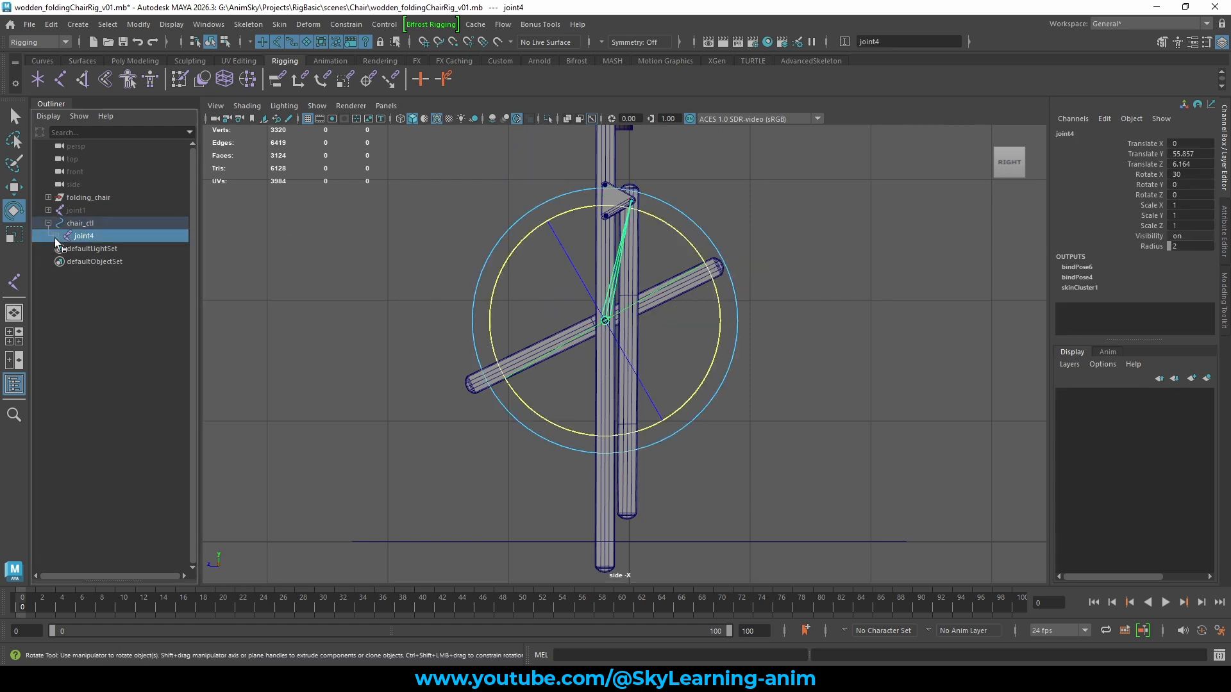
pyautogui.click(56, 237)
pyautogui.click(90, 248)
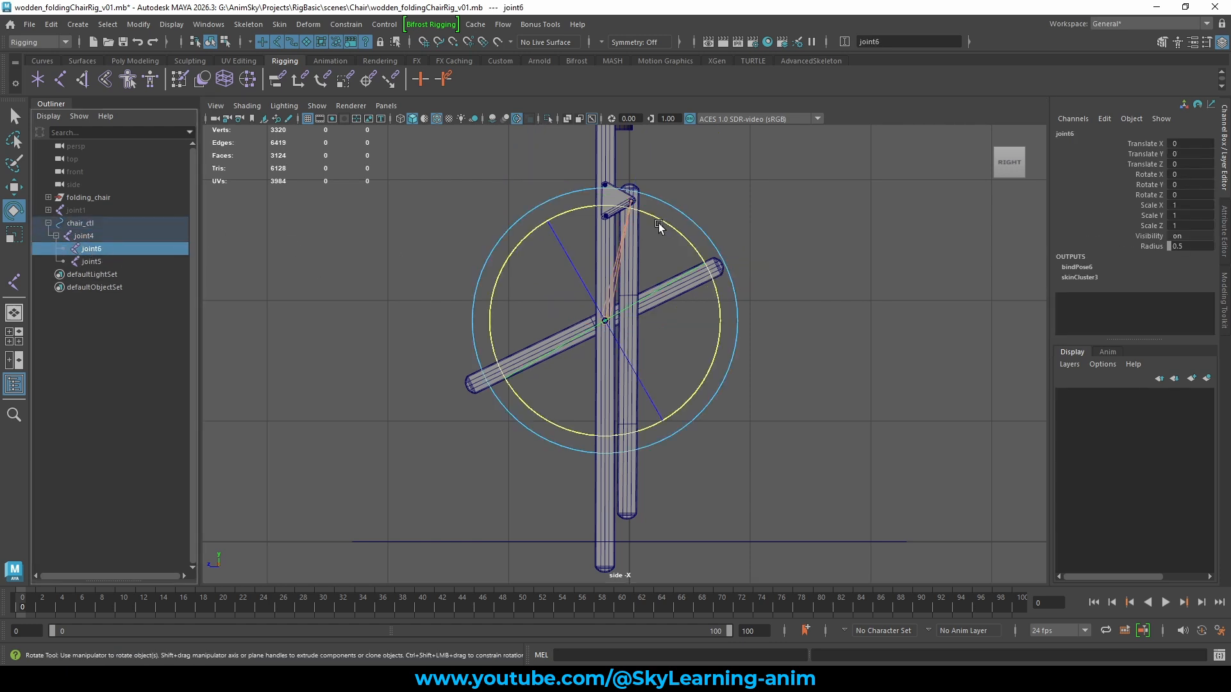
pyautogui.moveTo(659, 223); pyautogui.dragTo(704, 392)
pyautogui.press('space')
pyautogui.press('space')
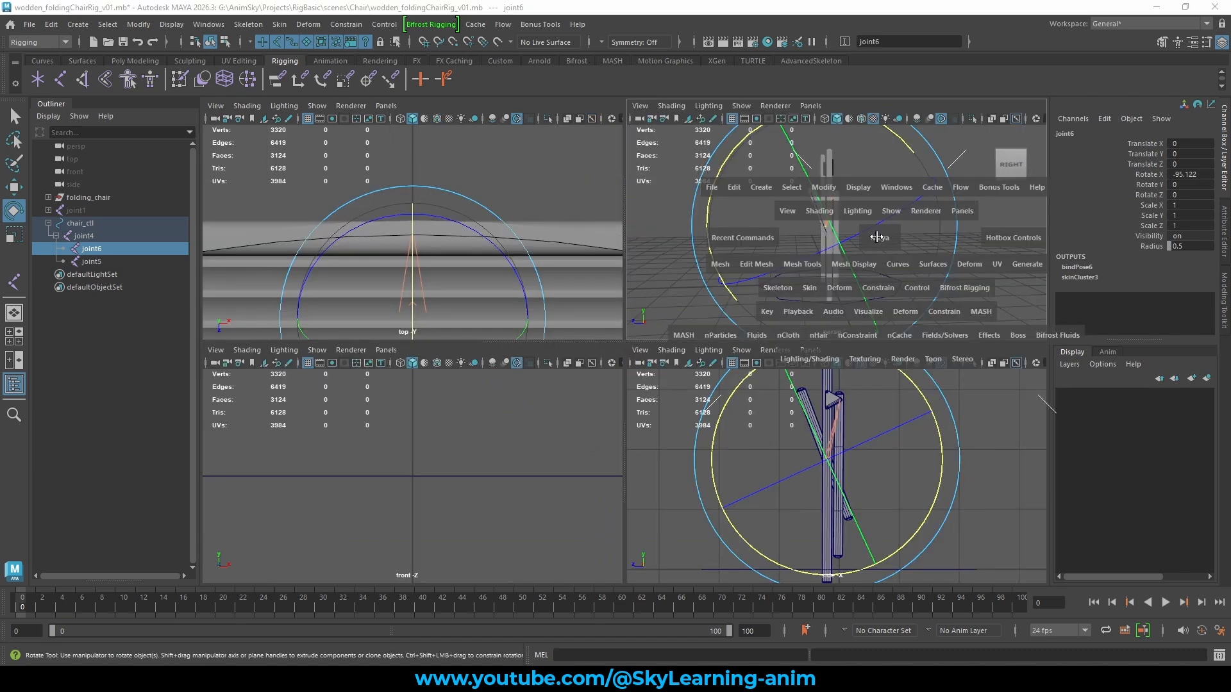
pyautogui.press('space')
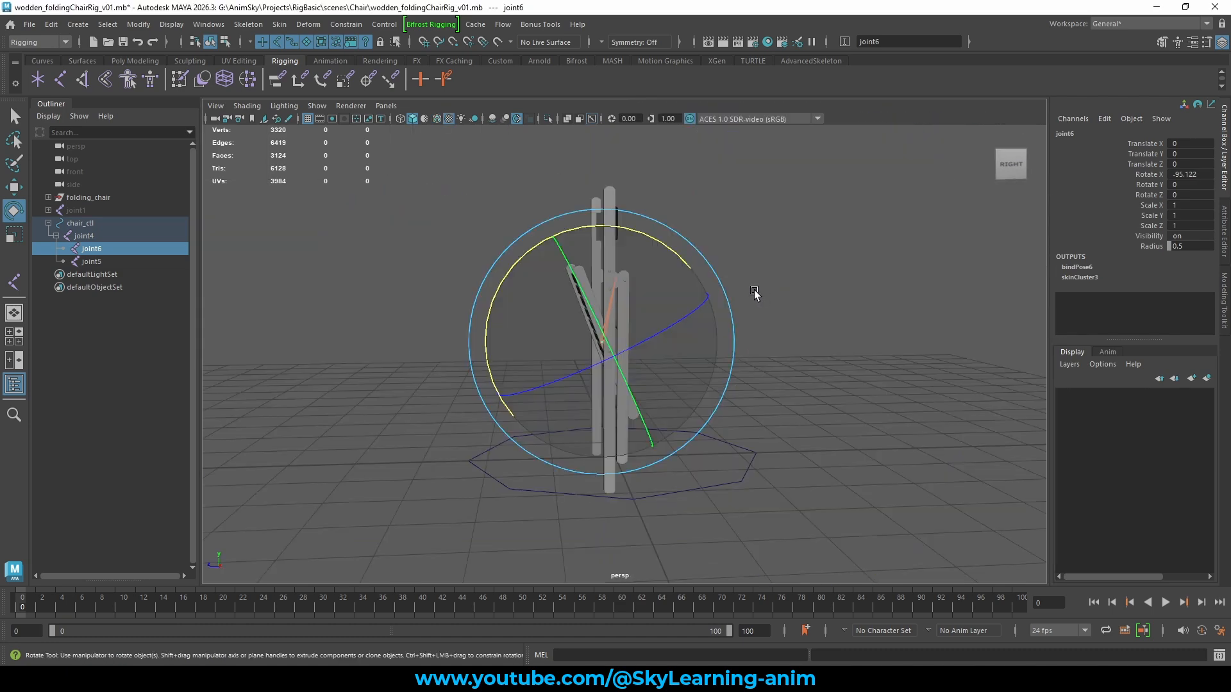
pyautogui.keyDown('alt'); pyautogui.moveTo(754, 289); pyautogui.dragTo(783, 305); pyautogui.keyUp('alt')
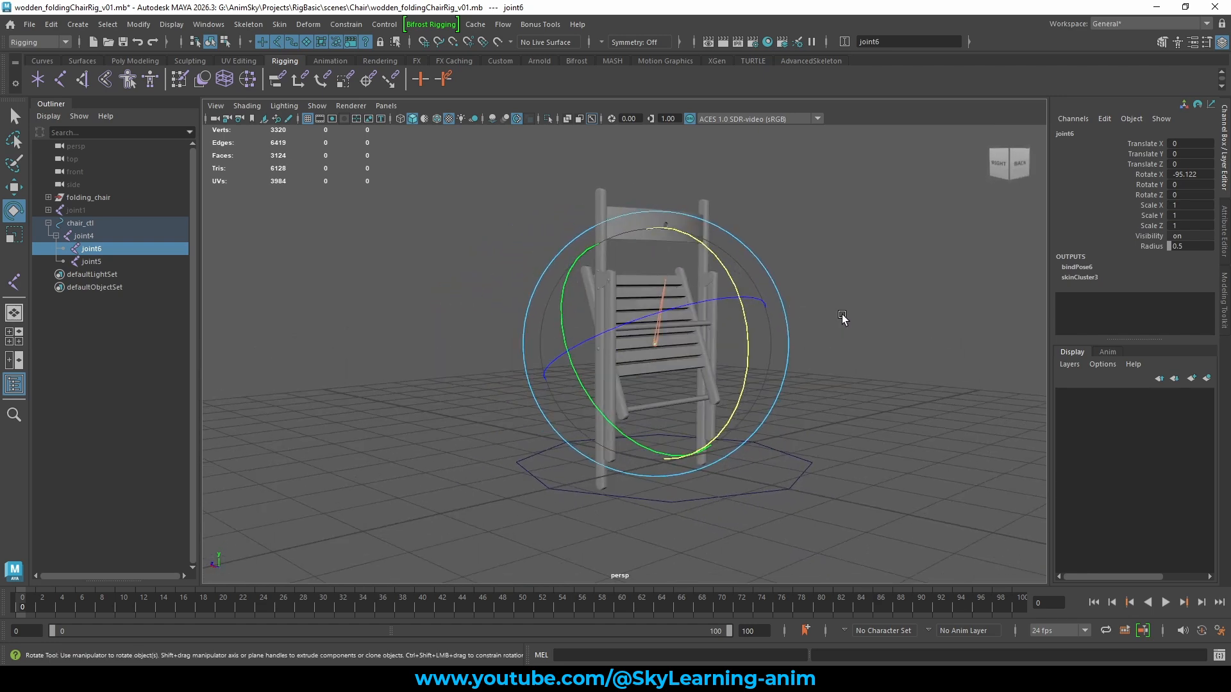
# Rotate joint6 back to about 1.25 degrees in X in the perspective view, keeping the frame and rear leg folded
pyautogui.moveTo(838, 312); pyautogui.dragTo(819, 128, button='middle')
pyautogui.keyDown('alt'); pyautogui.moveTo(805, 251); pyautogui.dragTo(818, 278); pyautogui.keyUp('alt')
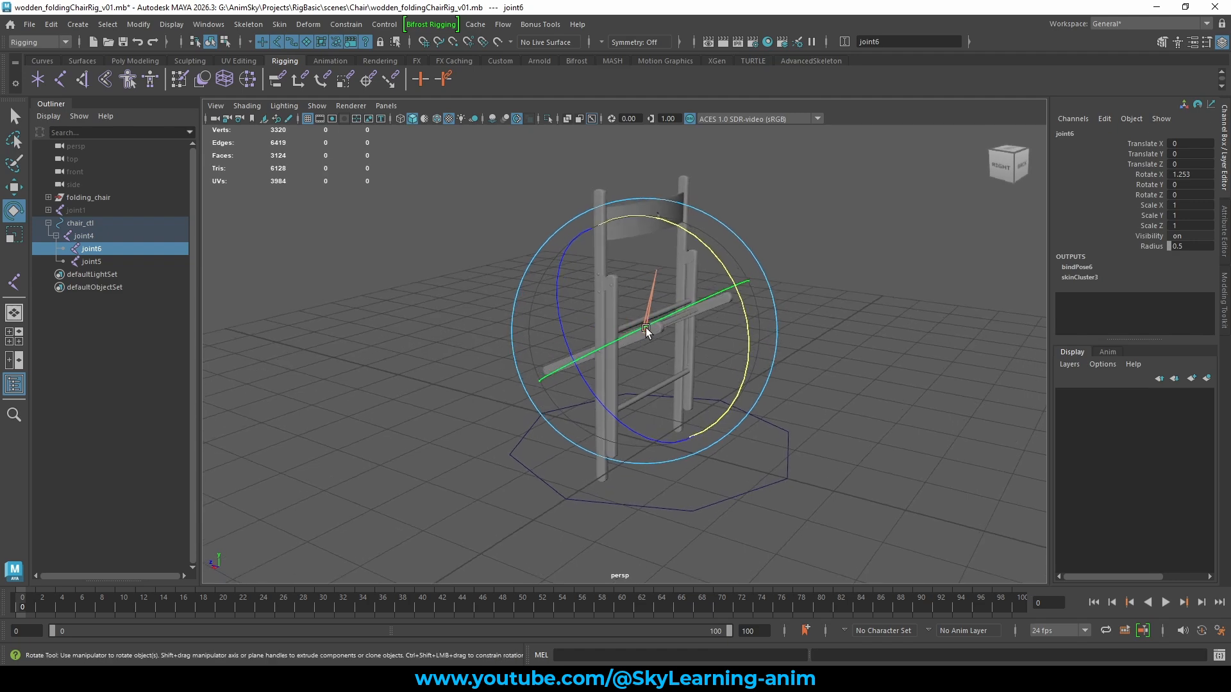
pyautogui.scroll(3, 645, 328)
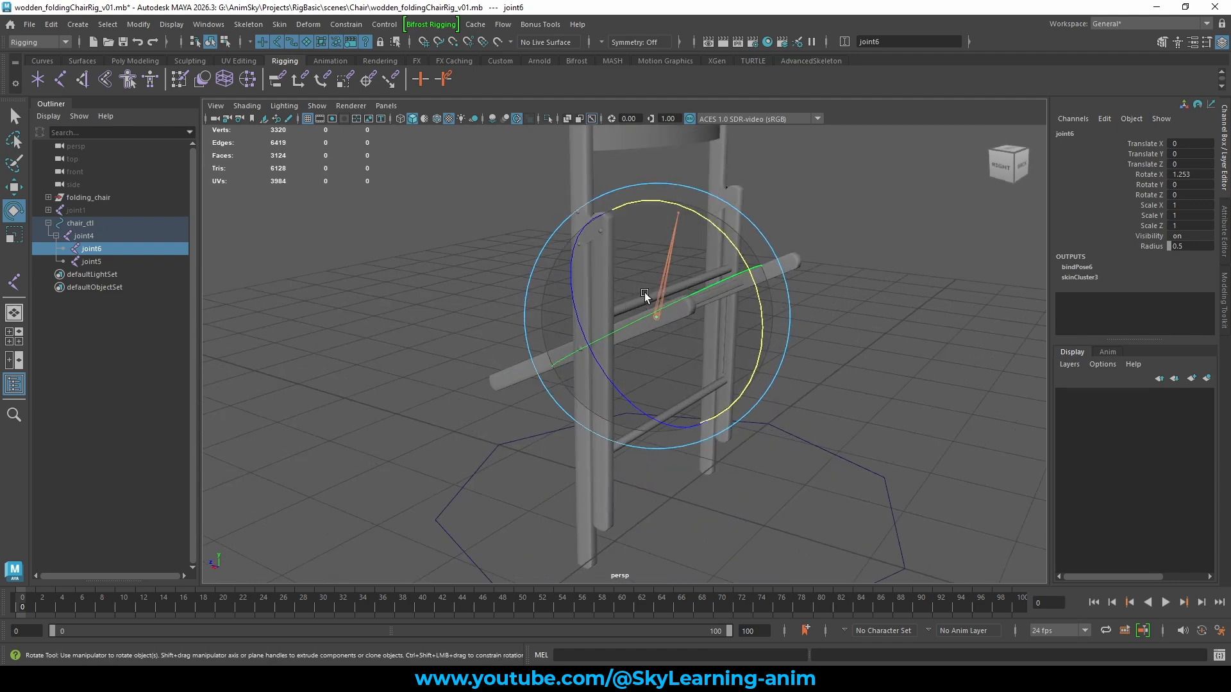
# Rotate joint6 to about -116.6 degrees in X in the side view so the seat folds in line with the upright frame, and deselect it
pyautogui.scroll(-3, 643, 296)
pyautogui.moveTo(791, 276); pyautogui.dragTo(806, 364, button='middle')
pyautogui.keyDown('alt'); pyautogui.moveTo(770, 349); pyautogui.dragTo(827, 268); pyautogui.keyUp('alt')
pyautogui.moveTo(827, 268); pyautogui.dragTo(836, 322, button='middle')
pyautogui.press('space')
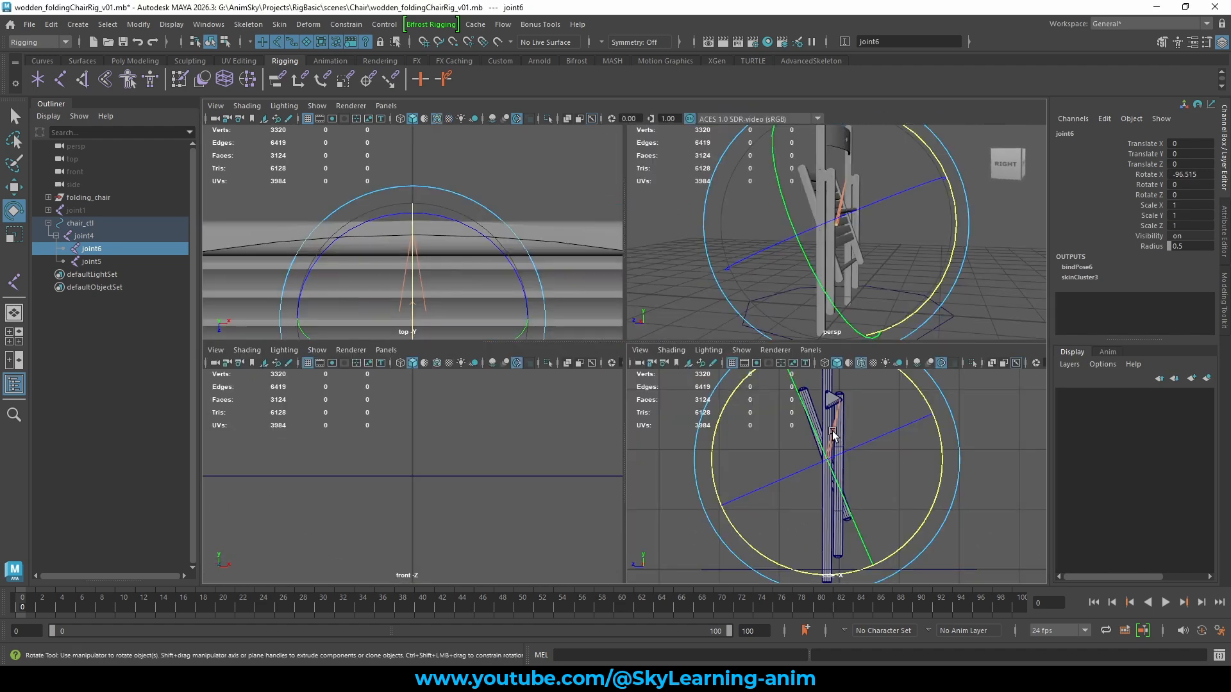
pyautogui.press('space')
pyautogui.moveTo(674, 229); pyautogui.dragTo(693, 255)
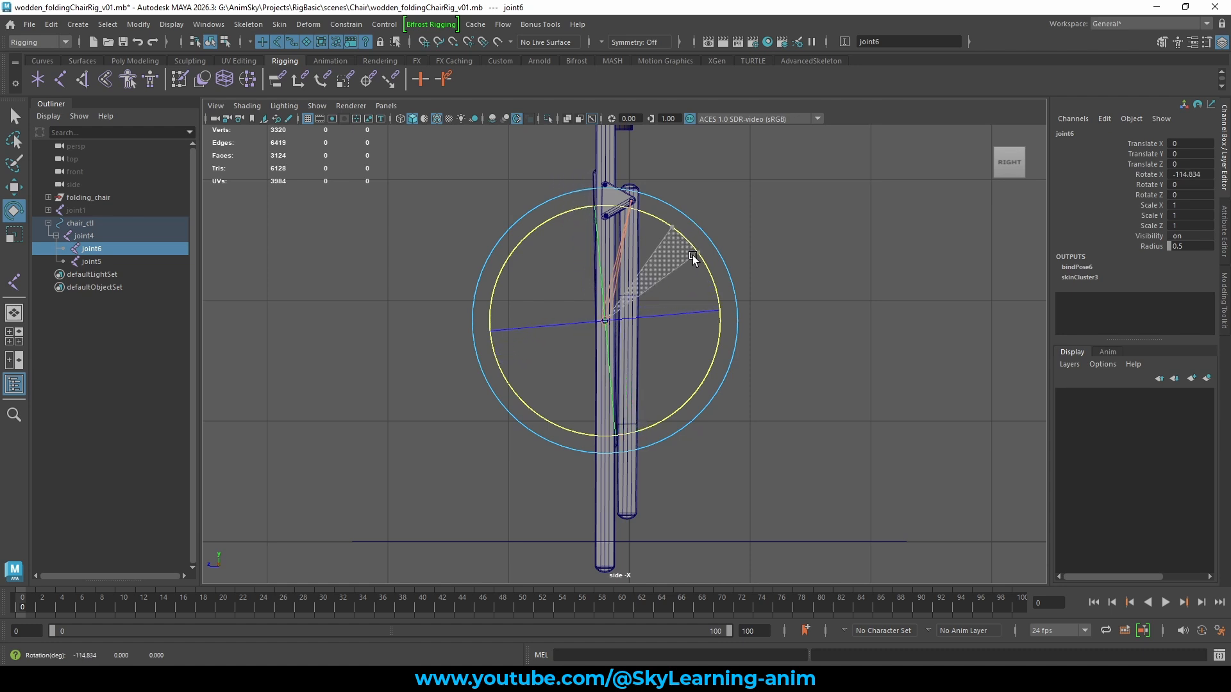
pyautogui.moveTo(692, 255); pyautogui.dragTo(695, 256)
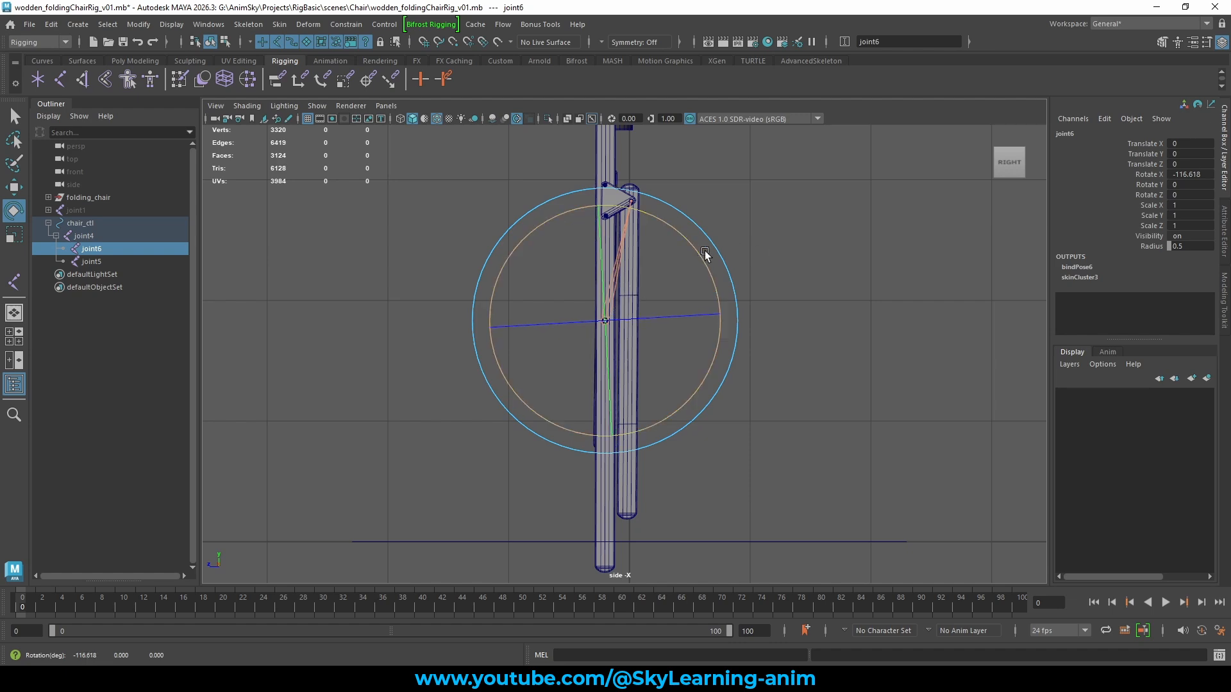
pyautogui.press('space')
pyautogui.press('space')
pyautogui.keyDown('alt'); pyautogui.moveTo(773, 257); pyautogui.dragTo(866, 263); pyautogui.keyUp('alt')
pyautogui.click(807, 252)
pyautogui.press('w')
pyautogui.scroll(-3, 807, 252)
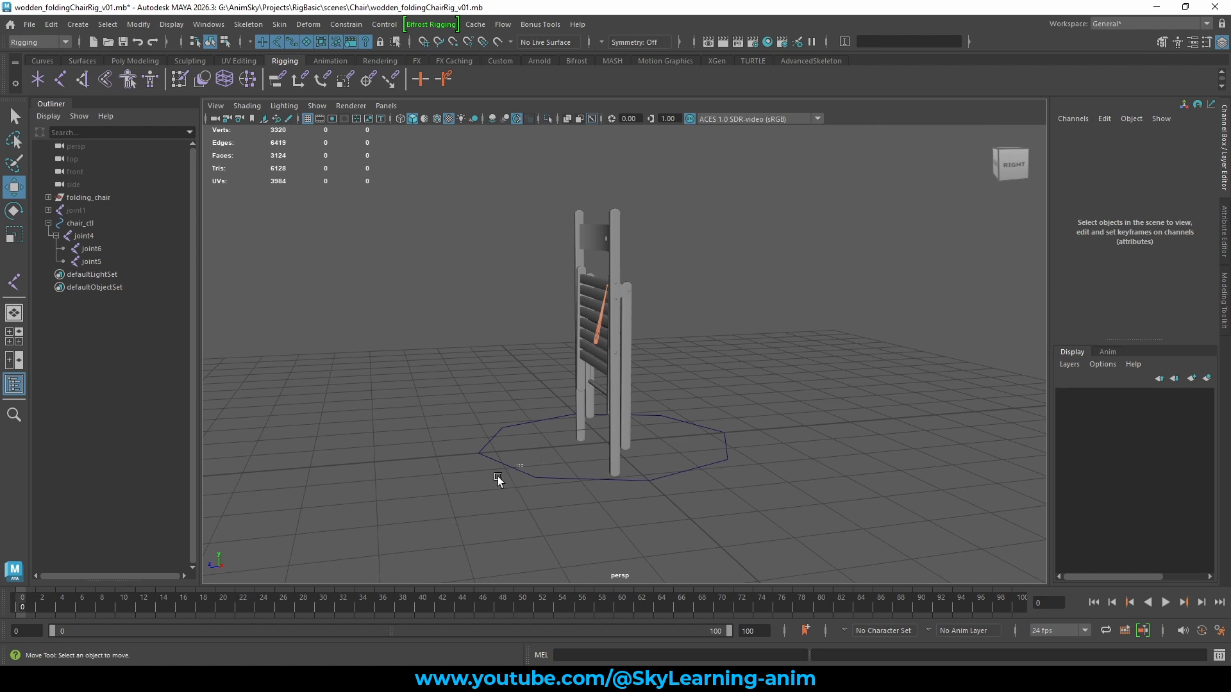
pyautogui.moveTo(498, 477); pyautogui.dragTo(442, 428)
# Check the Rotate X values of joint4, joint6 and joint5 in the folded pose
pyautogui.click(83, 236)
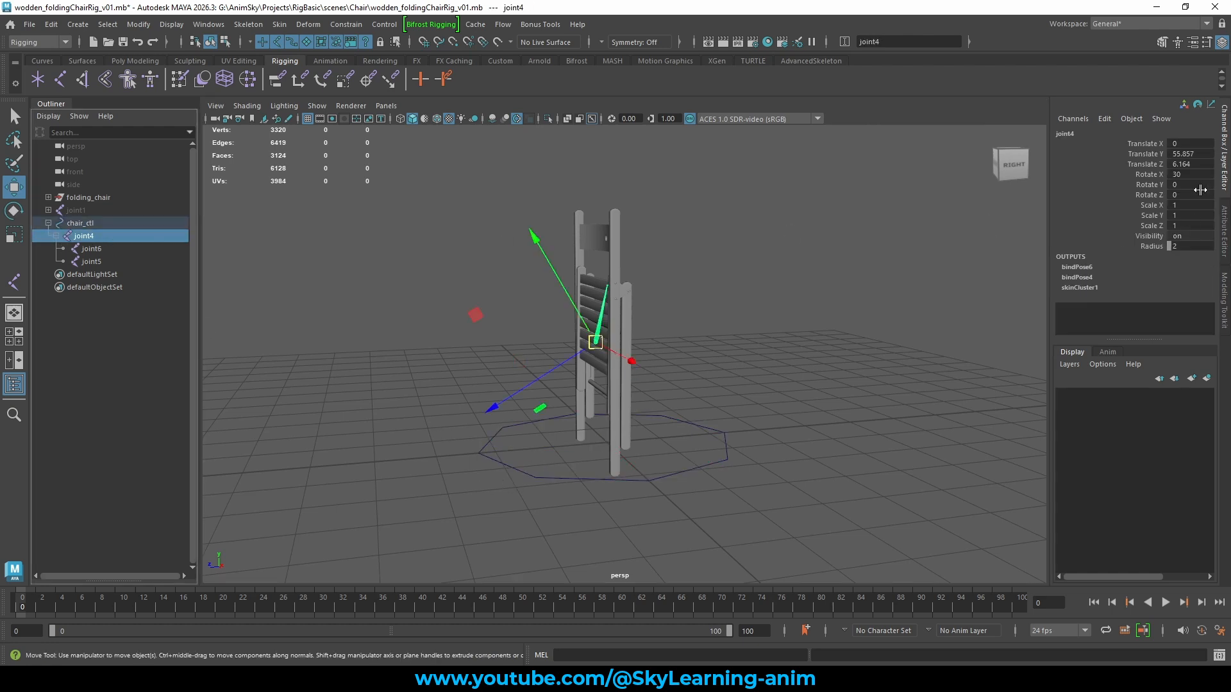
pyautogui.click(1147, 174)
pyautogui.press('e')
pyautogui.click(89, 248)
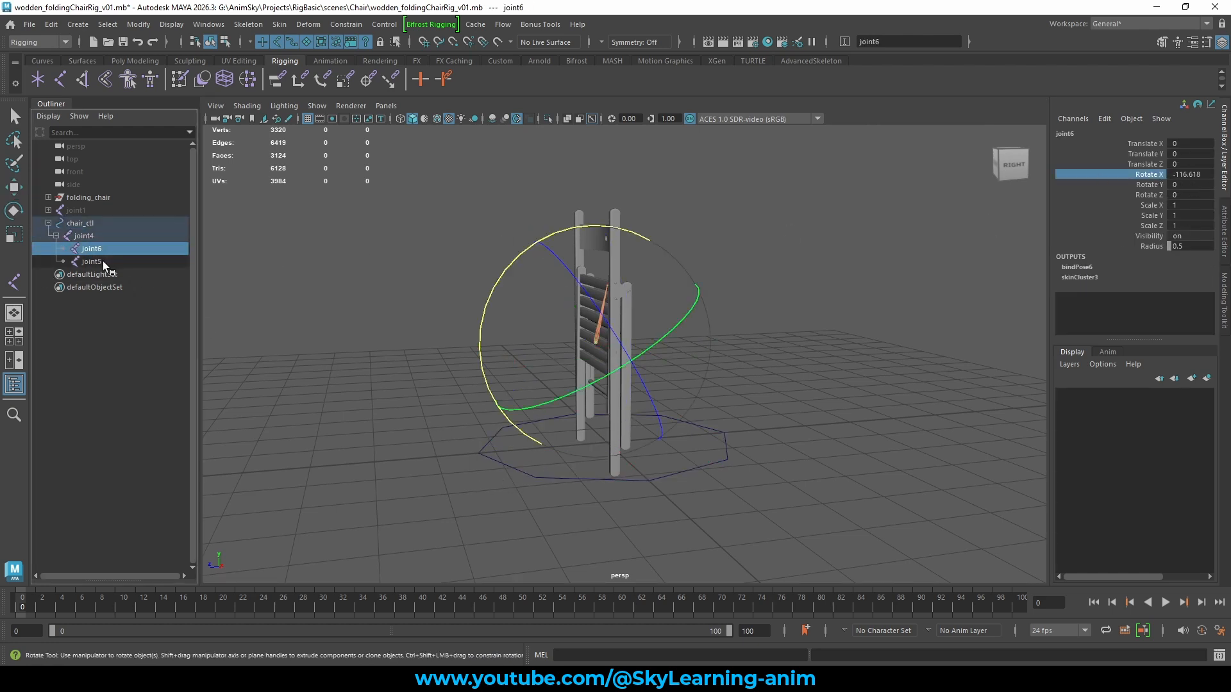
pyautogui.click(102, 260)
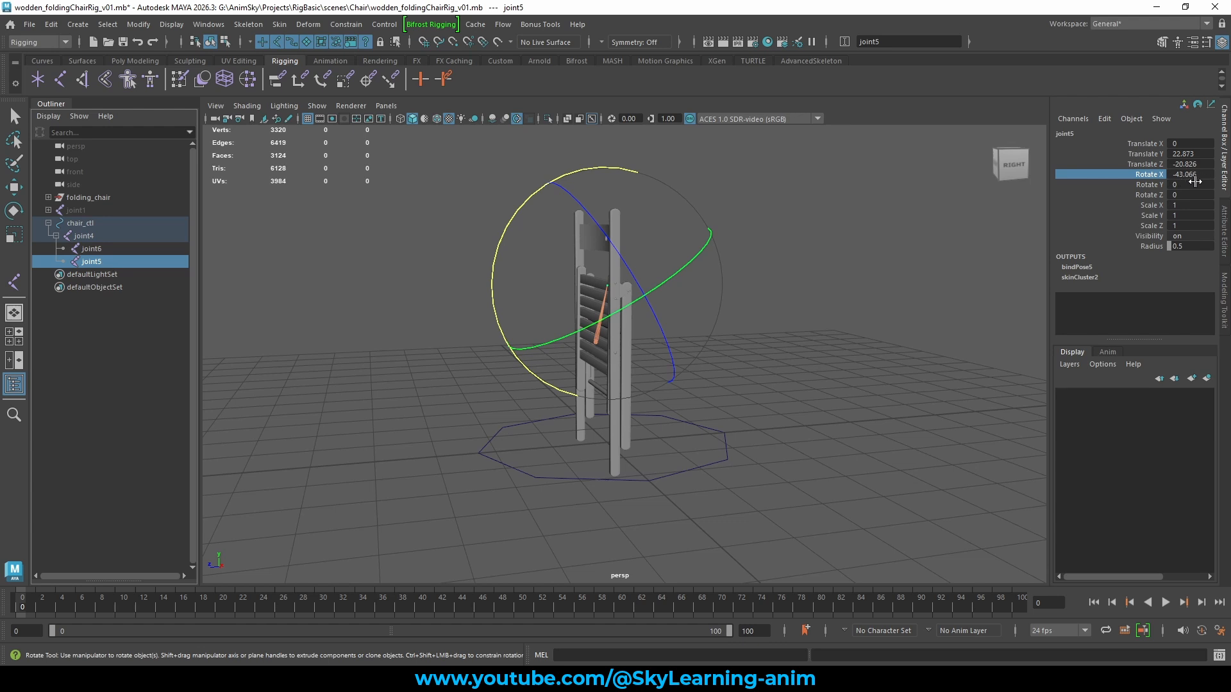
pyautogui.keyDown('shift'); pyautogui.click(84, 237); pyautogui.keyUp('shift')
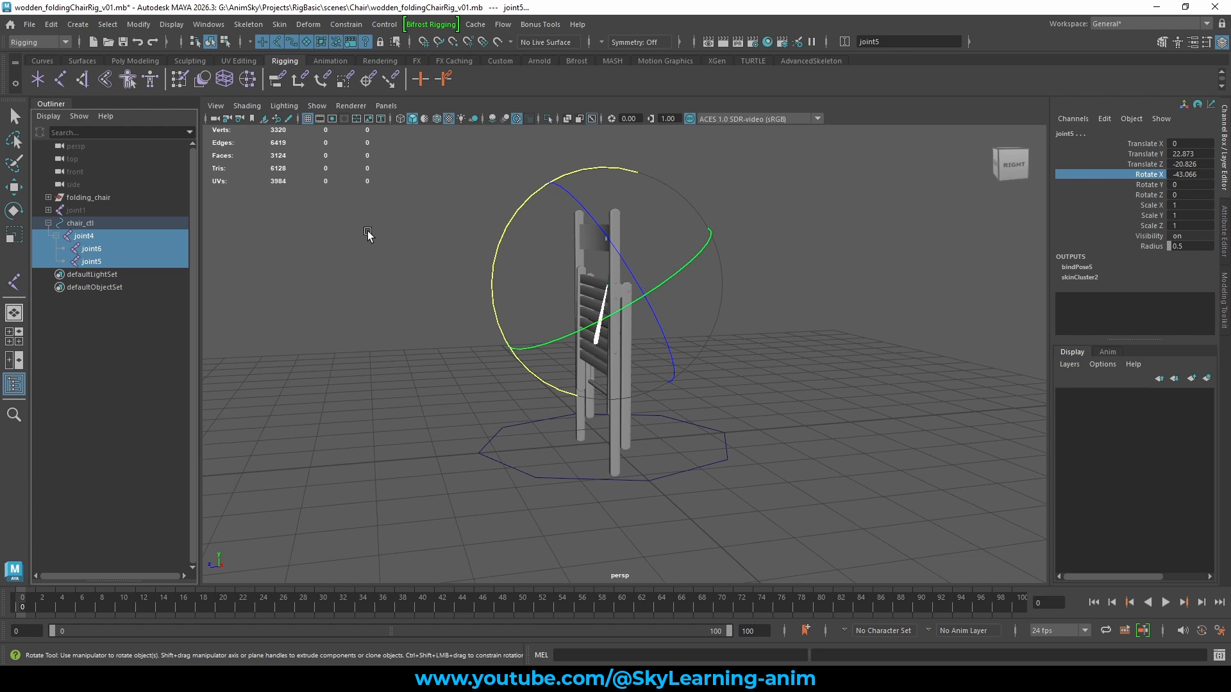
pyautogui.press('w')
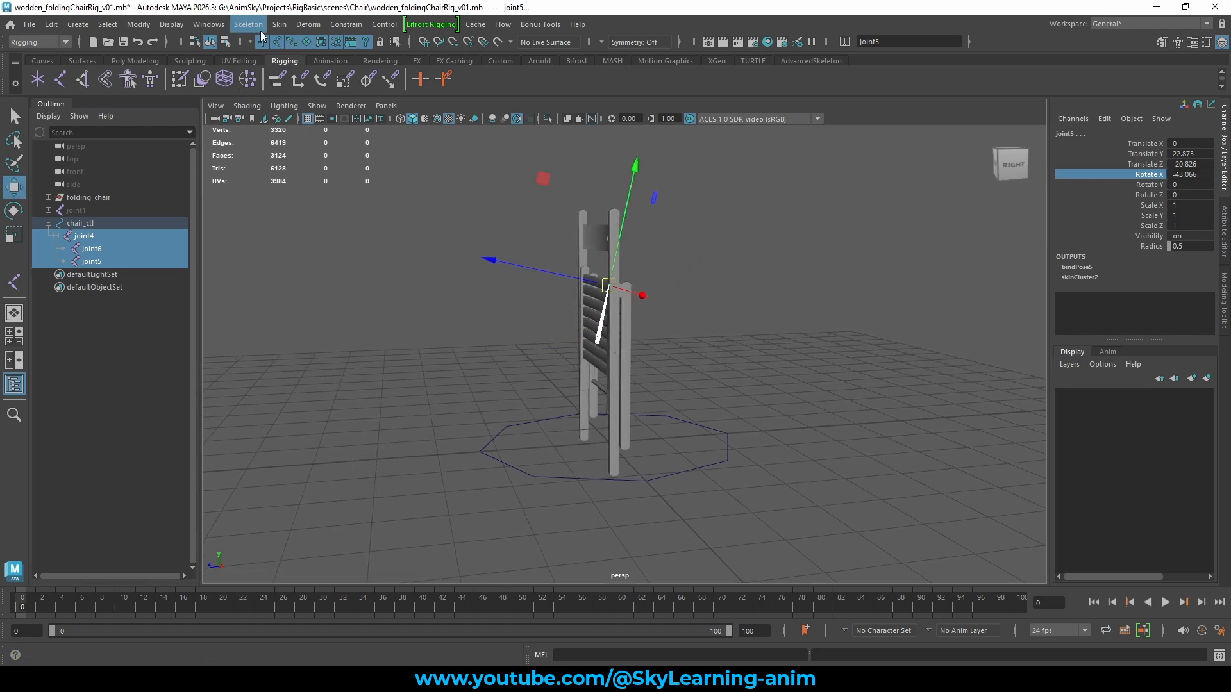
pyautogui.click(321, 231)
# Switch to the Animation toolset and open the Set Driven Key window beside the chair
pyautogui.click(53, 43)
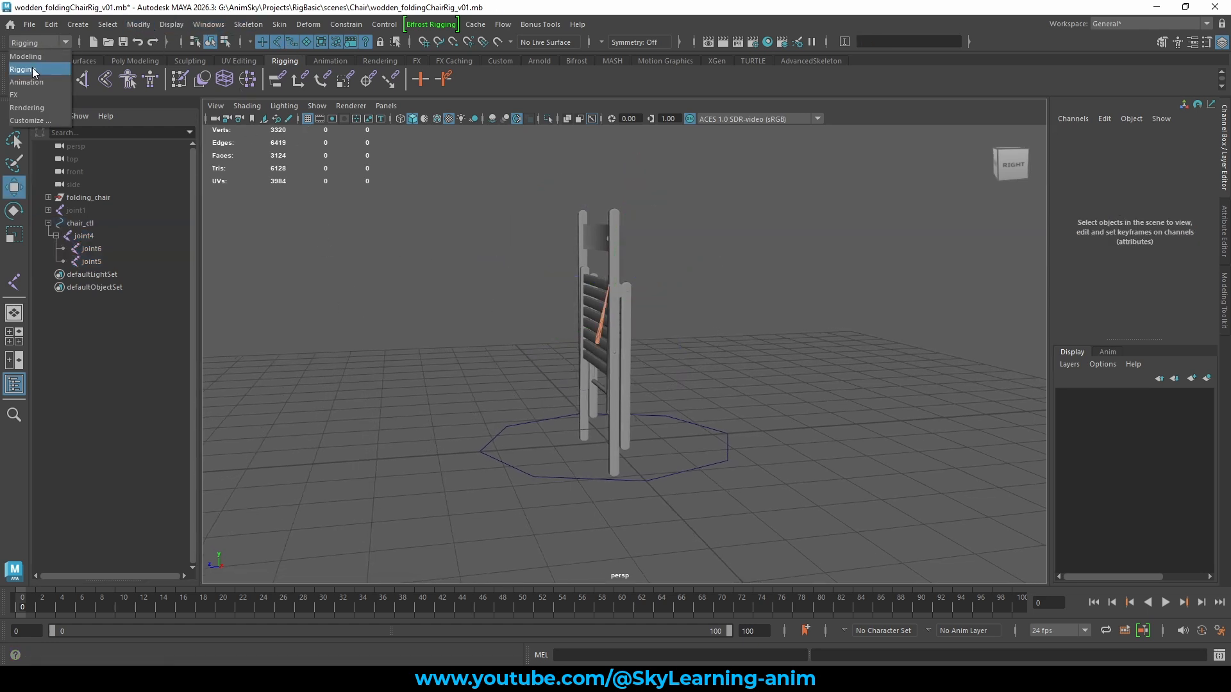
pyautogui.click(31, 83)
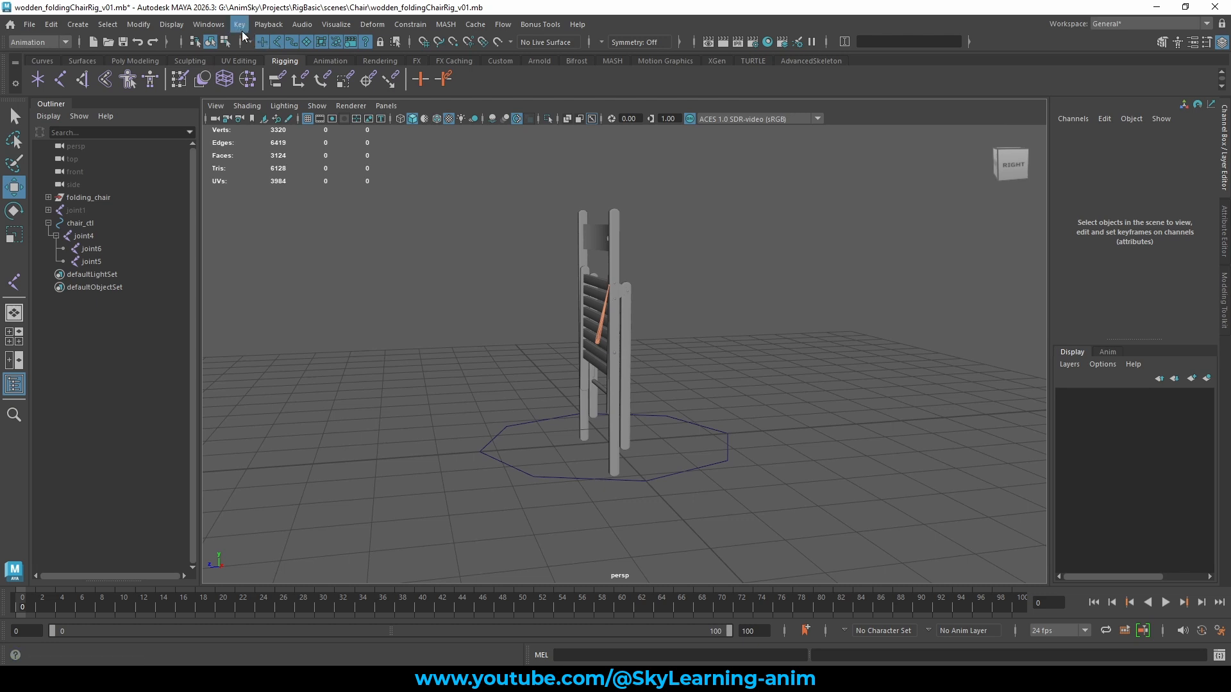
pyautogui.click(241, 28)
pyautogui.moveTo(292, 139)
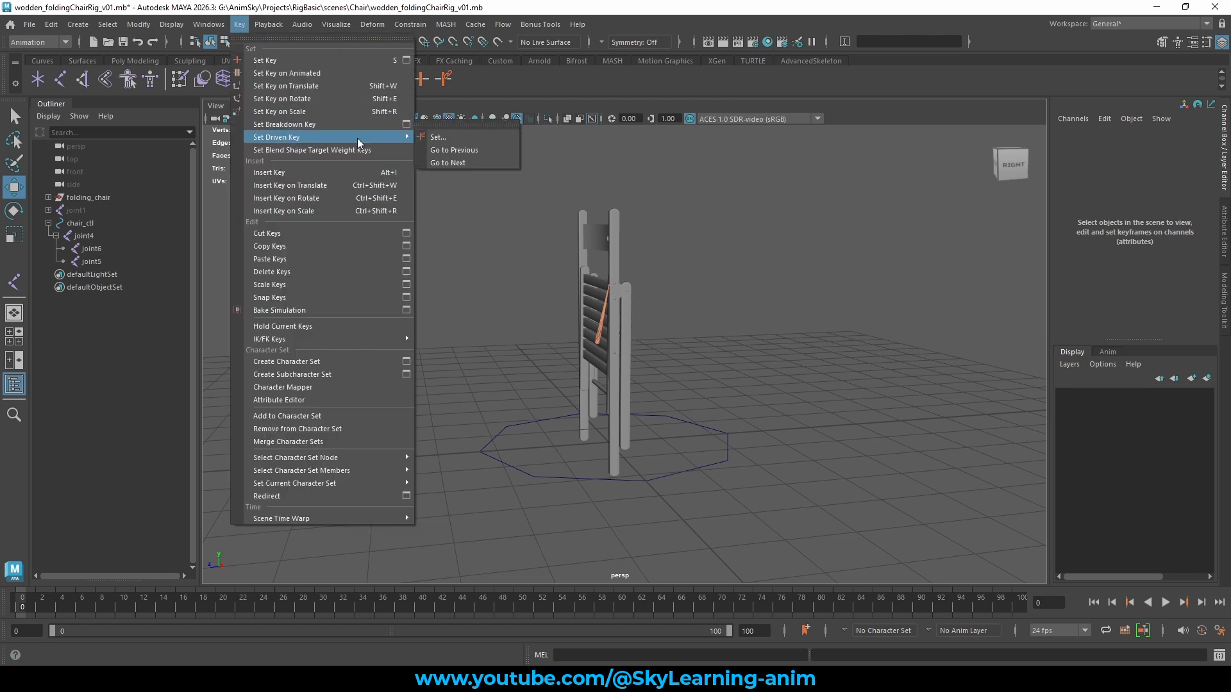
pyautogui.click(470, 138)
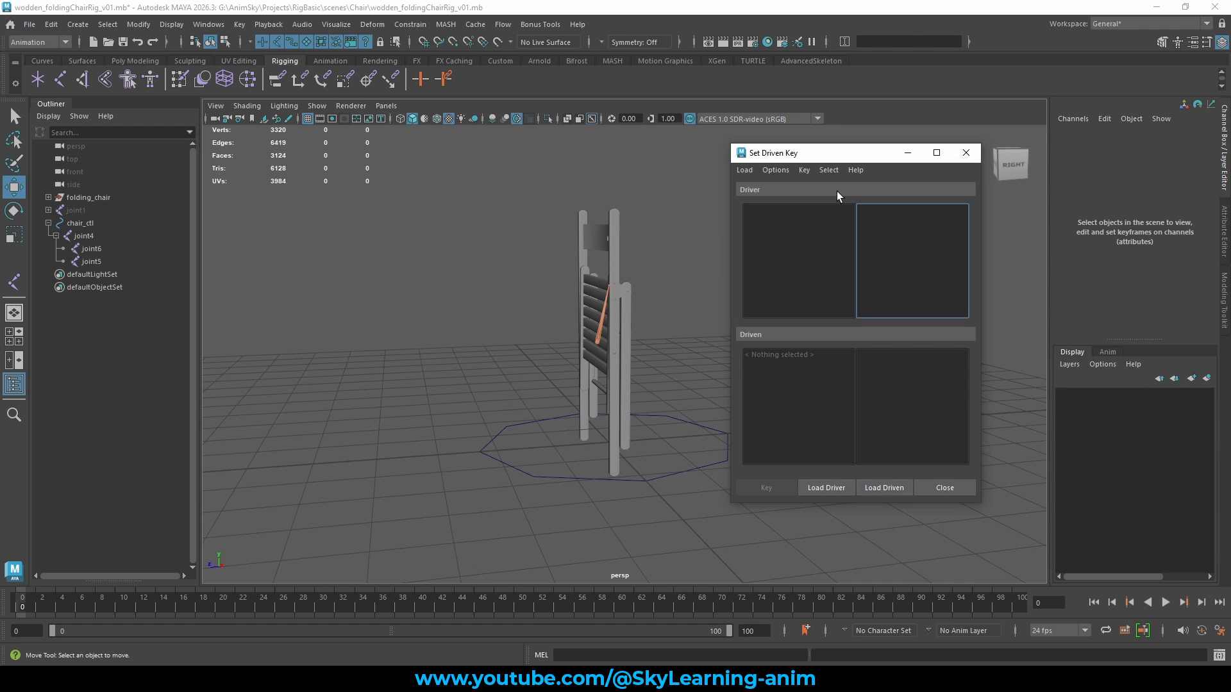
pyautogui.moveTo(792, 158); pyautogui.dragTo(788, 159)
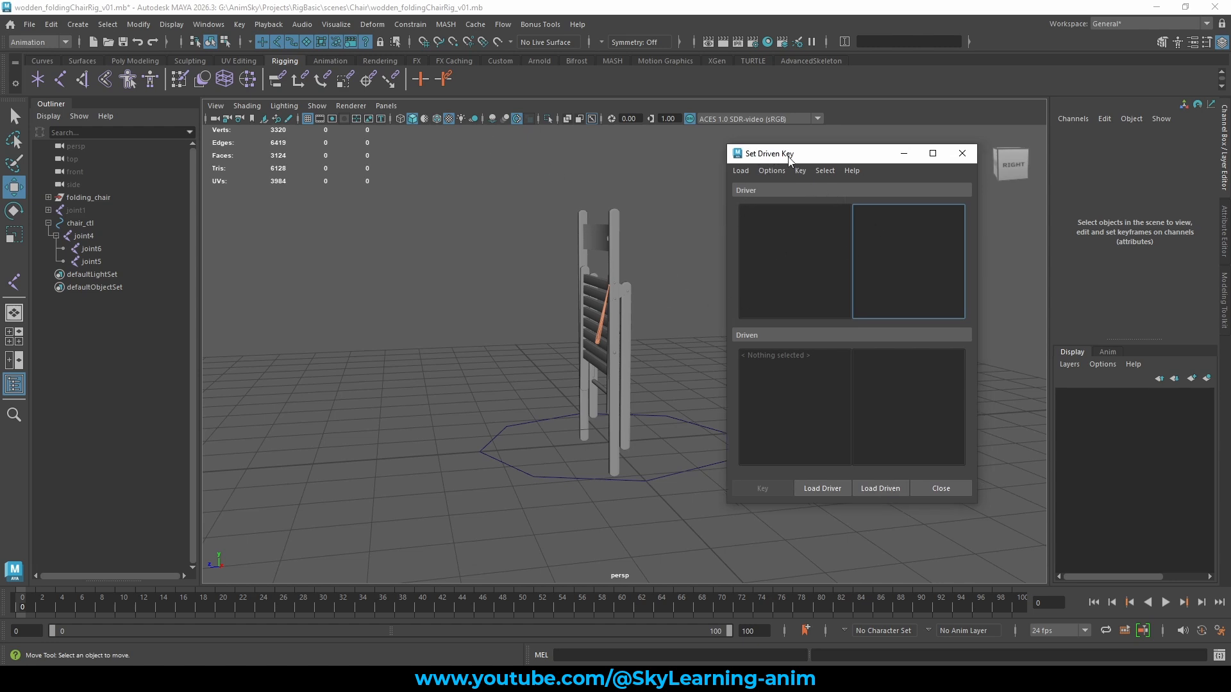
# Load chair_ctl as the driver and joint4, joint6 and joint5 as driven objects, with Rotate X as the driven attribute
pyautogui.click(84, 224)
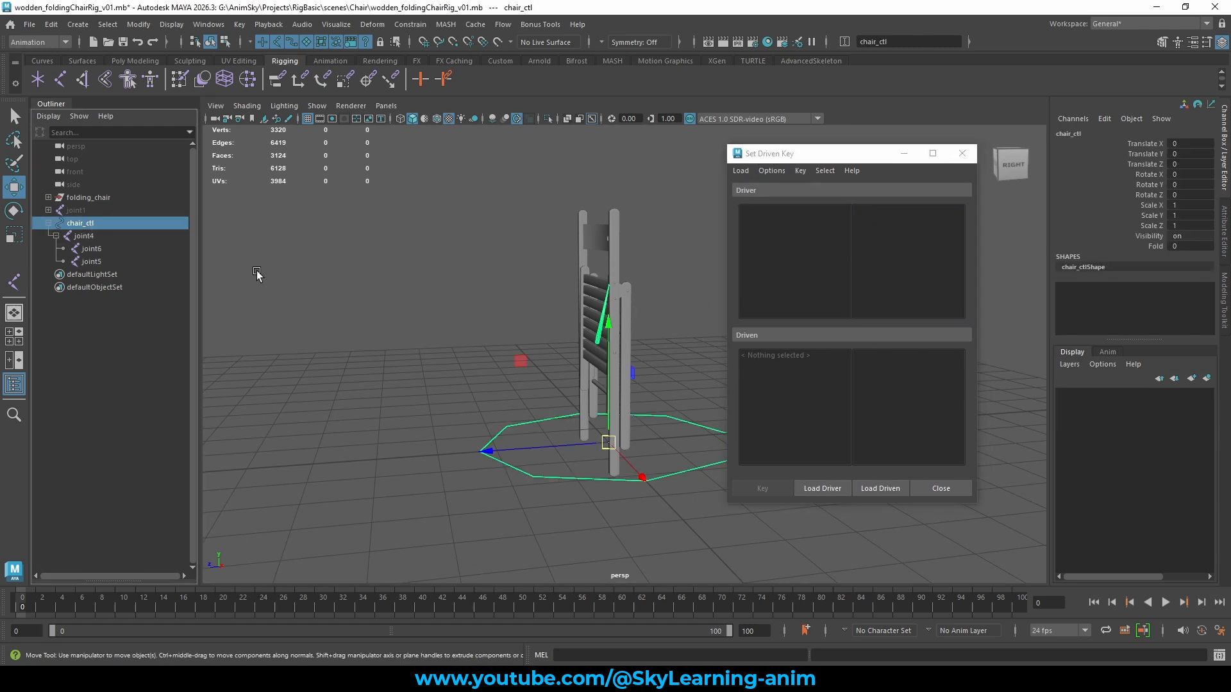
pyautogui.click(830, 488)
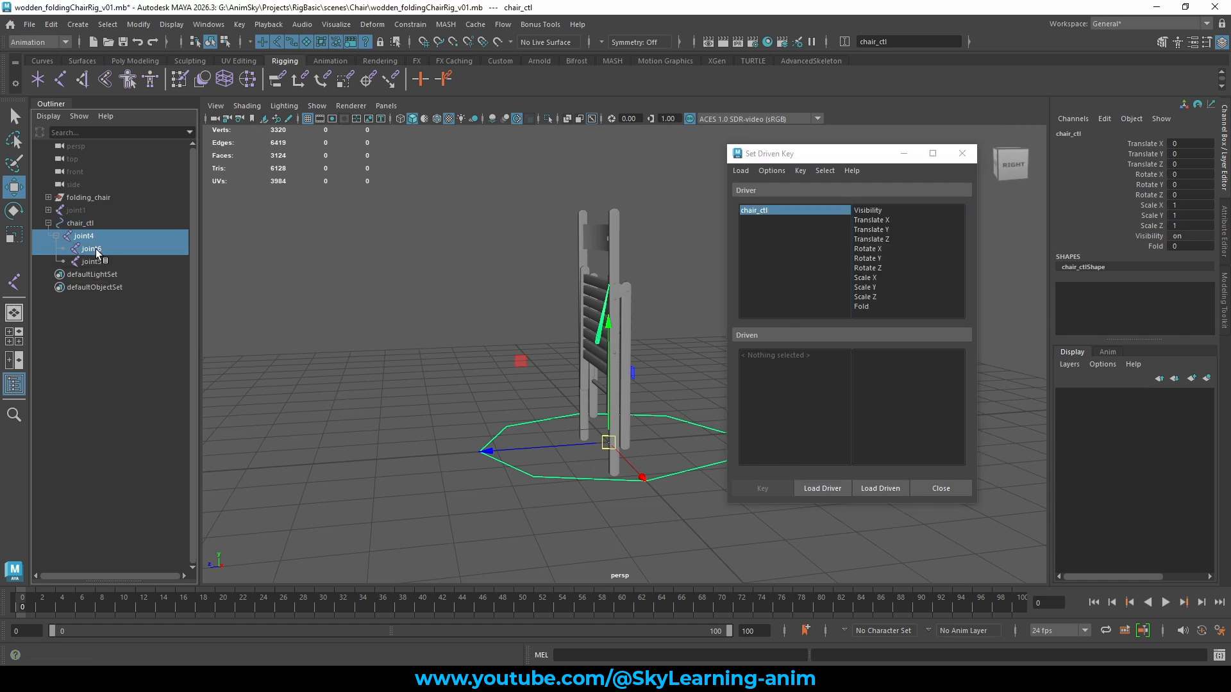
pyautogui.moveTo(98, 259); pyautogui.dragTo(93, 237)
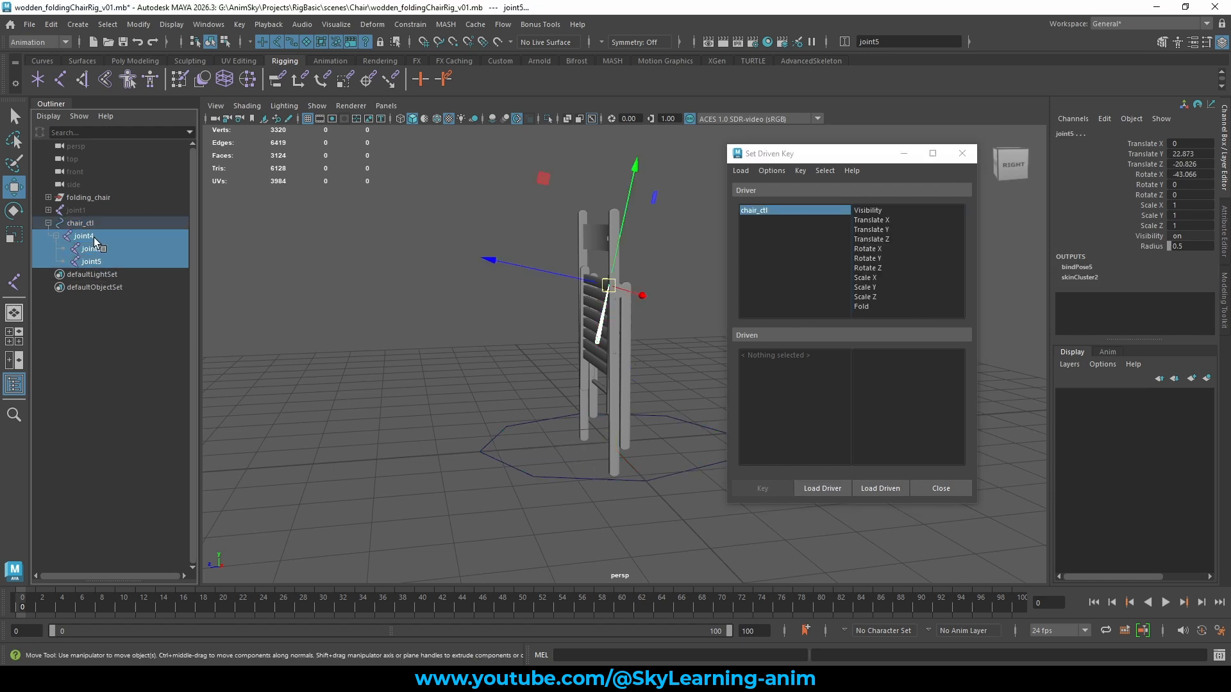
pyautogui.click(886, 490)
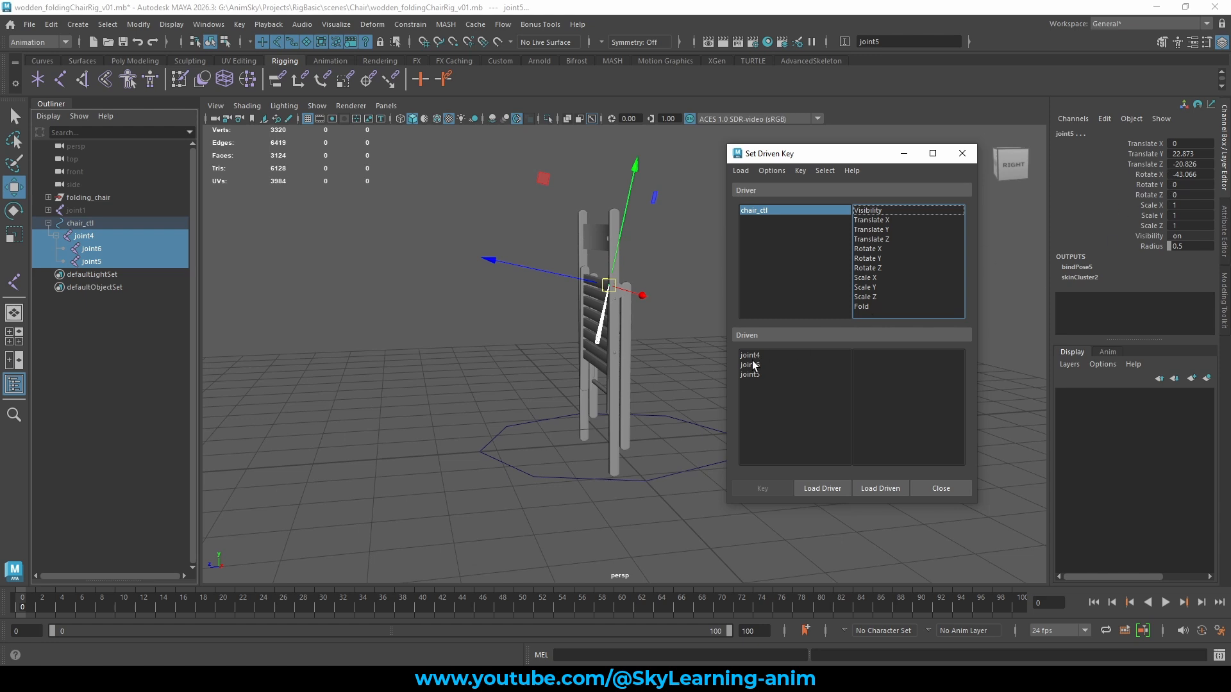
pyautogui.moveTo(753, 355); pyautogui.dragTo(753, 374)
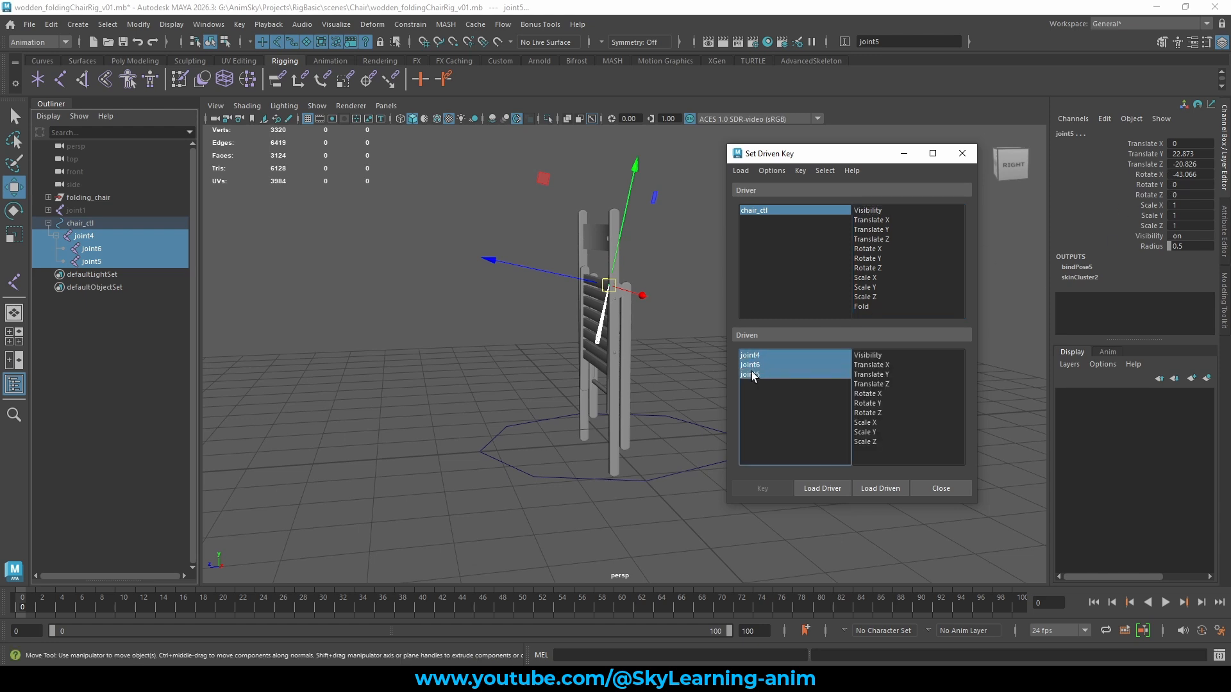
pyautogui.click(882, 394)
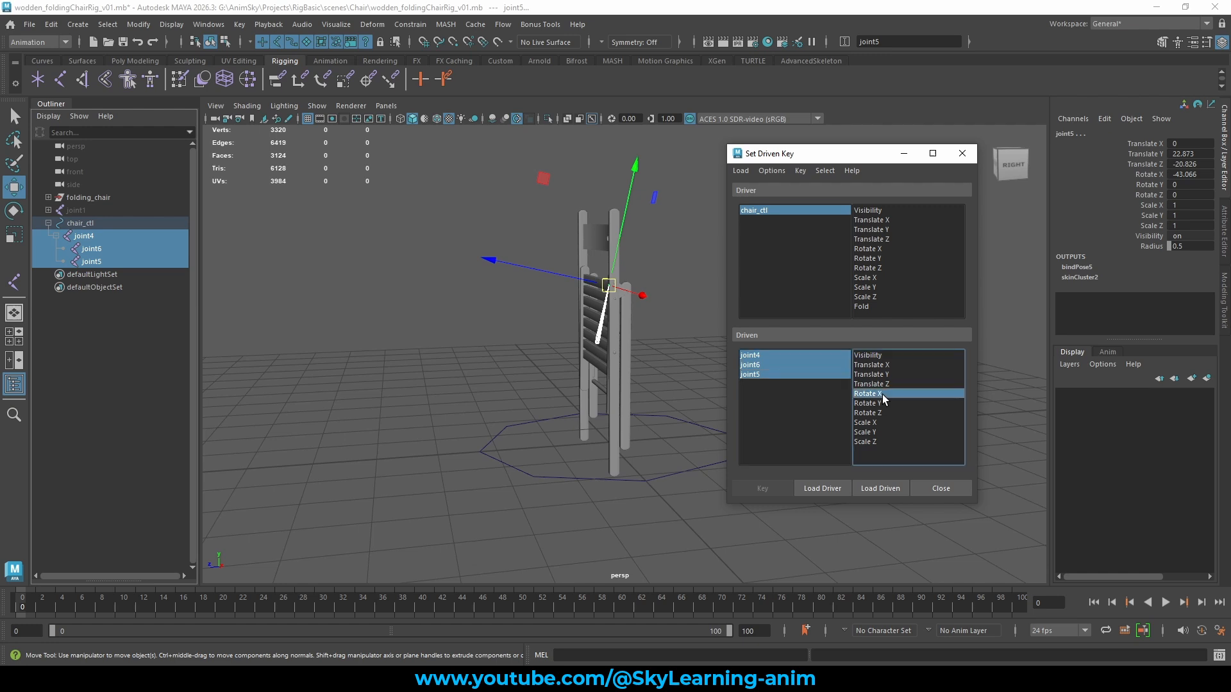
# Set the Fold attribute of chair_ctl to 10
pyautogui.click(761, 214)
pyautogui.click(1155, 247)
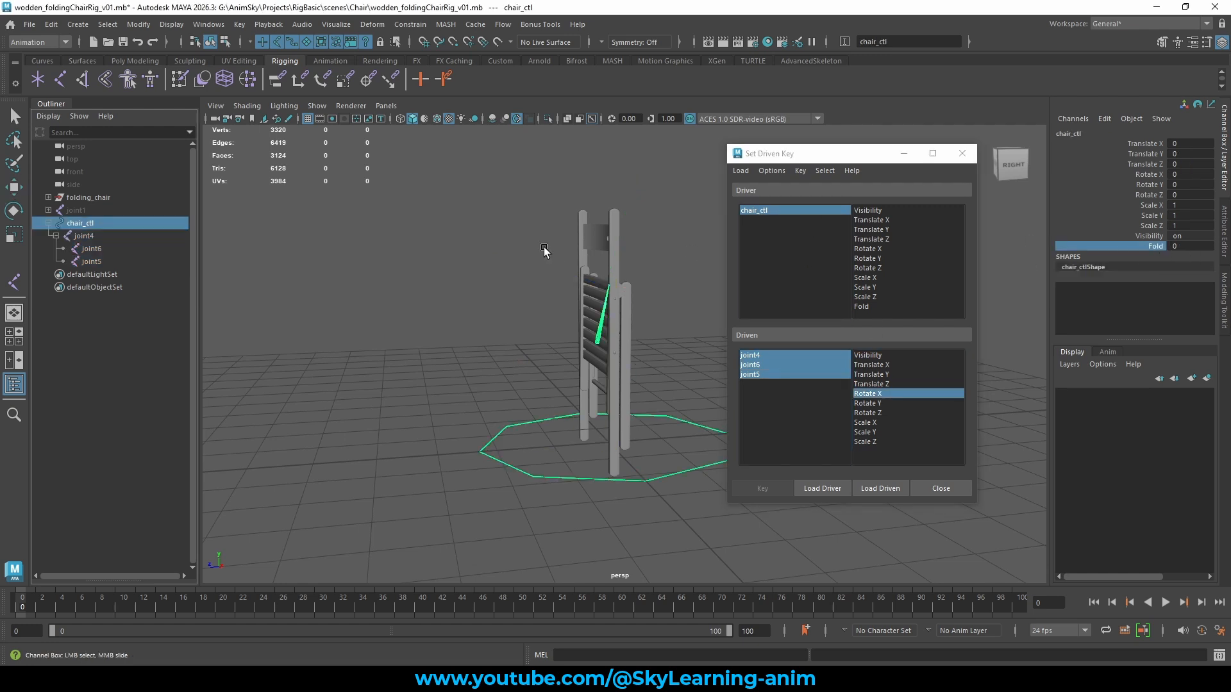
pyautogui.moveTo(440, 240); pyautogui.dragTo(1096, 237, button='middle')
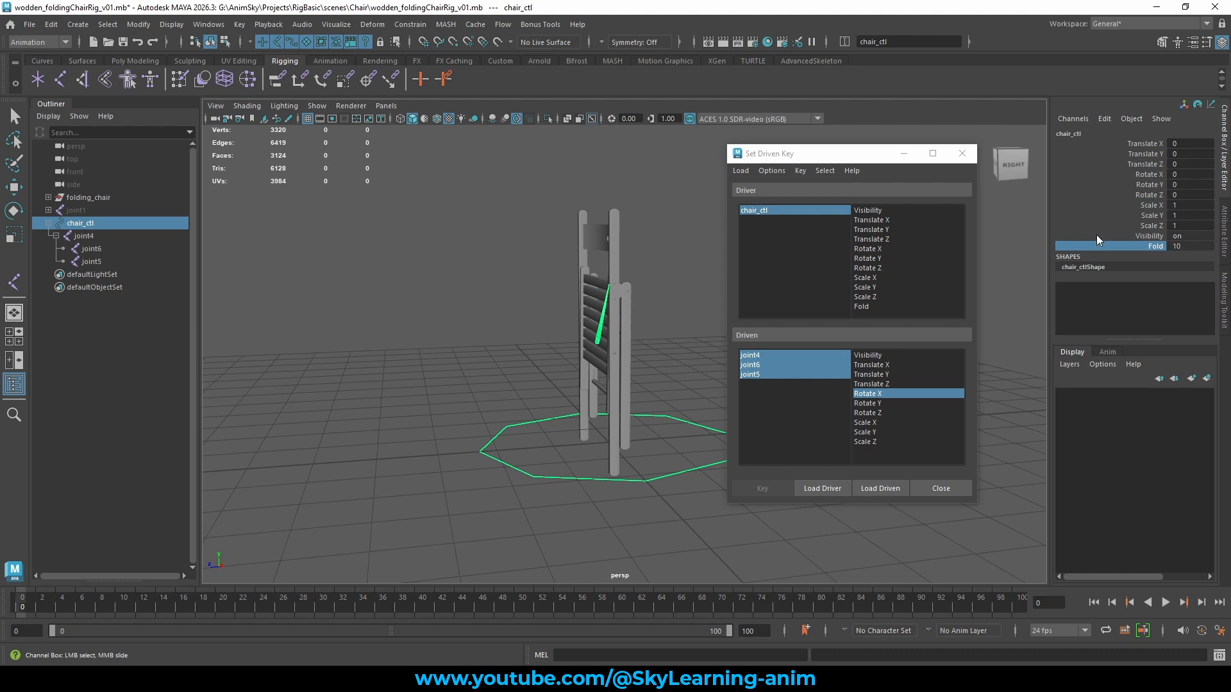
# Key Rotate X of joint4, joint6 and joint5 in the folded pose against the Fold attribute of chair_ctl
pyautogui.moveTo(756, 355); pyautogui.dragTo(751, 373)
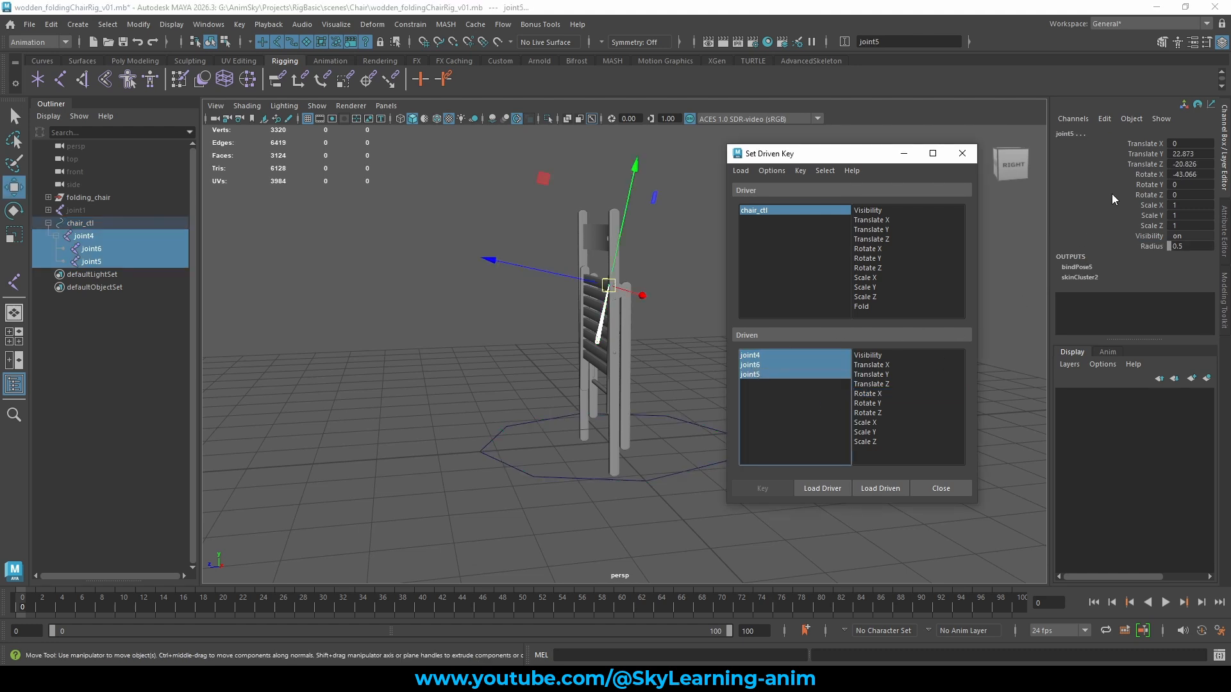
pyautogui.click(757, 210)
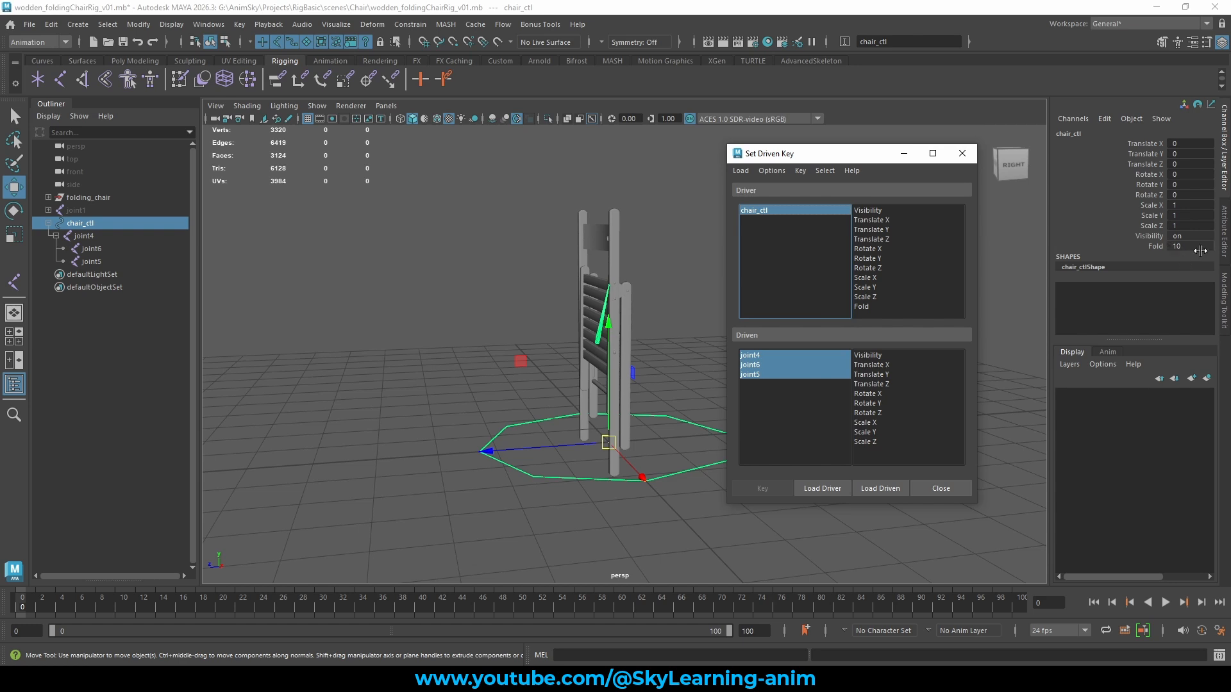
pyautogui.moveTo(750, 352); pyautogui.dragTo(753, 373)
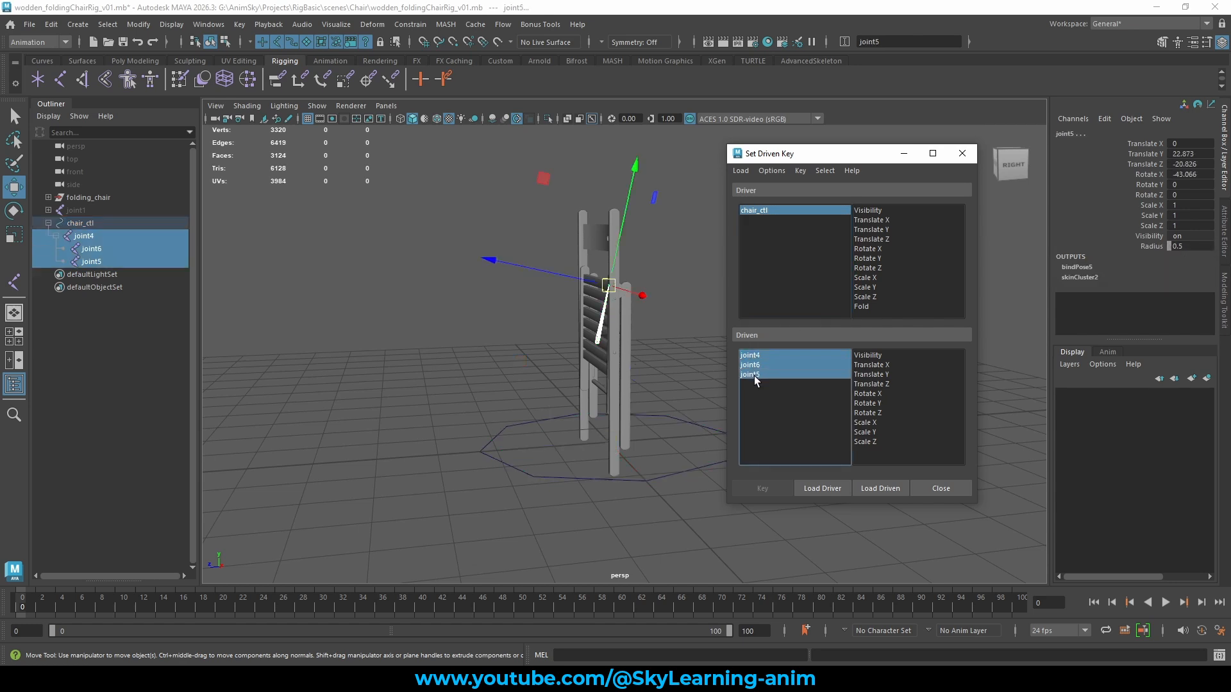
pyautogui.click(863, 307)
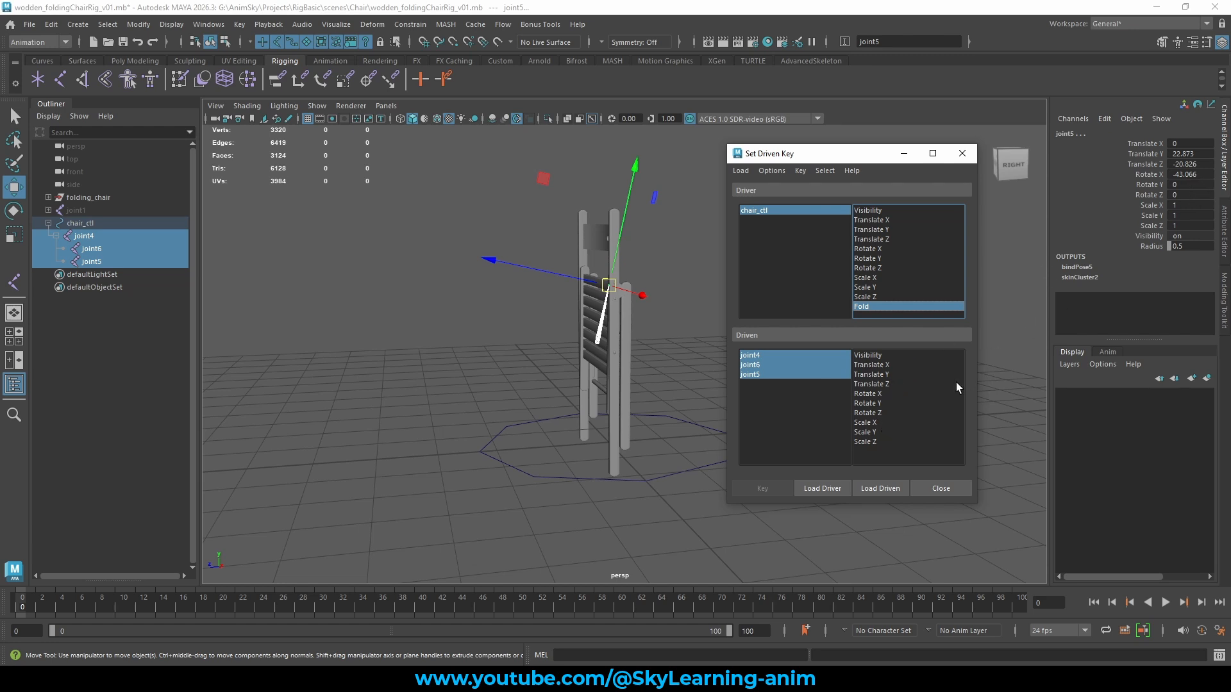
pyautogui.click(878, 394)
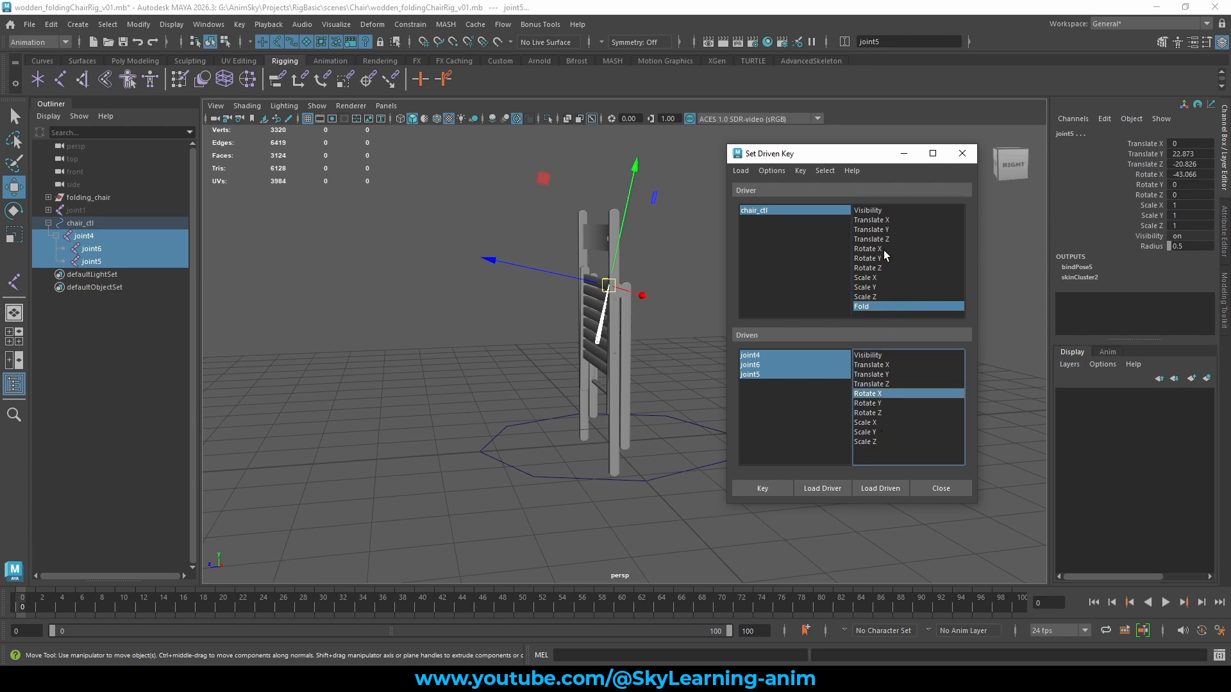
pyautogui.click(767, 490)
# Set the Fold attribute of chair_ctl back to 0
pyautogui.click(762, 210)
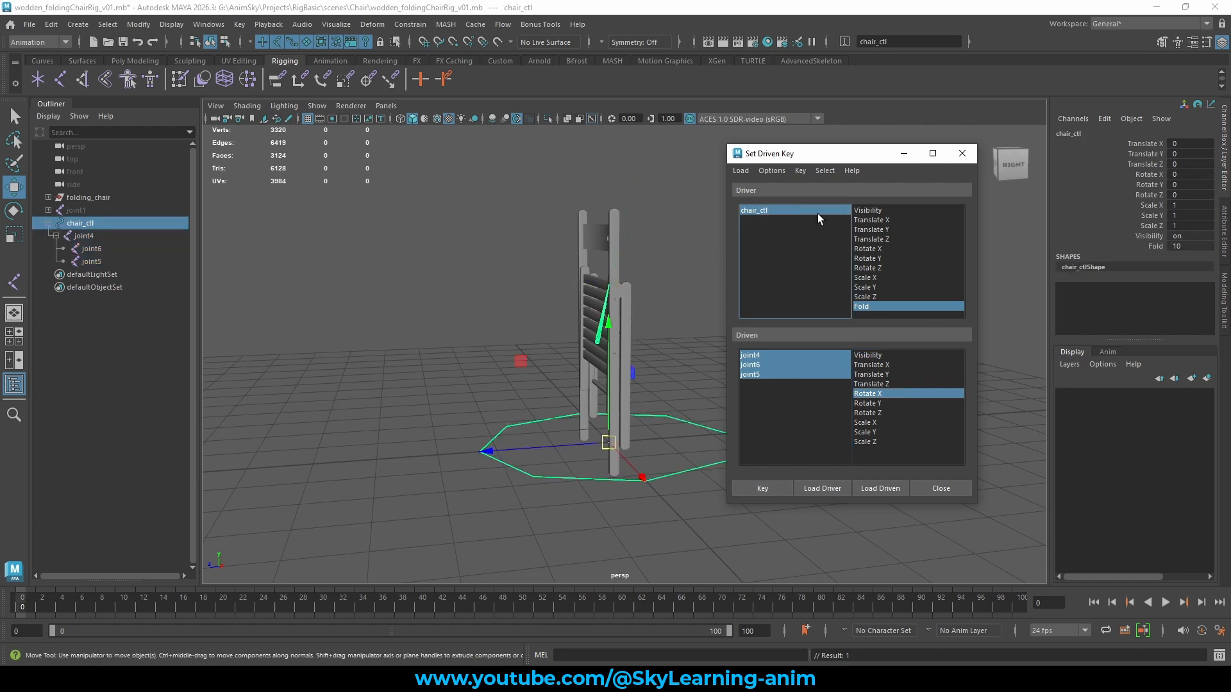
pyautogui.click(1148, 246)
pyautogui.moveTo(372, 256); pyautogui.dragTo(48, 271, button='middle')
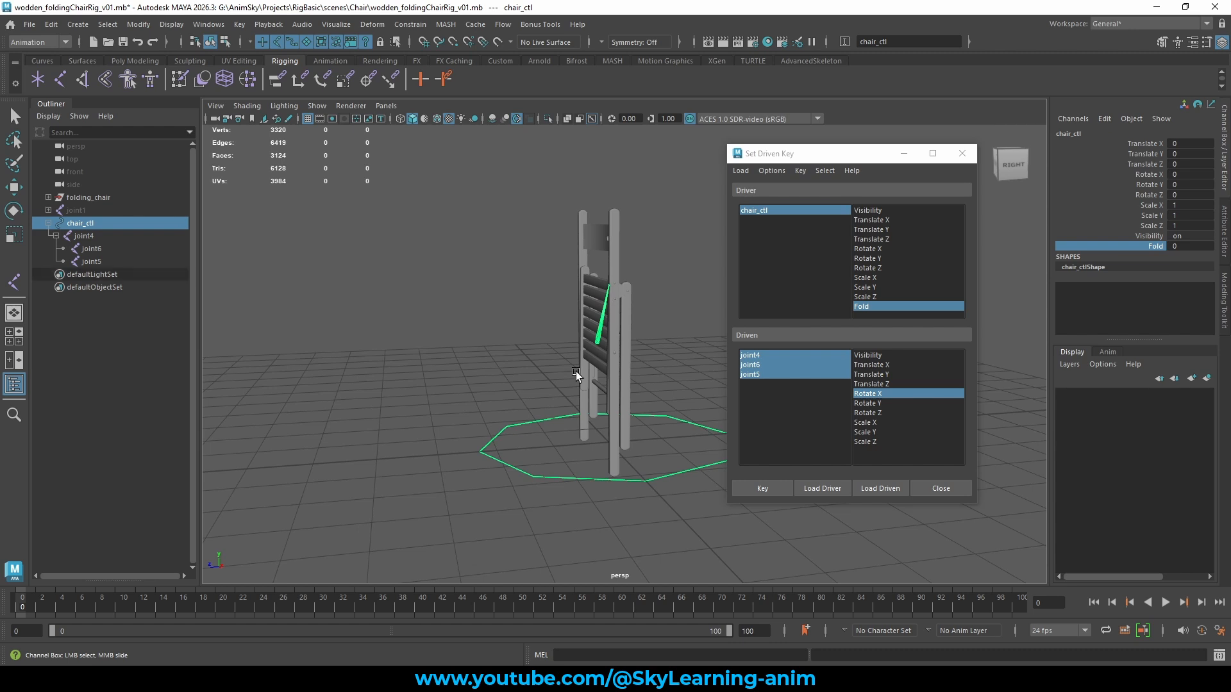
# Set Rotate X of joint4, joint6 and joint5 to 0 and key this open pose against the chair_ctl Fold attribute
pyautogui.moveTo(757, 355); pyautogui.dragTo(755, 375)
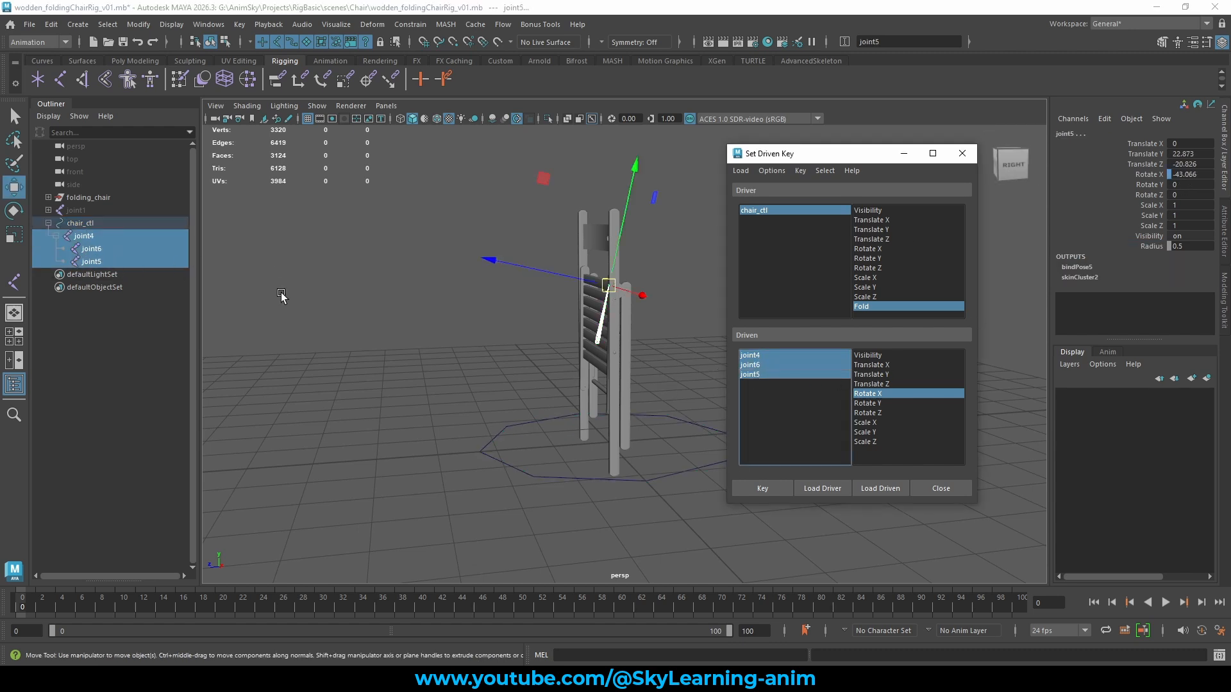
pyautogui.click(1187, 174)
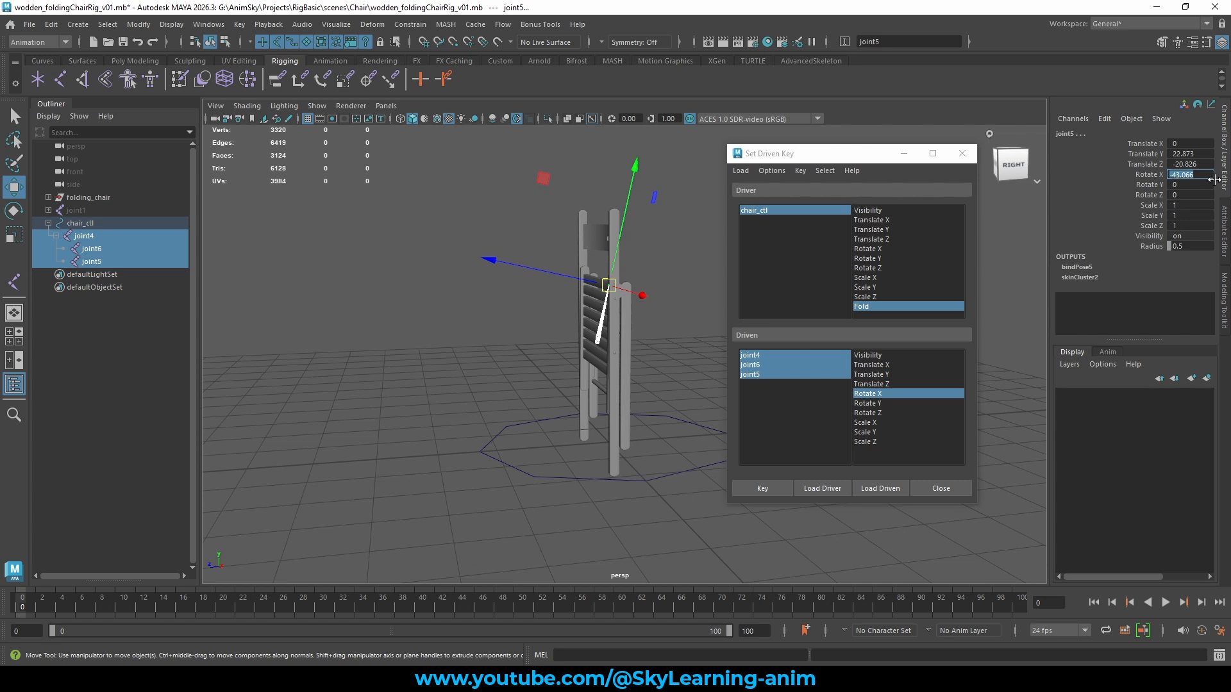
pyautogui.write('0')
pyautogui.press('Return')
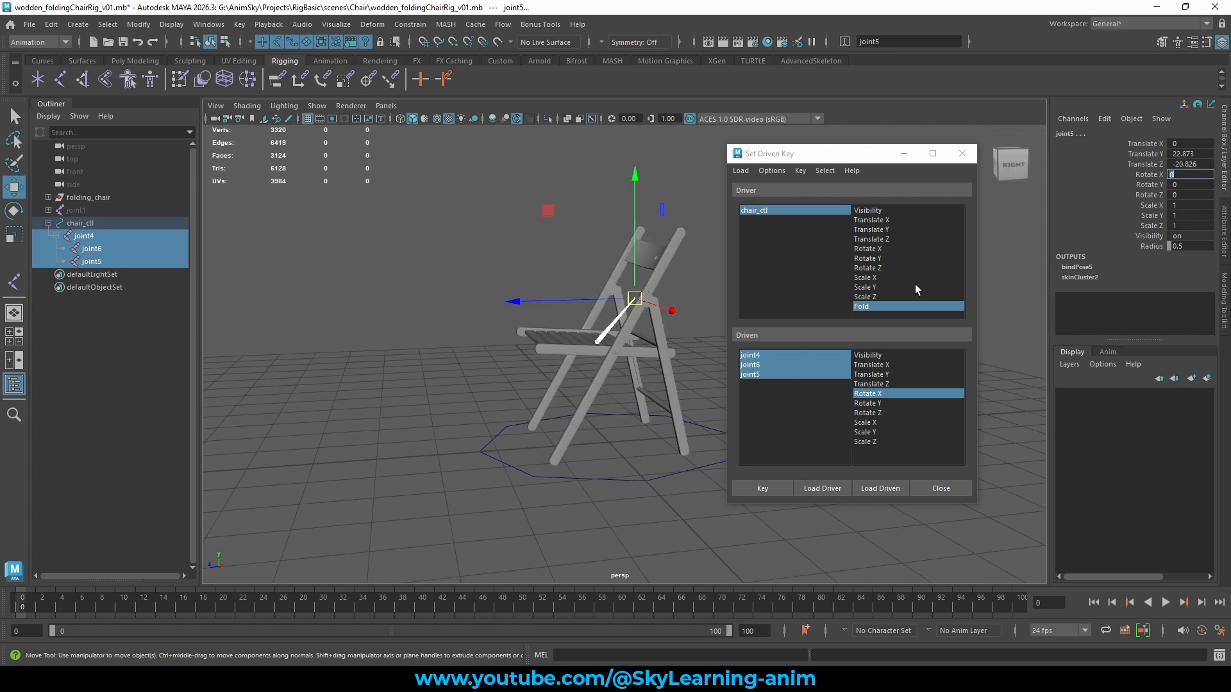
pyautogui.click(765, 487)
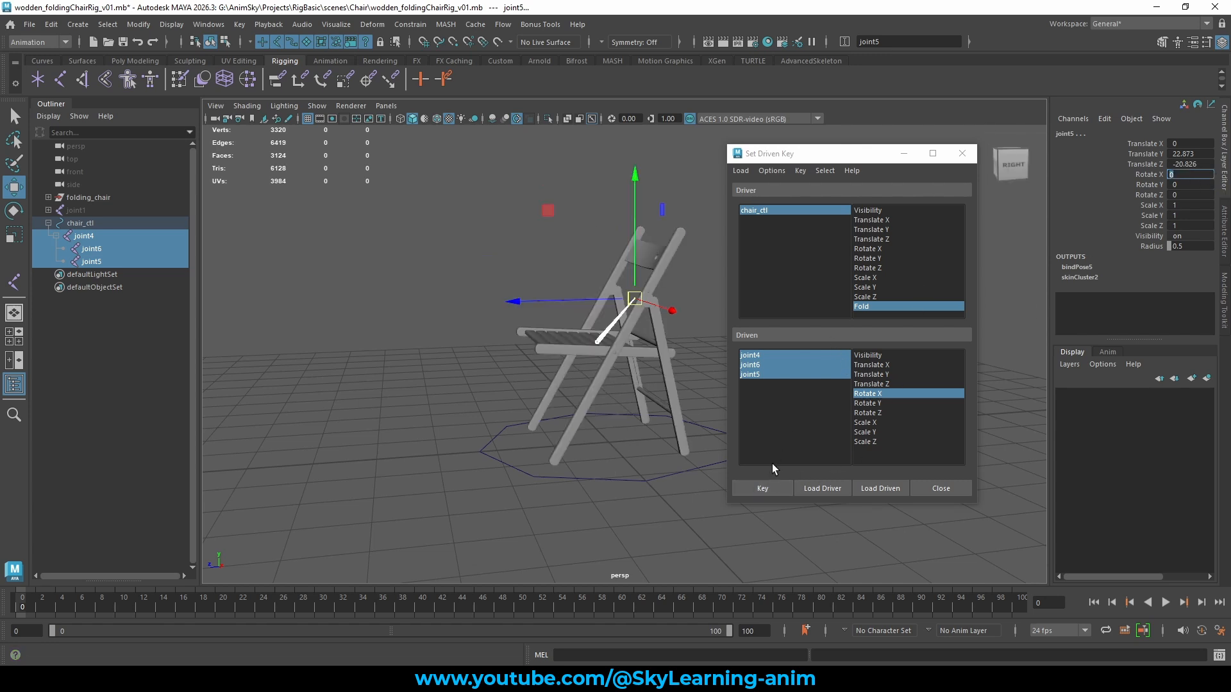
pyautogui.click(766, 487)
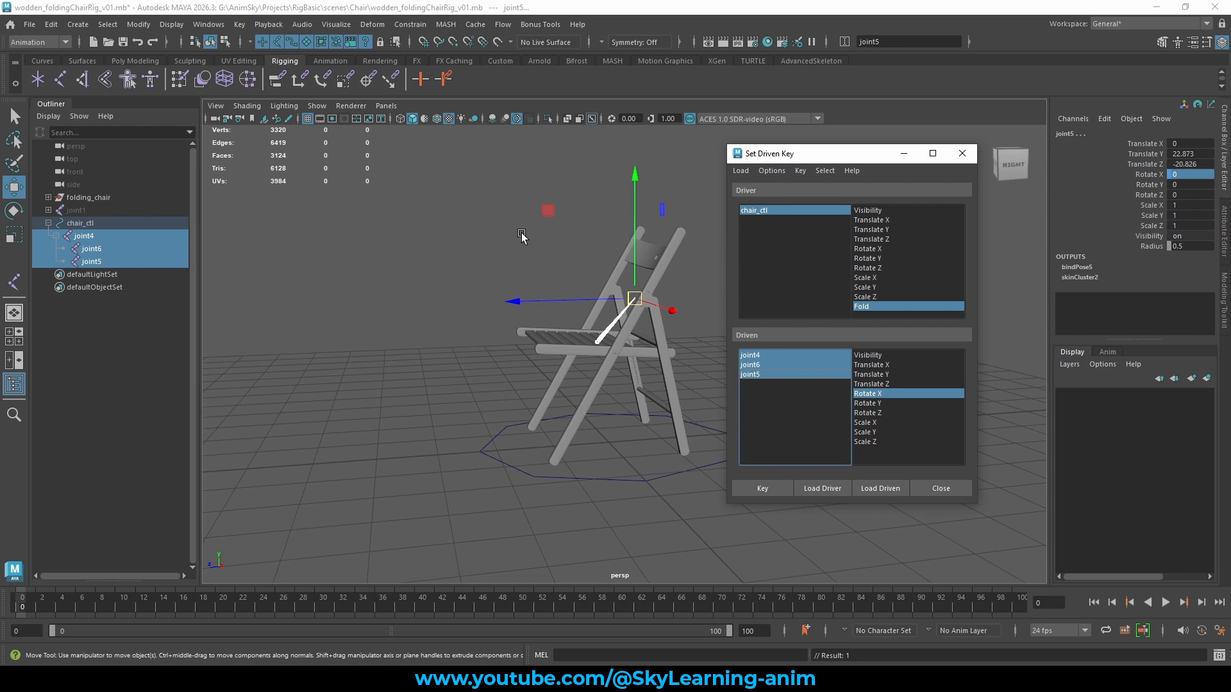
pyautogui.keyDown('alt'); pyautogui.moveTo(521, 237); pyautogui.dragTo(504, 252); pyautogui.keyUp('alt')
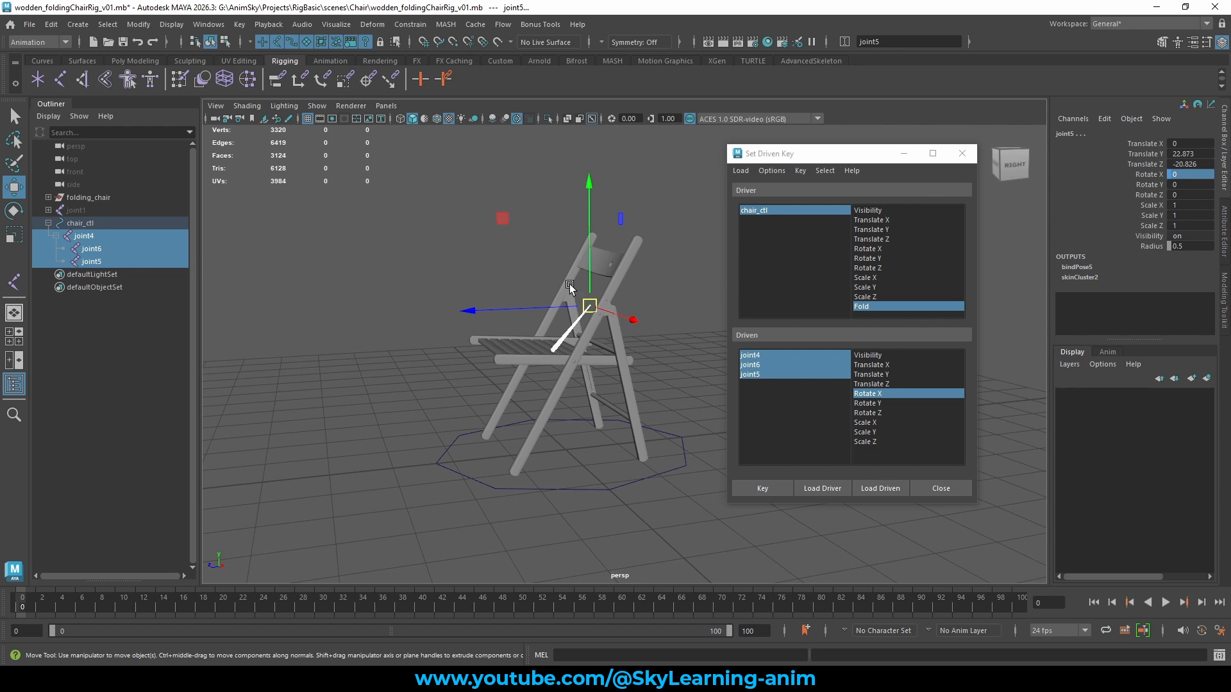
# Select chair_ctl and vary its Fold attribute to inspect how the seat and legs move between the open and folded poses
pyautogui.moveTo(608, 443)
pyautogui.keyDown('alt'); pyautogui.mouseDown()
pyautogui.moveTo(596, 440)
pyautogui.moveTo(622, 450)
pyautogui.moveTo(610, 447)
pyautogui.mouseUp(); pyautogui.keyUp('alt')
pyautogui.keyDown('alt'); pyautogui.moveTo(610, 447); pyautogui.dragTo(623, 540, button='right'); pyautogui.keyUp('alt')
pyautogui.click(622, 541)
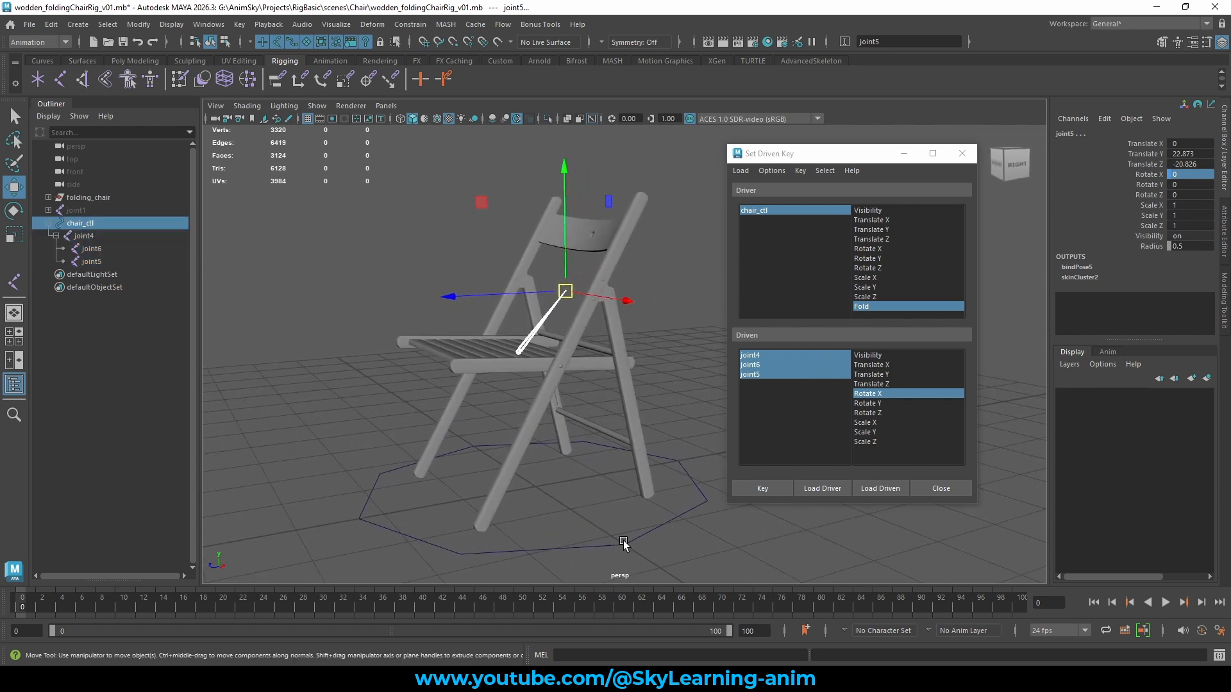
pyautogui.keyDown('alt'); pyautogui.moveTo(610, 478); pyautogui.dragTo(619, 438, button='right'); pyautogui.keyUp('alt')
pyautogui.click(1160, 248)
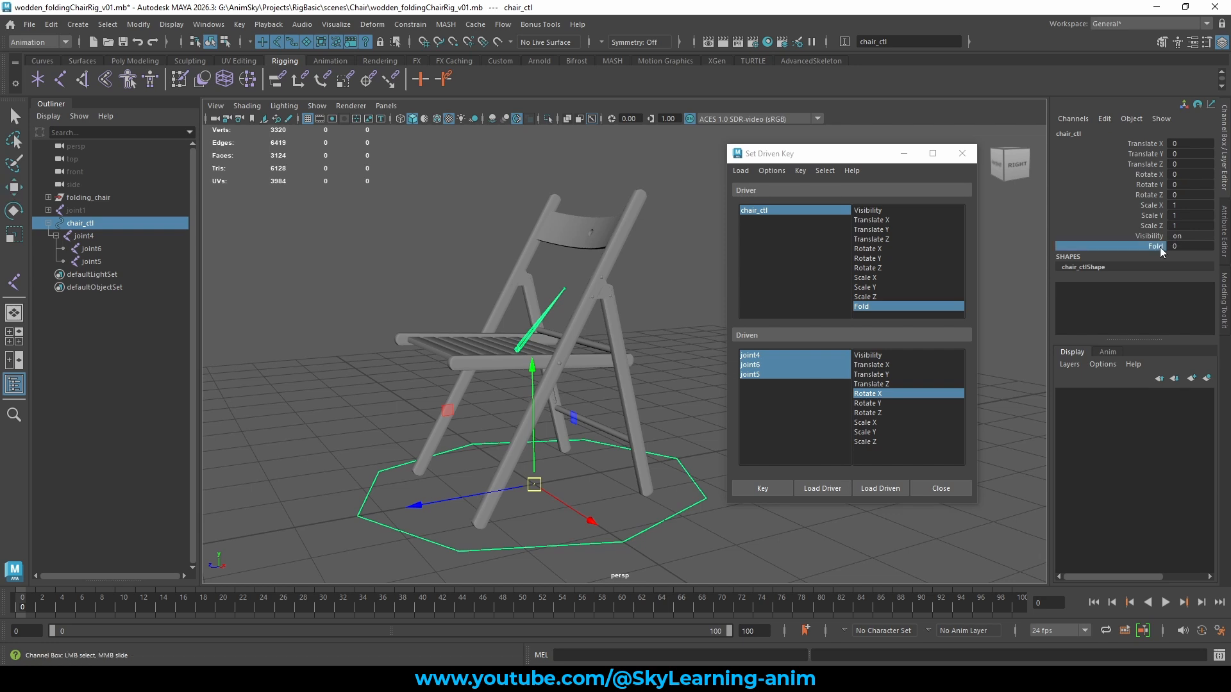
pyautogui.moveTo(833, 153); pyautogui.dragTo(889, 146)
pyautogui.keyDown('alt'); pyautogui.moveTo(662, 246); pyautogui.dragTo(684, 248); pyautogui.keyUp('alt')
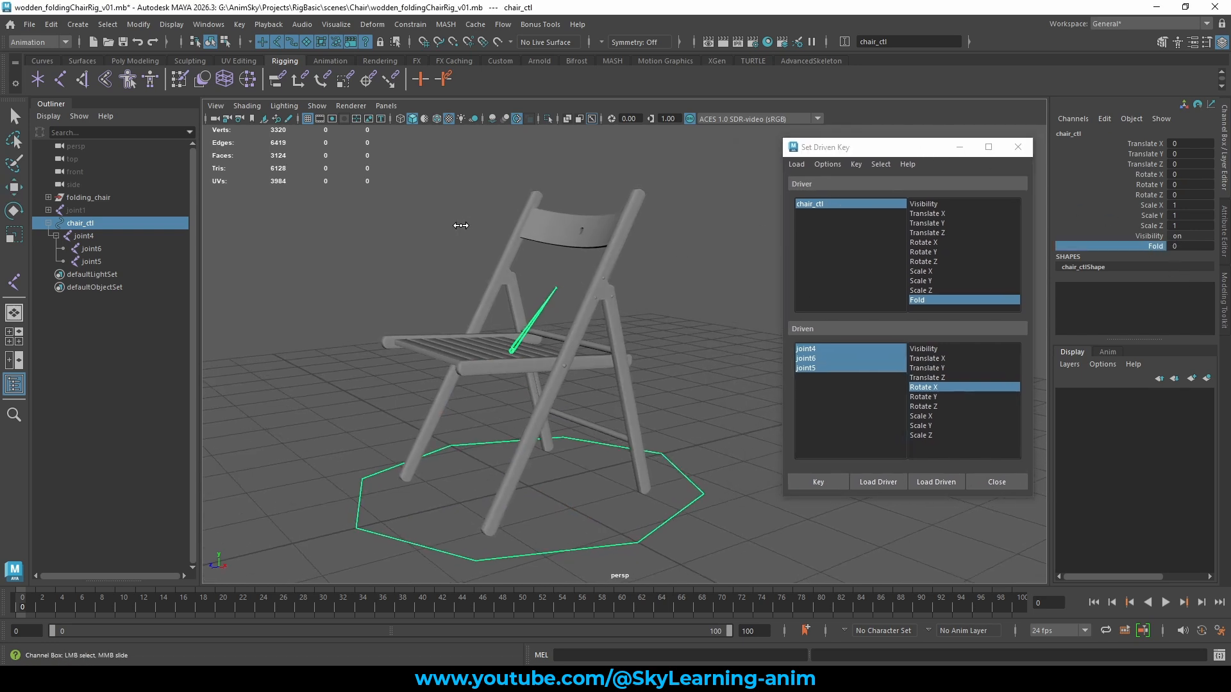
pyautogui.moveTo(452, 230); pyautogui.dragTo(502, 229, button='middle')
pyautogui.keyDown('alt'); pyautogui.moveTo(536, 423); pyautogui.dragTo(549, 425); pyautogui.keyUp('alt')
pyautogui.keyDown('alt'); pyautogui.moveTo(549, 425); pyautogui.dragTo(698, 434, button='right'); pyautogui.keyUp('alt')
pyautogui.moveTo(448, 353)
pyautogui.mouseDown(button='middle')
pyautogui.moveTo(450, 343)
pyautogui.moveTo(431, 348)
pyautogui.moveTo(443, 349)
pyautogui.mouseUp(button='middle')
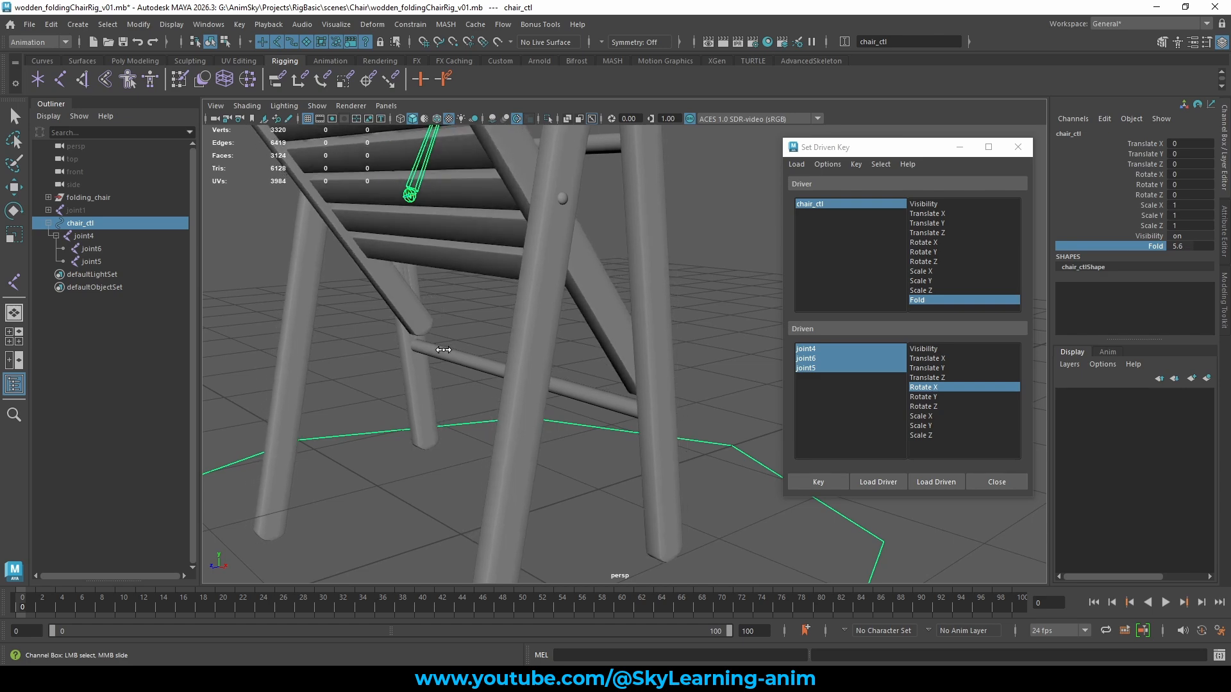
# Set the Fold attribute of chair_ctl to 5
pyautogui.scroll(-4, 448, 352)
pyautogui.keyDown('alt'); pyautogui.moveTo(539, 338); pyautogui.dragTo(522, 338); pyautogui.keyUp('alt')
pyautogui.doubleClick(1187, 246)
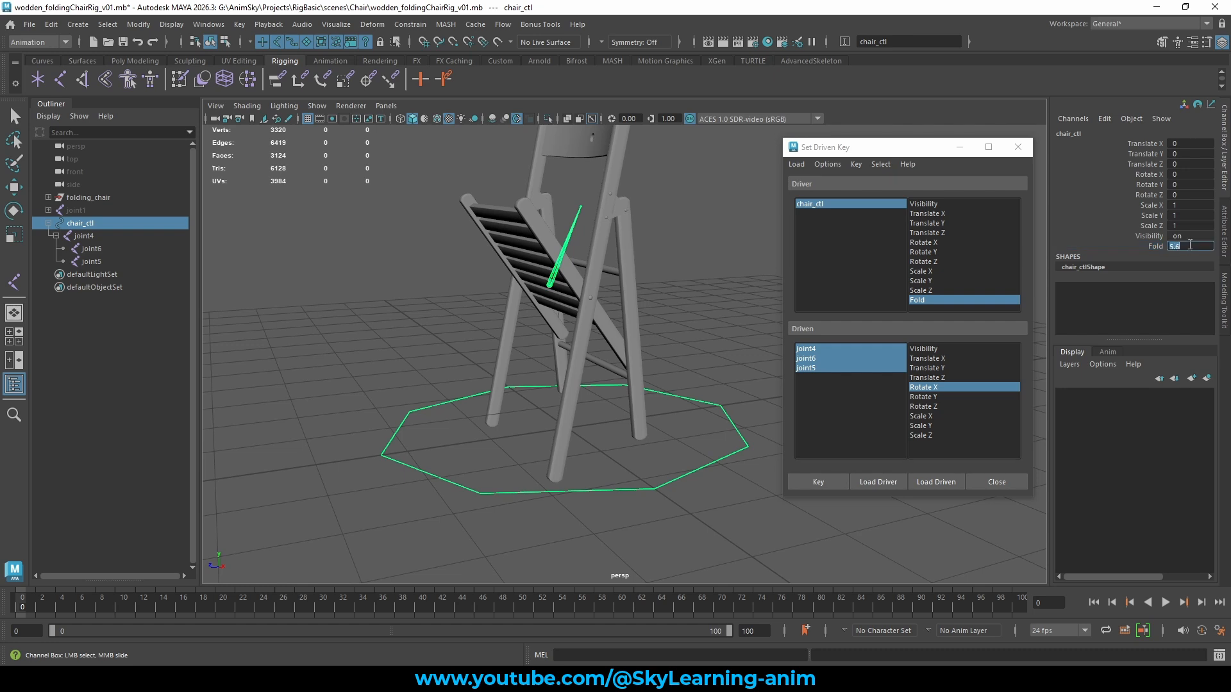
pyautogui.write('5')
pyautogui.press('Return')
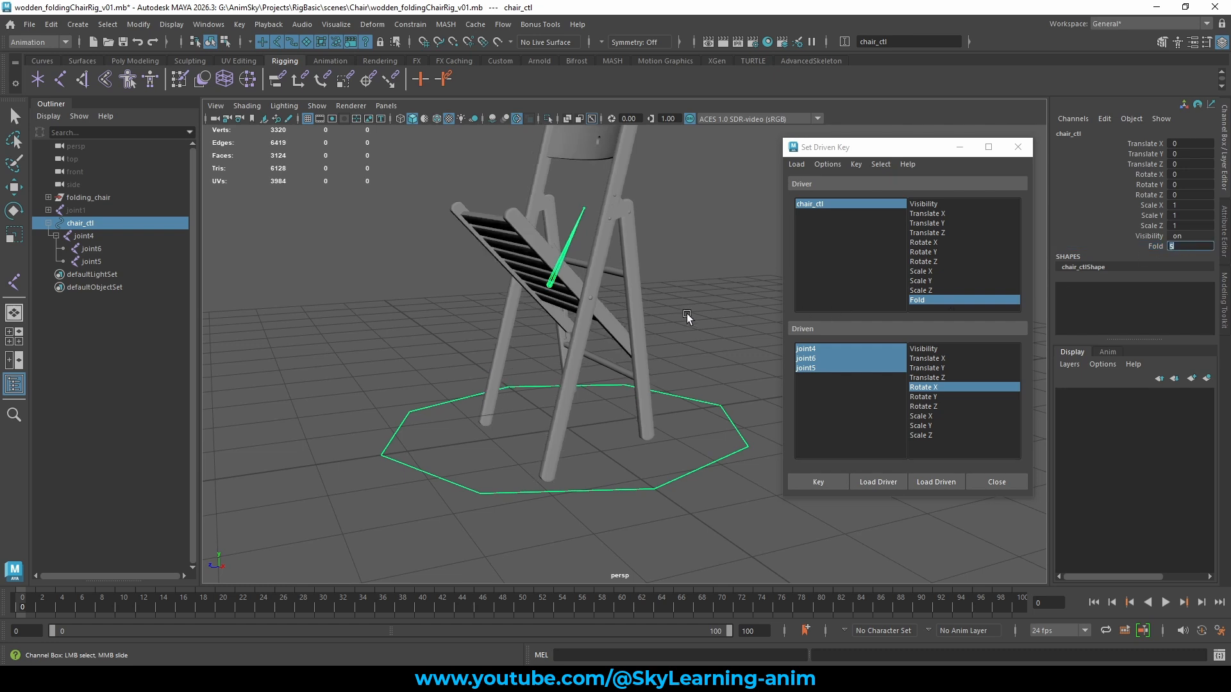
# Rotate joint6 about its X axis to about -67.5 at this half-folded pose
pyautogui.keyDown('alt'); pyautogui.moveTo(649, 309); pyautogui.dragTo(669, 314); pyautogui.keyUp('alt')
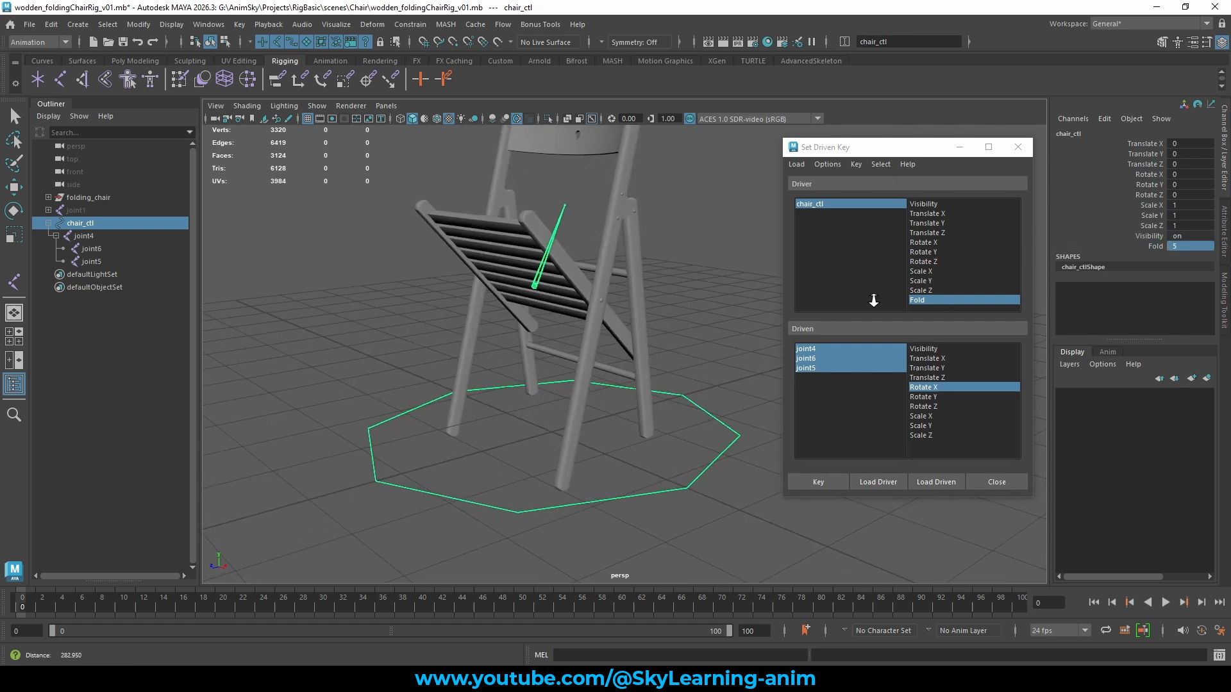
pyautogui.click(818, 204)
pyautogui.press('w')
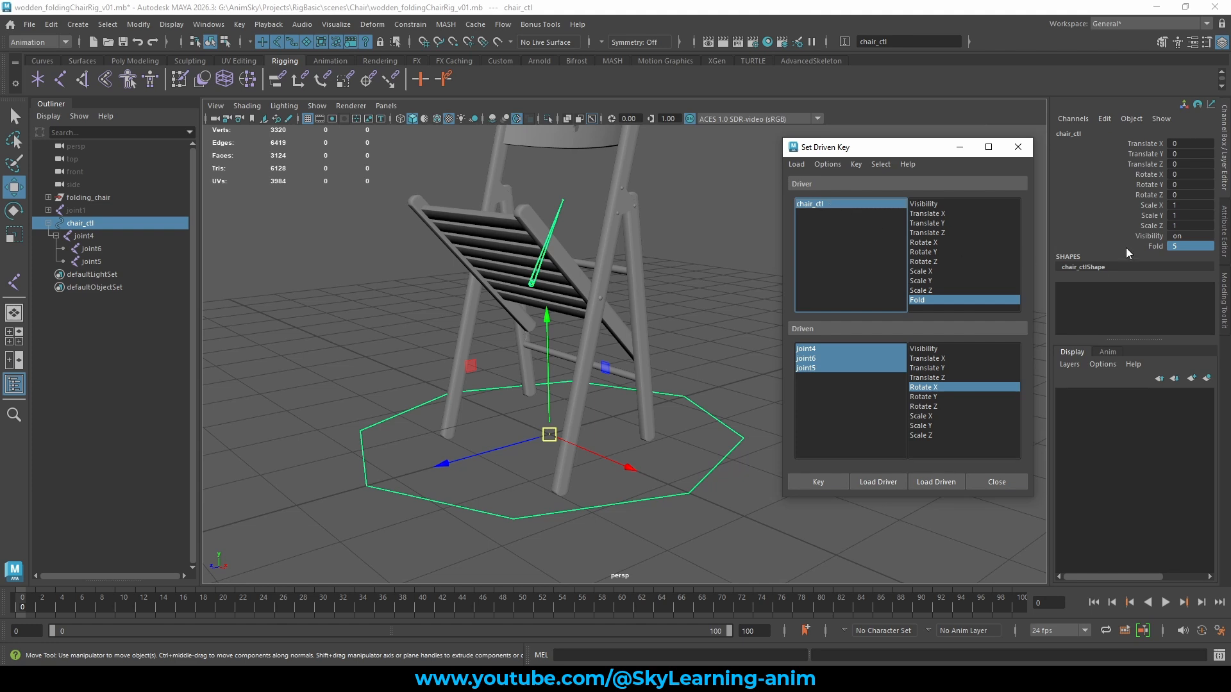
pyautogui.scroll(3, 565, 318)
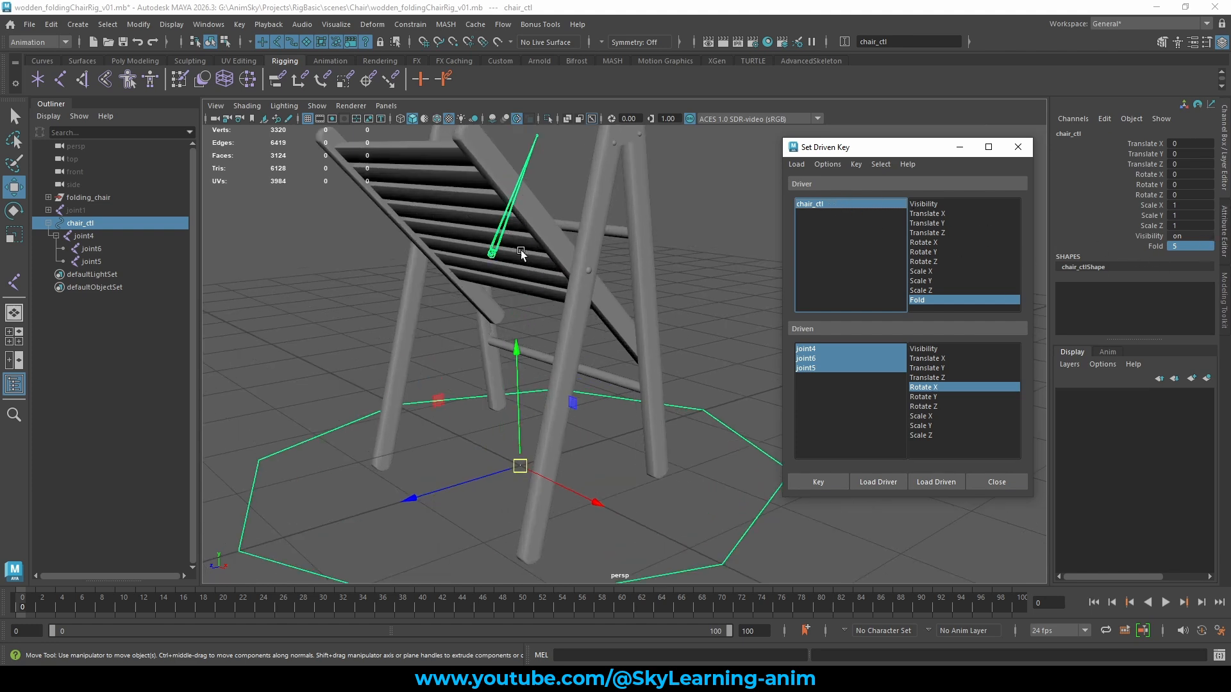
pyautogui.click(500, 238)
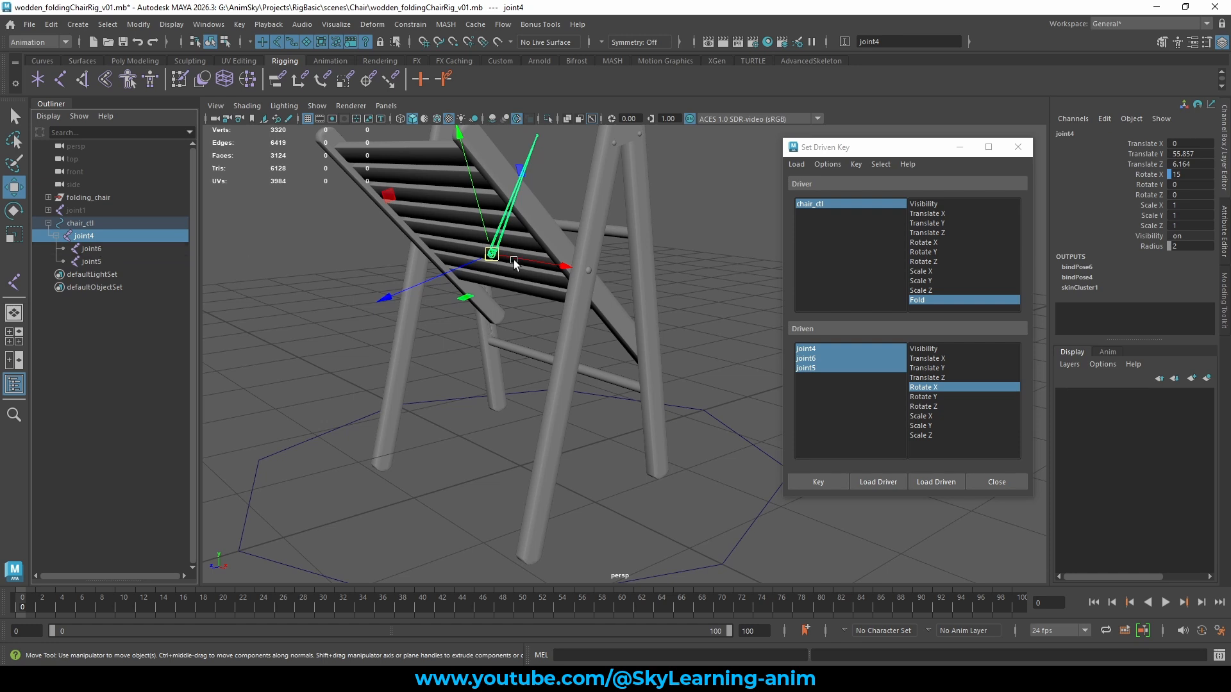
pyautogui.click(105, 249)
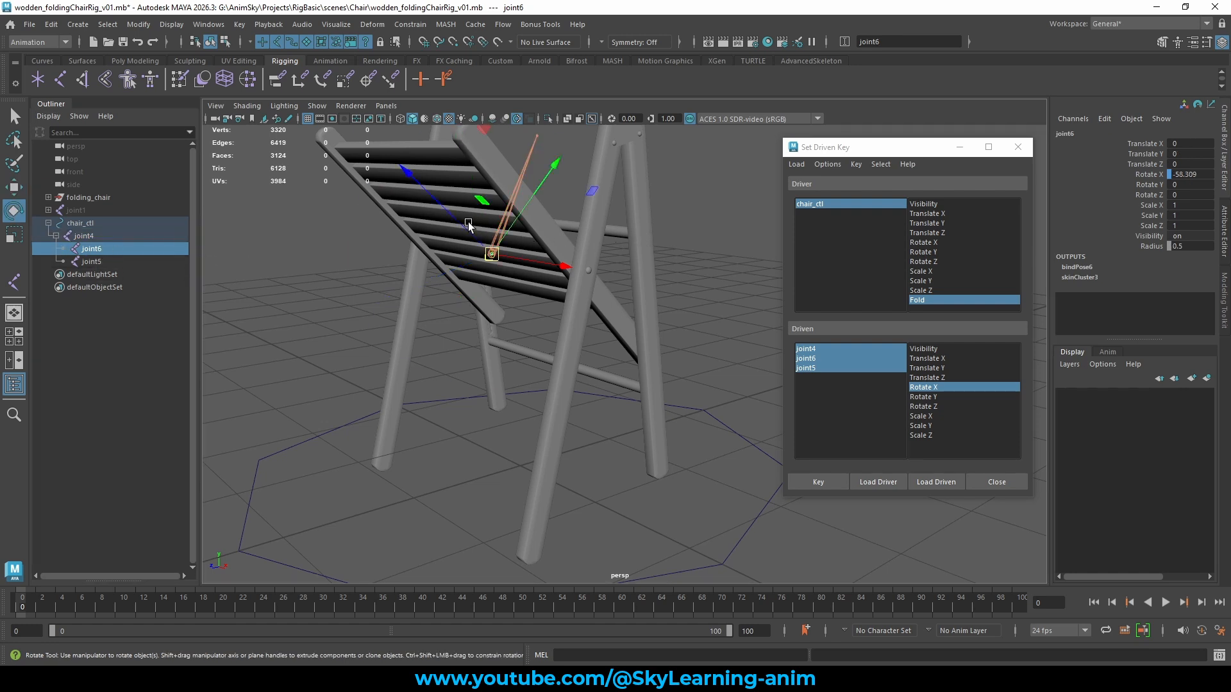
pyautogui.press('e')
pyautogui.moveTo(386, 236); pyautogui.dragTo(396, 221)
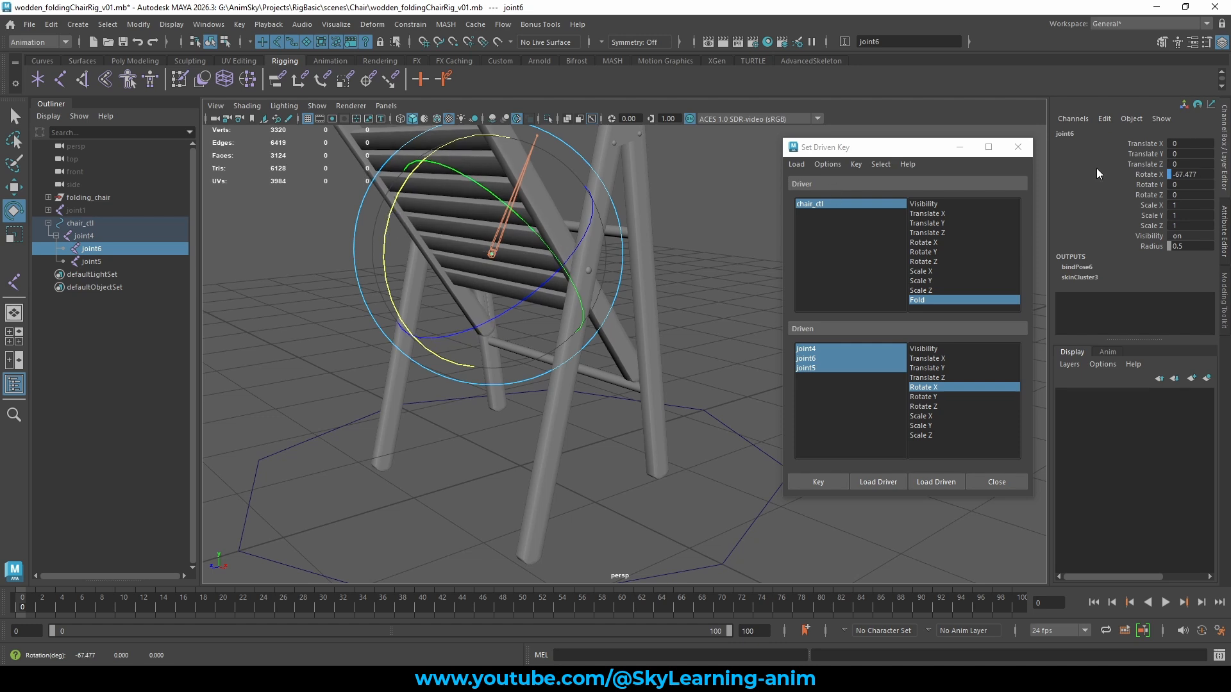
# Key only joint6's Rotate X against the chair_ctl Fold attribute as an in-between driven key
pyautogui.click(818, 359)
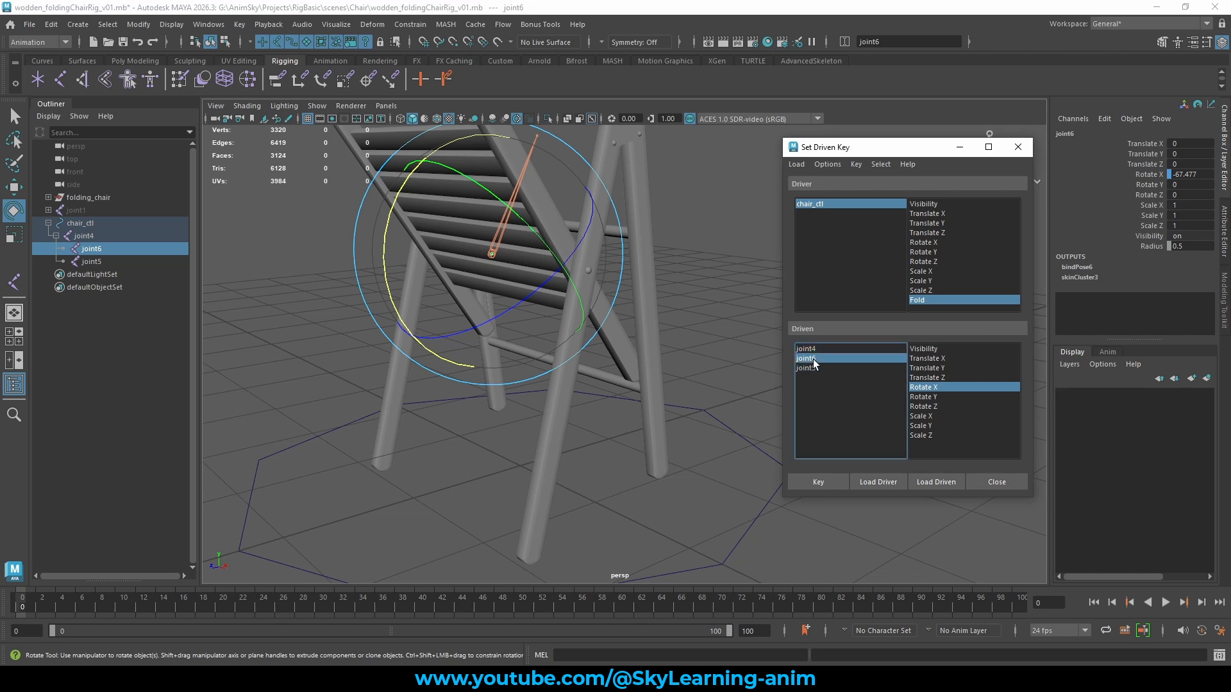
pyautogui.click(941, 387)
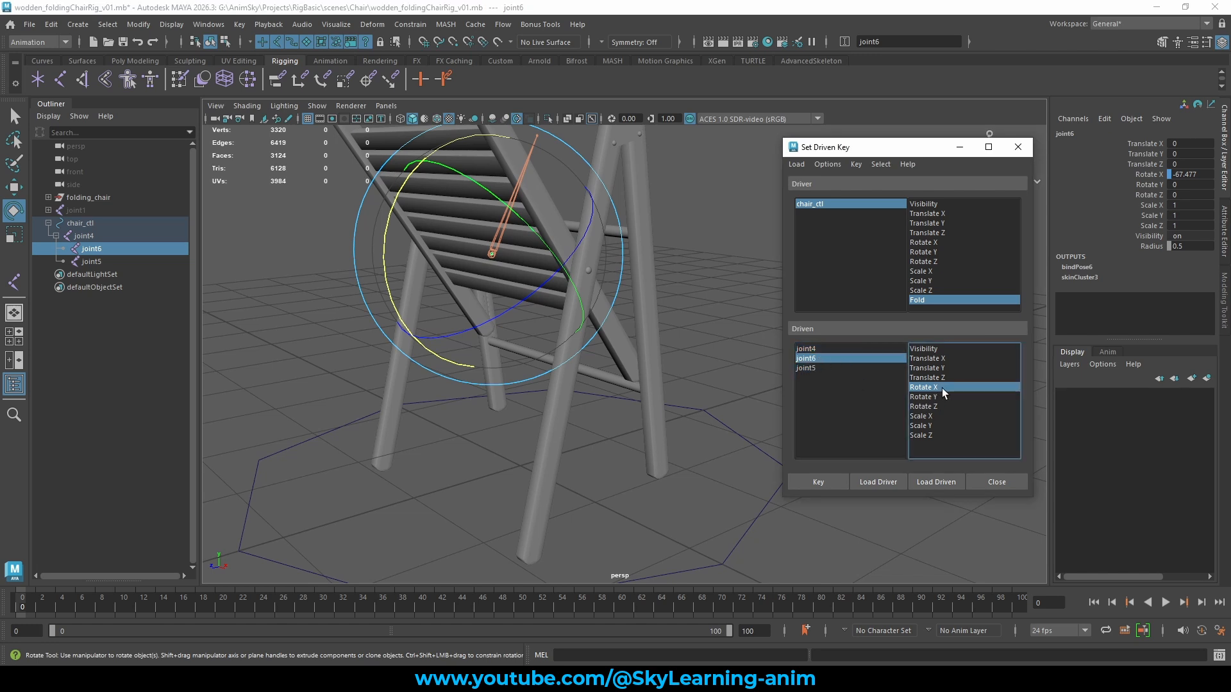
pyautogui.click(825, 479)
pyautogui.click(447, 484)
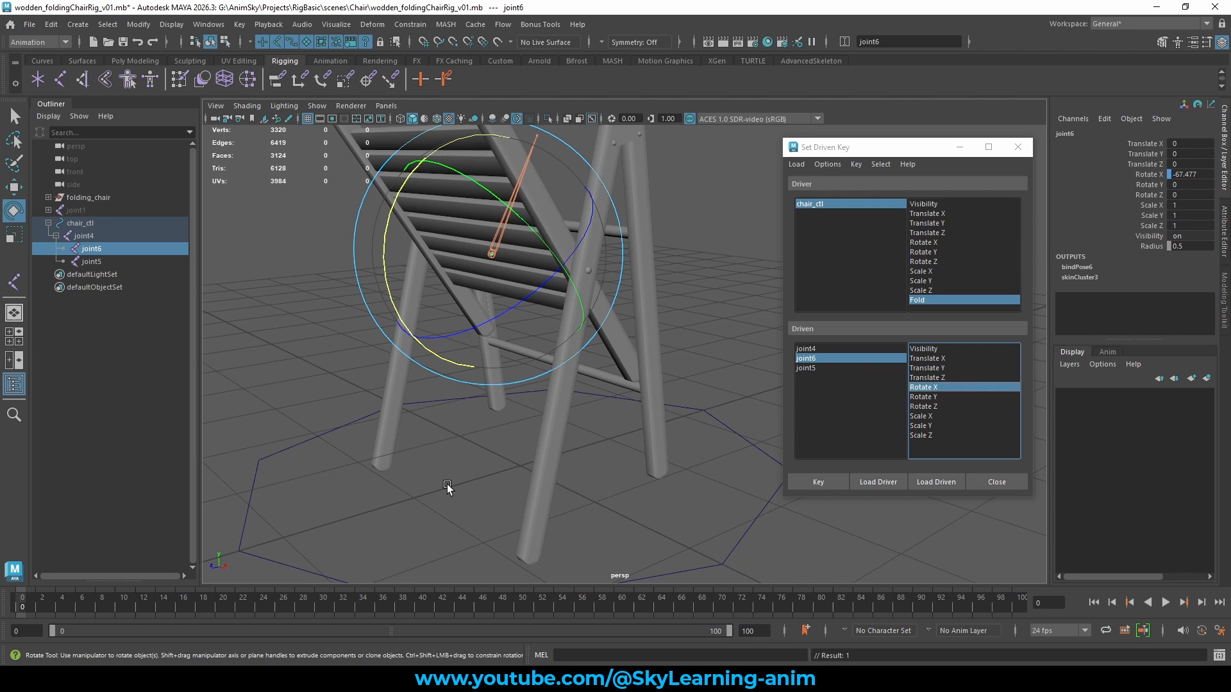
# Reset chair_ctl's Fold to 0 and vary it up to about 6.9 to check the adjusted seat motion
pyautogui.click(260, 555)
pyautogui.click(1192, 248)
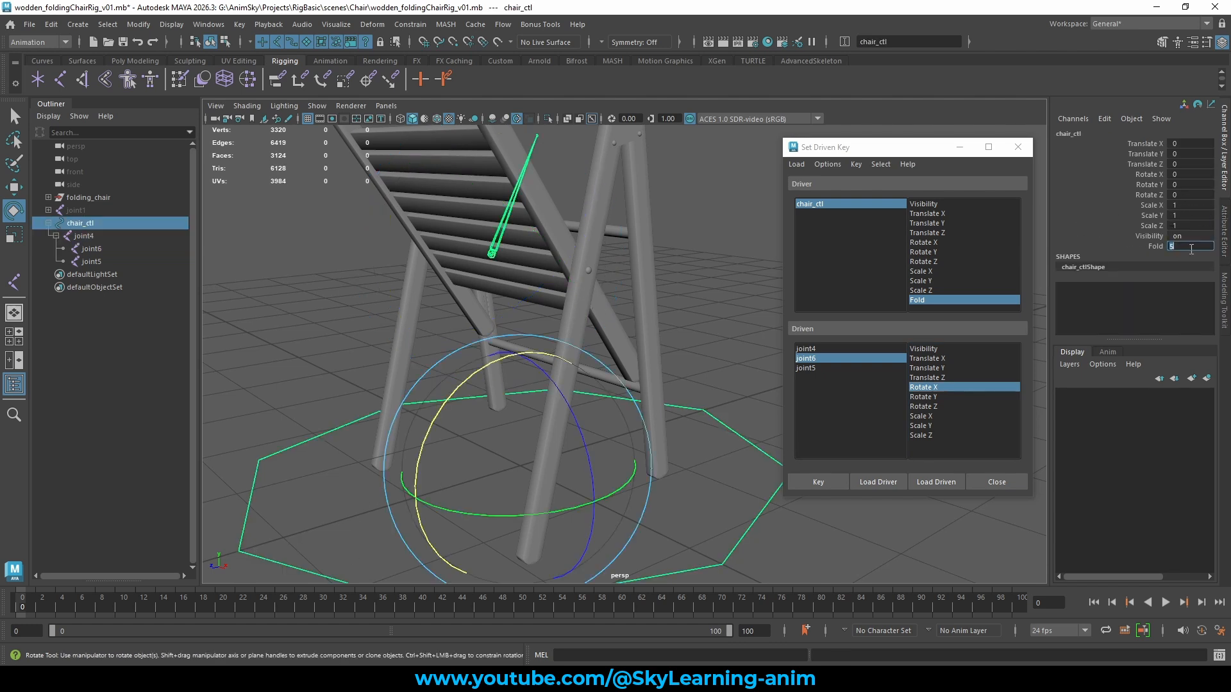
pyautogui.write('0')
pyautogui.press('Return')
pyautogui.click(1154, 247)
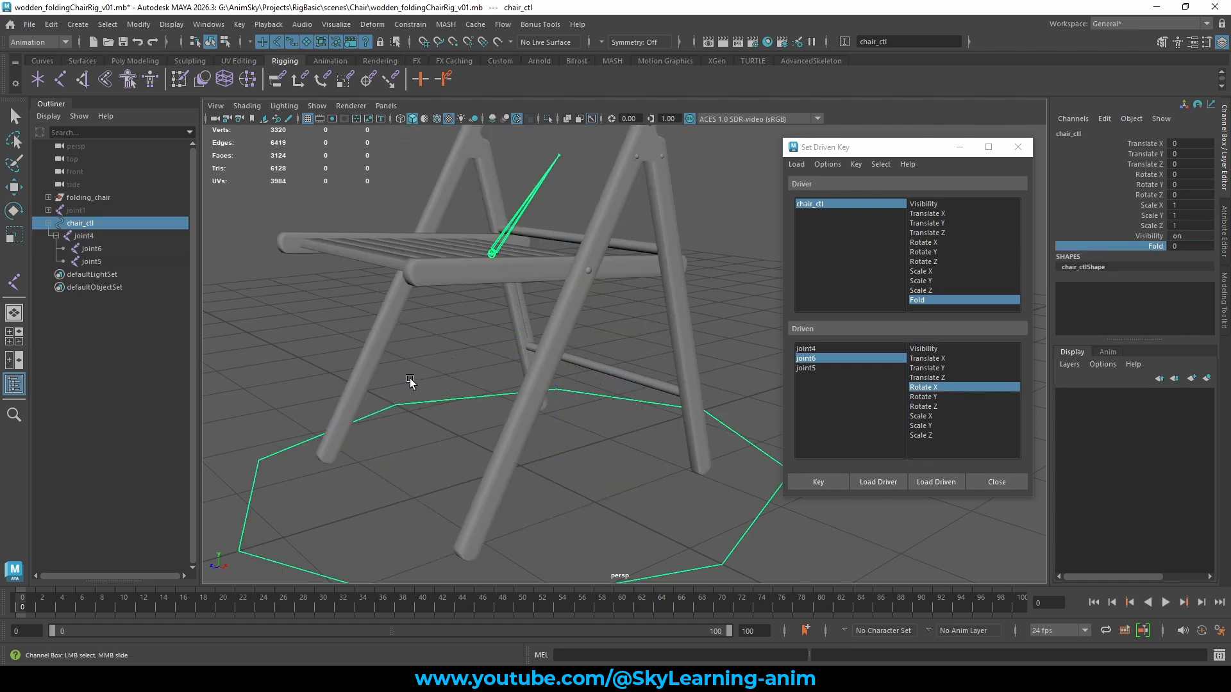
pyautogui.moveTo(400, 374); pyautogui.dragTo(460, 335, button='middle')
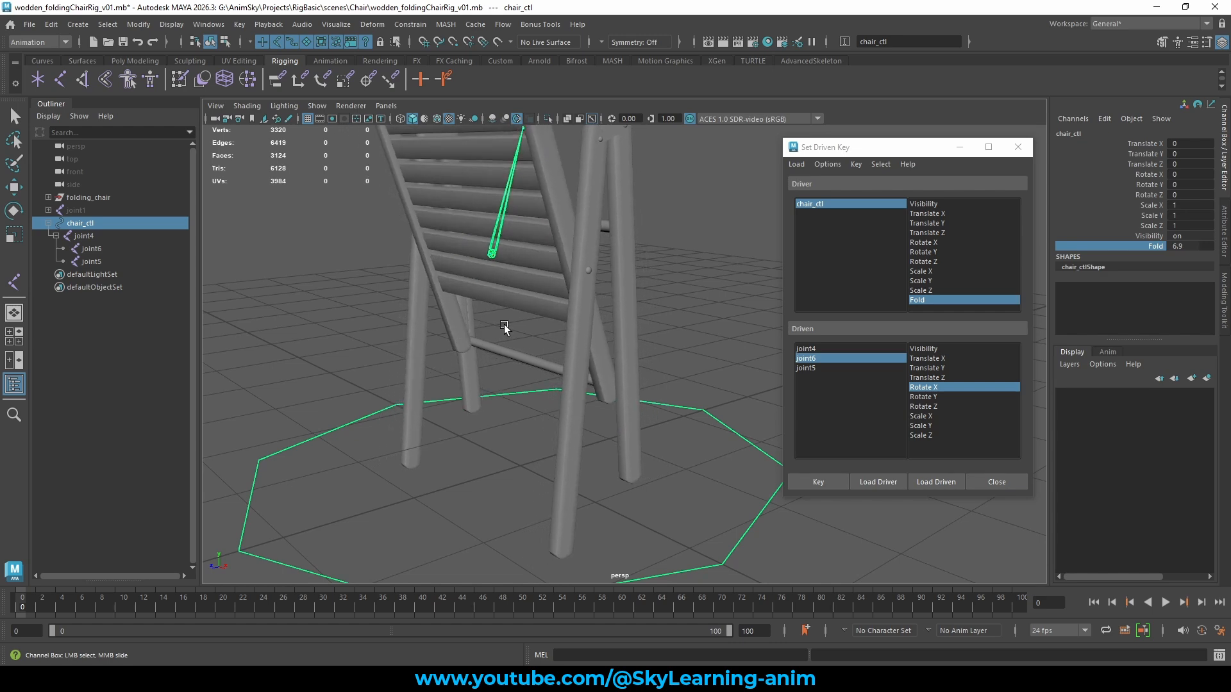
# Close the Set Driven Key window and hide joint4, joint6 and joint5
pyautogui.scroll(-4, 503, 324)
pyautogui.click(1018, 146)
pyautogui.keyDown('alt'); pyautogui.moveTo(684, 302); pyautogui.dragTo(579, 313); pyautogui.keyUp('alt')
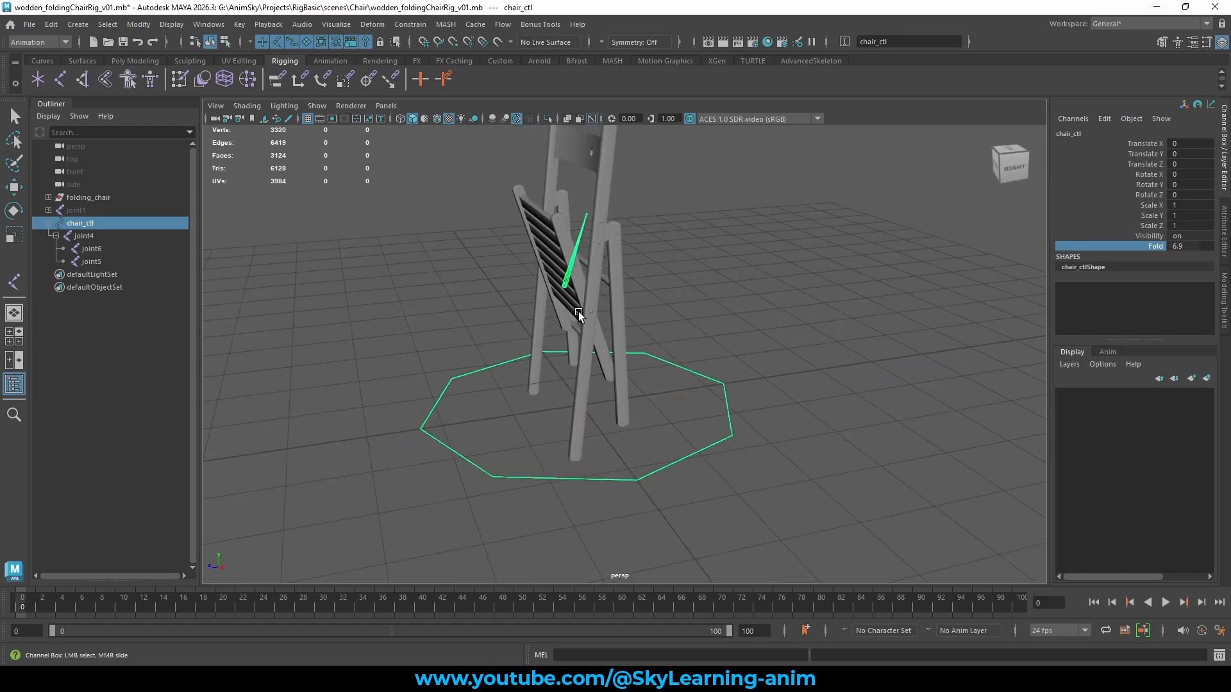
pyautogui.click(96, 237)
pyautogui.keyDown('shift'); pyautogui.click(102, 258); pyautogui.keyUp('shift')
pyautogui.press('e')
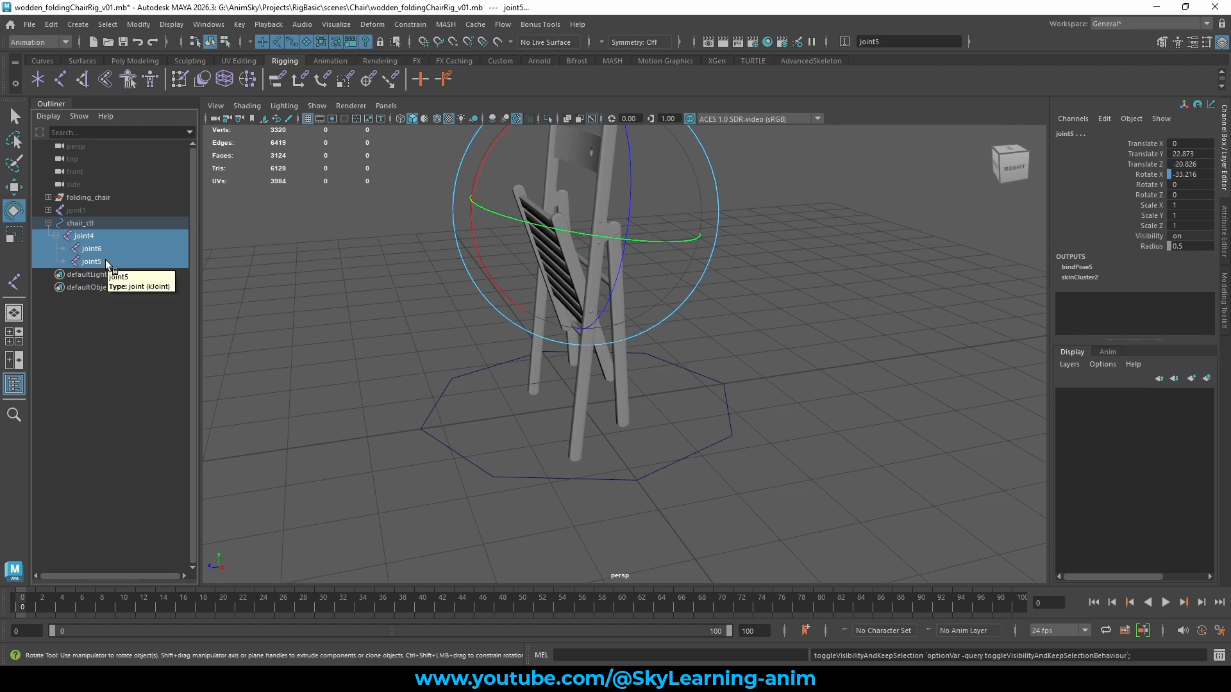
pyautogui.click(658, 374)
pyautogui.keyDown('alt'); pyautogui.moveTo(657, 374); pyautogui.dragTo(581, 368); pyautogui.keyUp('alt')
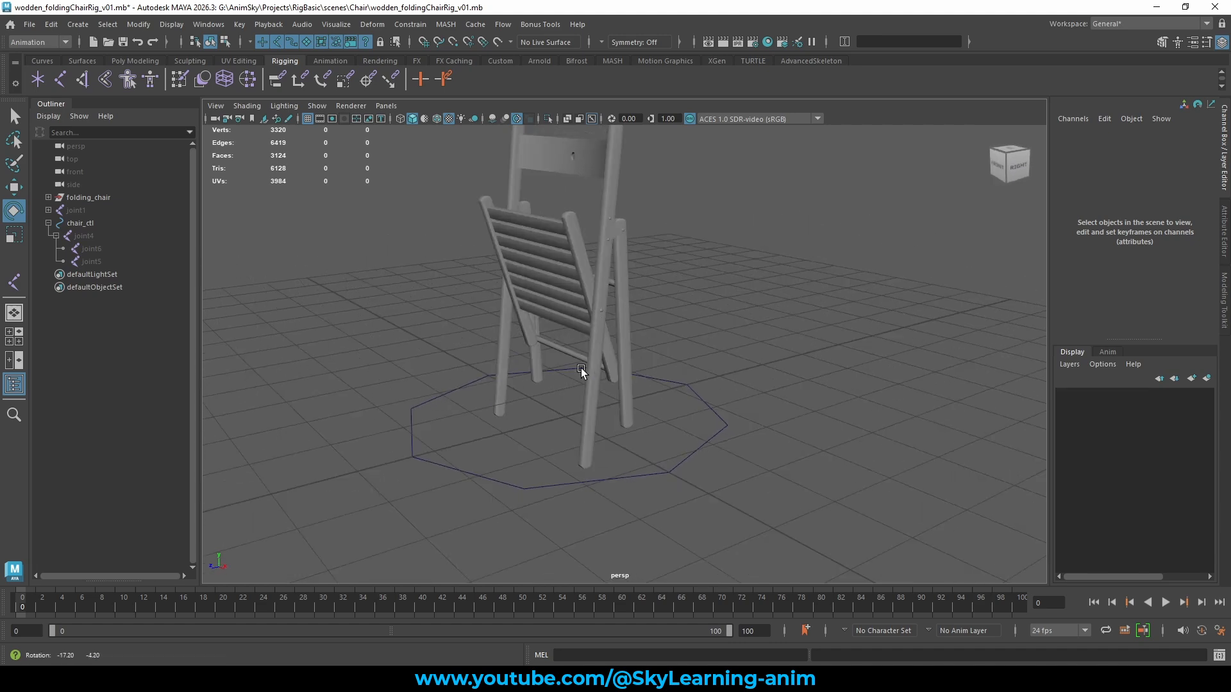
# Select only chair_ctl and set its Fold attribute to 0
pyautogui.click(479, 487)
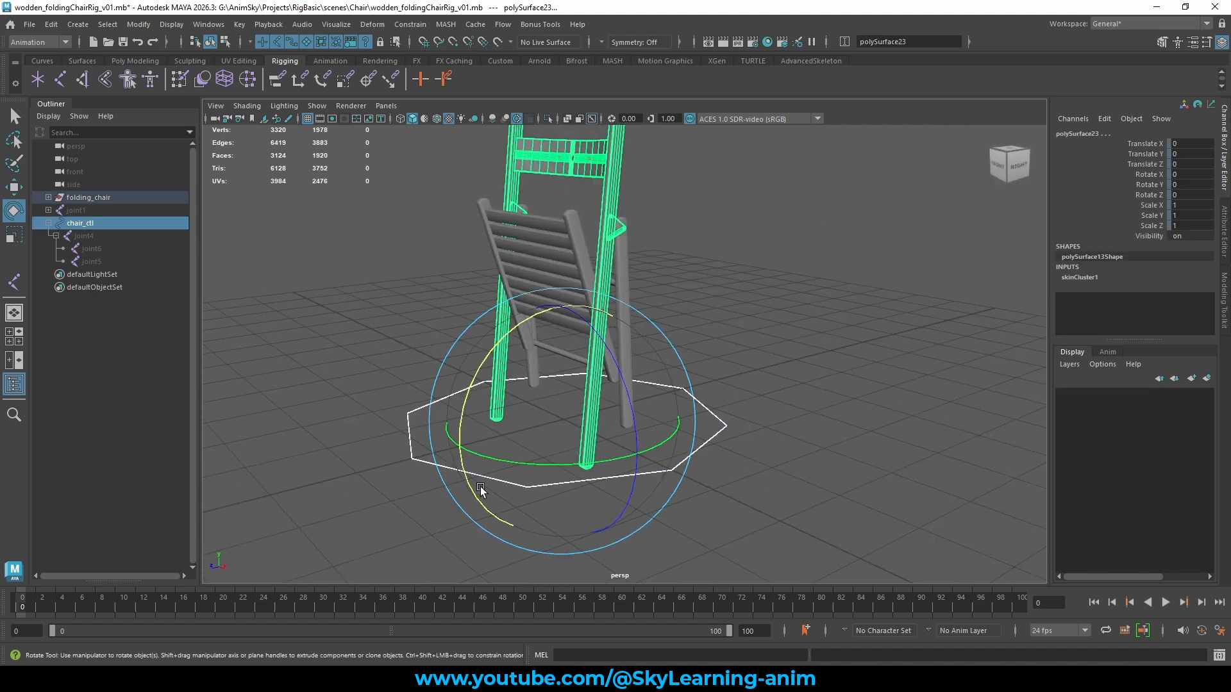
pyautogui.click(757, 351)
pyautogui.click(712, 418)
pyautogui.click(1204, 247)
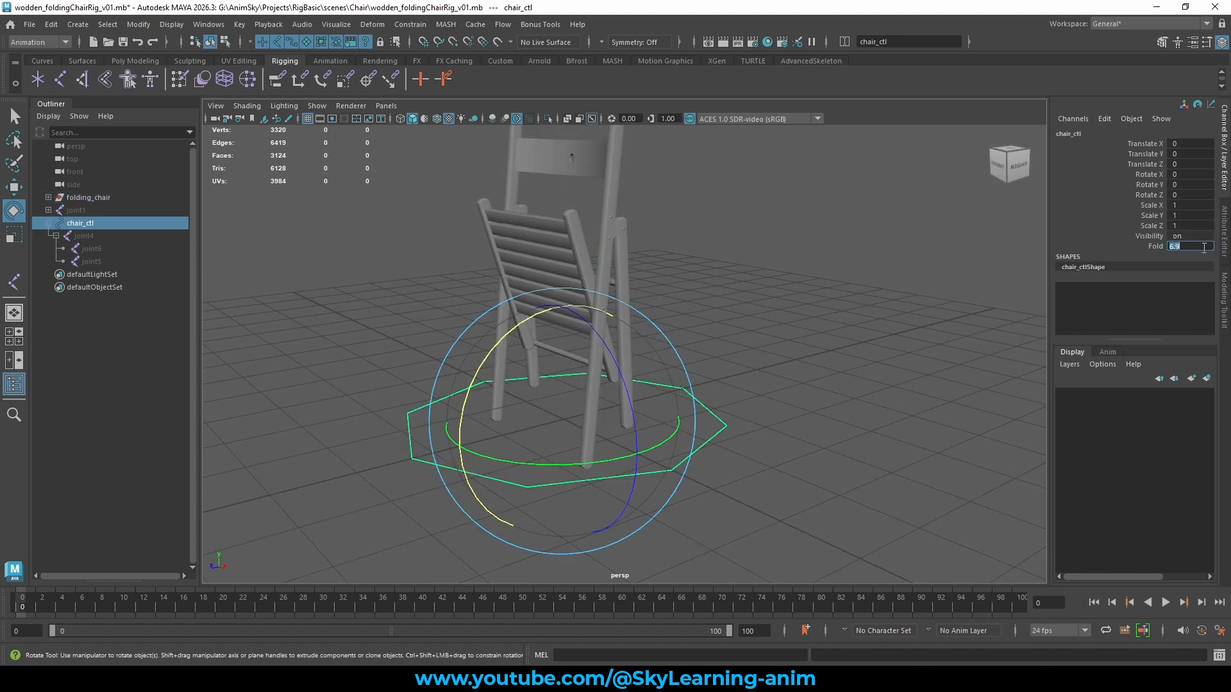
pyautogui.write('0')
pyautogui.press('Return')
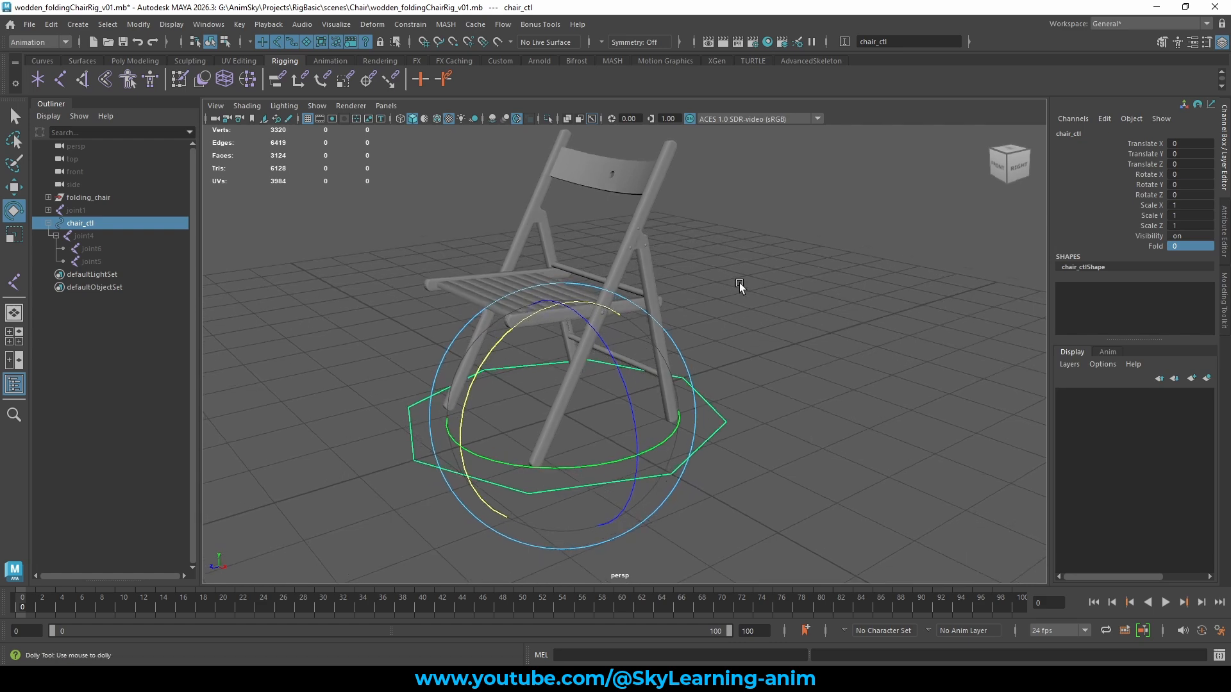
# Vary chair_ctl's Fold attribute between 0 and 10 and back to check the complete folding motion
pyautogui.press('f')
pyautogui.press('w')
pyautogui.keyDown('alt'); pyautogui.moveTo(766, 307); pyautogui.dragTo(781, 337, button='middle'); pyautogui.keyUp('alt')
pyautogui.click(1147, 247)
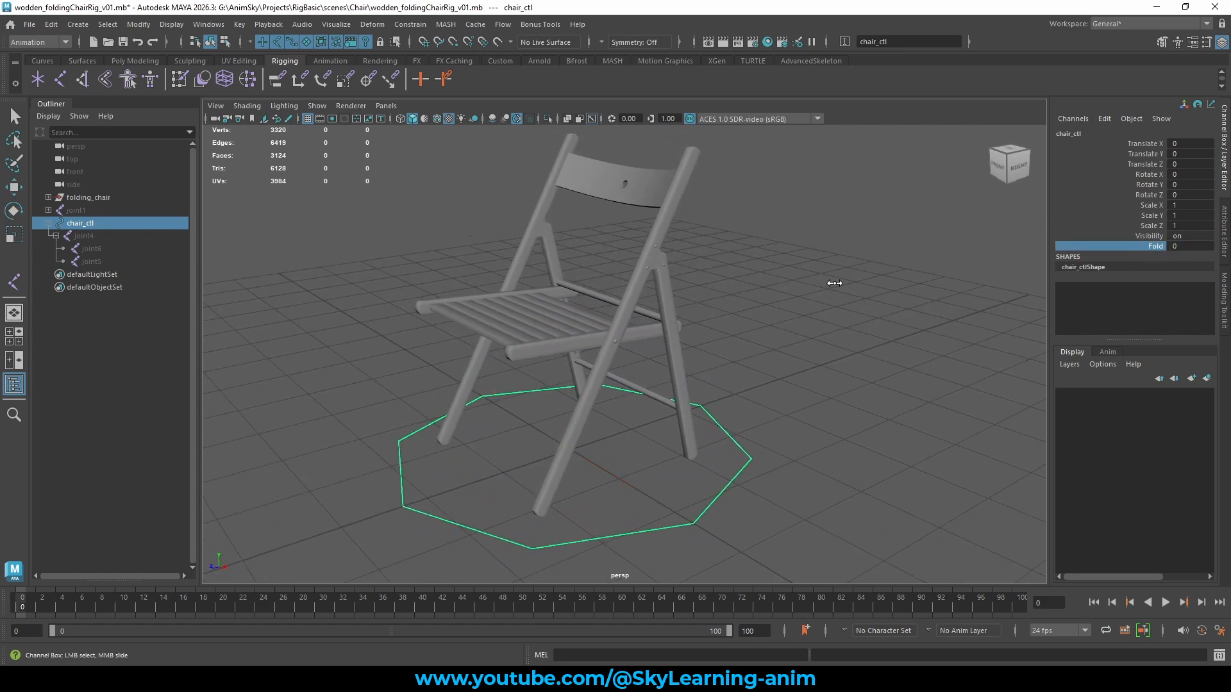
pyautogui.moveTo(834, 282); pyautogui.dragTo(933, 269, button='middle')
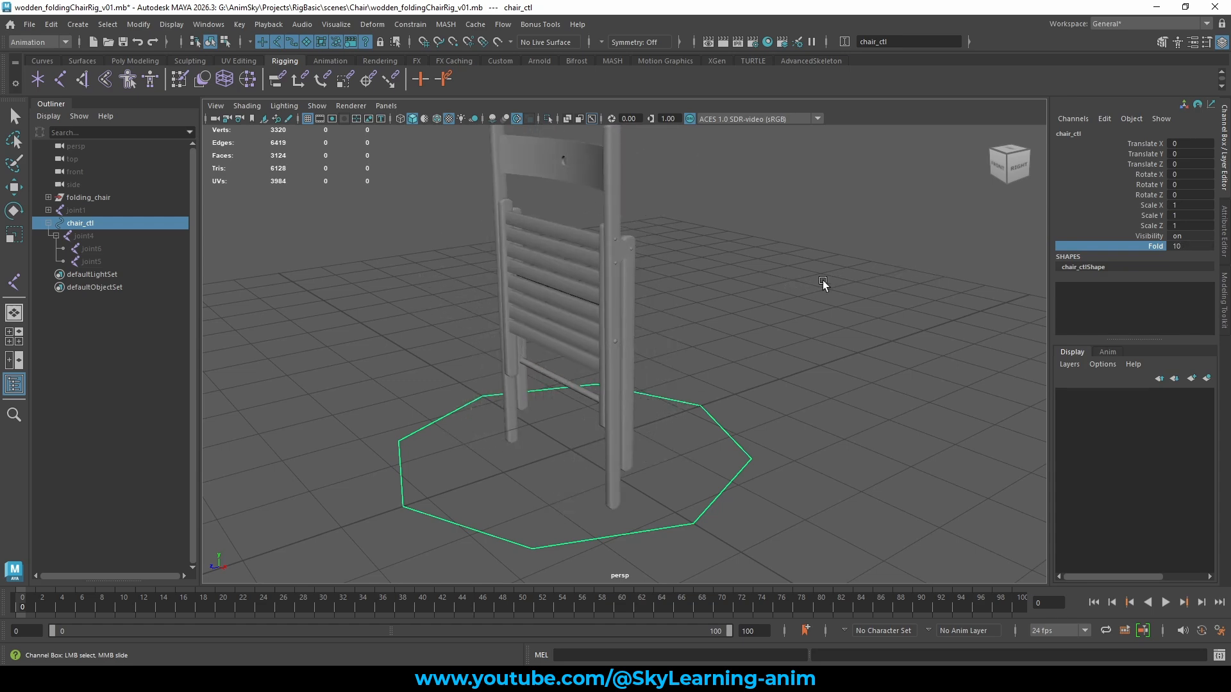
pyautogui.keyDown('alt'); pyautogui.moveTo(823, 282); pyautogui.dragTo(763, 277); pyautogui.keyUp('alt')
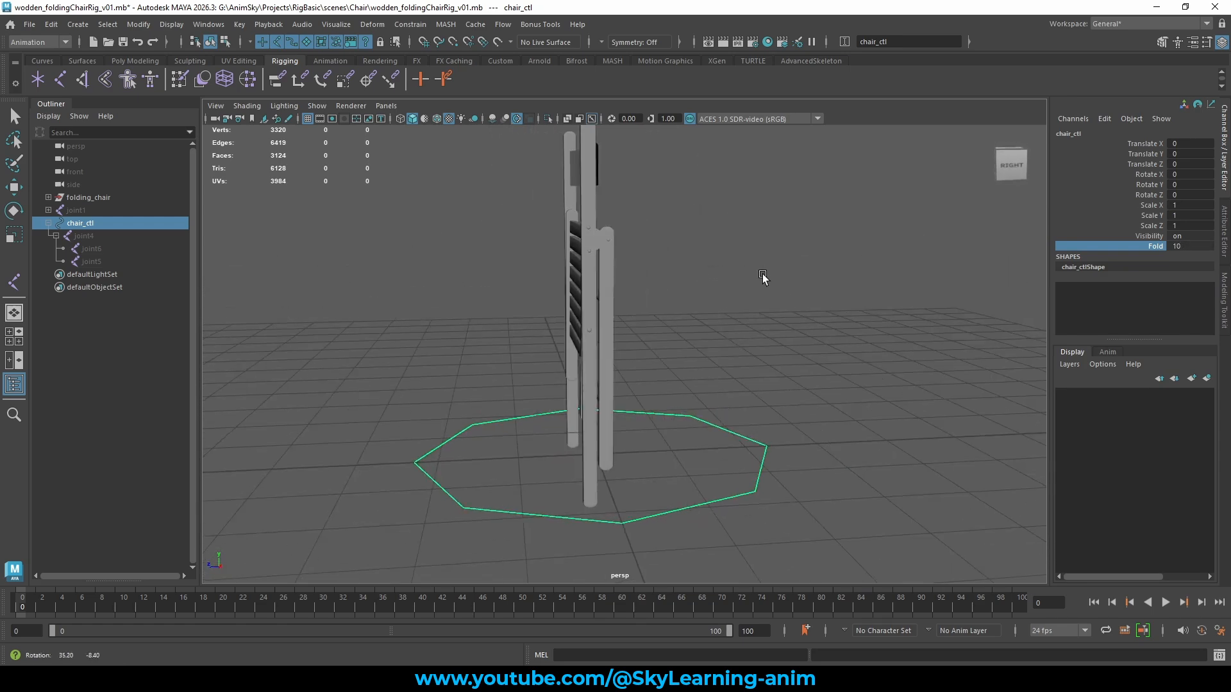
pyautogui.moveTo(762, 277); pyautogui.dragTo(668, 289, button='middle')
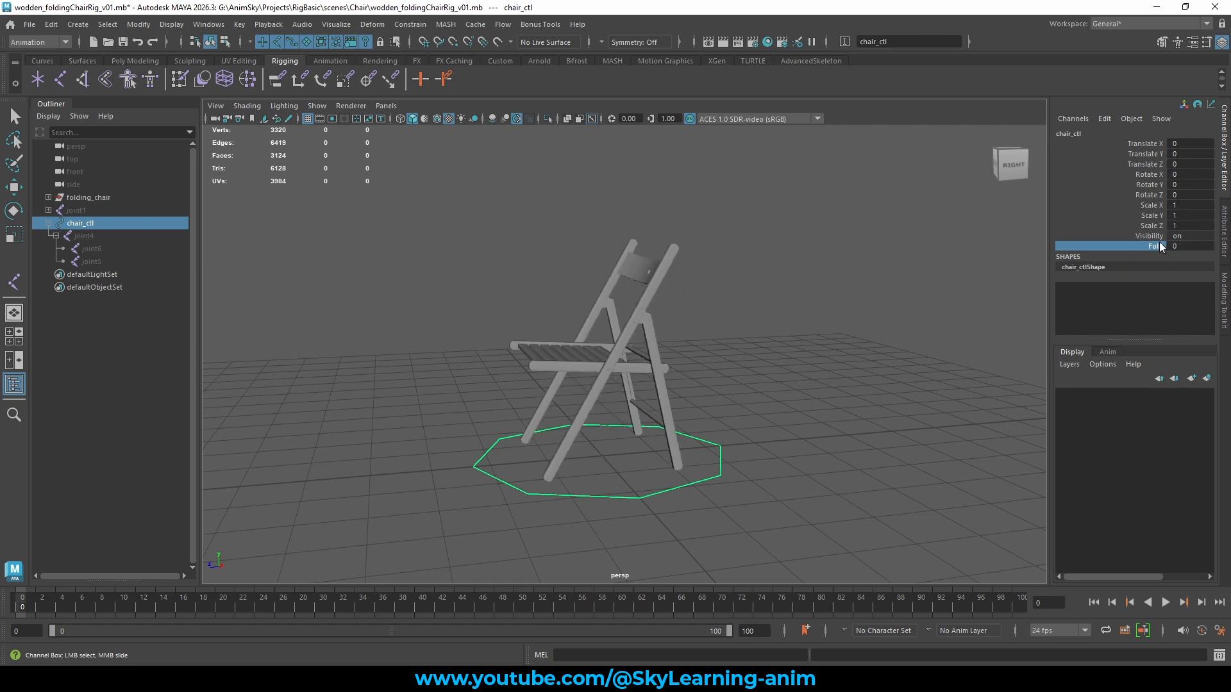
# Key only the Fold attribute of chair_ctl at value 0 on frame 0
pyautogui.moveTo(720, 306)
pyautogui.keyDown('alt'); pyautogui.mouseDown()
pyautogui.moveTo(709, 304)
pyautogui.moveTo(726, 303)
pyautogui.mouseUp(); pyautogui.keyUp('alt')
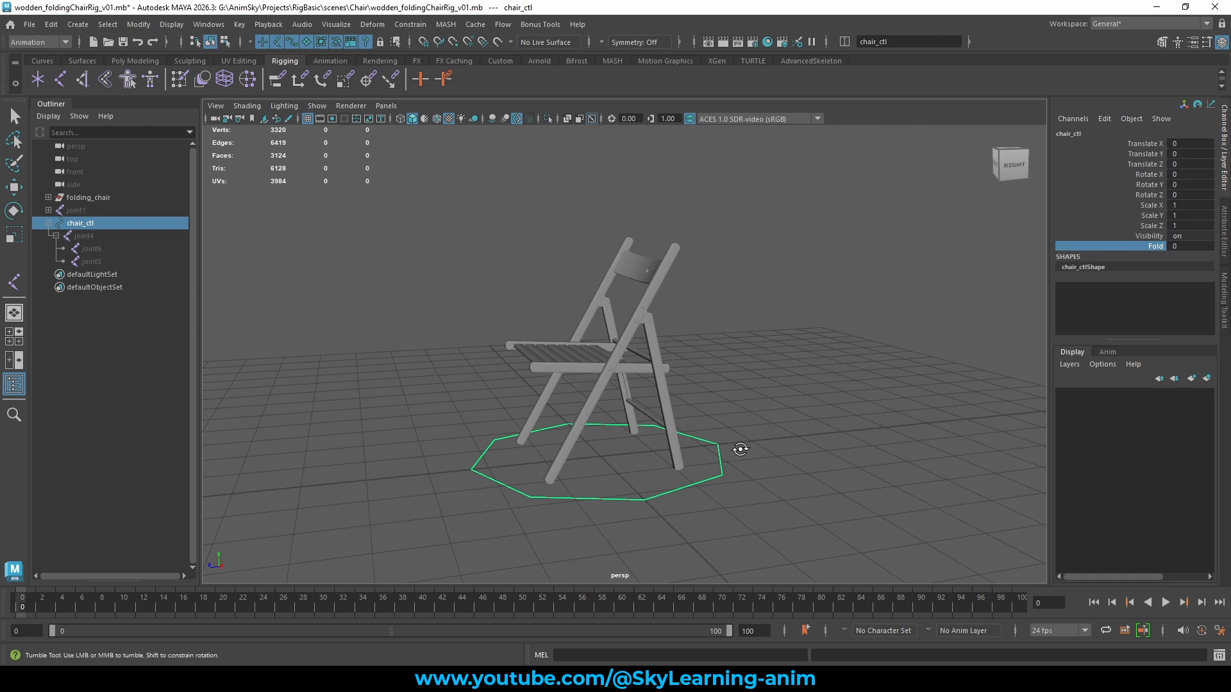
pyautogui.keyDown('alt'); pyautogui.moveTo(740, 450); pyautogui.dragTo(753, 451); pyautogui.keyUp('alt')
pyautogui.keyDown('alt'); pyautogui.moveTo(752, 452); pyautogui.dragTo(827, 442, button='right'); pyautogui.keyUp('alt')
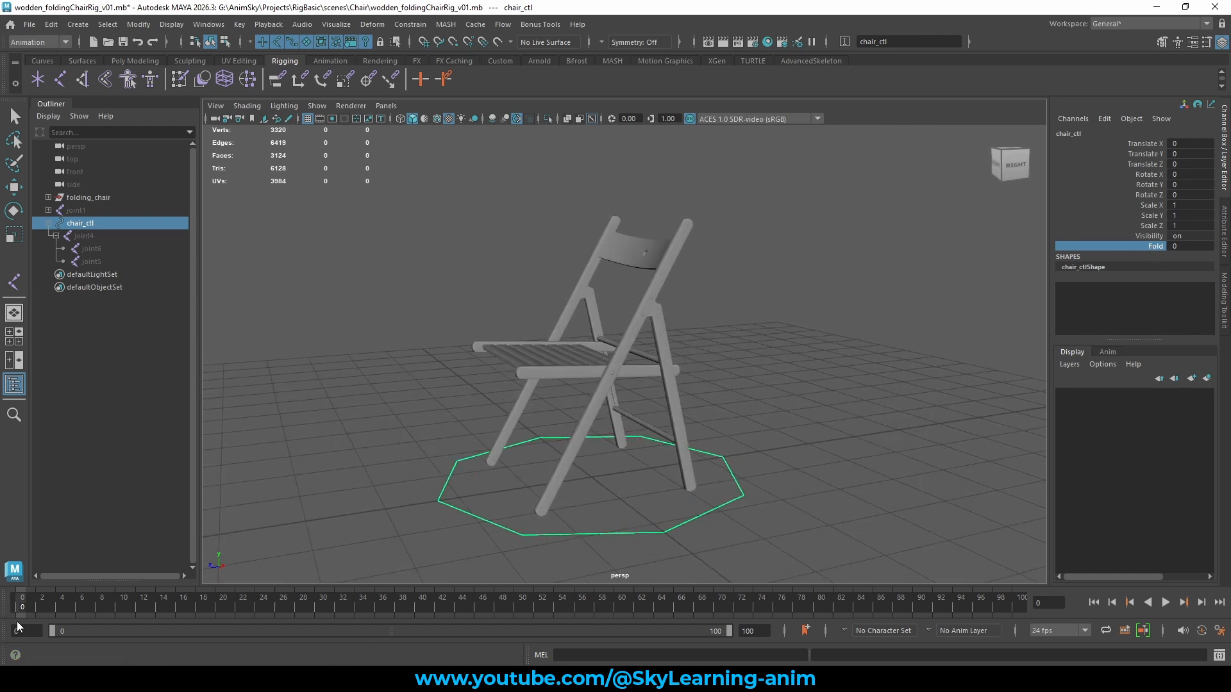
pyautogui.rightClick(1151, 247)
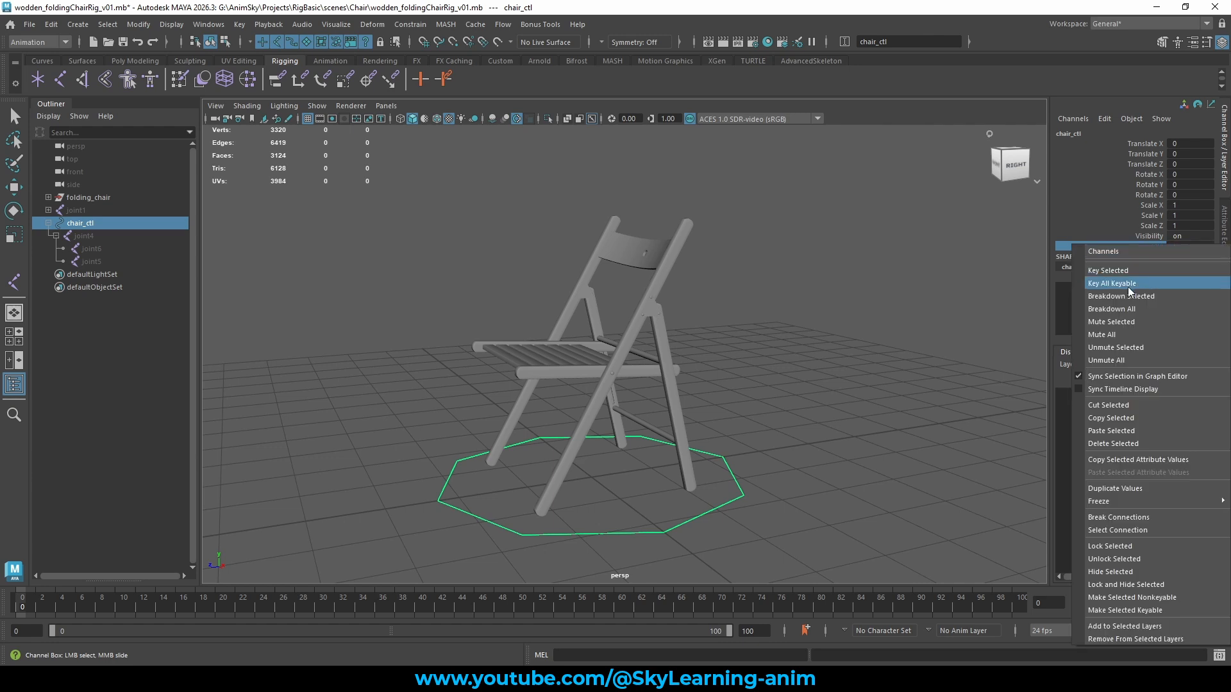
pyautogui.click(1112, 272)
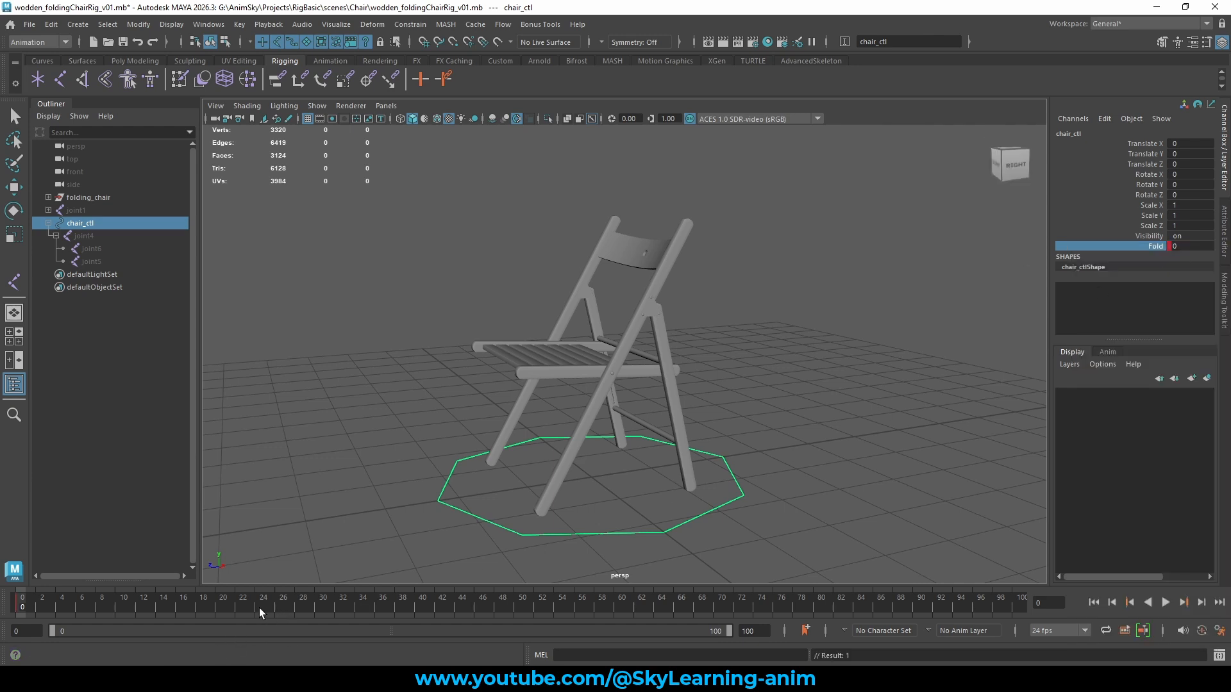
# Go to frame 30, set chair_ctl's Fold to 10 and key that attribute there
pyautogui.hotkey('alt', 'v')
pyautogui.moveTo(320, 607); pyautogui.dragTo(323, 606)
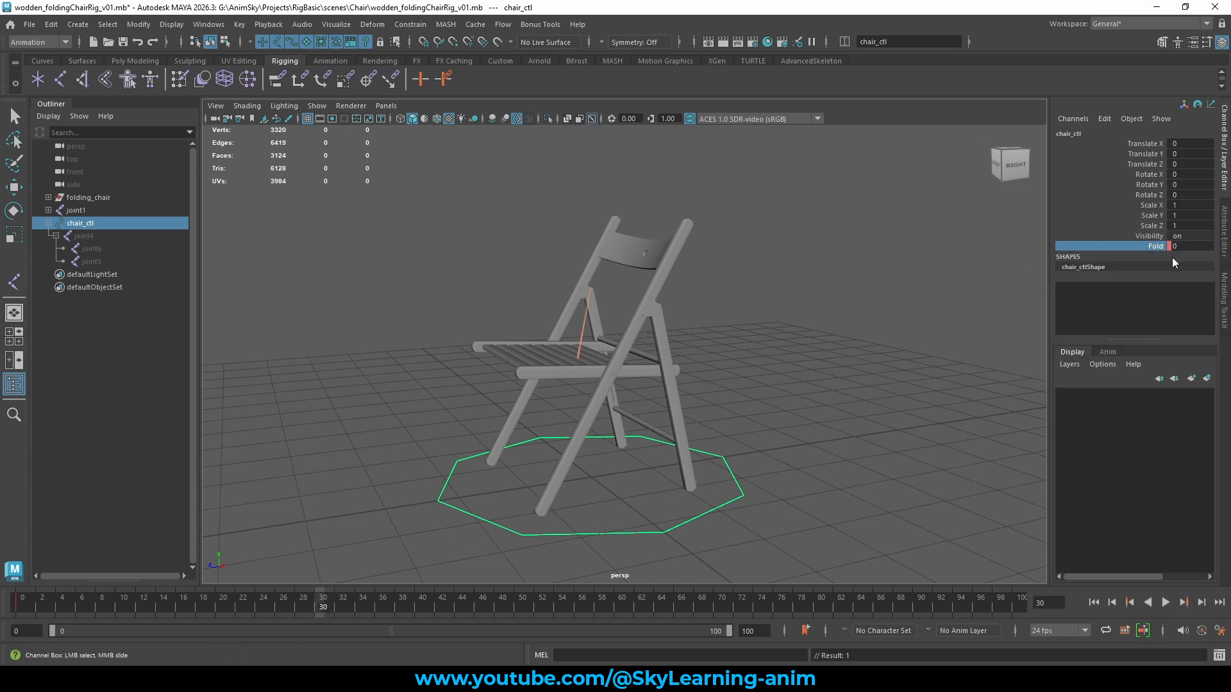
pyautogui.moveTo(1161, 245); pyautogui.dragTo(1181, 240, button='middle')
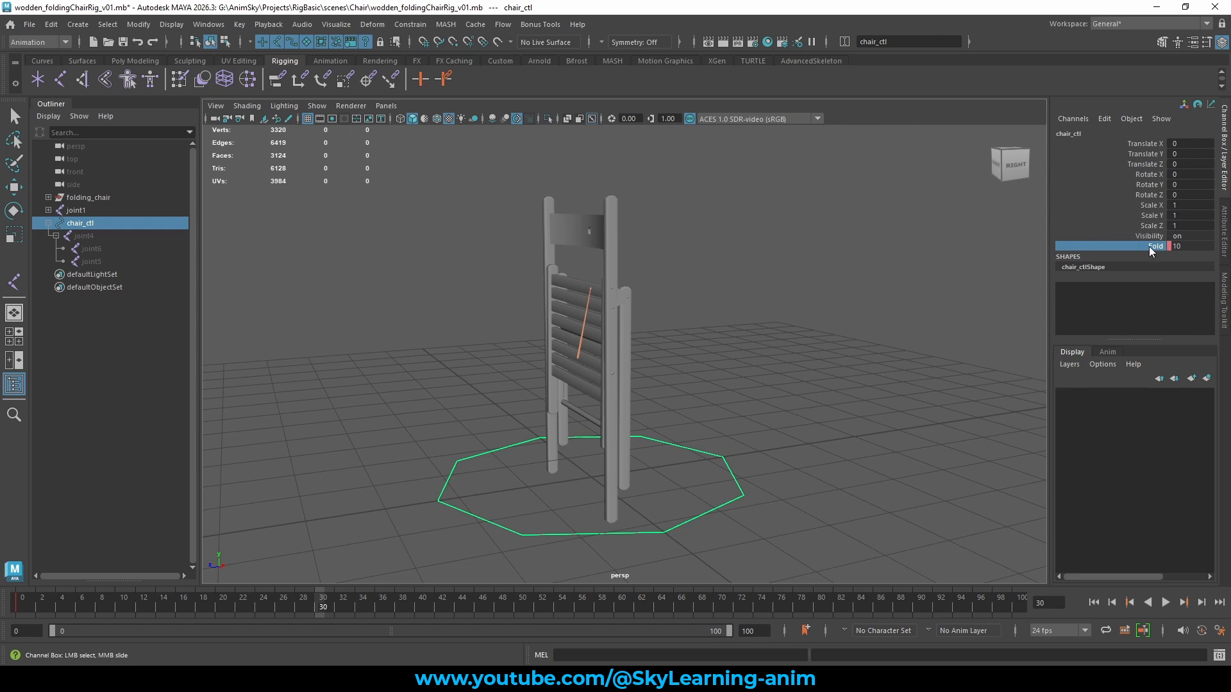
pyautogui.rightClick(1152, 245)
pyautogui.click(1138, 274)
pyautogui.click(827, 314)
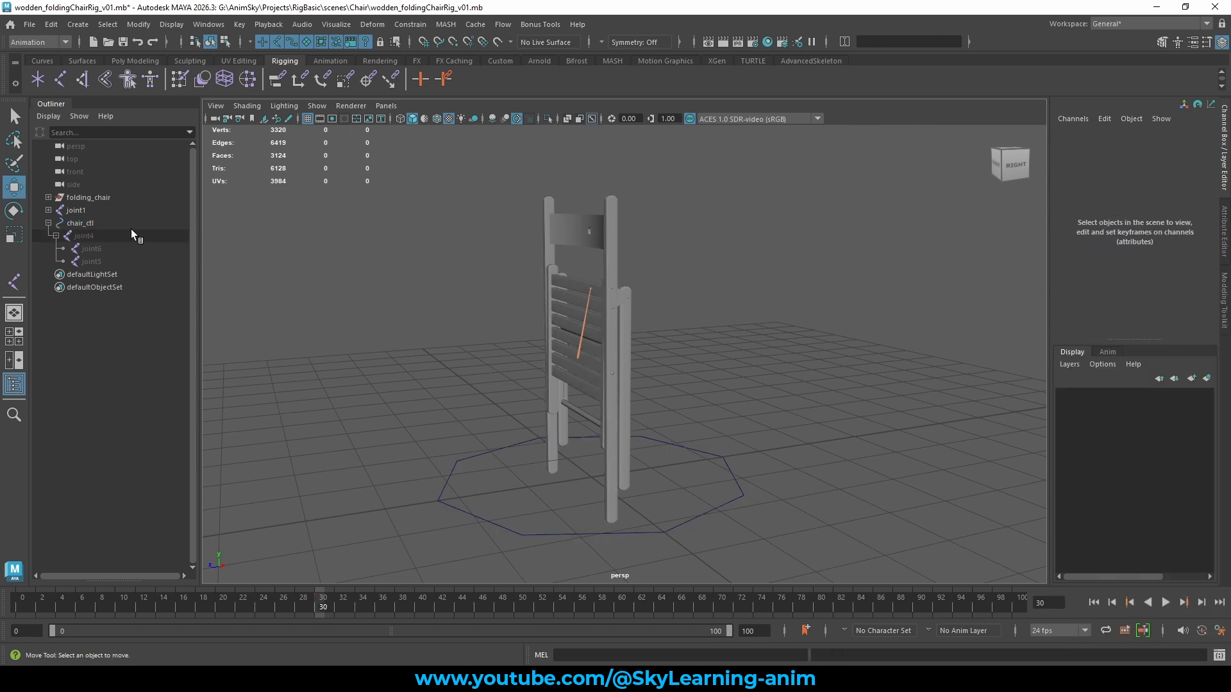
# Try to hide joint1 in the viewport on frame 30, leaving nothing selected
pyautogui.click(112, 211)
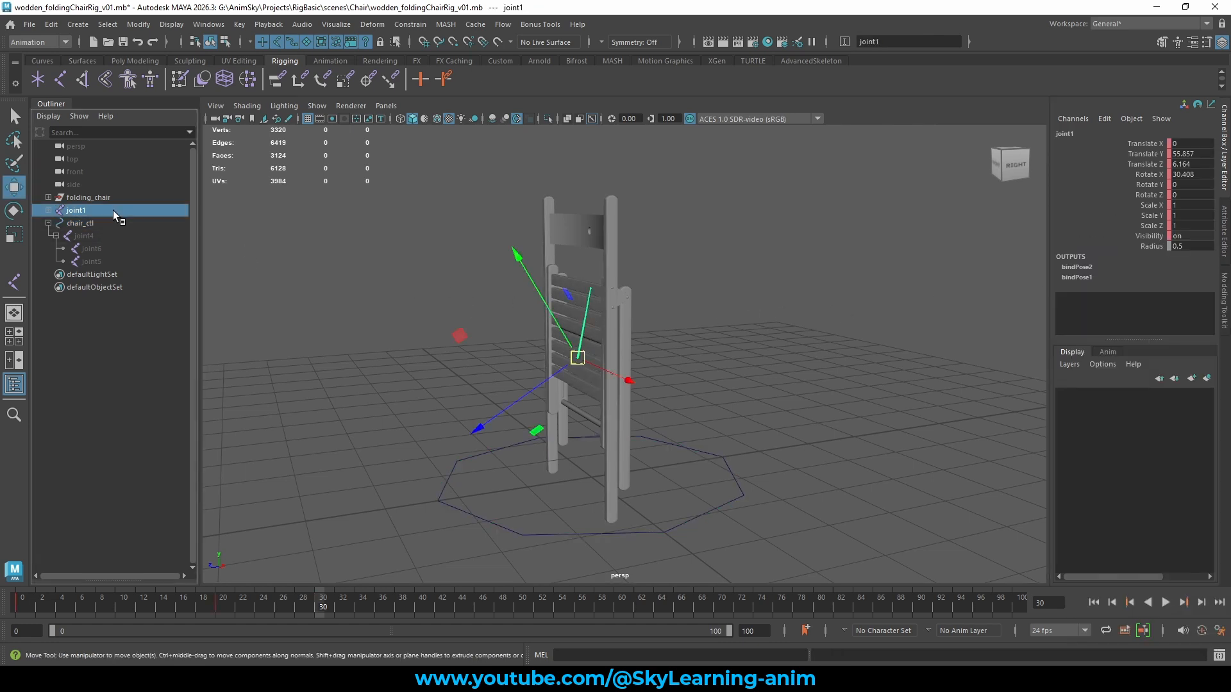
pyautogui.press('h')
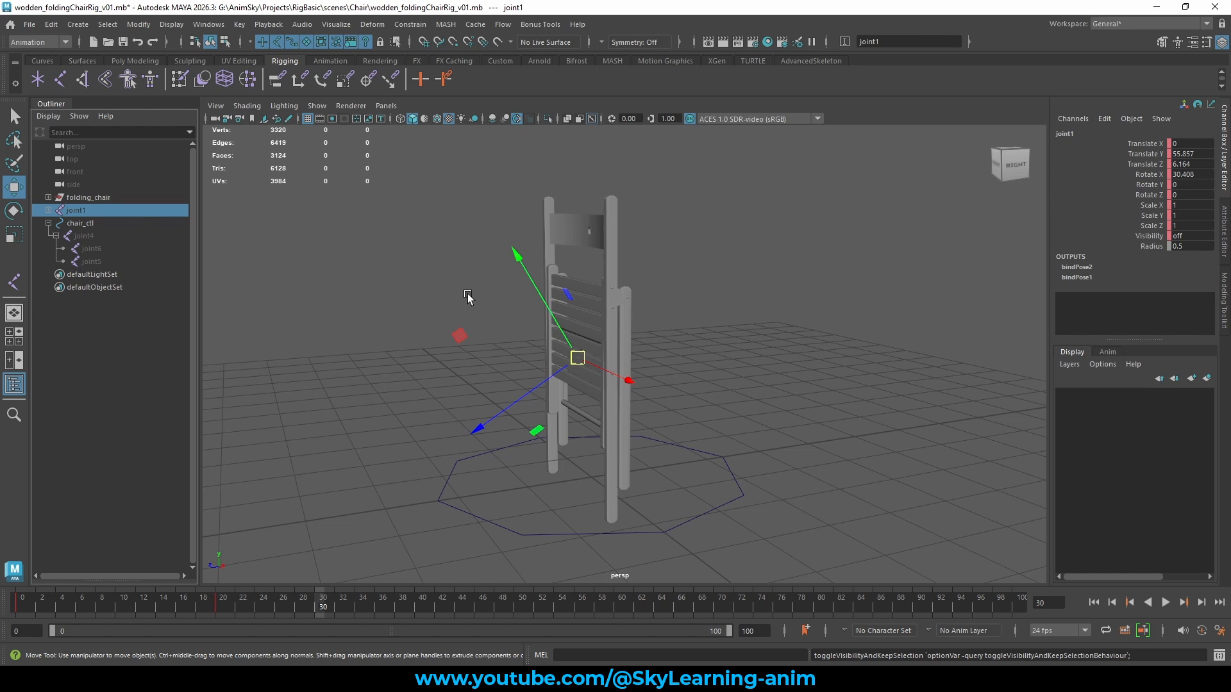
pyautogui.click(489, 416)
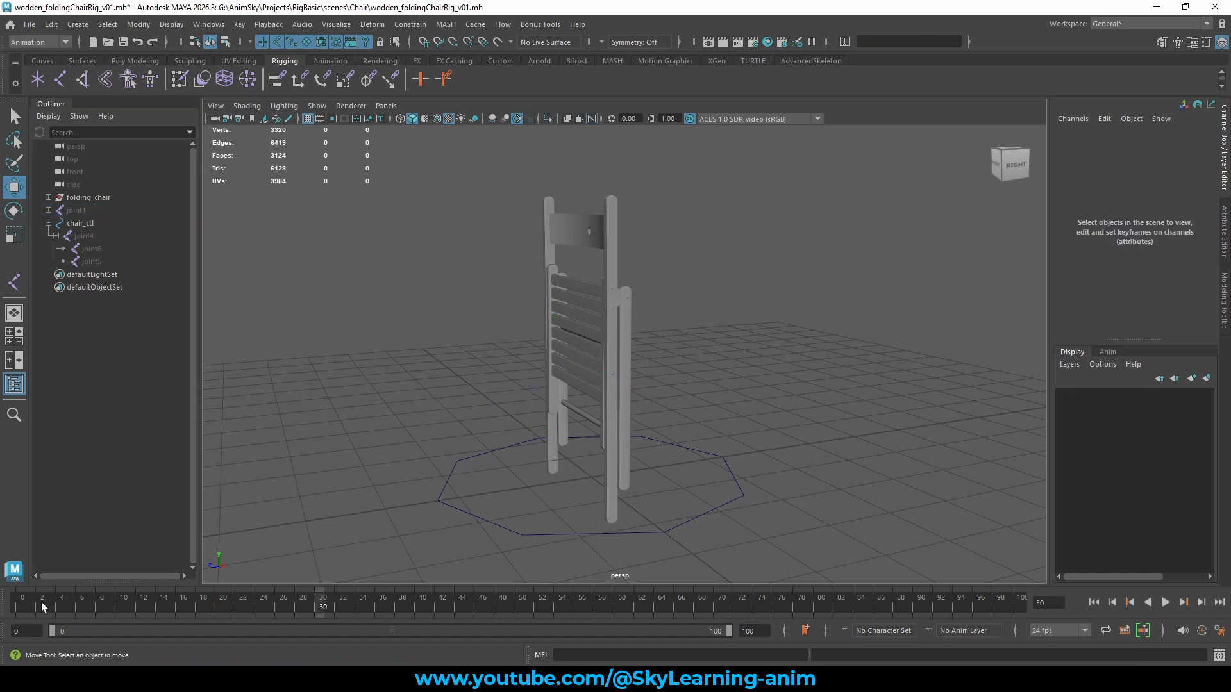
# Return to frame 0 and set the end time of the animation to 30
pyautogui.click(22, 603)
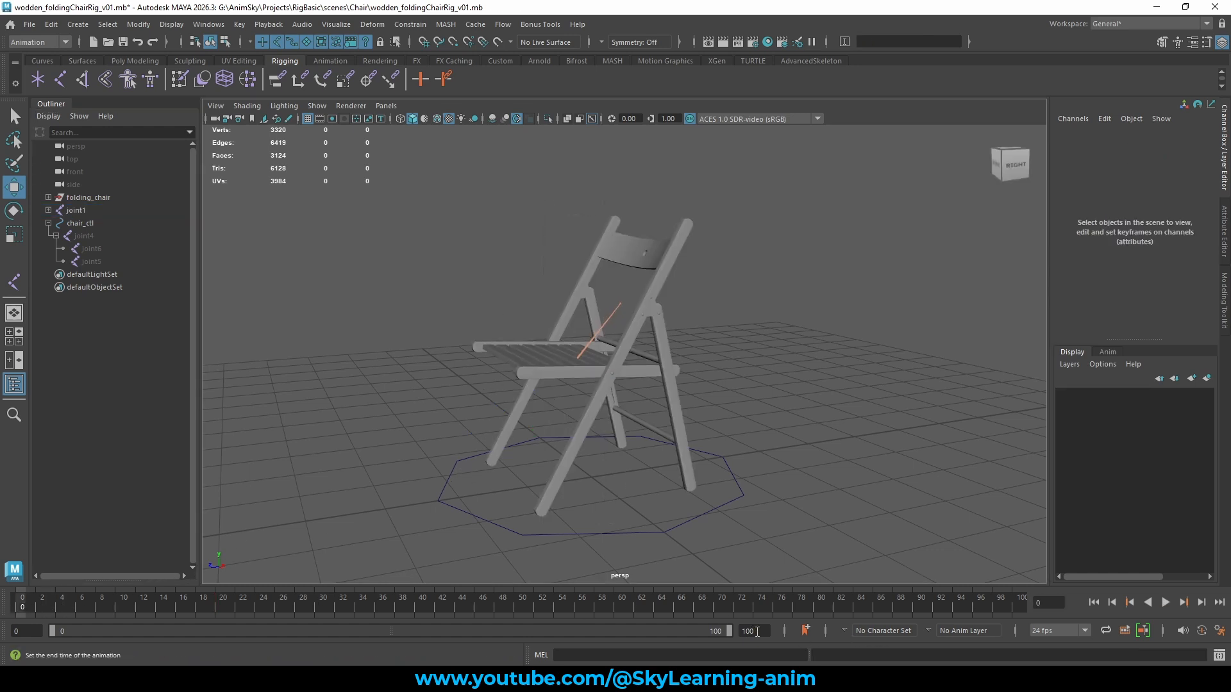
pyautogui.click(757, 631)
pyautogui.write('30')
pyautogui.press('Return')
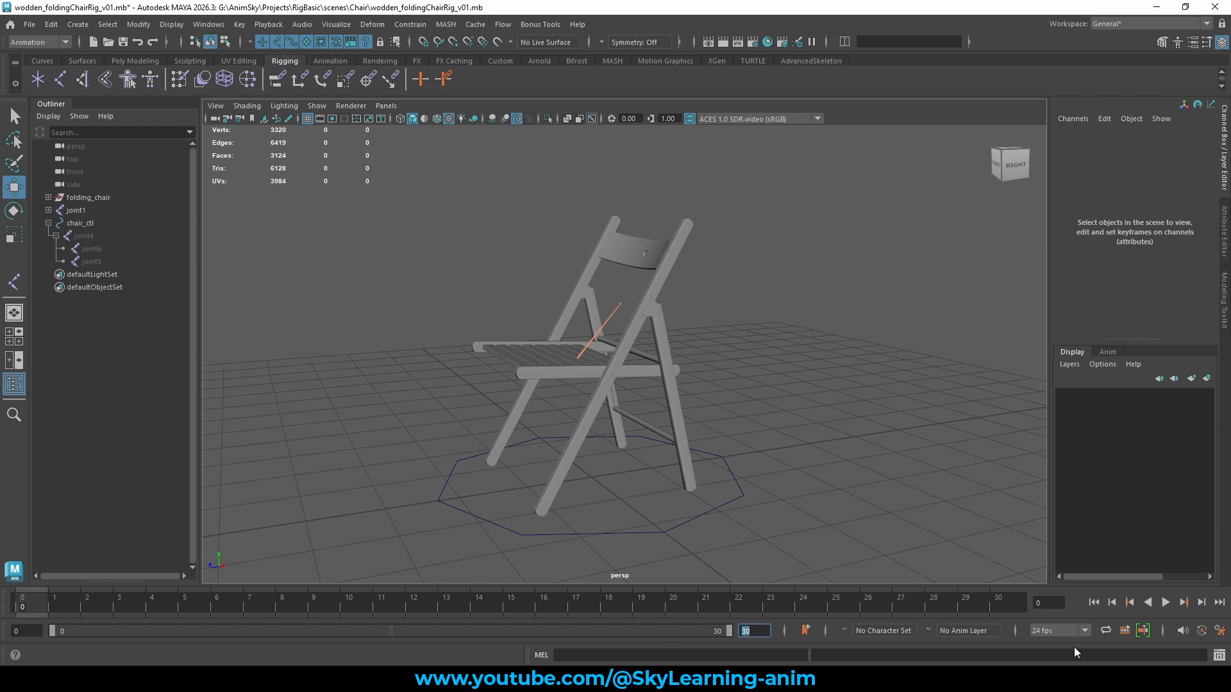
# Play back the chair's folding animation over frames 0 to 30, stop it and return to frame 0
pyautogui.click(1013, 602)
pyautogui.click(5, 606)
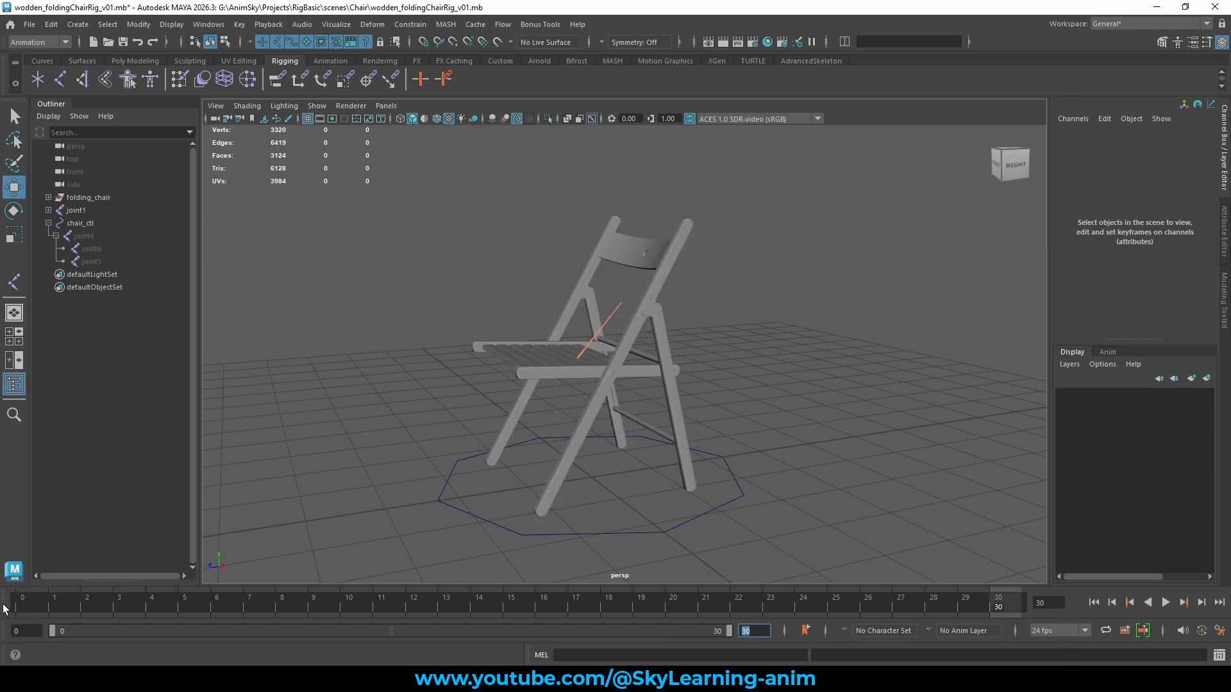
pyautogui.click(1165, 602)
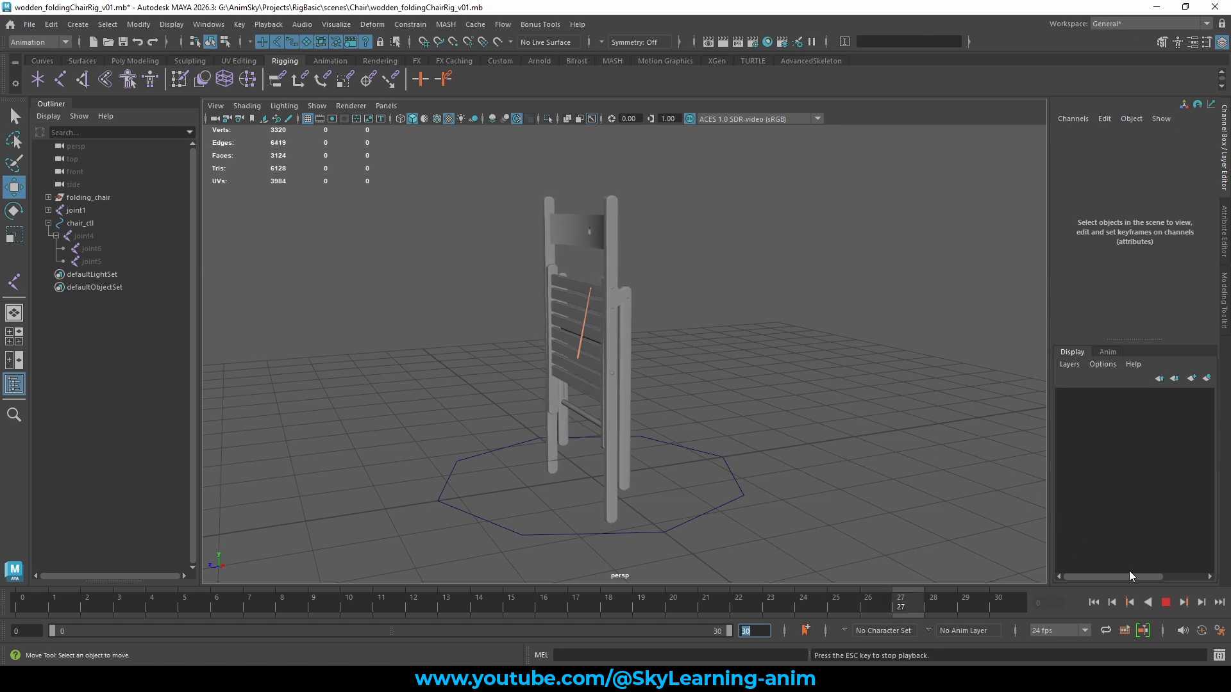
pyautogui.click(1165, 603)
pyautogui.moveTo(960, 600); pyautogui.dragTo(1, 513)
# Break the connection on joint1's Visibility attribute and set Visibility to off, leaving nothing selected
pyautogui.click(94, 213)
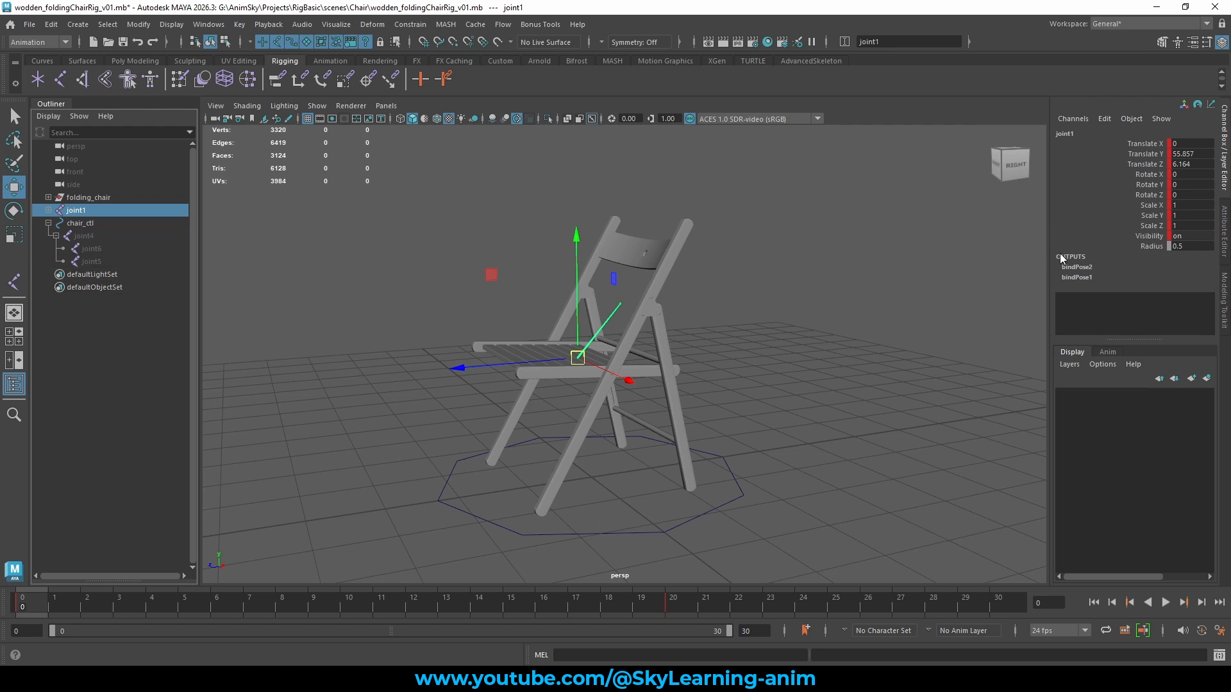
pyautogui.click(1148, 237)
pyautogui.rightClick(1146, 238)
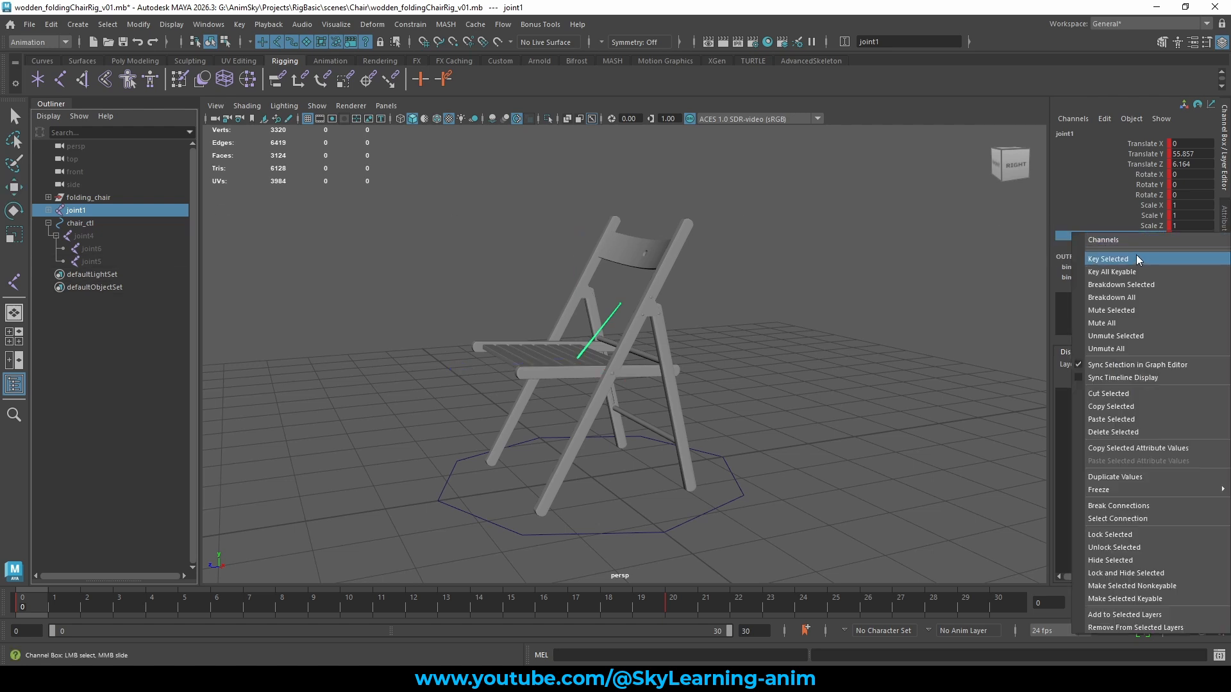
pyautogui.click(149, 601)
pyautogui.keyDown('shift'); pyautogui.moveTo(148, 601); pyautogui.dragTo(29, 609); pyautogui.keyUp('shift')
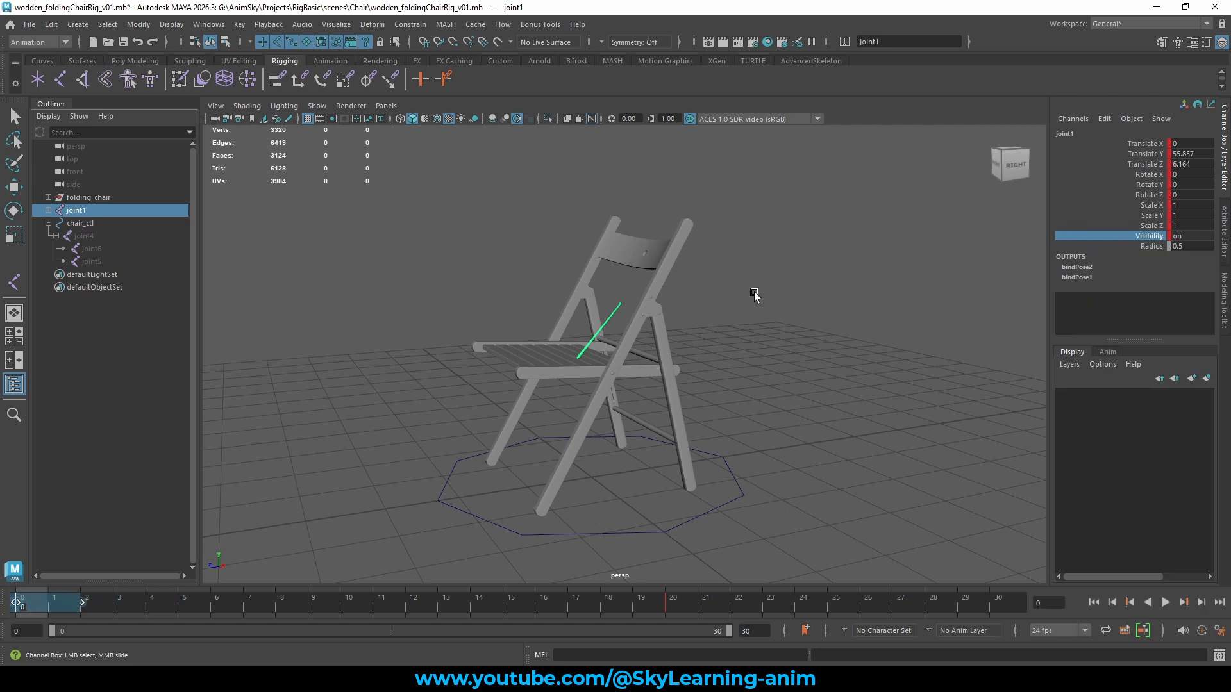
pyautogui.click(84, 198)
pyautogui.click(79, 211)
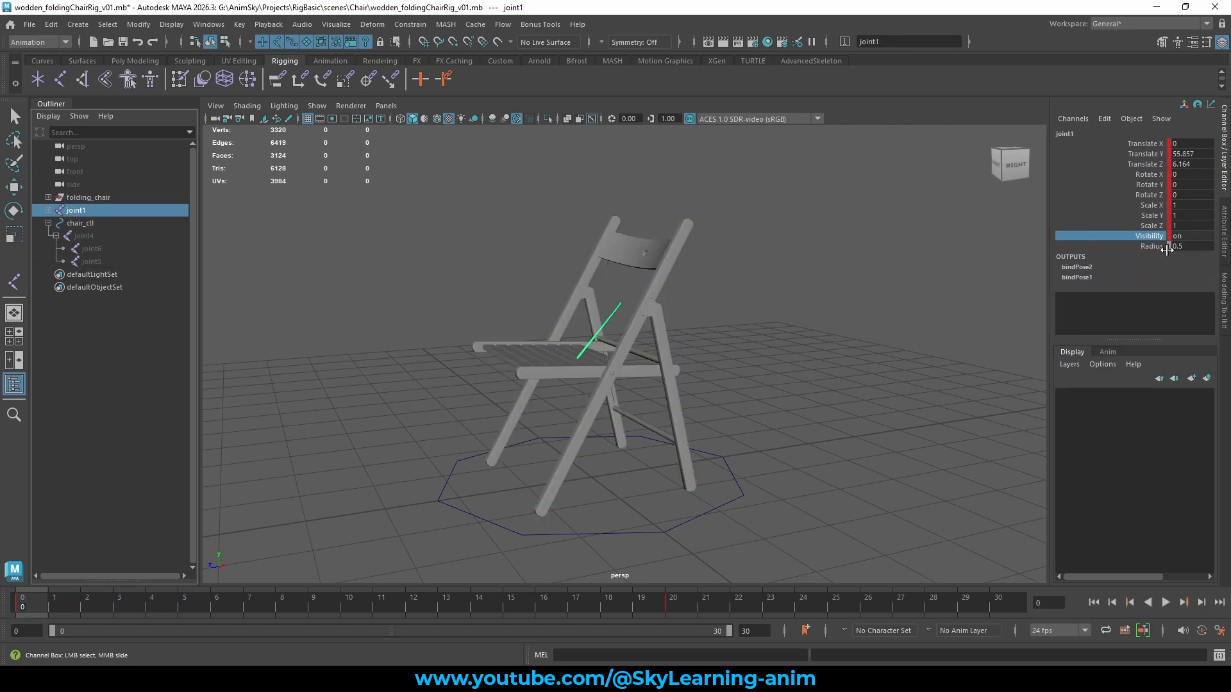
pyautogui.rightClick(1151, 240)
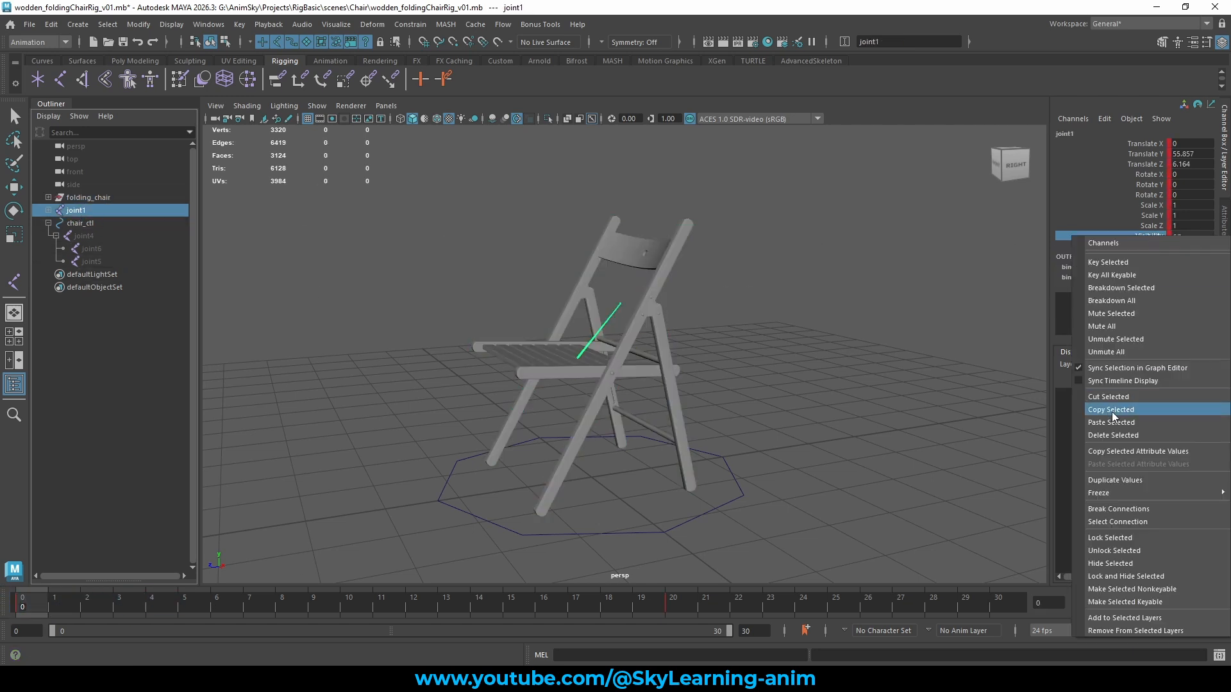
pyautogui.click(1132, 508)
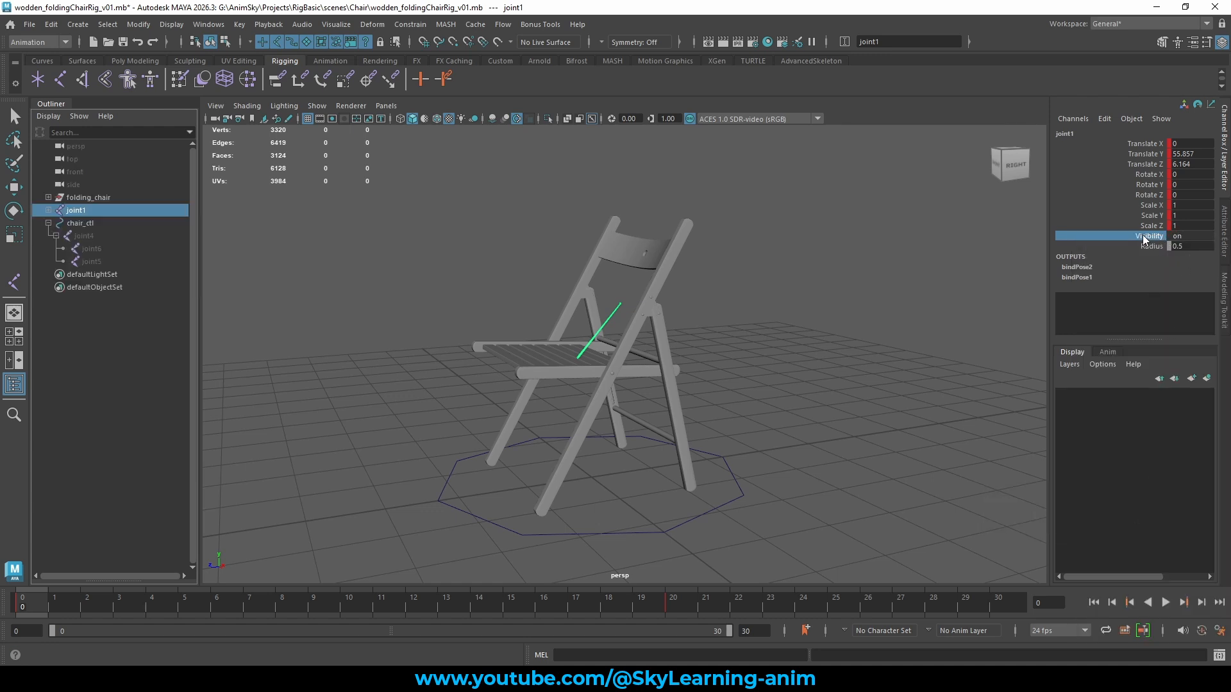
pyautogui.moveTo(641, 247); pyautogui.dragTo(457, 246, button='middle')
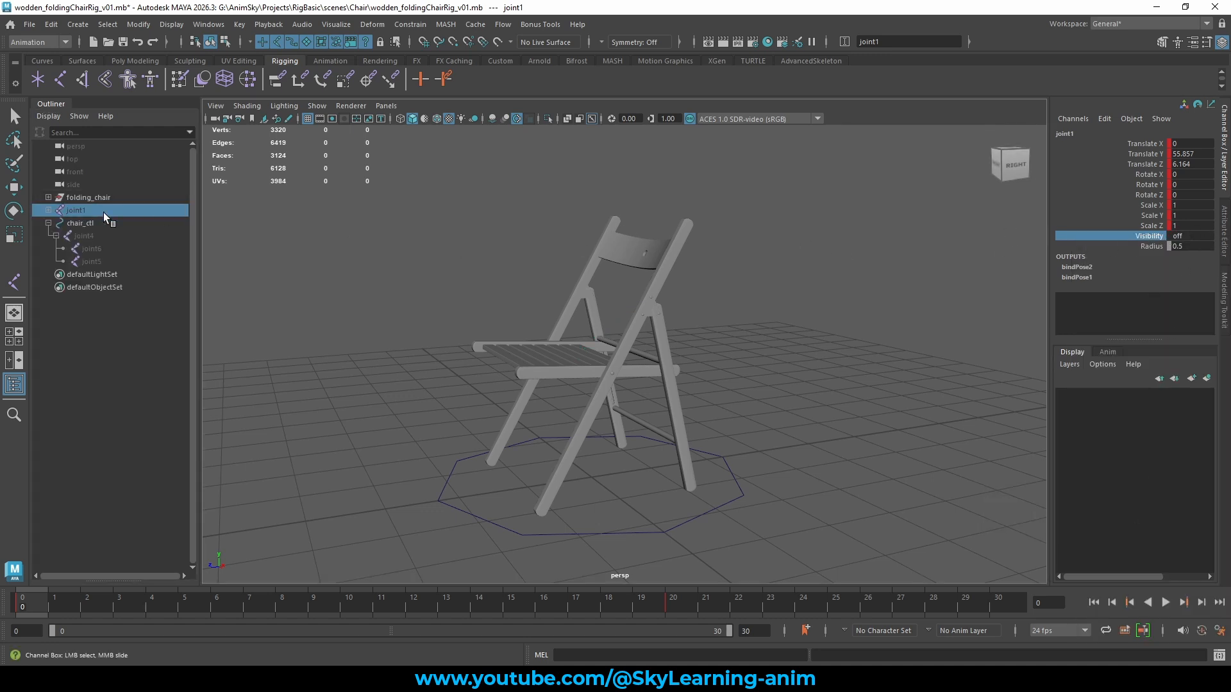
pyautogui.click(294, 233)
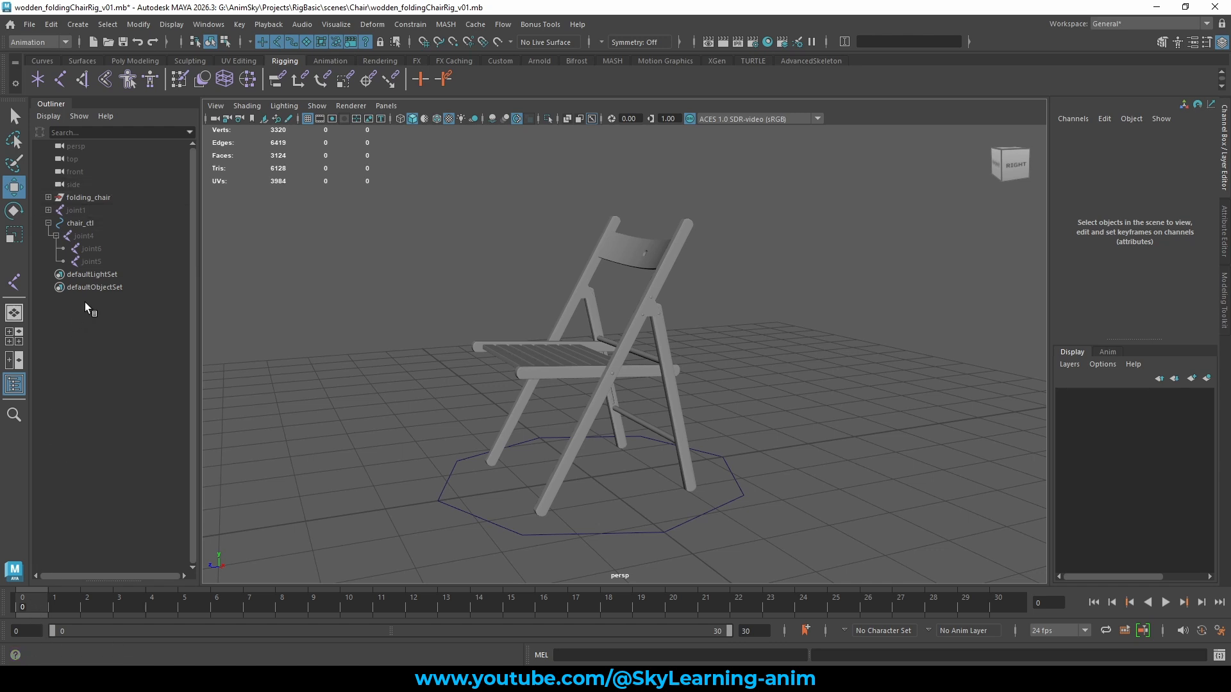
# Select chair_ctl, replay its keyed Fold animation, stop at frame 0 and clear the selection
pyautogui.click(119, 223)
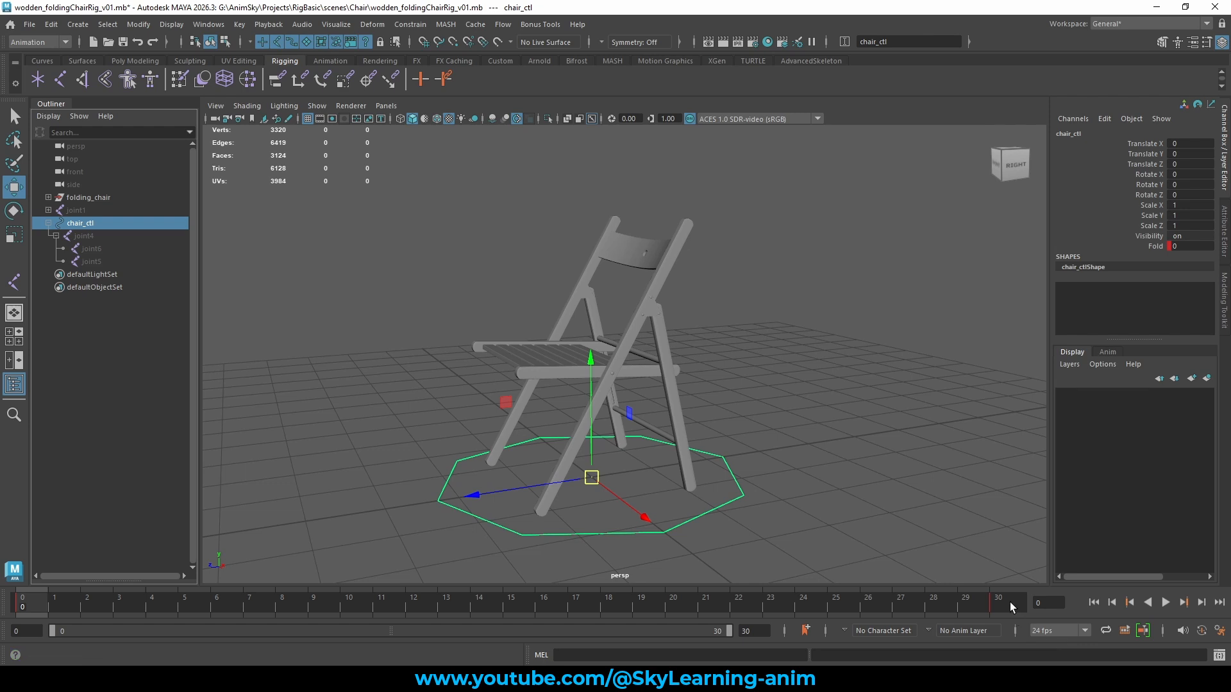
pyautogui.click(1164, 601)
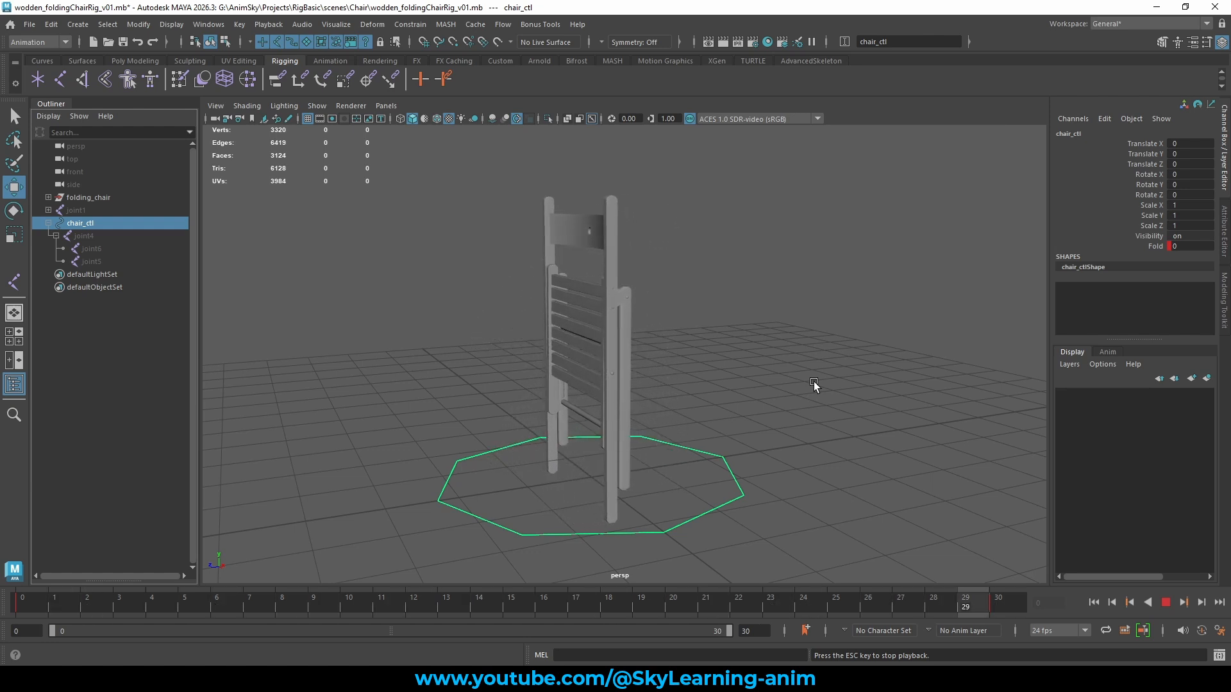
pyautogui.click(1165, 603)
pyautogui.hotkey('alt', 'v')
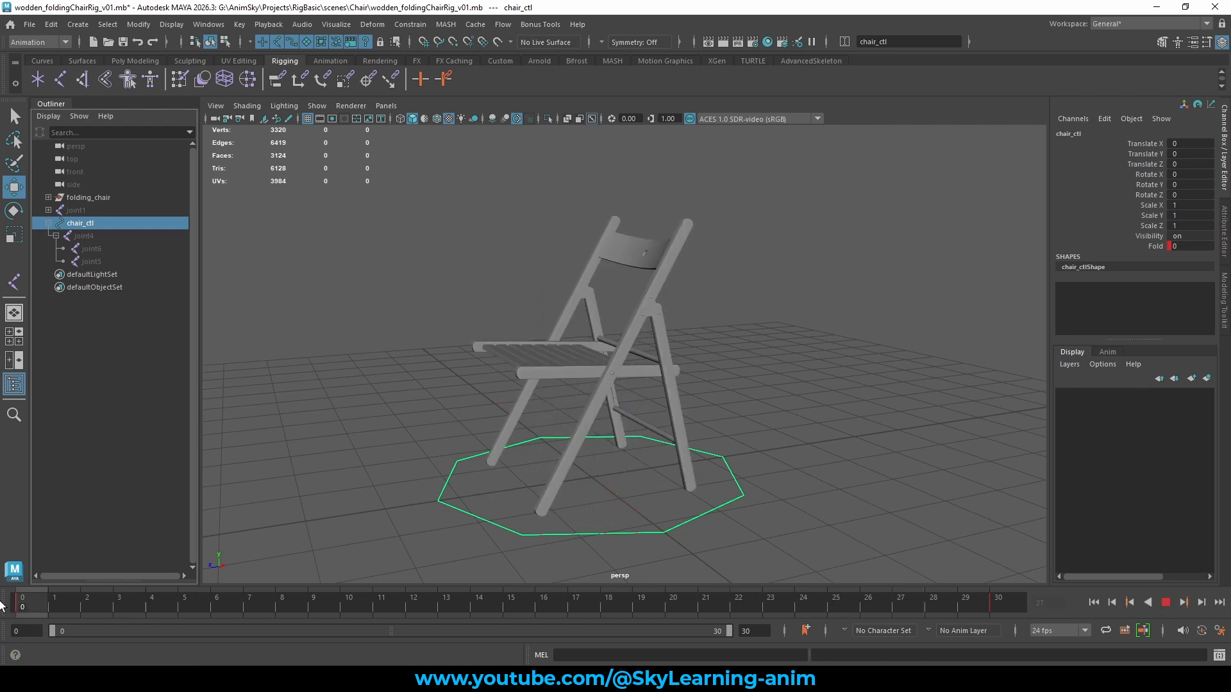
pyautogui.hotkey('alt', 'v')
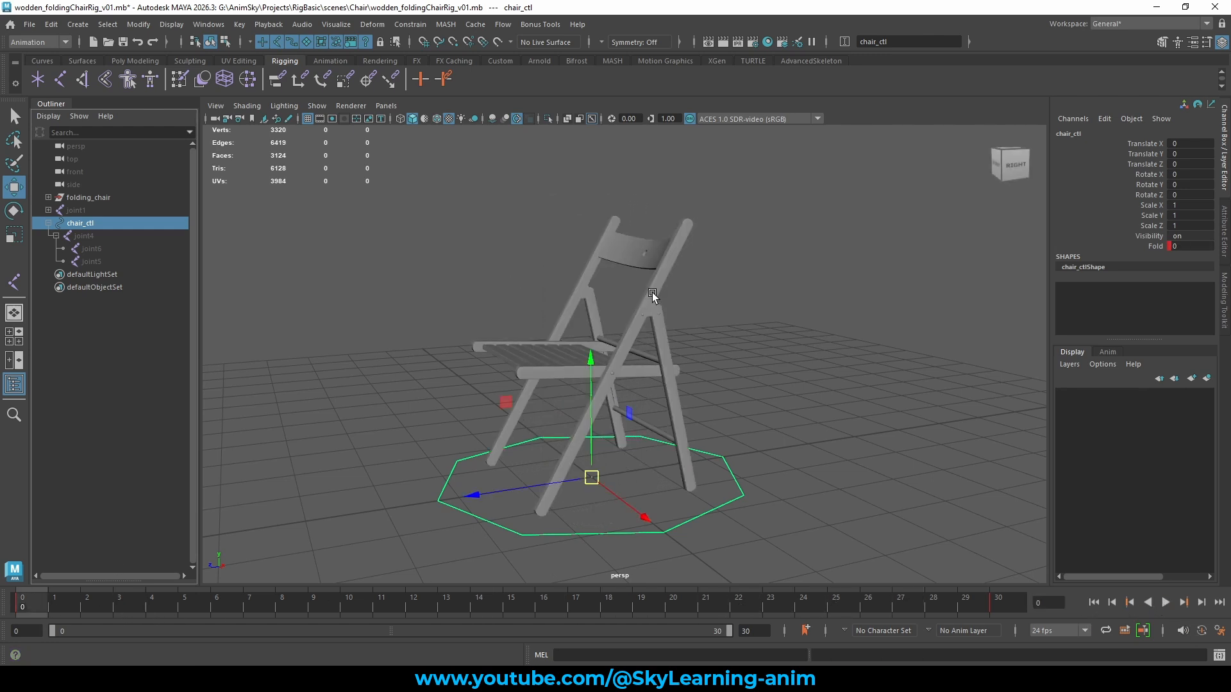
pyautogui.click(762, 312)
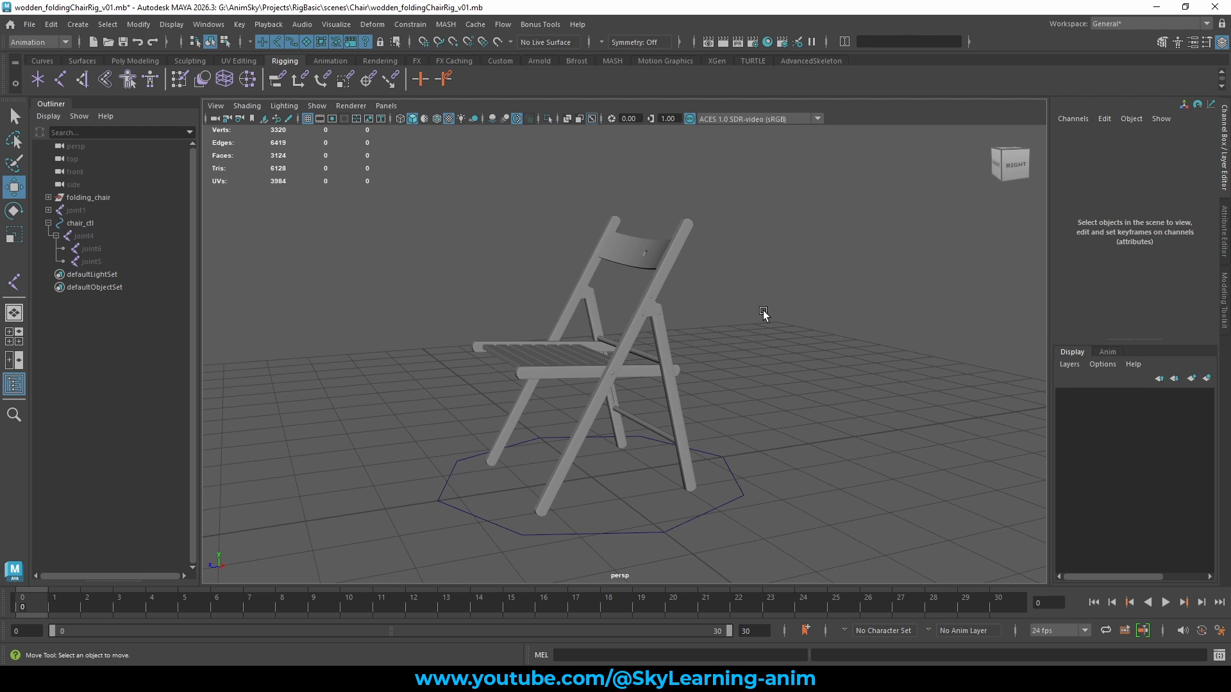